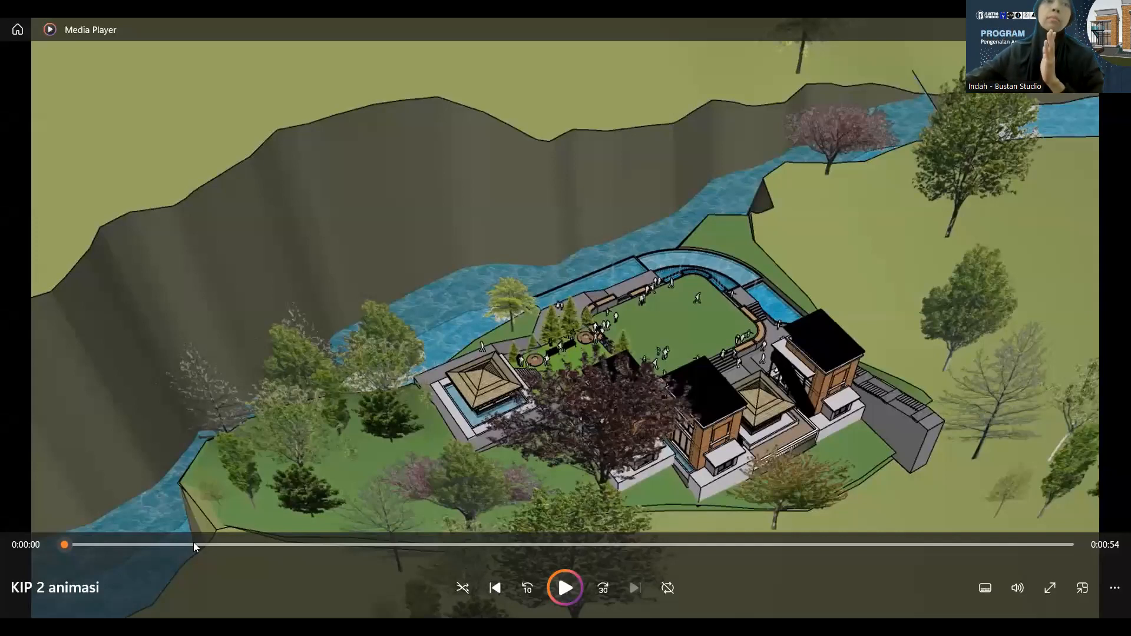
Skip a little past the start of the KIP 2 animasi video
click(85, 544)
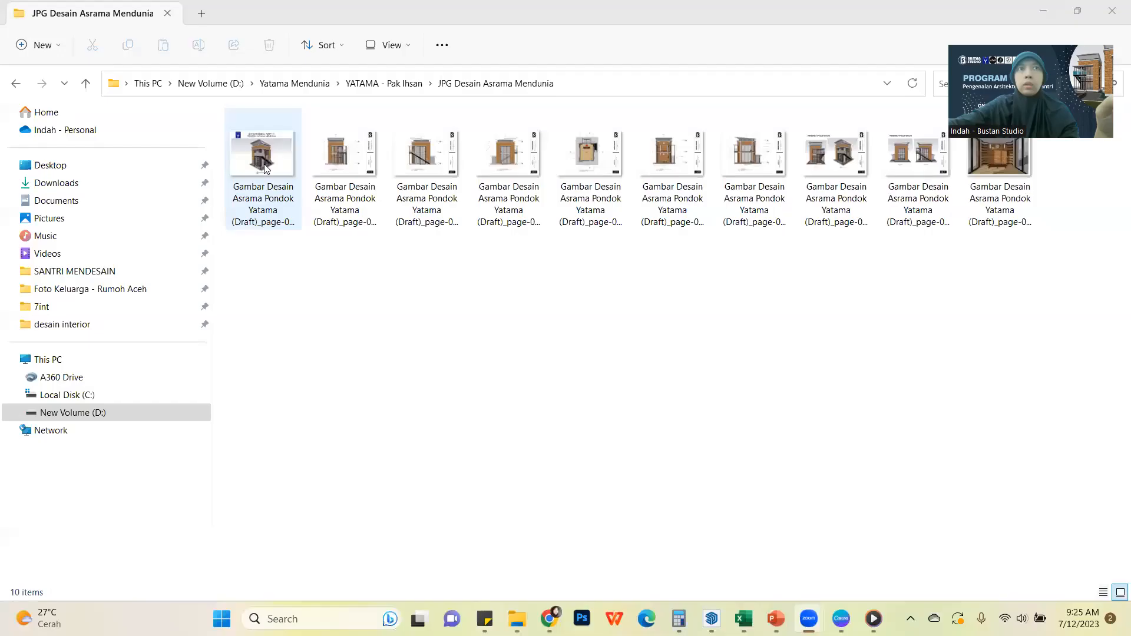
Open the first page image of Gambar Desain Asrama Pondok Yatama (Draft) and maximize the viewer
click(265, 167)
double_click(266, 167)
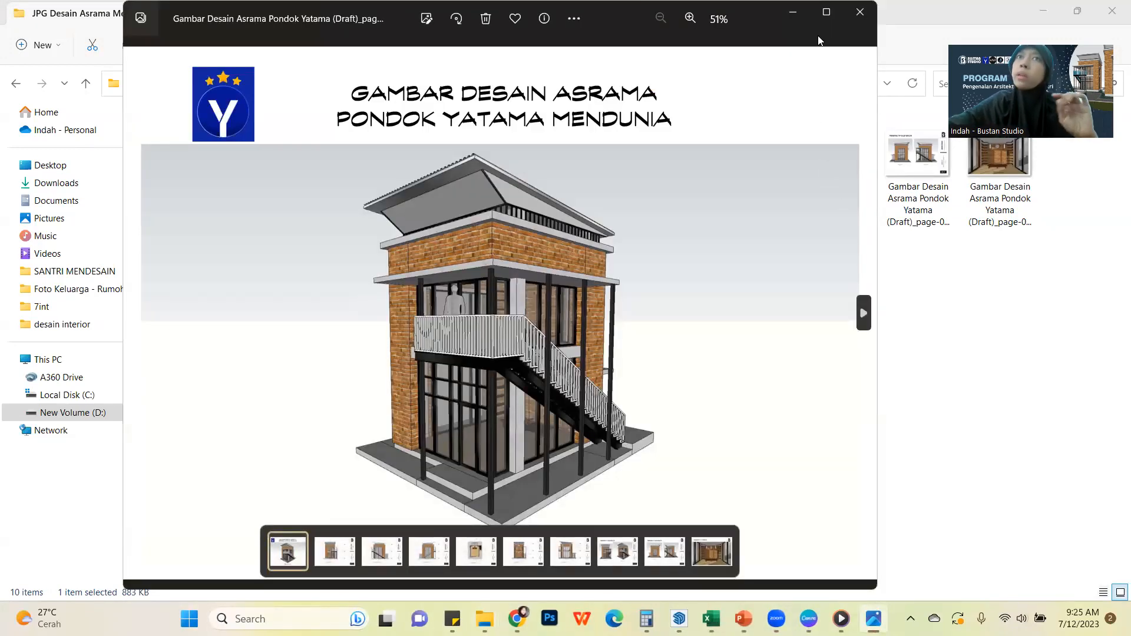
click(826, 12)
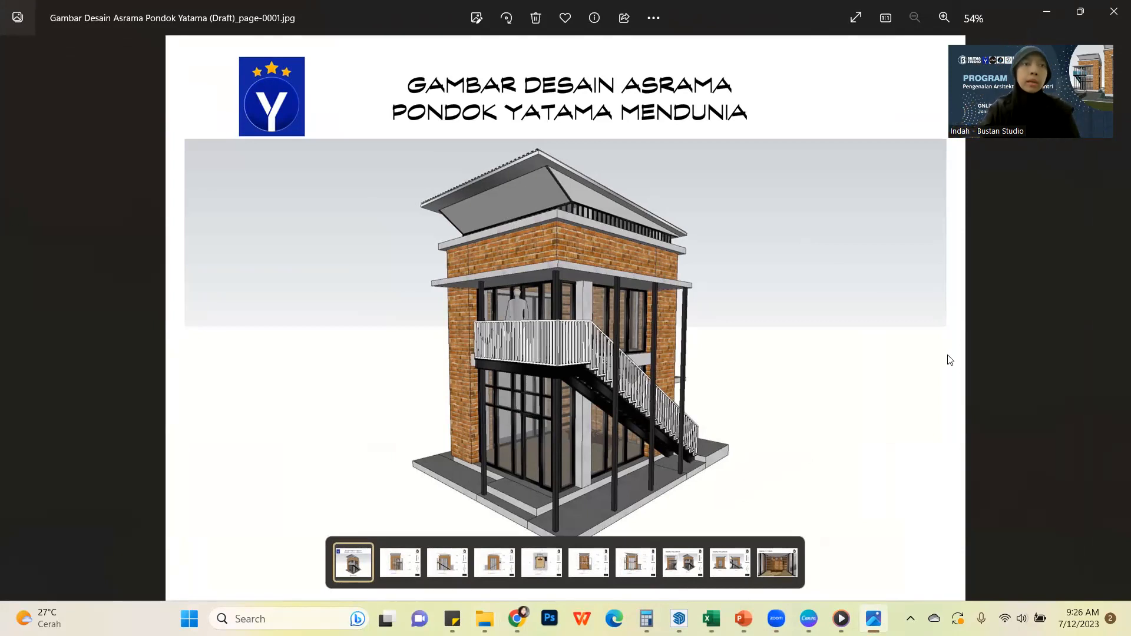
Review the dormitory drawing pages in order, from the front elevation through the plan and sections to the interior perspective
key(Right)
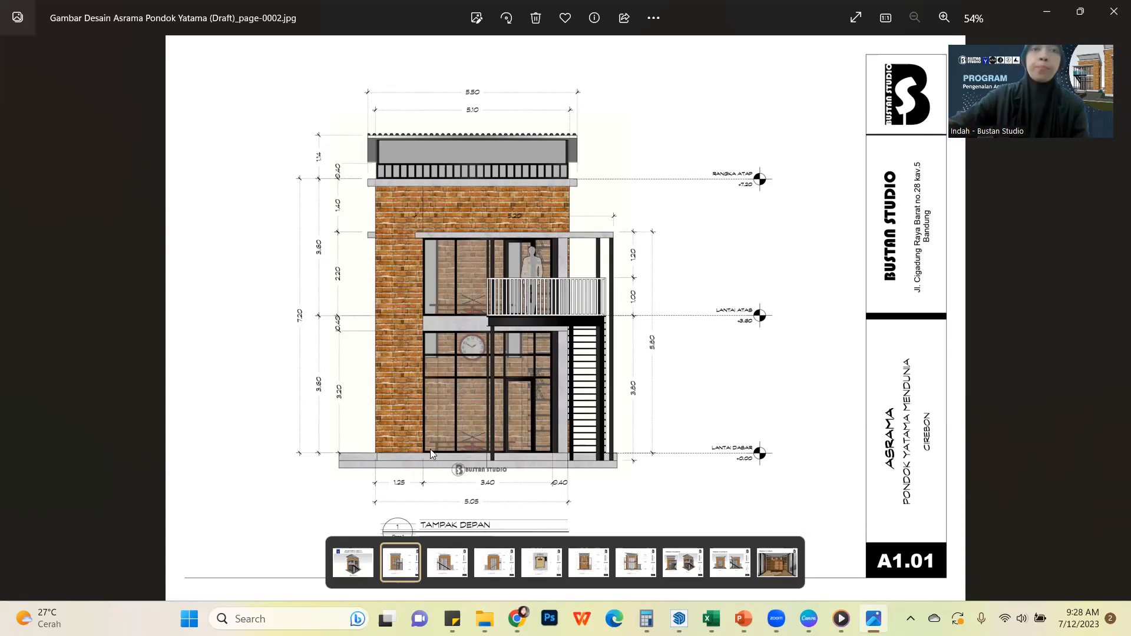
key(Right)
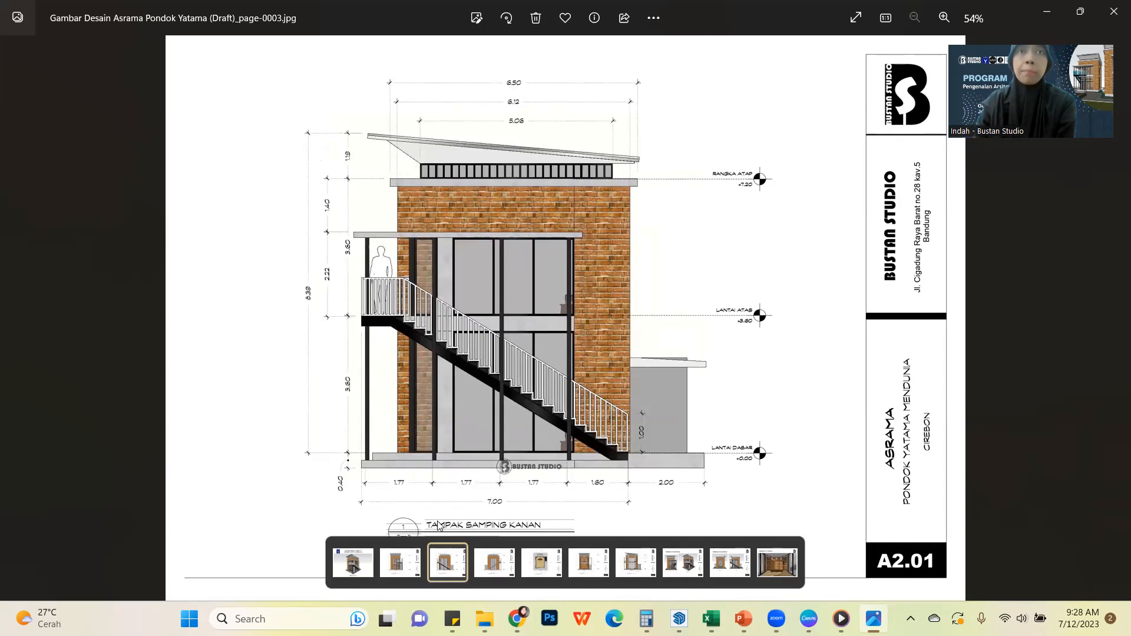
key(Left)
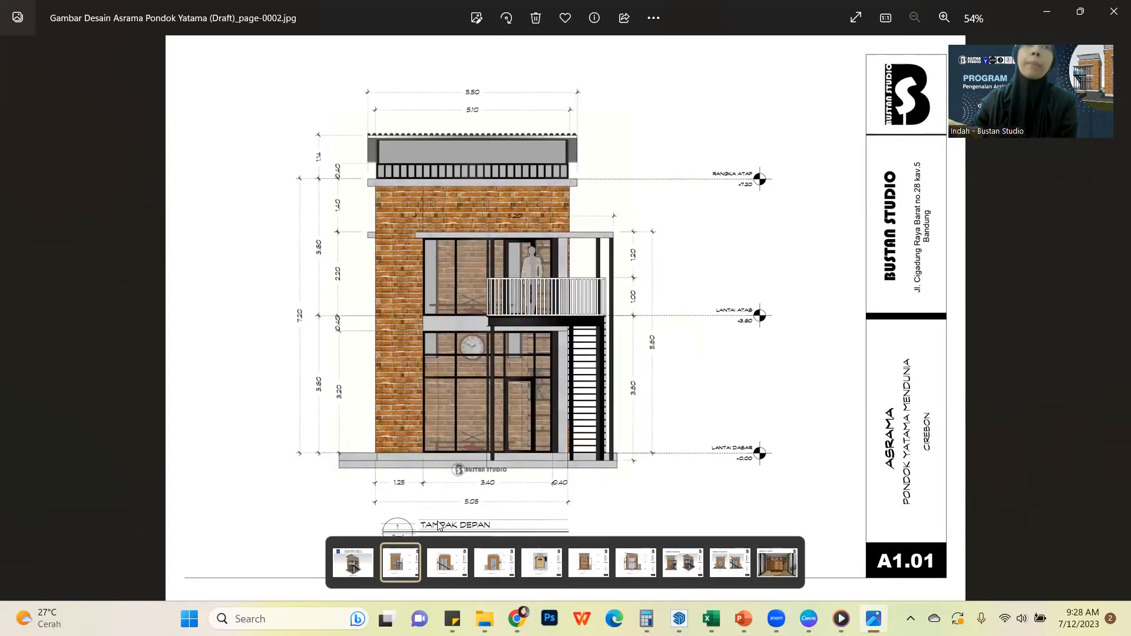
key(Right)
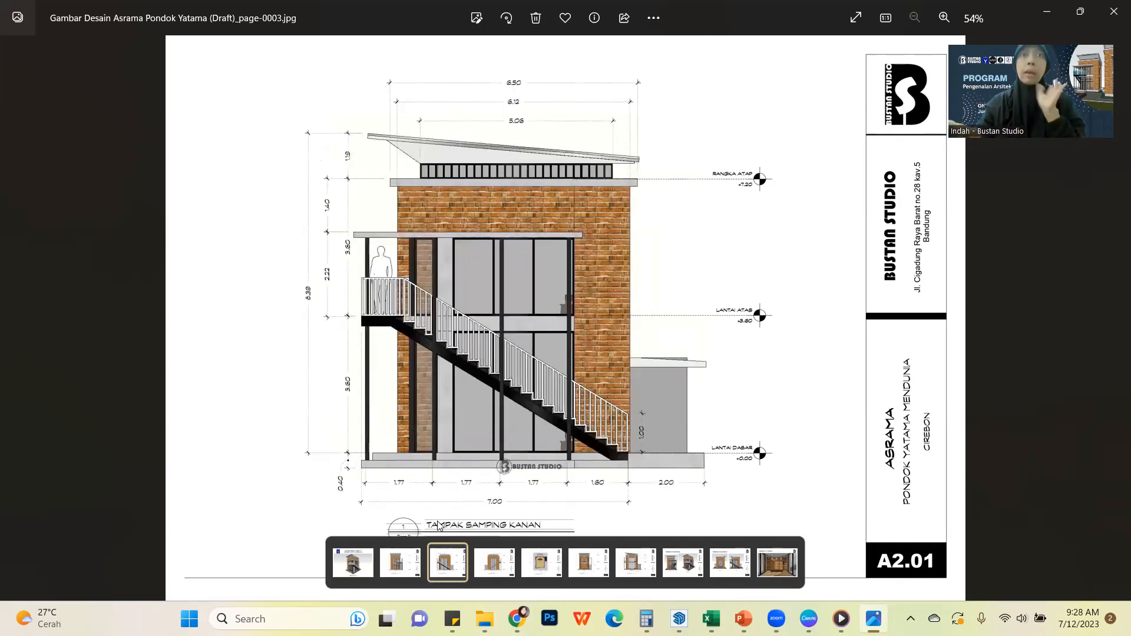
key(Right)
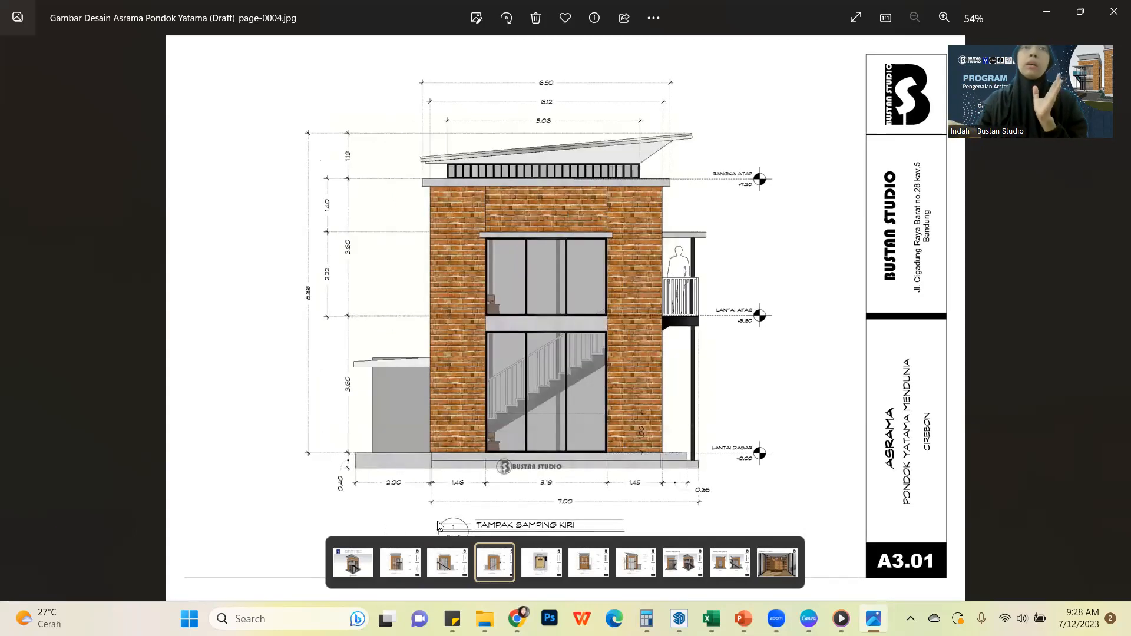
key(Right)
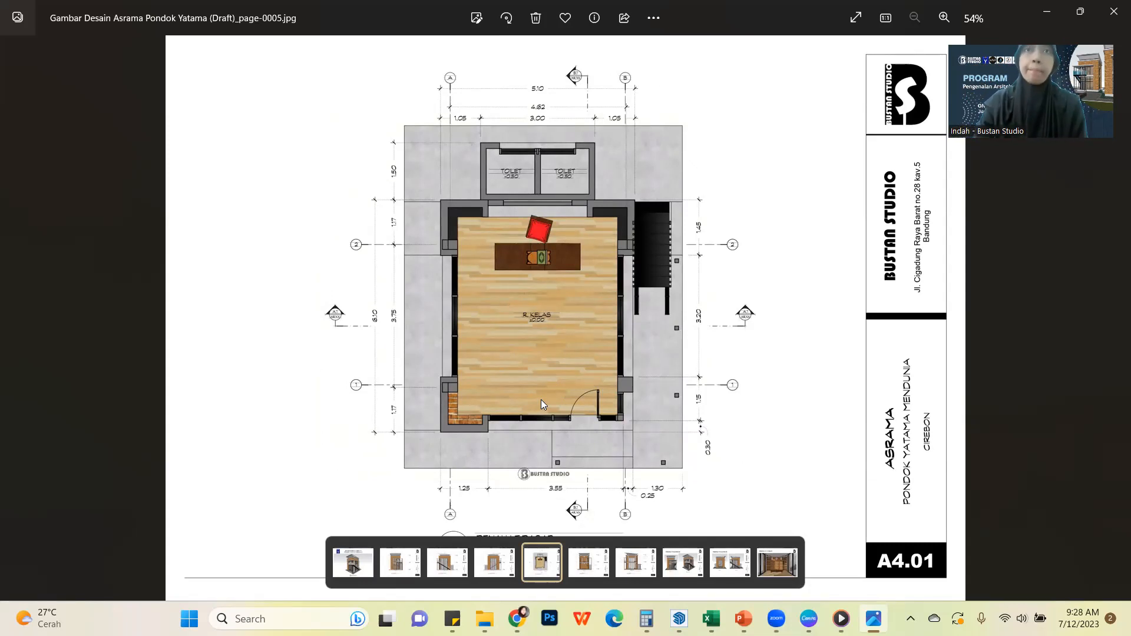
key(Right)
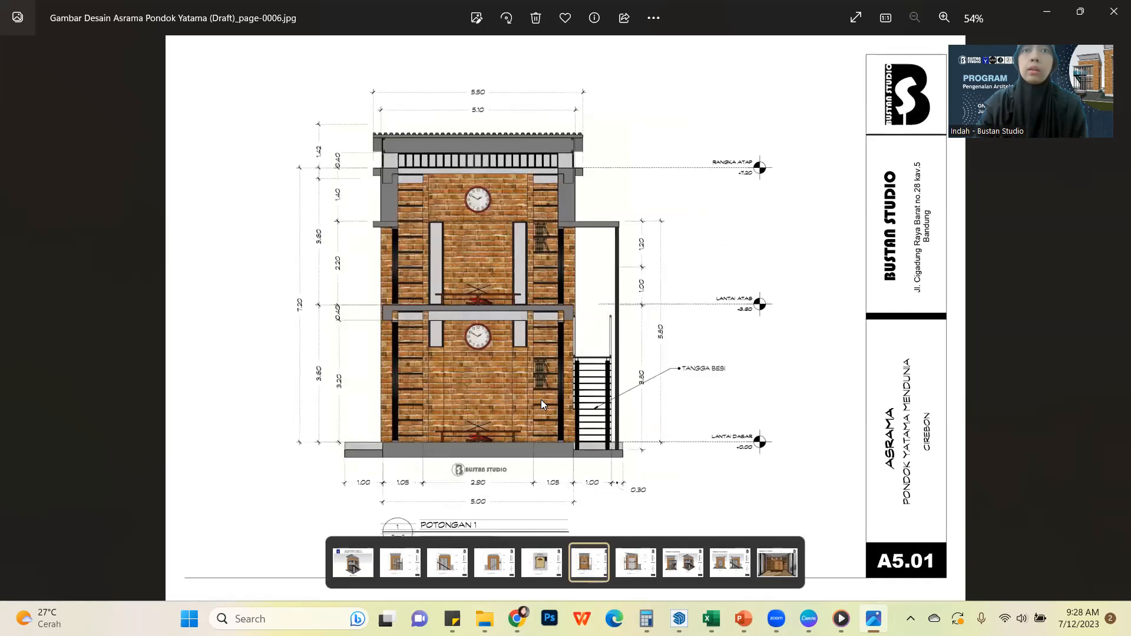
key(Right)
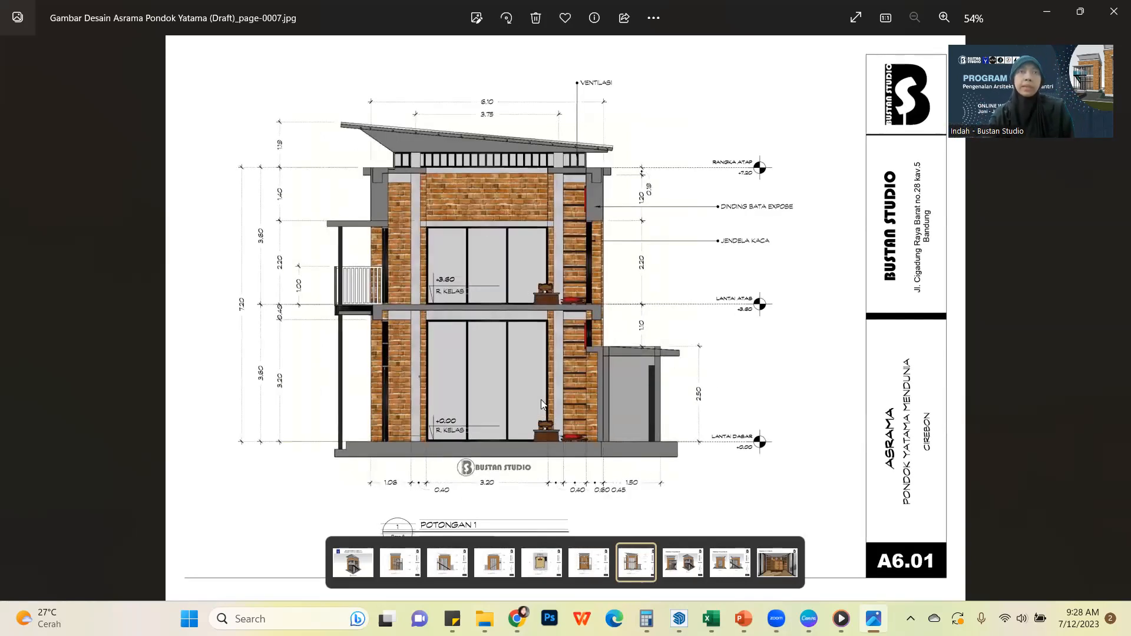
key(Right)
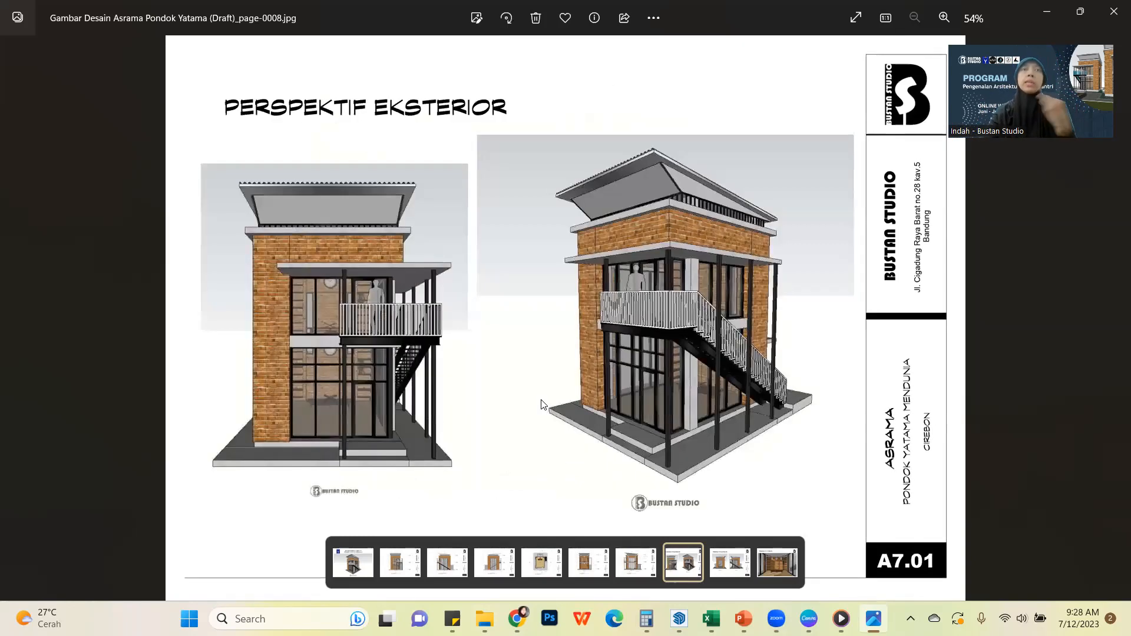
key(Right)
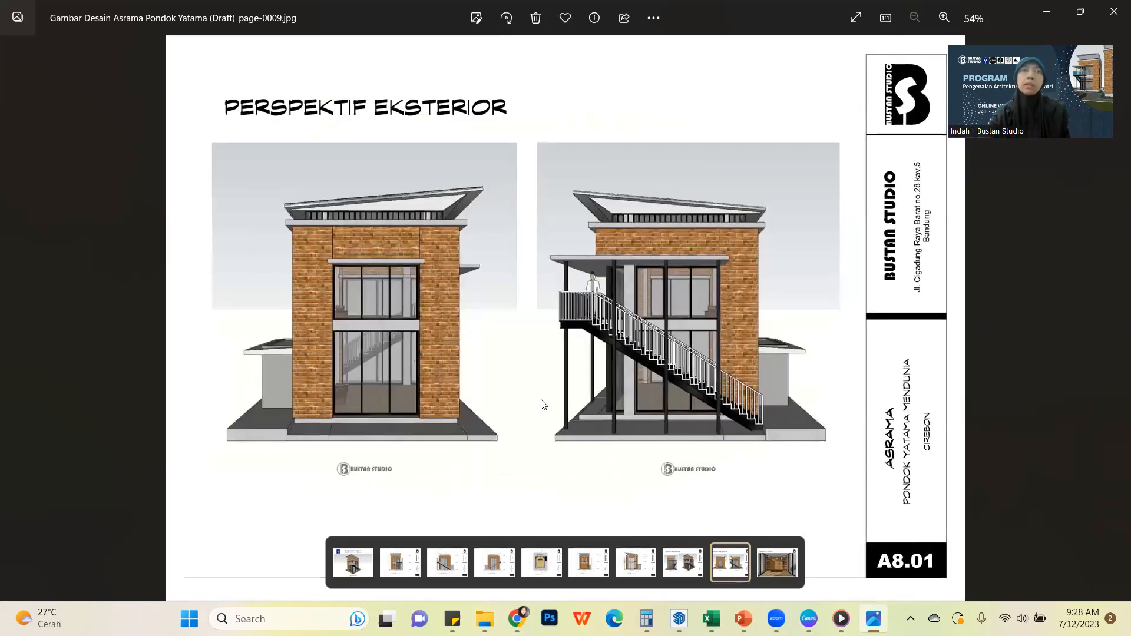
key(Right)
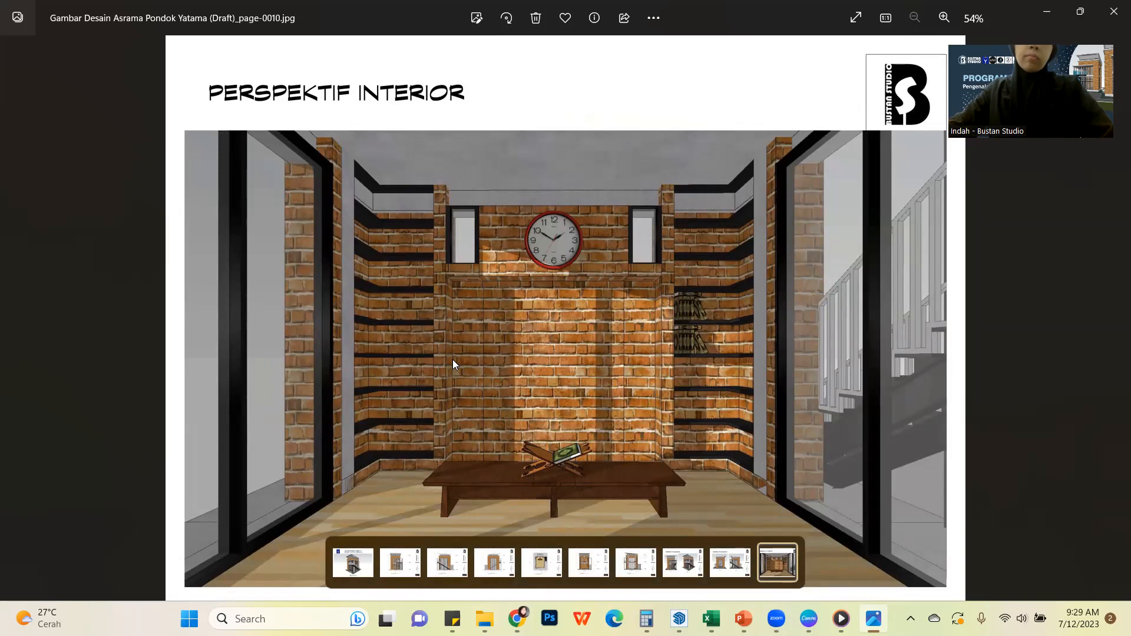
Switch to the Asrama 2023 model in SketchUp and delete the 800 cm dimension beside the building
click(484, 619)
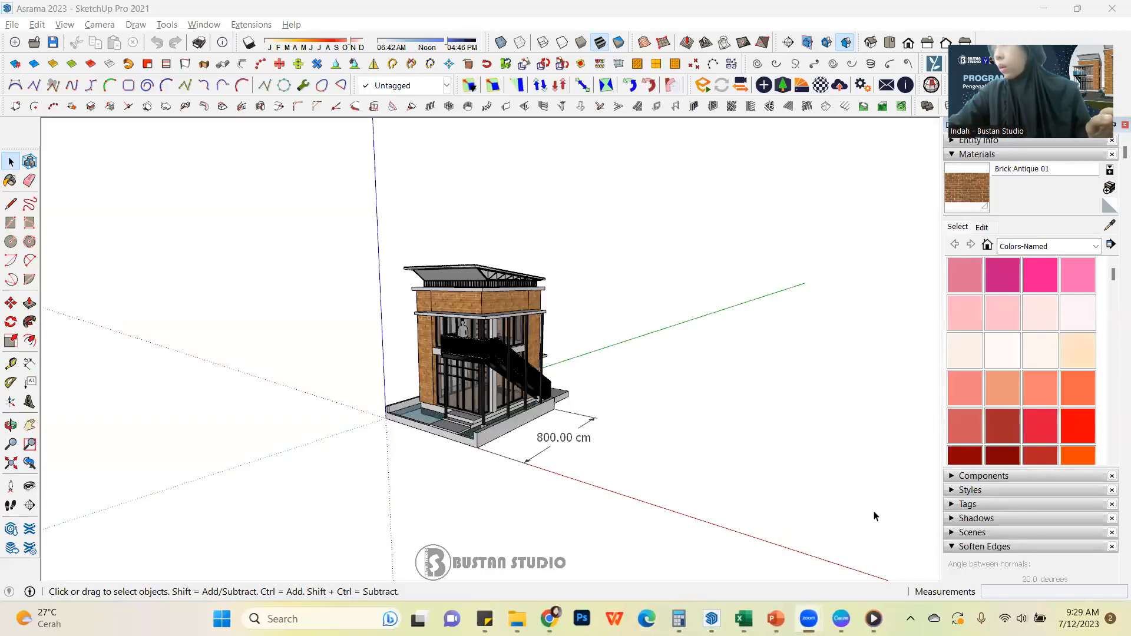
scroll(504, 409, up, 2)
middle_drag(504, 409, 470, 366)
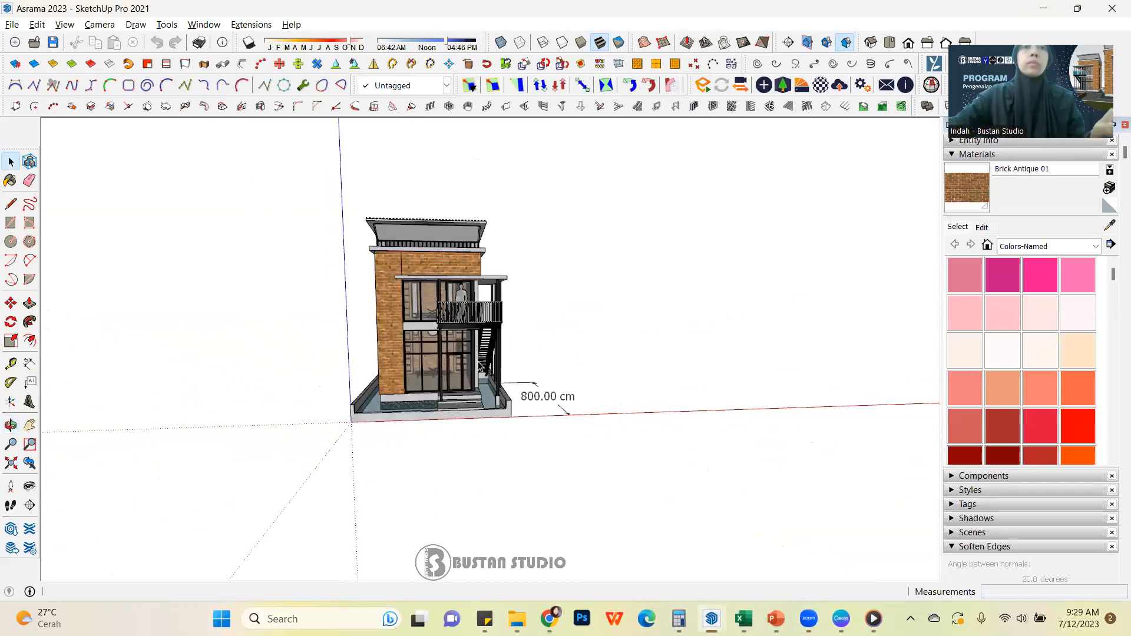
mouse_move(662, 369)
middle_down()
mouse_move(336, 351)
mouse_move(500, 418)
mouse_move(480, 423)
middle_up()
click(480, 422)
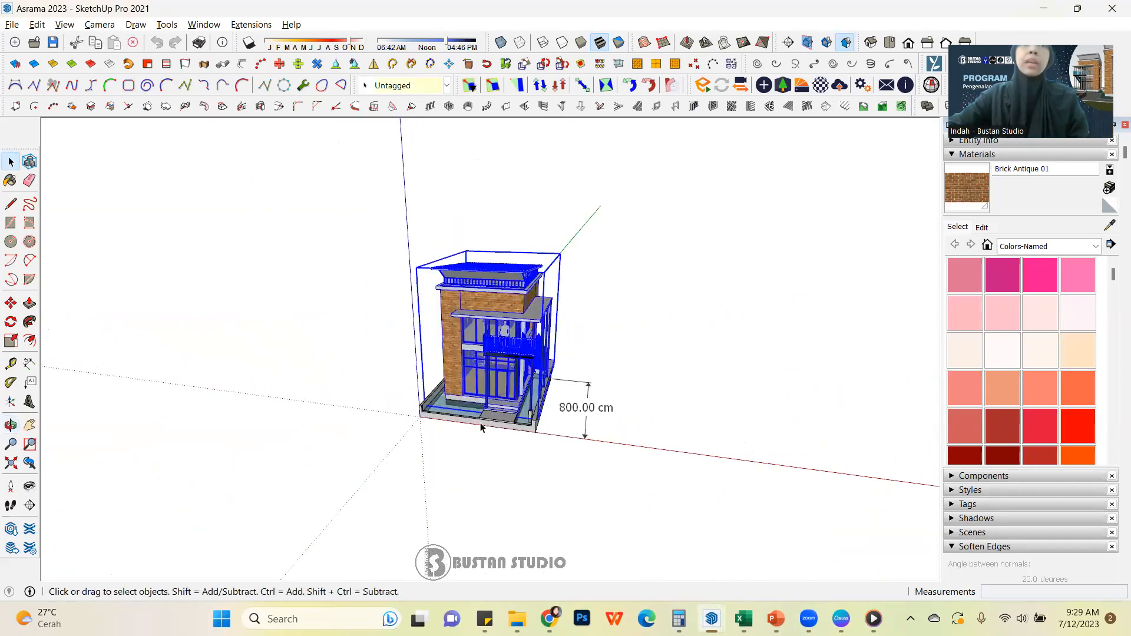
scroll(457, 423, up, 3)
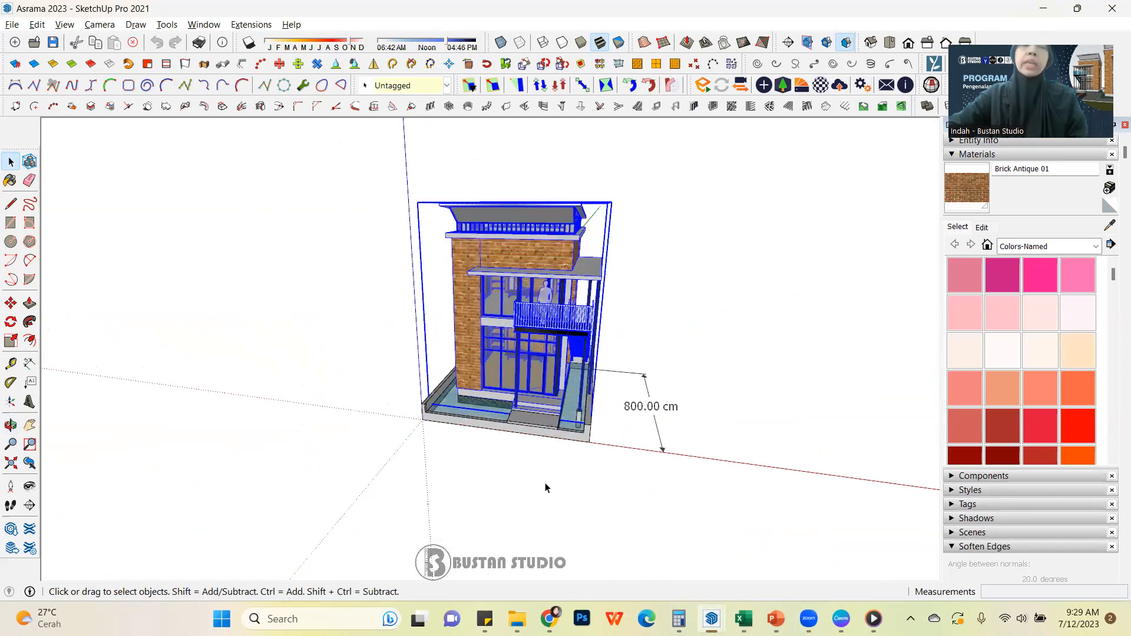
scroll(547, 436, down, 3)
click(615, 416)
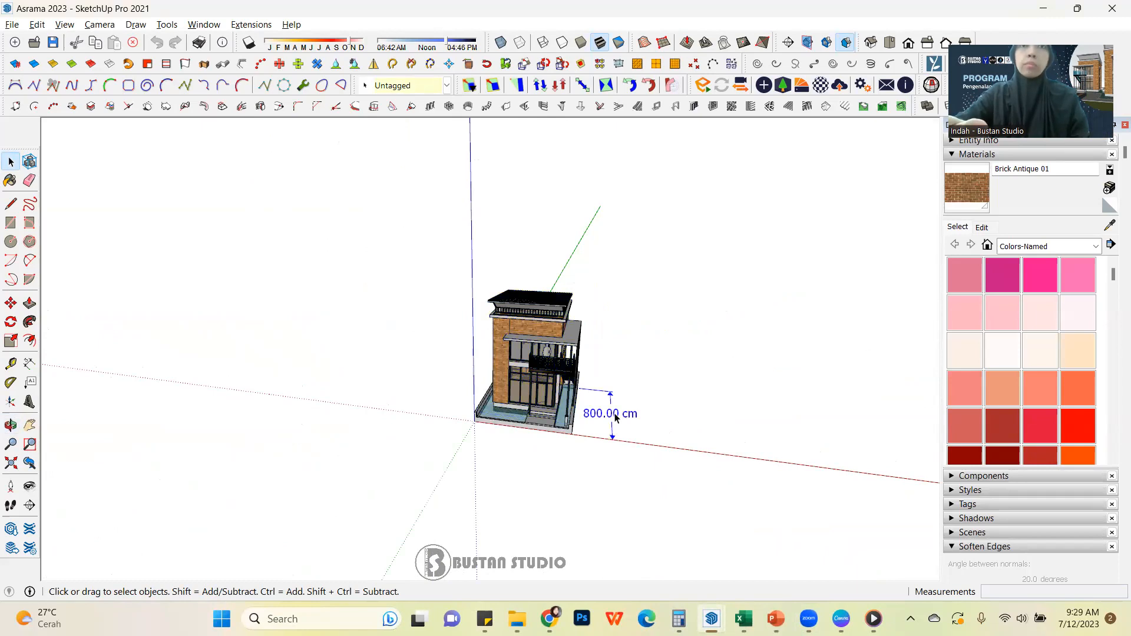
key(Delete)
middle_drag(598, 373, 467, 277)
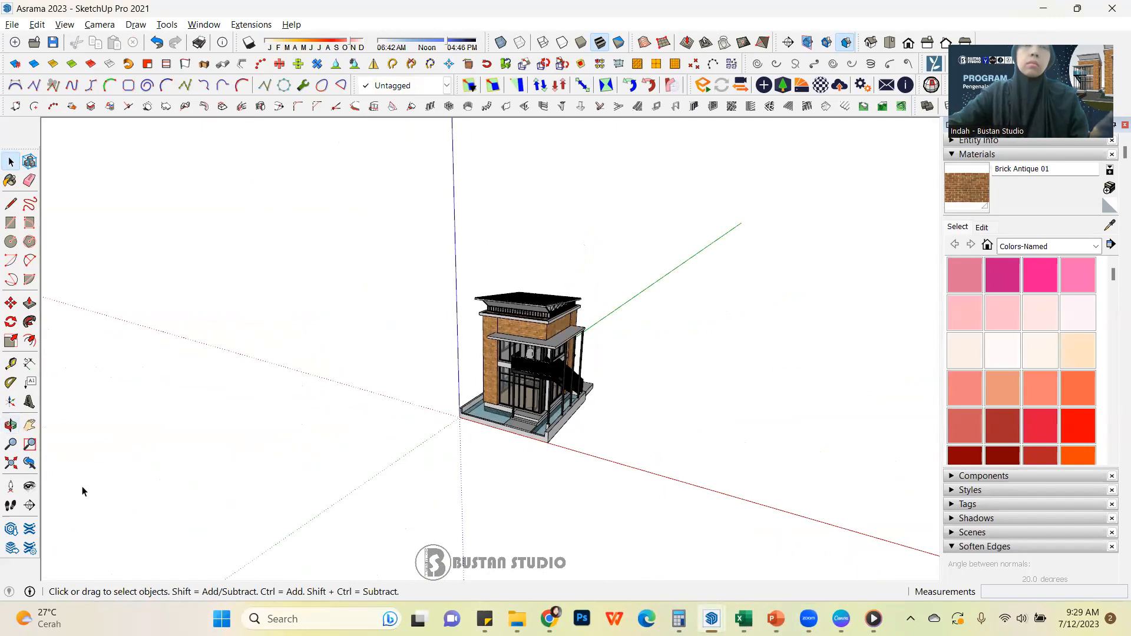
Select the whole building together with its surrounding base and combine them into one group
drag(334, 255, 734, 507)
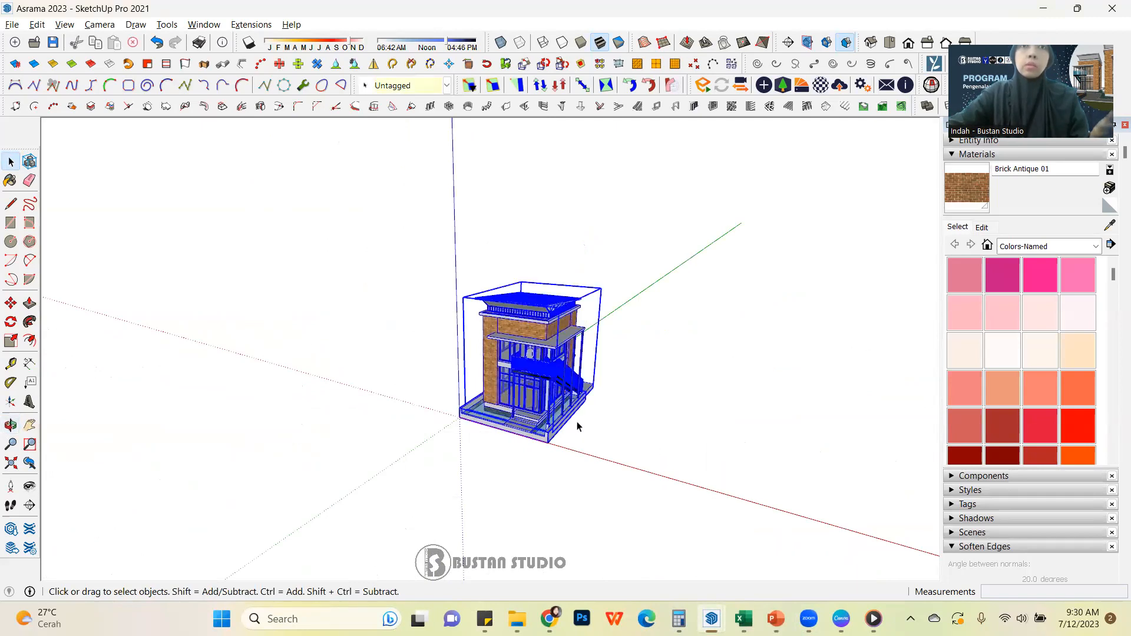
click(671, 384)
drag(396, 254, 730, 491)
click(613, 412)
drag(679, 282, 461, 463)
click(622, 420)
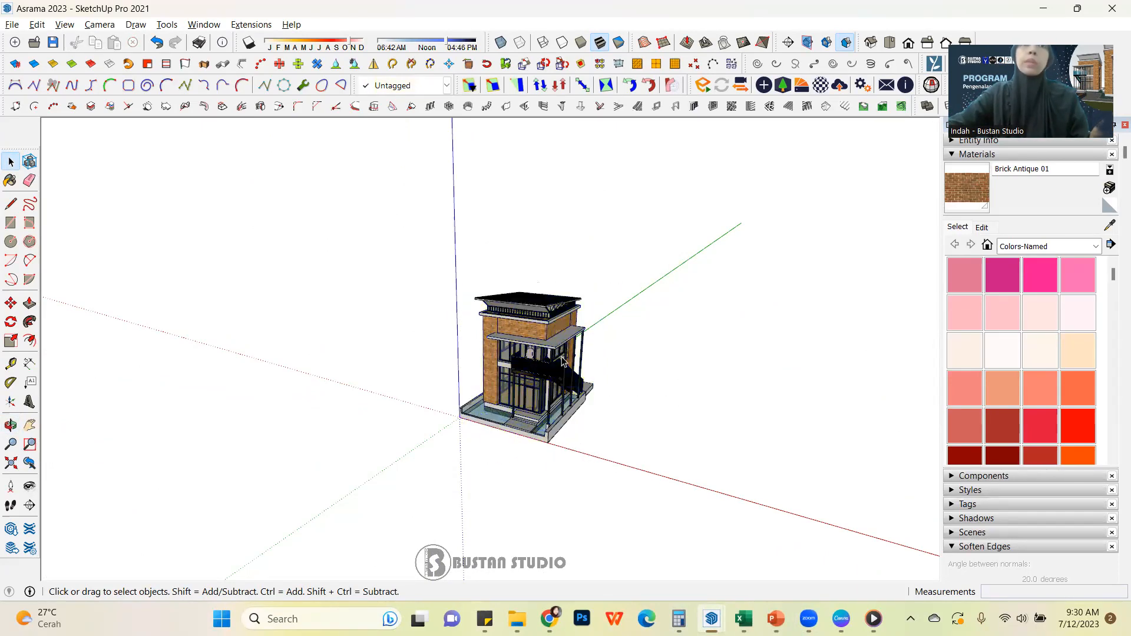
click(546, 355)
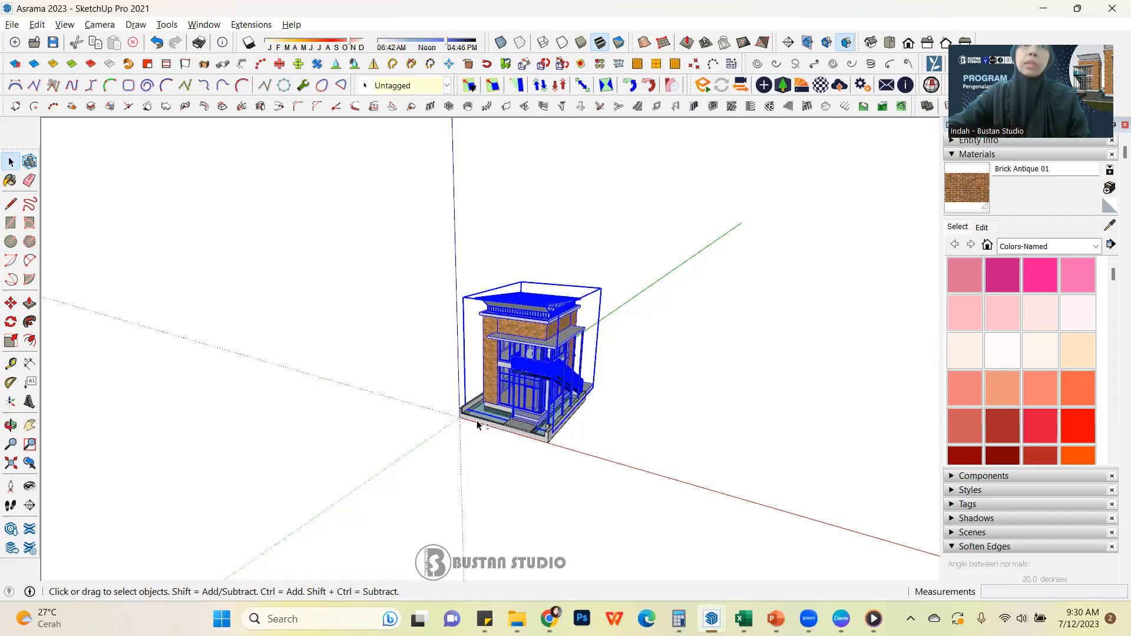
middle_drag(594, 430, 566, 383)
click(624, 376)
drag(320, 218, 733, 510)
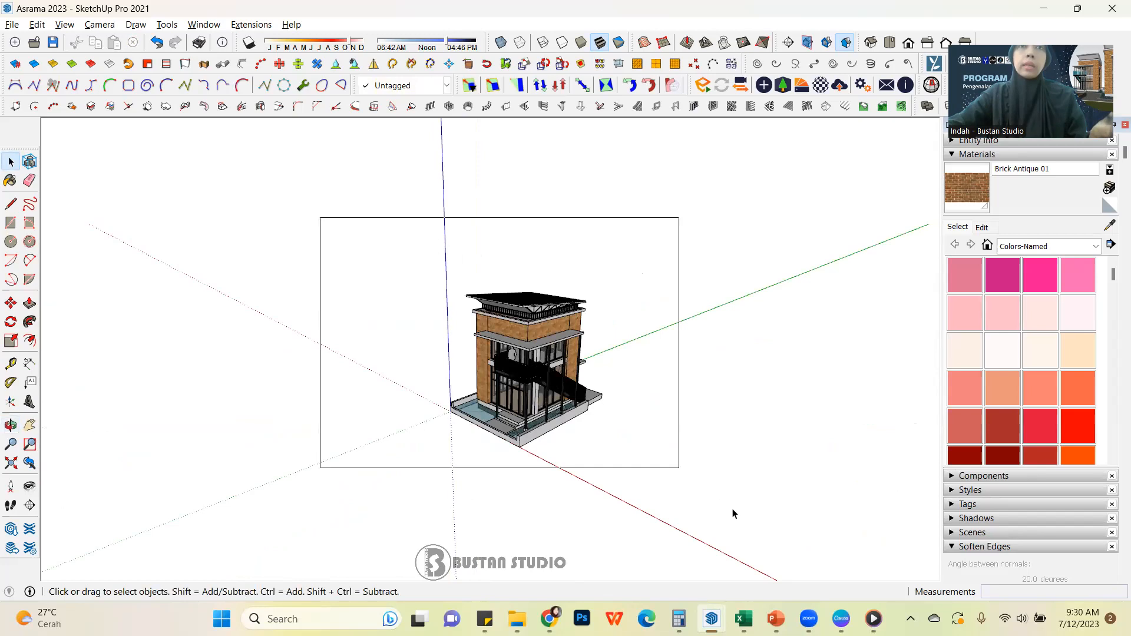
right_click(553, 368)
click(633, 345)
scroll(548, 379, up, 2)
middle_drag(548, 379, 471, 168)
scroll(608, 371, up, 2)
middle_drag(604, 418, 360, 315)
scroll(359, 314, up, 2)
double_click(428, 328)
click(438, 324)
double_click(438, 324)
click(438, 324)
double_click(437, 323)
key(p)
drag(419, 316, 356, 284)
scroll(469, 298, down, 2)
click(11, 161)
click(680, 306)
click(679, 306)
click(680, 305)
Draw a rectangle of about 730 × 1000 cm from corner to corner across the underside of the building's base
scroll(461, 350, down, 2)
shift+middle_drag(462, 350, 513, 315)
key(r)
scroll(373, 244, up, 1)
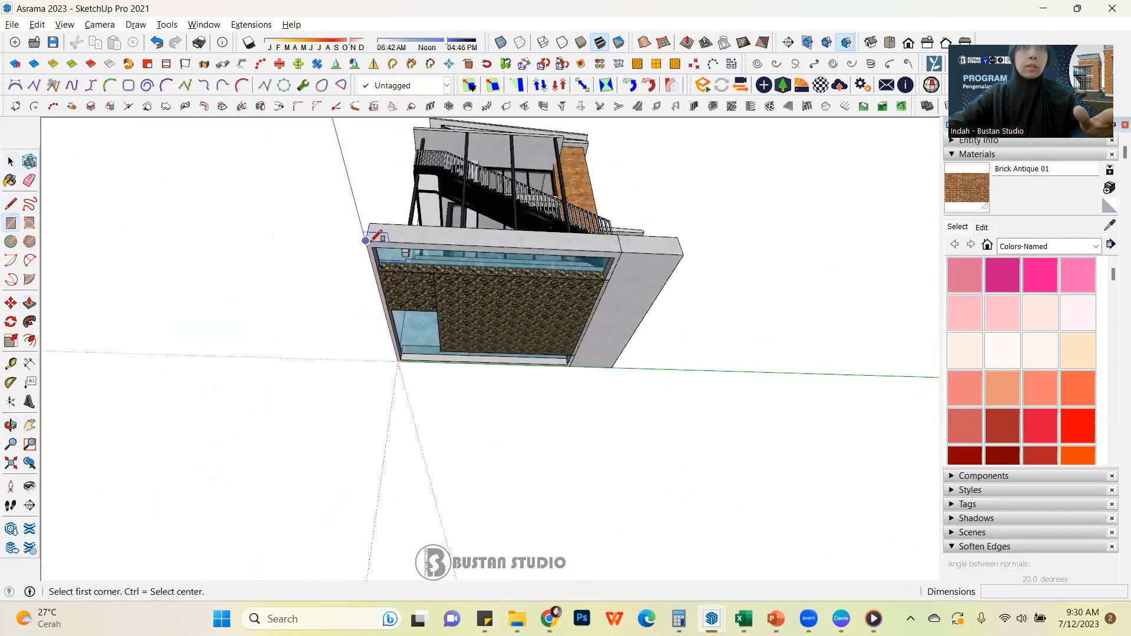
click(367, 240)
scroll(592, 394, up, 2)
click(605, 359)
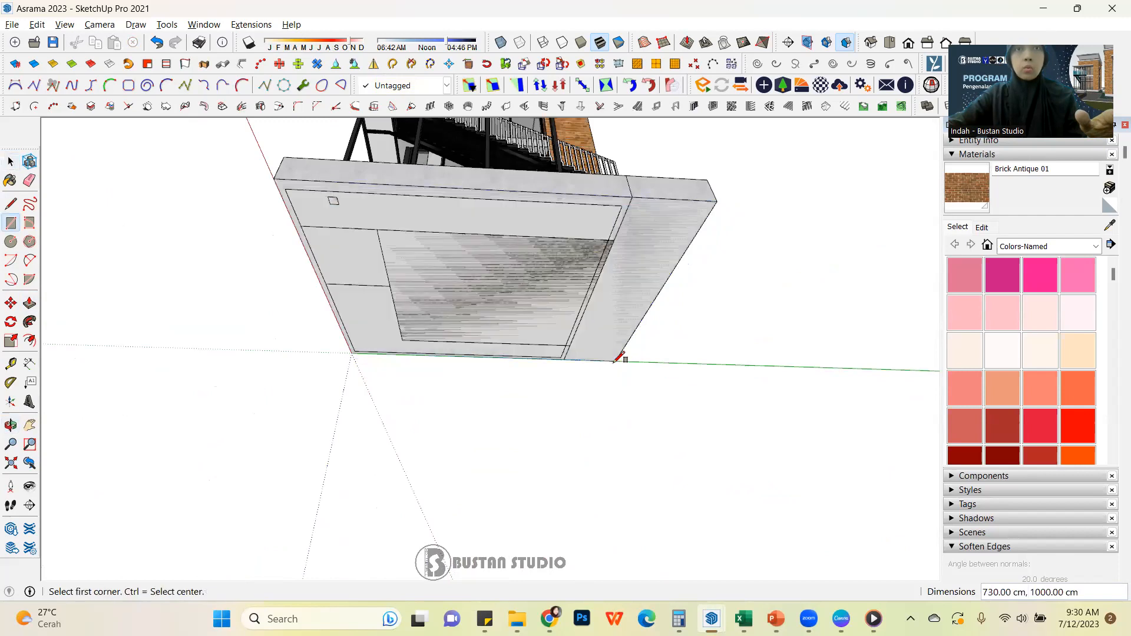
Extrude the rectangle under the base 20 cm downward and make the resulting slab a group
key(p)
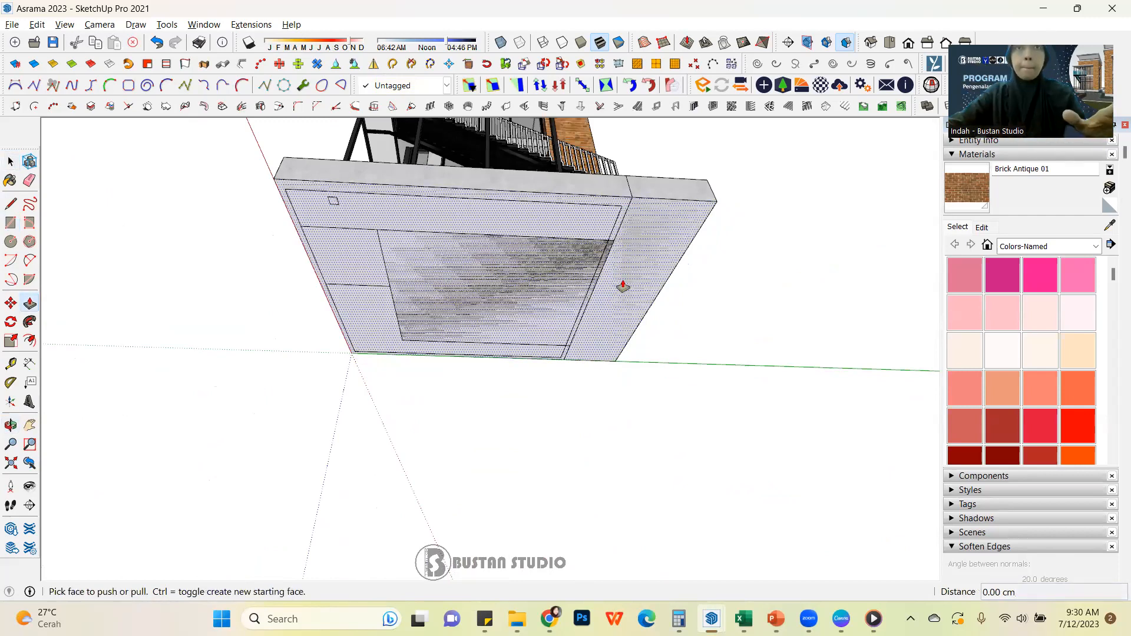
click(622, 287)
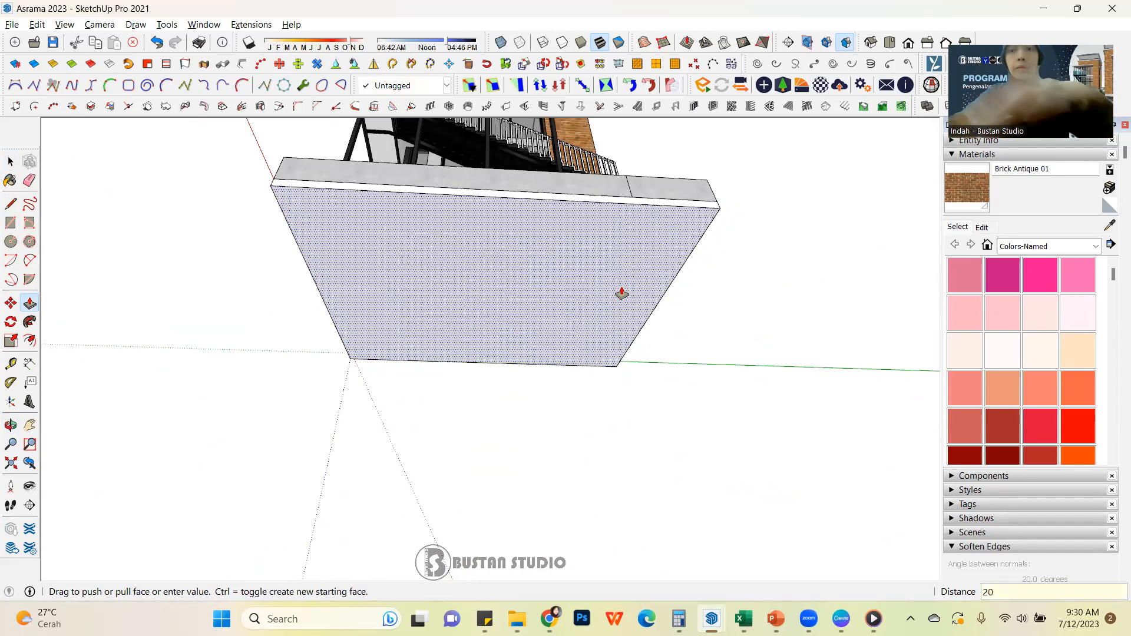
text(20)
key(Return)
key(space)
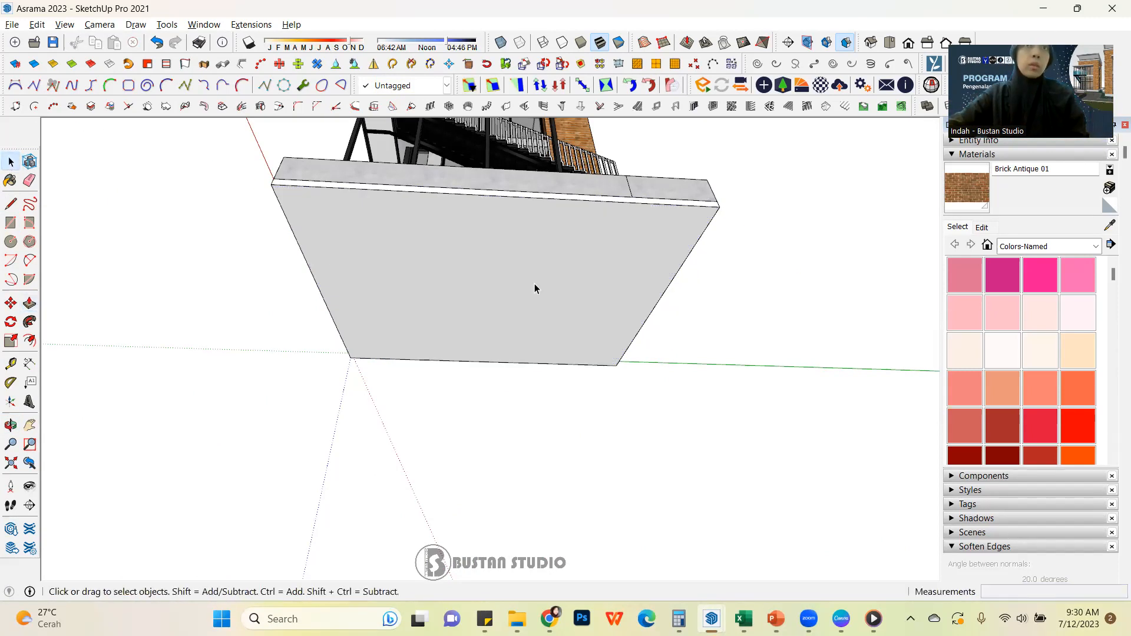
click(535, 285)
click(879, 362)
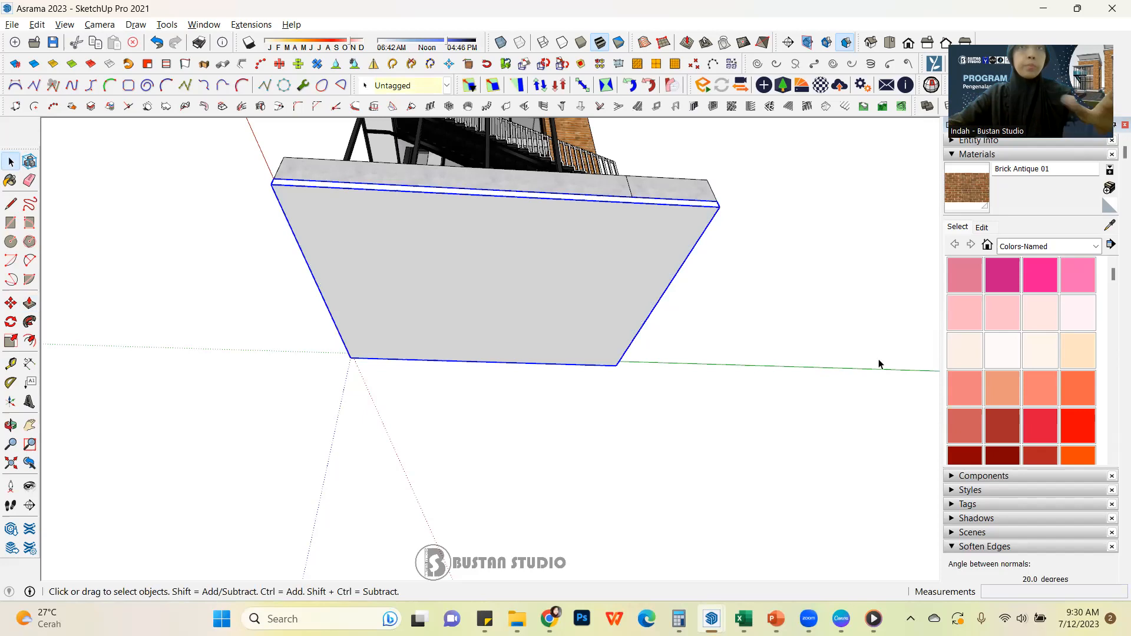
Check how the building and the slab beneath its base are grouped by selecting them
scroll(741, 358, down, 3)
middle_drag(429, 233, 642, 412)
middle_drag(599, 328, 485, 285)
scroll(589, 313, down, 2)
drag(406, 162, 779, 400)
scroll(625, 353, up, 6)
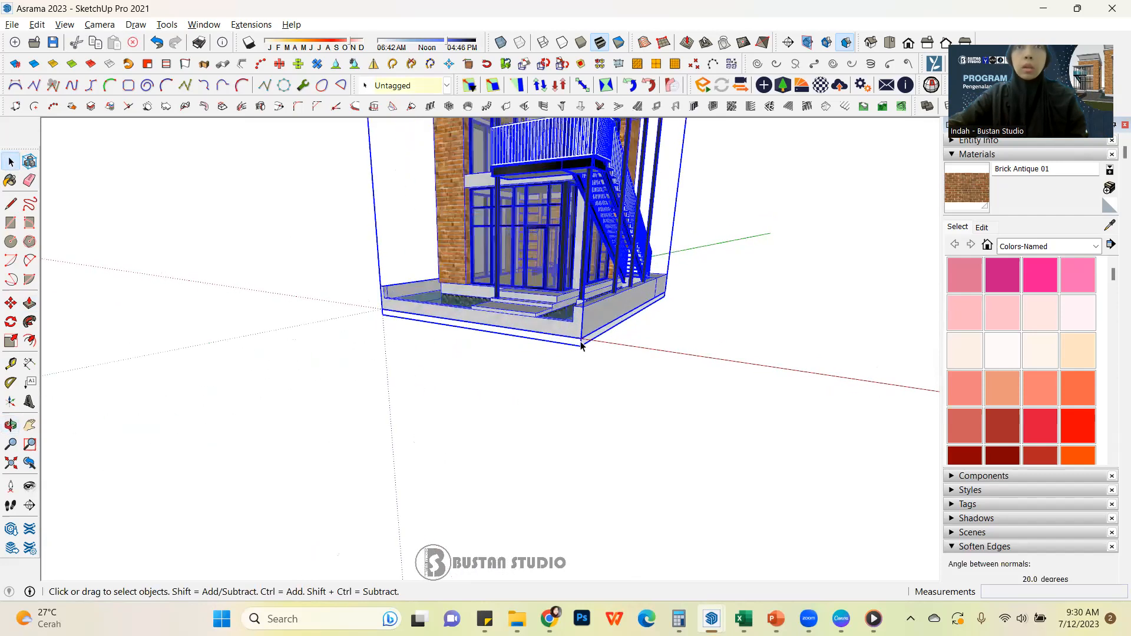
scroll(627, 357, down, 4)
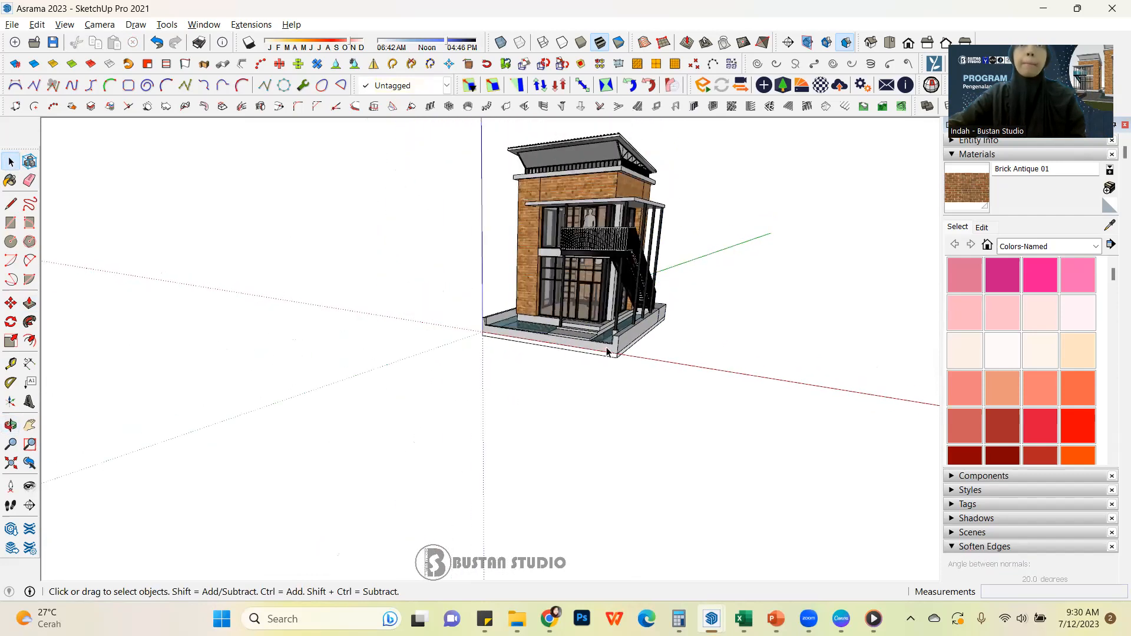
right_click(614, 290)
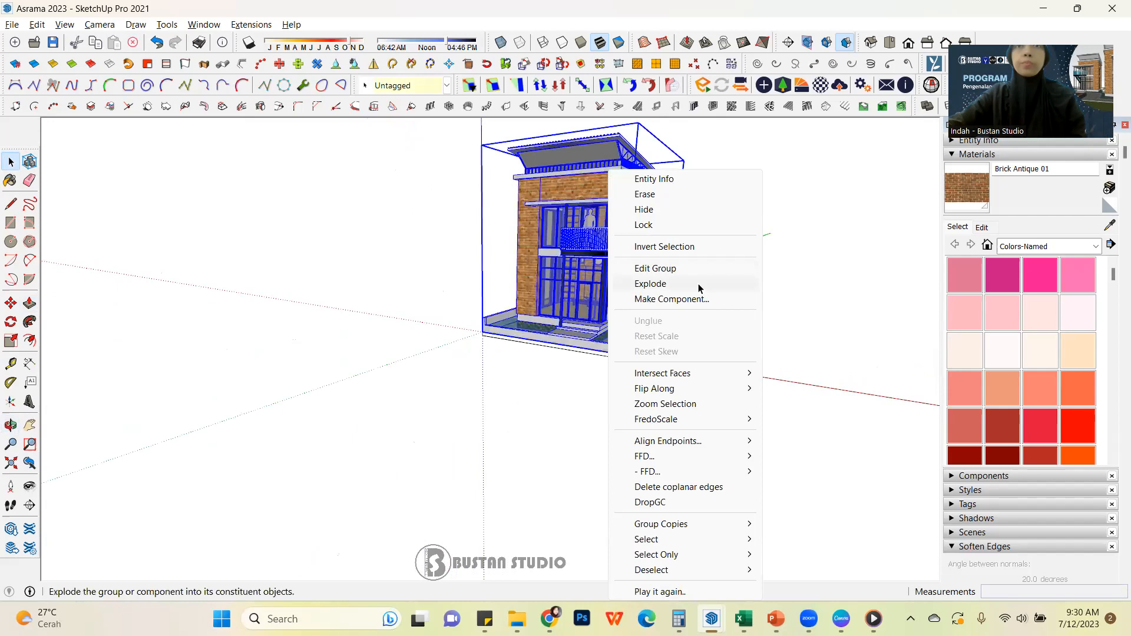
click(797, 316)
Draw a diagonal line from corner to corner across the underside of the base slab, inside the building's group
scroll(442, 425, down, 2)
scroll(516, 393, up, 2)
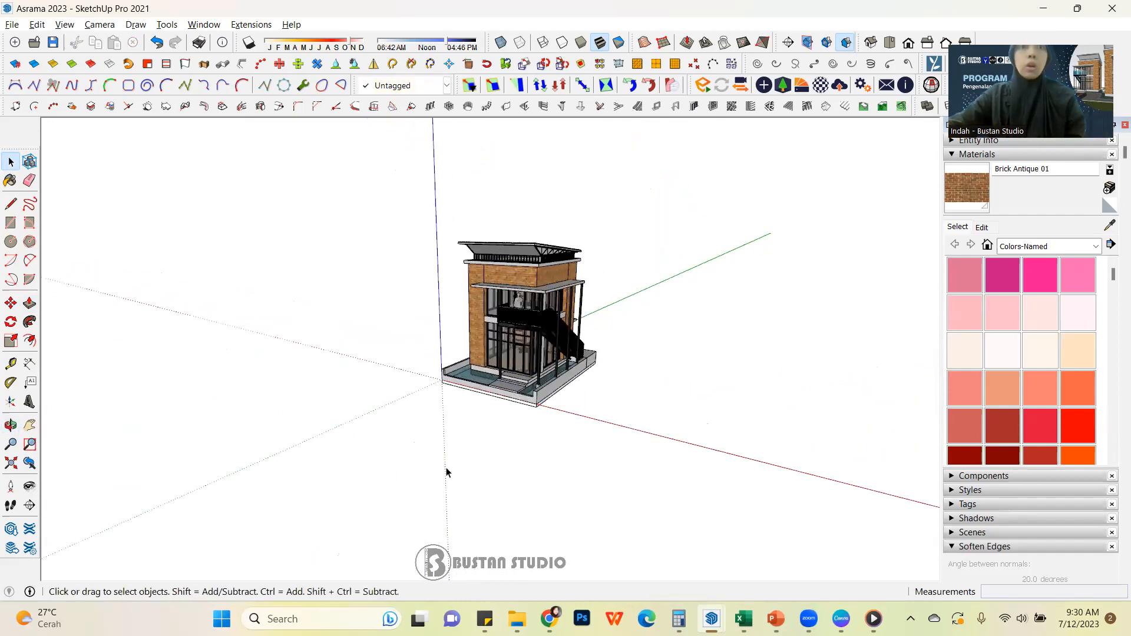
drag(404, 222, 701, 451)
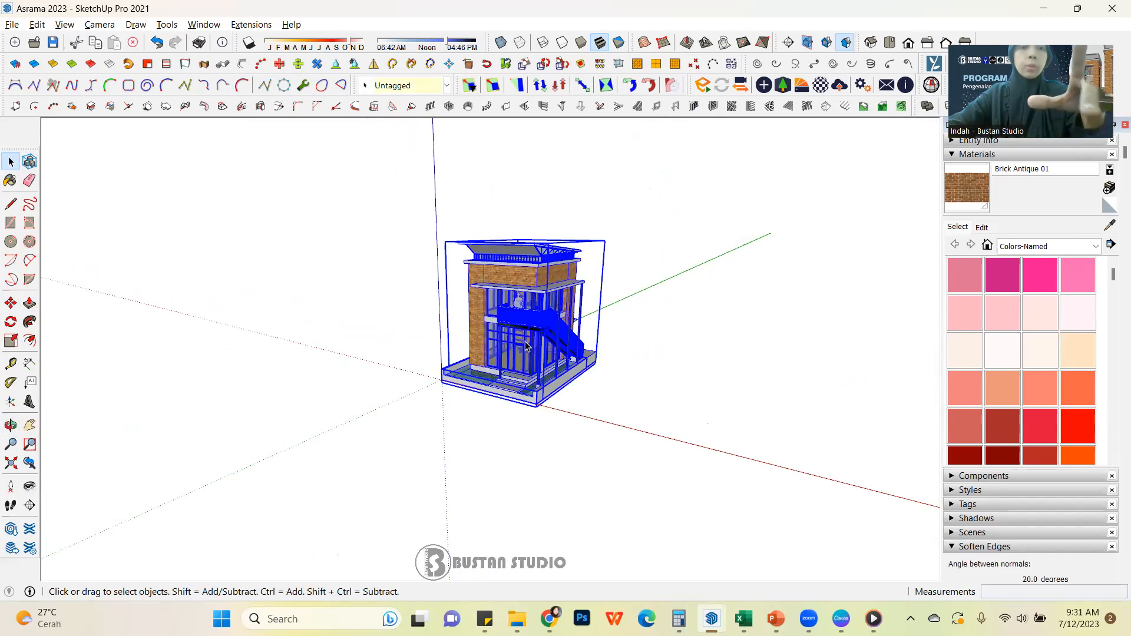
scroll(526, 347, up, 4)
middle_drag(355, 362, 497, 360)
middle_drag(423, 375, 490, 402)
scroll(480, 406, up, 2)
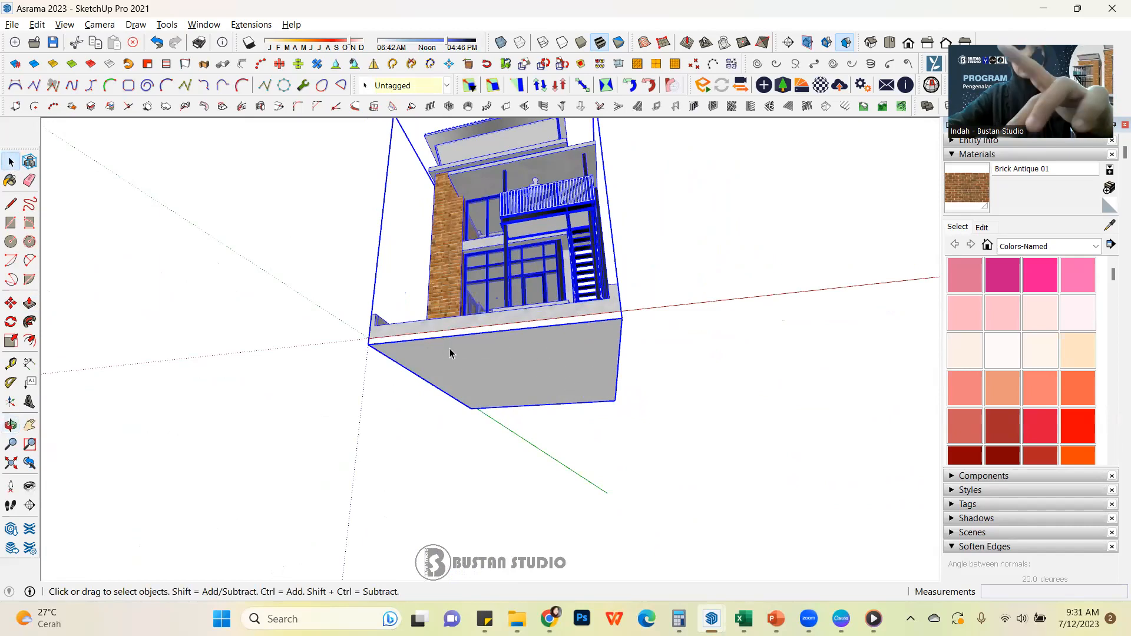
double_click(465, 353)
key(l)
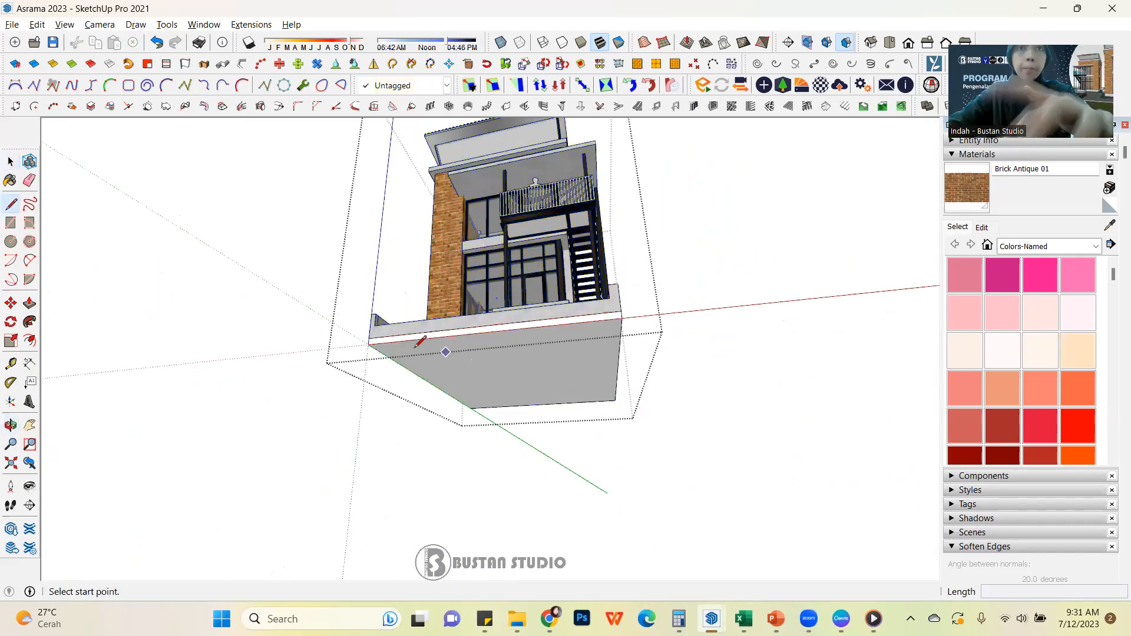
click(369, 344)
click(616, 401)
click(10, 161)
click(204, 242)
Move the whole building group from the midpoint of the diagonal under its base to the axes origin
click(557, 364)
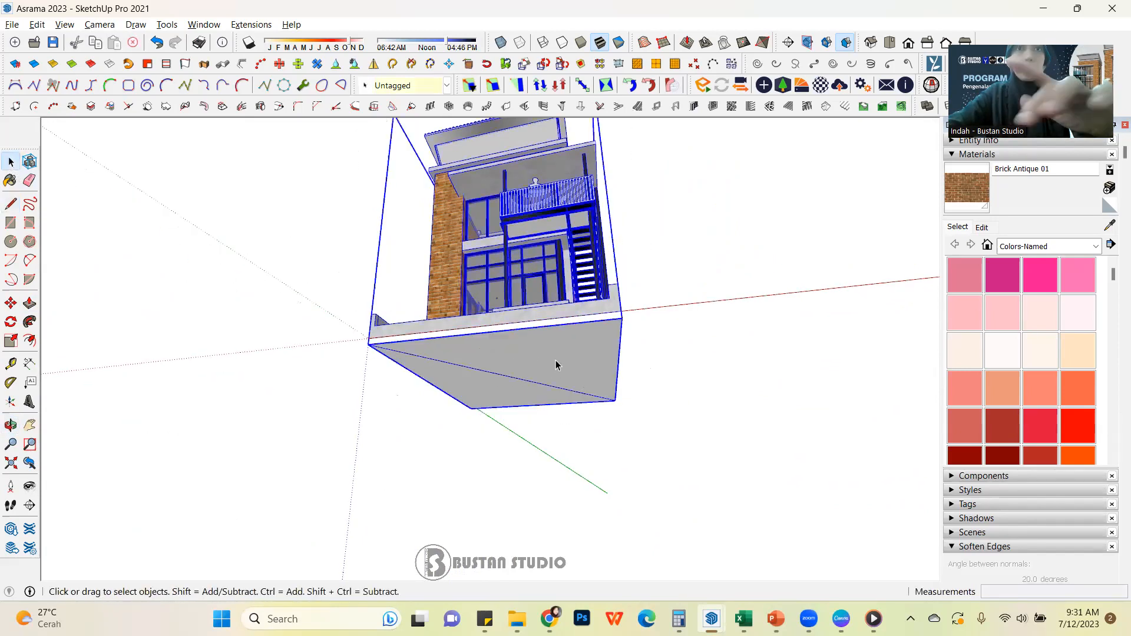
key(m)
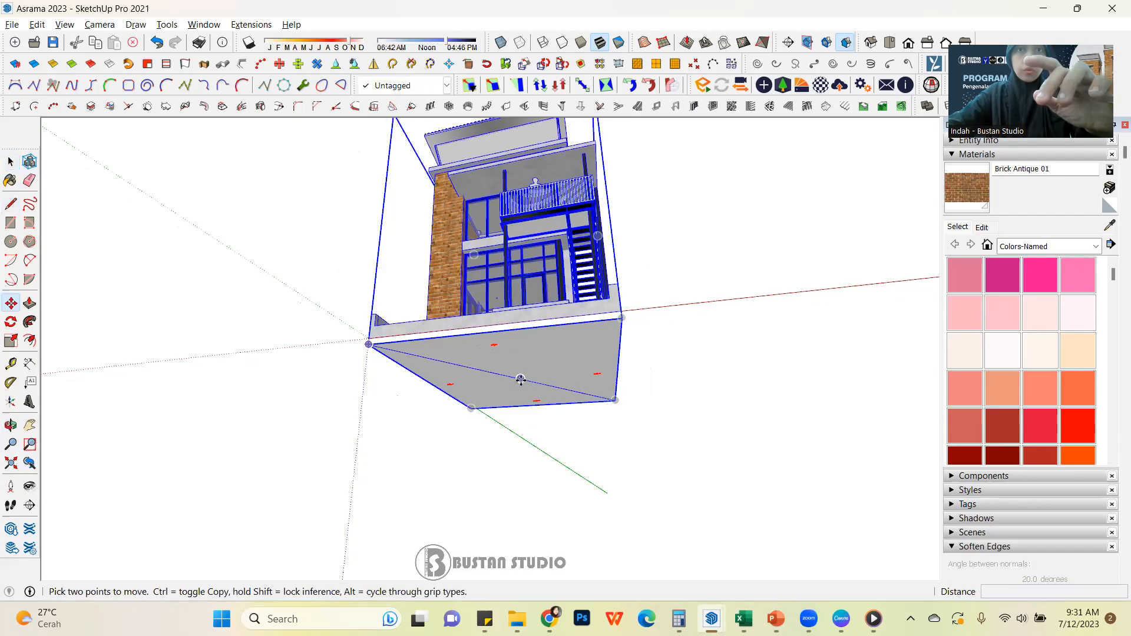
click(522, 379)
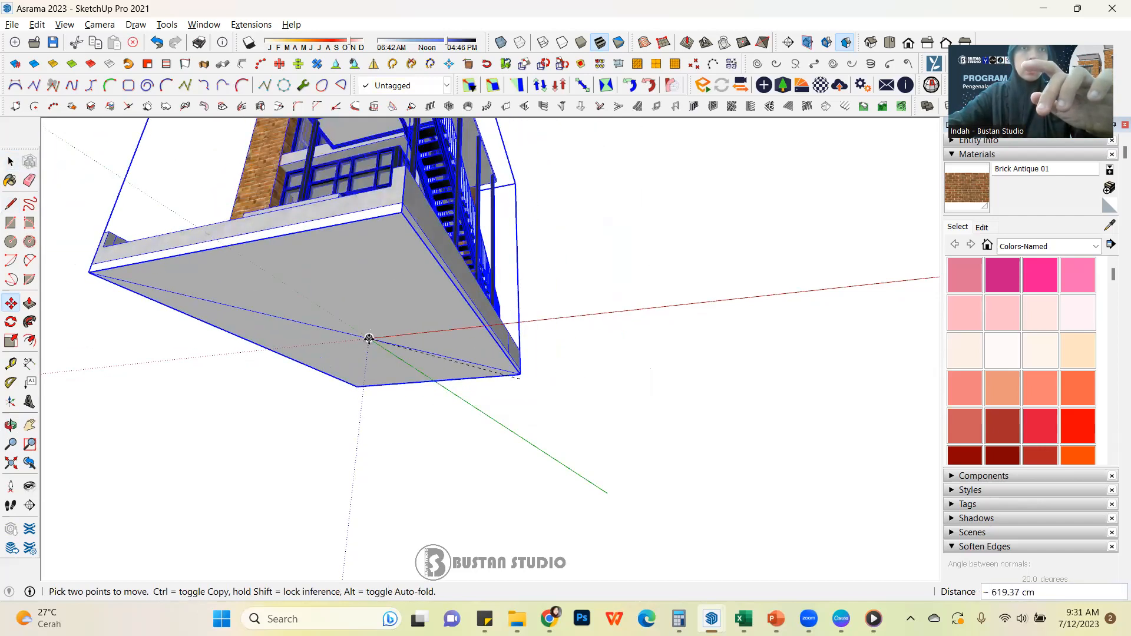
click(369, 339)
key(space)
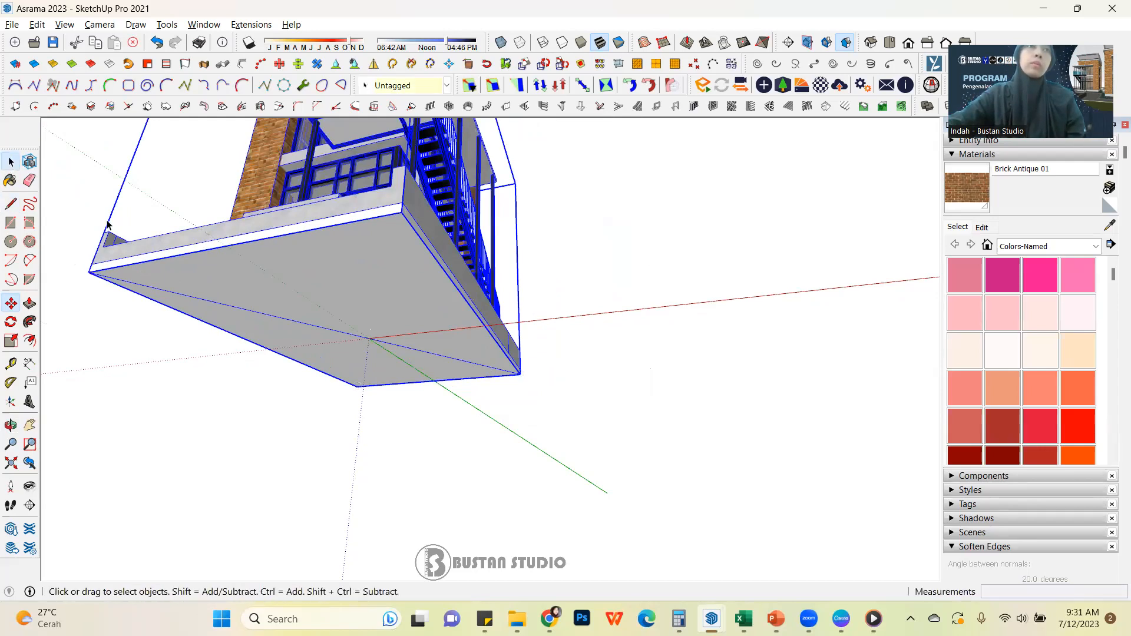
click(94, 215)
scroll(510, 342, down, 5)
middle_drag(525, 237, 515, 427)
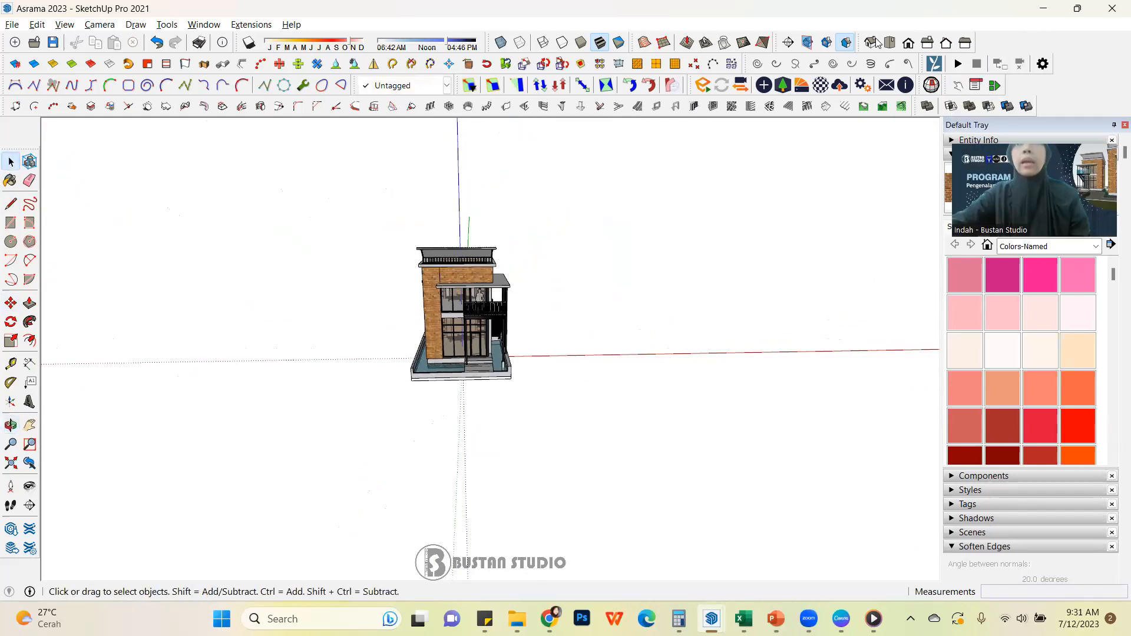
Set the camera to the standard front view of the building
mouse_move(858, 45)
mouse_down()
mouse_move(811, 204)
mouse_move(734, 175)
mouse_move(683, 173)
mouse_move(800, 87)
mouse_move(929, 44)
mouse_move(919, 22)
mouse_move(884, 7)
mouse_move(938, 6)
mouse_move(891, 87)
mouse_move(859, 40)
mouse_move(855, 56)
mouse_up()
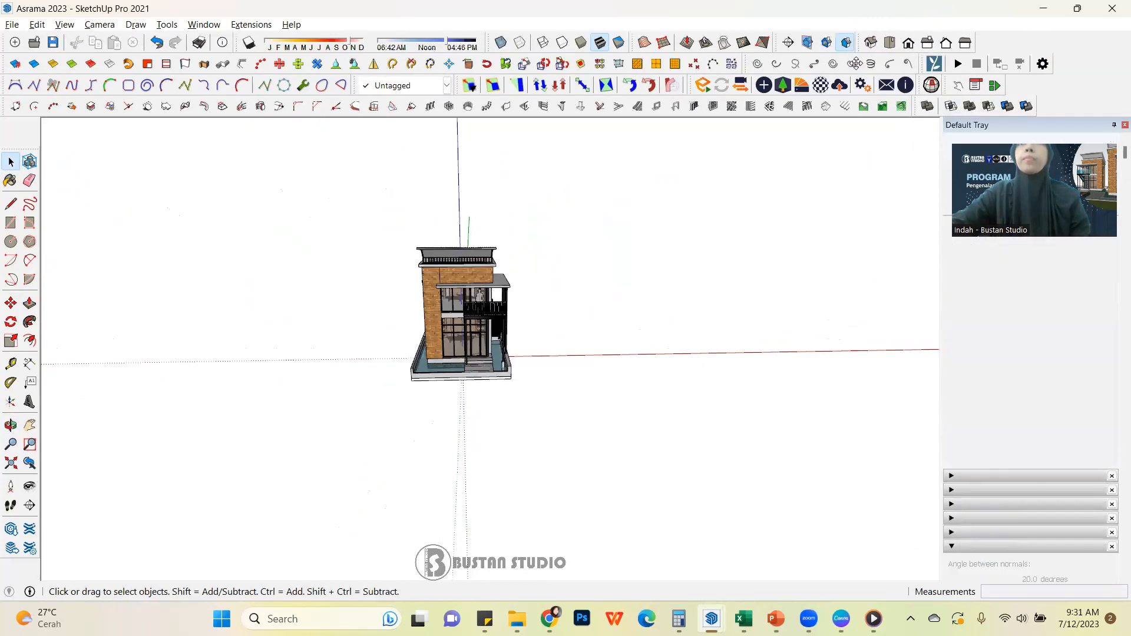
click(909, 47)
scroll(476, 391, up, 3)
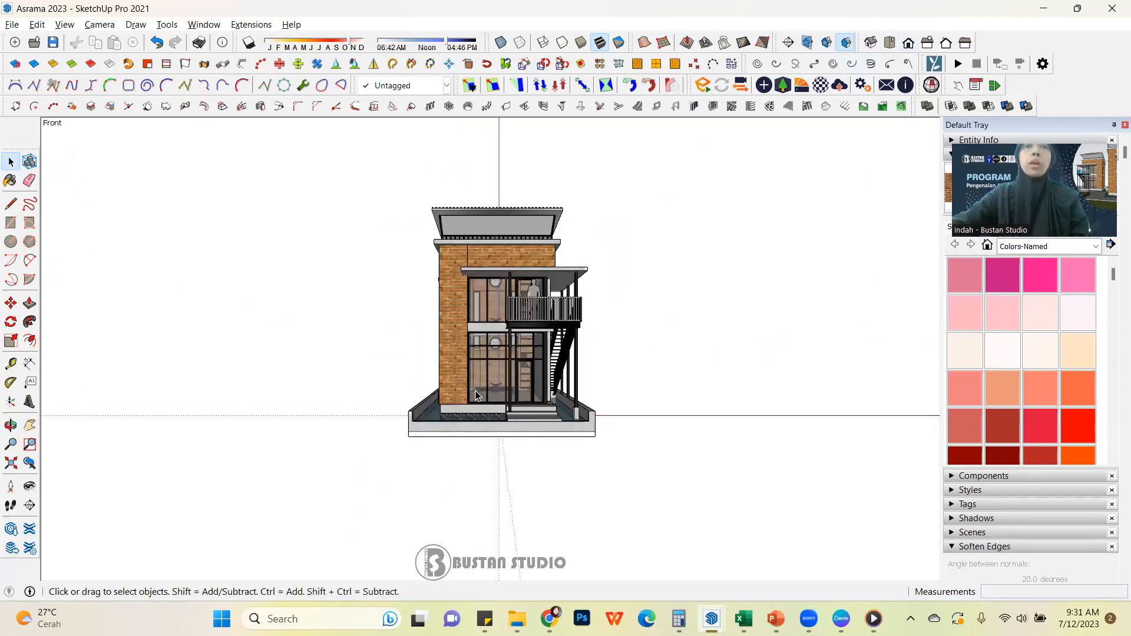
scroll(525, 289, up, 2)
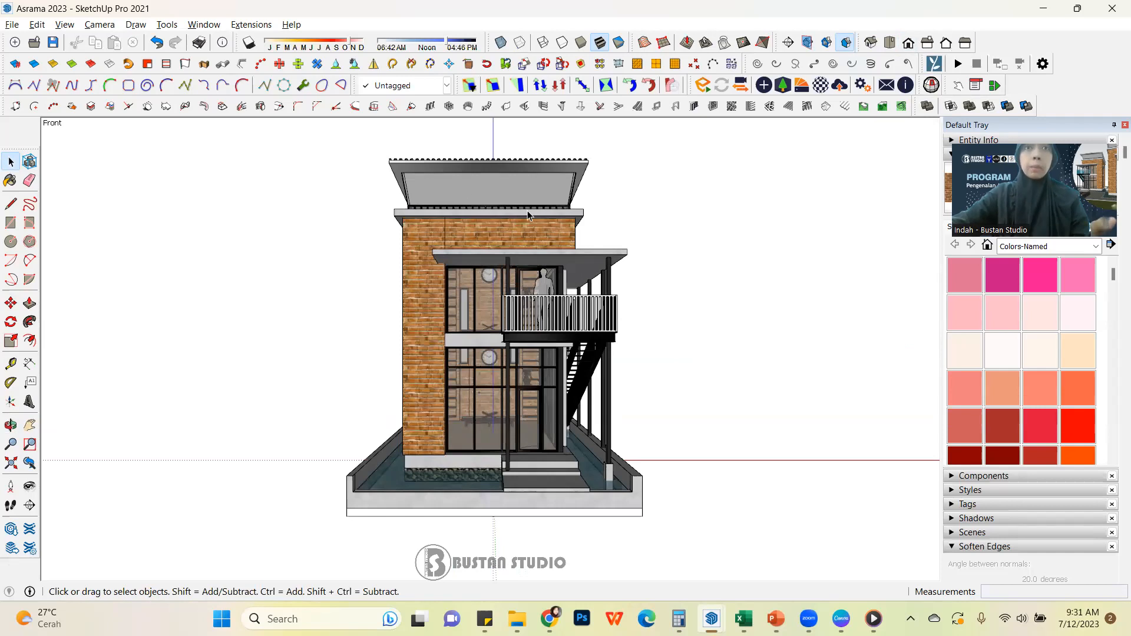
scroll(508, 365, down, 1)
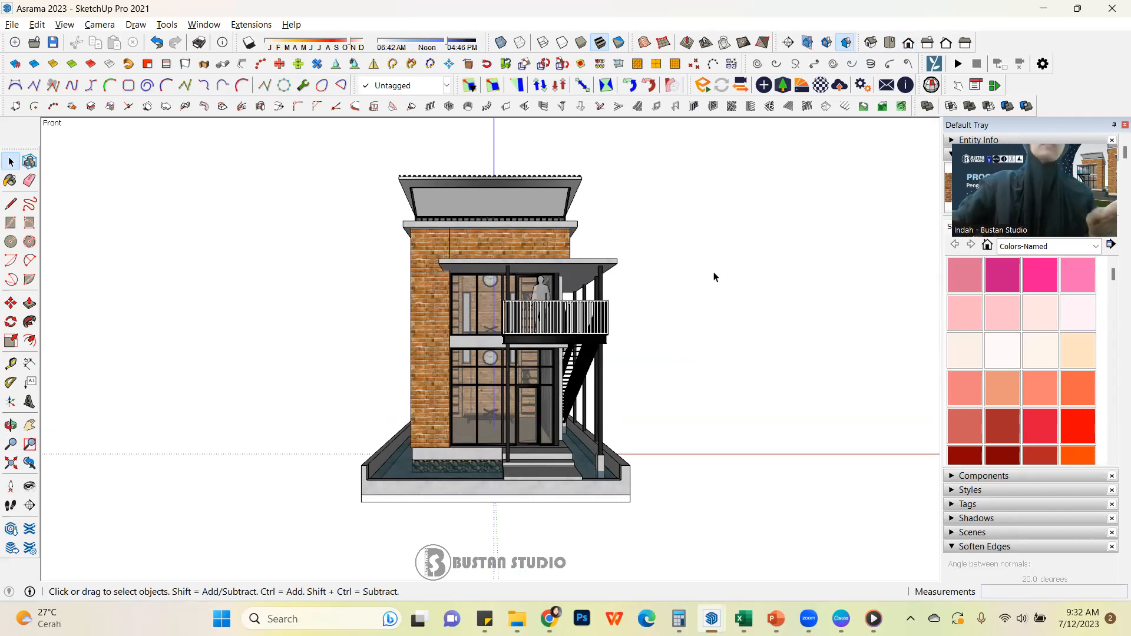
Change the camera from perspective to parallel projection and zoom to the model's extents
click(62, 26)
mouse_move(89, 28)
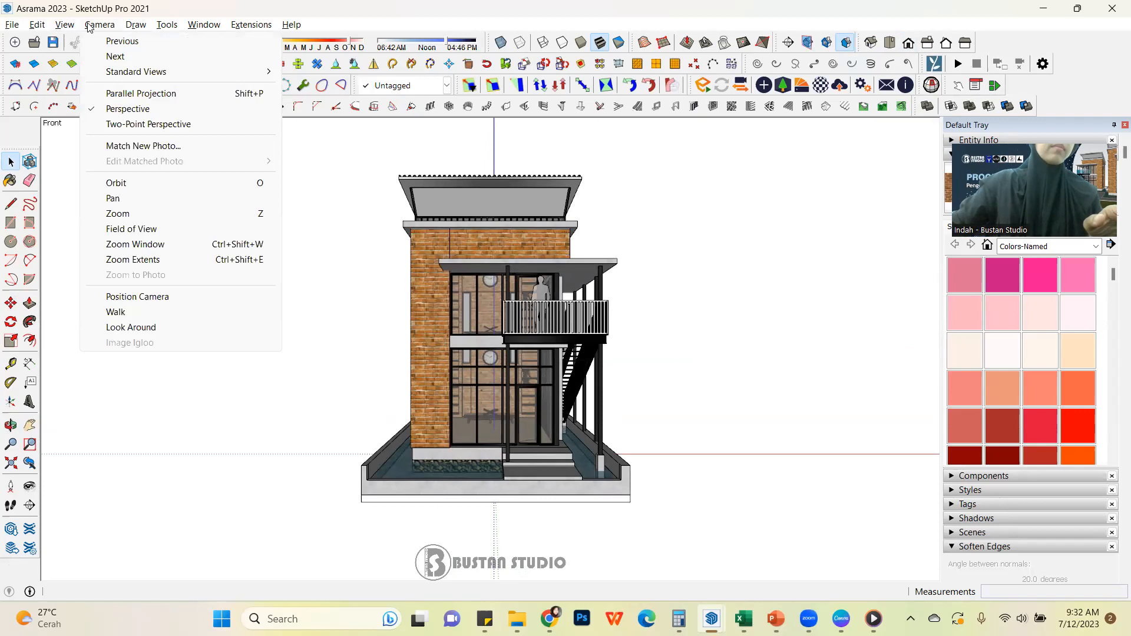
click(141, 93)
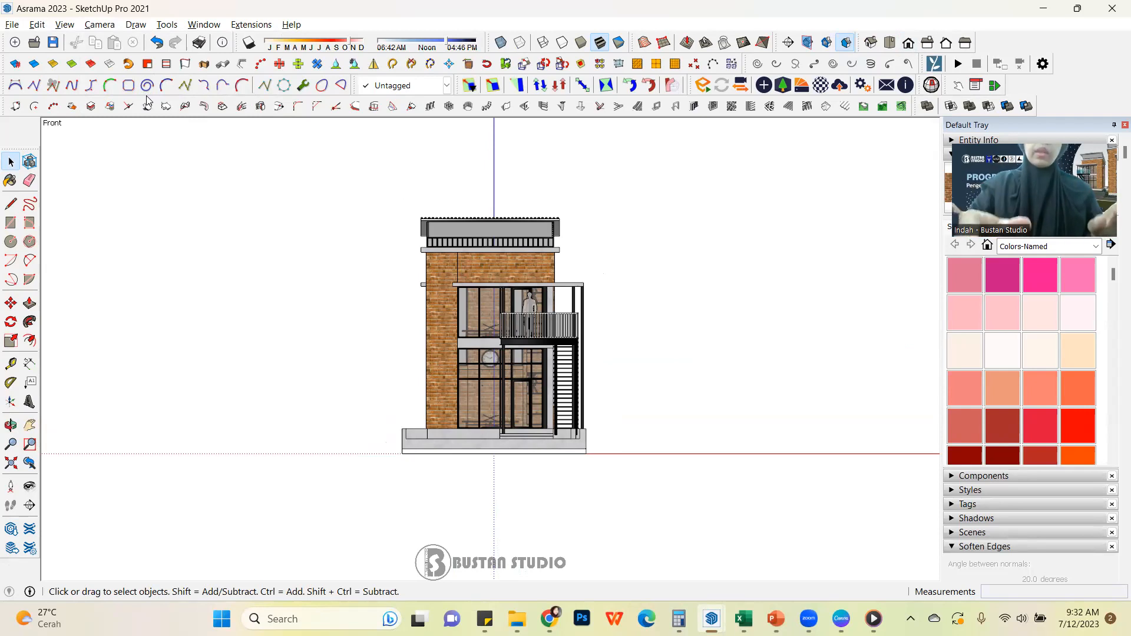
click(147, 96)
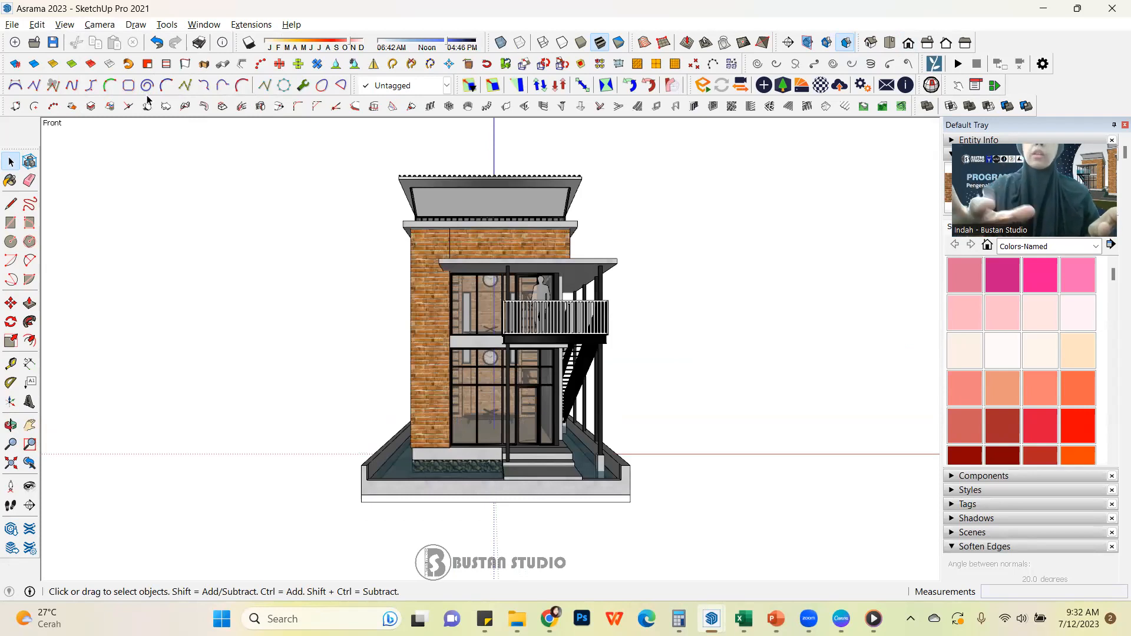
key(shift+p)
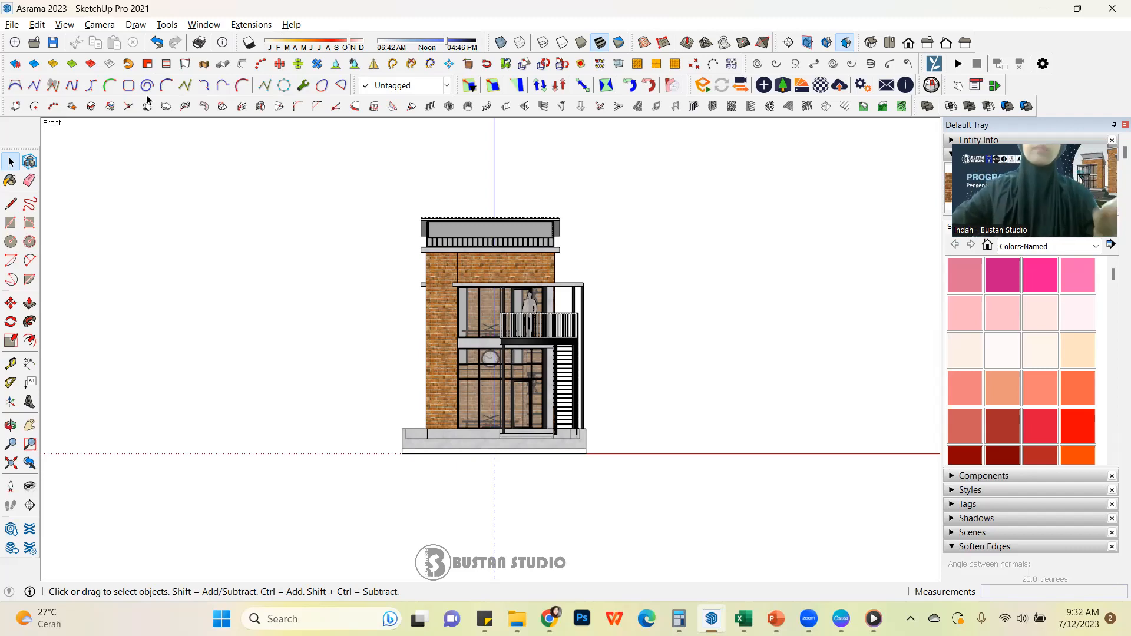
click(10, 464)
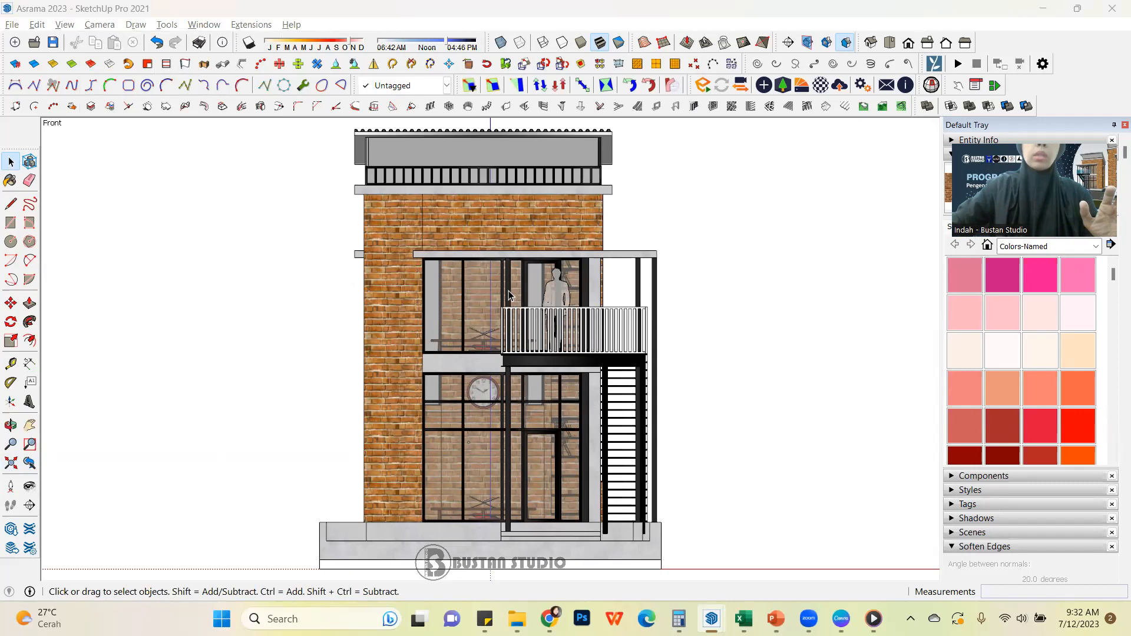
scroll(512, 265, down, 2)
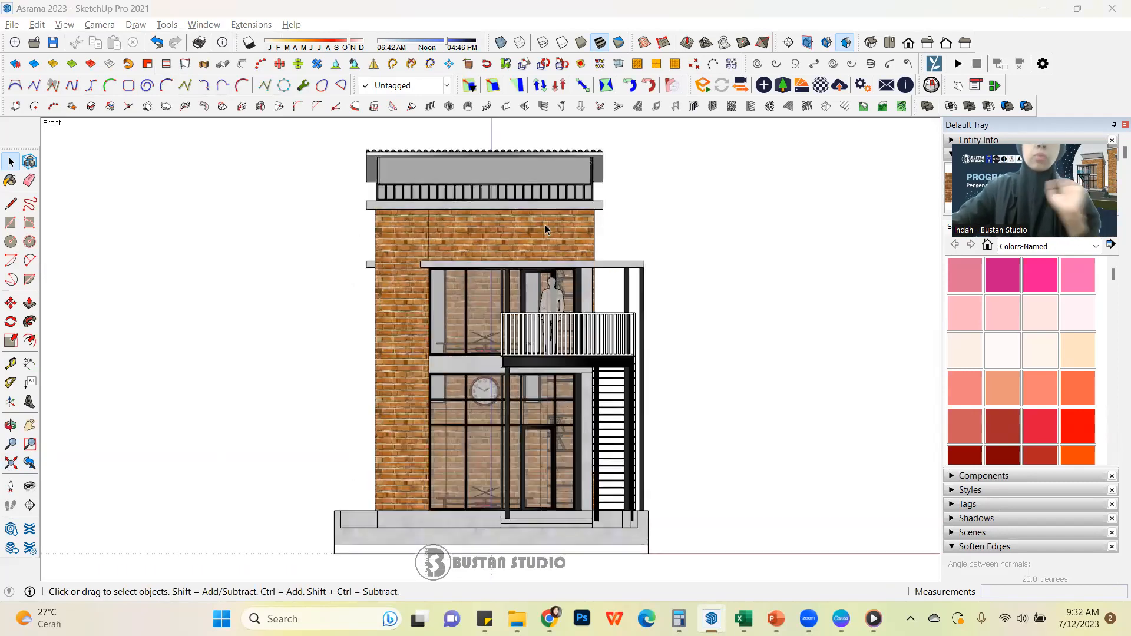
Add a scene from the front view of the building and rename it Tampak Depan
click(66, 25)
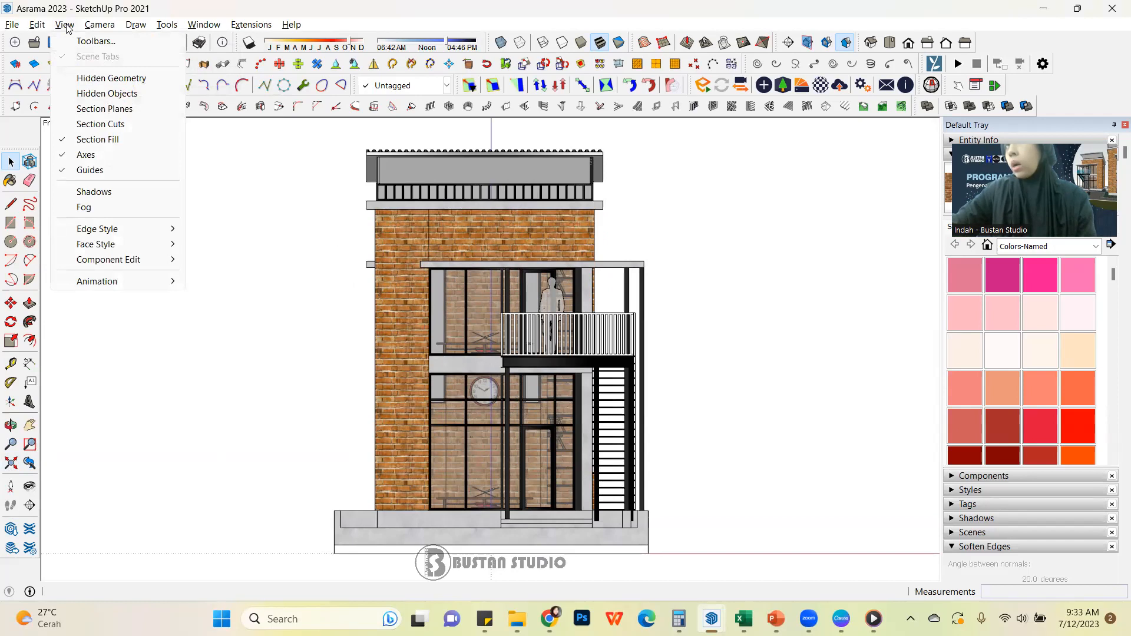
mouse_move(147, 286)
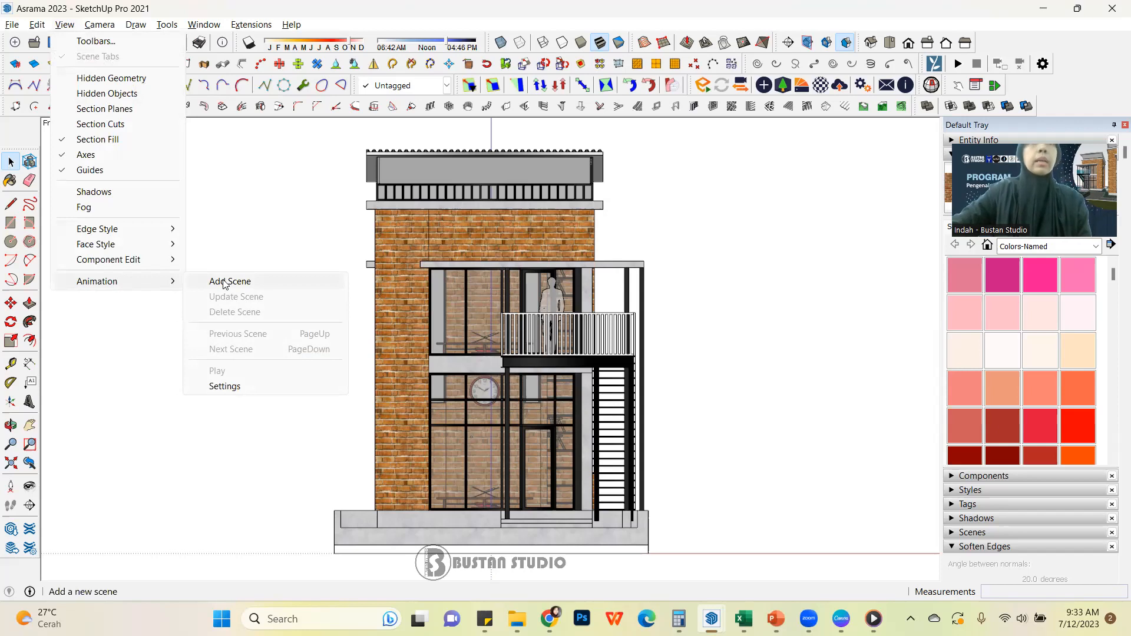
click(271, 282)
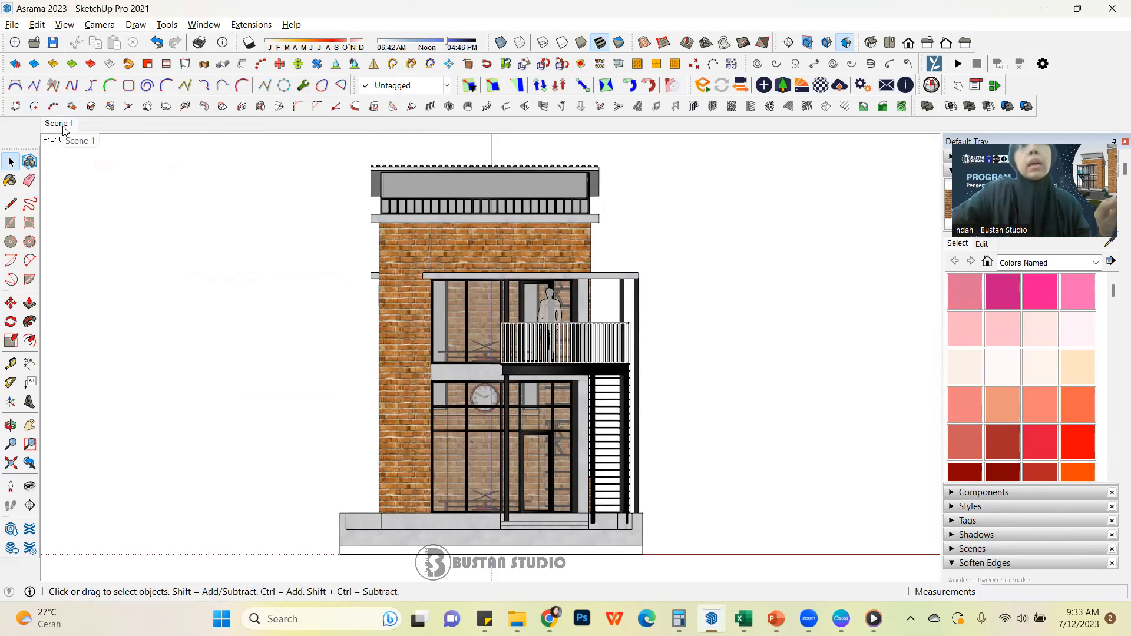
right_click(67, 128)
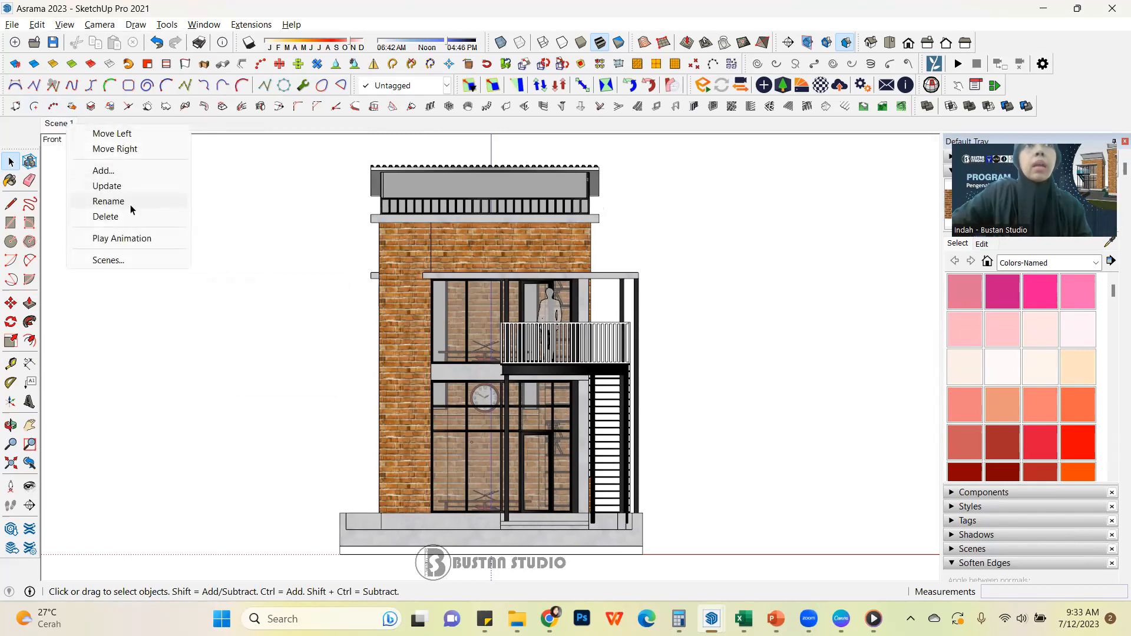
click(145, 202)
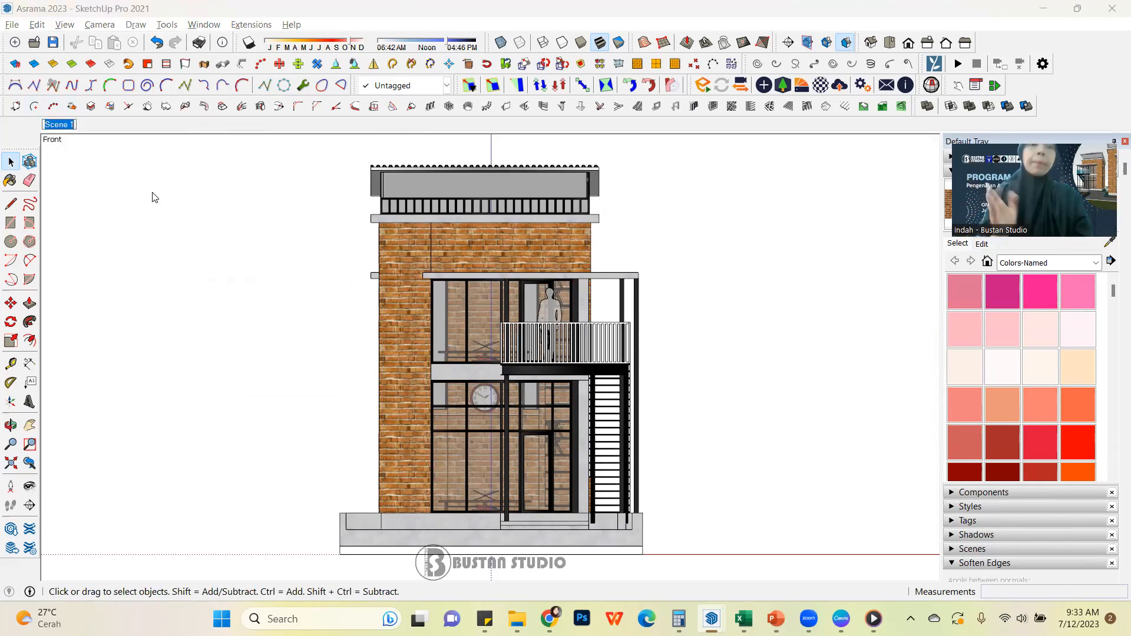
text(Tampak)
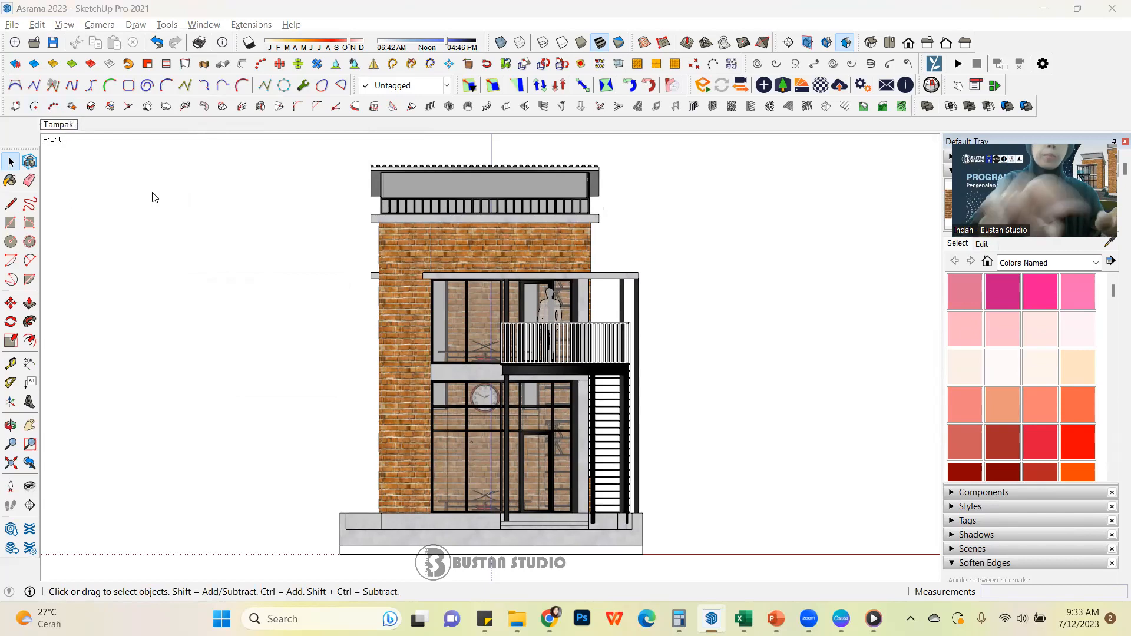
text( Depan)
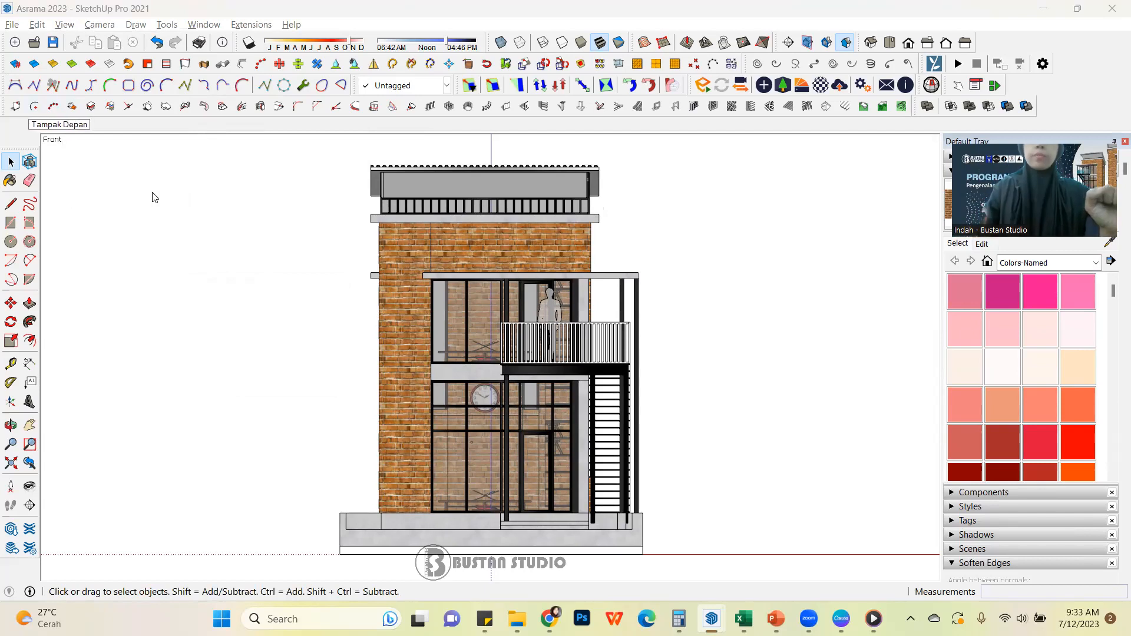
key(Return)
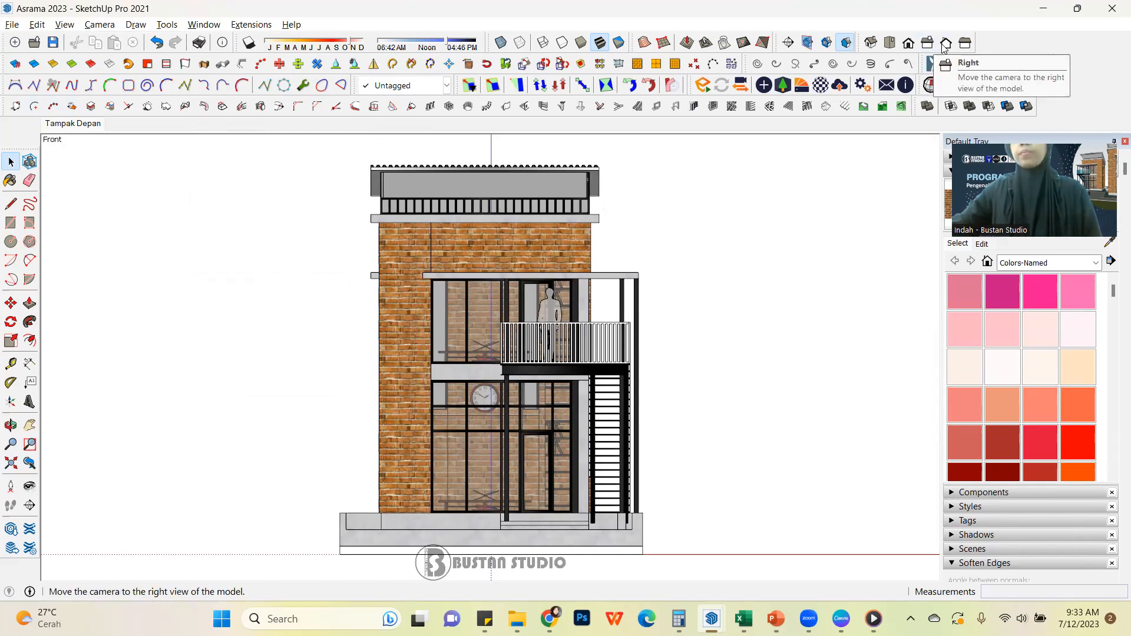
Look through the left, right and front standard views of the building and settle on the right view
click(967, 46)
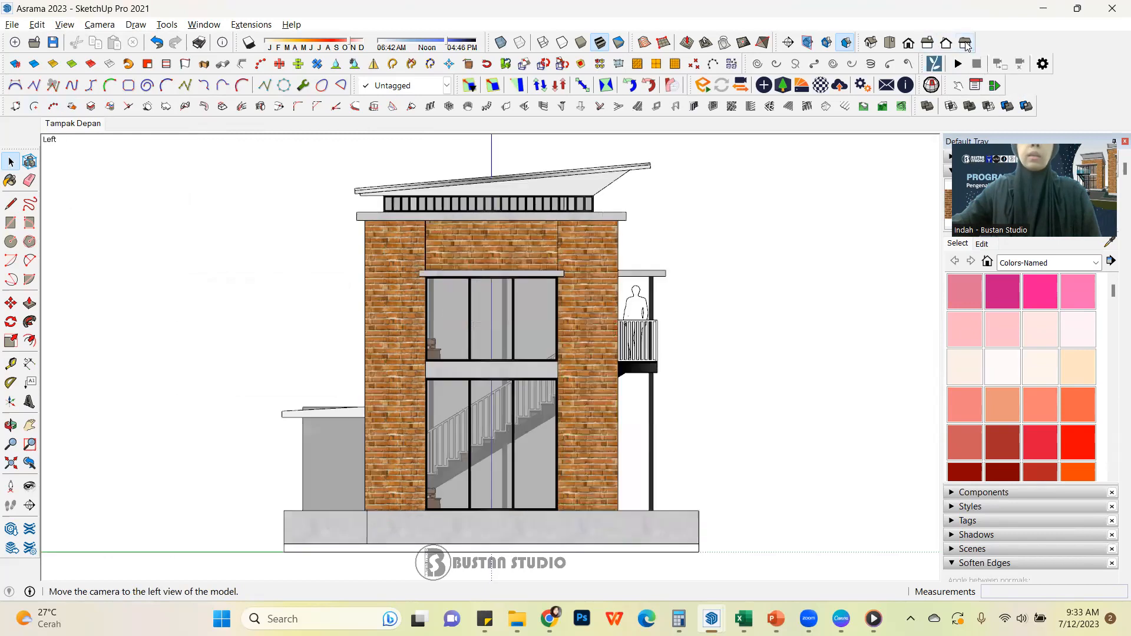
click(930, 47)
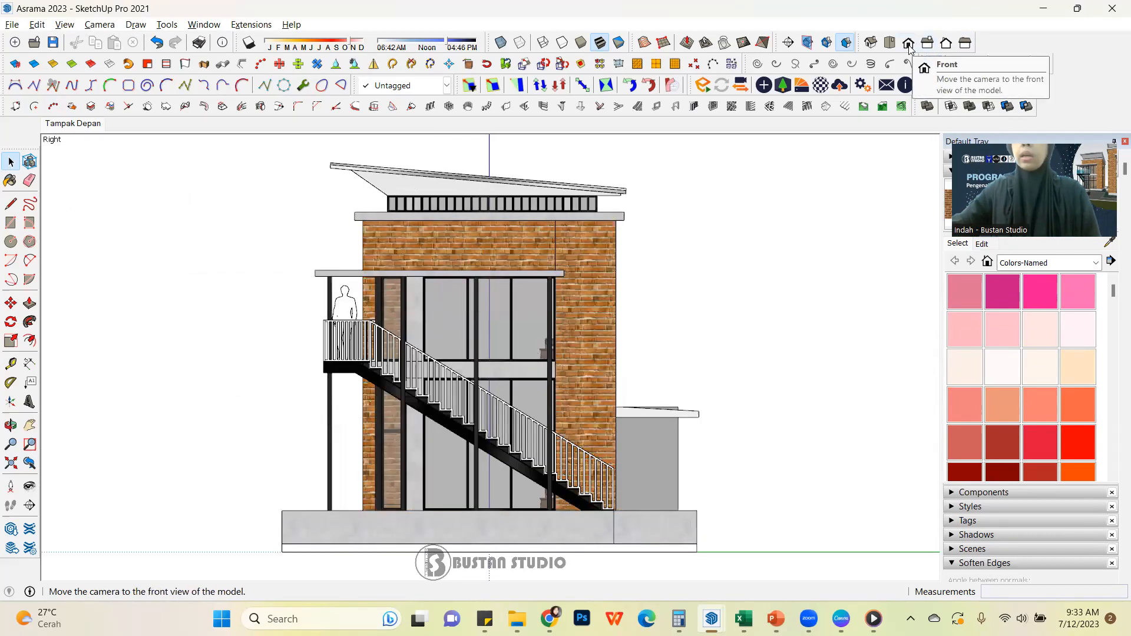
click(910, 46)
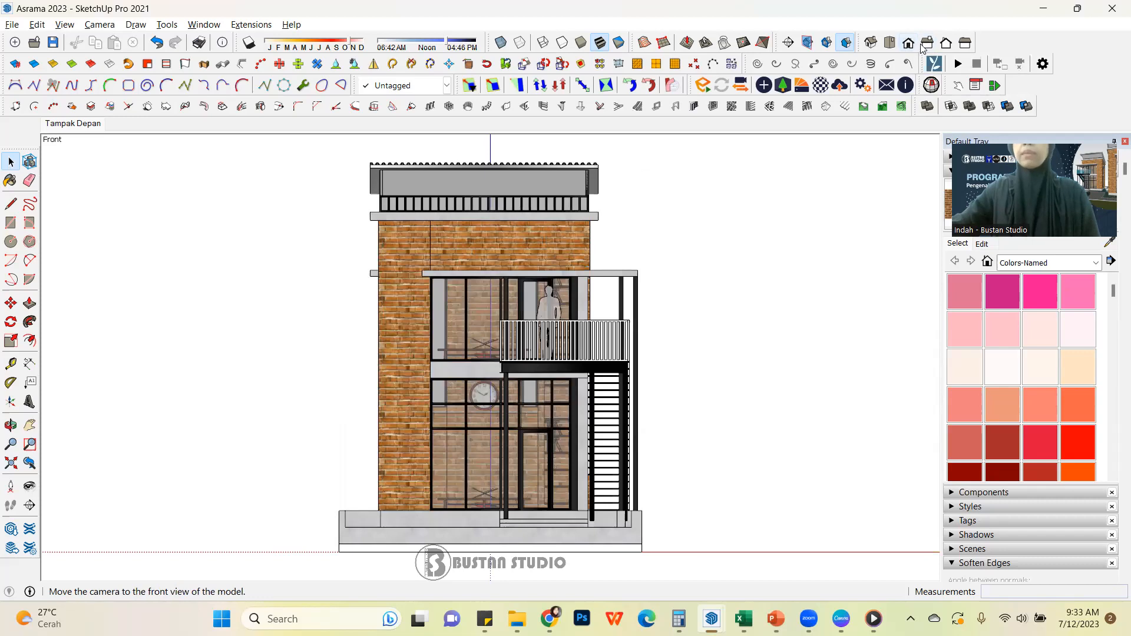
click(928, 48)
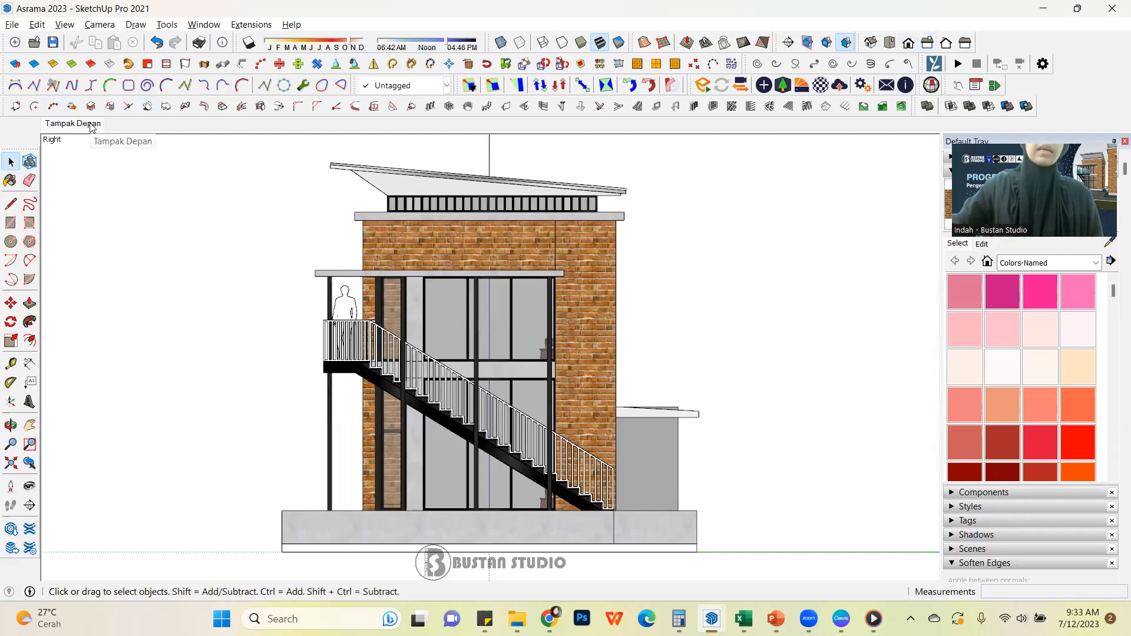
click(65, 24)
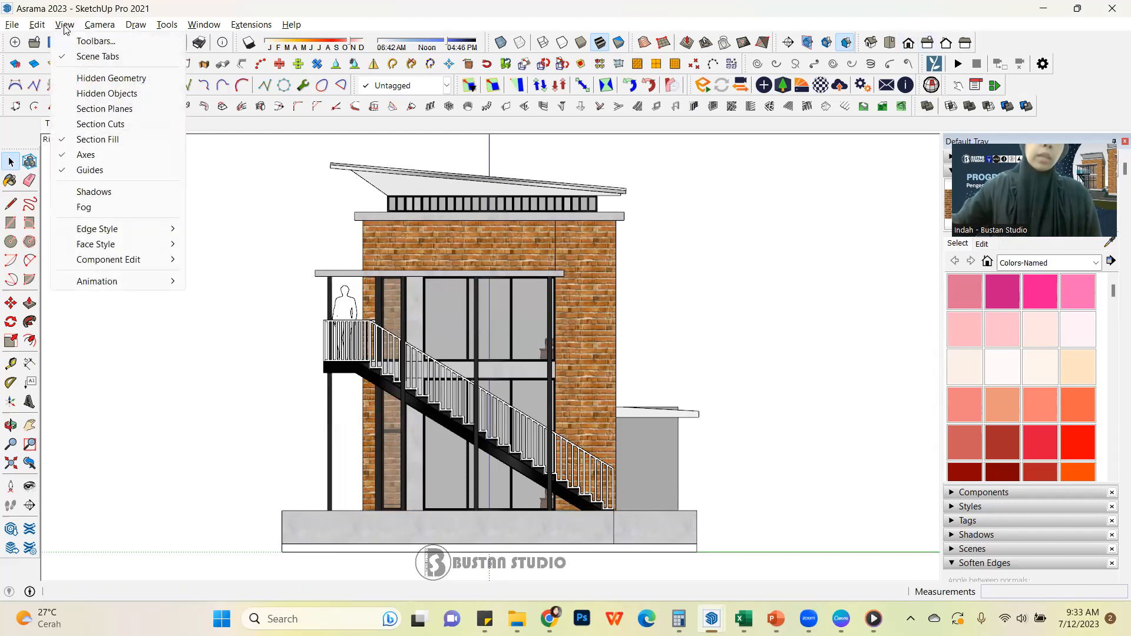
mouse_move(89, 281)
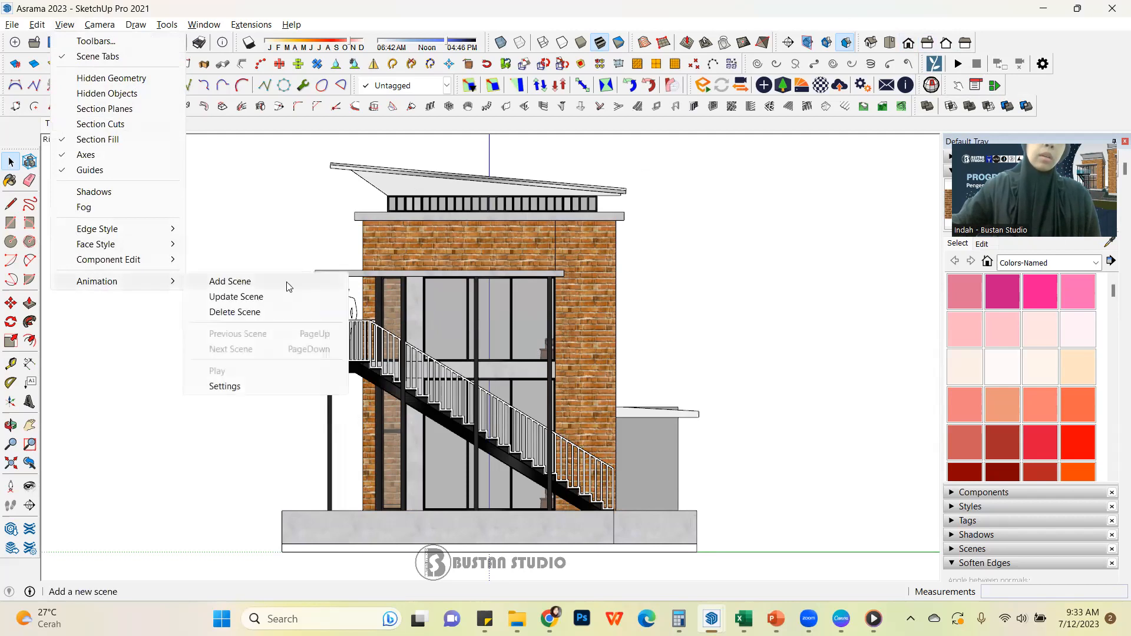
click(282, 2)
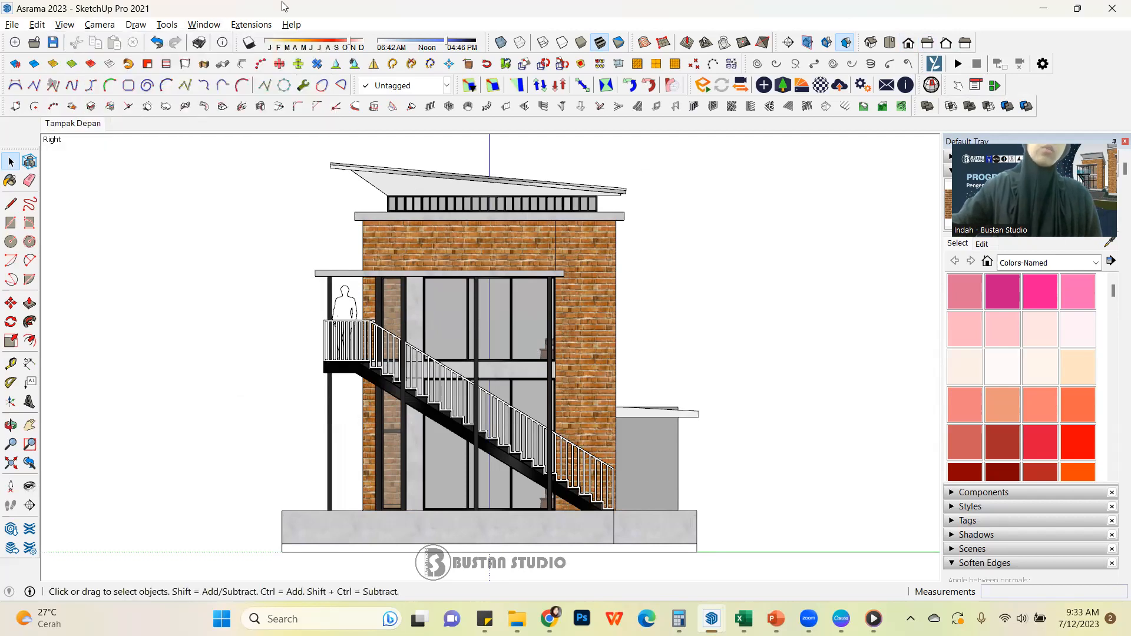
Add a scene from the right view of the building and rename it Tampak Ssamping Kanan
right_click(80, 129)
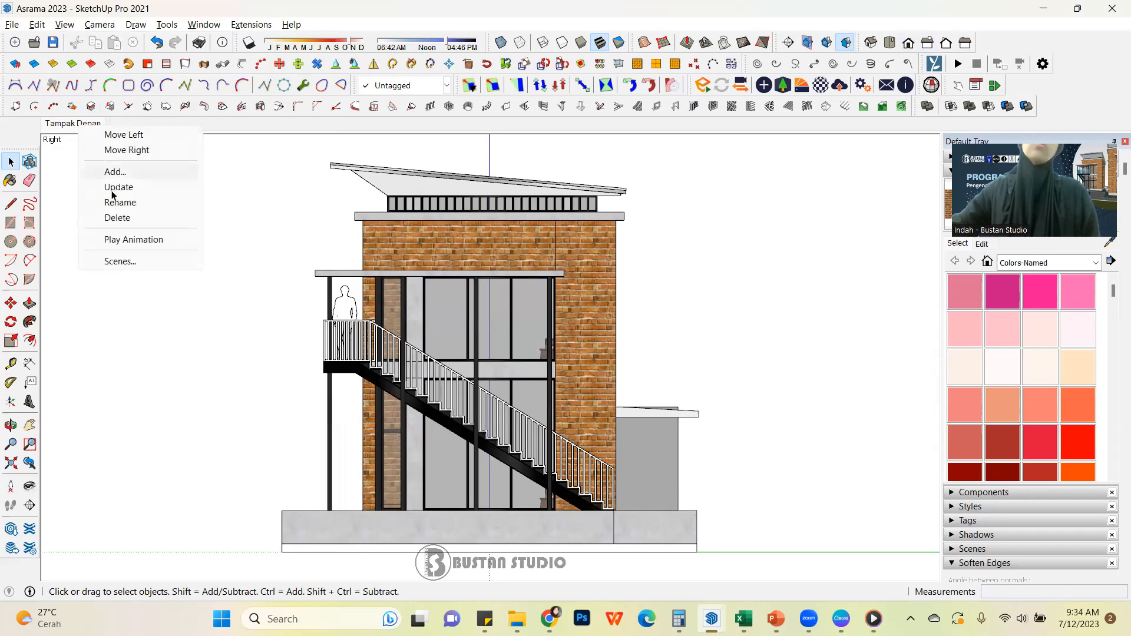
click(148, 172)
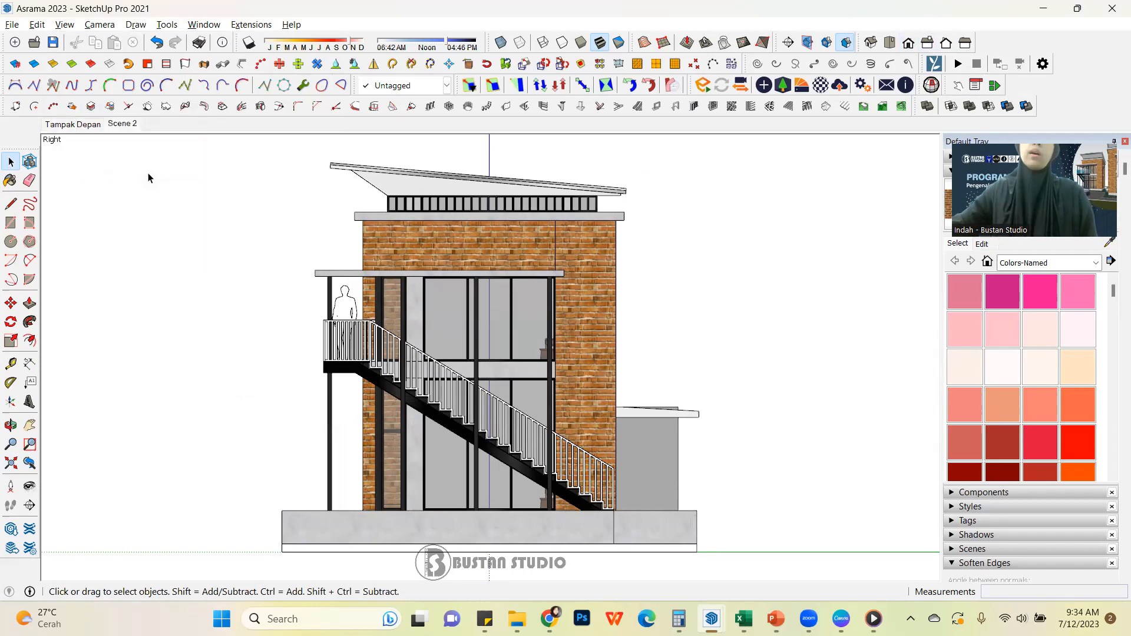
right_click(122, 124)
click(188, 204)
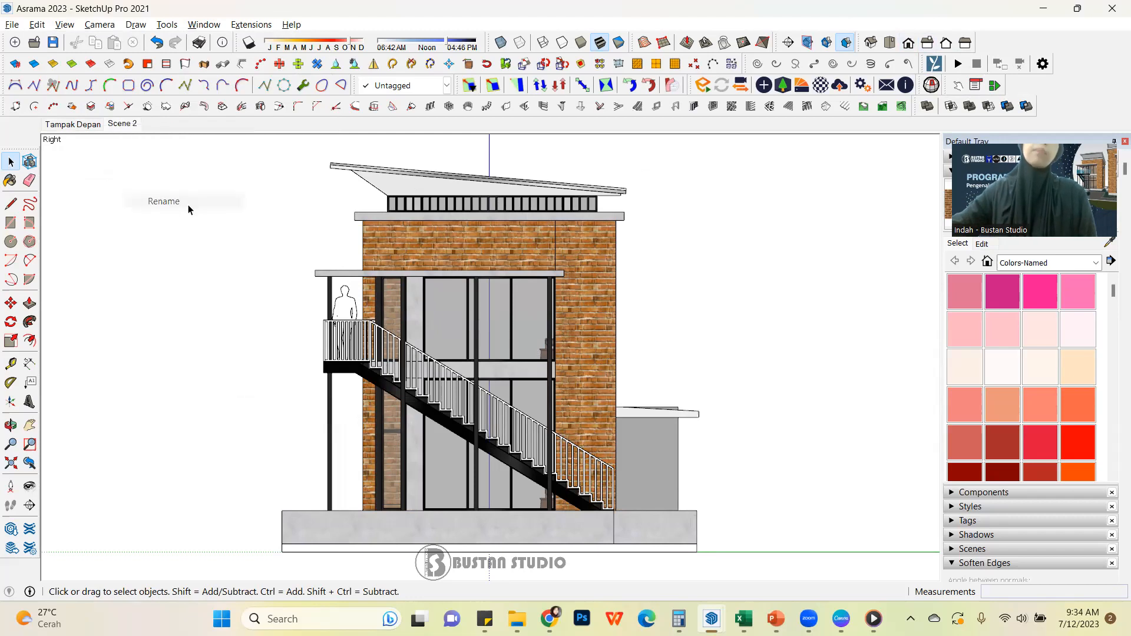
text(Tam)
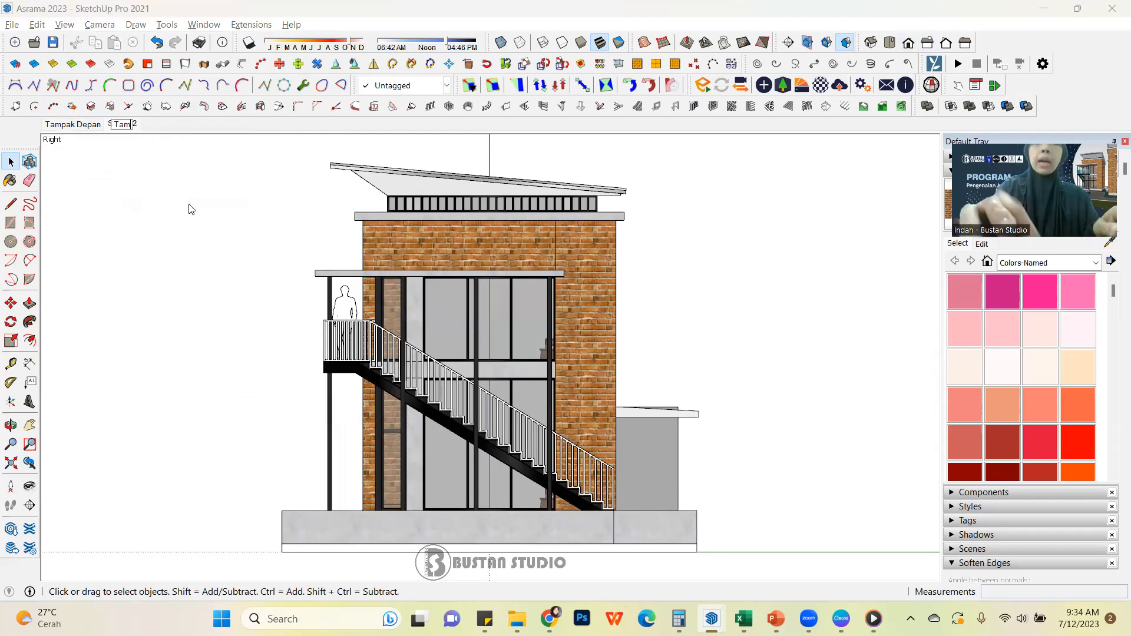
text(pak S)
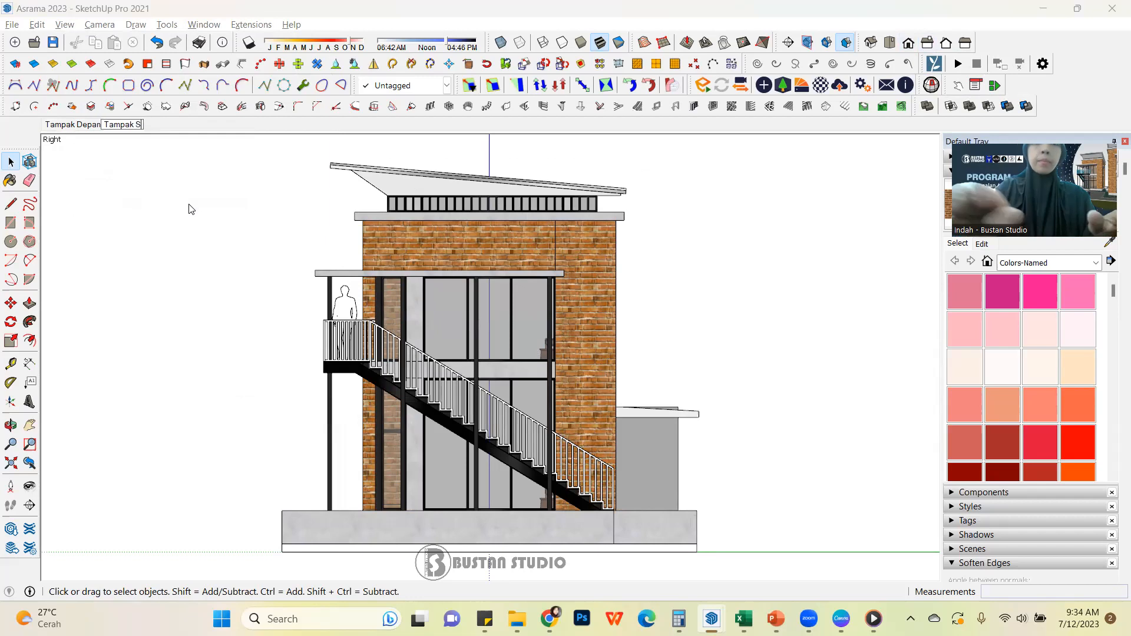
text(samping Kanan)
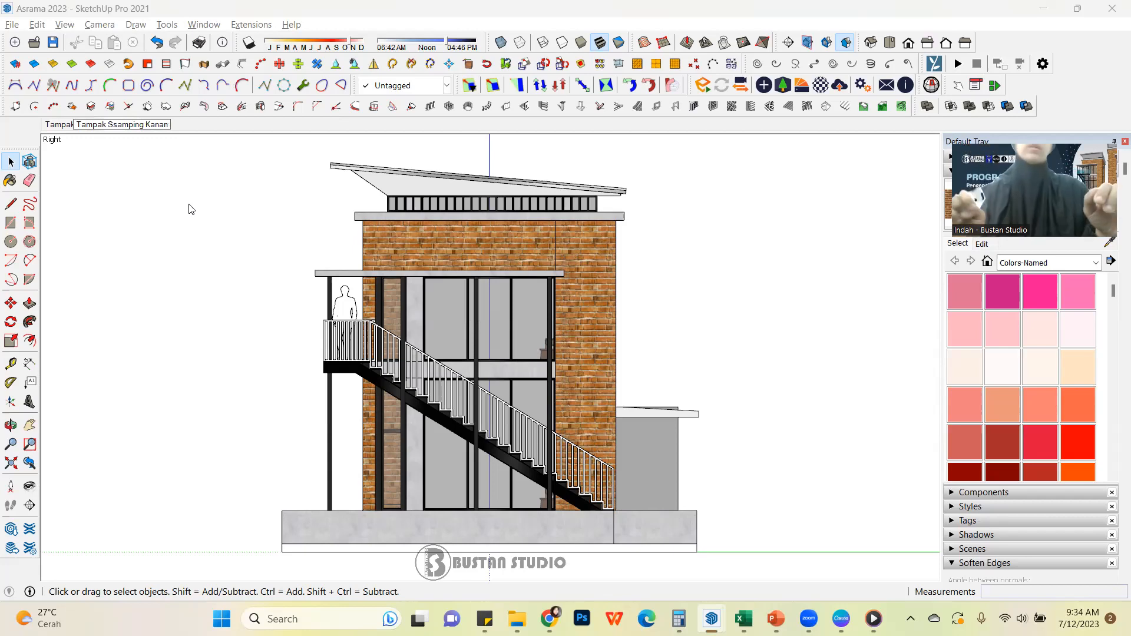
key(Return)
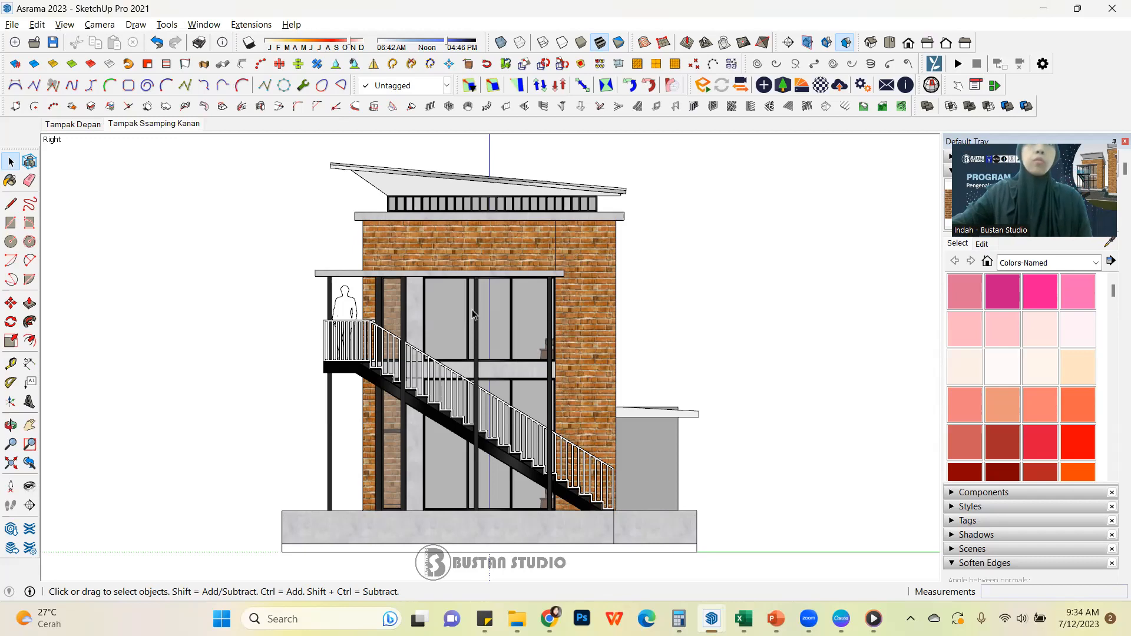
Check the Tampak Depan and Tampak Ssamping Kanan scenes, and set the camera to the standard back view
click(84, 129)
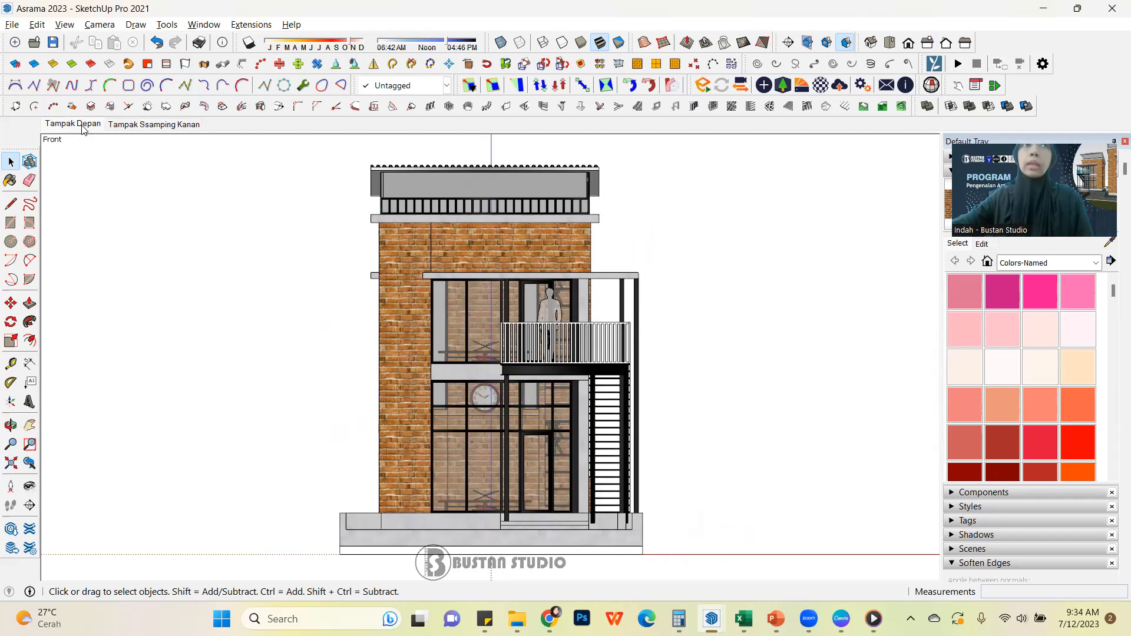
click(164, 126)
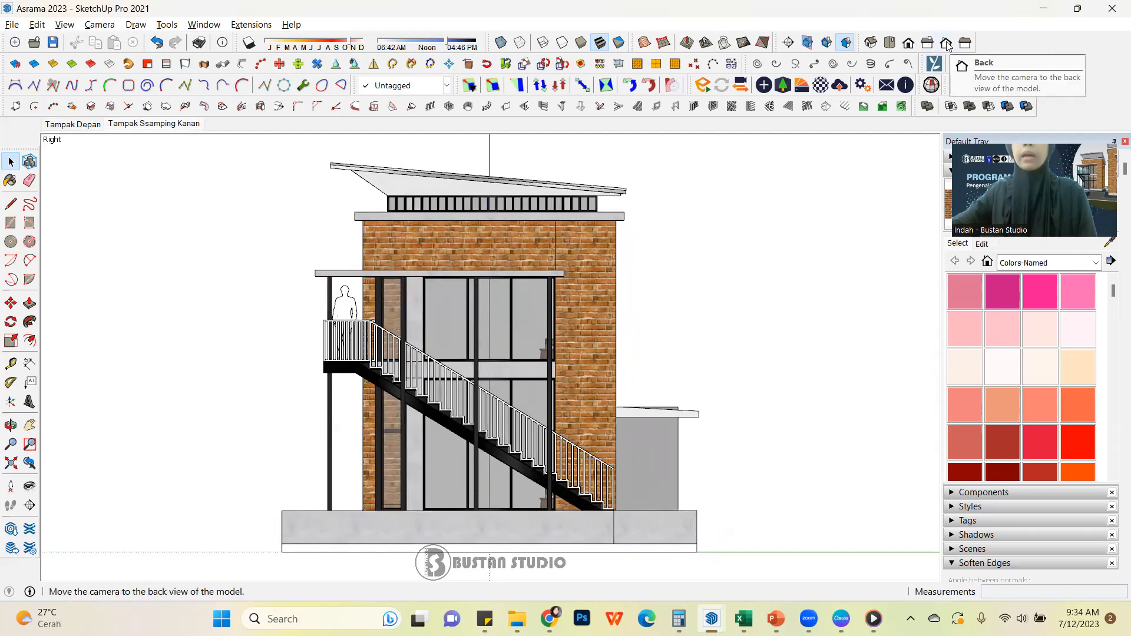
click(947, 44)
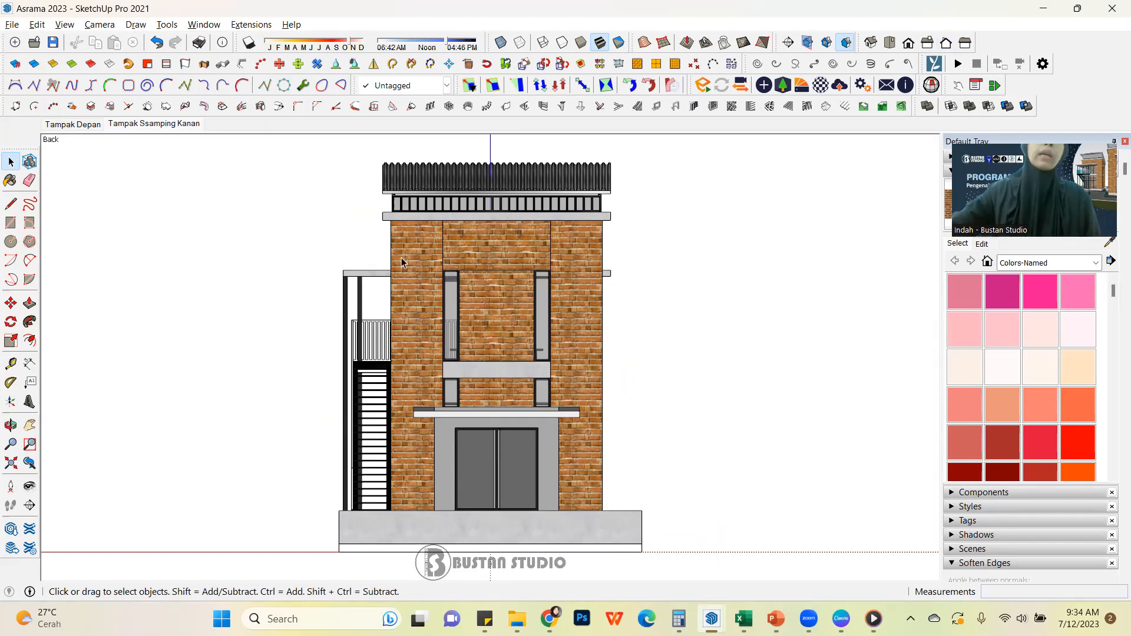
Add a scene from the back view of the building and rename it Tampak Belakang
click(171, 123)
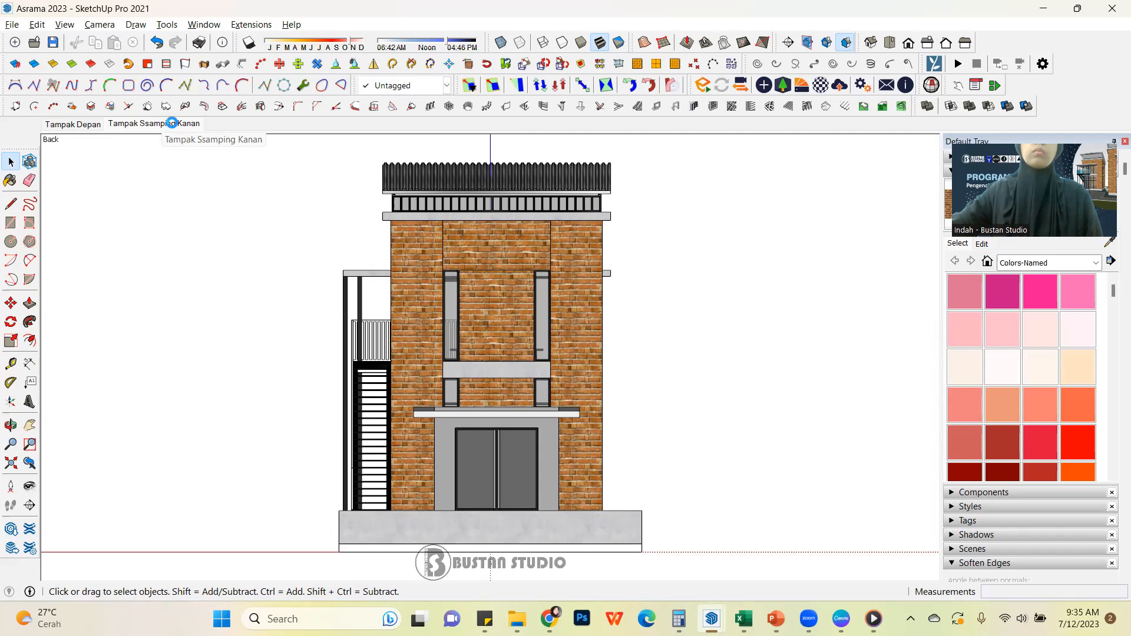
right_click(173, 125)
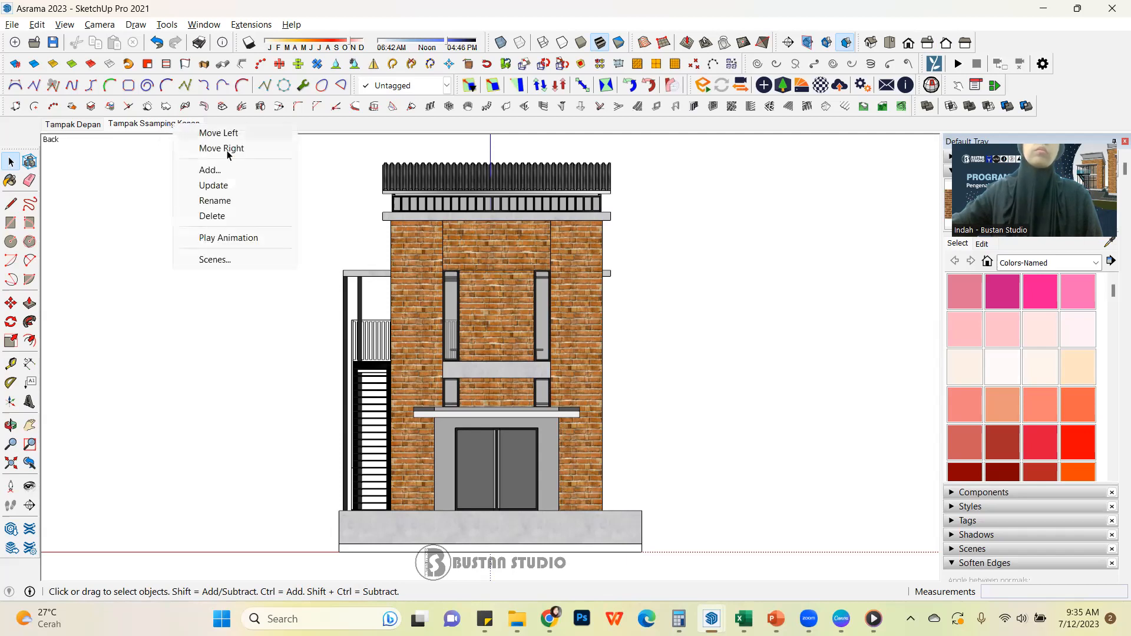
click(256, 172)
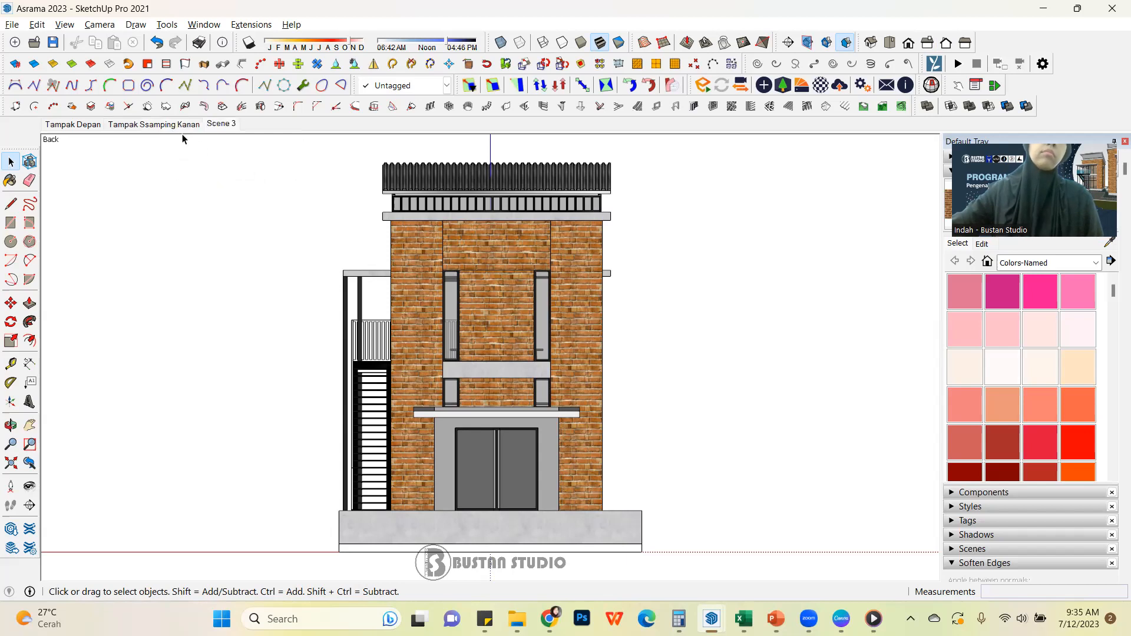
right_click(219, 124)
click(262, 202)
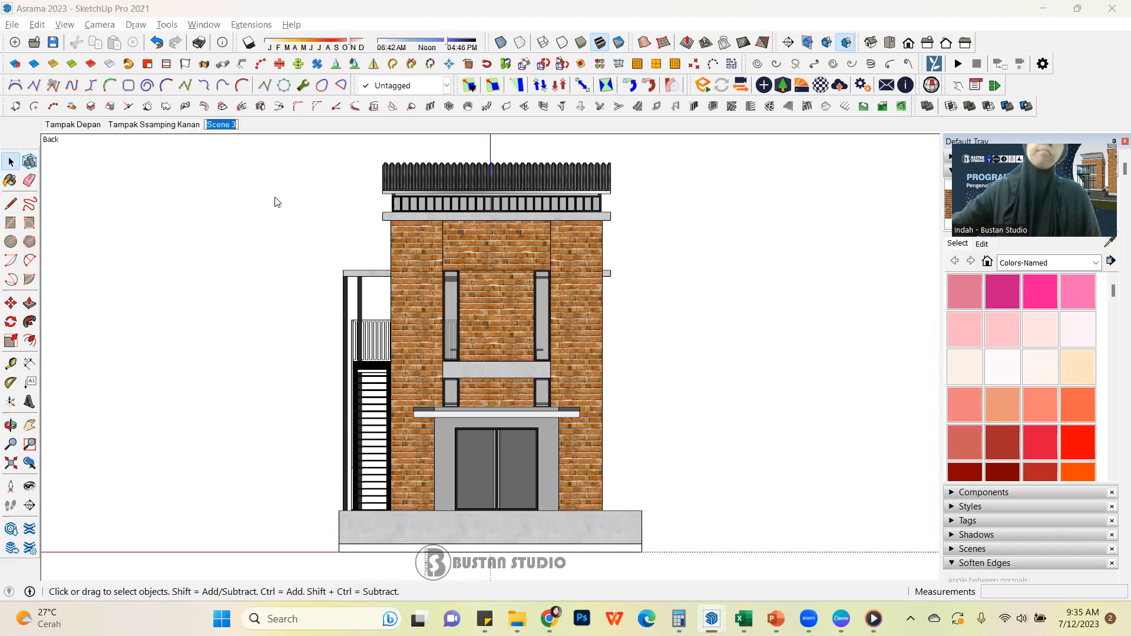
text(Tampak)
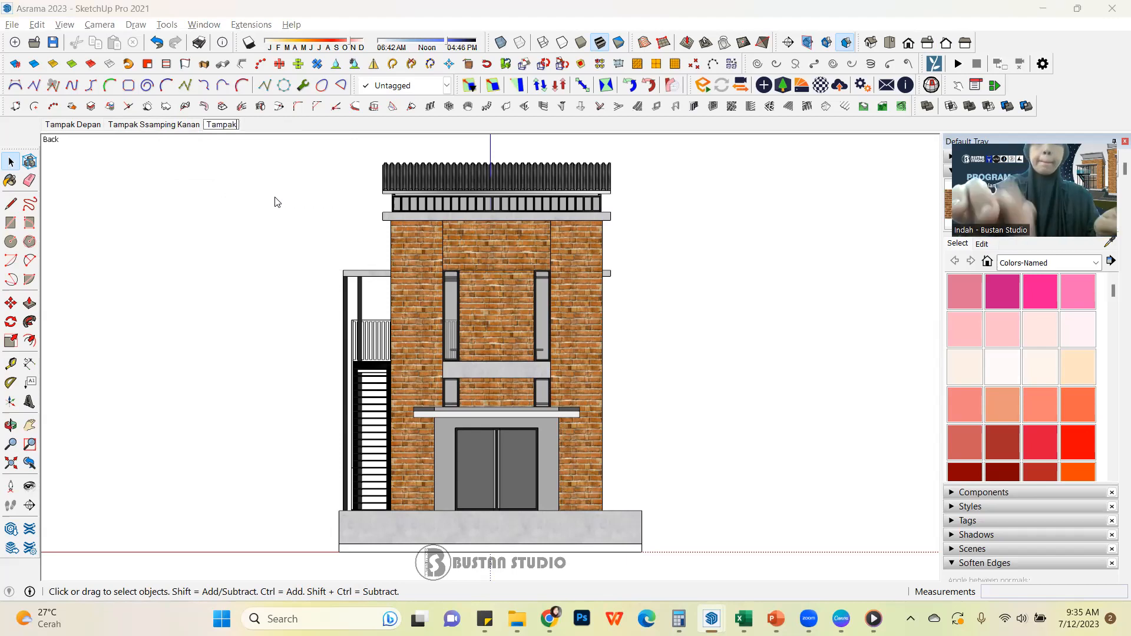
text( Samping)
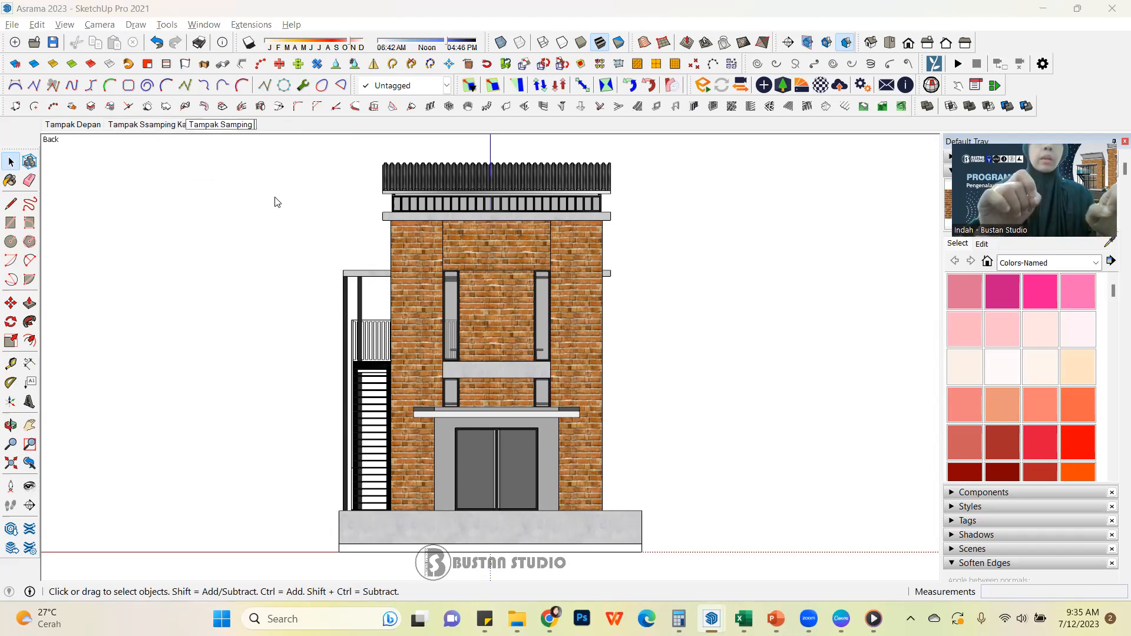
key(BackSpace)
key(BackSpace)
key(BackSpace)
key(BackSpace)
key(BackSpace)
key(BackSpace)
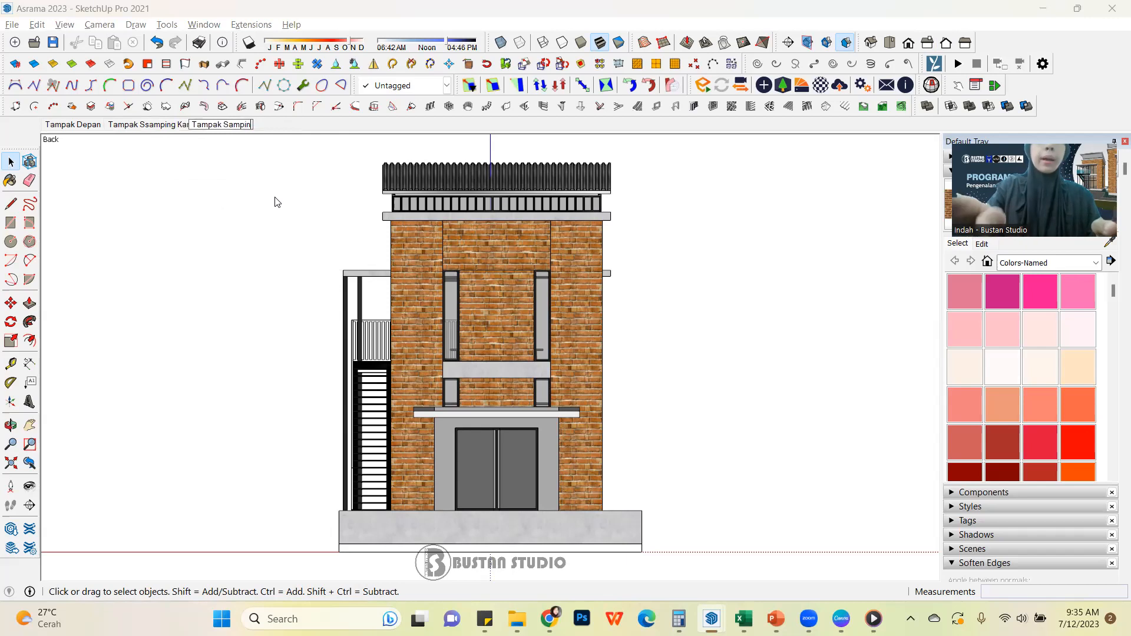
key(BackSpace)
text(Belakang)
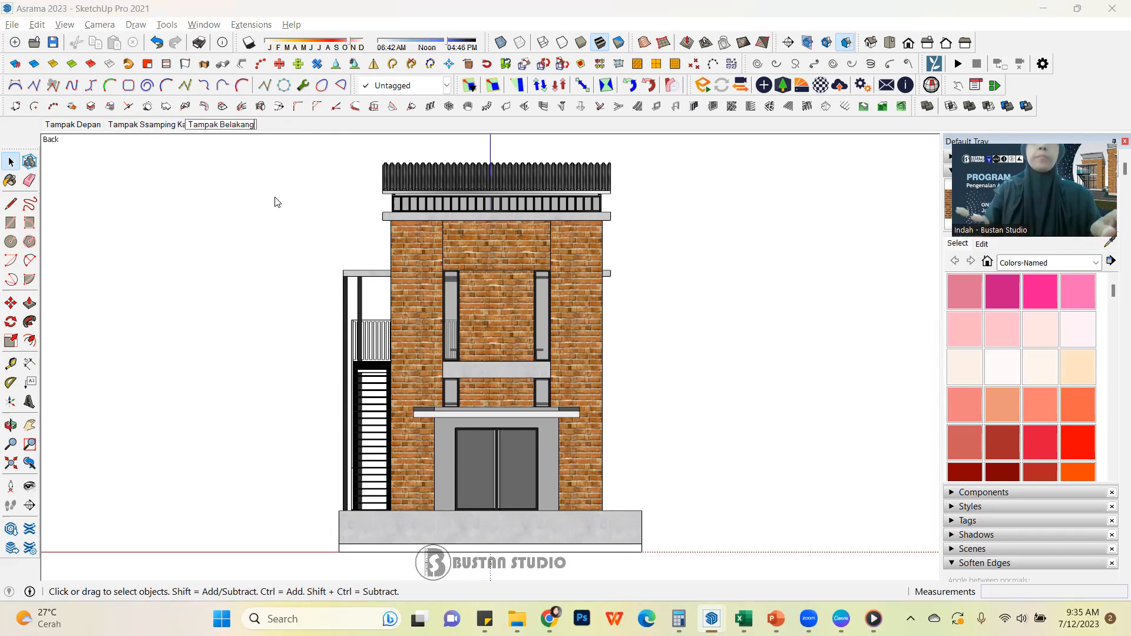
key(Return)
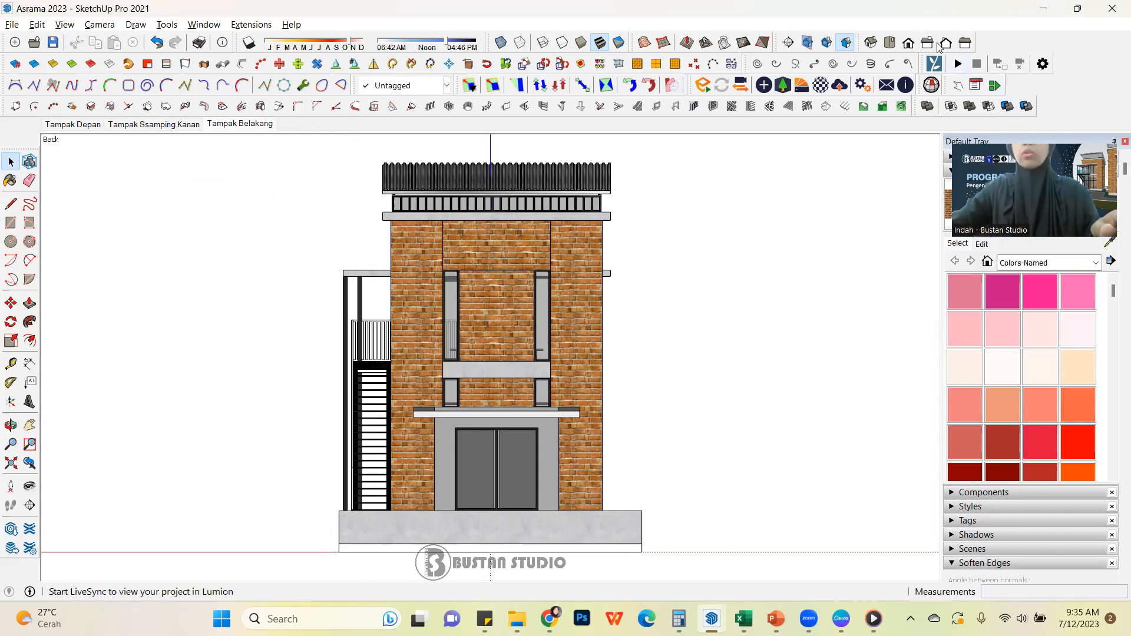
Set the camera to the standard left view and save it as a new scene named Tampak Samping Kiri
click(967, 51)
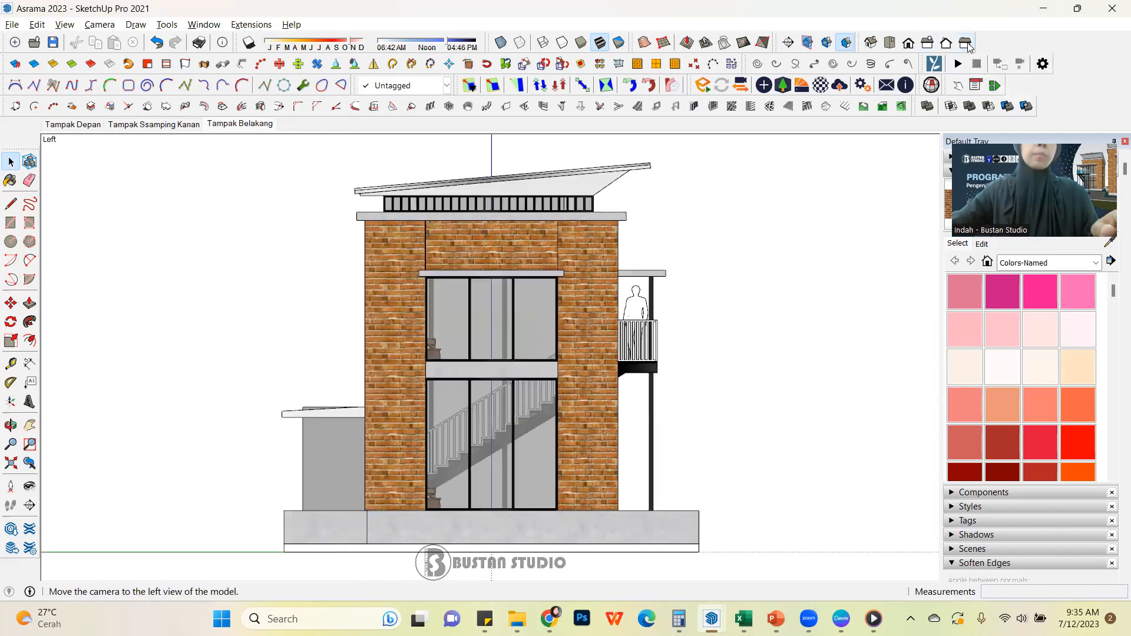
right_click(260, 123)
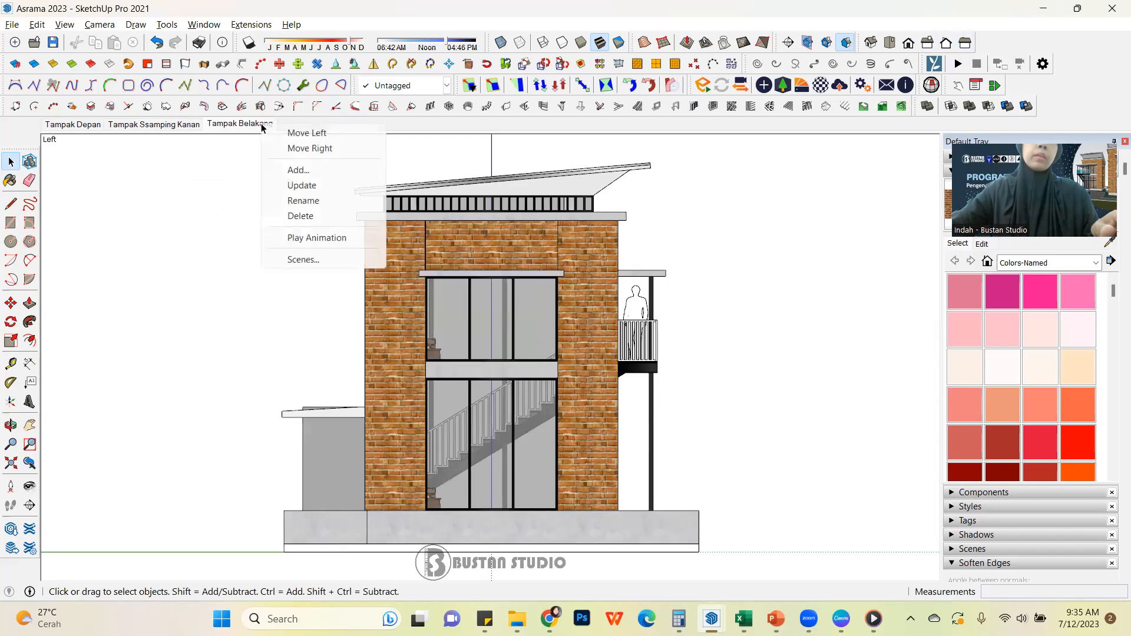
click(339, 176)
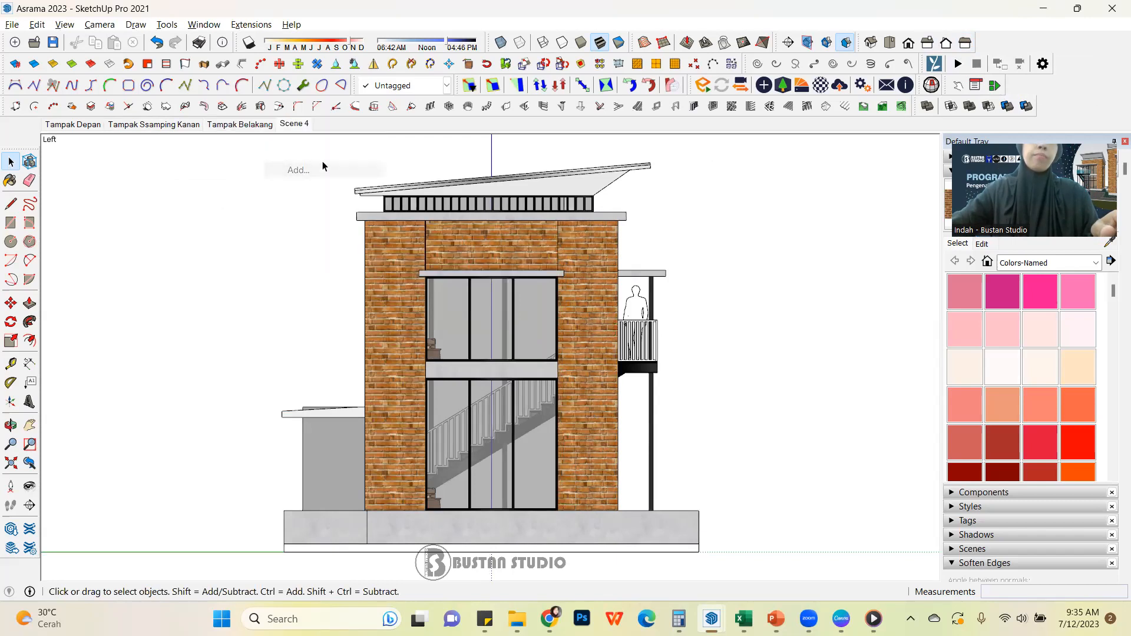
right_click(293, 124)
click(358, 199)
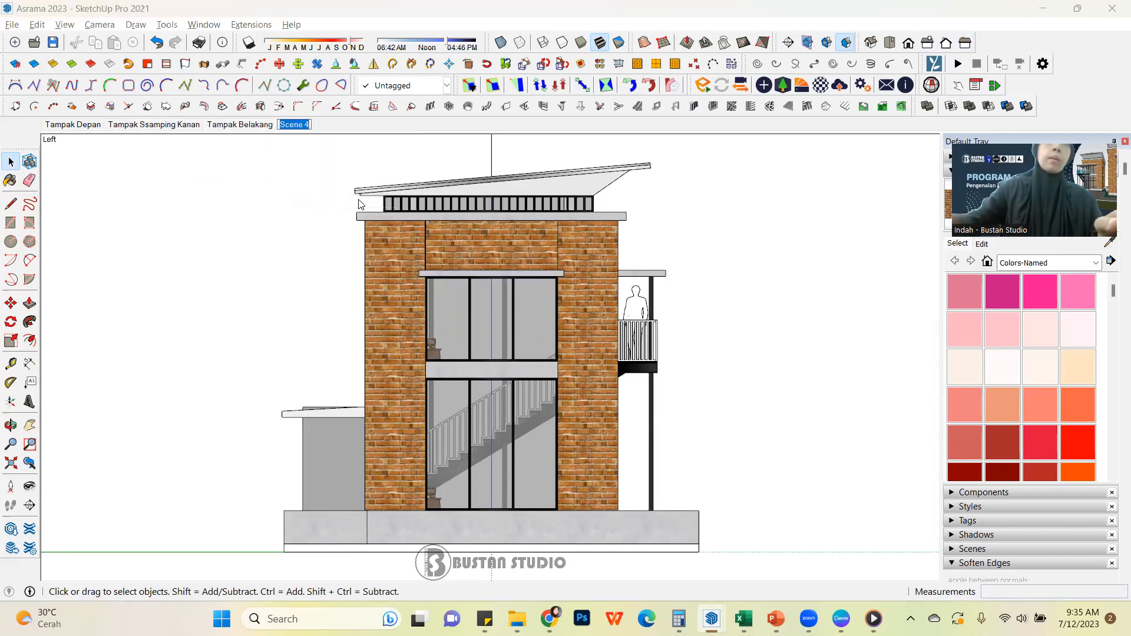
text(Tampak)
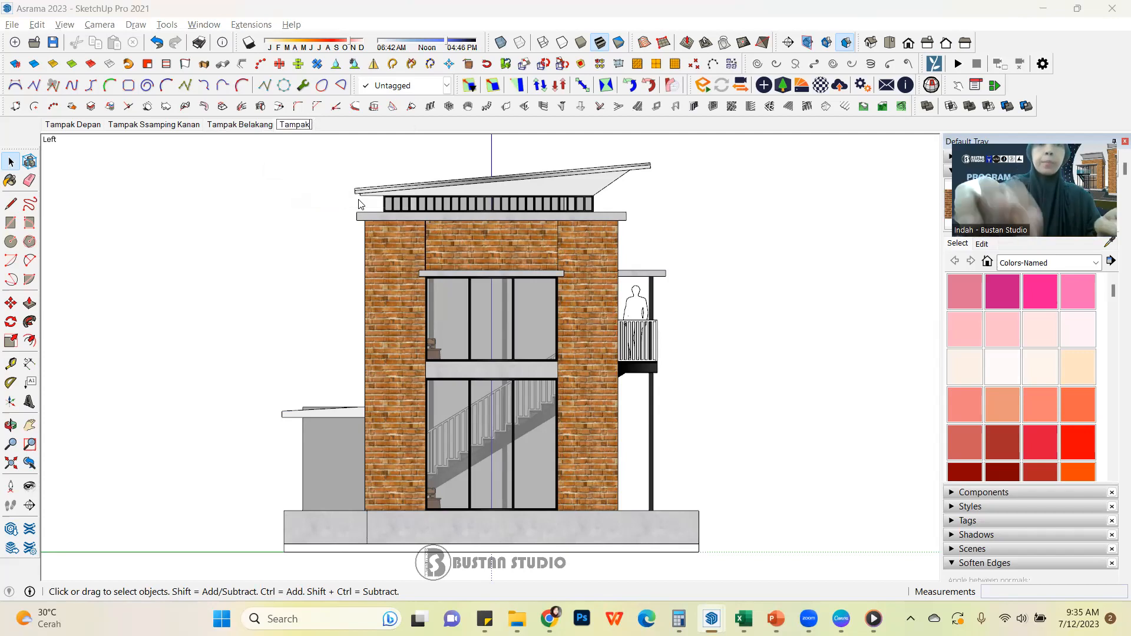
text( Samping Kiri)
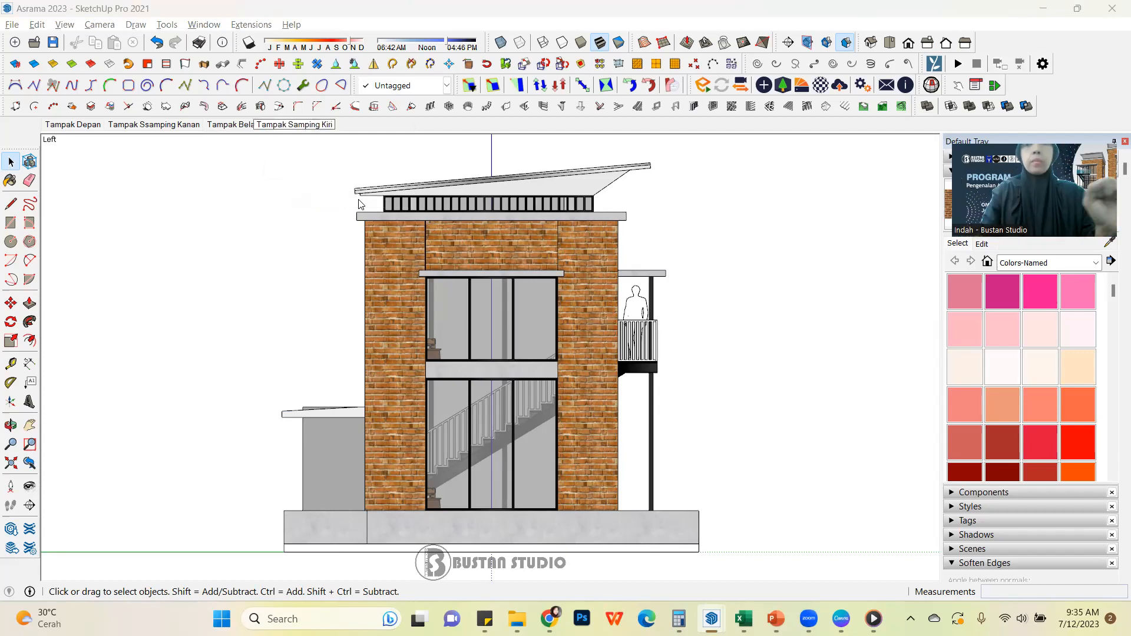
key(Return)
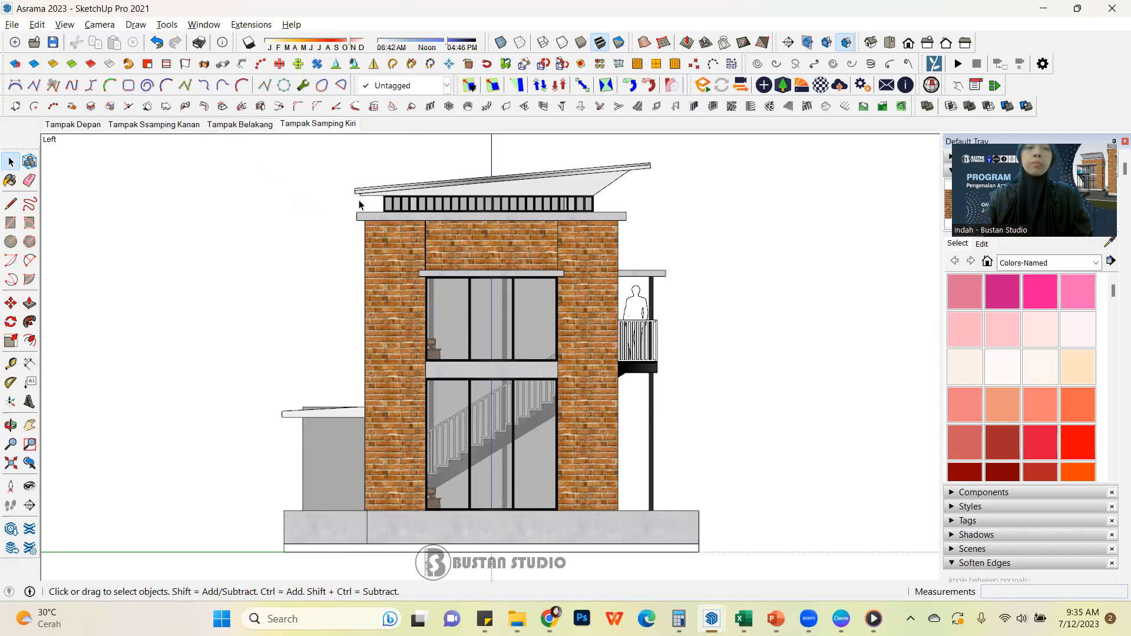
Switch the camera to perspective for comparison and return it to parallel projection
key(shift+p)
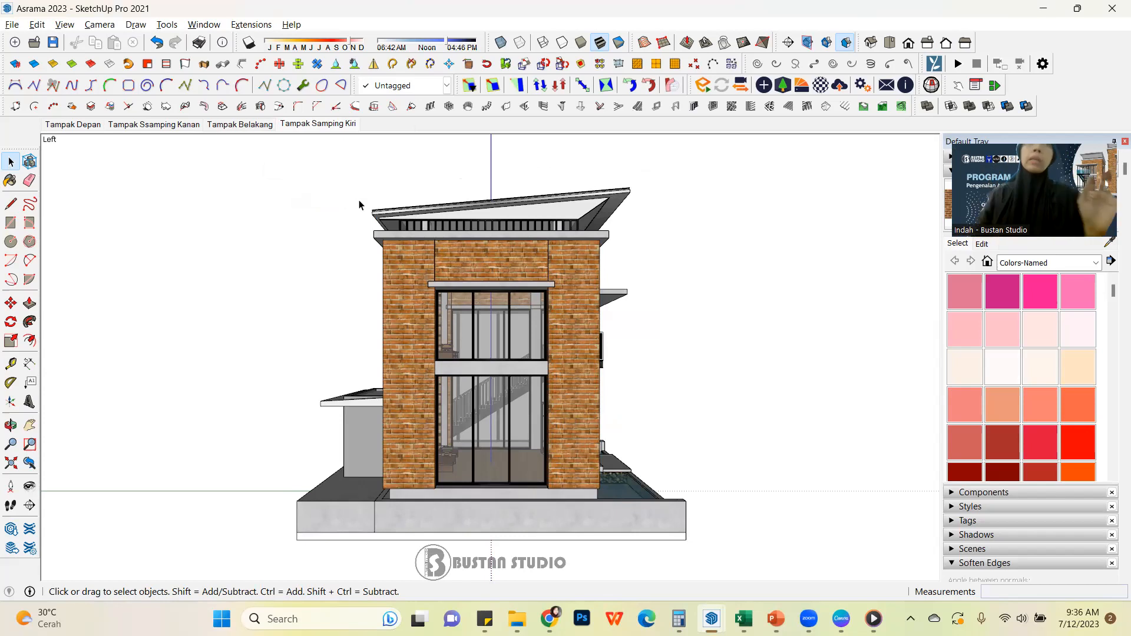
click(65, 24)
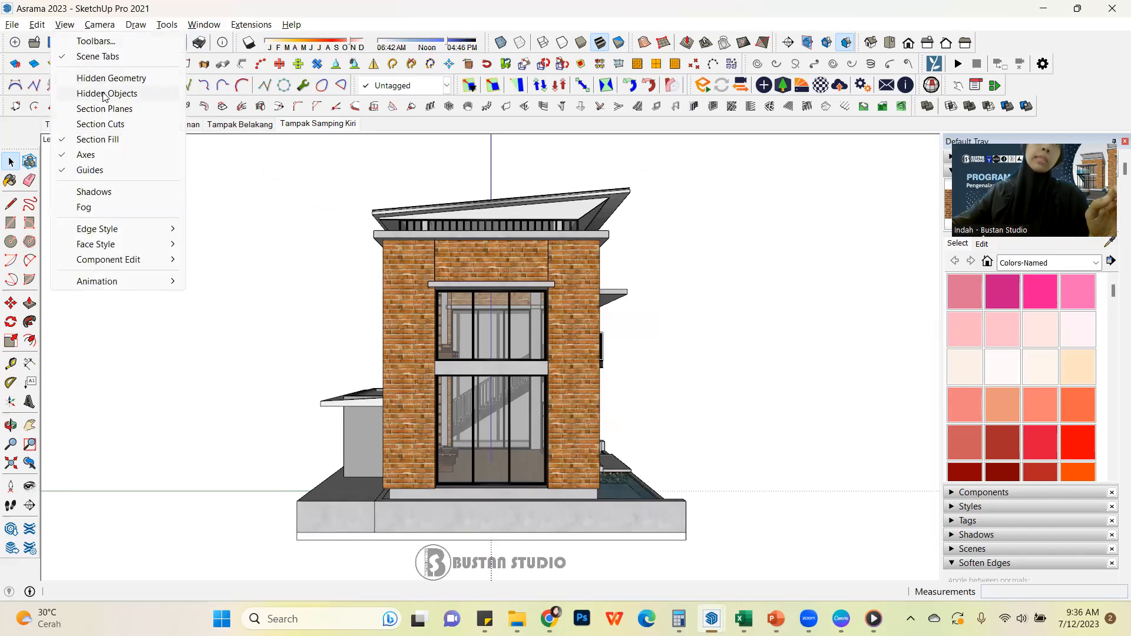
mouse_move(100, 24)
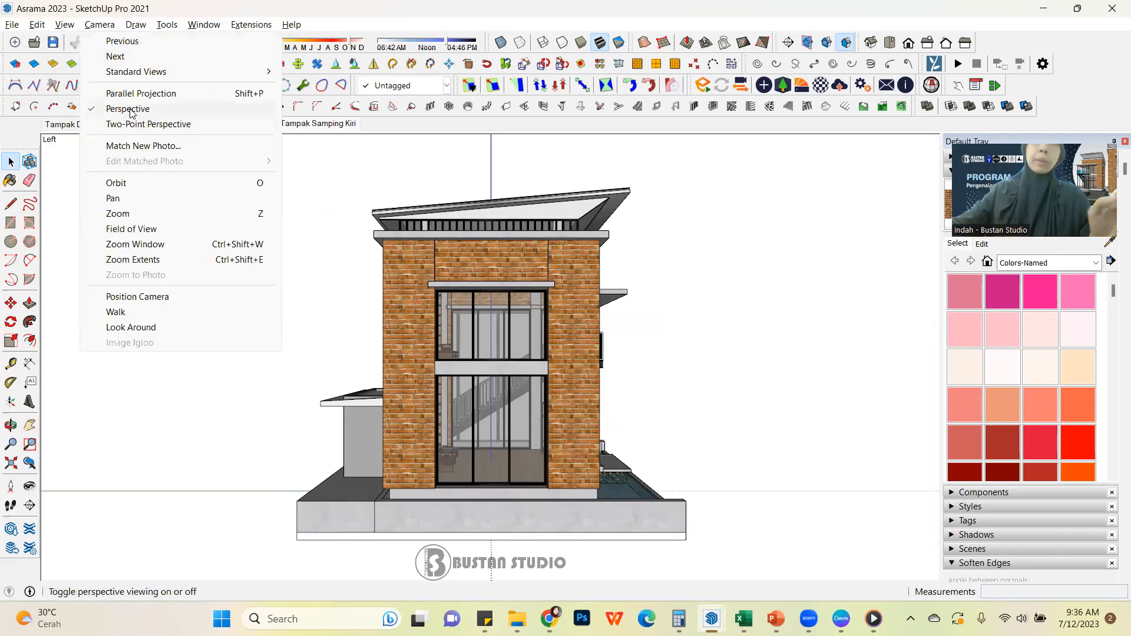
click(148, 94)
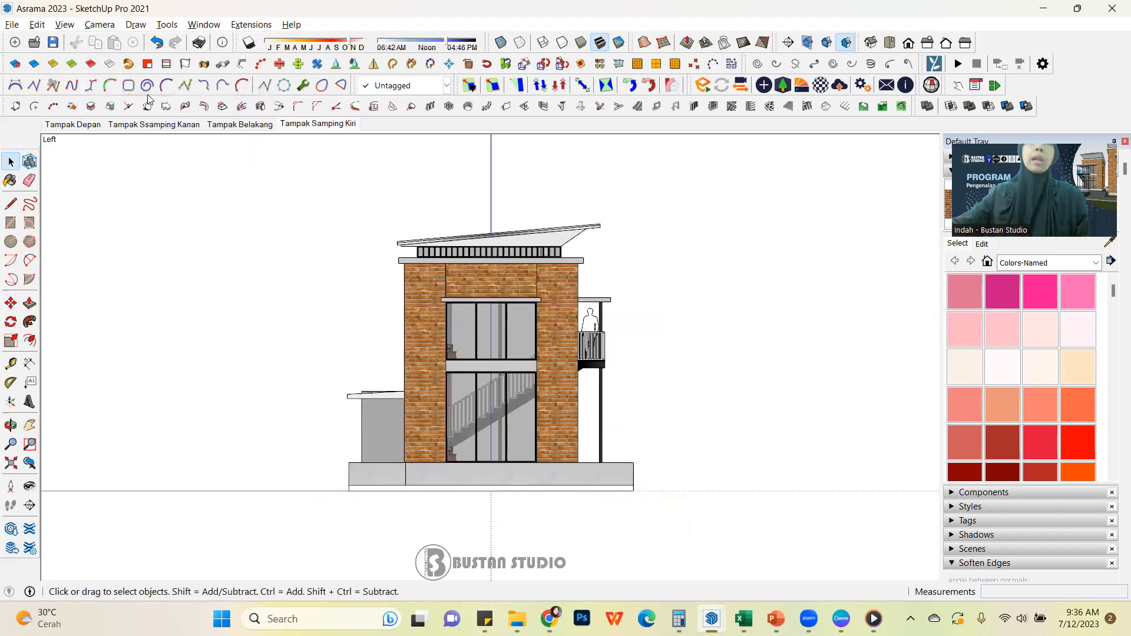
Switch the camera to perspective, view the building from a corner angle, and recall the Tampak Belakang scene
click(65, 24)
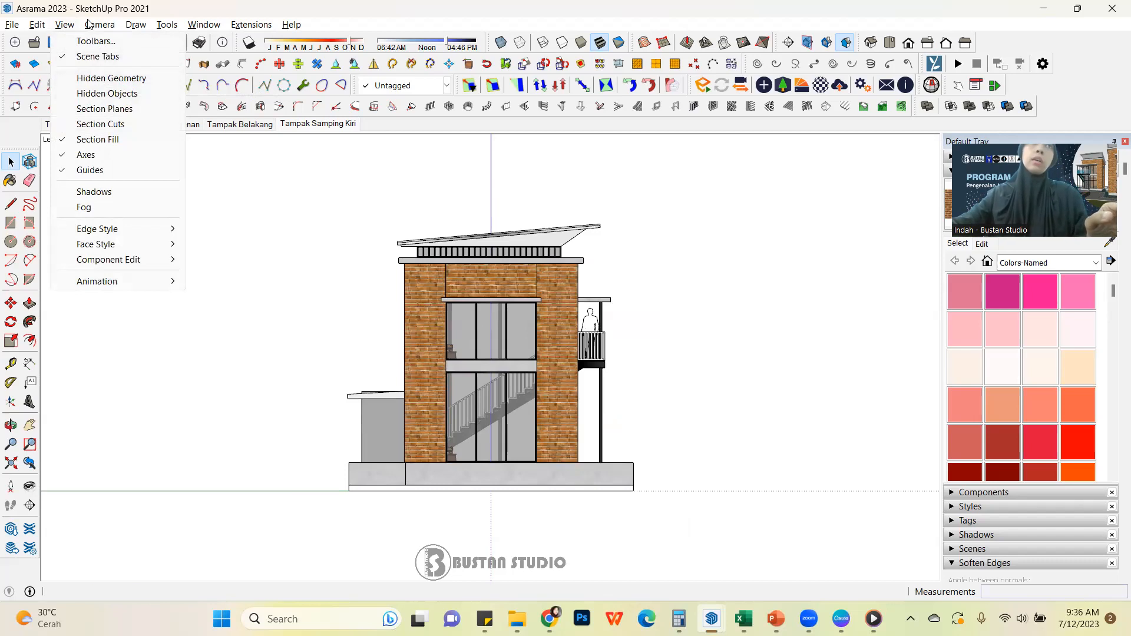
mouse_move(89, 23)
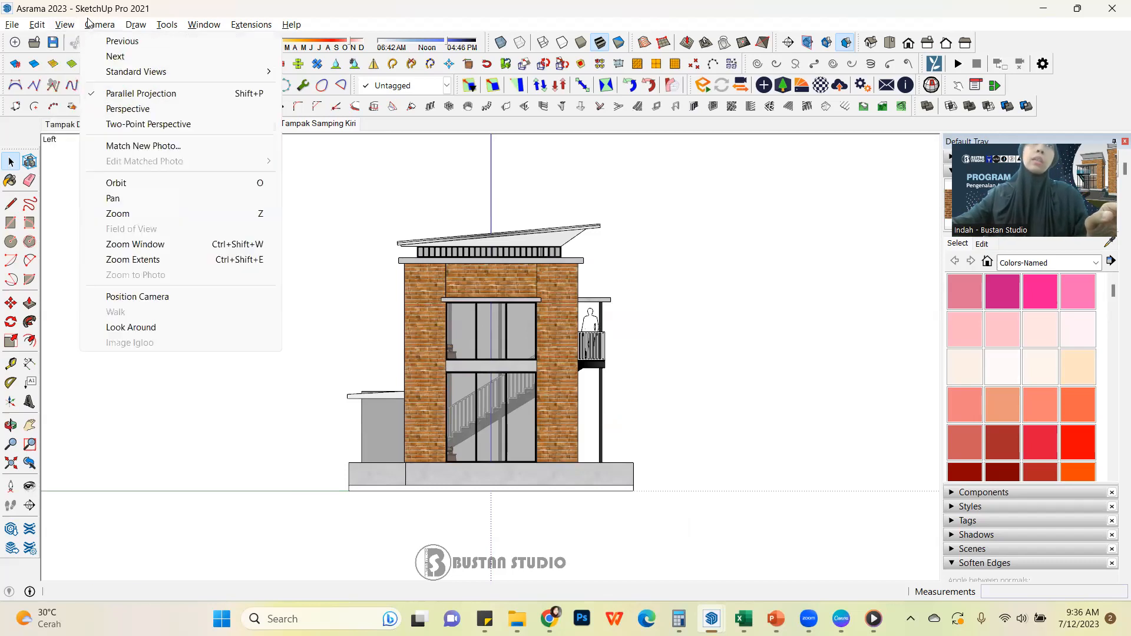
click(122, 109)
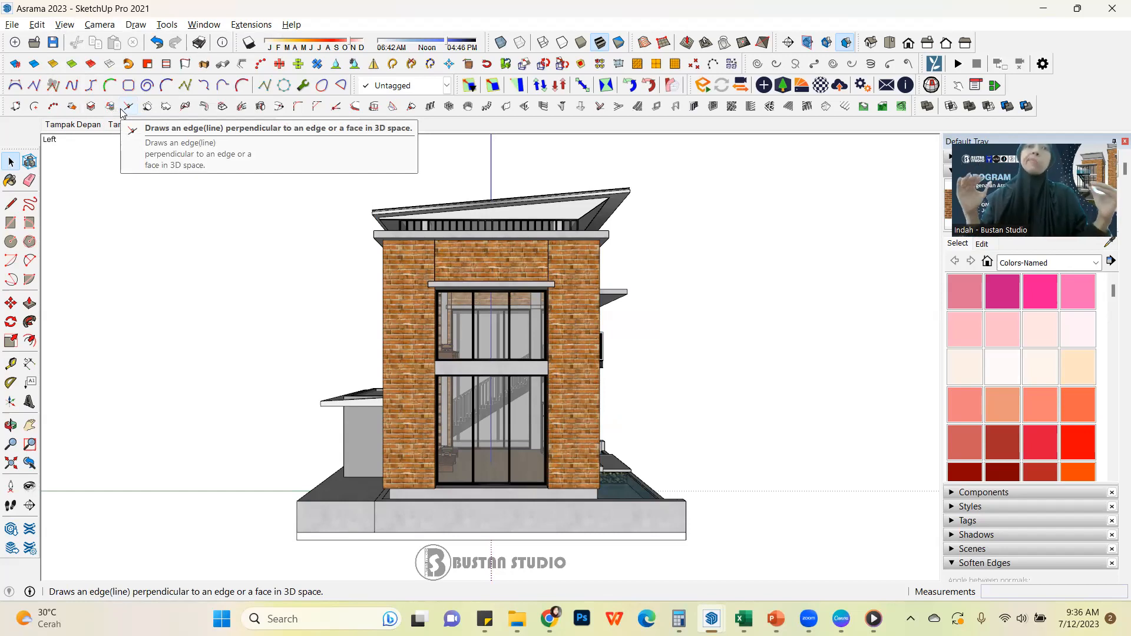
middle_drag(615, 401, 422, 397)
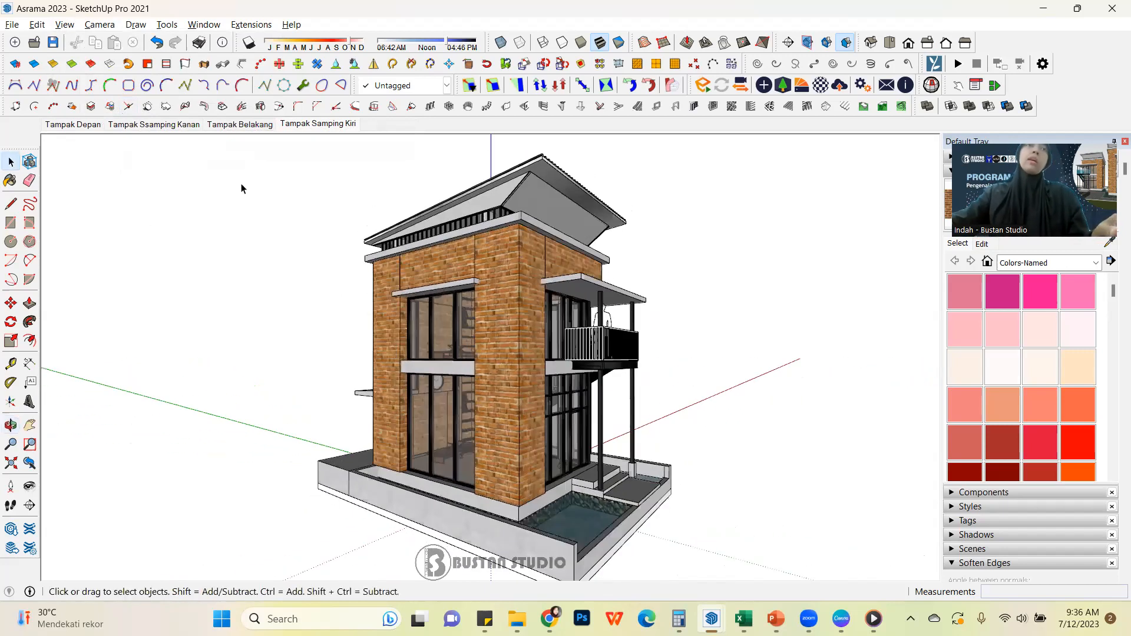
click(250, 125)
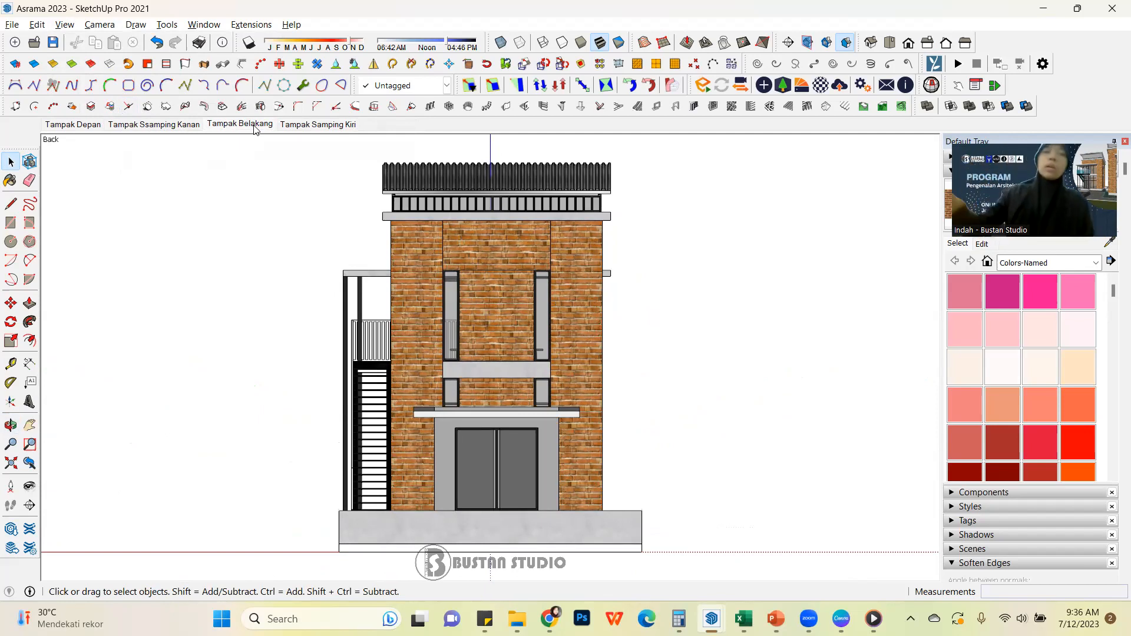
Try a vertical dimension from the base platform up to the underside of the roof slab in the back view, and undo it
click(30, 367)
click(642, 510)
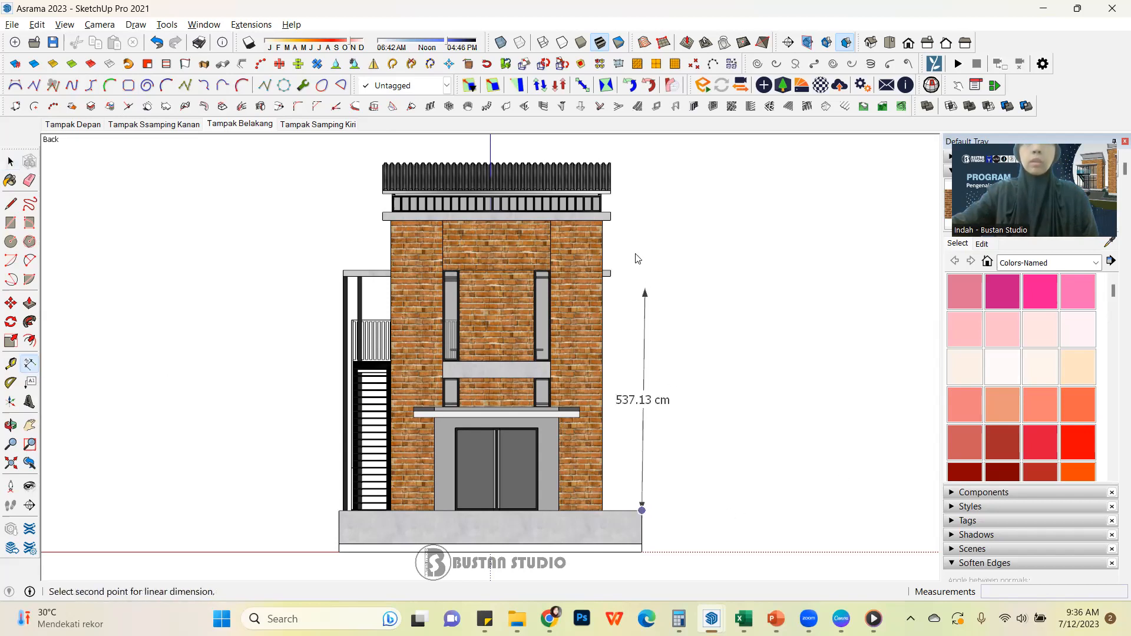
click(611, 220)
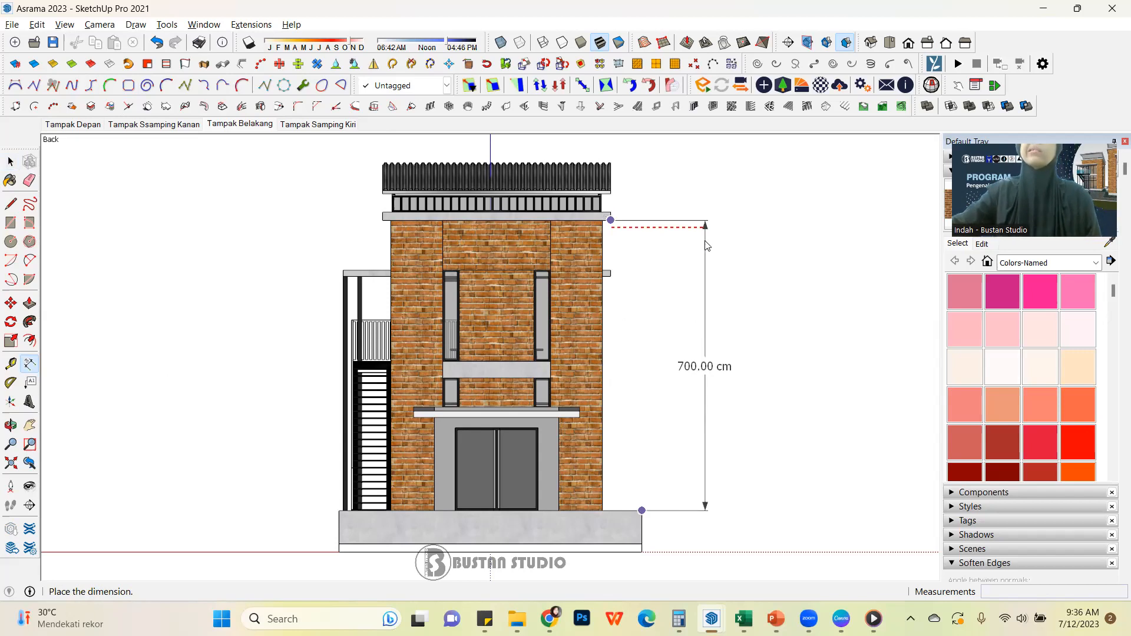
click(707, 245)
middle_drag(725, 305, 539, 381)
middle_drag(606, 368, 610, 372)
key(ctrl+z)
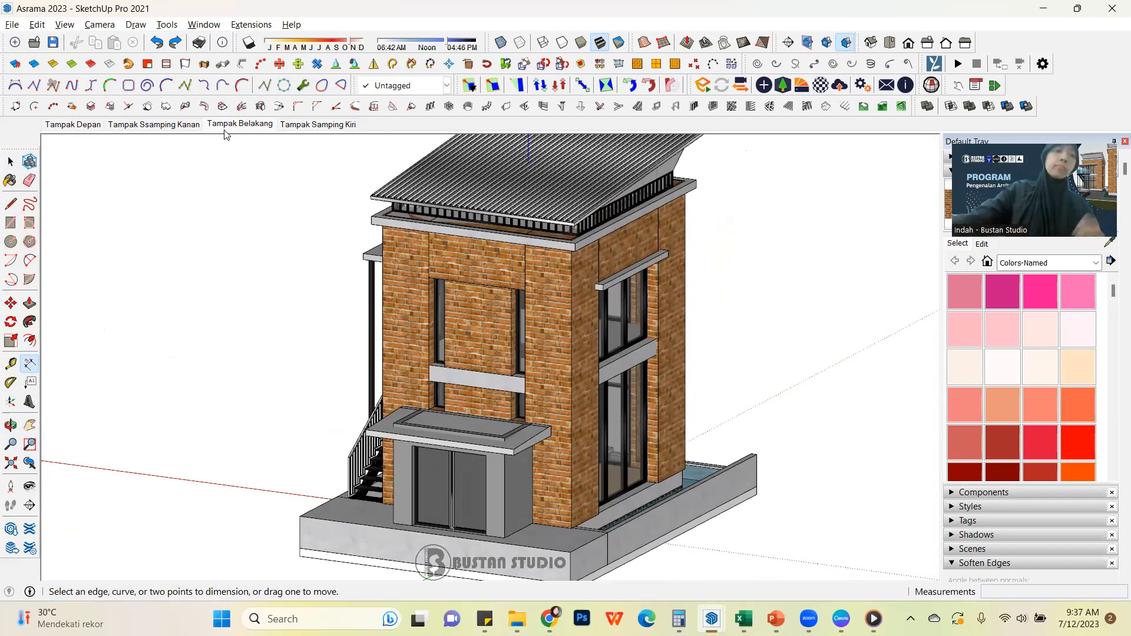
Play through all four elevation scenes to check their transitions, ending on Tampak Ssamping Kanan
click(71, 125)
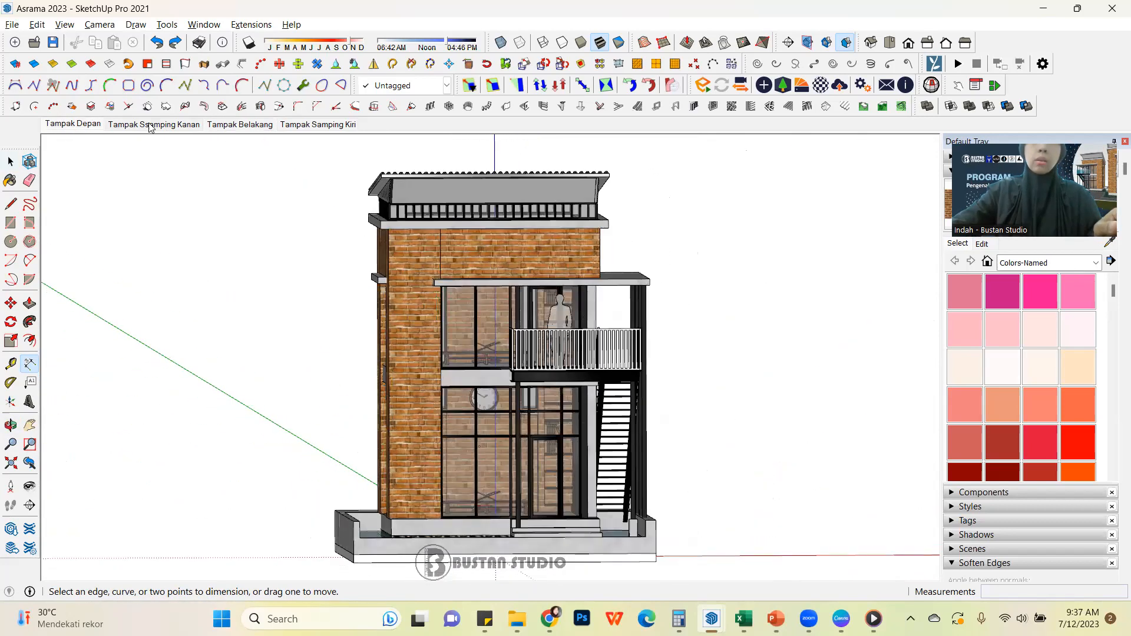
click(152, 125)
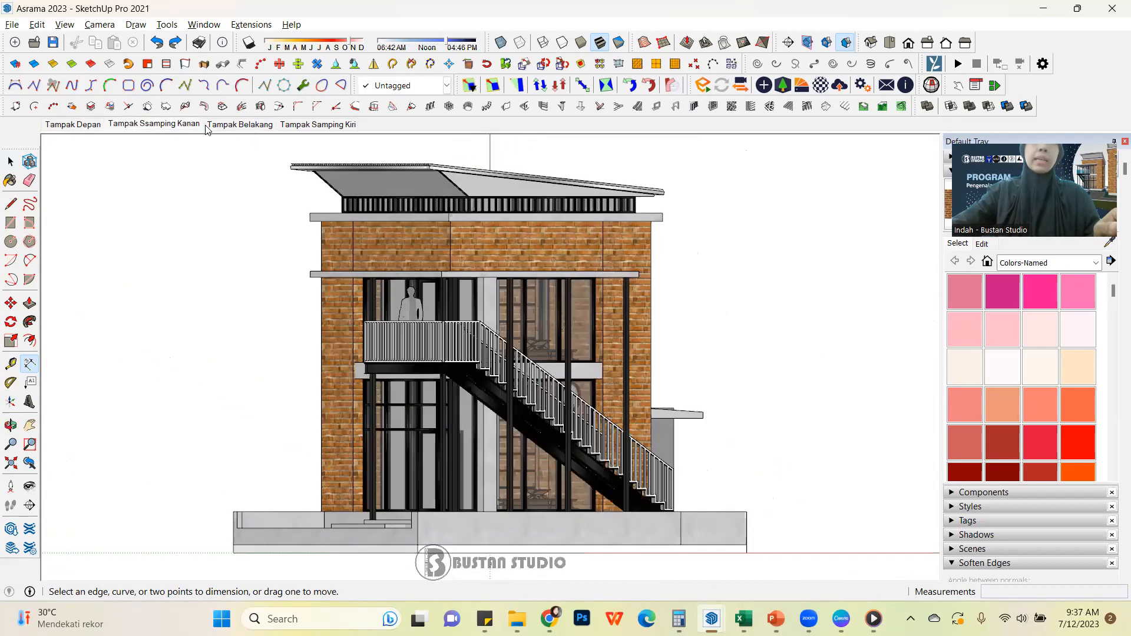
click(217, 128)
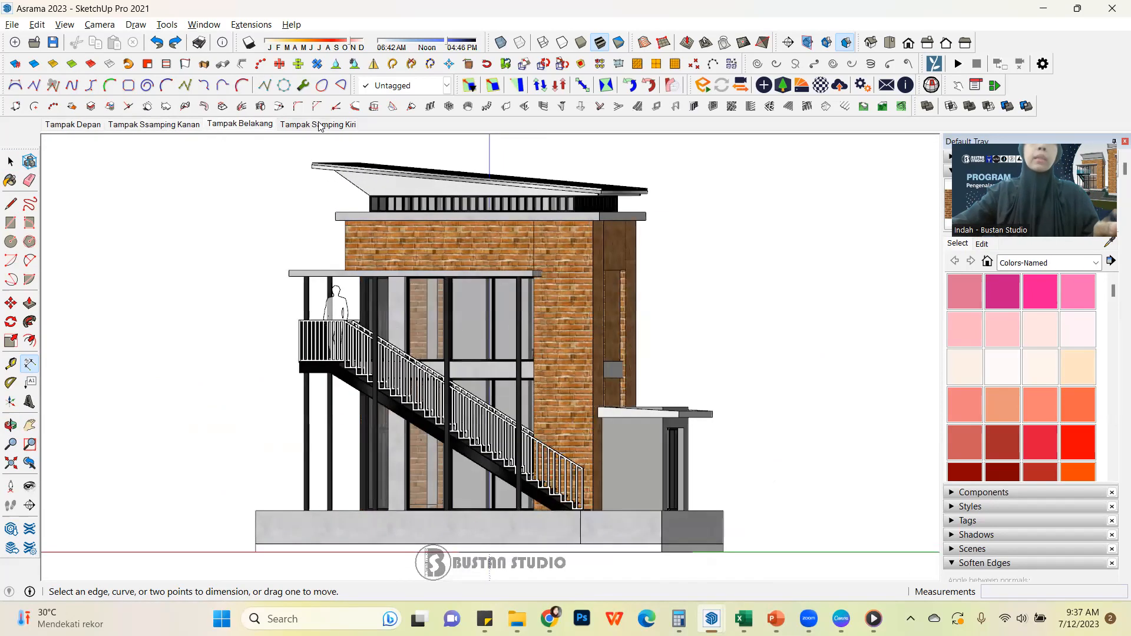
click(319, 126)
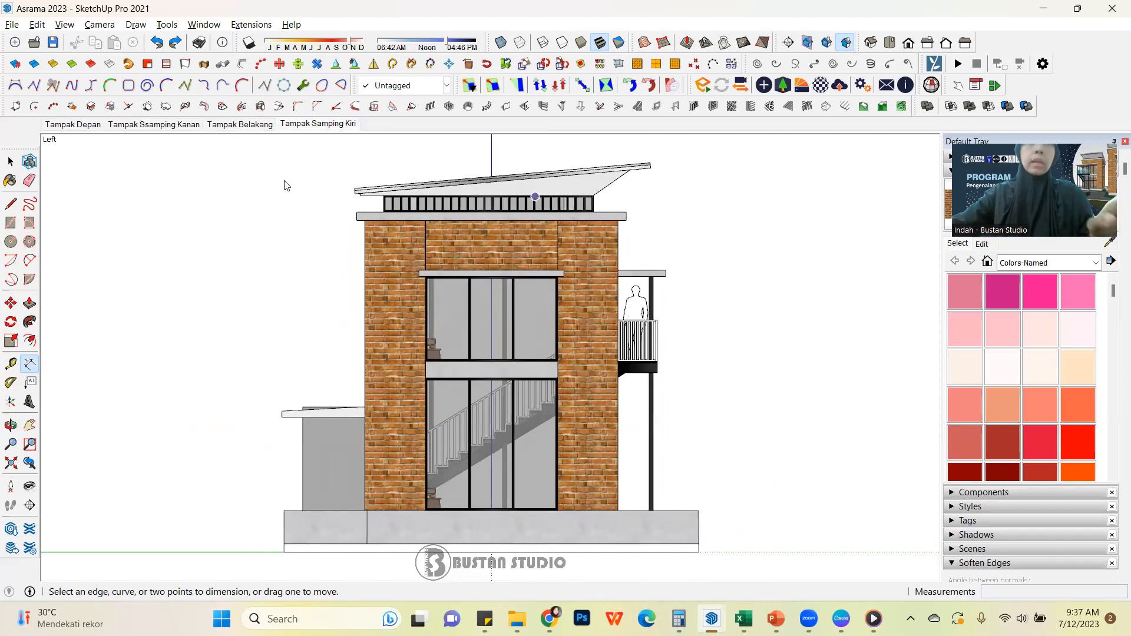
click(257, 125)
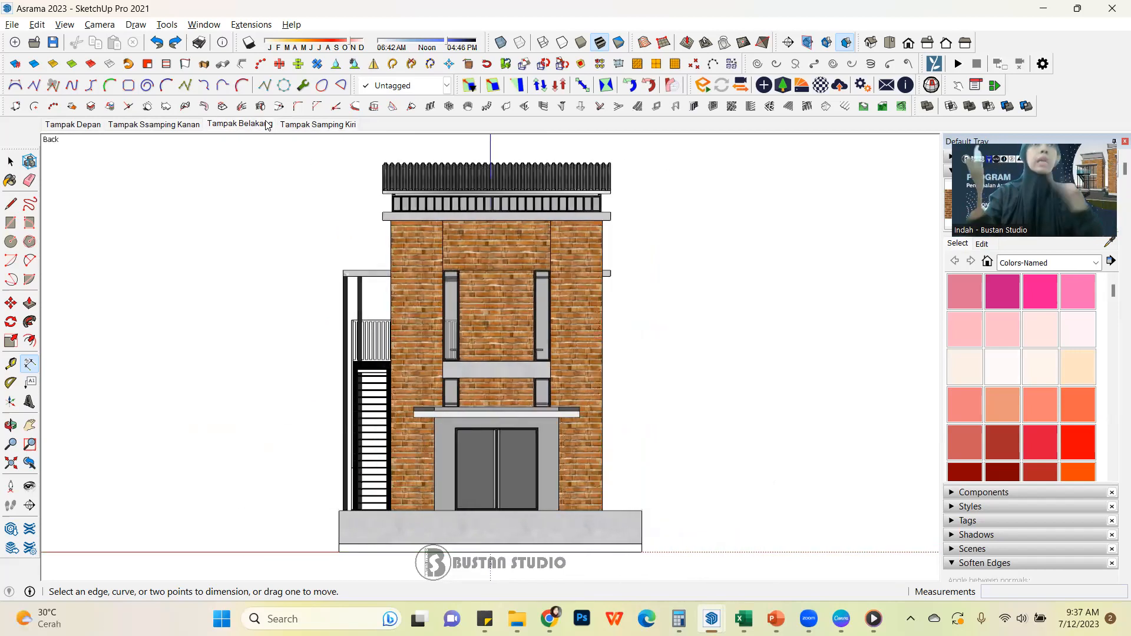
click(178, 125)
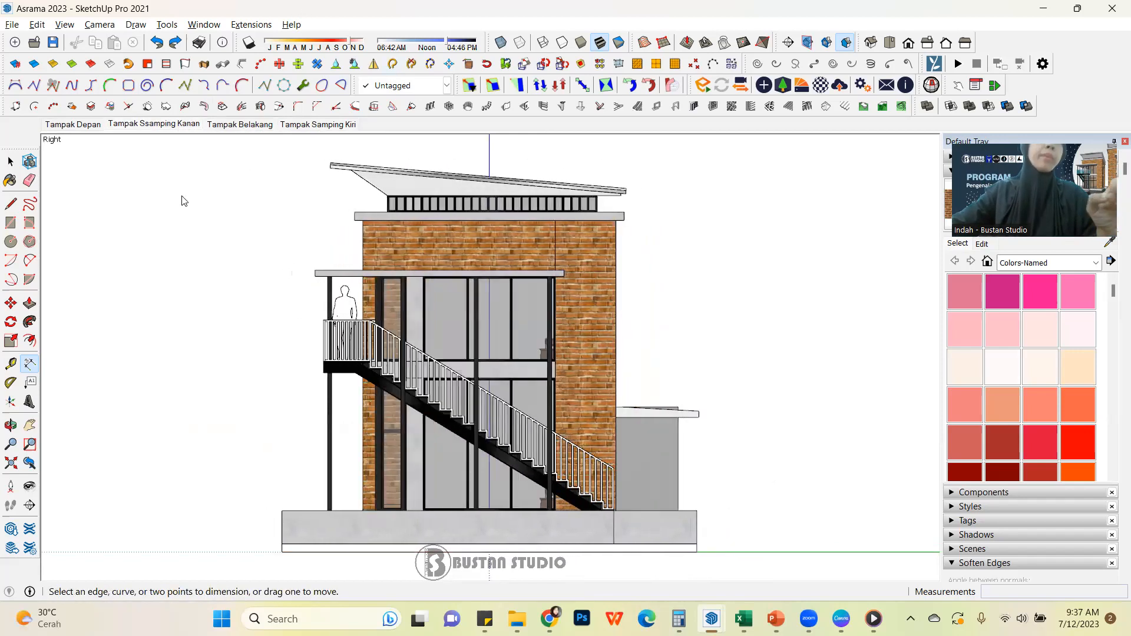
Disable scene transitions in the model's animation settings
click(66, 25)
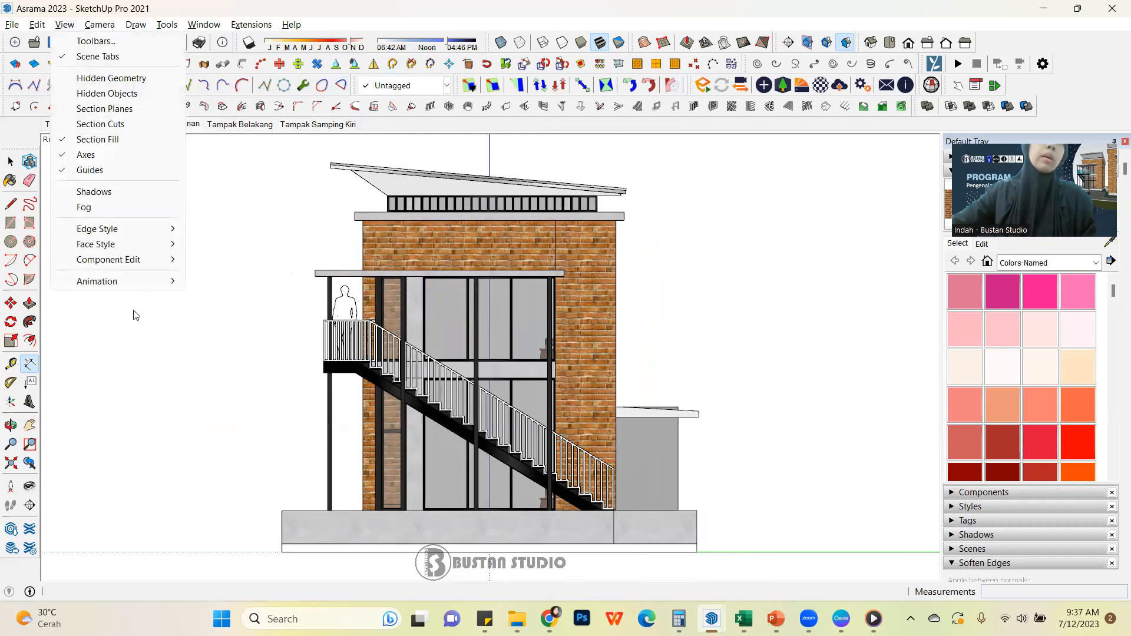
mouse_move(144, 283)
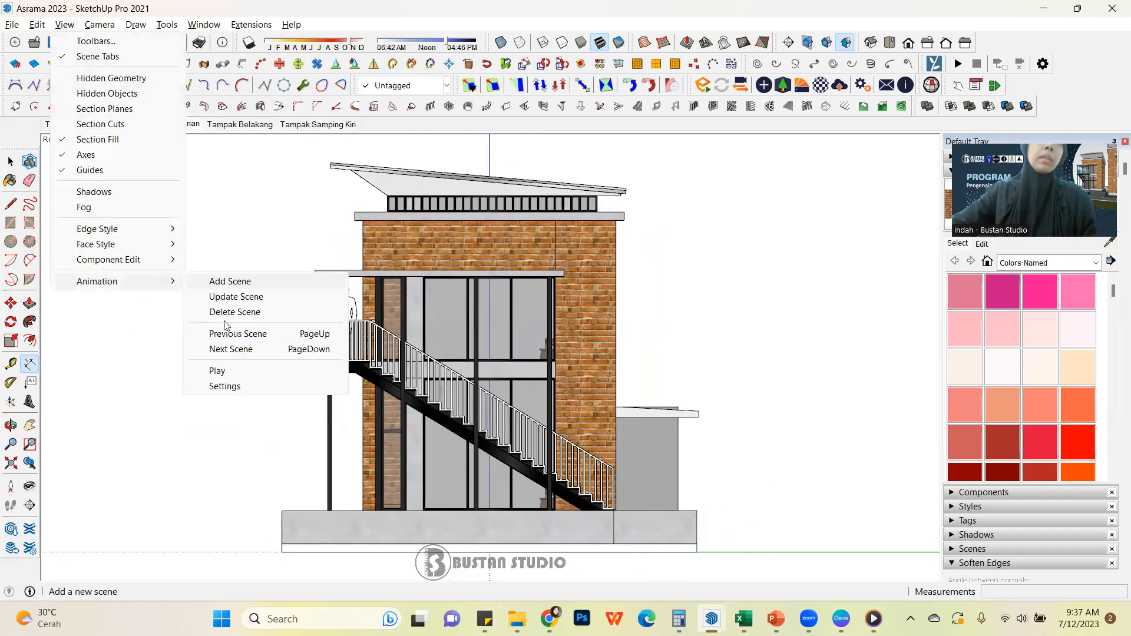
click(258, 390)
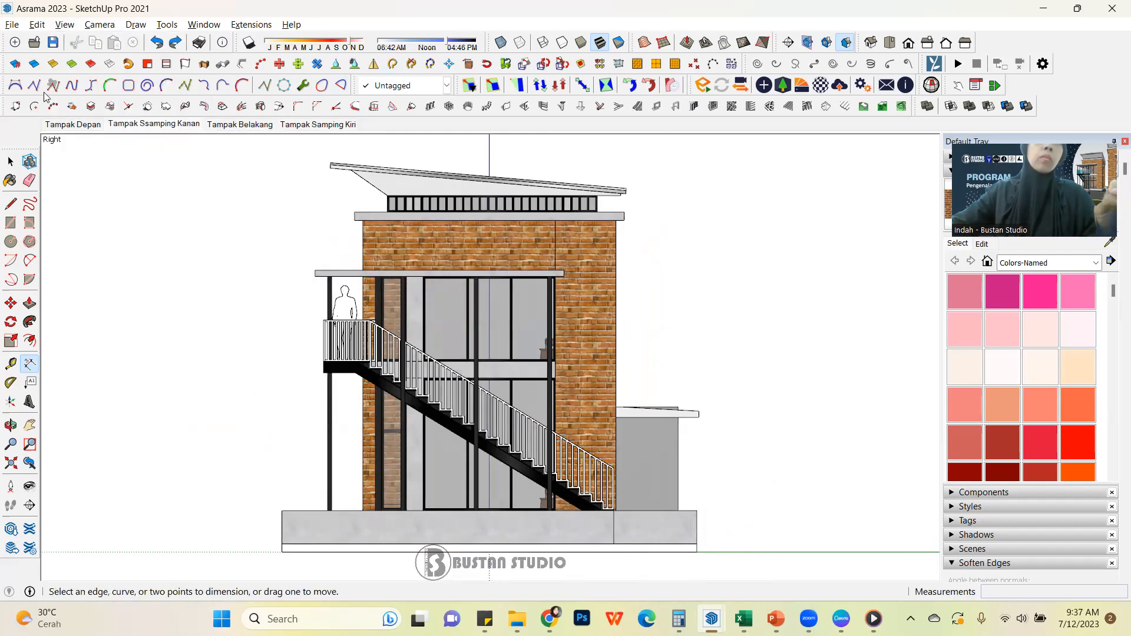
click(67, 26)
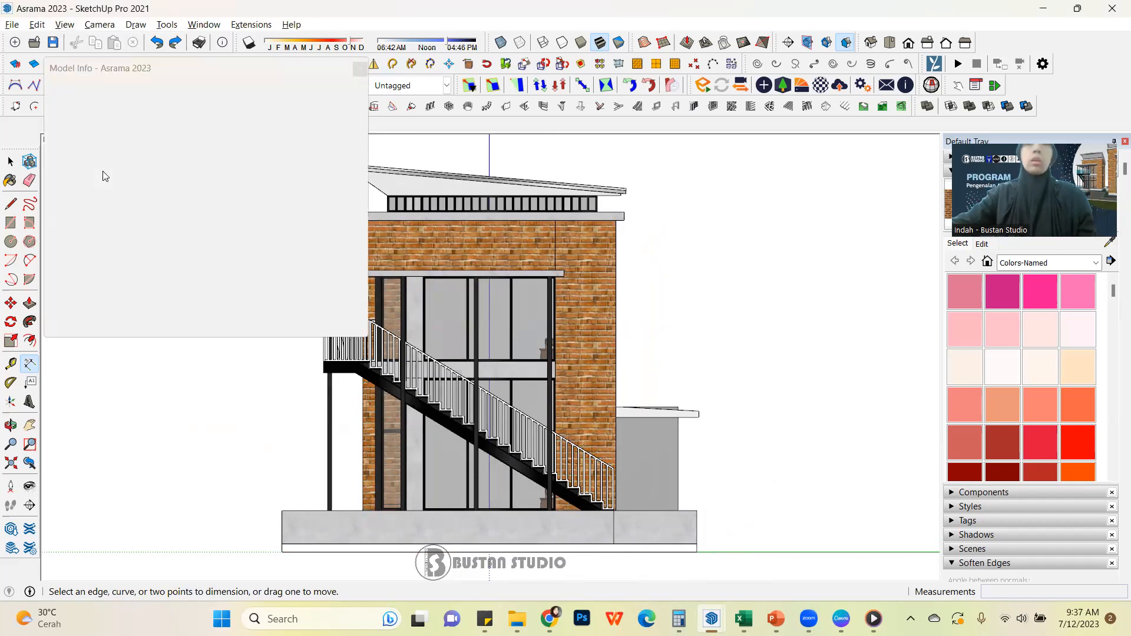
click(104, 173)
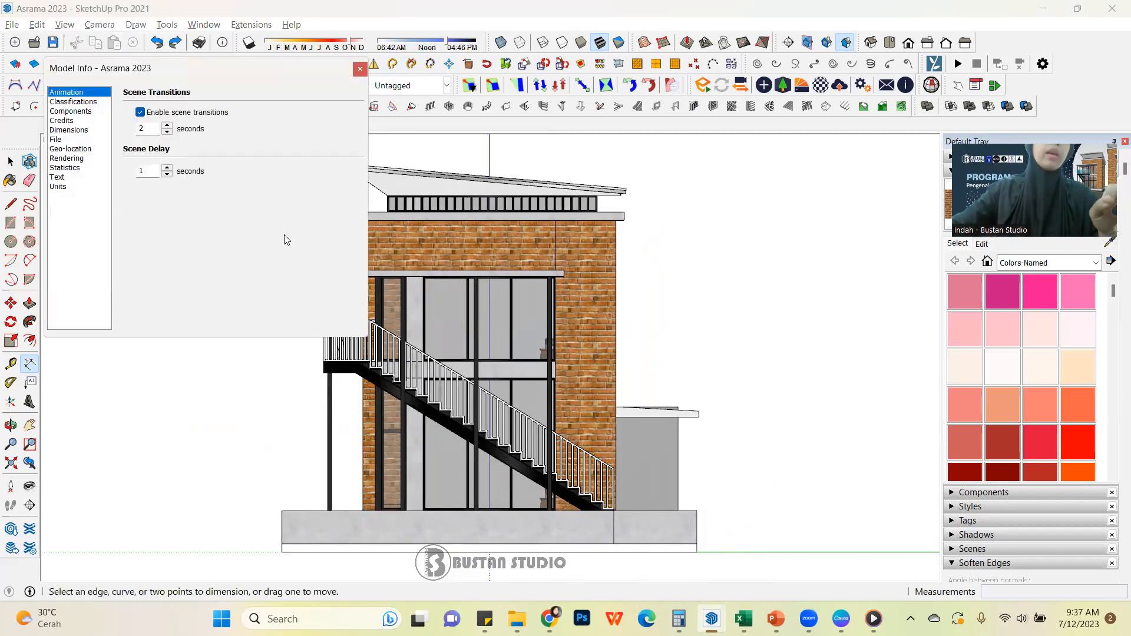
click(140, 113)
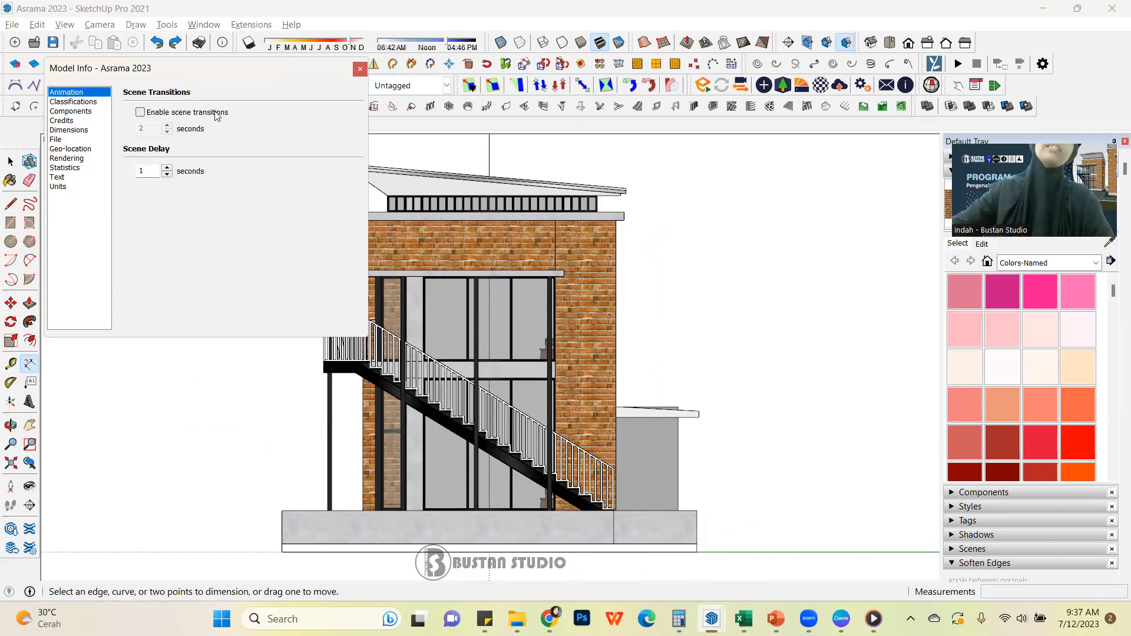
click(141, 115)
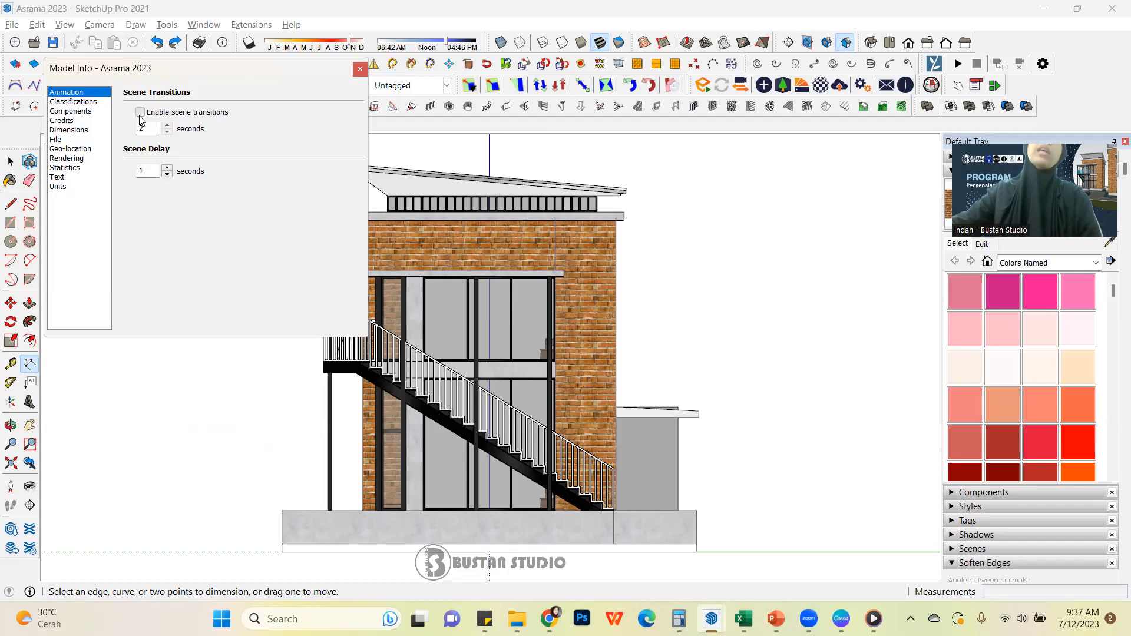
click(141, 113)
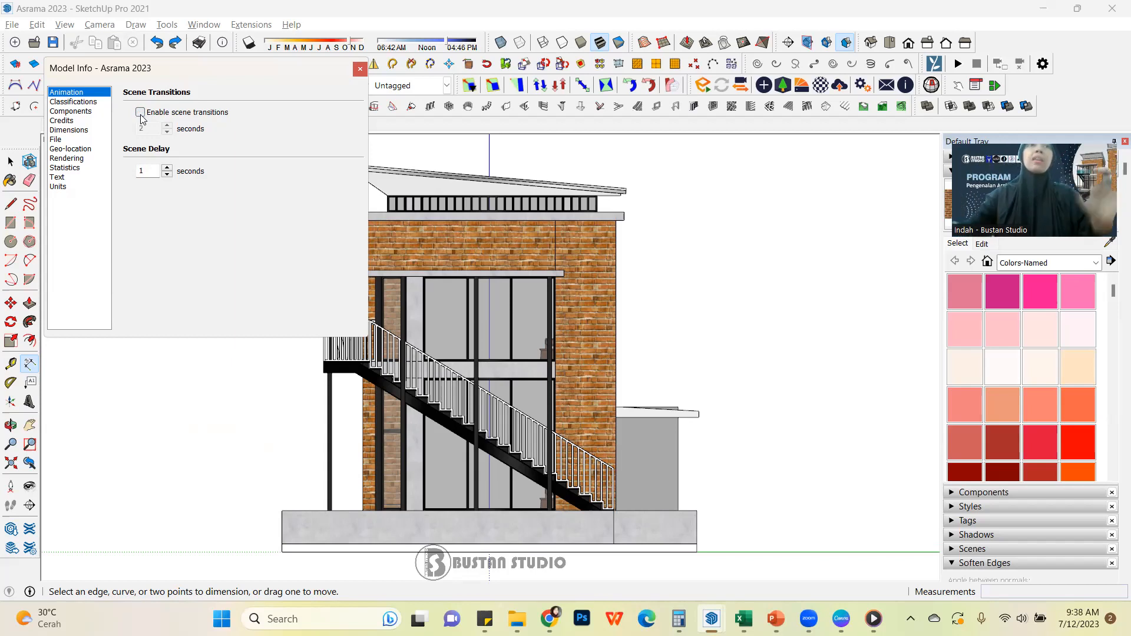
click(360, 71)
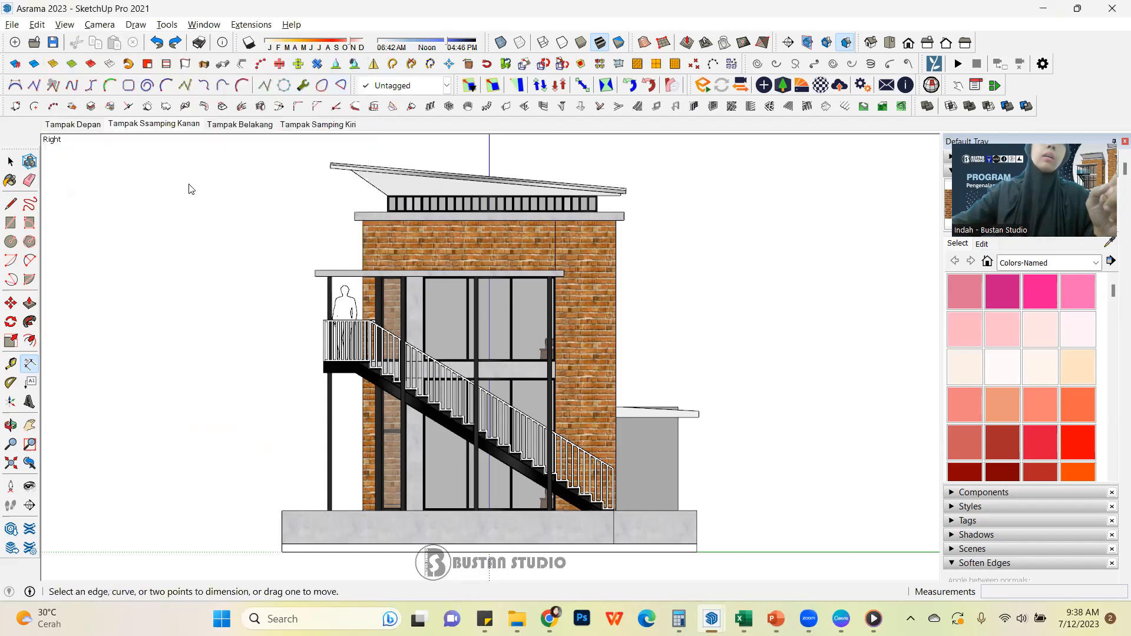
Check how the four scenes switch without transitions, from Tampak Depan through to Tampak Samping Kiri
click(86, 126)
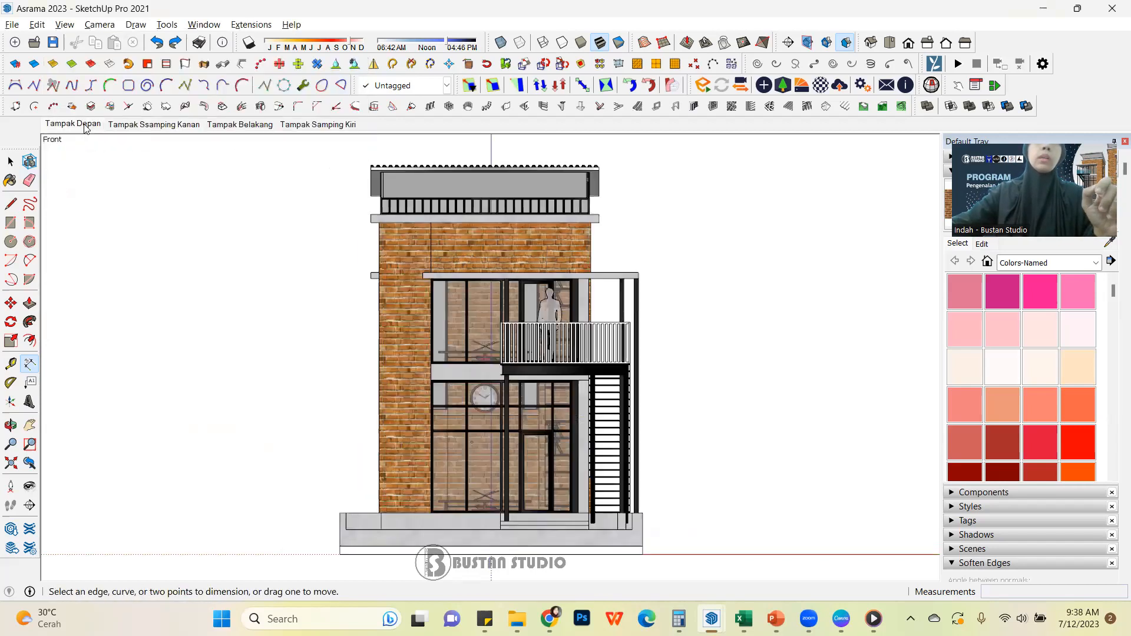
click(143, 126)
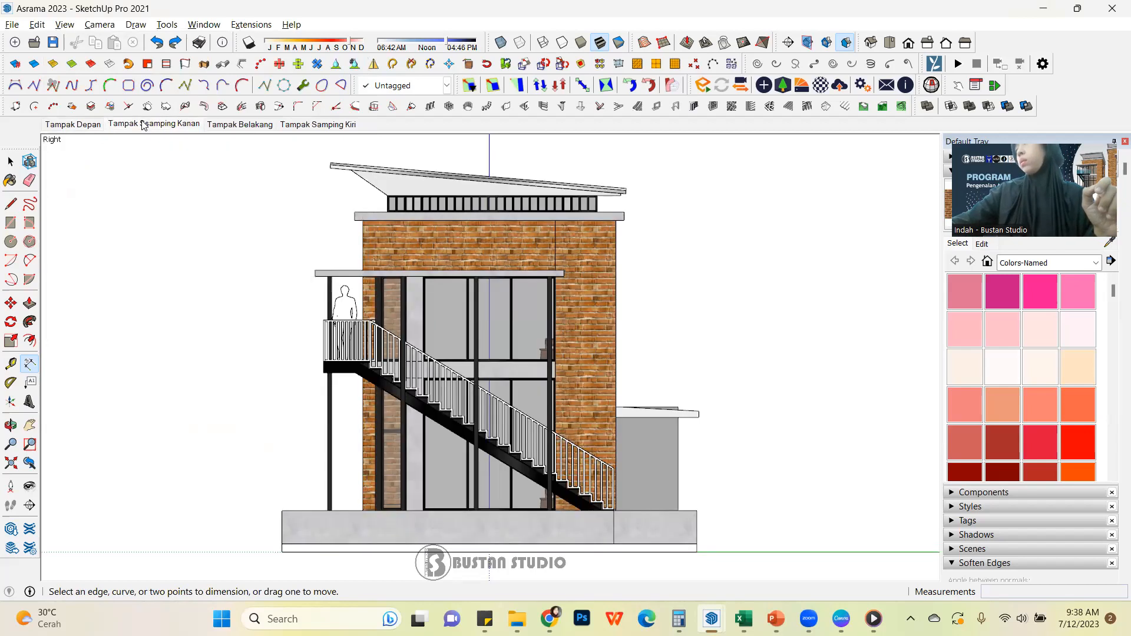
click(225, 124)
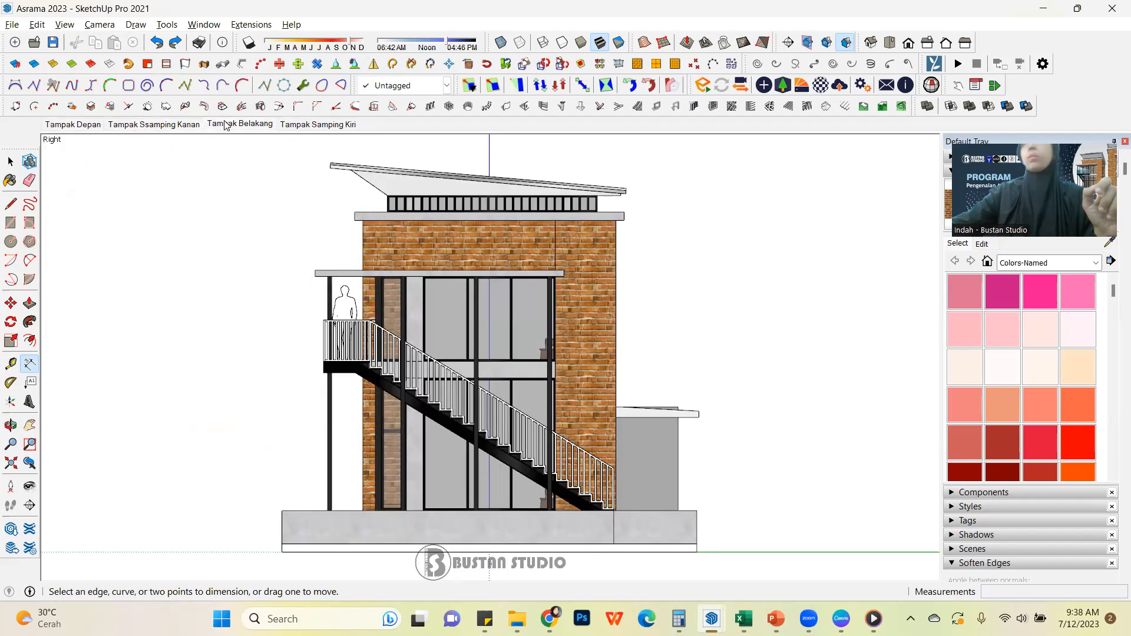
click(318, 125)
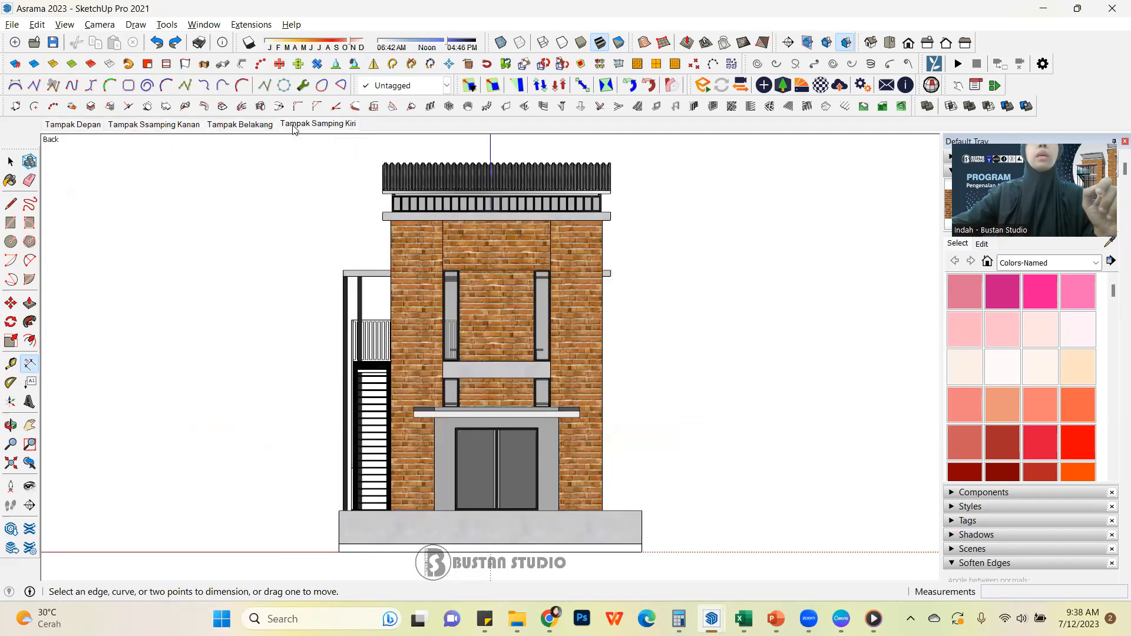
Enable scene transitions again in the model's animation settings, keeping the 2-second duration
click(65, 24)
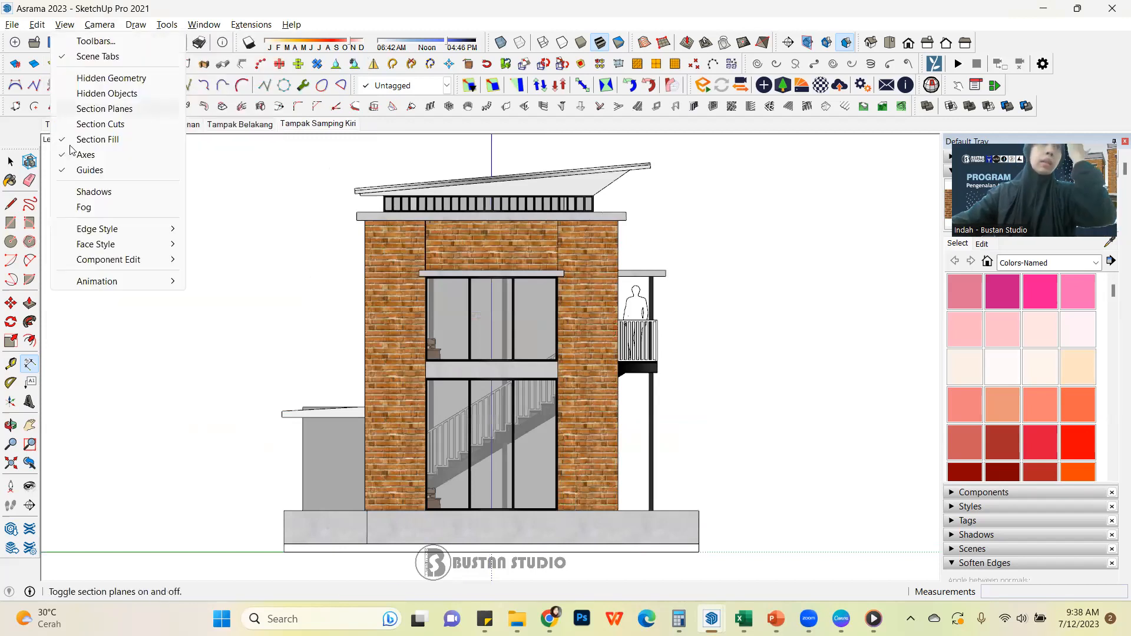
mouse_move(148, 287)
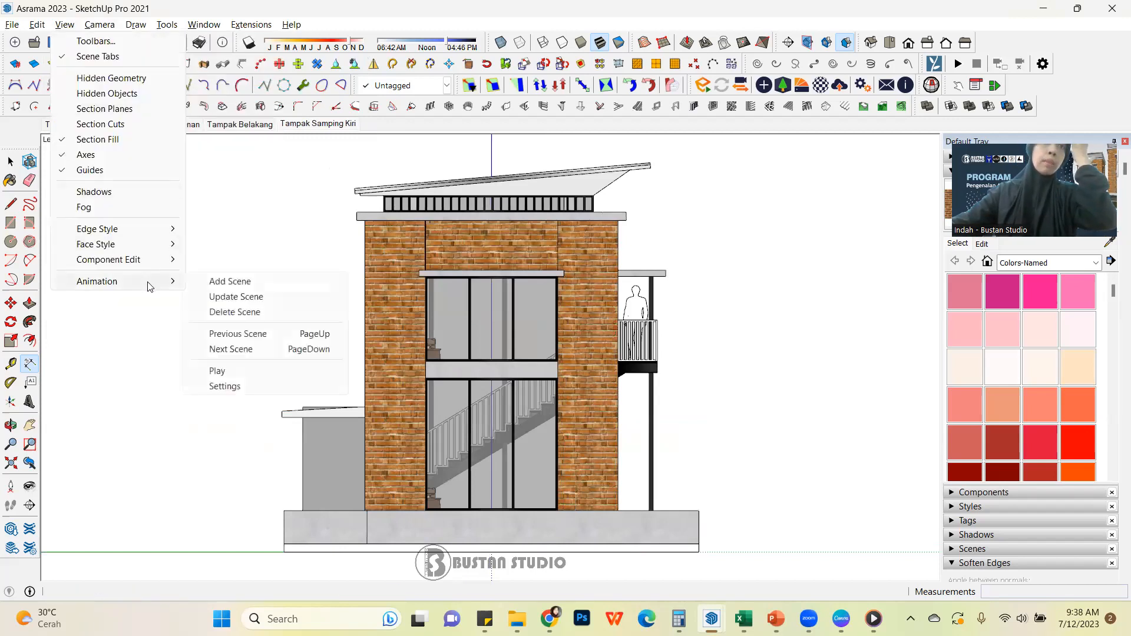
click(255, 389)
click(141, 113)
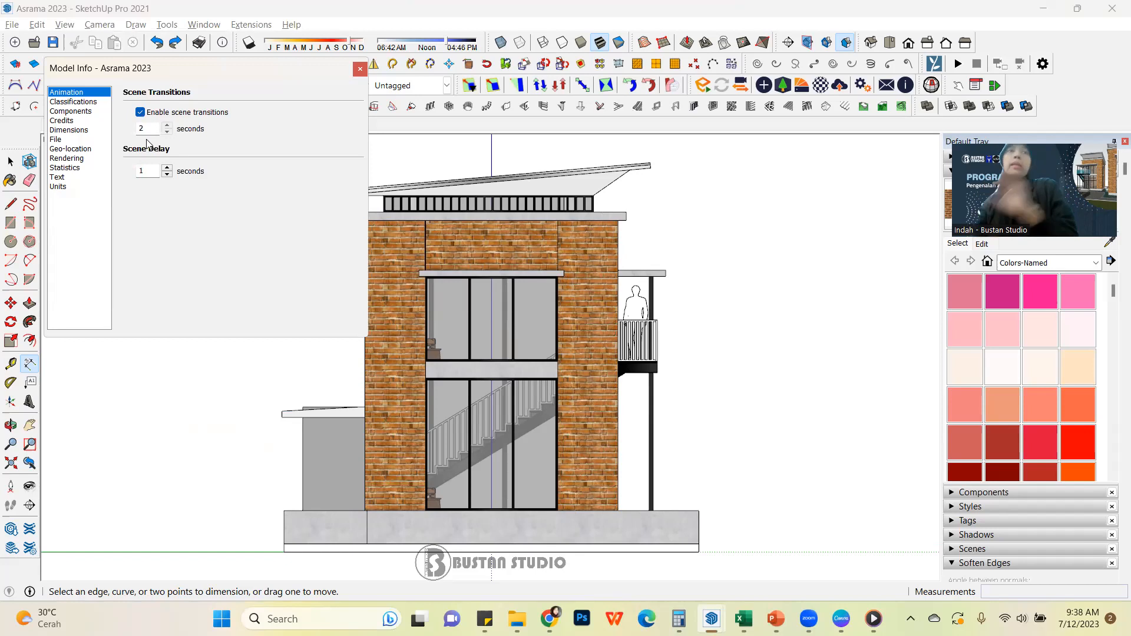
click(358, 70)
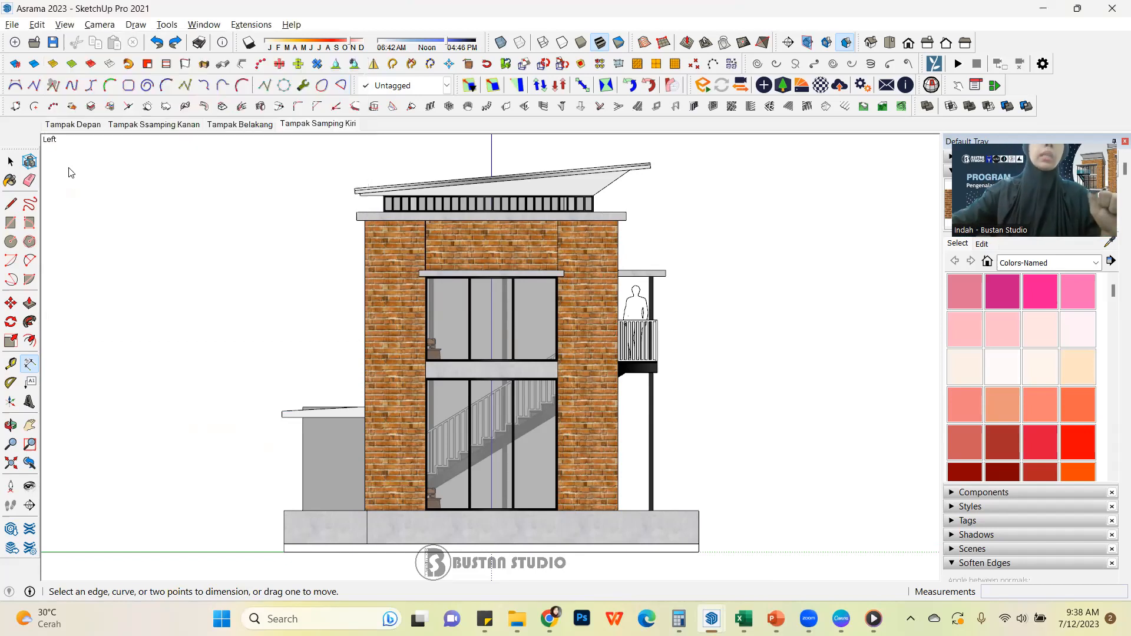
Review the Tampak Belakang and Tampak Ssamping Kanan scenes and return to the Tampak Depan scene
click(244, 125)
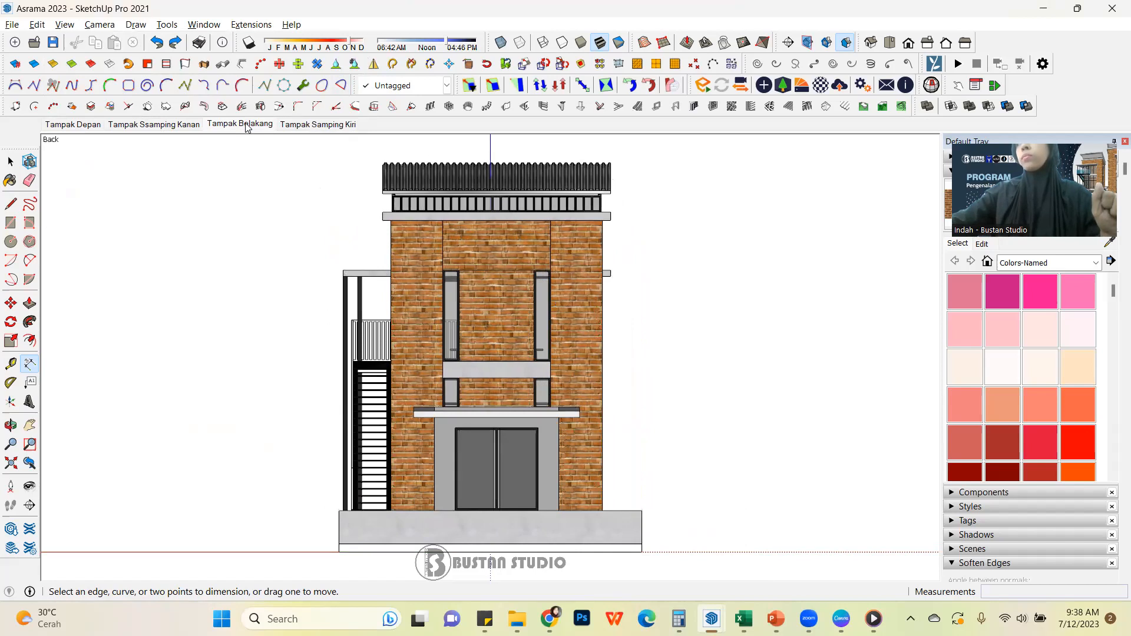
click(184, 129)
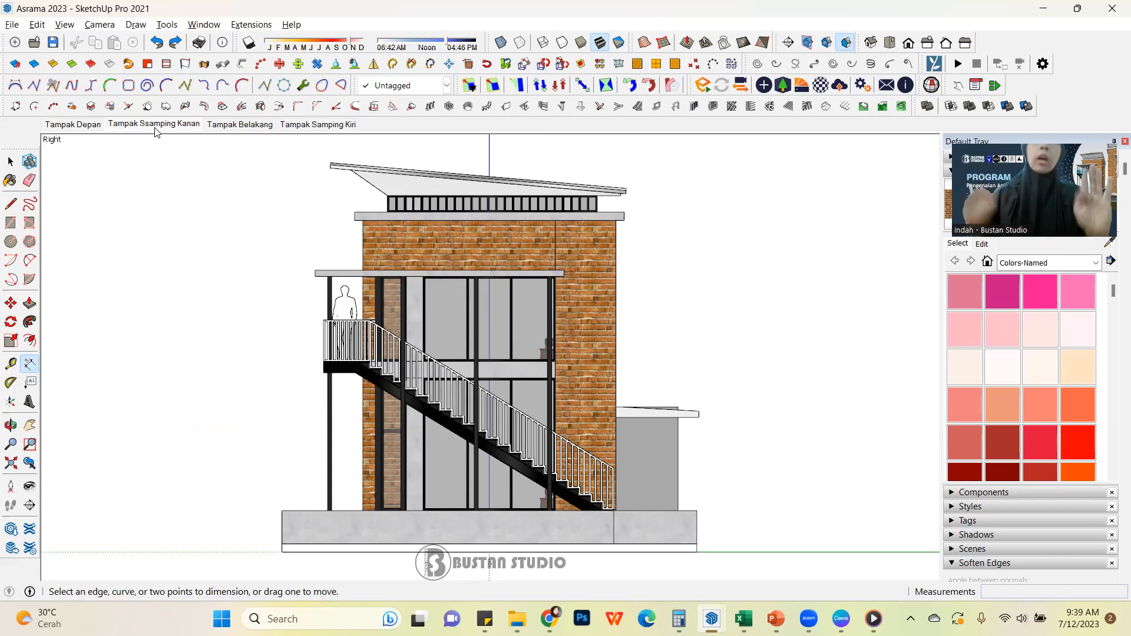
click(86, 126)
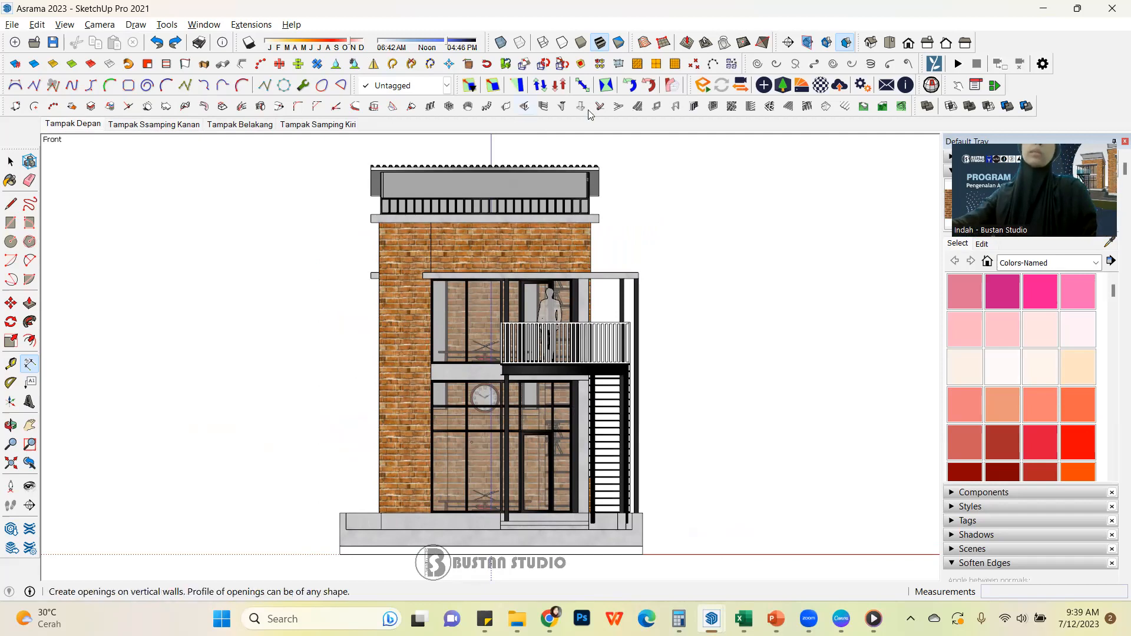
Undock the Section tools and float them in the drawing area beside the front view of the building
drag(775, 43, 733, 246)
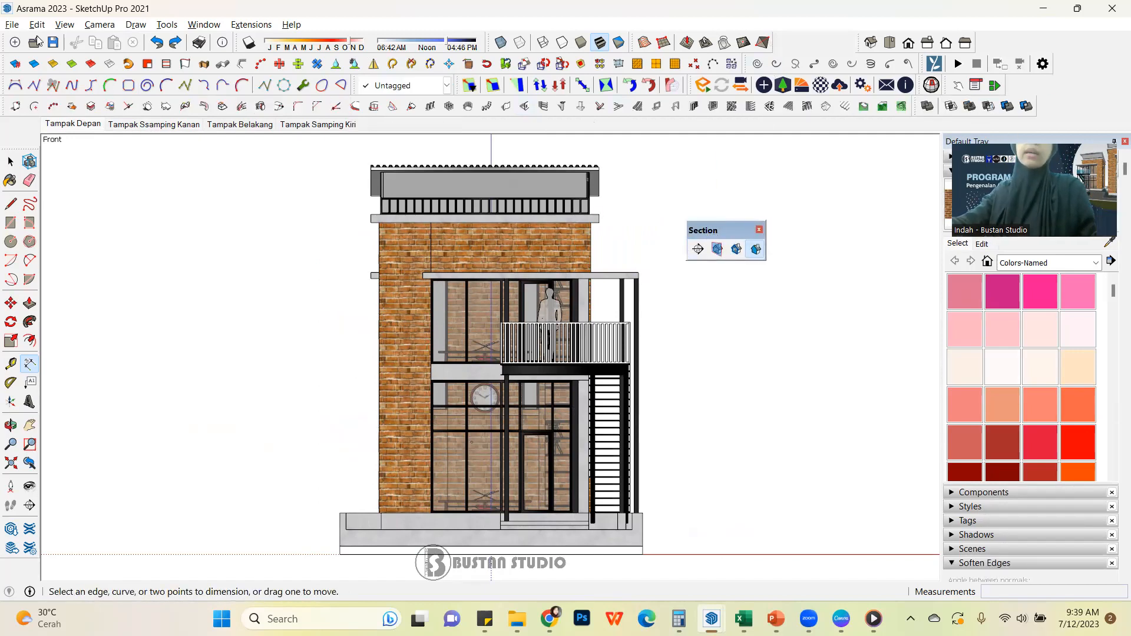
Check in the list of available toolbars that the Section toolbar is enabled
click(64, 25)
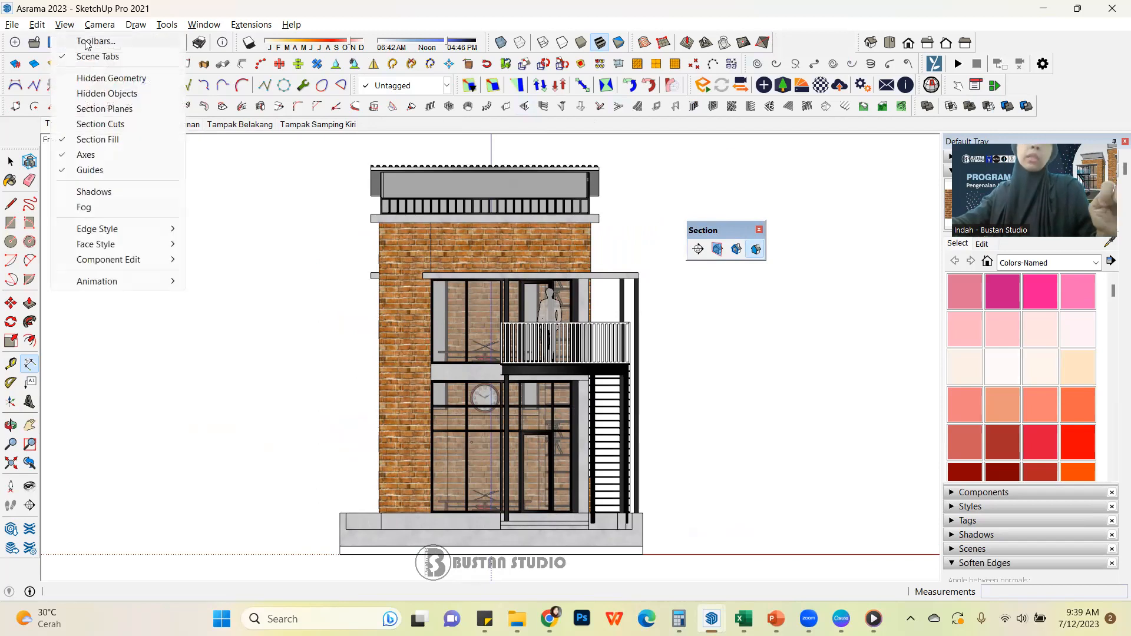
click(88, 41)
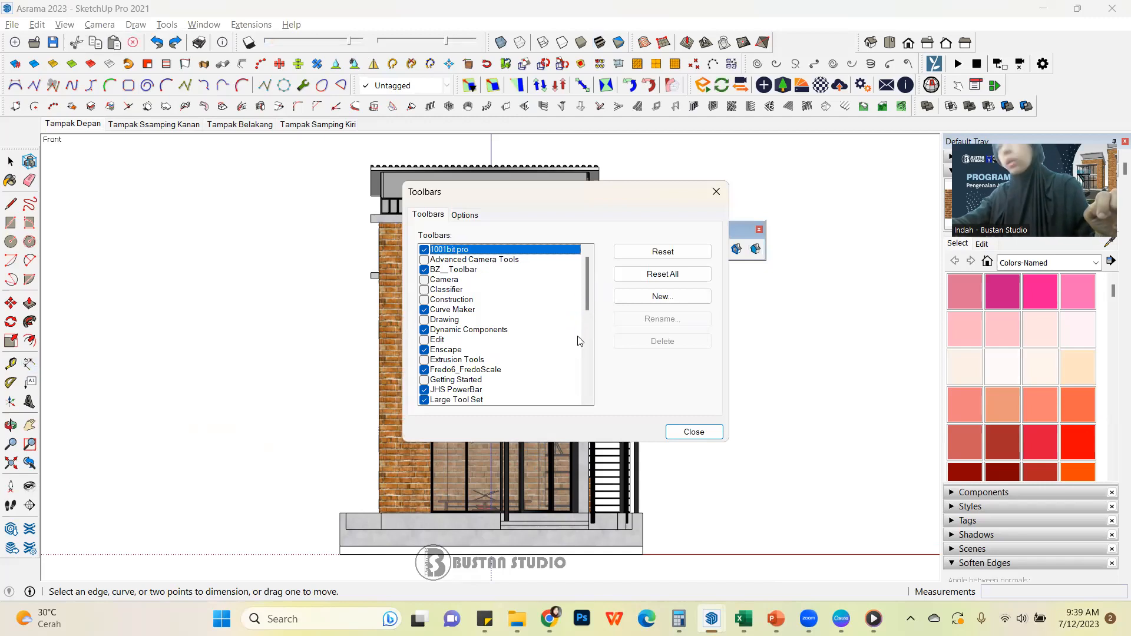
drag(586, 306, 588, 390)
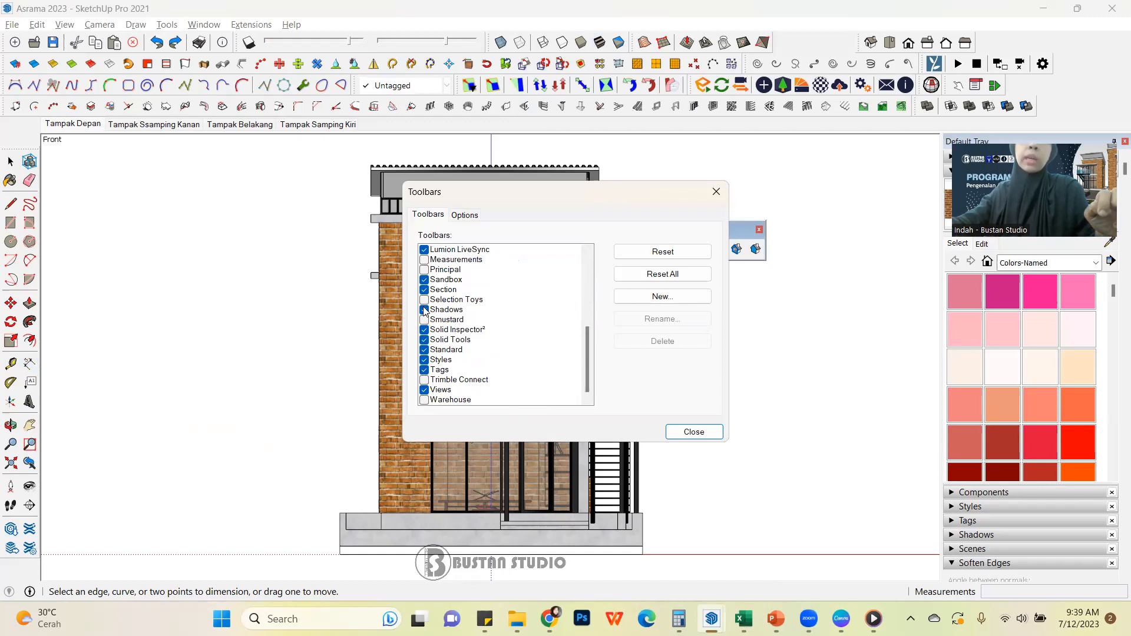
click(679, 433)
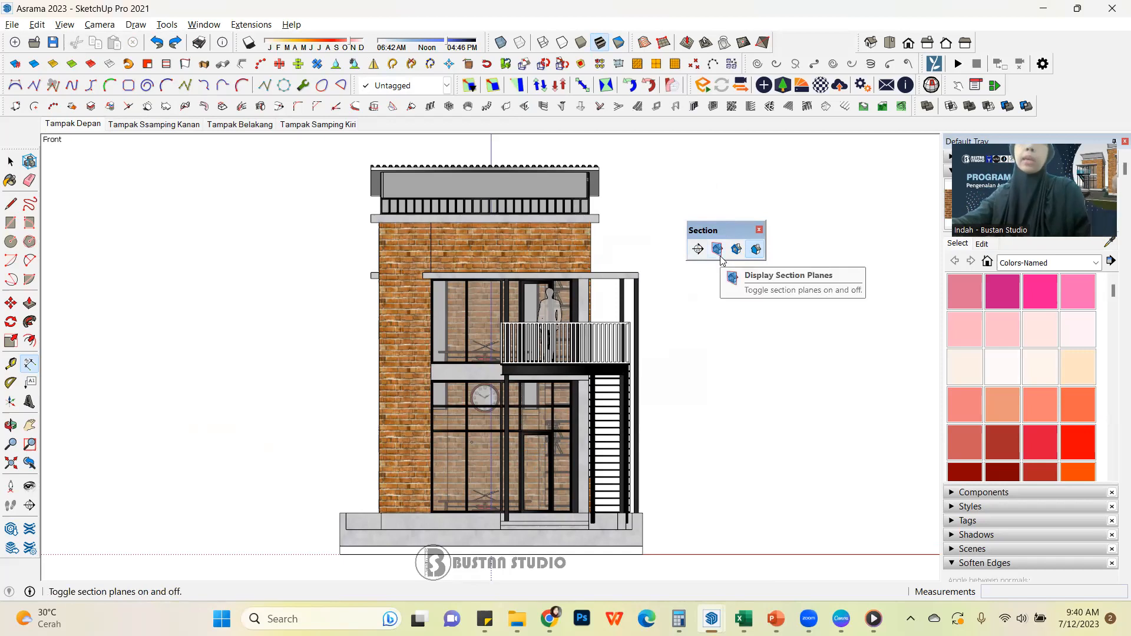
Toggle the display of section planes in the front view, leaving the planes shown around the building
click(720, 254)
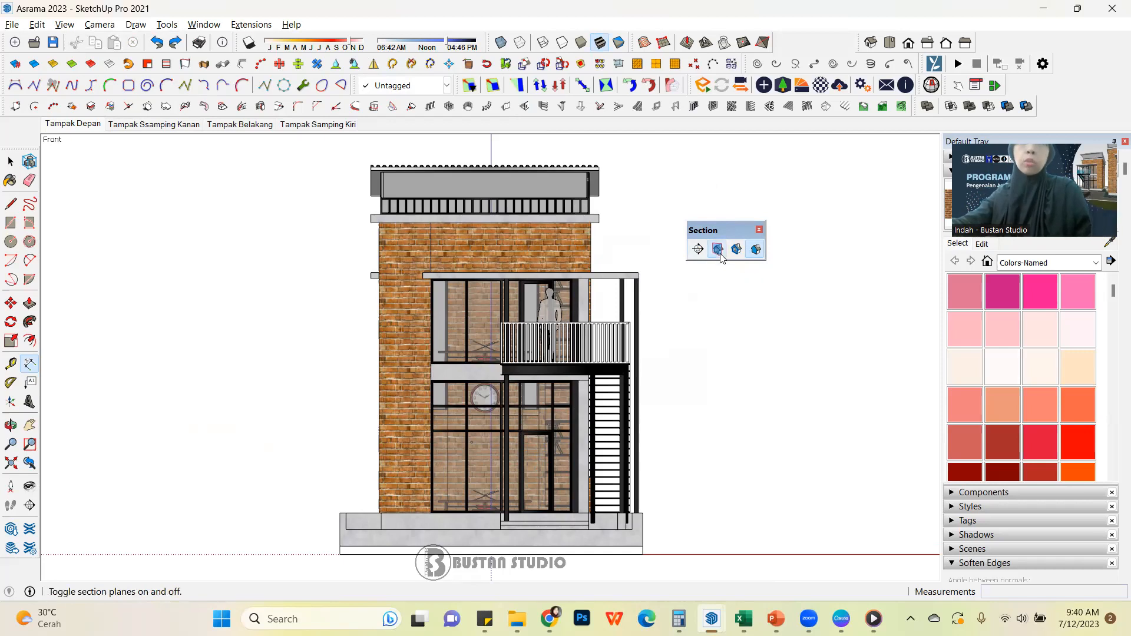
click(720, 254)
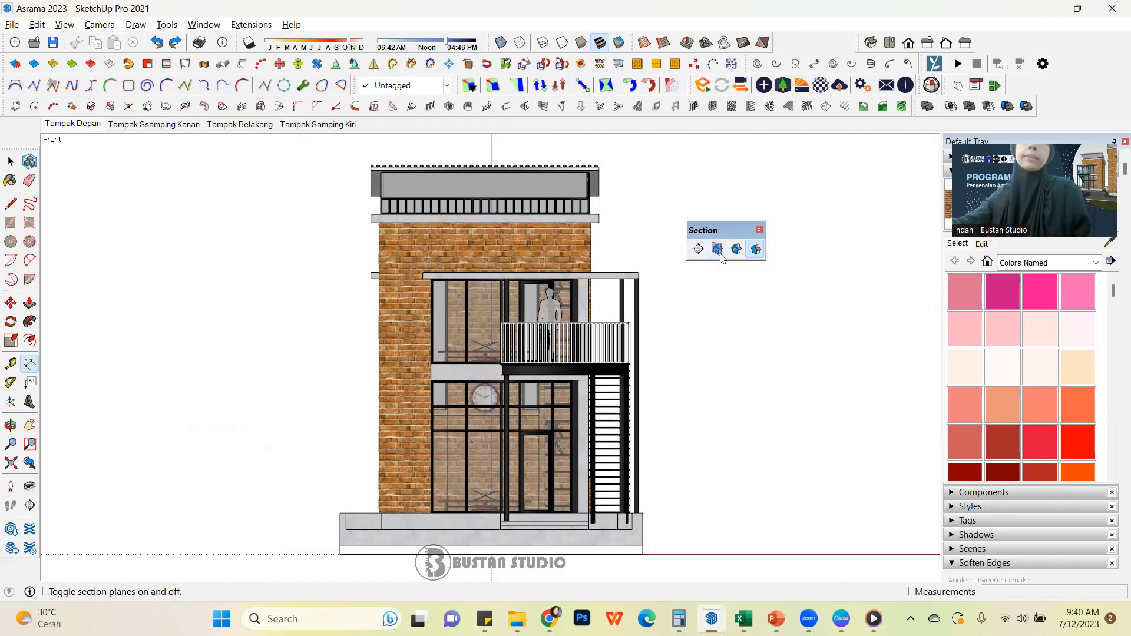
scroll(466, 309, down, 3)
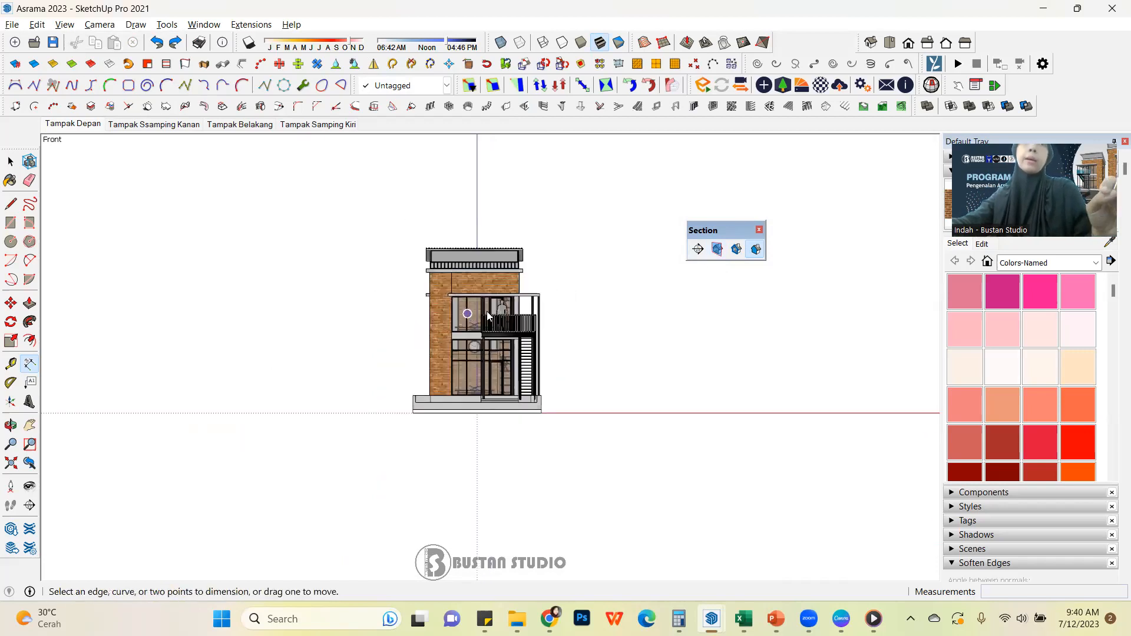
click(722, 255)
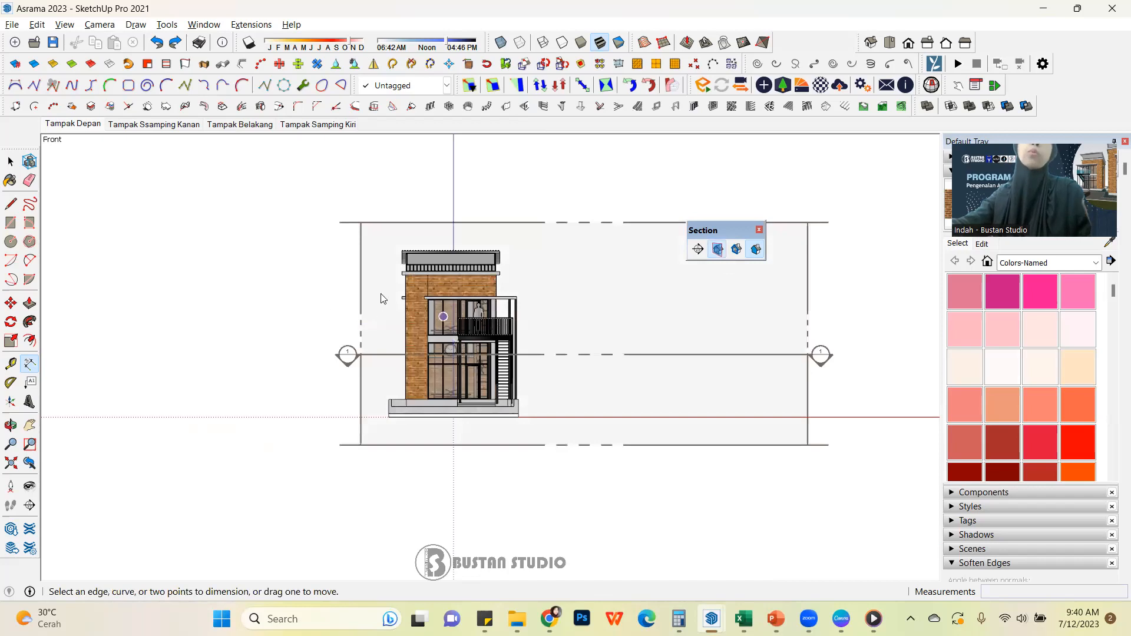
Turn the model to an angled 3D view and dock the floating Section tools with the other toolbars
click(13, 162)
scroll(511, 358, down, 3)
middle_drag(443, 361, 686, 501)
drag(722, 238, 818, 19)
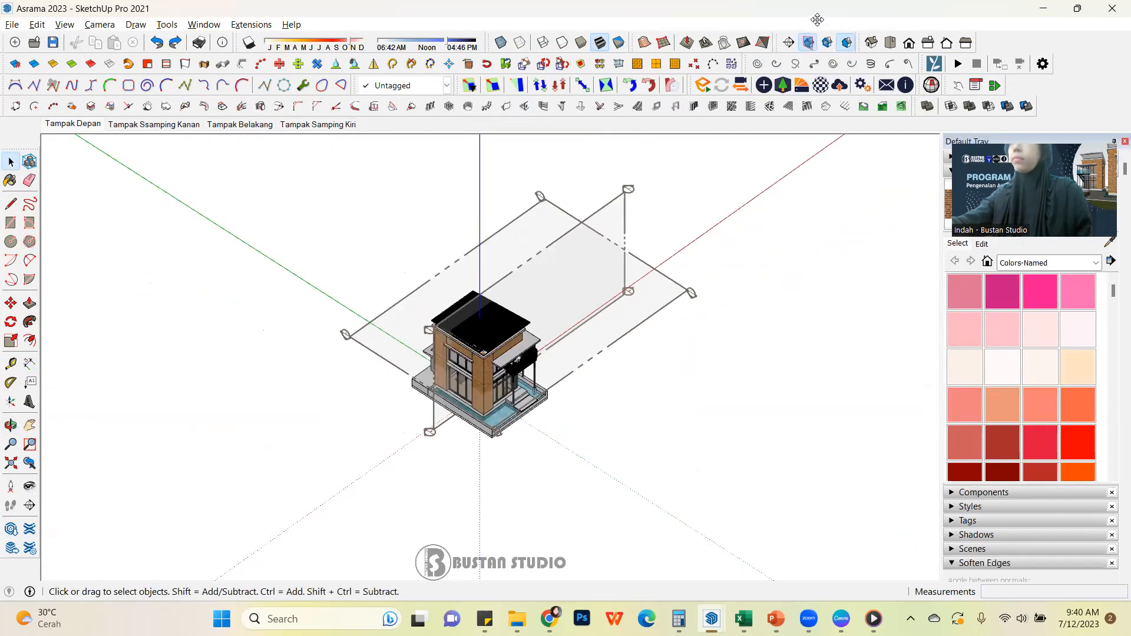
Select the vertical section plane and examine how it and the horizontal plane extend around the building from several angles
scroll(608, 301, up, 2)
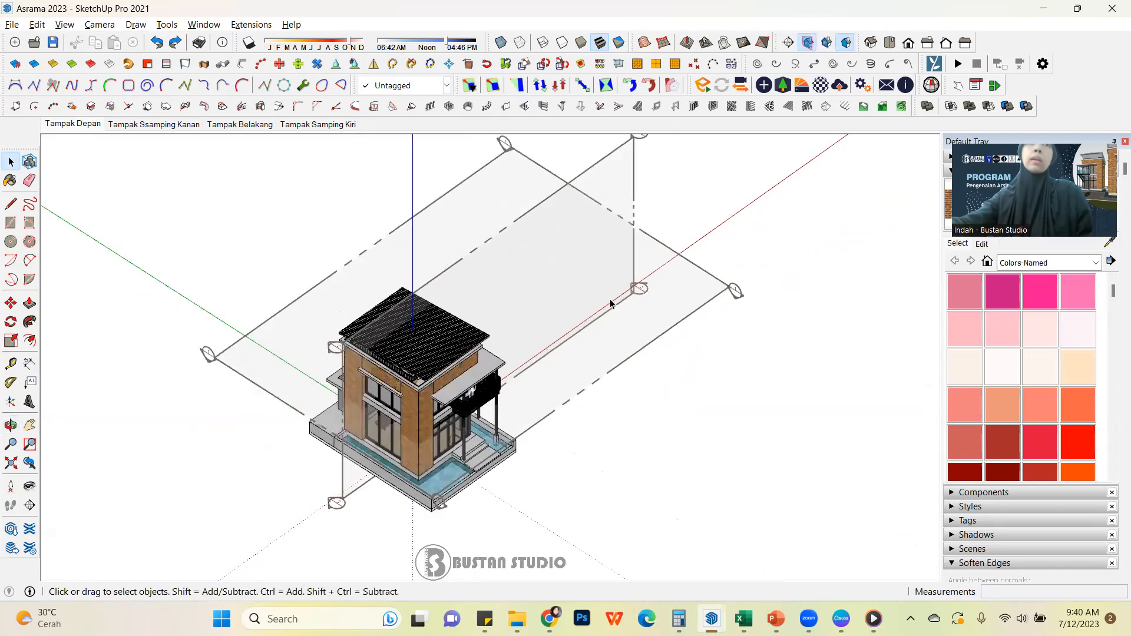
scroll(554, 264, up, 1)
click(691, 296)
middle_drag(650, 277, 665, 242)
middle_drag(634, 318, 677, 202)
scroll(626, 306, up, 1)
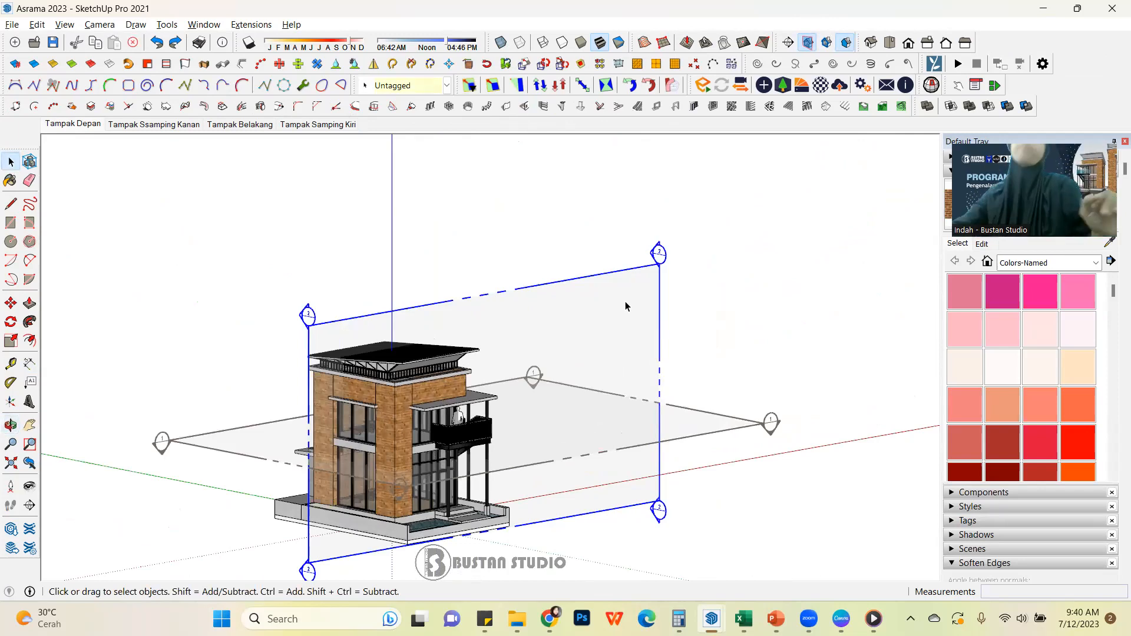
middle_drag(601, 336, 414, 349)
scroll(557, 341, down, 2)
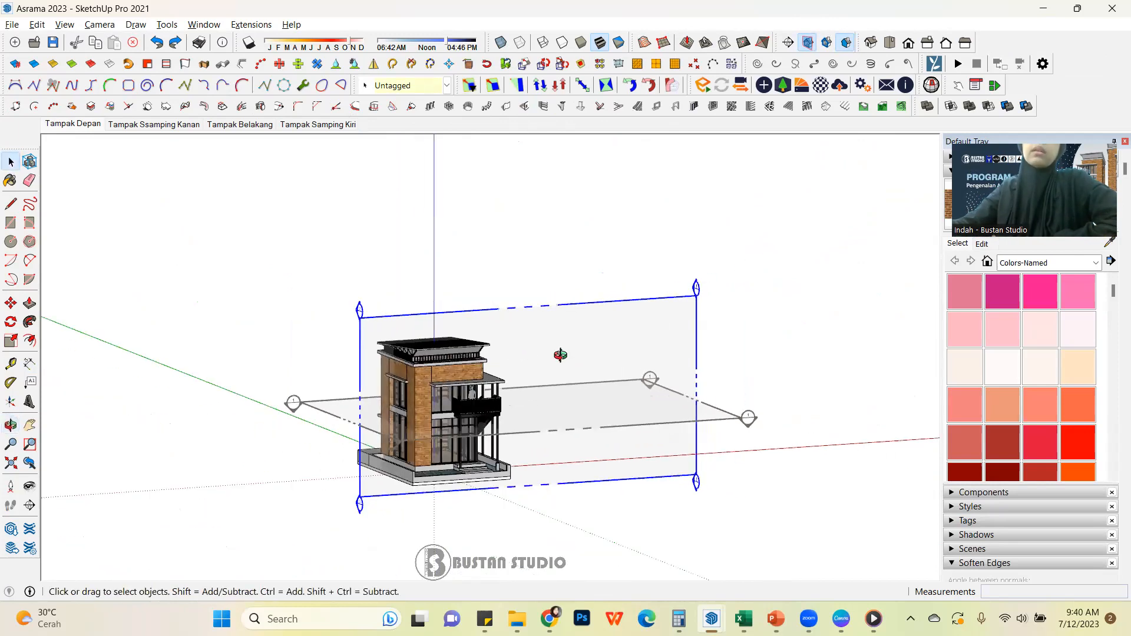
scroll(505, 453, up, 2)
middle_drag(634, 408, 611, 434)
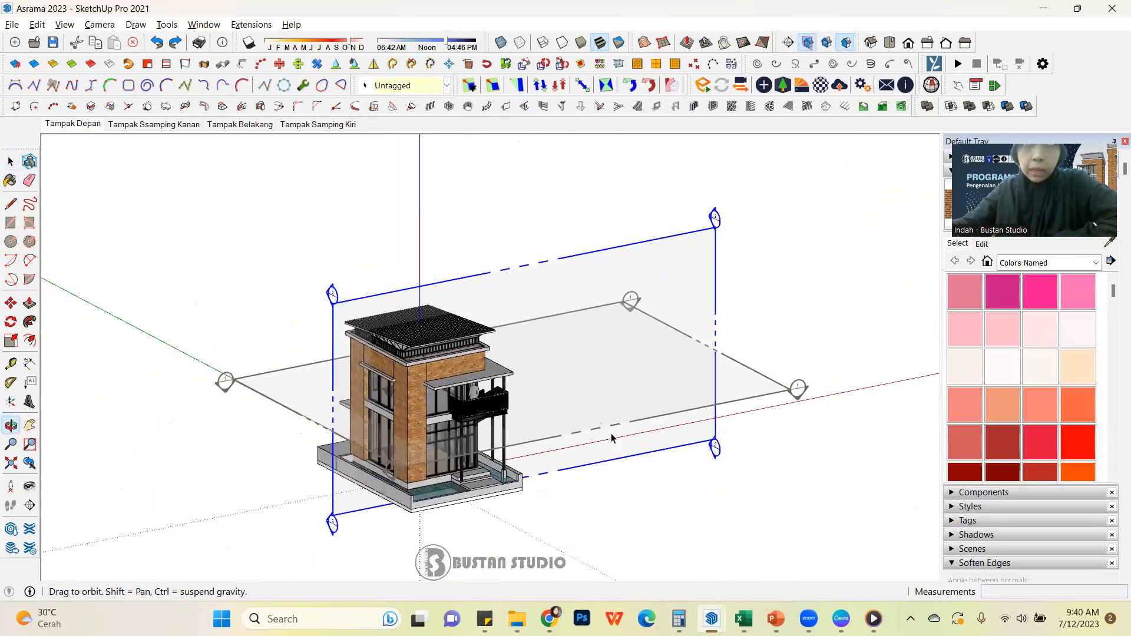
Show the model's hidden objects and inspect the hidden building copies beside the main building
click(59, 24)
click(106, 94)
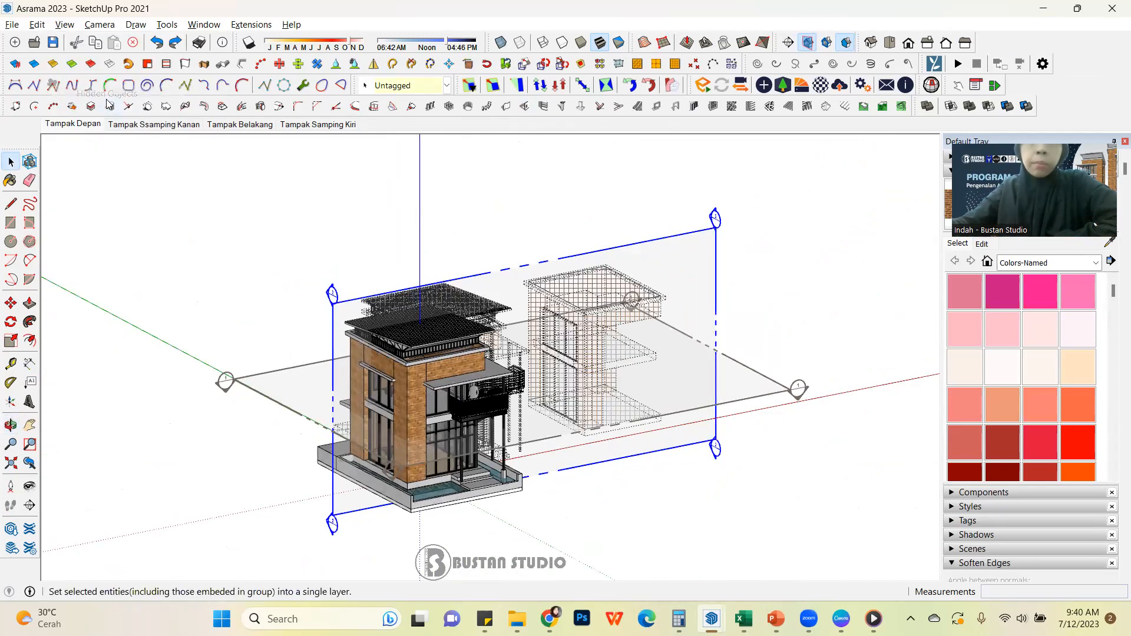
middle_drag(412, 413, 430, 347)
scroll(436, 336, up, 4)
scroll(437, 336, up, 2)
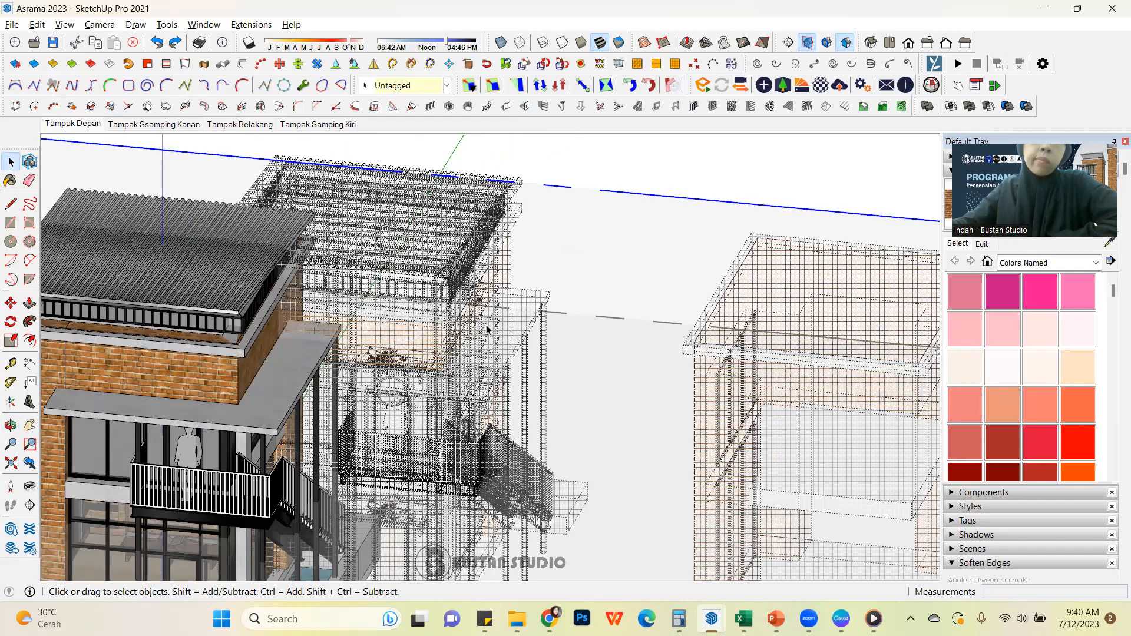
scroll(488, 330, down, 5)
mouse_move(487, 330)
middle_down()
mouse_move(162, 449)
mouse_move(202, 316)
mouse_move(10, 364)
mouse_move(91, 310)
mouse_move(177, 293)
mouse_move(285, 462)
mouse_move(315, 438)
middle_up()
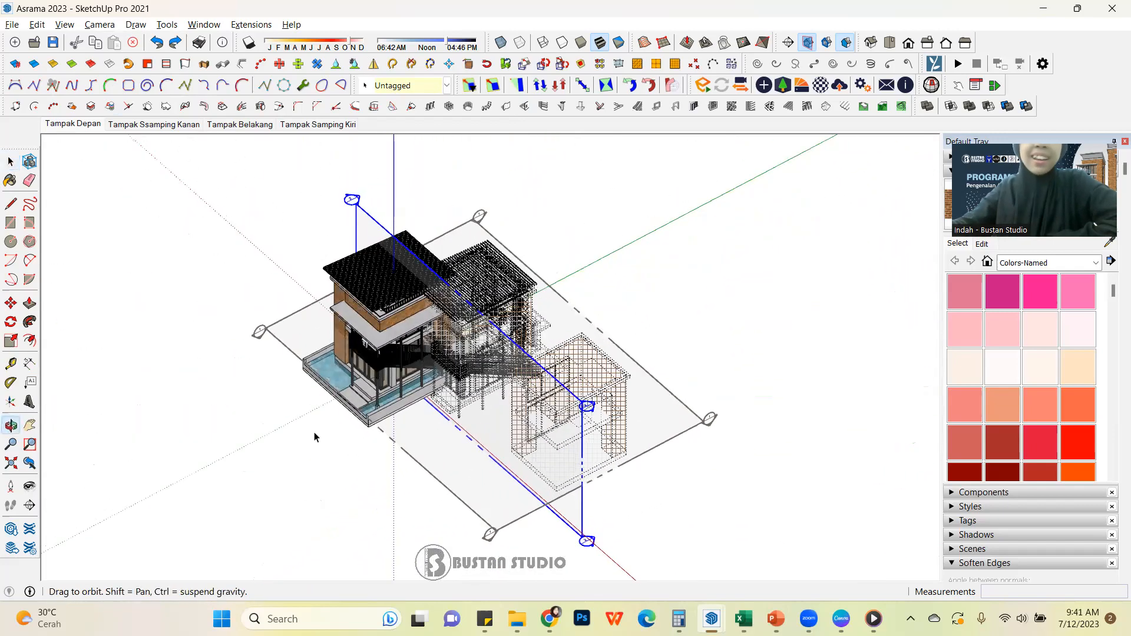
Delete the hidden building copy closest to the main building
scroll(508, 303, up, 4)
click(533, 266)
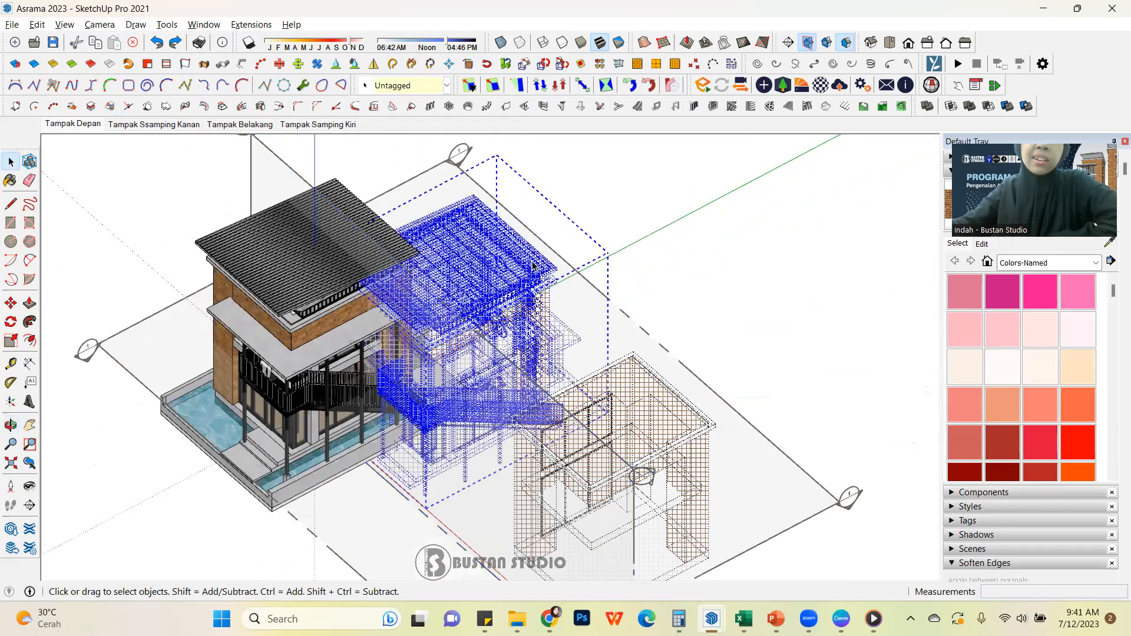
scroll(533, 267, down, 4)
middle_drag(534, 266, 565, 244)
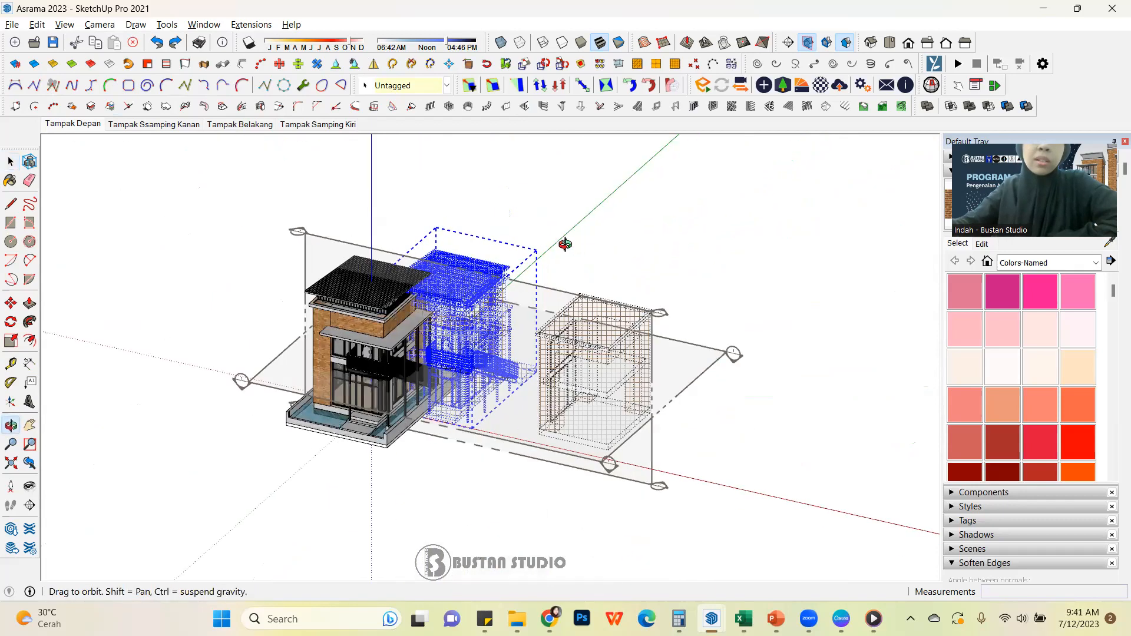
scroll(565, 244, up, 6)
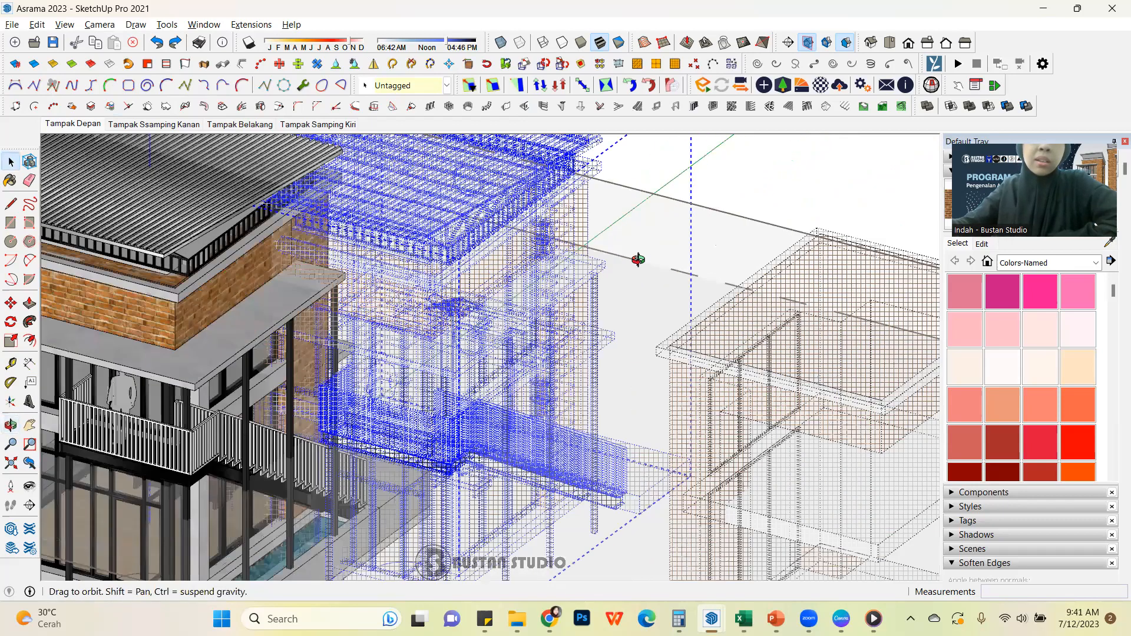
middle_drag(638, 260, 514, 313)
scroll(514, 314, down, 1)
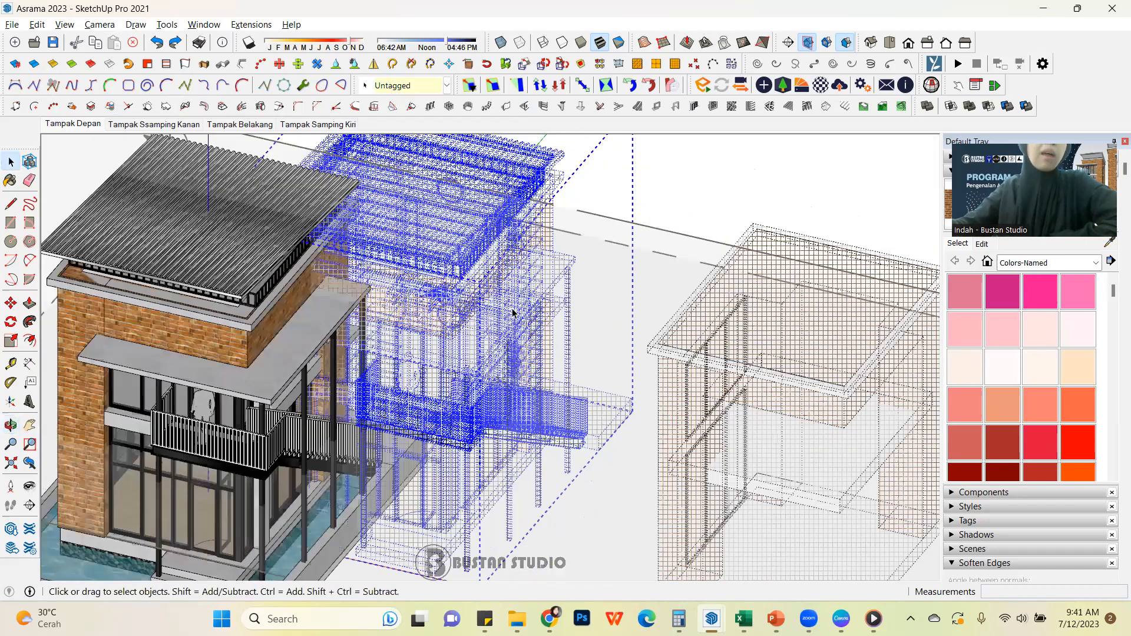
scroll(514, 314, down, 3)
key(Delete)
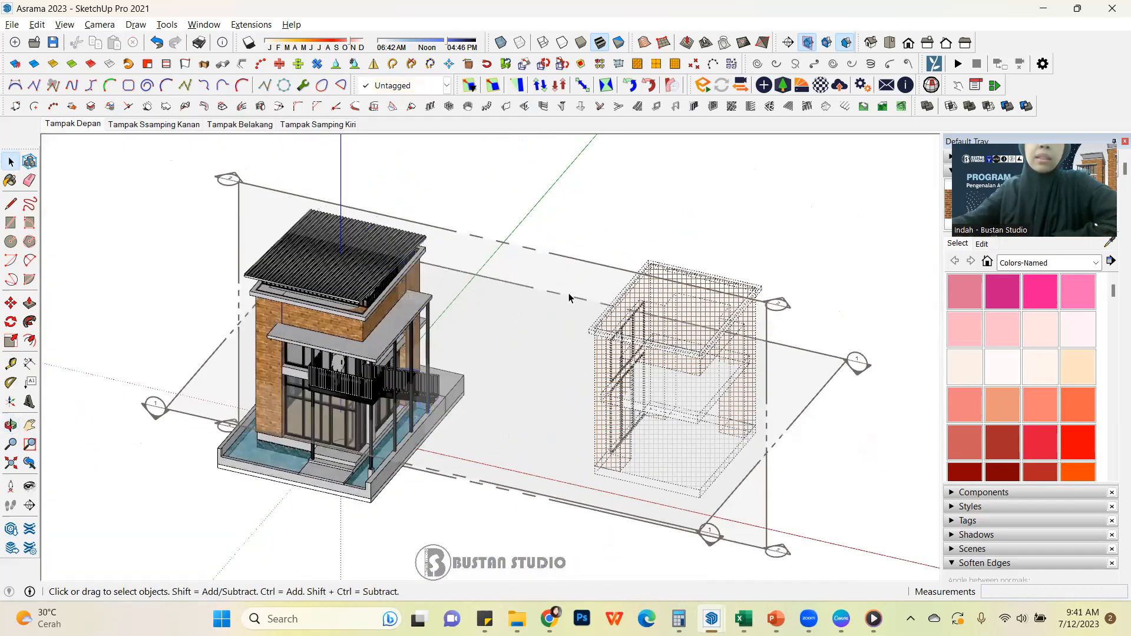
Delete all parts of the remaining hidden building frame standing farther along the red axis
scroll(571, 271, down, 2)
scroll(704, 297, up, 2)
scroll(695, 291, up, 2)
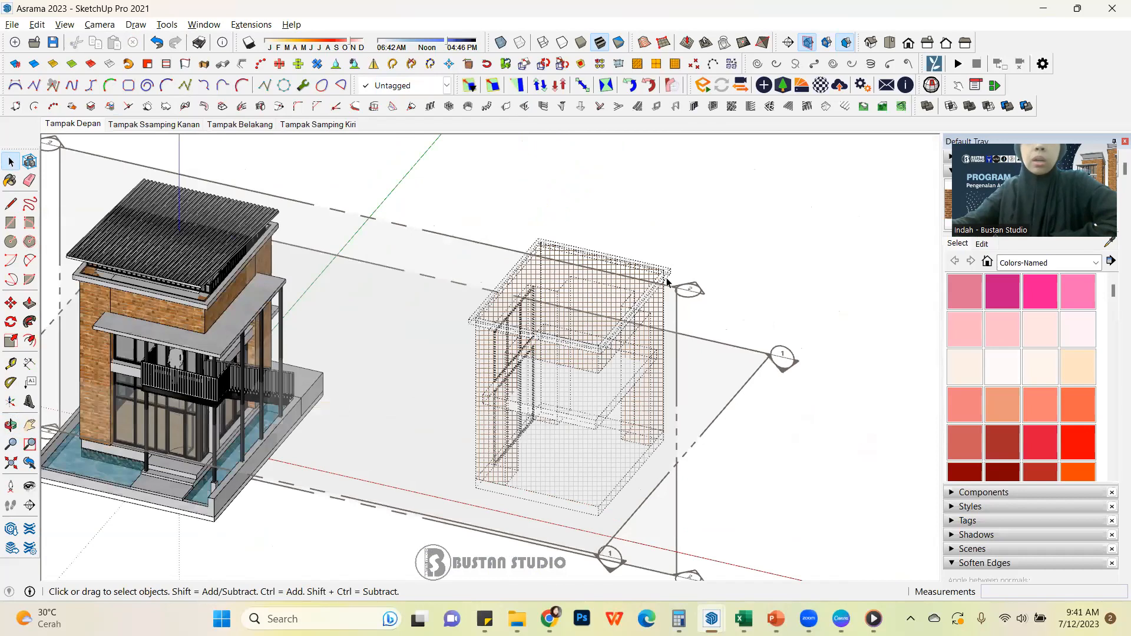
scroll(648, 259, down, 5)
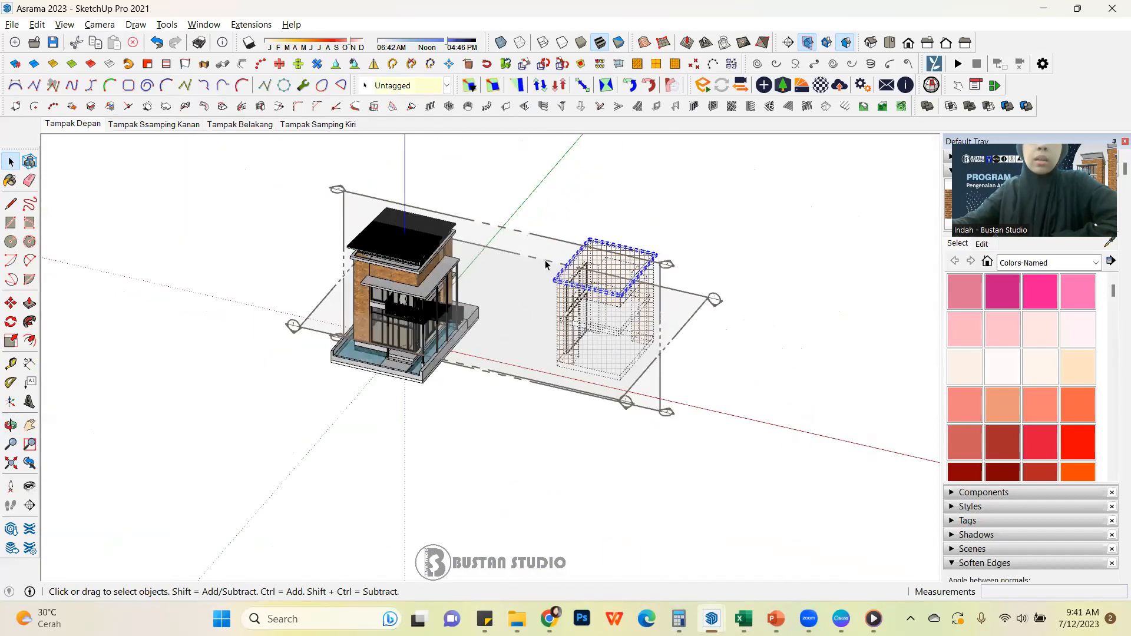
drag(525, 171, 848, 450)
key(Delete)
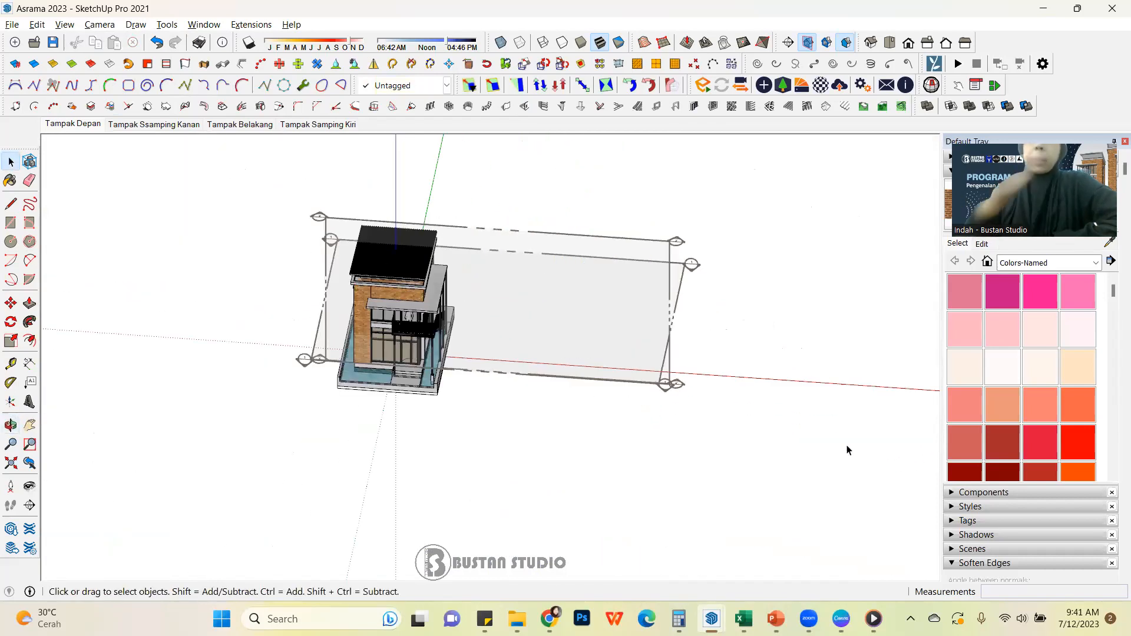
Review the remaining building from an angle and switch the view from parallel projection to perspective
scroll(380, 313, up, 2)
middle_drag(380, 314, 196, 381)
scroll(607, 397, down, 5)
scroll(500, 305, up, 3)
mouse_move(499, 305)
middle_down()
mouse_move(647, 222)
mouse_move(581, 298)
mouse_move(622, 257)
mouse_move(705, 213)
middle_up()
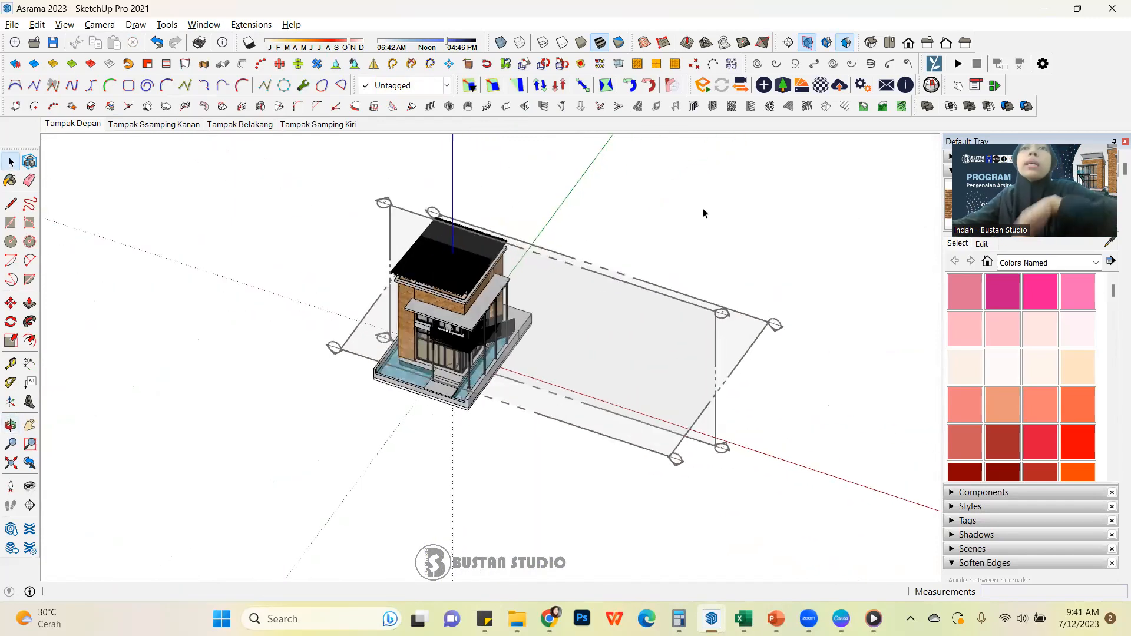
key(v)
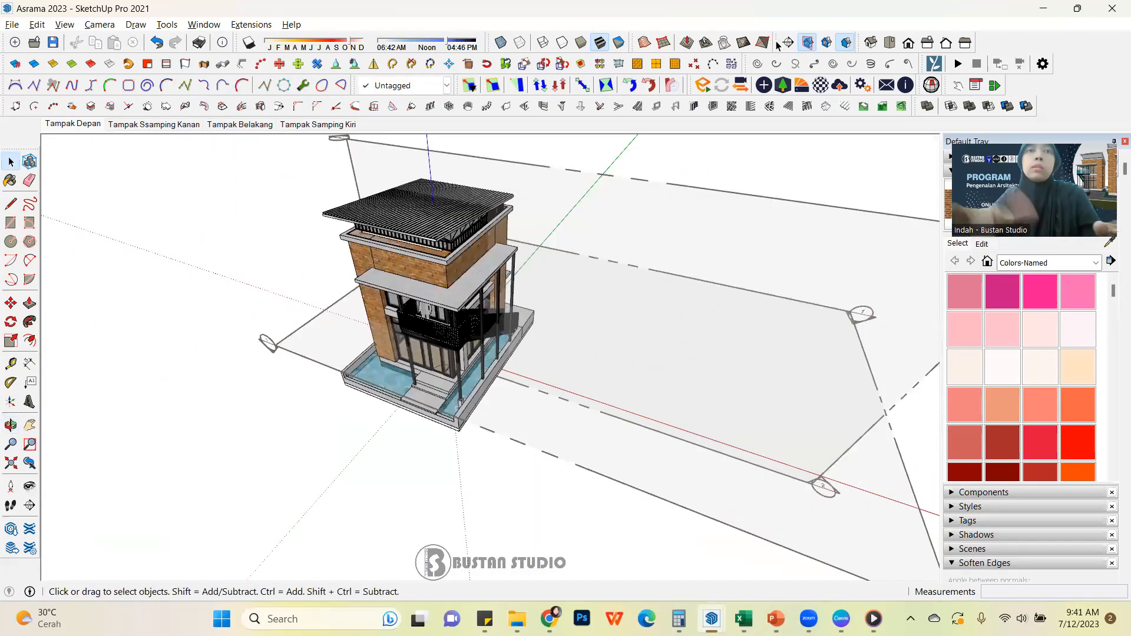
Place a new section plane on the brick side wall with the tall windows, perpendicular to the red axis
scroll(376, 475, down, 5)
middle_drag(413, 347, 430, 365)
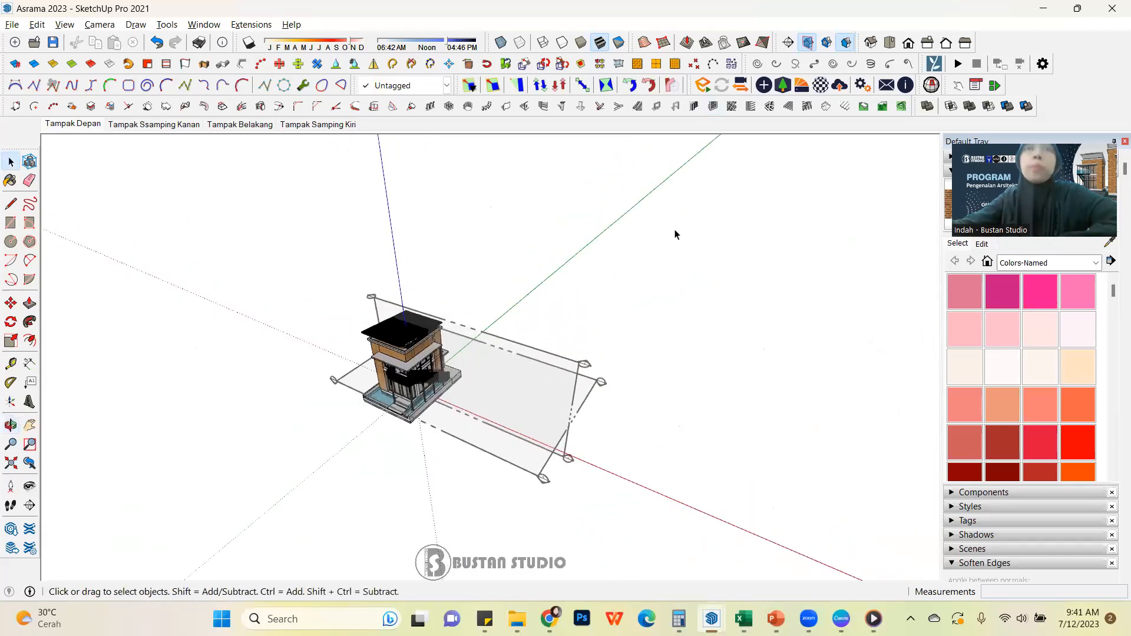
click(789, 44)
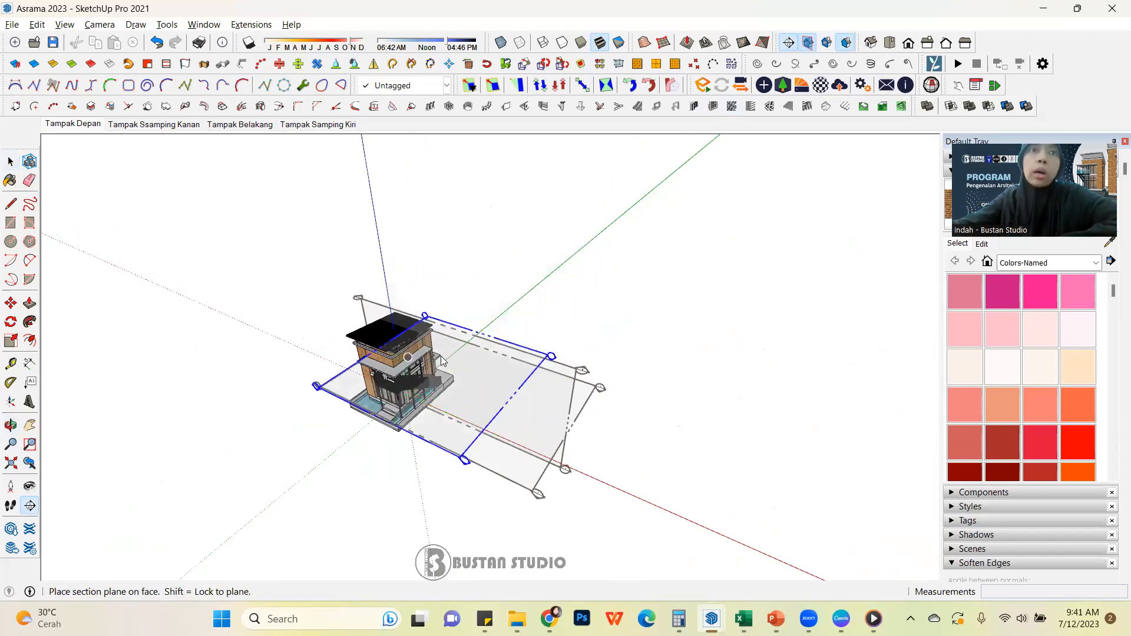
scroll(327, 371, up, 3)
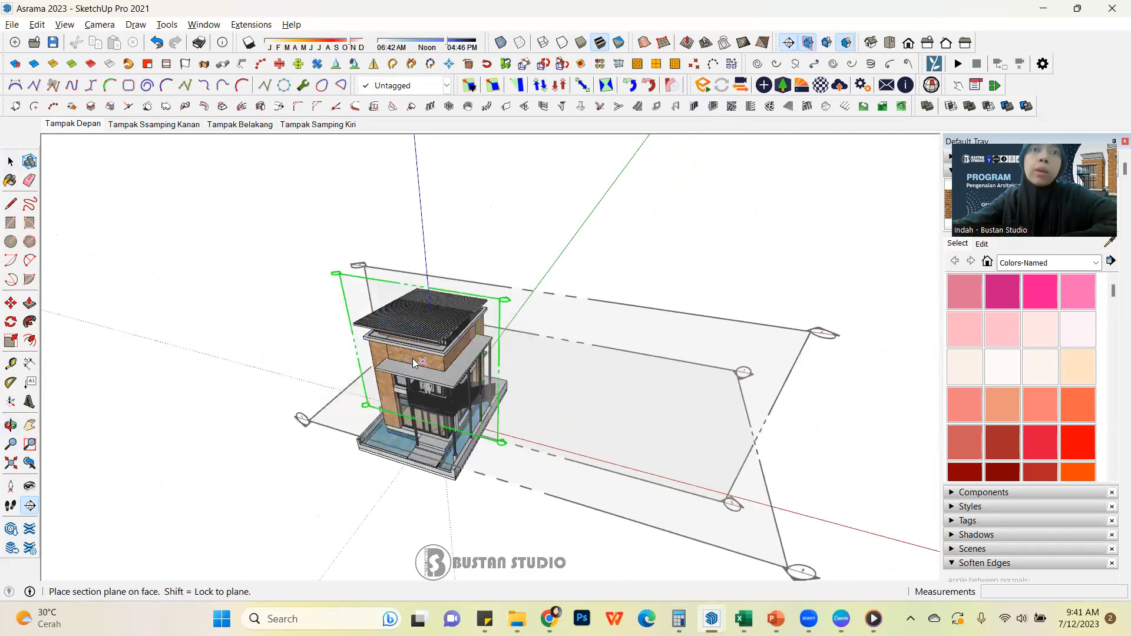
scroll(487, 361, down, 3)
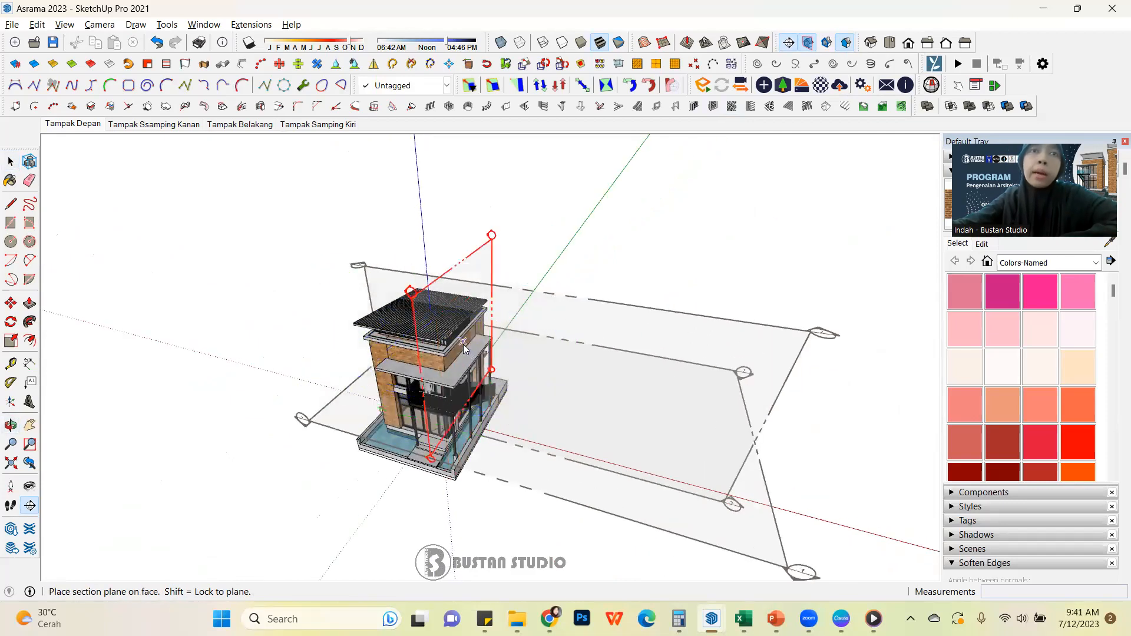
middle_drag(464, 349, 427, 351)
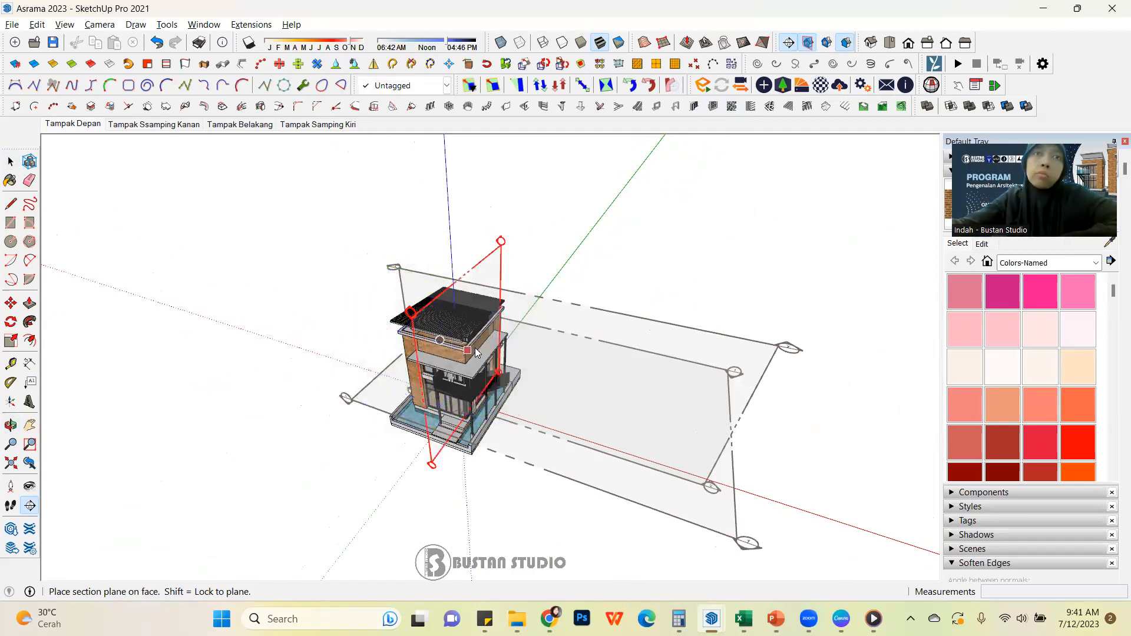
middle_drag(589, 336, 396, 425)
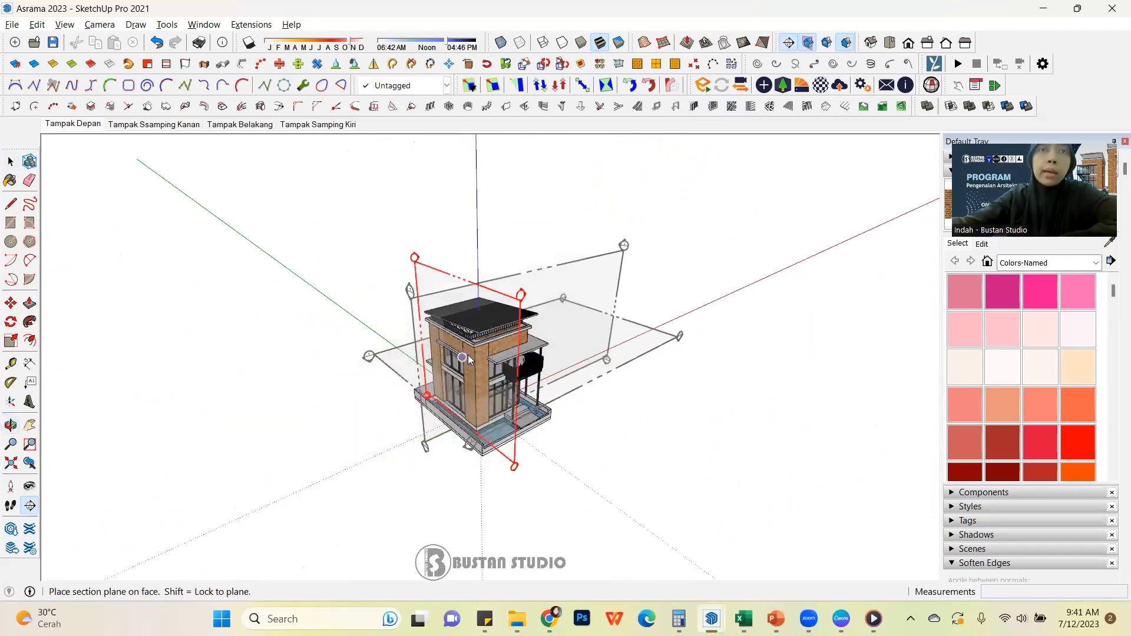
scroll(469, 356, up, 5)
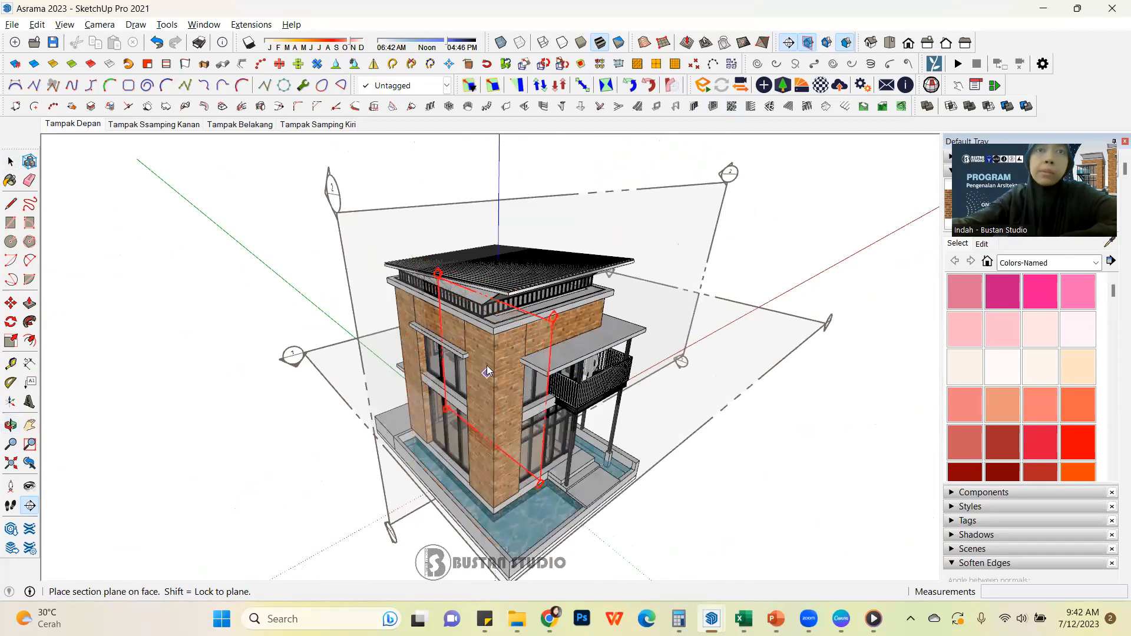
click(489, 352)
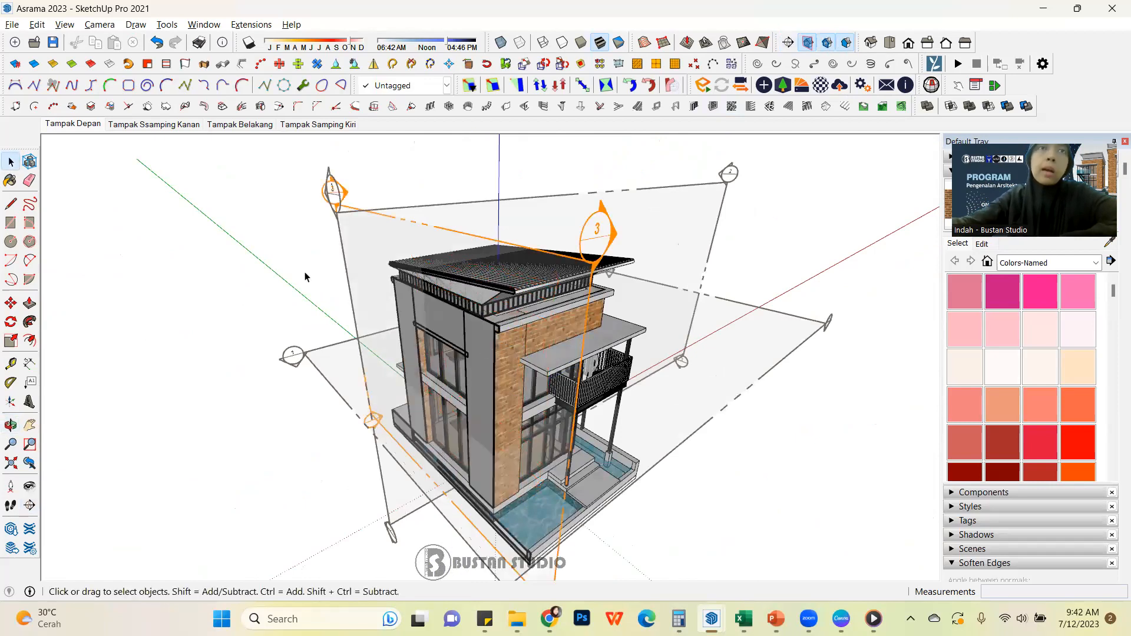
Select the new section plane and move it about 375 cm into the building along the red axis to cut through the interior
scroll(305, 277, down, 3)
scroll(496, 321, down, 2)
middle_drag(496, 321, 492, 255)
scroll(489, 353, up, 2)
scroll(489, 355, up, 4)
click(489, 242)
scroll(419, 214, down, 5)
middle_drag(419, 214, 439, 247)
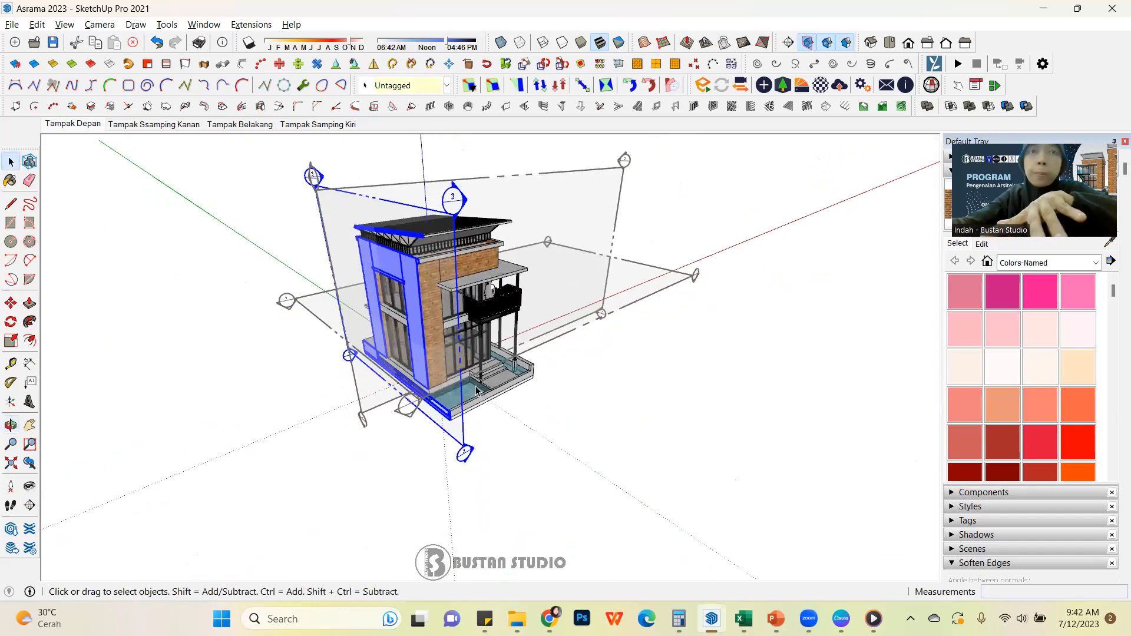
key(m)
click(494, 464)
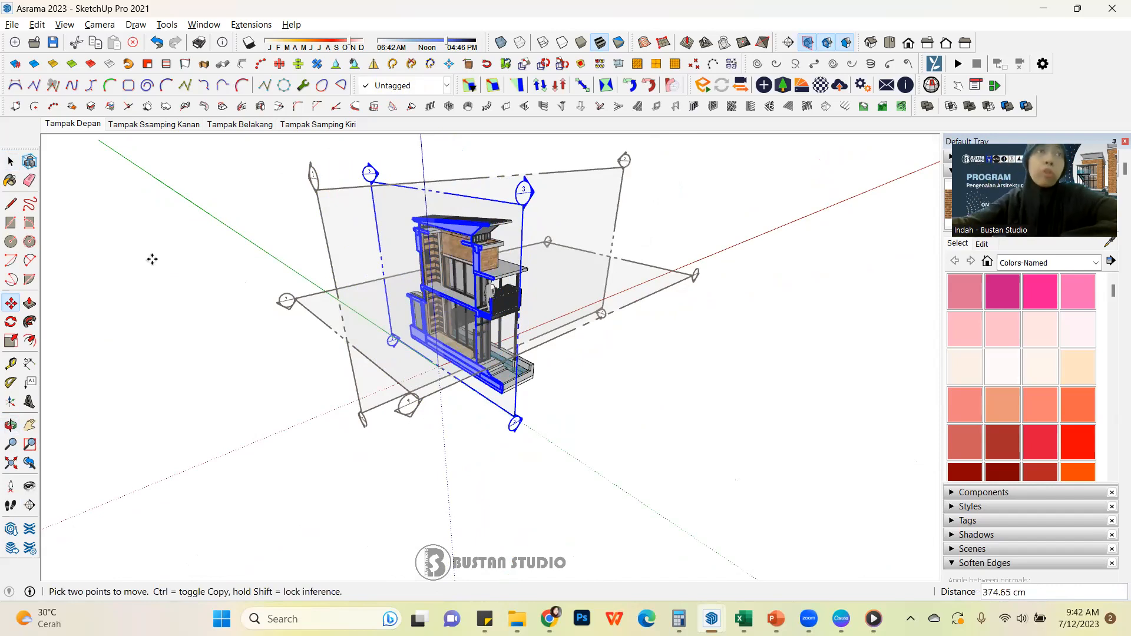
Reverse the cutting direction of the section plane perpendicular to the red axis and check the result around the building
click(10, 167)
scroll(498, 269, up, 3)
middle_drag(507, 265, 575, 327)
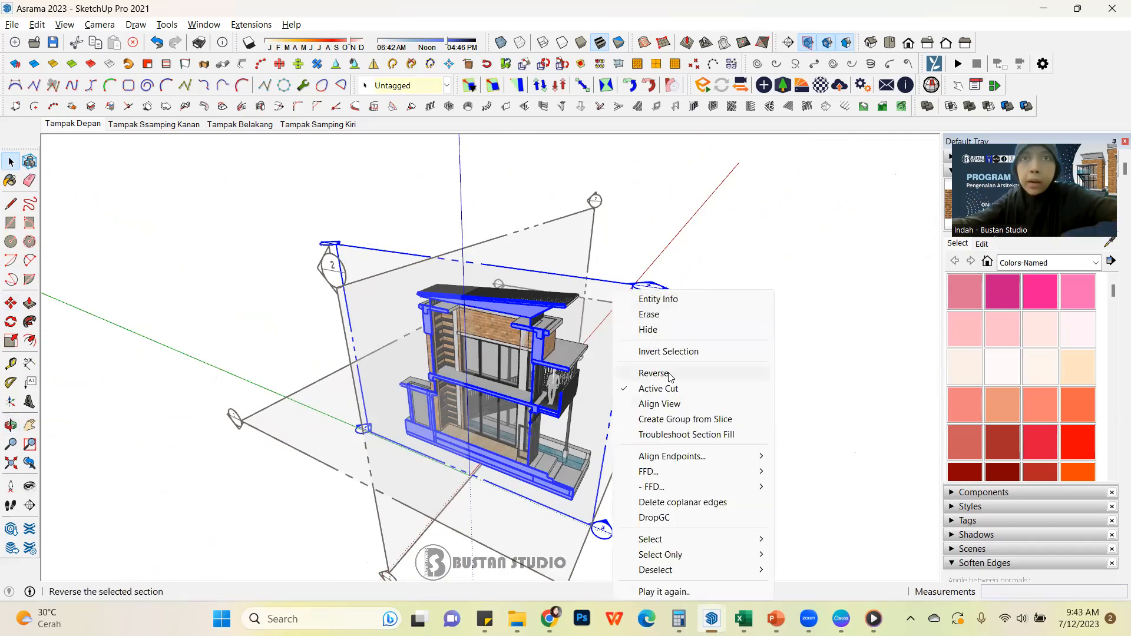
click(700, 377)
middle_drag(678, 377, 268, 296)
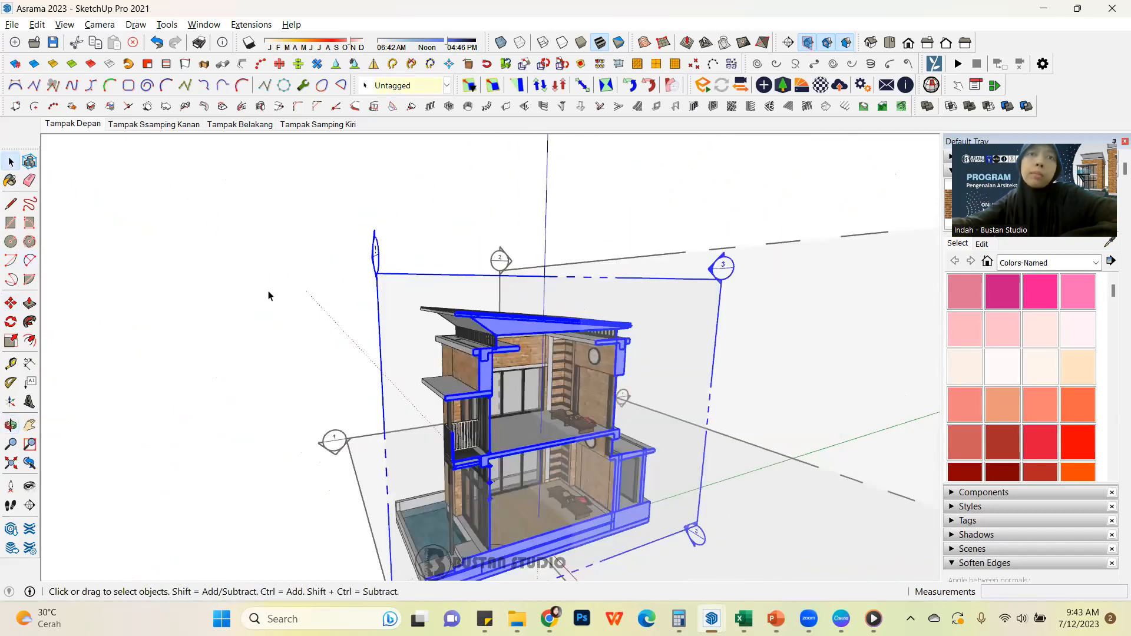
scroll(347, 305, down, 3)
middle_drag(346, 304, 672, 450)
scroll(603, 420, up, 3)
middle_drag(503, 376, 737, 291)
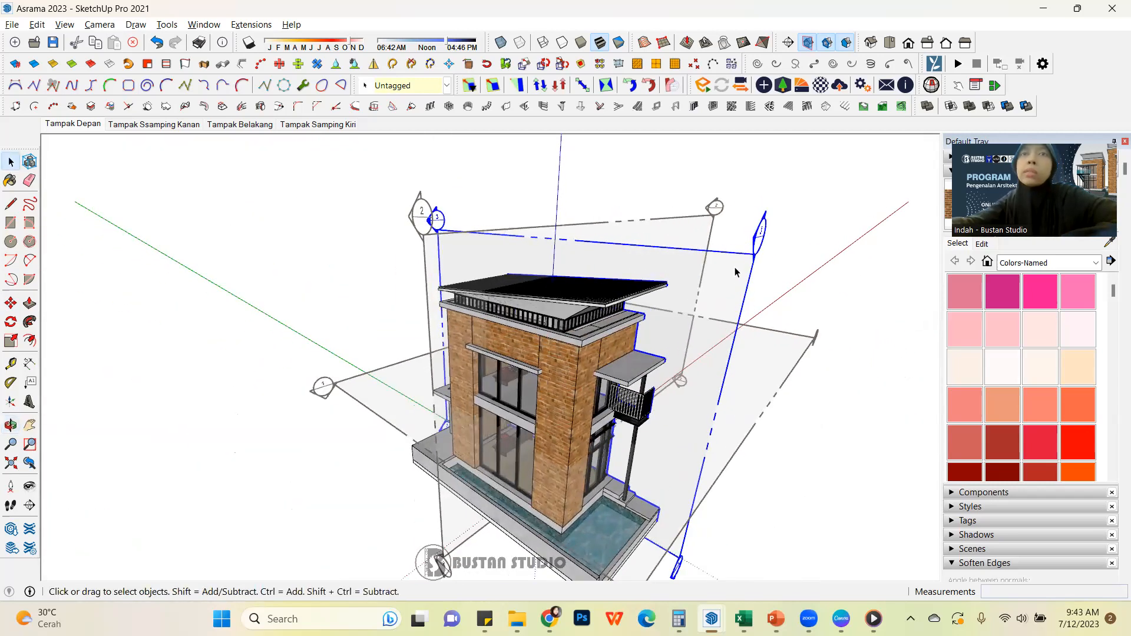
Flip the same section plane's cutting direction back to face the staircase side
right_click(736, 271)
click(777, 352)
middle_drag(808, 353, 549, 358)
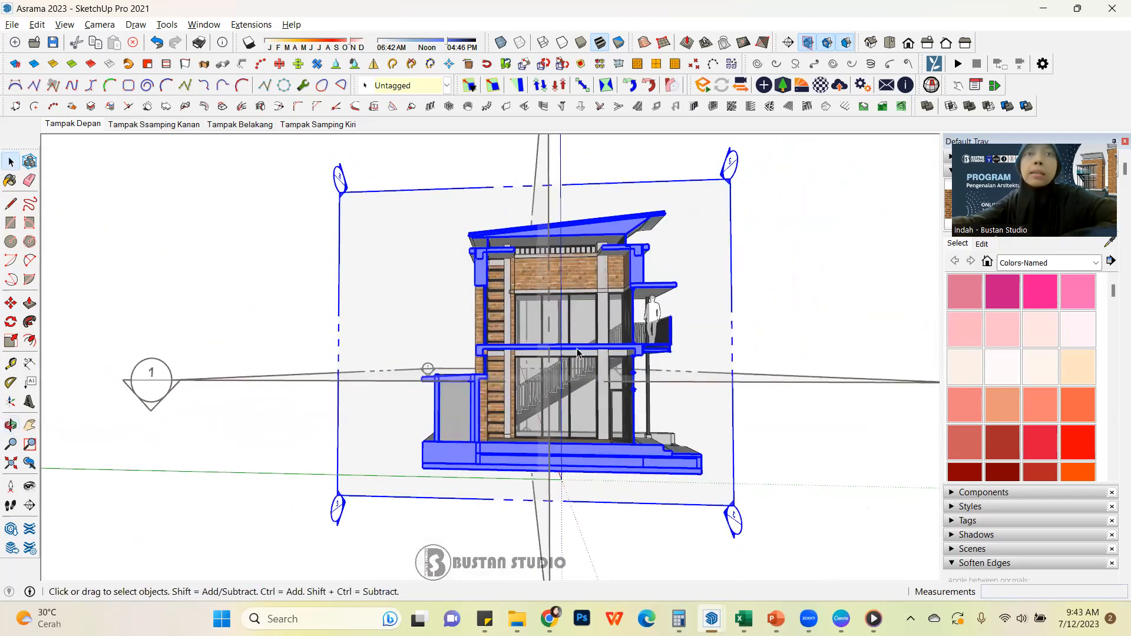
scroll(560, 320, down, 3)
middle_drag(639, 285, 603, 343)
Make the section plane running parallel to the red axis the active cut and review the sliced building
click(641, 259)
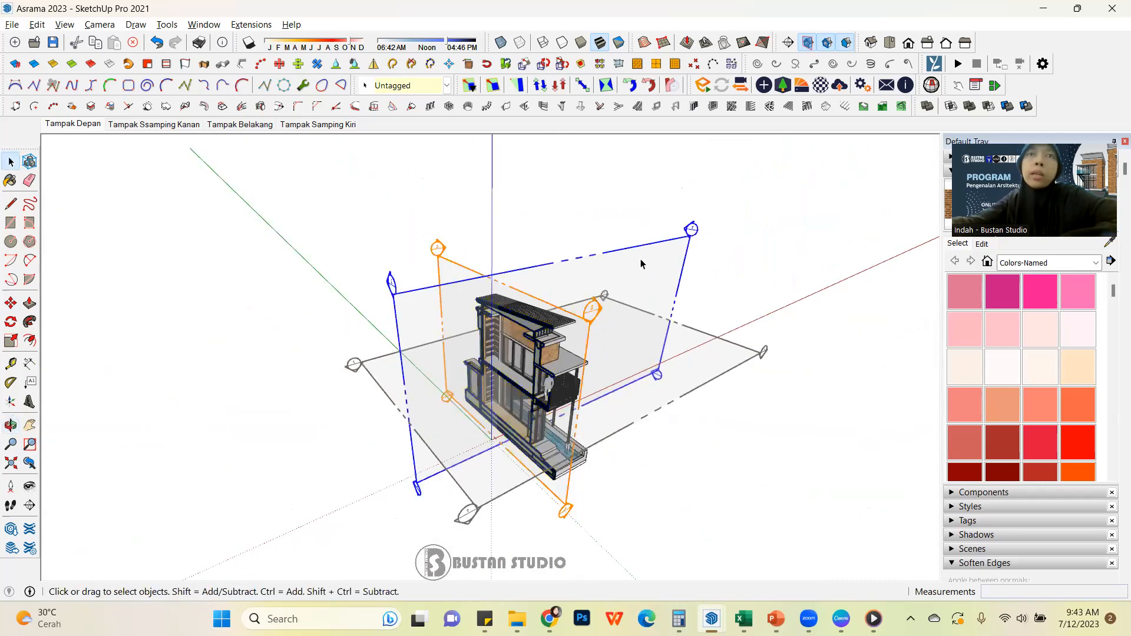
scroll(578, 321, up, 3)
middle_drag(579, 323, 495, 485)
middle_drag(517, 365, 615, 305)
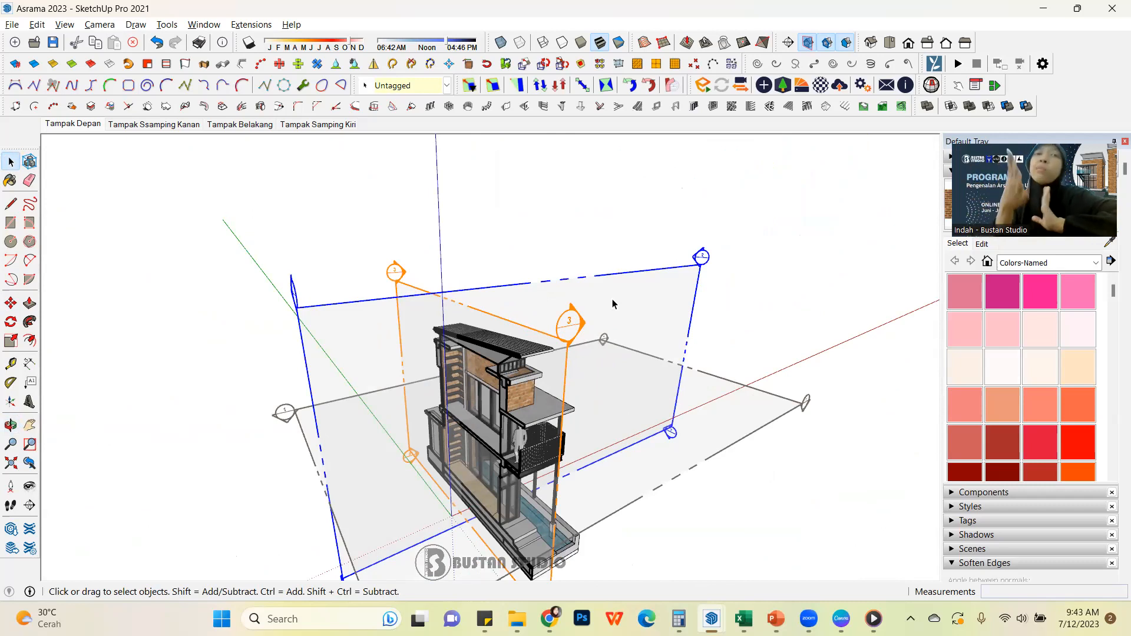
right_click(635, 274)
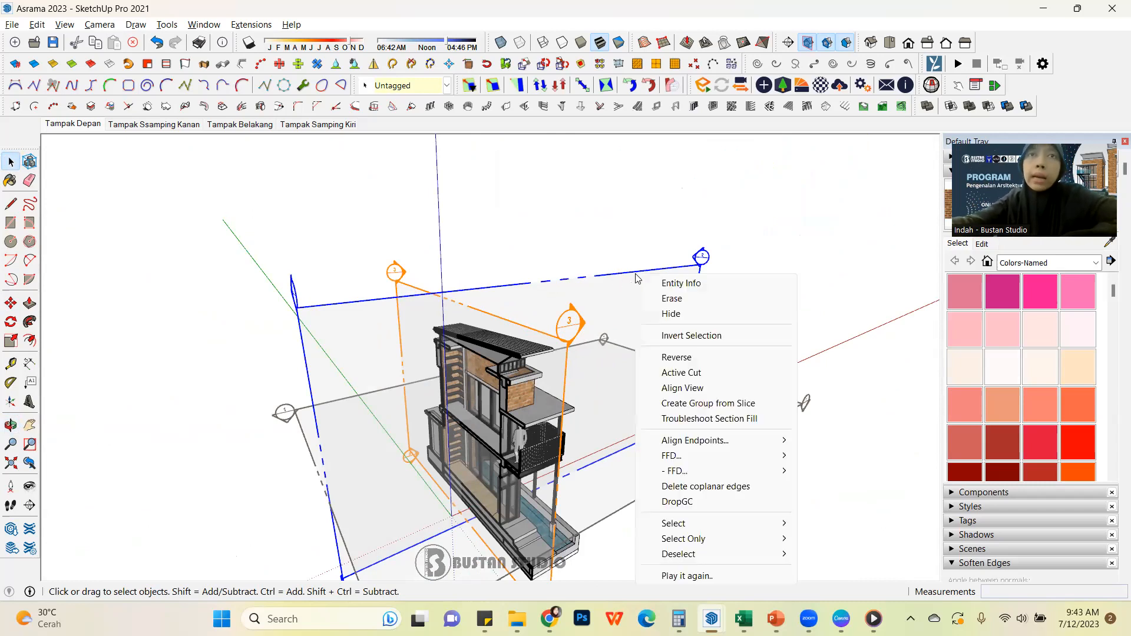
click(682, 373)
middle_drag(579, 428, 613, 397)
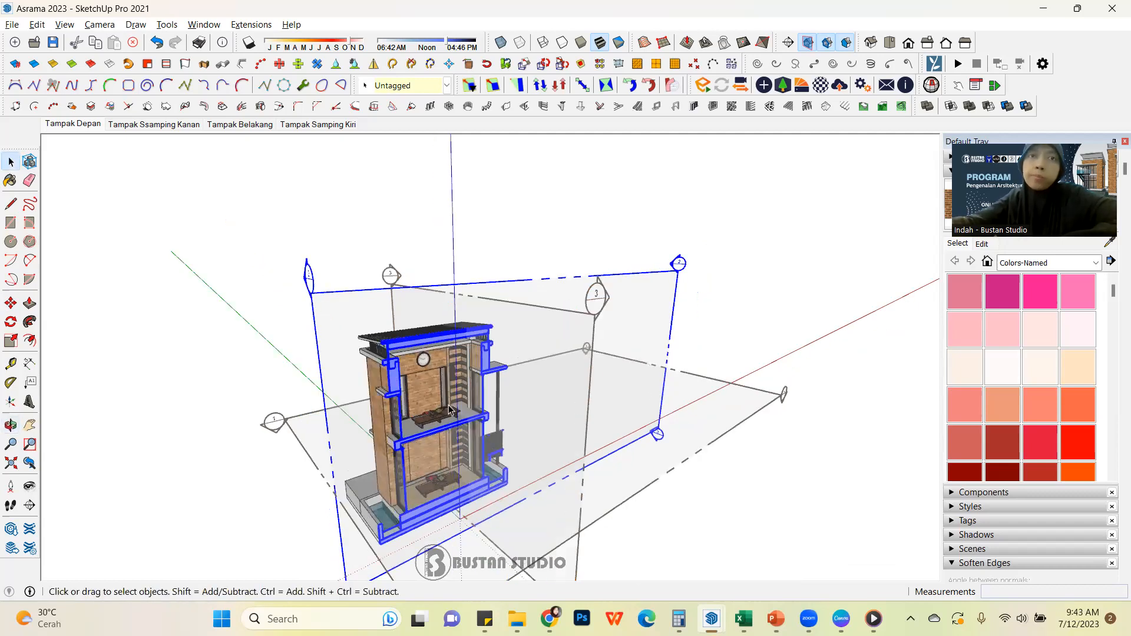
click(816, 289)
scroll(518, 358, down, 4)
middle_drag(518, 361, 795, 318)
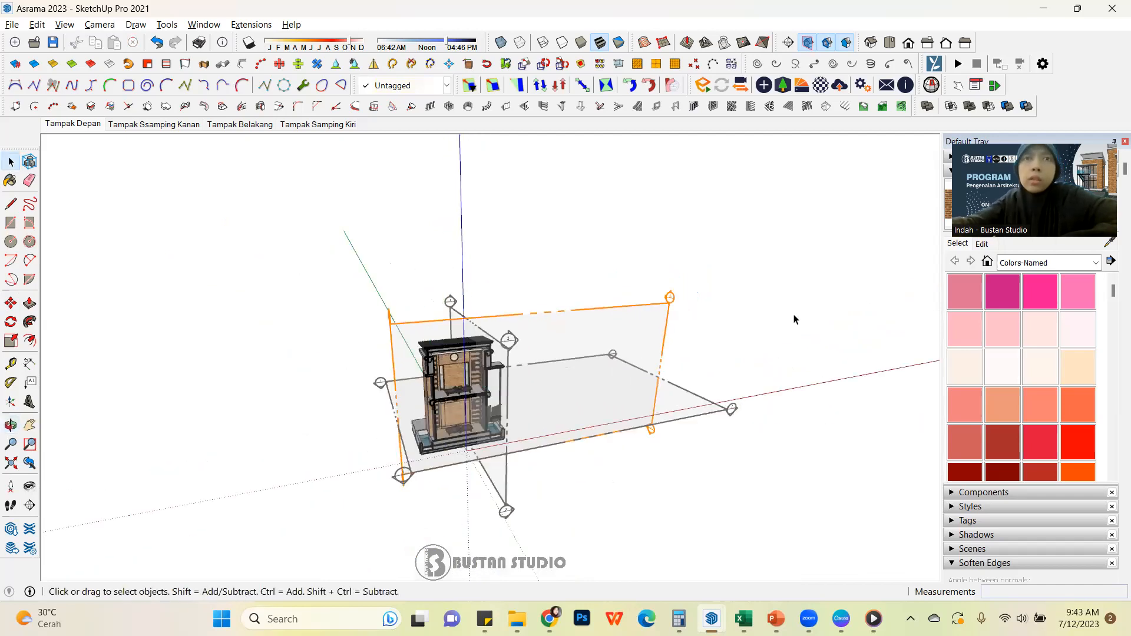
Show hidden geometry and delete the leftover hidden objects on the ground beside the building
click(64, 25)
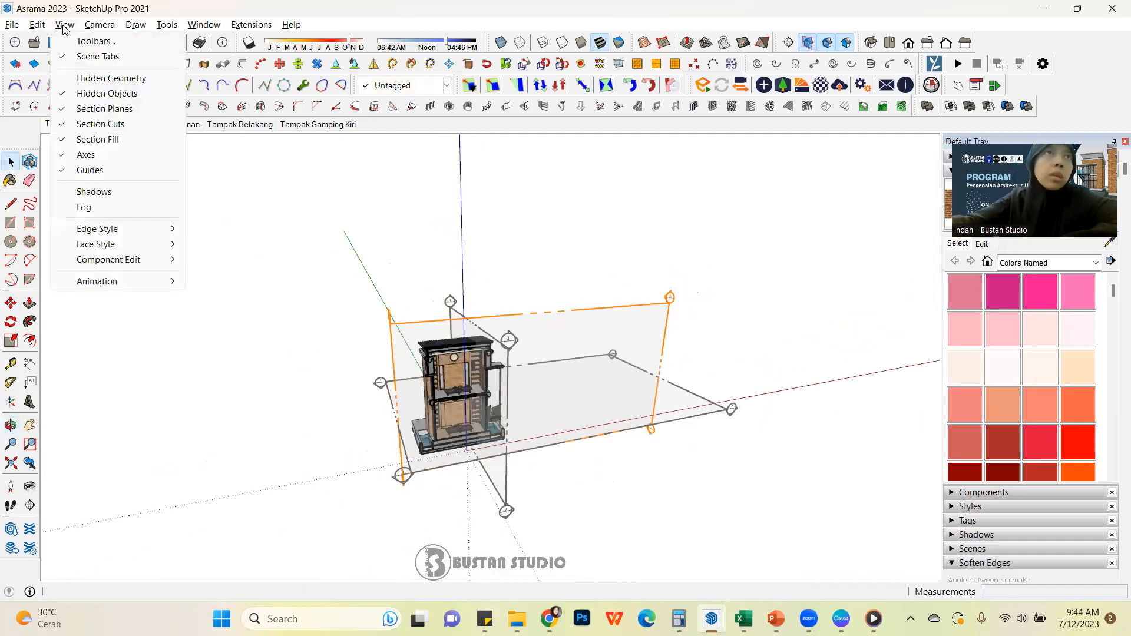
click(103, 78)
middle_drag(550, 359, 548, 382)
drag(563, 361, 757, 498)
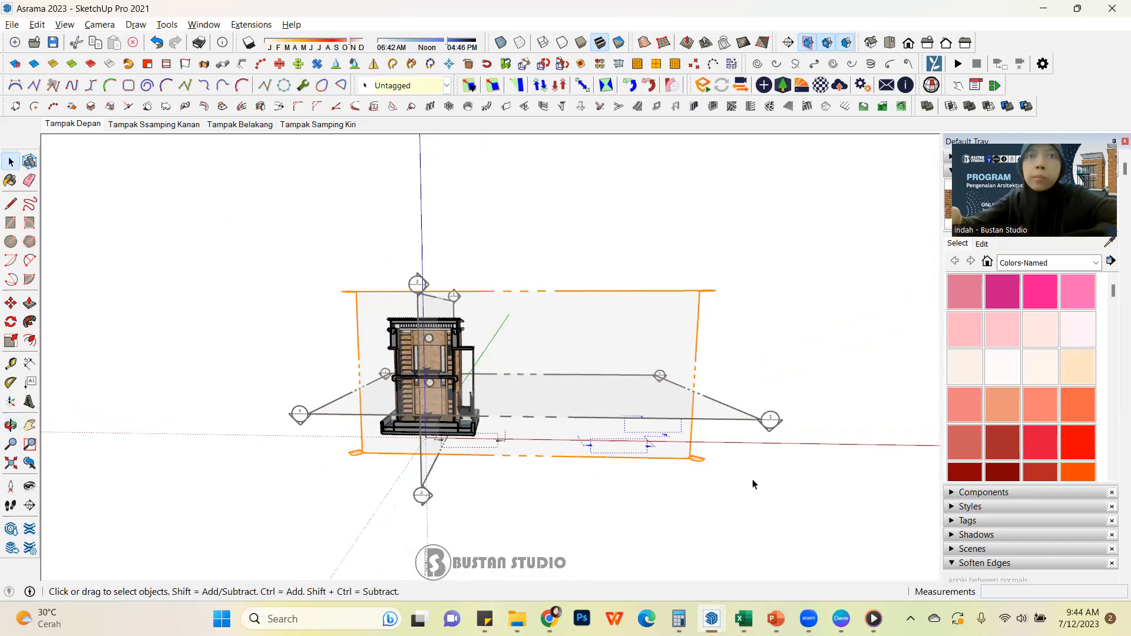
key(Delete)
middle_drag(476, 465, 366, 523)
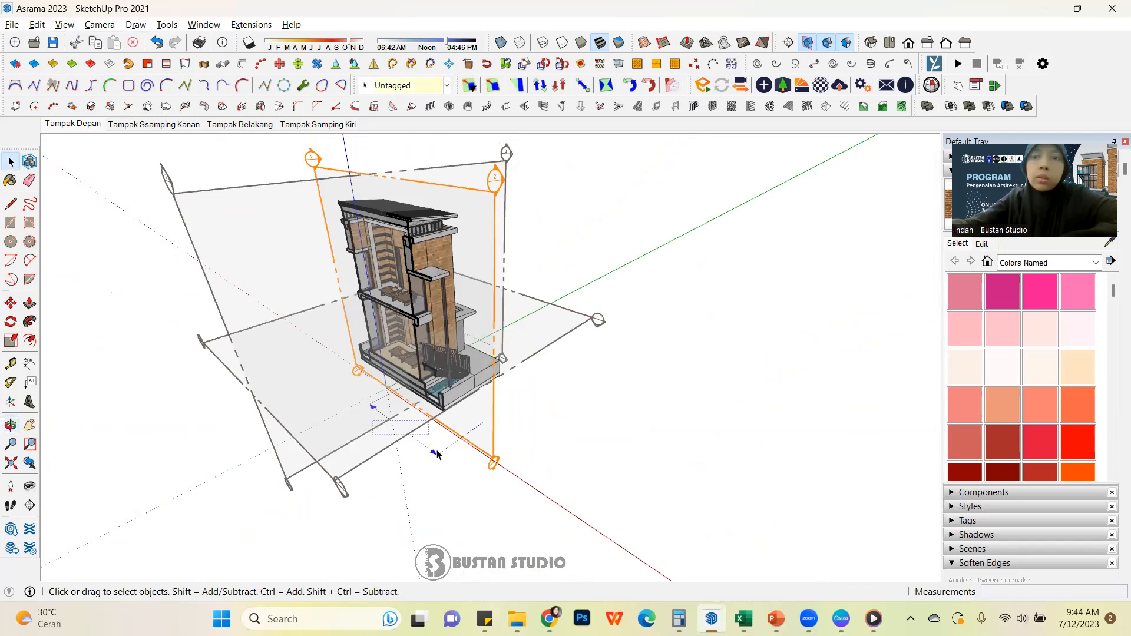
key(Delete)
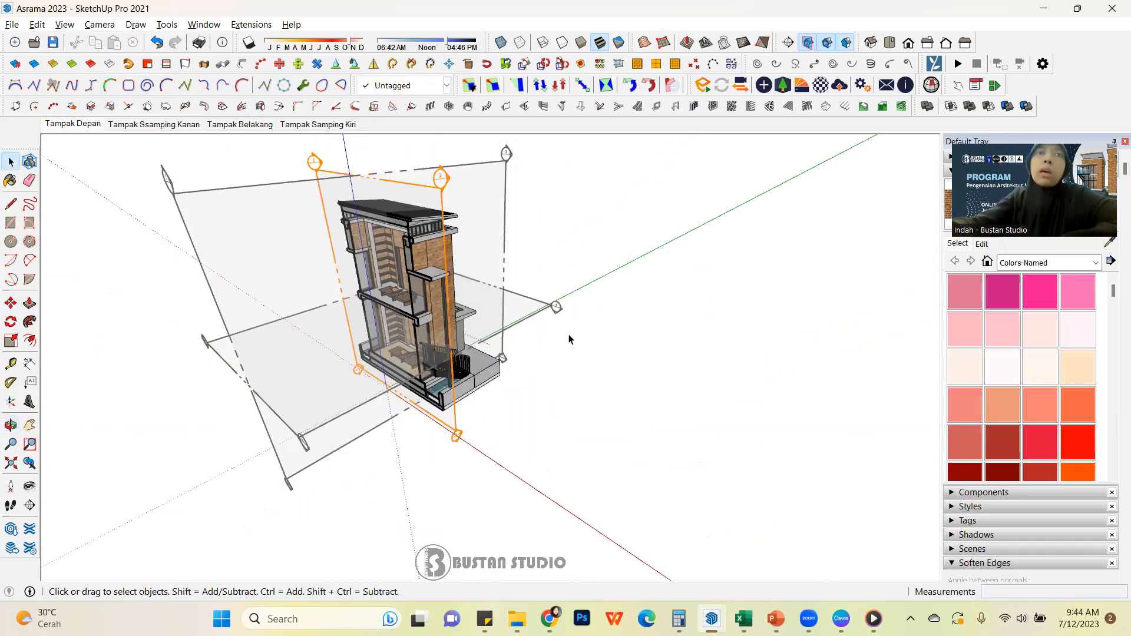
Examine the cut building from several angles, including the upper-floor interior with its shelves, table and brick wall
scroll(543, 334, down, 2)
mouse_move(543, 334)
middle_down()
mouse_move(278, 358)
mouse_move(399, 199)
mouse_move(408, 150)
mouse_move(791, 293)
mouse_move(544, 357)
middle_up()
scroll(544, 353, down, 1)
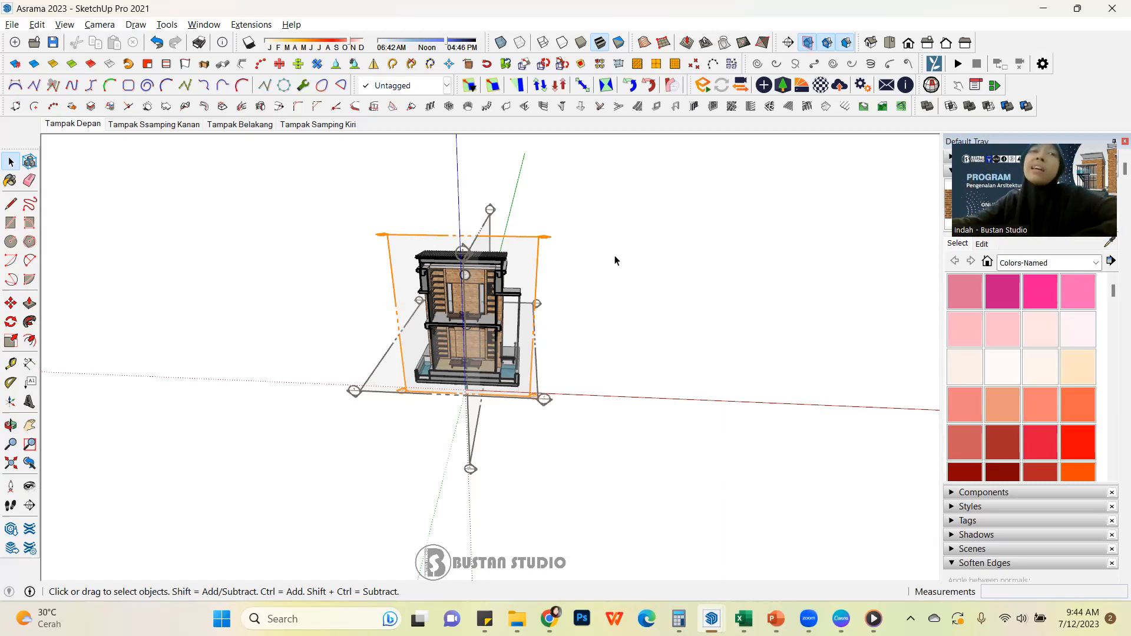
middle_drag(659, 252, 586, 196)
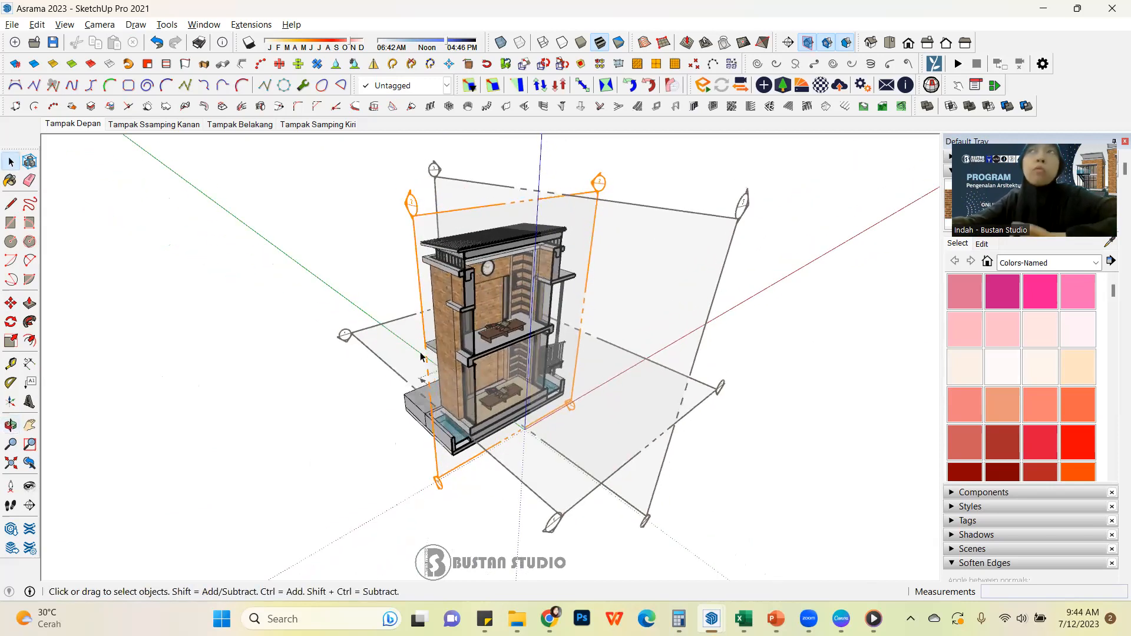
scroll(420, 355, down, 2)
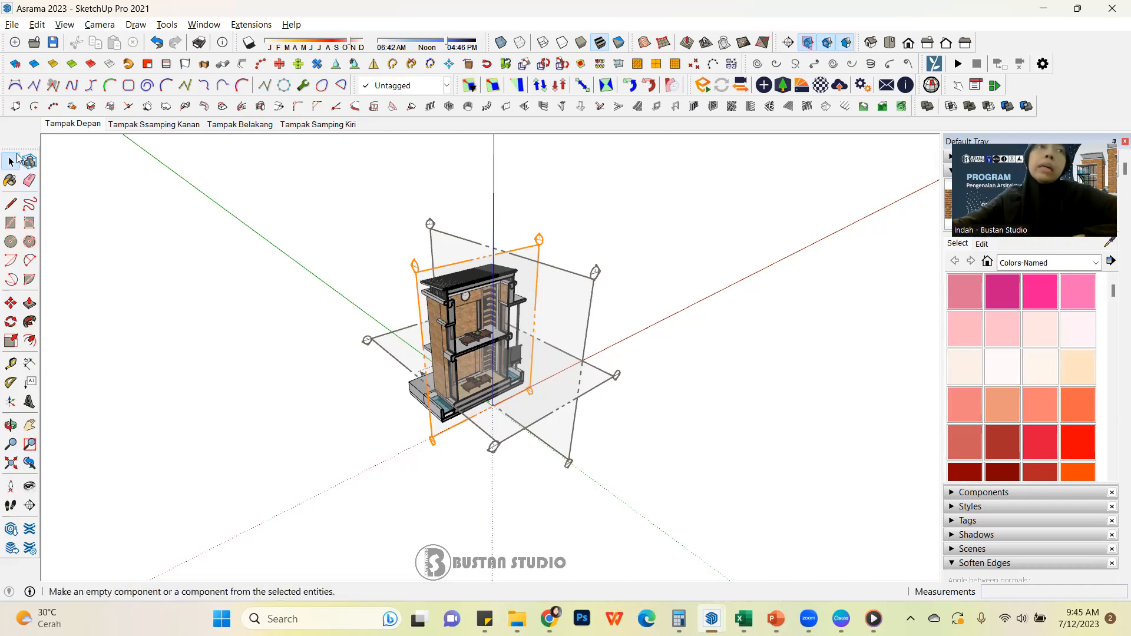
middle_drag(690, 318, 442, 374)
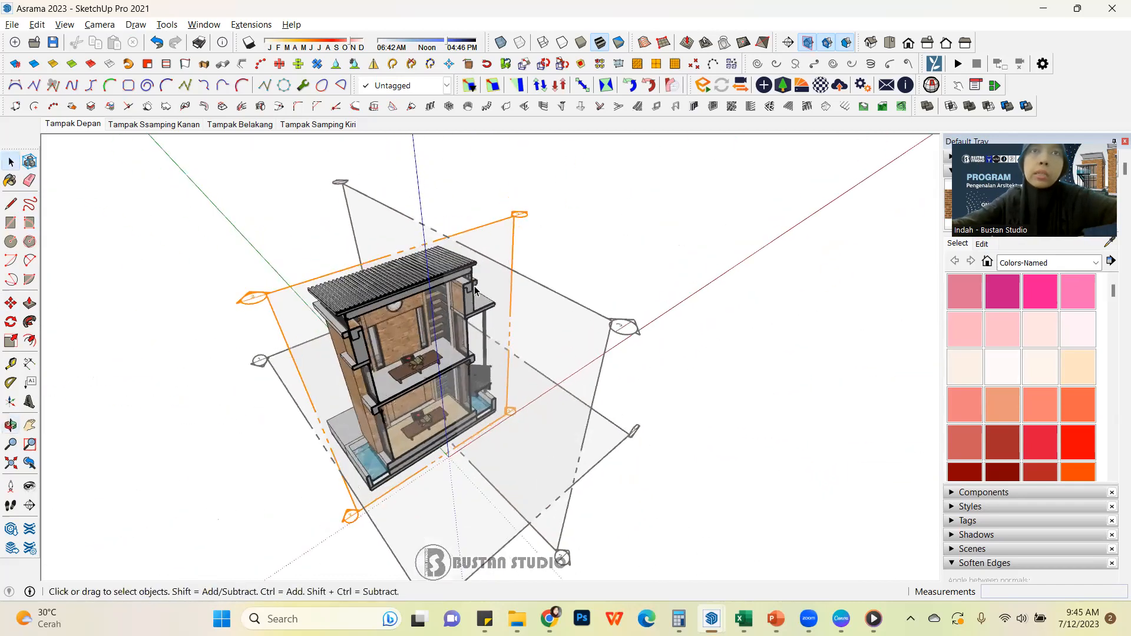
scroll(505, 263, up, 4)
middle_drag(505, 263, 524, 255)
scroll(603, 359, down, 3)
mouse_move(604, 360)
middle_down()
mouse_move(540, 365)
mouse_move(586, 365)
middle_up()
middle_drag(664, 374, 624, 412)
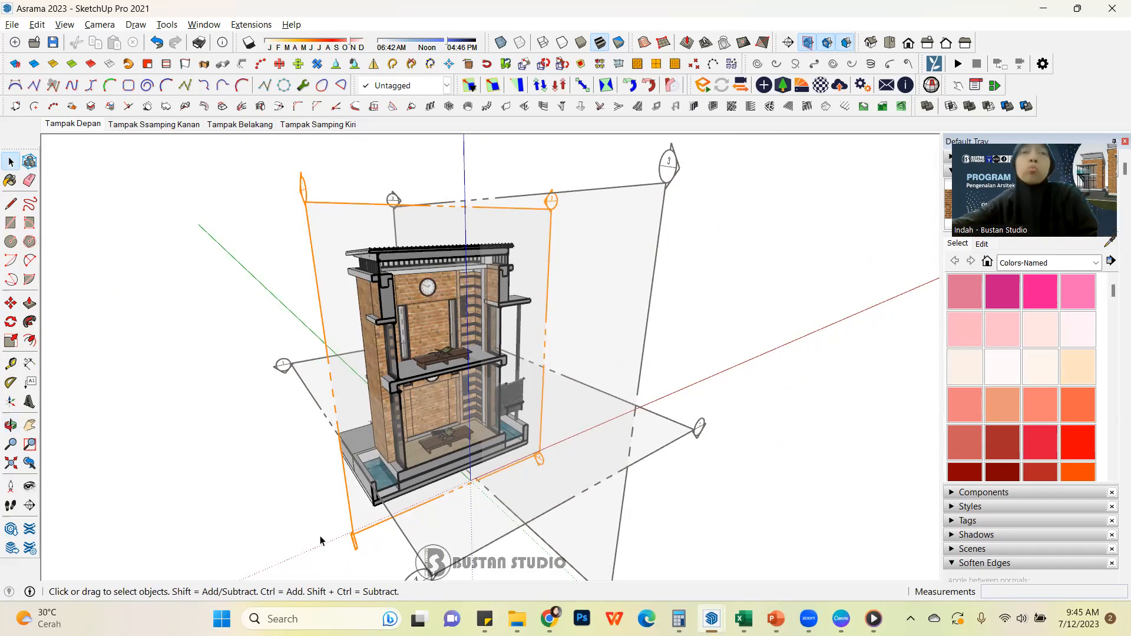
middle_drag(559, 450, 599, 412)
scroll(613, 381, up, 2)
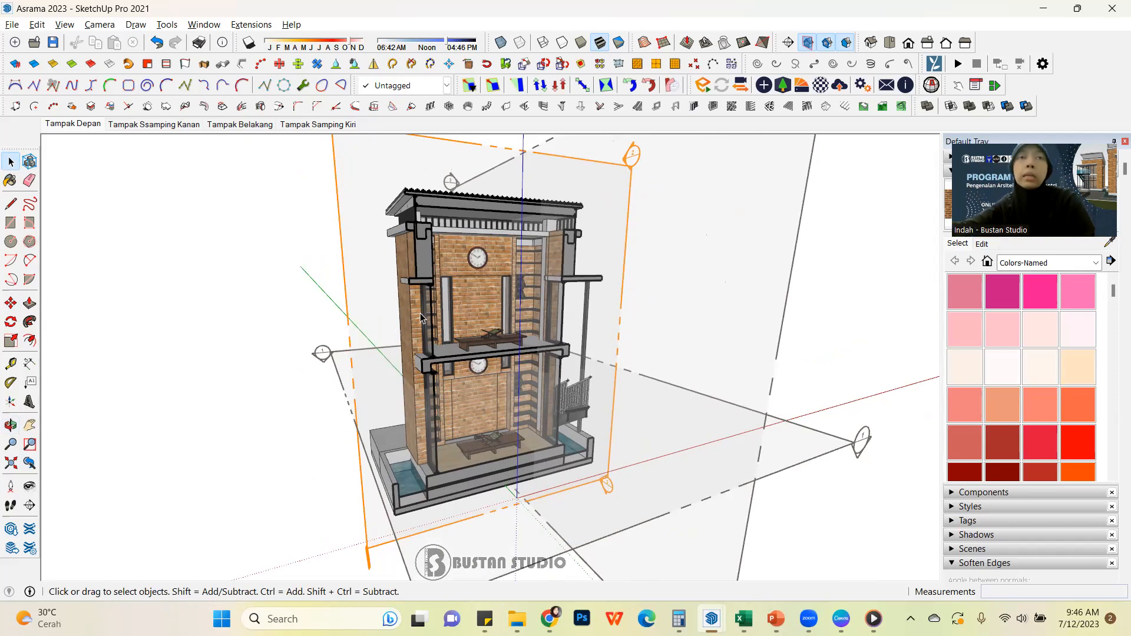
middle_drag(560, 301, 605, 334)
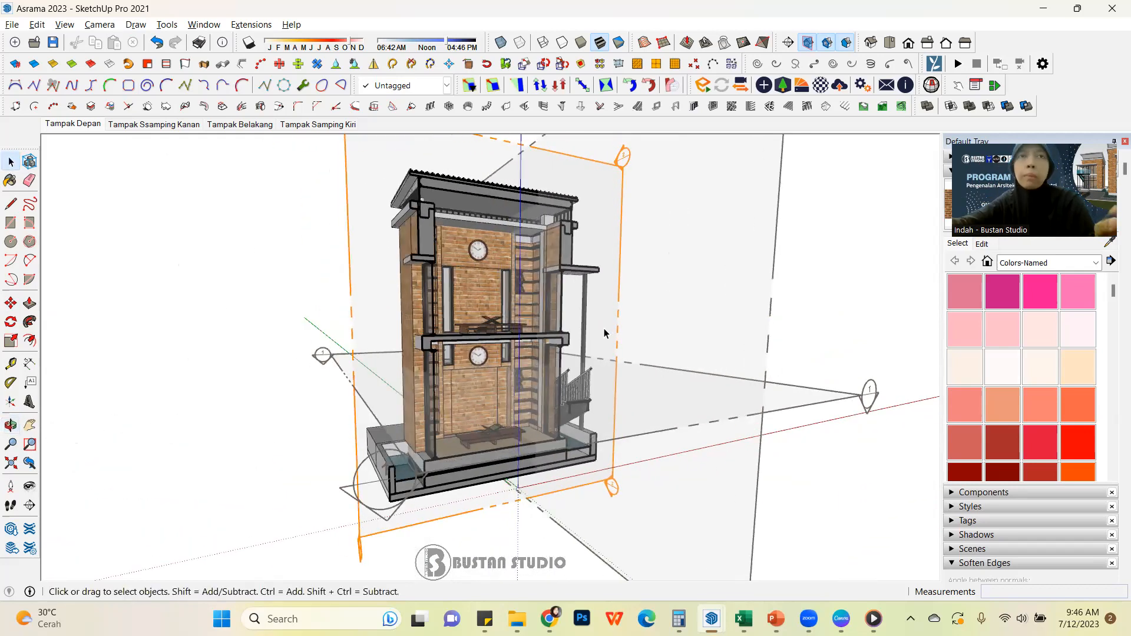
scroll(605, 334, up, 6)
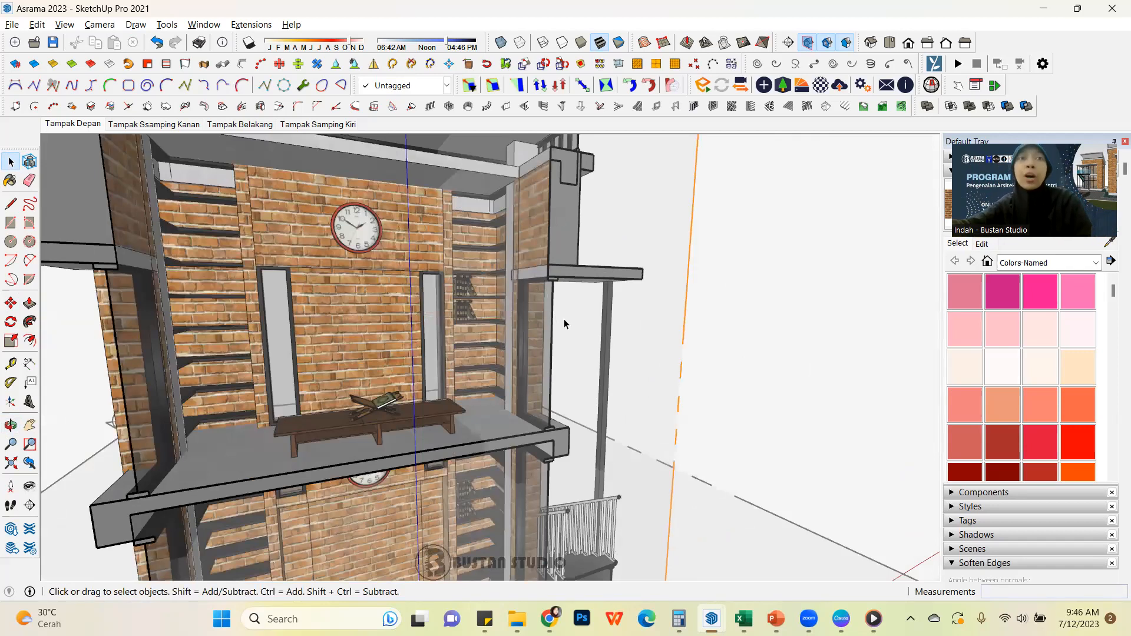
scroll(564, 319, down, 10)
middle_drag(575, 299, 348, 190)
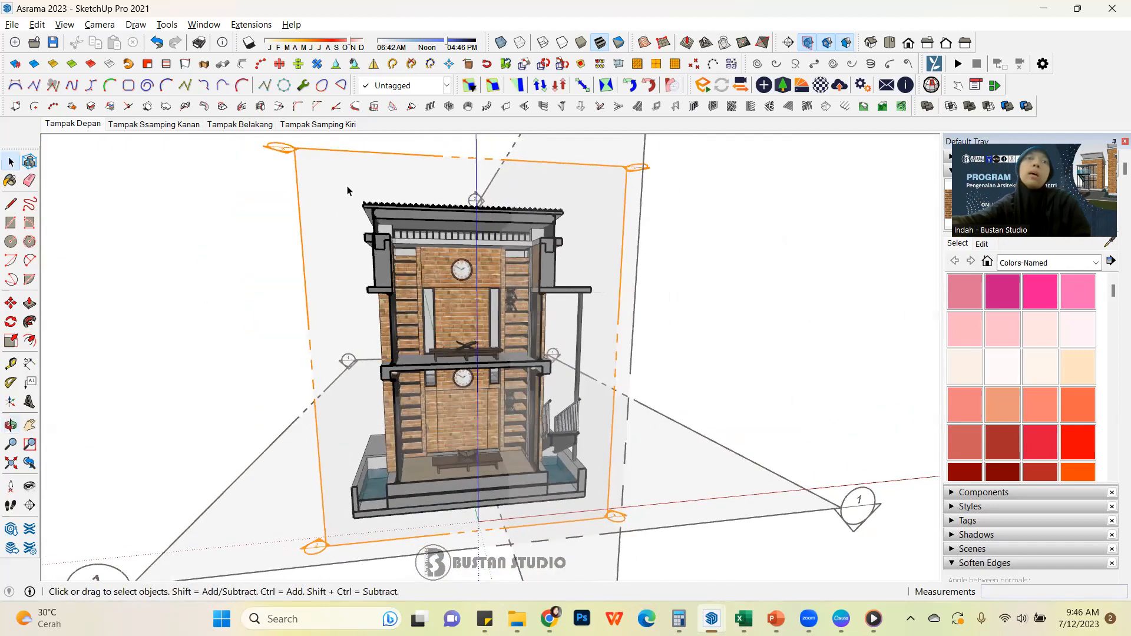
Align the view with the active section plane and switch the camera to parallel projection
key(ctrl+a)
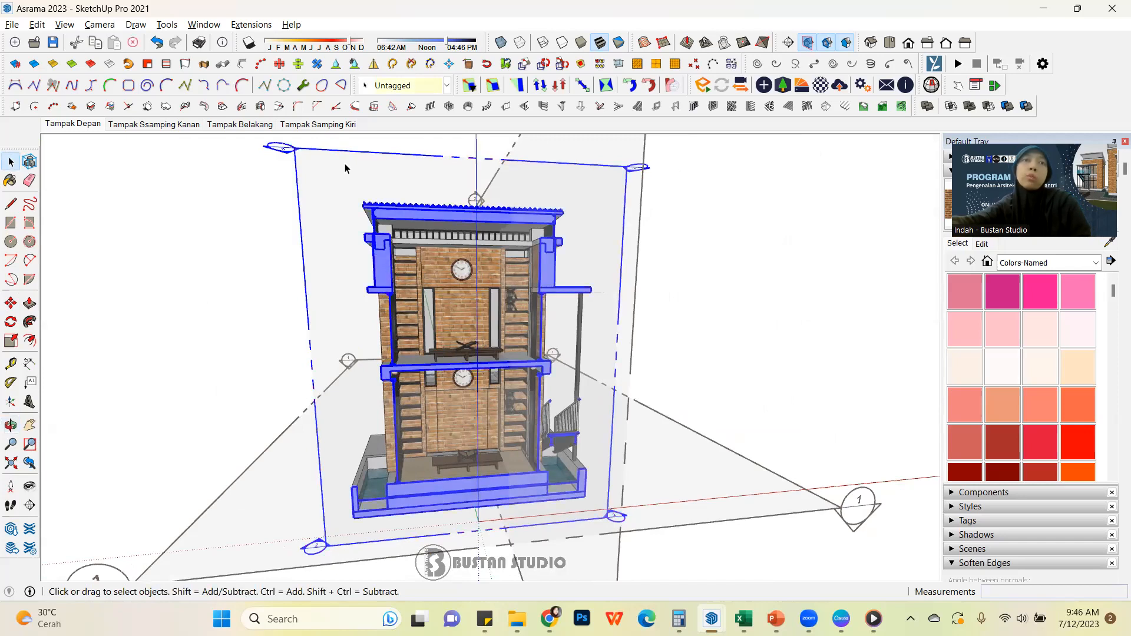
right_click(345, 168)
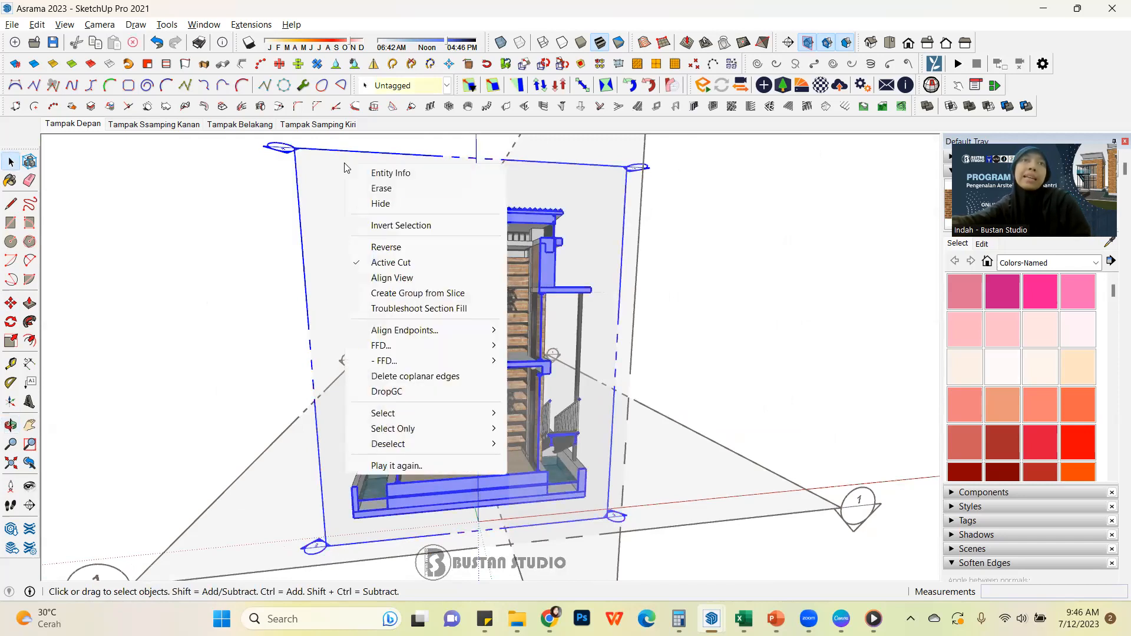
click(428, 282)
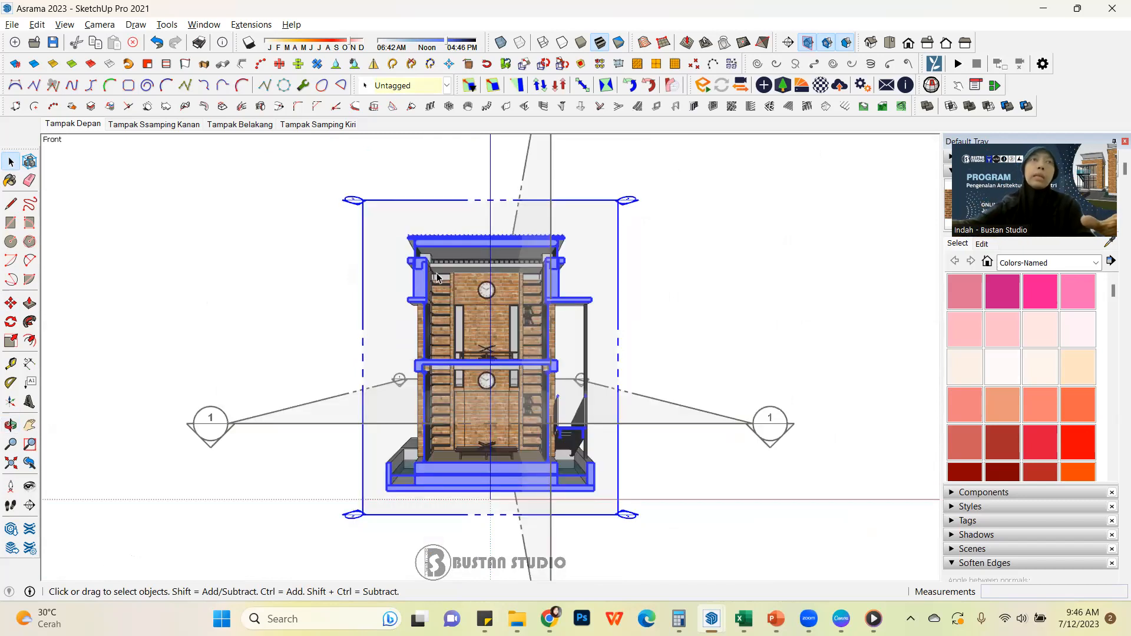
click(60, 25)
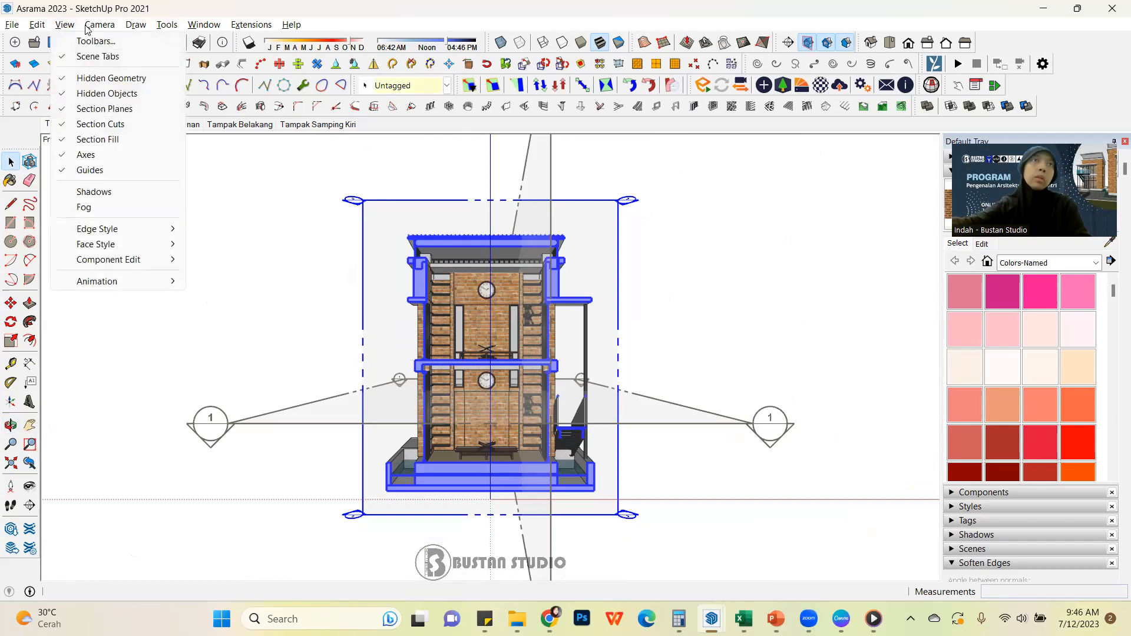
mouse_move(98, 30)
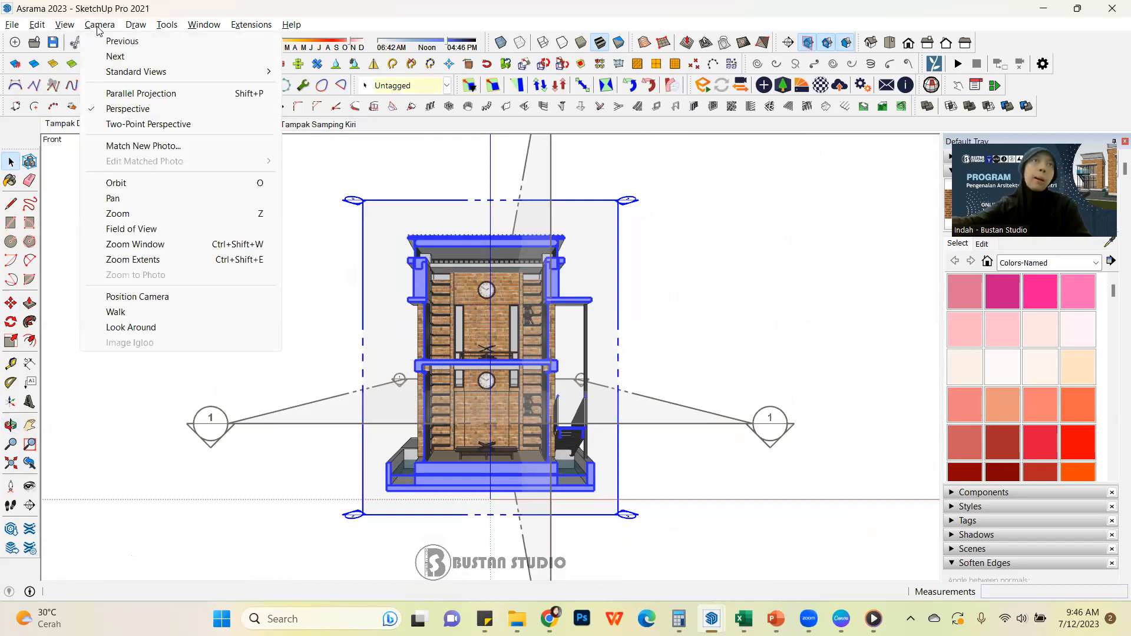
click(141, 94)
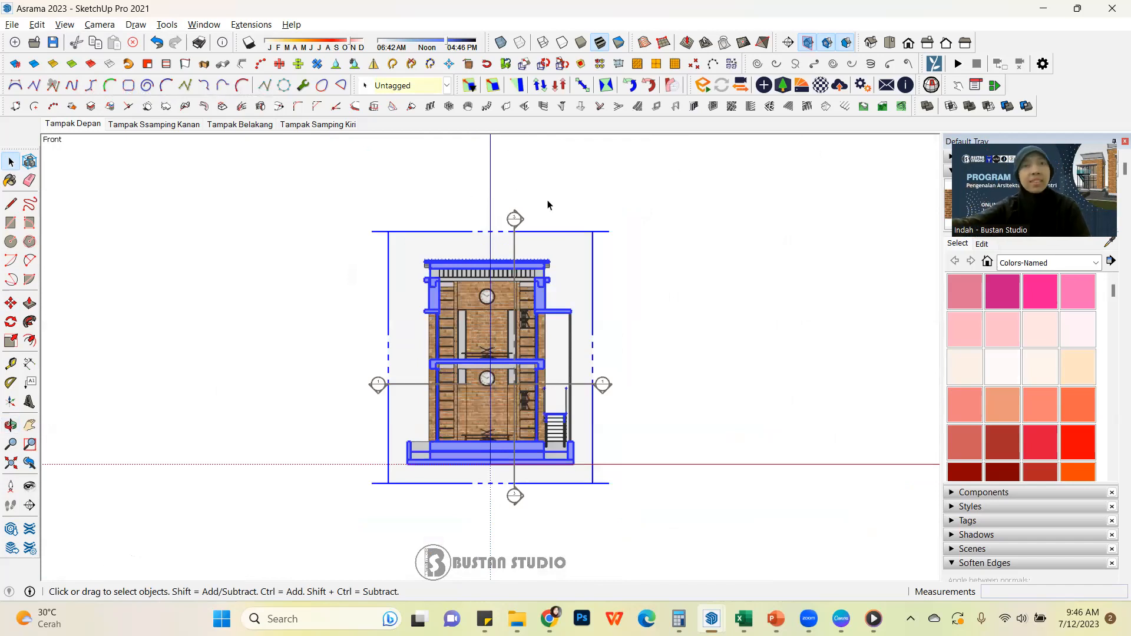
click(670, 228)
scroll(511, 382, up, 3)
scroll(536, 372, down, 1)
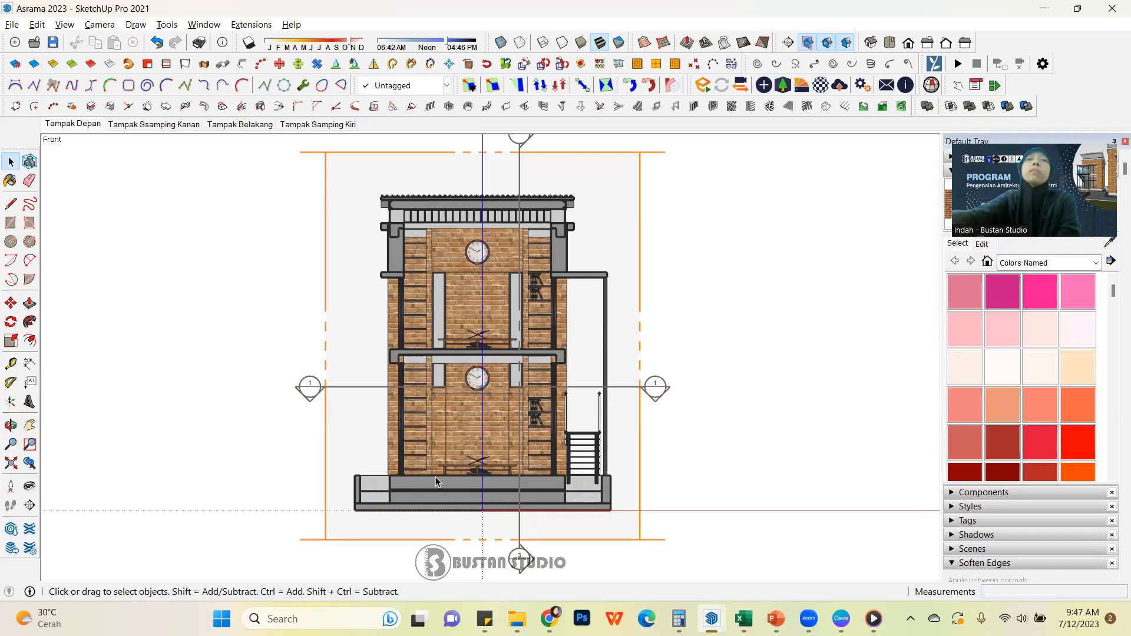
Hide the section planes and turn off the display of section cuts
scroll(447, 443, up, 2)
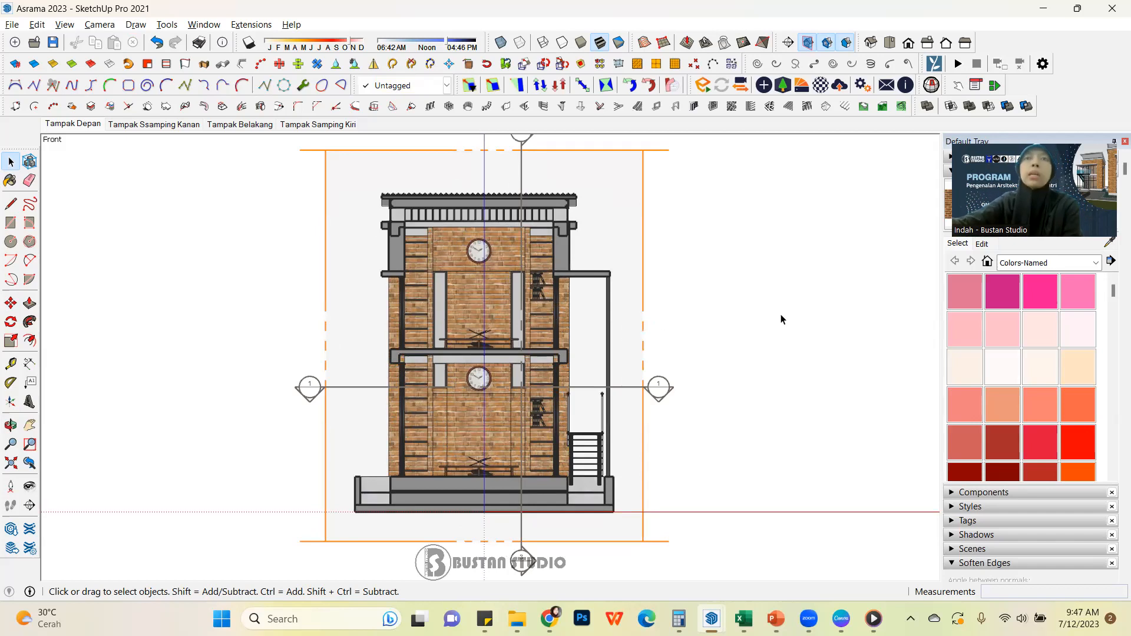
click(808, 43)
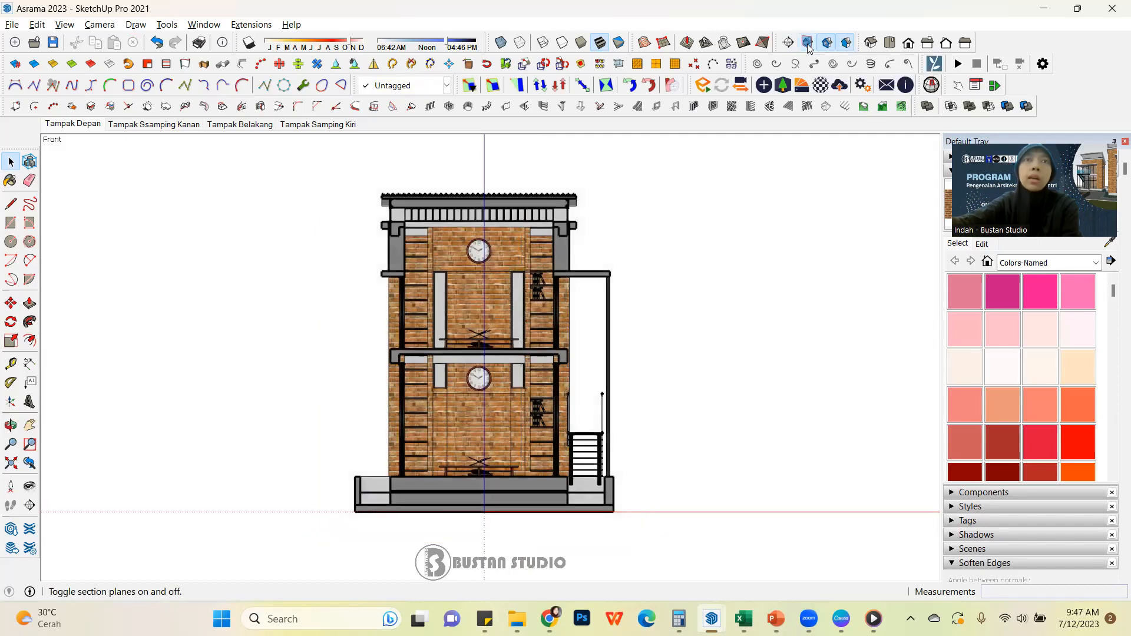
click(808, 43)
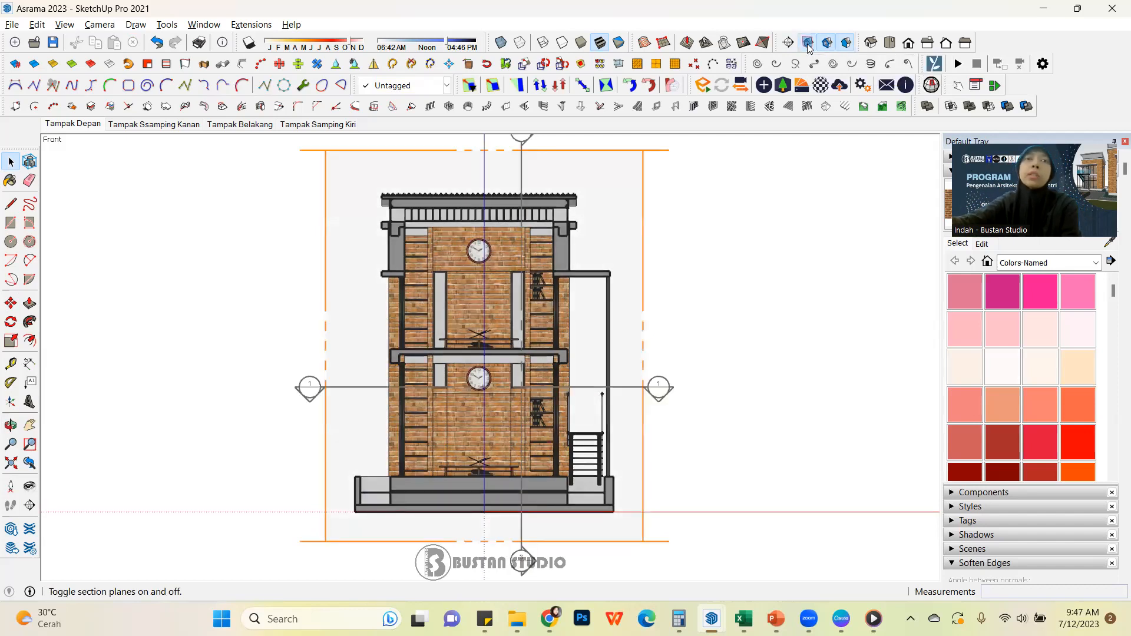
click(808, 43)
click(808, 43)
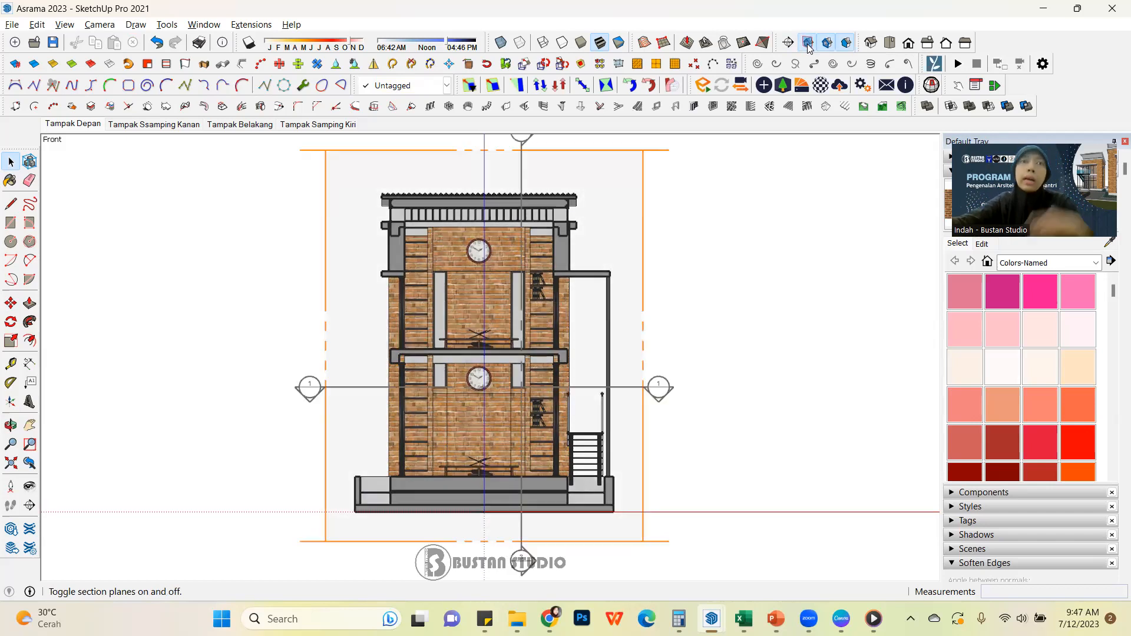
click(808, 43)
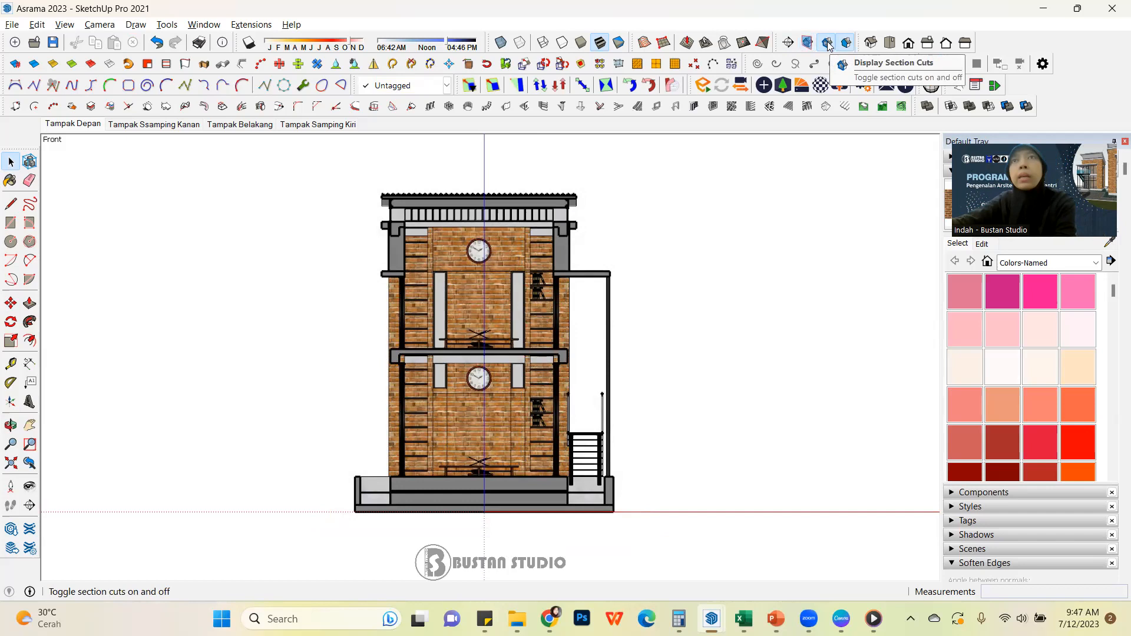
click(828, 45)
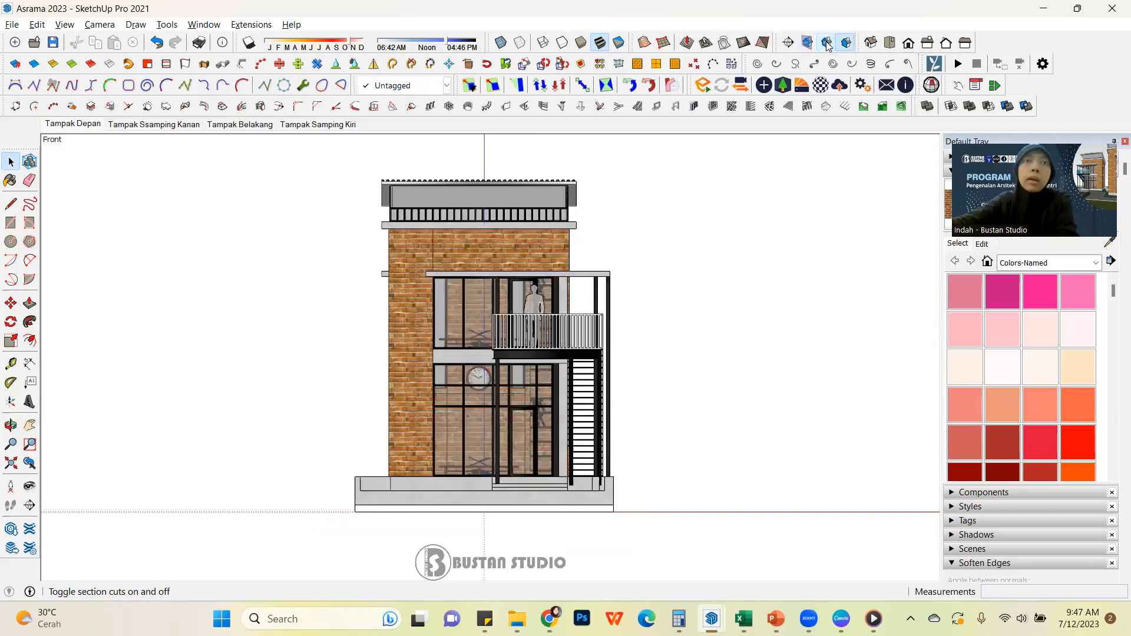
Compare the front view with and without section cuts, leaving the display of section cuts turned on
click(828, 45)
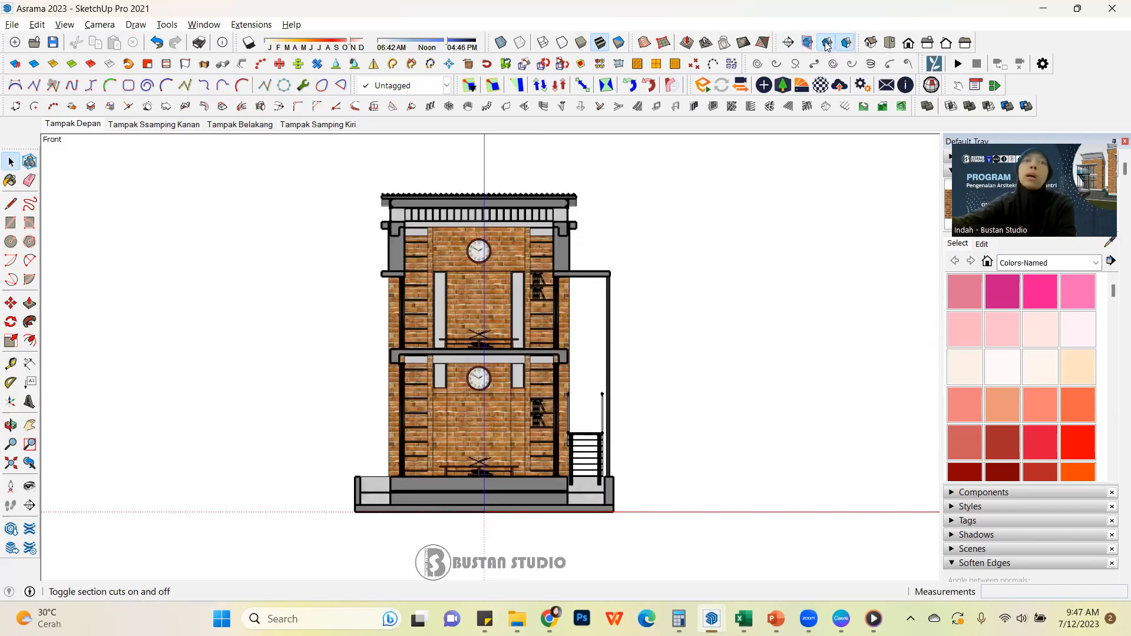
click(828, 45)
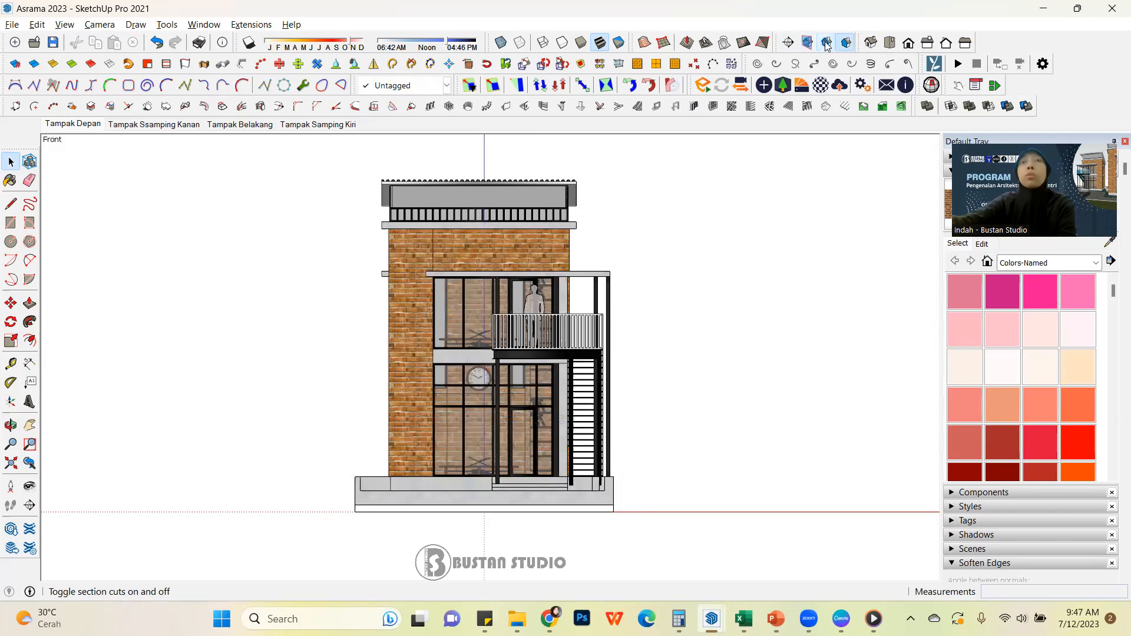
click(828, 44)
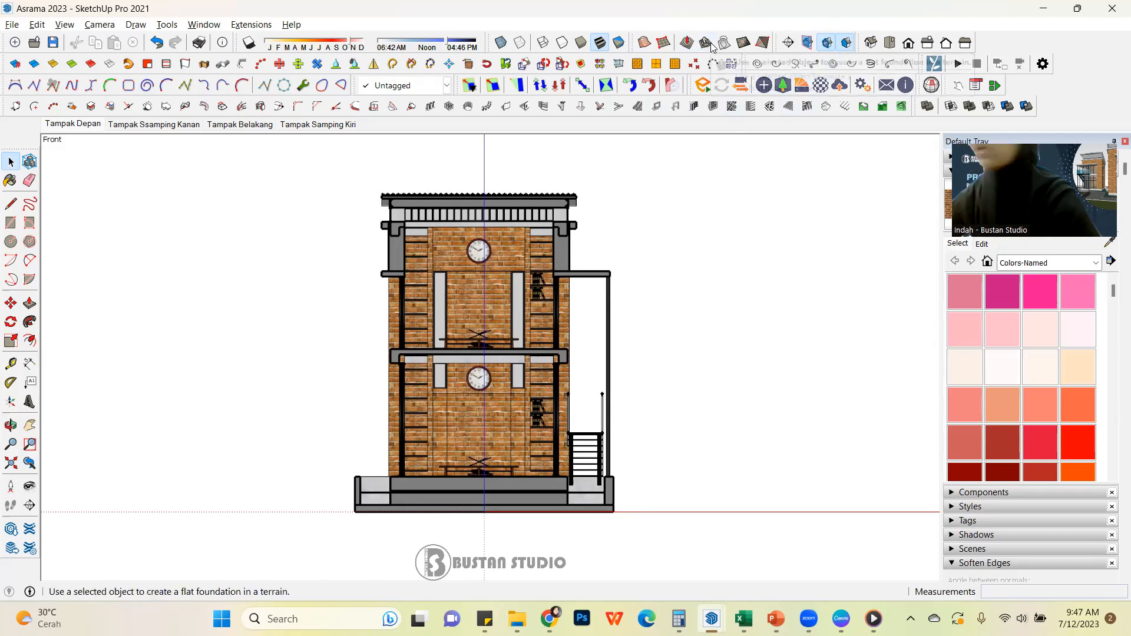
click(827, 43)
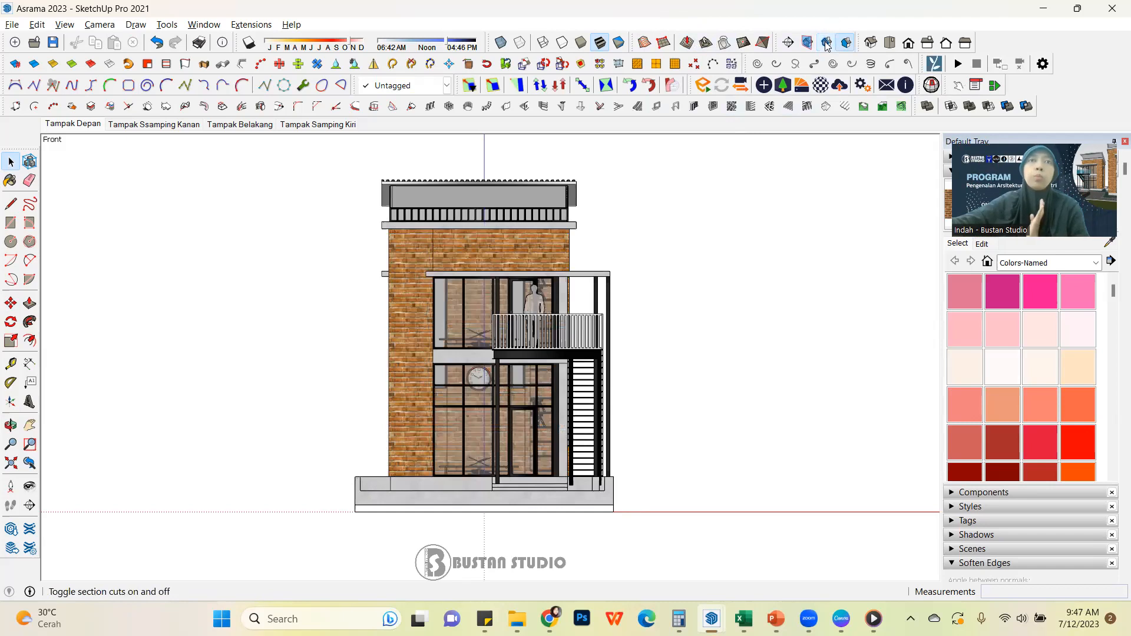
click(827, 45)
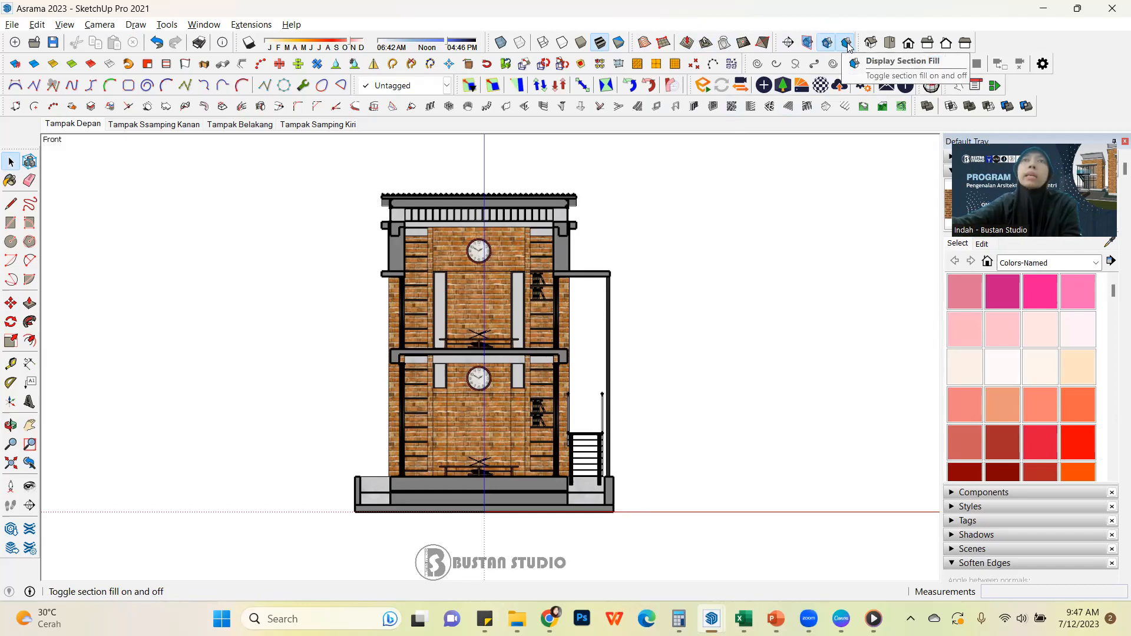
Compare the cut walls and slabs with section fill off and on, including a close view of the upper wall and canopy
click(847, 45)
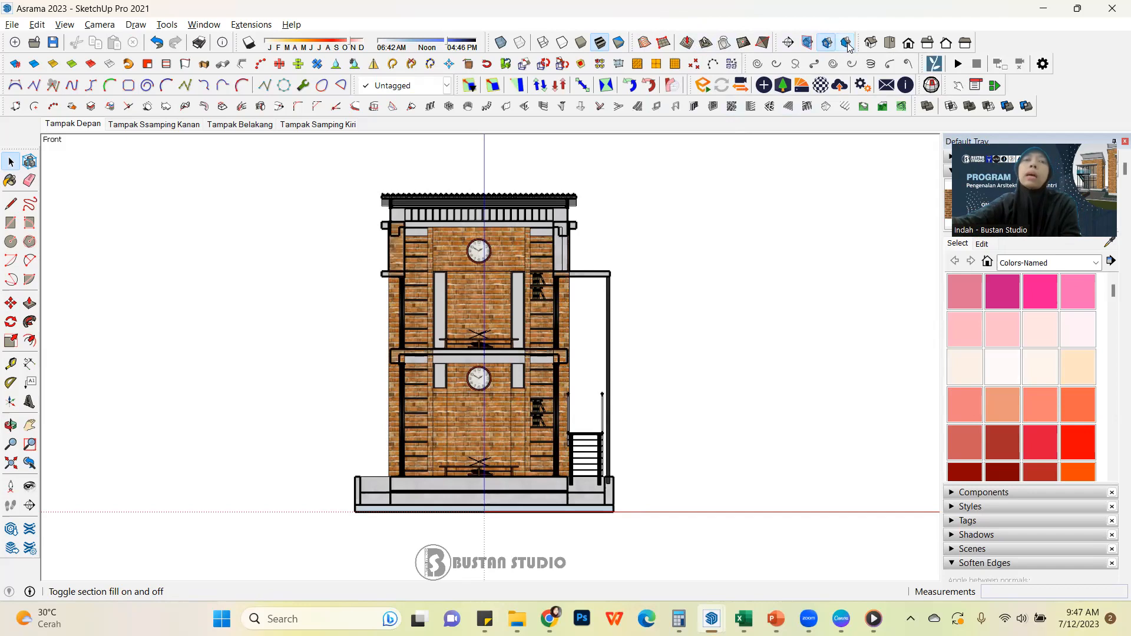
click(847, 45)
click(848, 45)
click(847, 45)
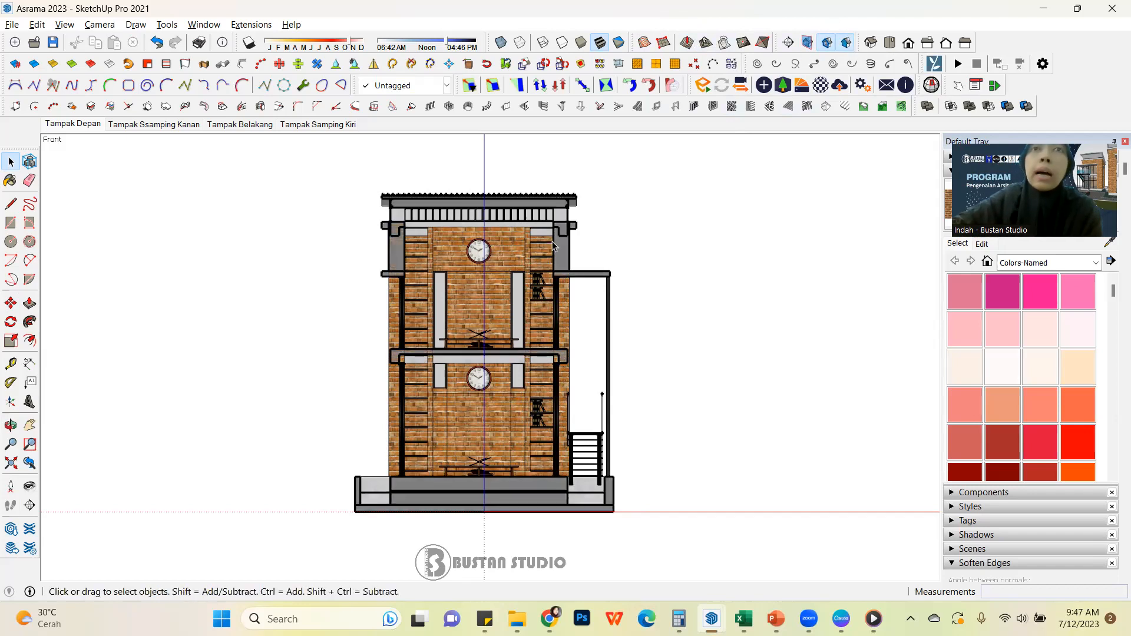
scroll(557, 242, up, 5)
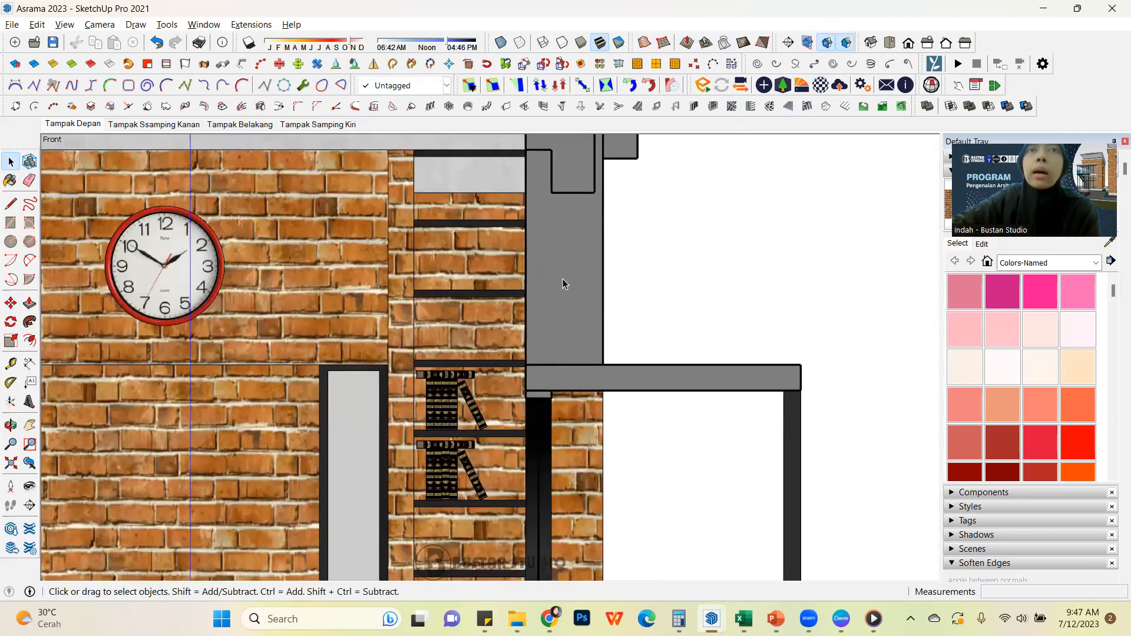
click(847, 45)
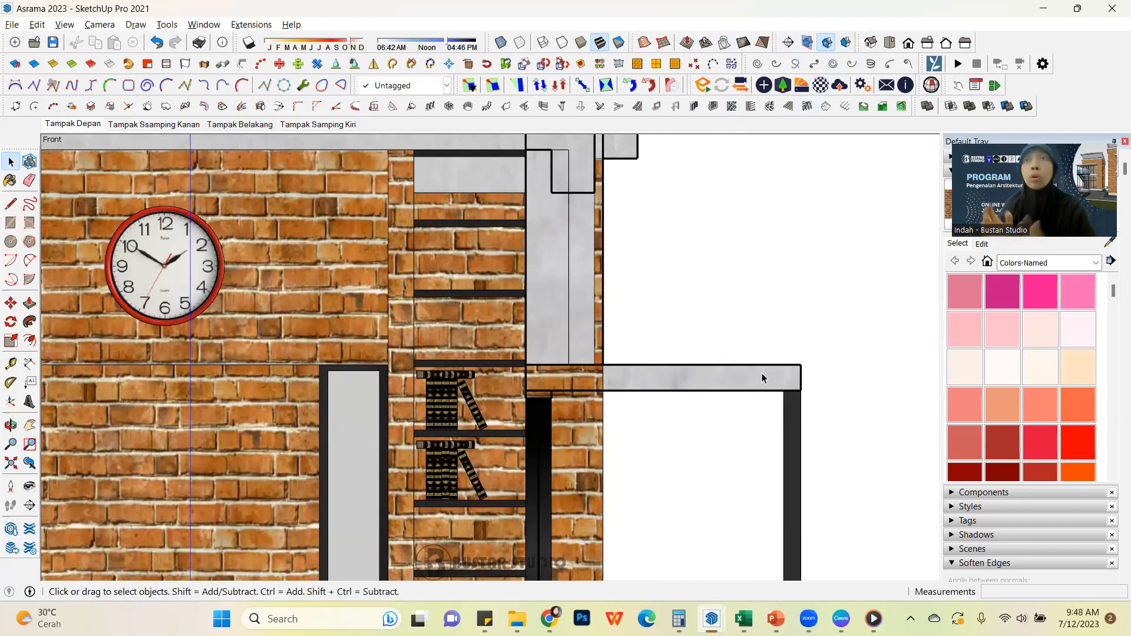
click(846, 43)
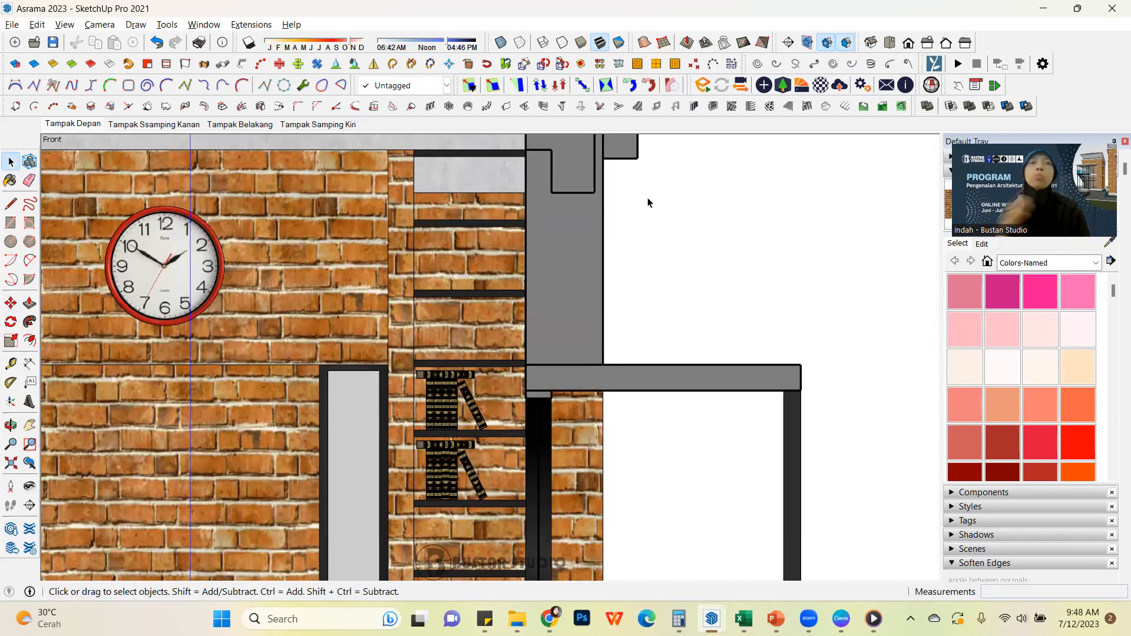
click(849, 44)
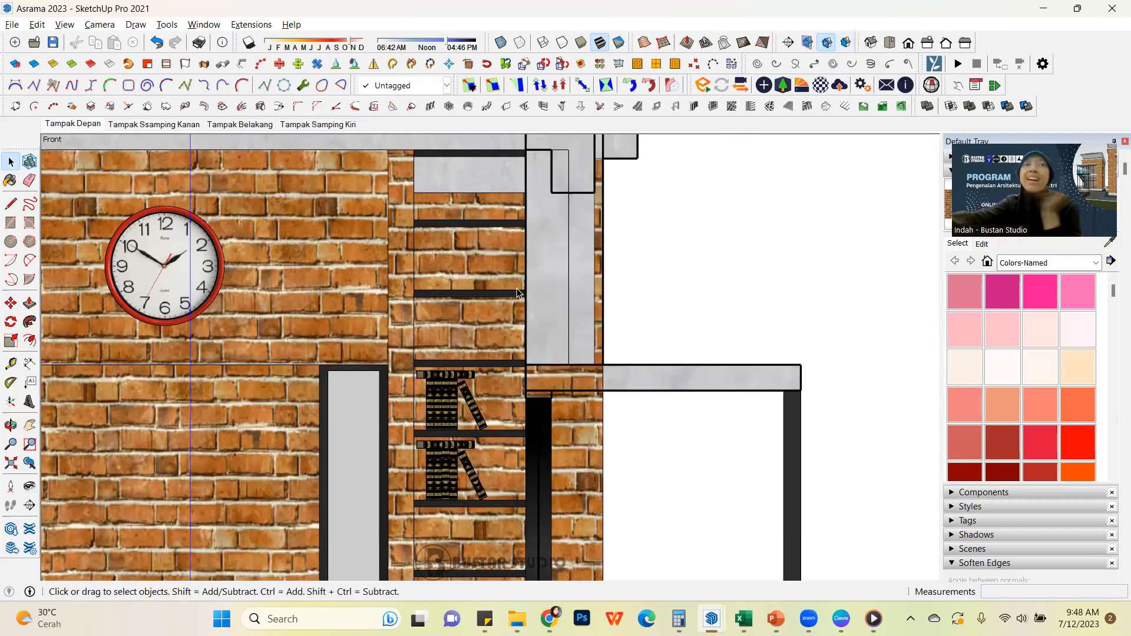
click(847, 43)
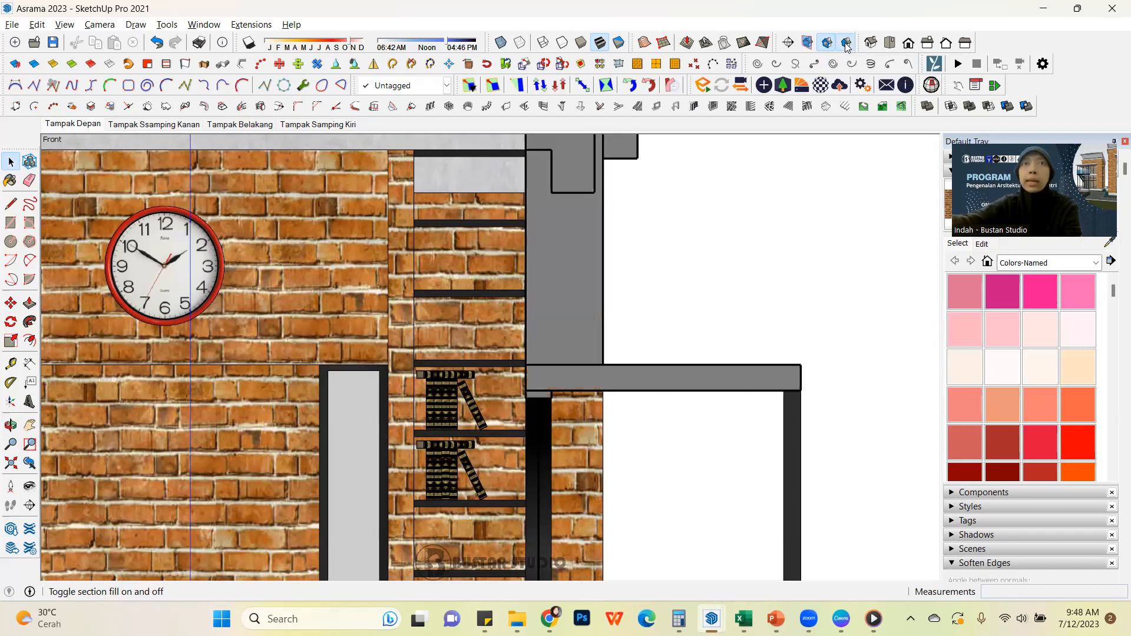
Examine the filled section from the roof and canopy down to the intermediate floor slab, stairs and foundation
scroll(701, 293, down, 3)
scroll(571, 204, up, 2)
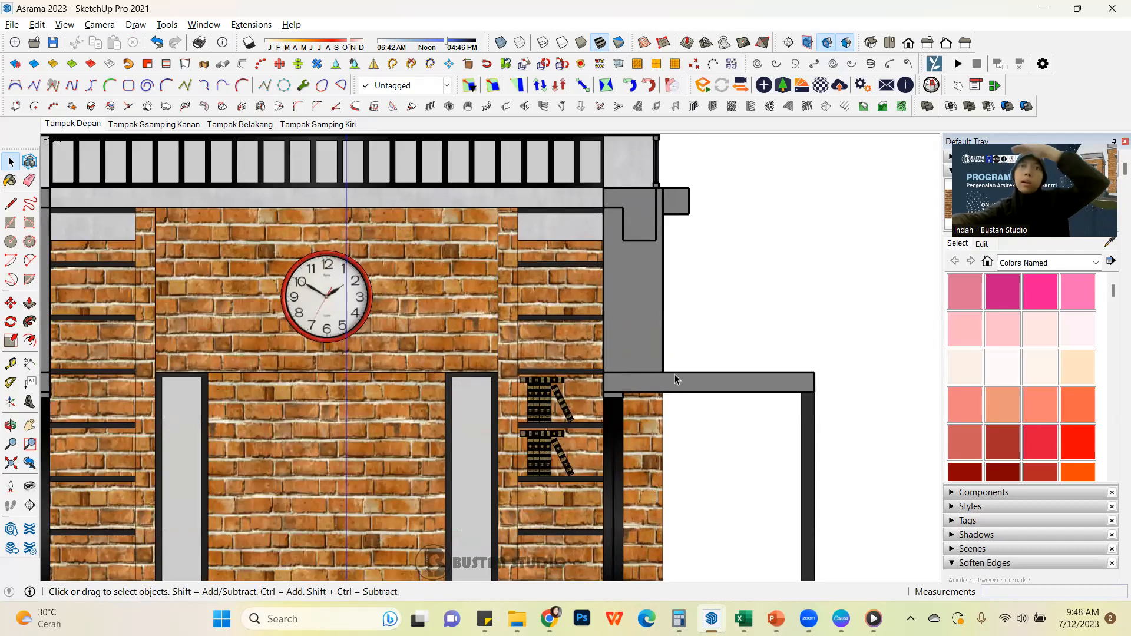
scroll(628, 309, down, 3)
scroll(620, 262, up, 4)
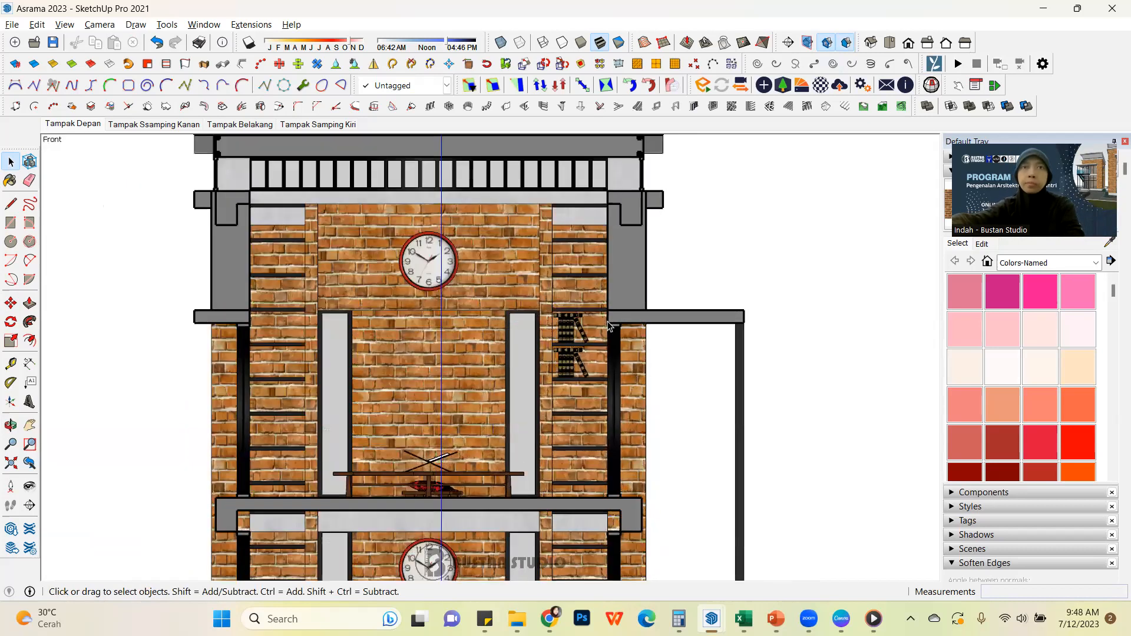
scroll(619, 254, down, 5)
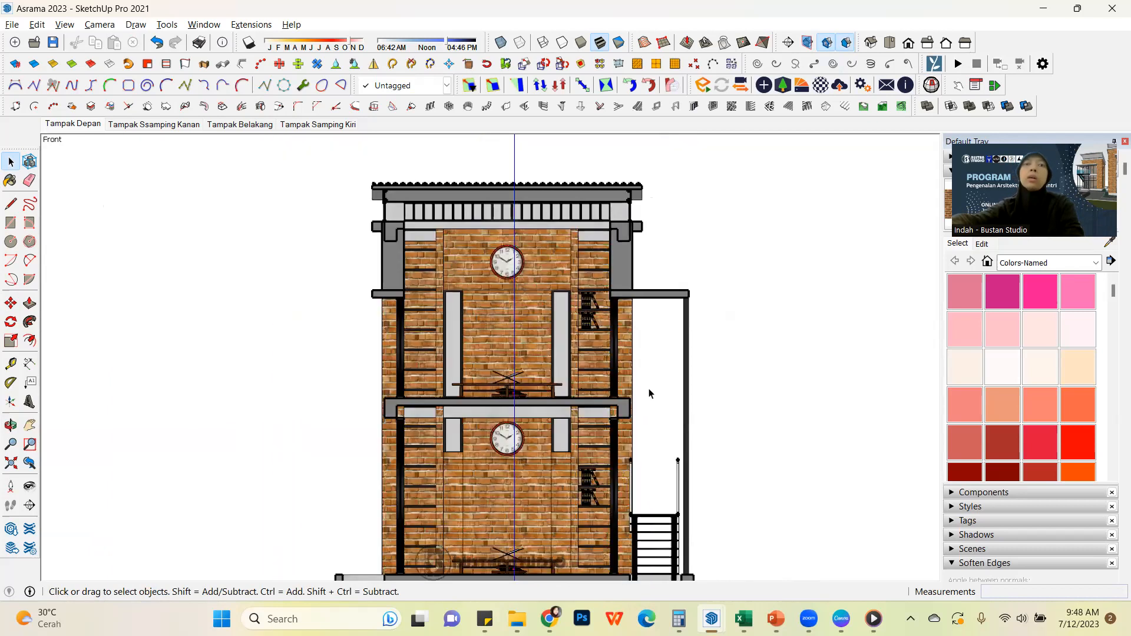
scroll(657, 483, up, 2)
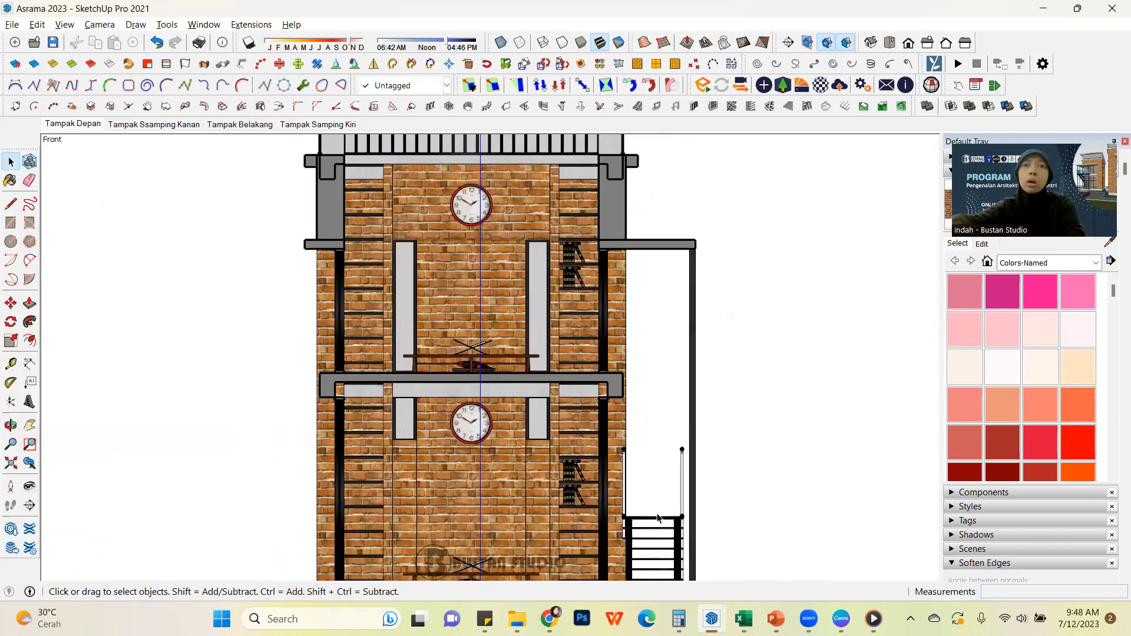
scroll(604, 433, down, 3)
scroll(603, 430, up, 2)
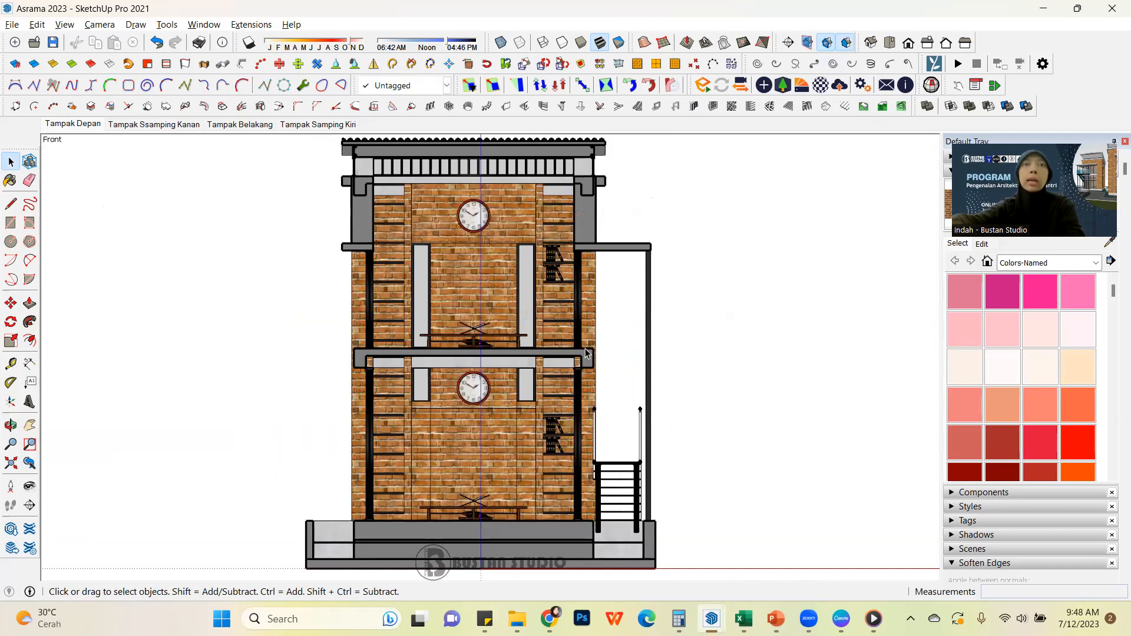
scroll(559, 299, up, 1)
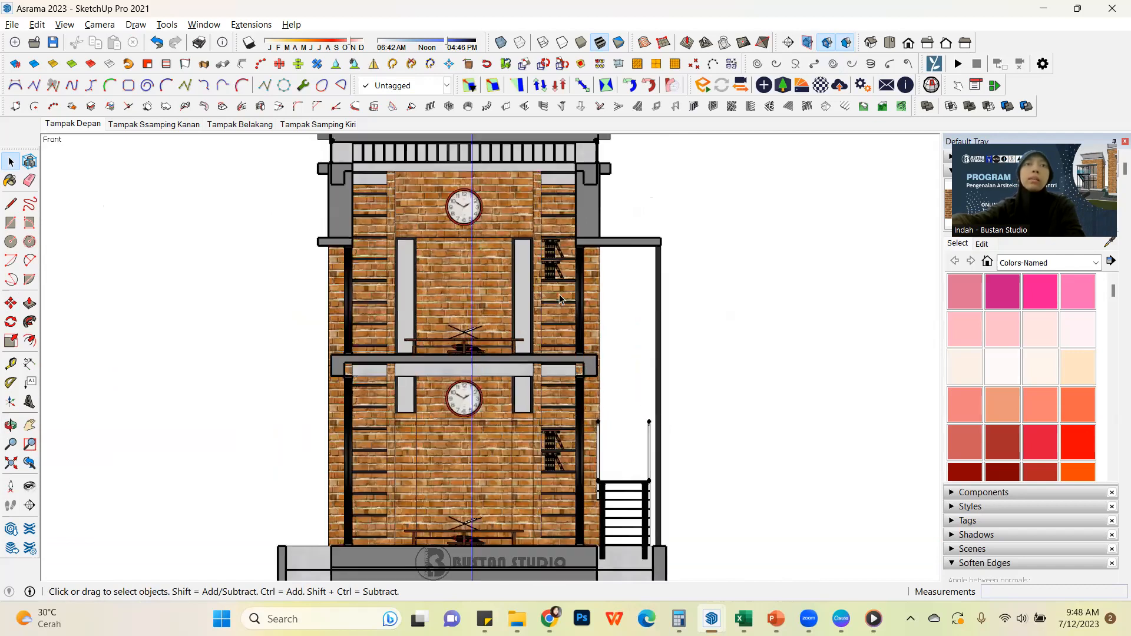
Dimension the upper storey's height from the canopy's underside to the top of the intermediate floor slab, placing the dimension outside the canopy post
click(30, 364)
scroll(656, 268, up, 1)
scroll(617, 340, up, 3)
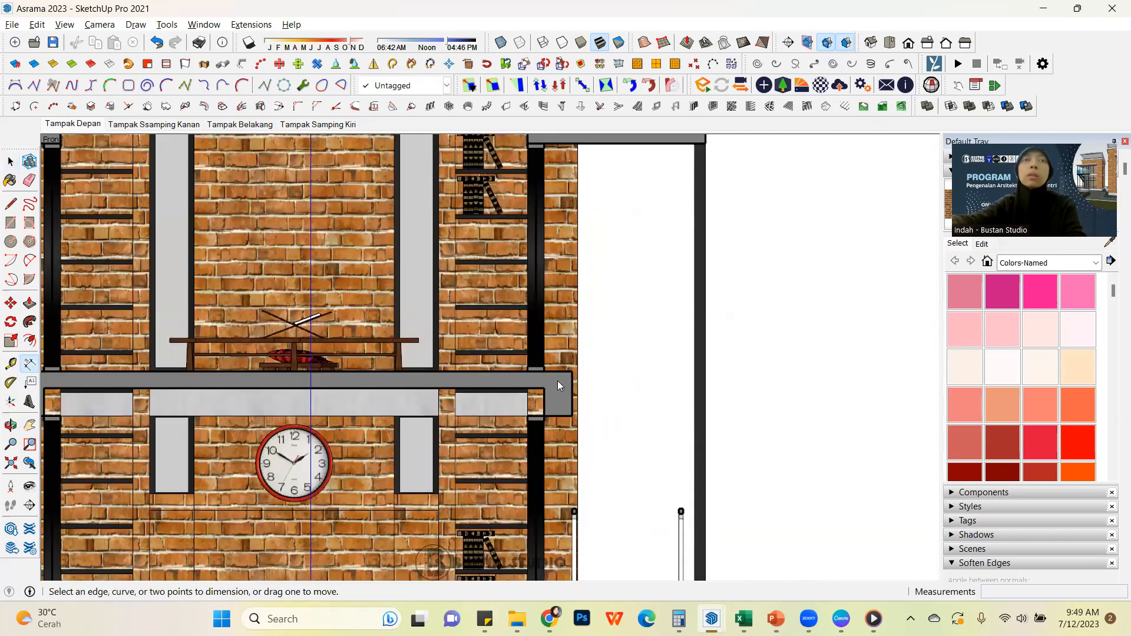
scroll(554, 382, down, 2)
scroll(550, 275, up, 3)
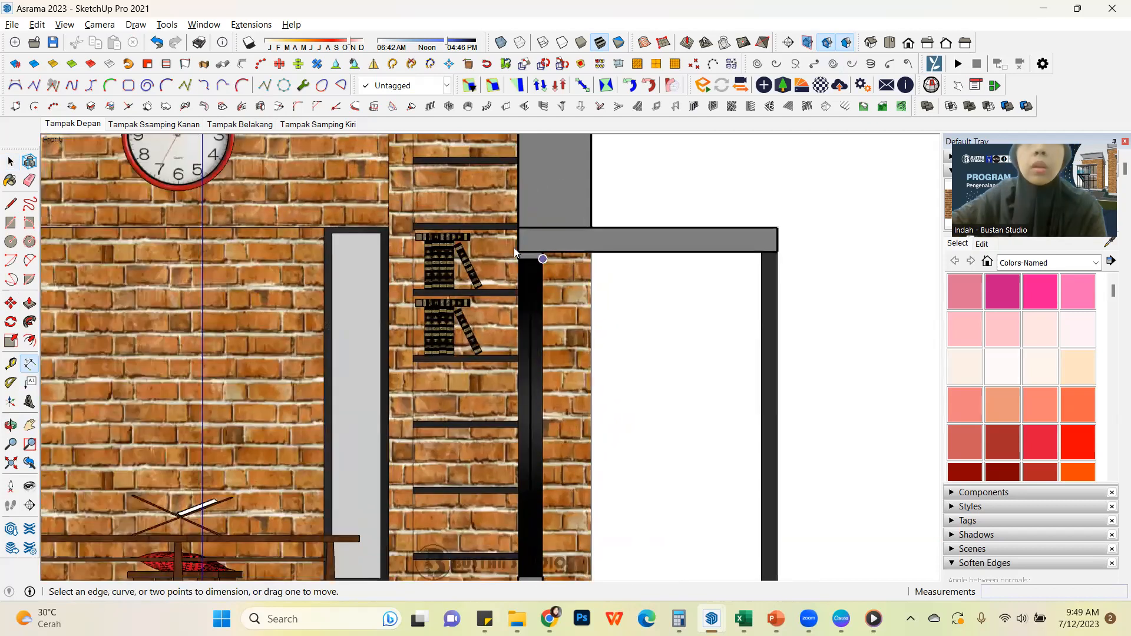
click(778, 252)
scroll(778, 252, down, 4)
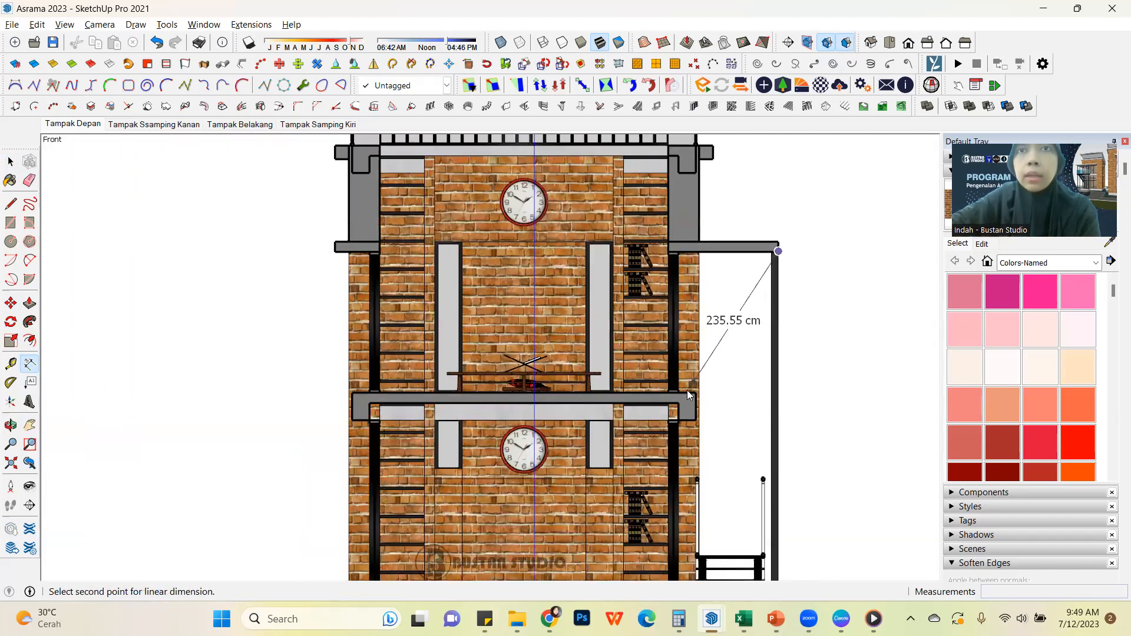
scroll(442, 395, up, 4)
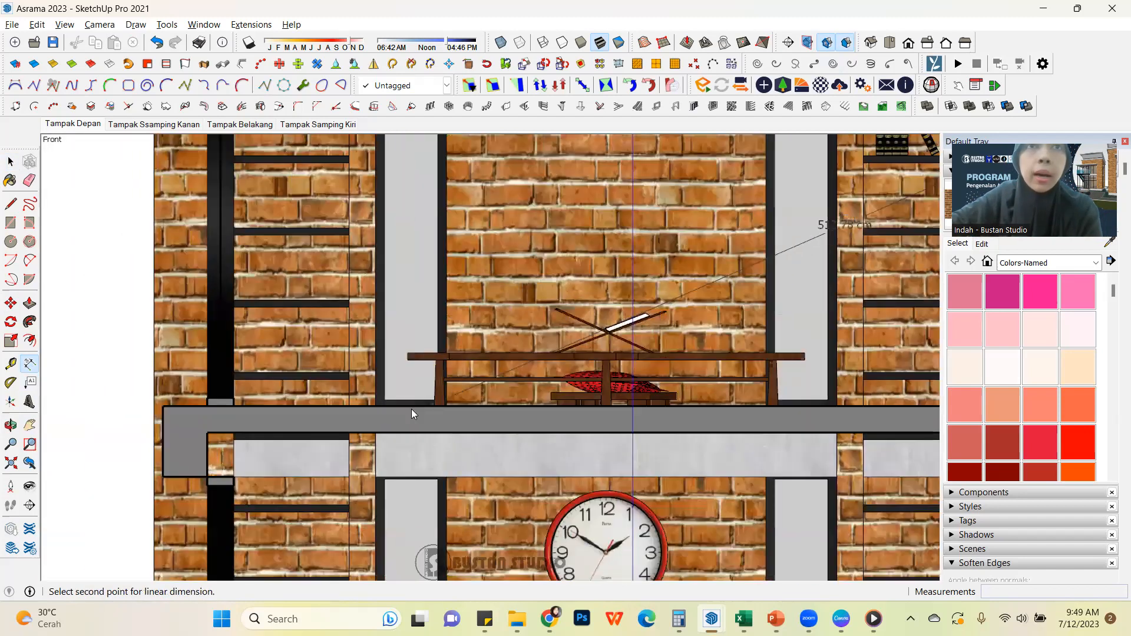
click(213, 405)
scroll(213, 405, down, 3)
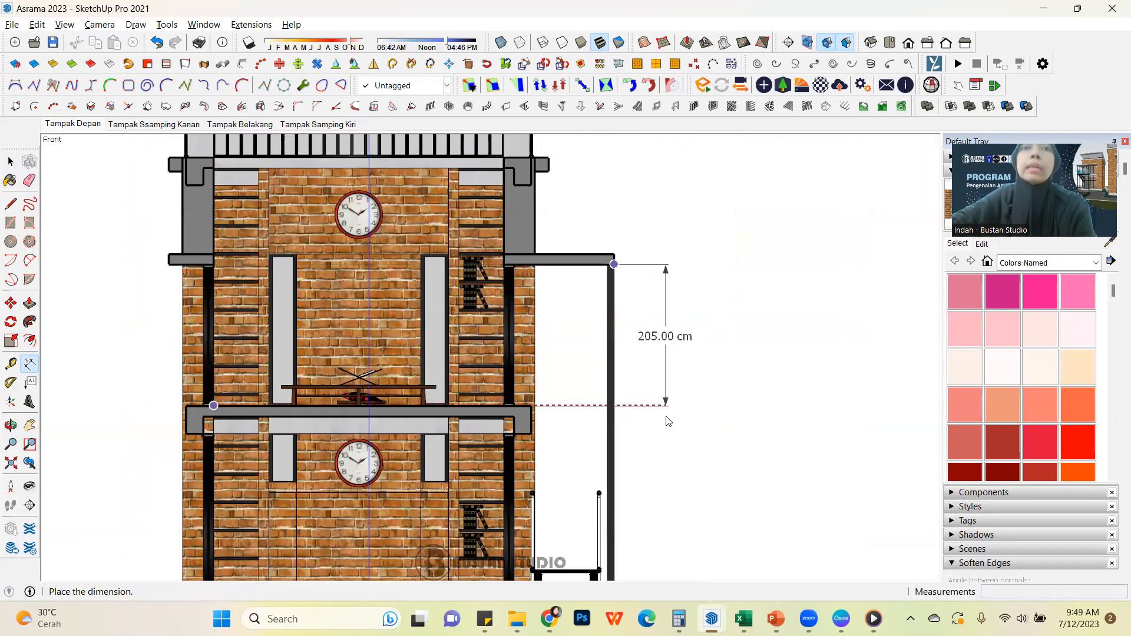
click(666, 419)
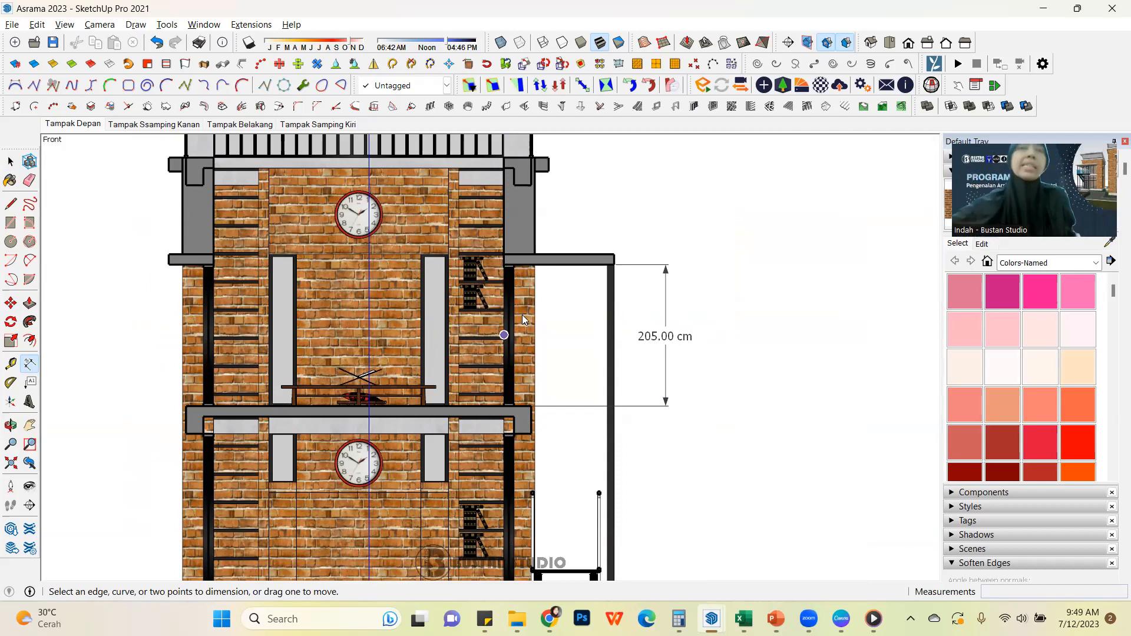
Delete the height dimension beside the upper storey
click(9, 163)
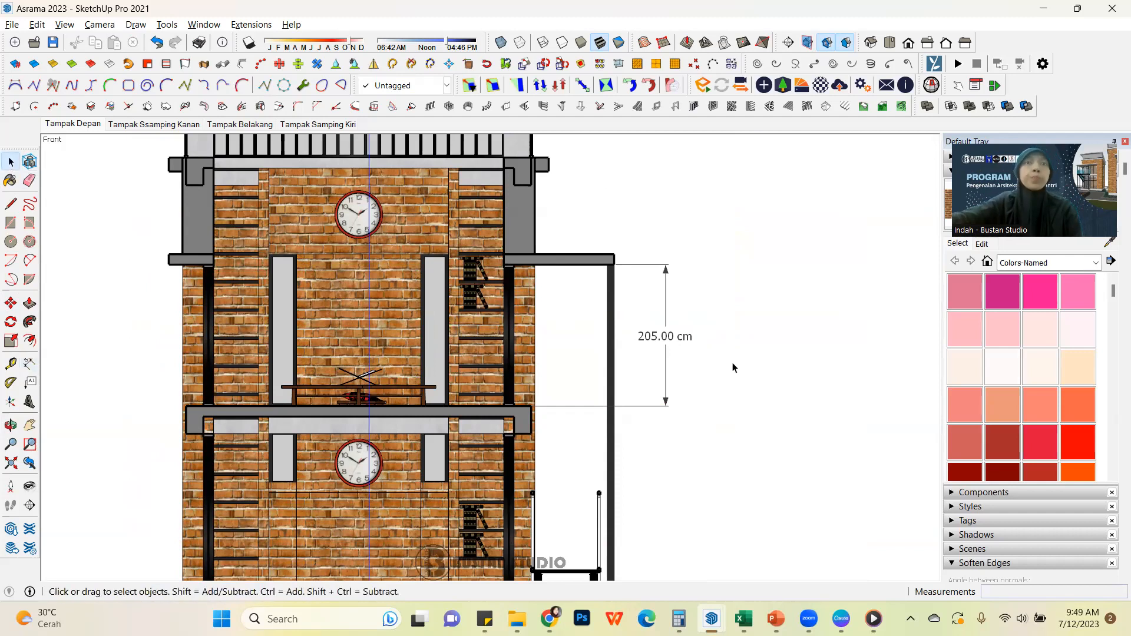
scroll(733, 372, down, 4)
scroll(734, 382, up, 5)
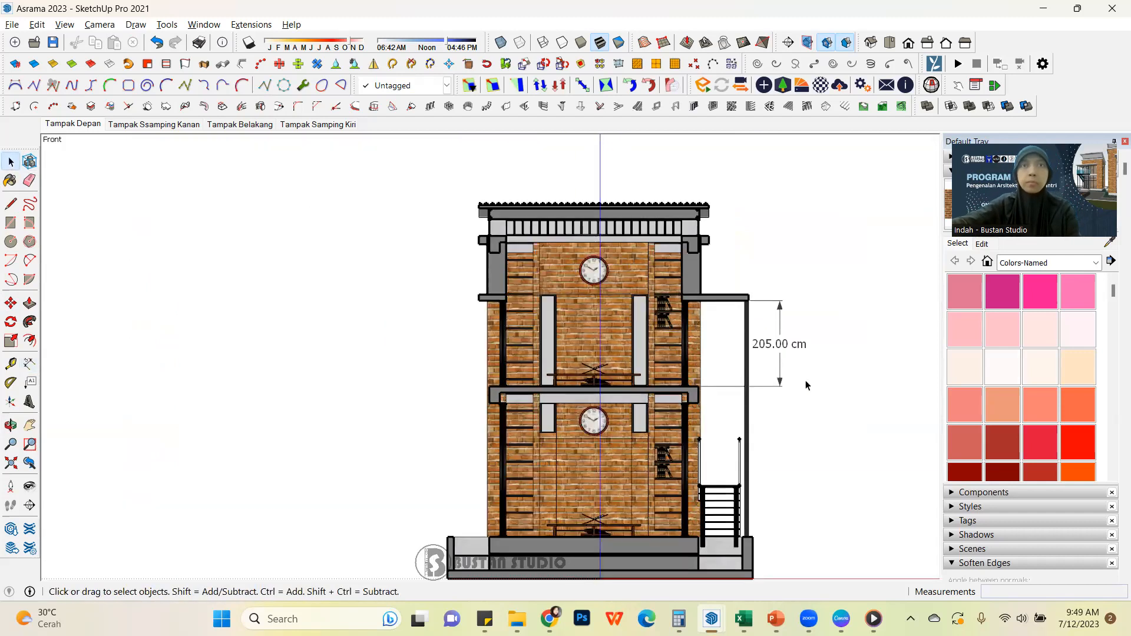
click(784, 346)
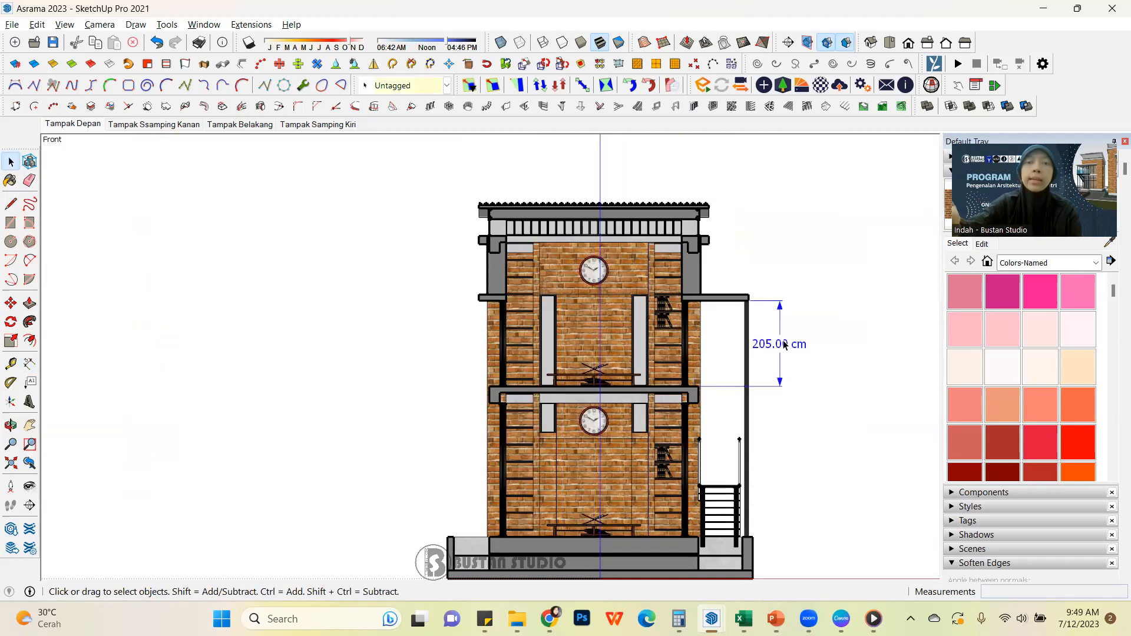
key(Delete)
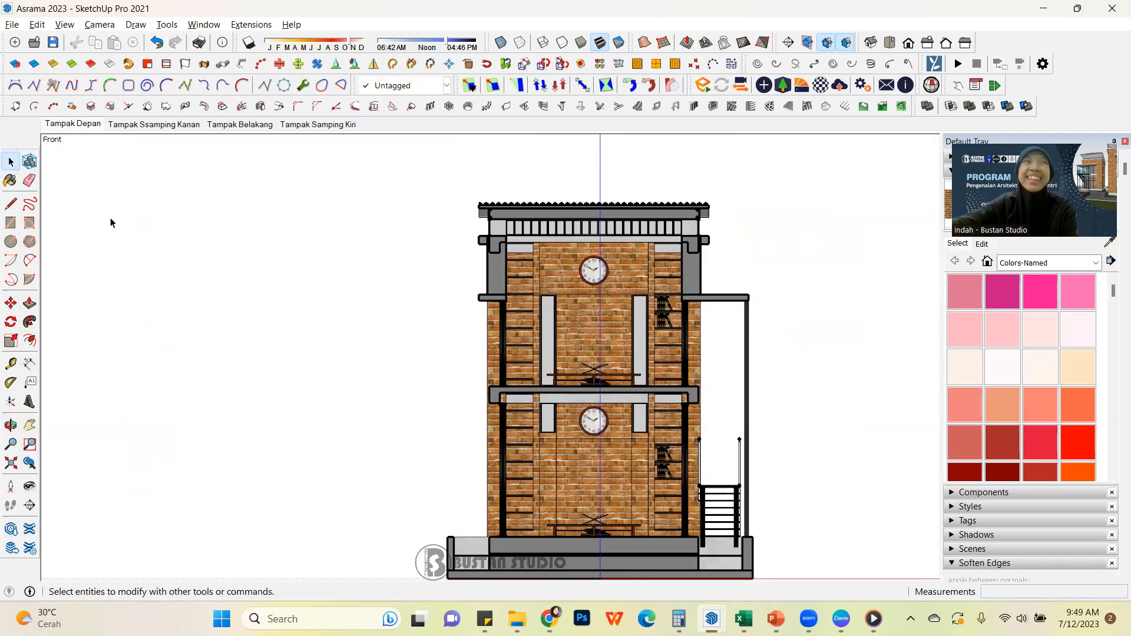
scroll(225, 255, down, 2)
scroll(332, 292, up, 2)
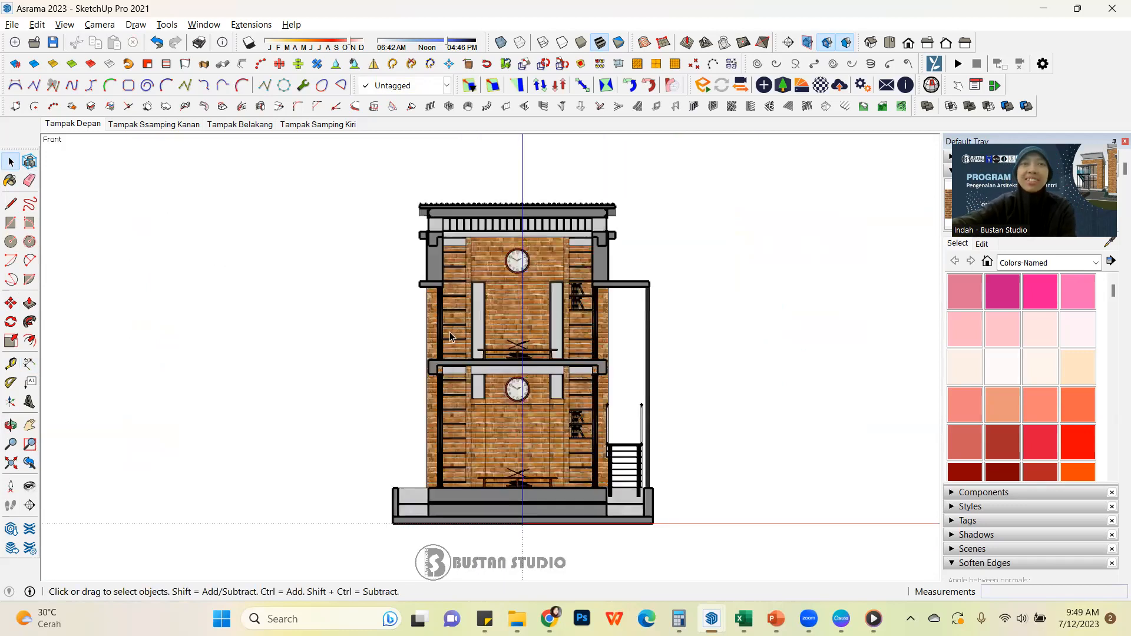
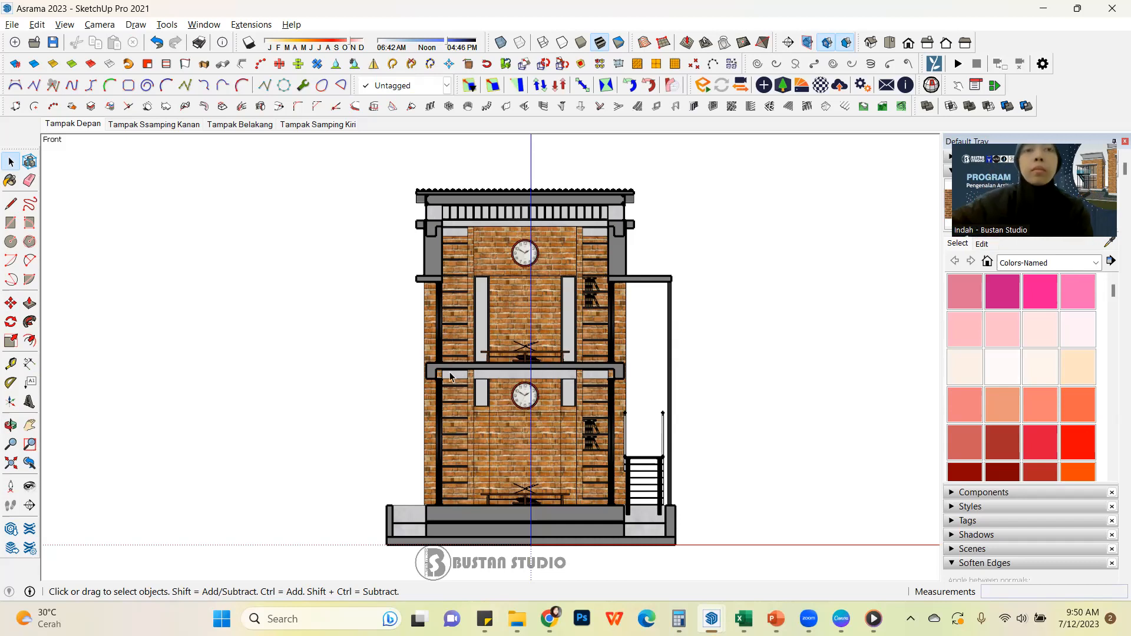
scroll(511, 390, up, 5)
scroll(511, 390, down, 3)
scroll(521, 399, down, 2)
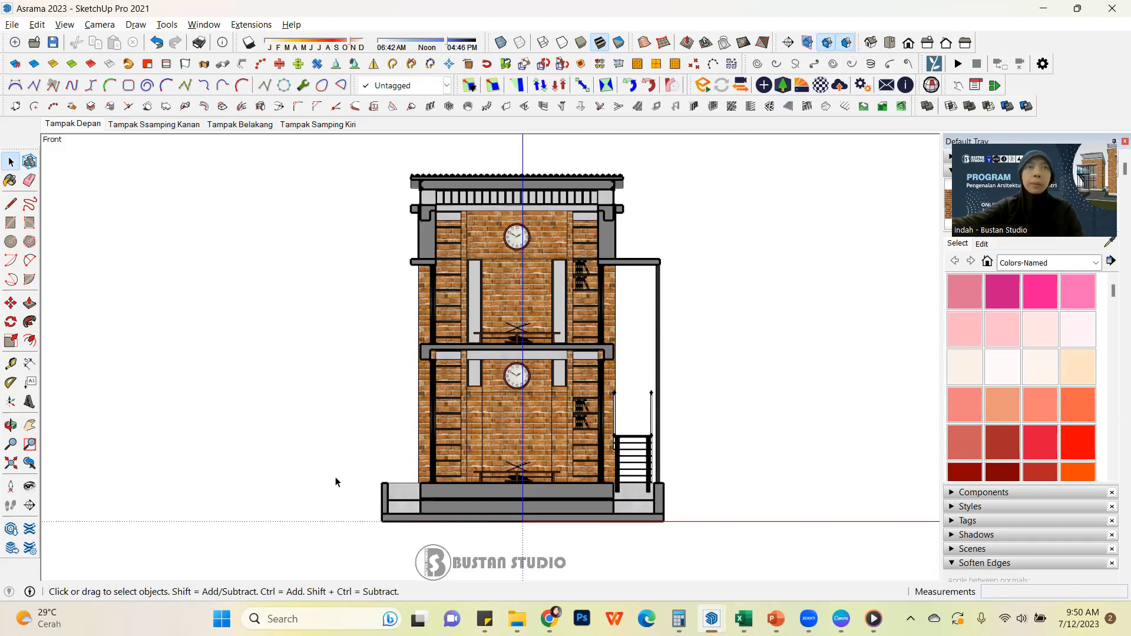
click(11, 465)
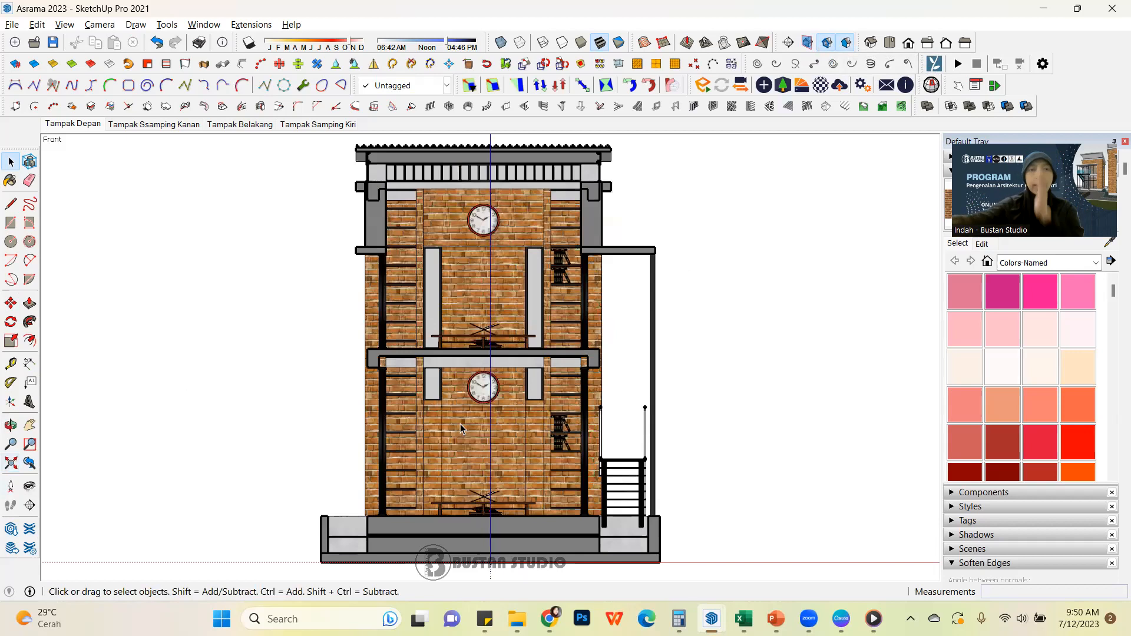
scroll(496, 432, down, 2)
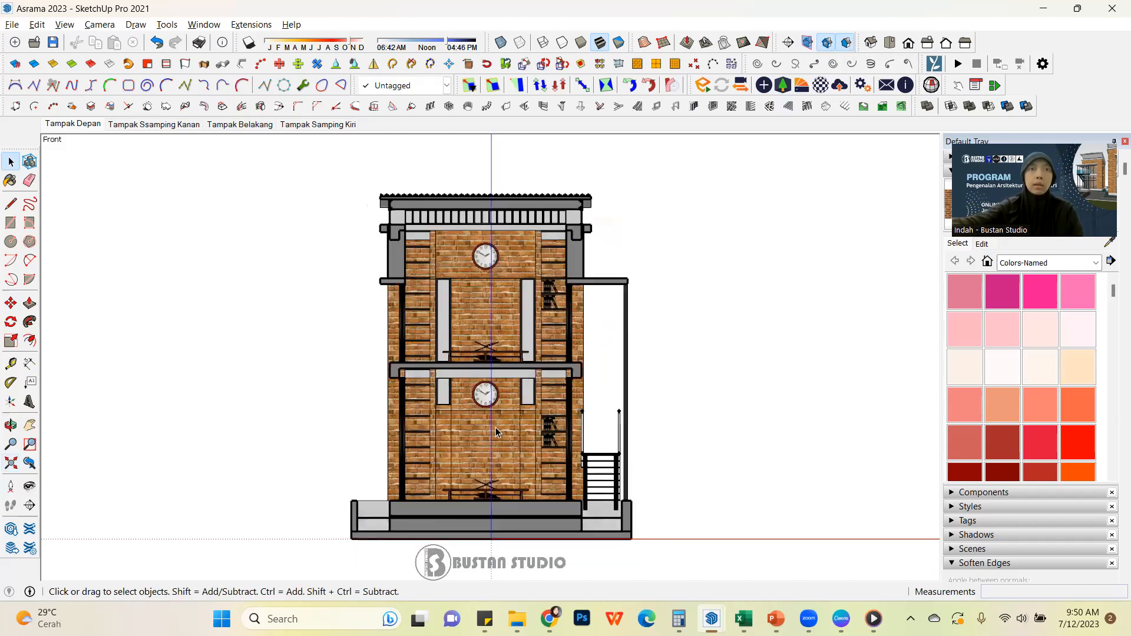
scroll(443, 451, up, 1)
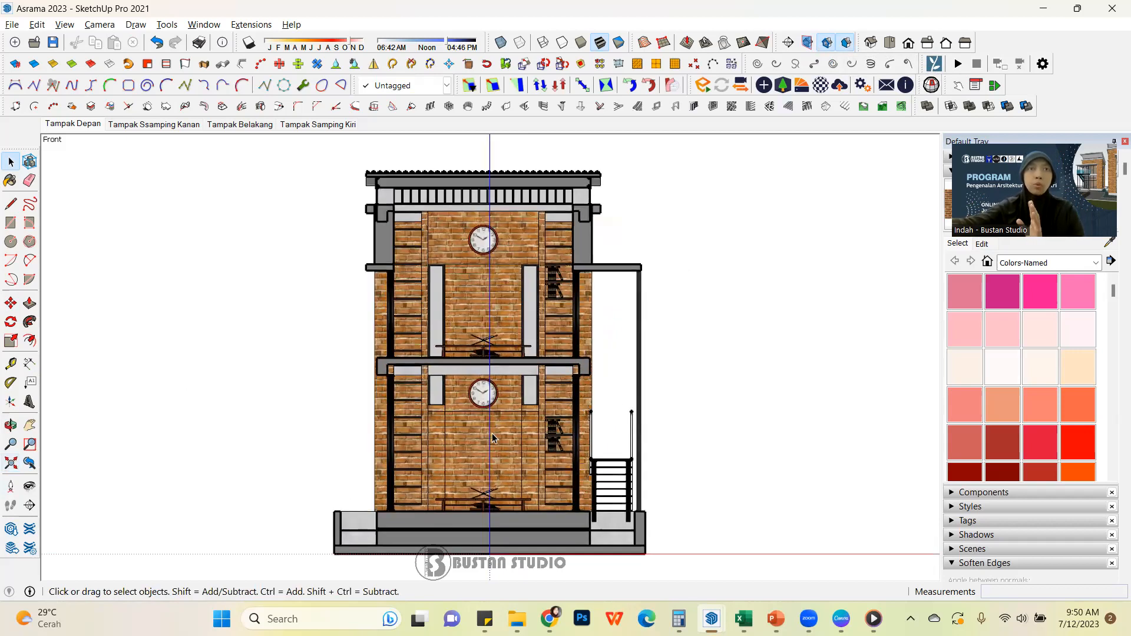
scroll(443, 451, down, 1)
scroll(547, 208, down, 1)
scroll(513, 243, up, 1)
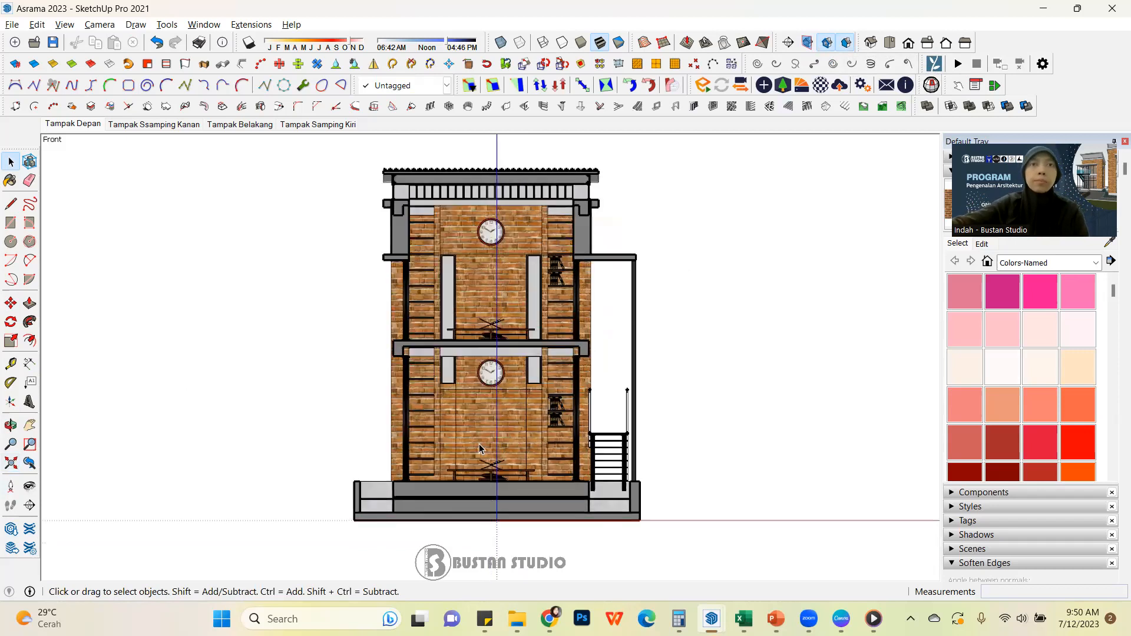
scroll(511, 210, up, 1)
scroll(511, 210, down, 1)
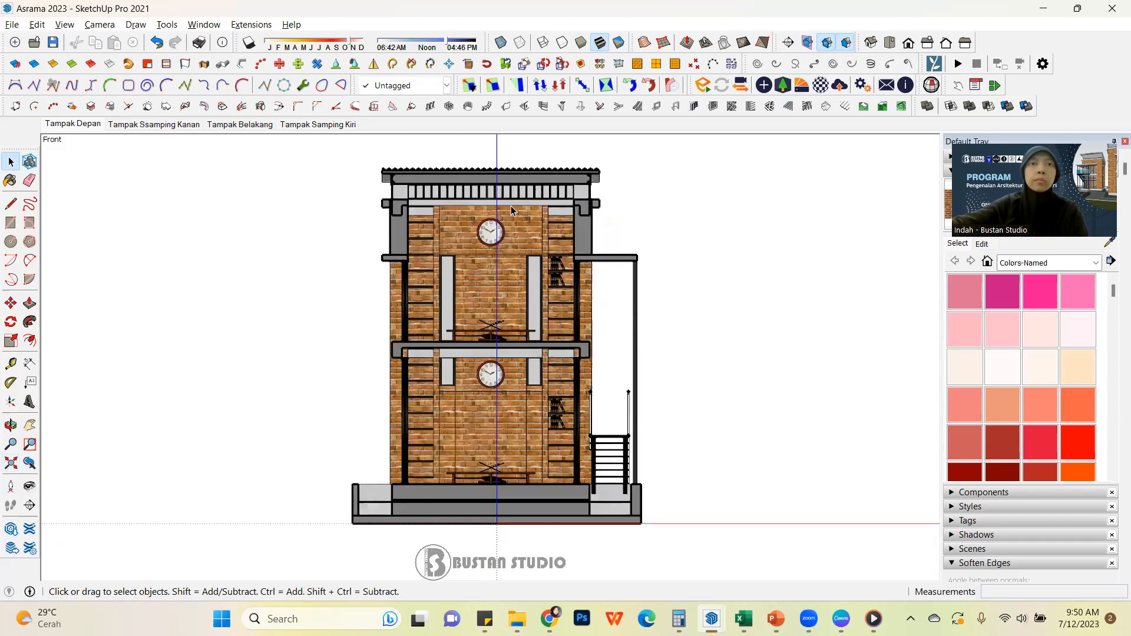
scroll(511, 206, up, 1)
scroll(341, 288, down, 1)
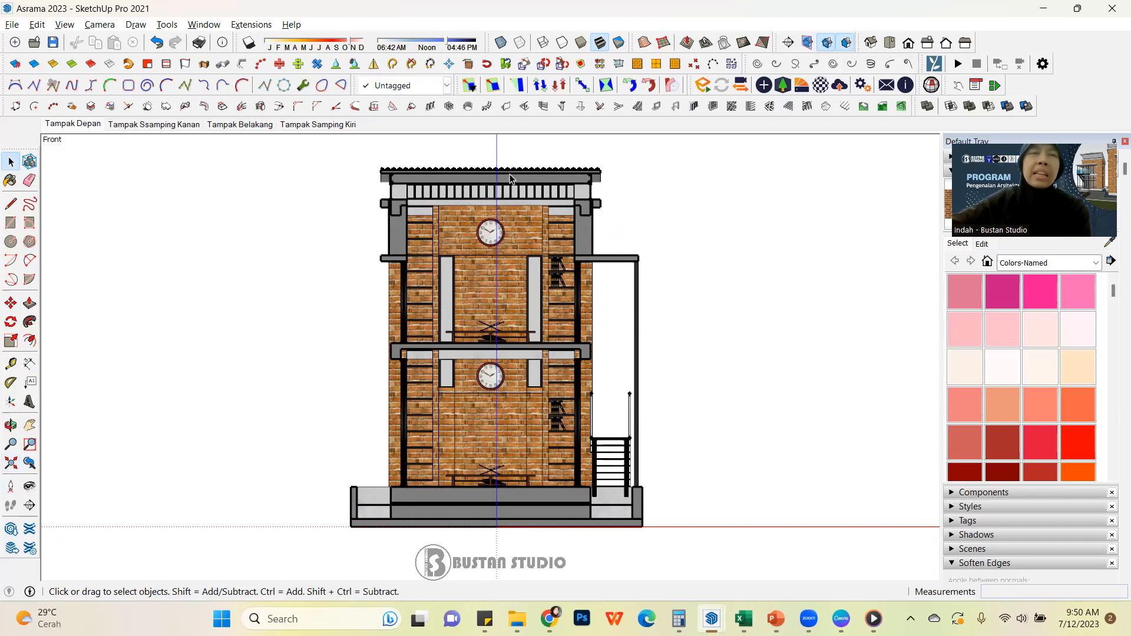
Hide the model axes and add a new scene of the front section, saving the style changes as a new style
click(64, 25)
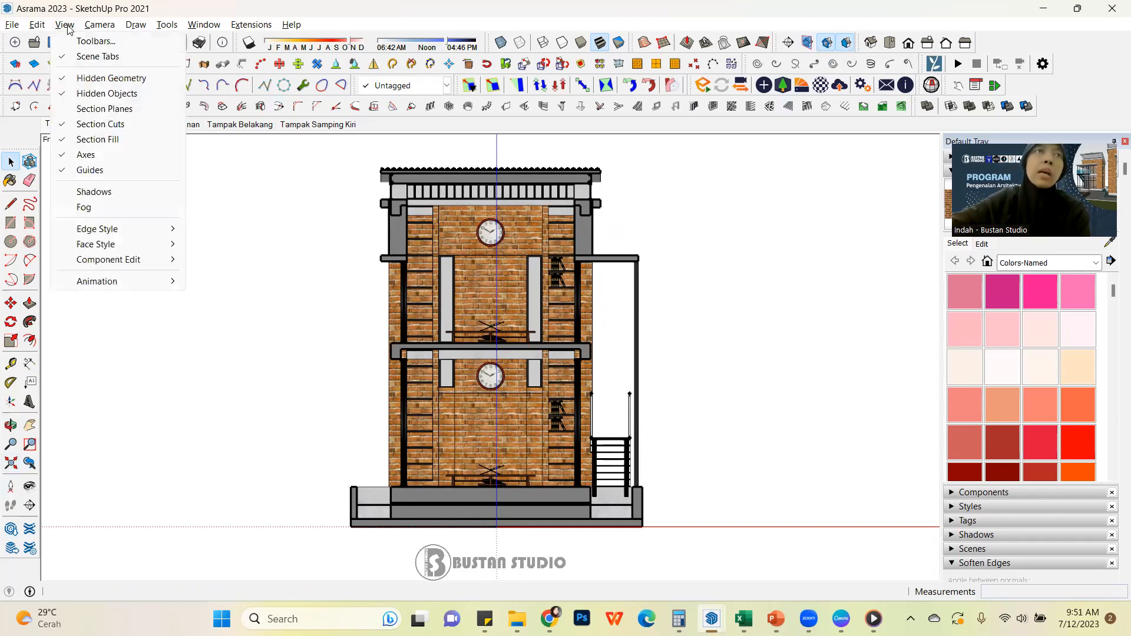
click(95, 158)
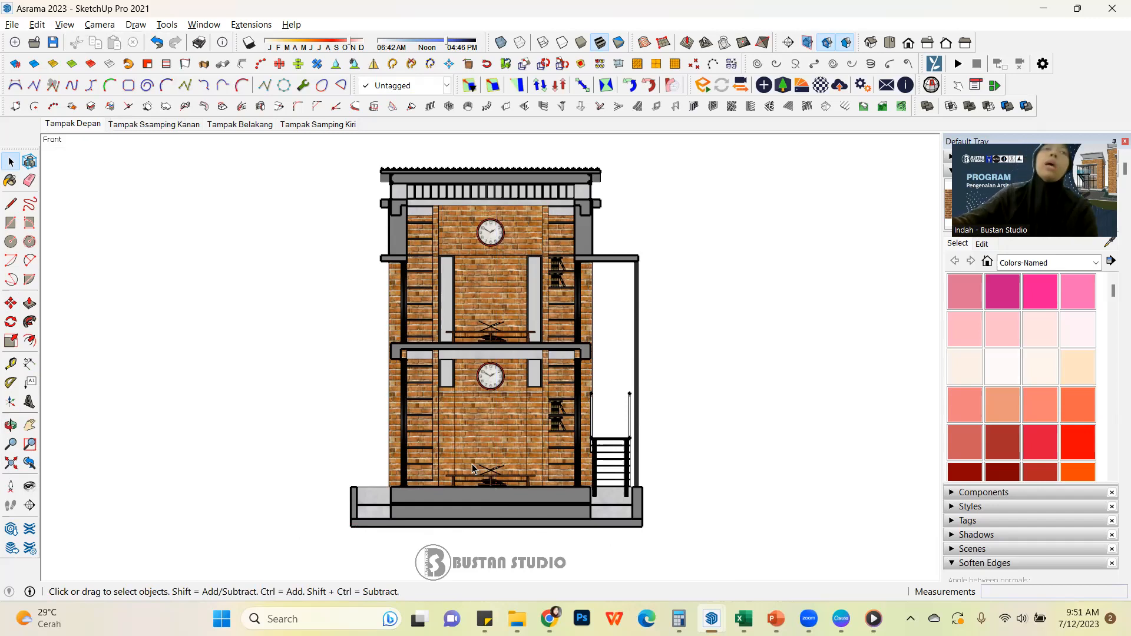
right_click(345, 128)
click(442, 174)
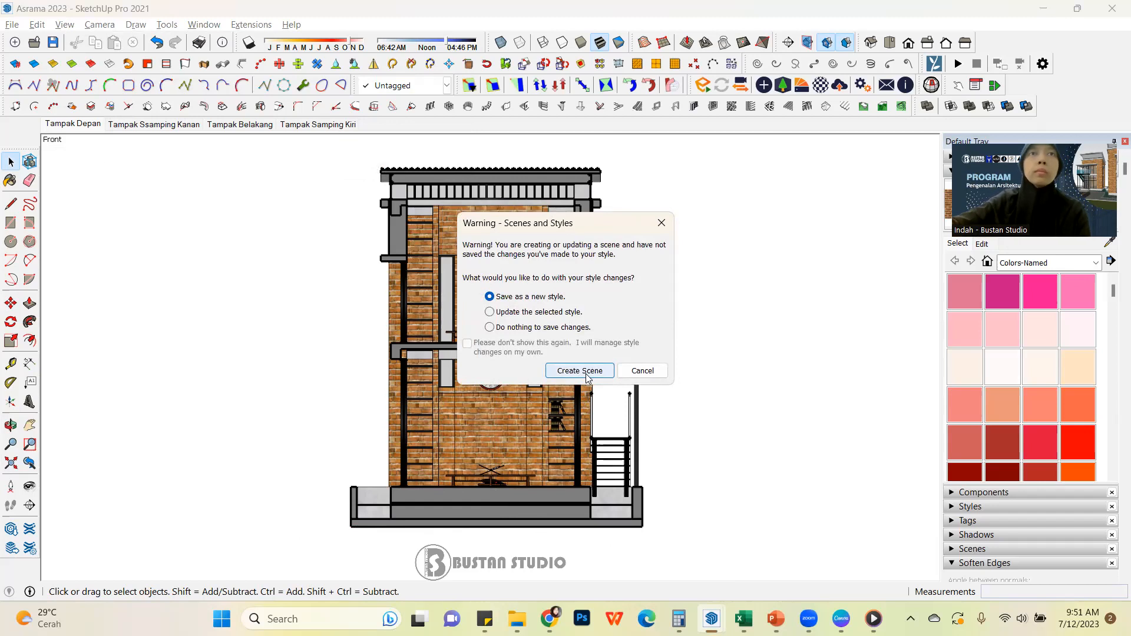
click(587, 371)
Rename the newly added section scene to Potongan 1
right_click(388, 126)
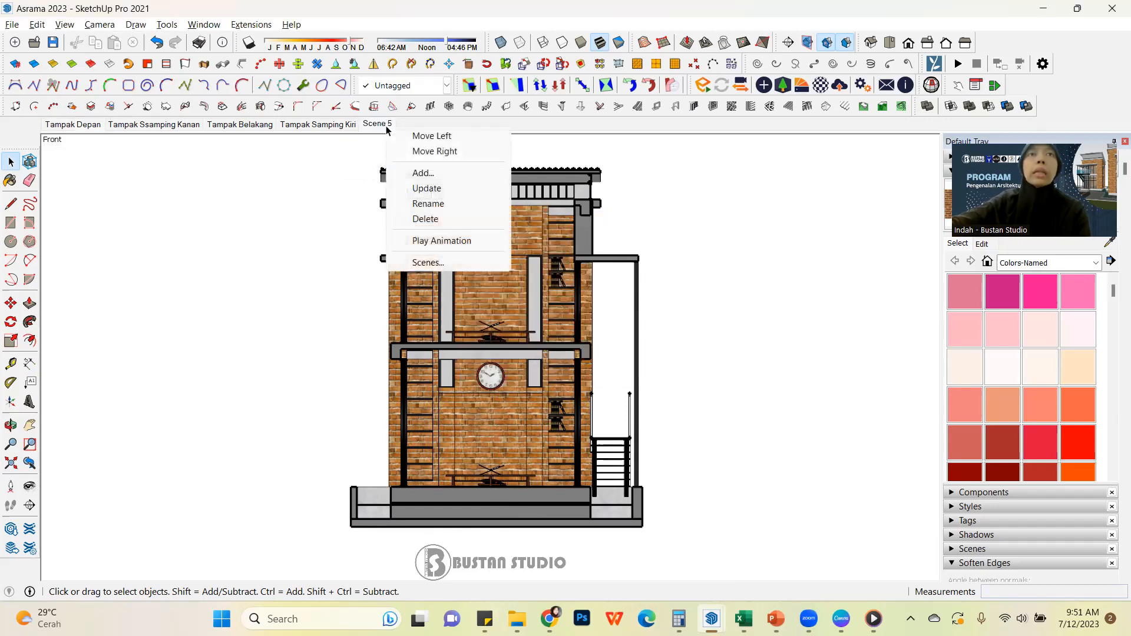
click(439, 204)
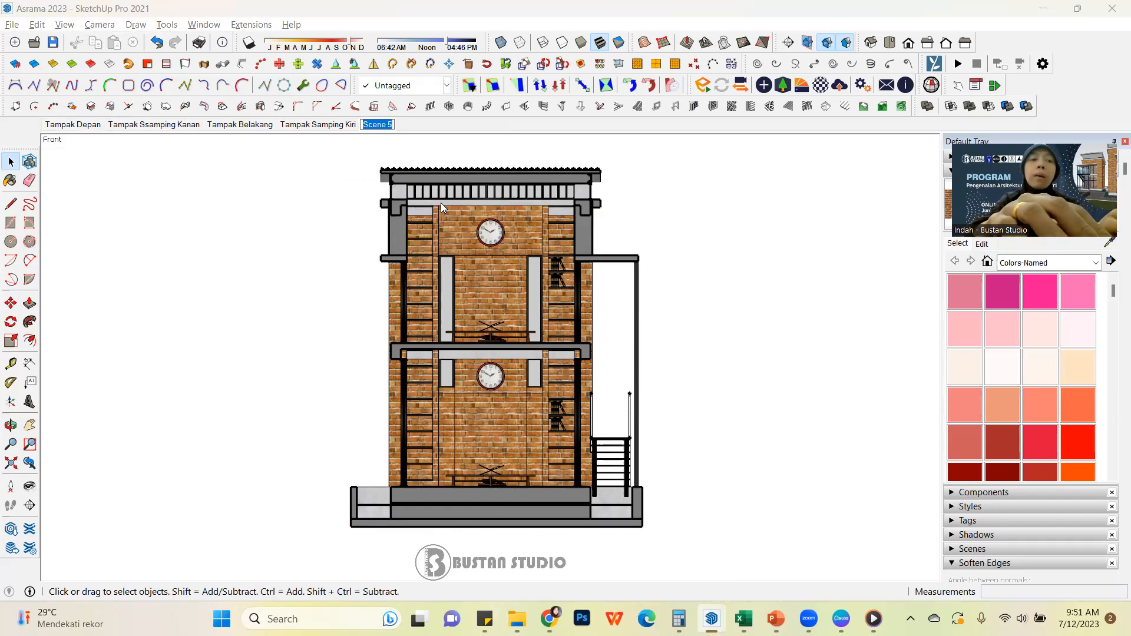
text(Potonga)
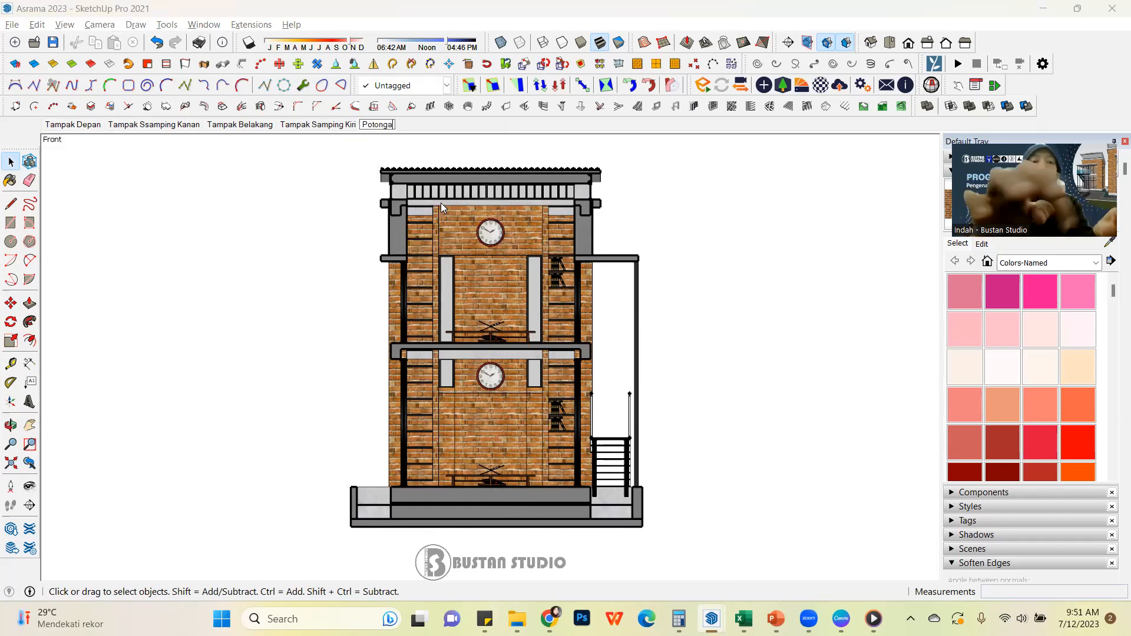
text(n 1)
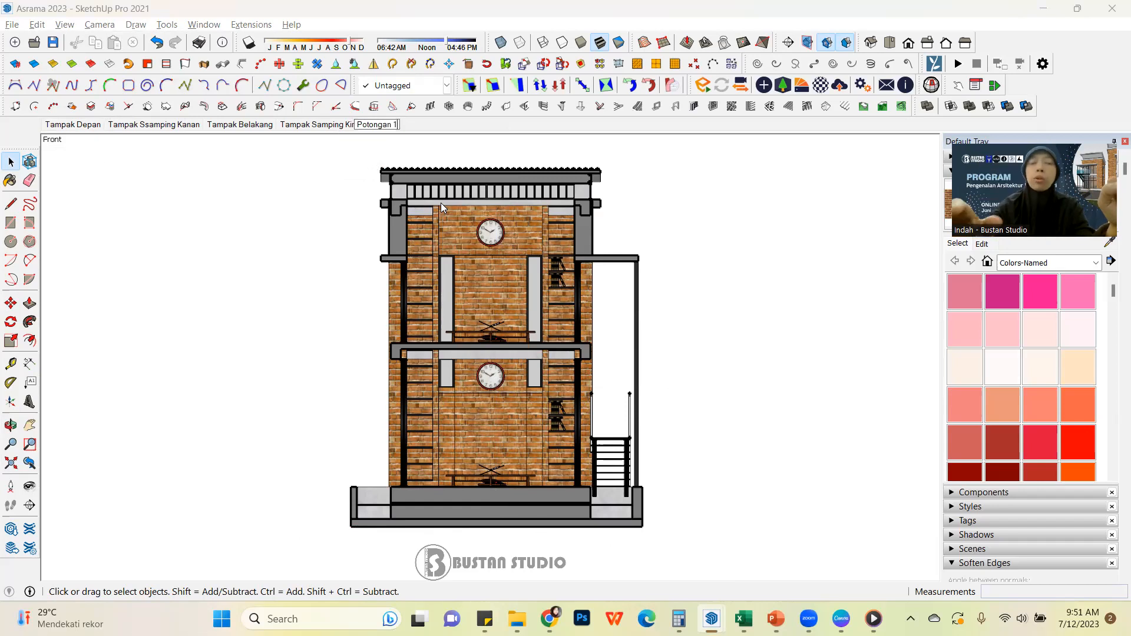
key(Return)
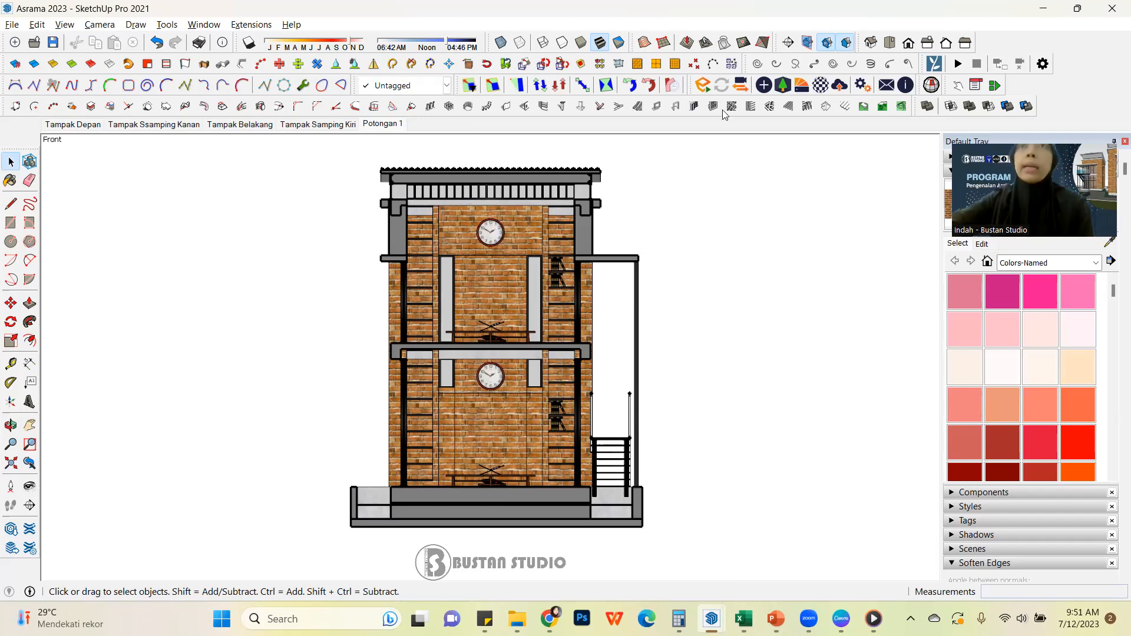
Display the section planes and make section plane 3, running vertically through the building, the active cut
click(809, 50)
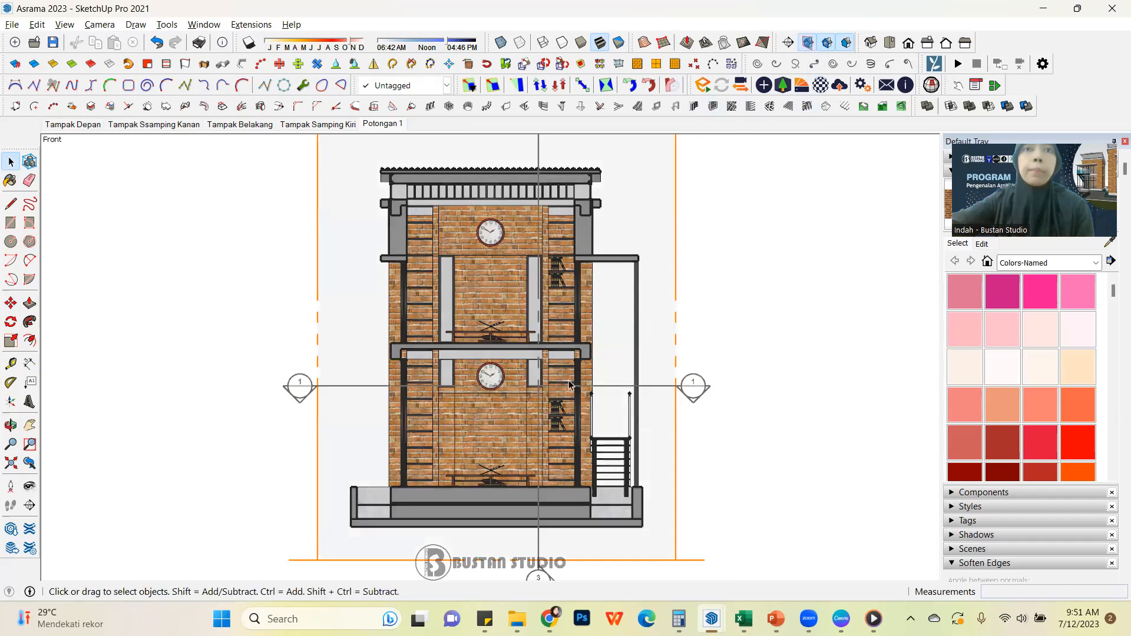
scroll(547, 443, down, 3)
click(547, 252)
right_click(548, 254)
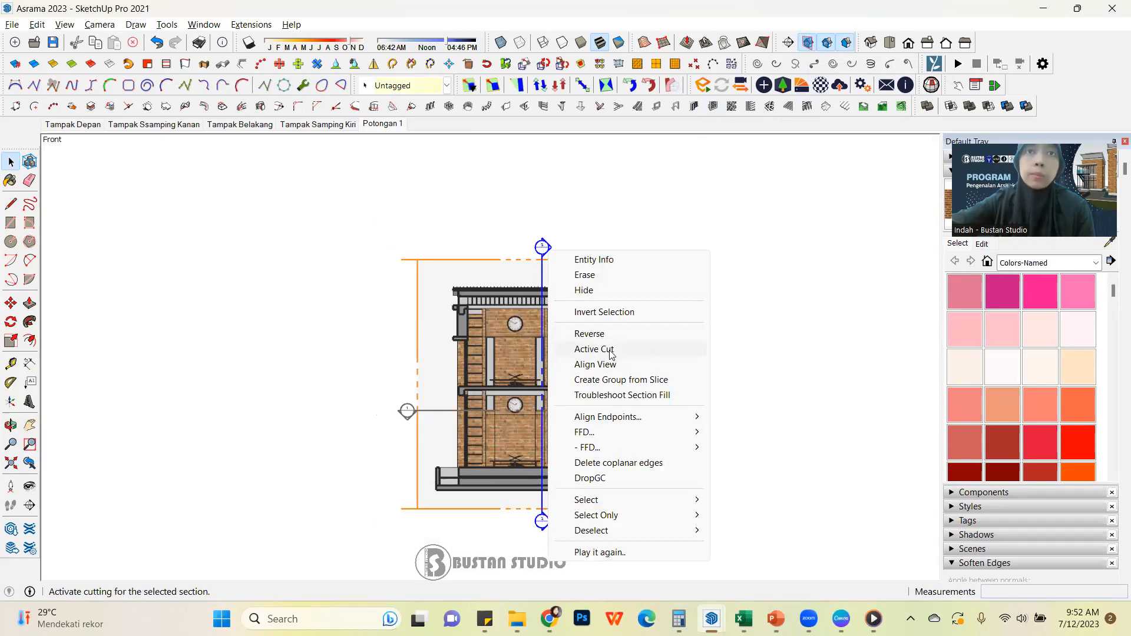
click(611, 354)
Align the view with active section plane 3, fit the whole model in view and hide the section planes
right_click(548, 251)
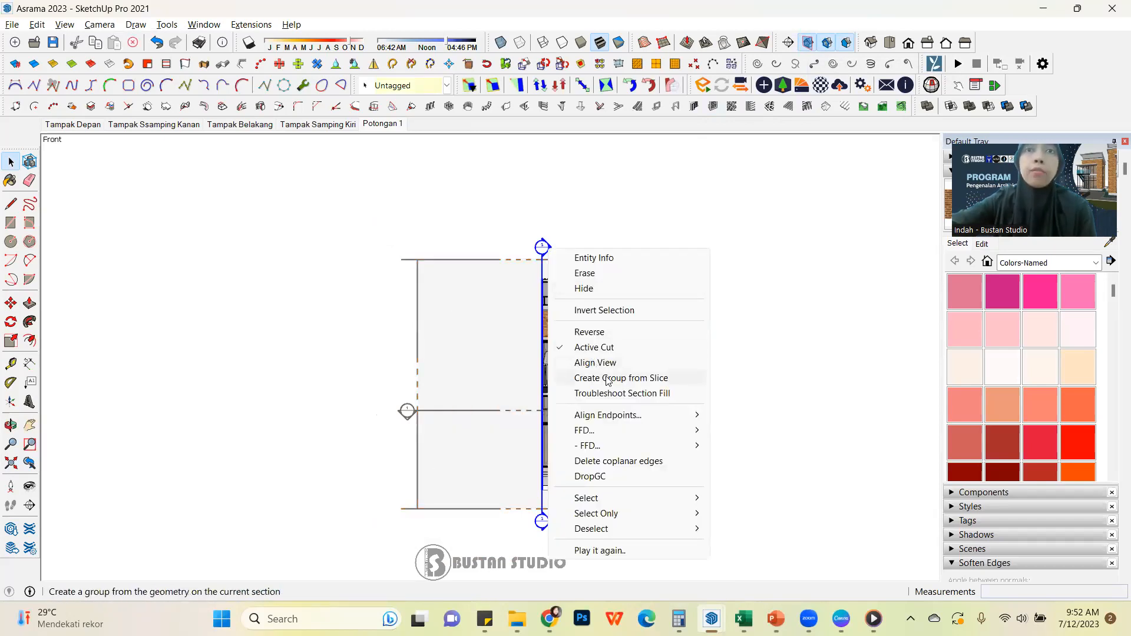
click(613, 370)
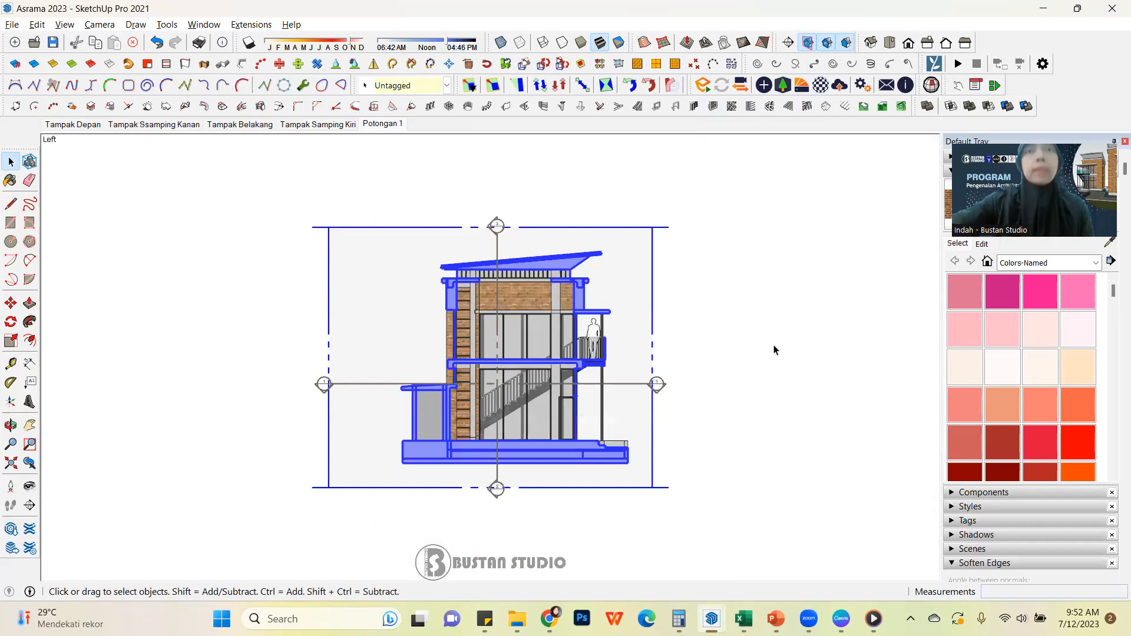
click(13, 467)
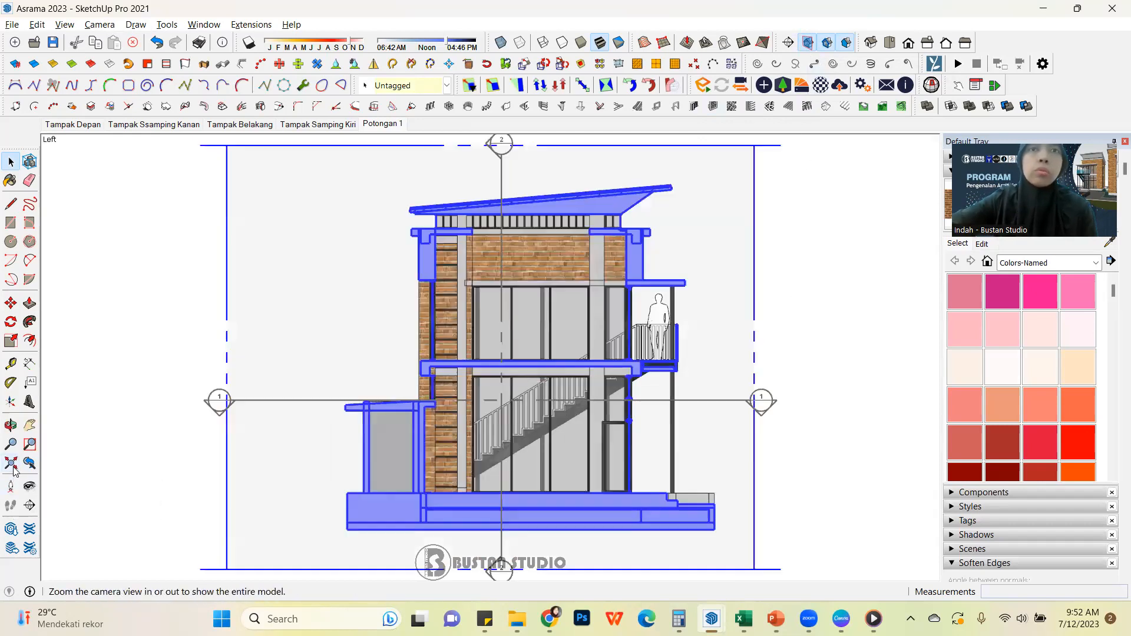
click(812, 45)
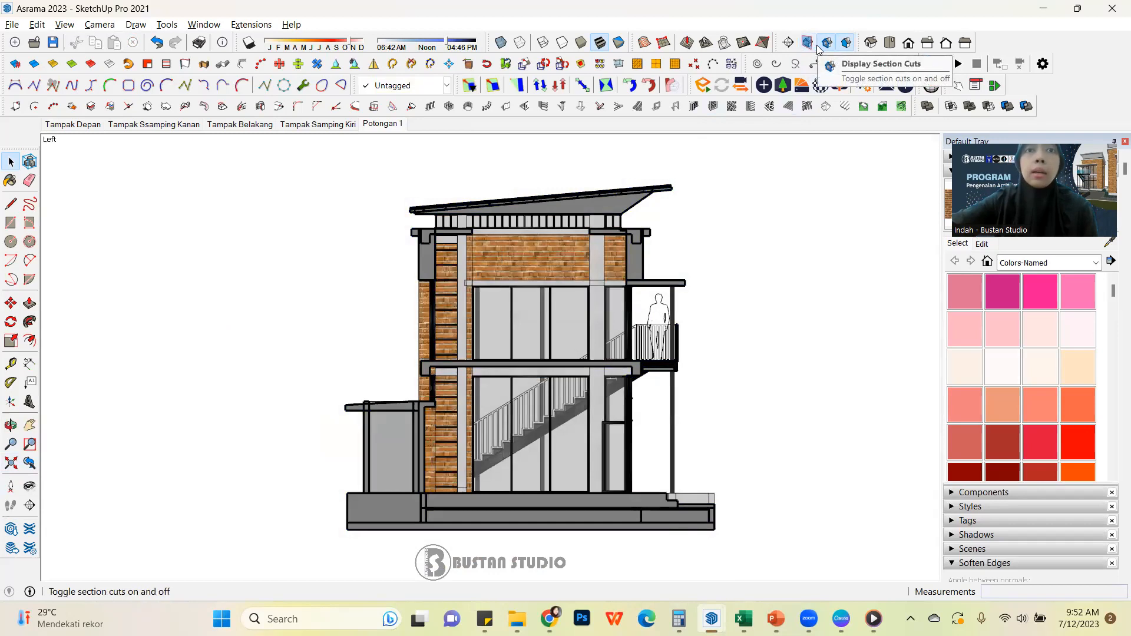
click(828, 45)
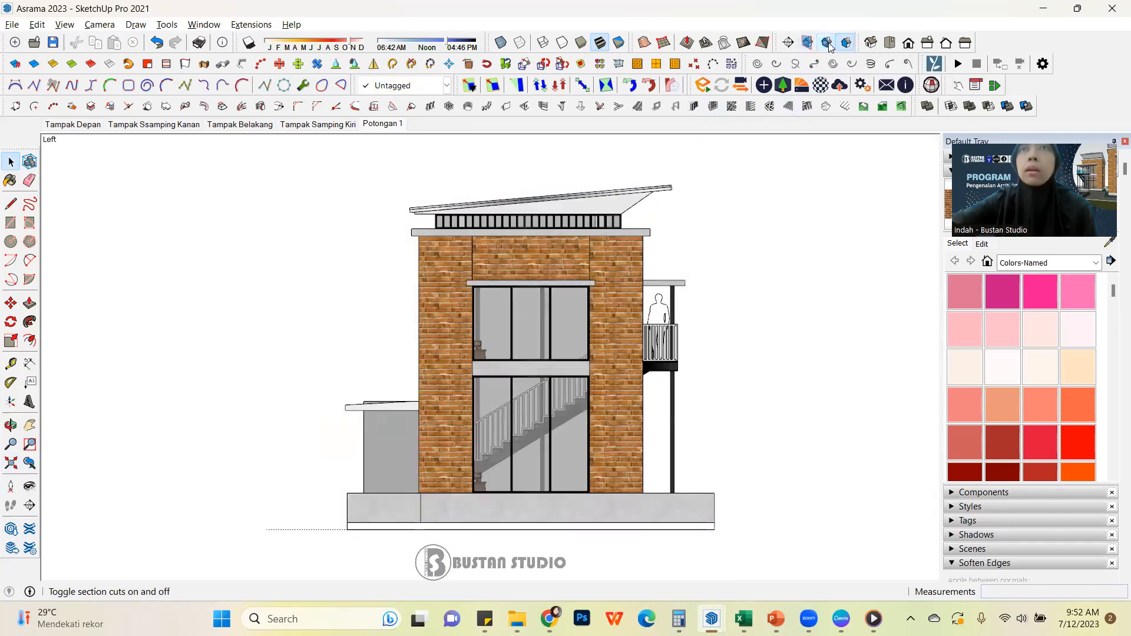
click(828, 45)
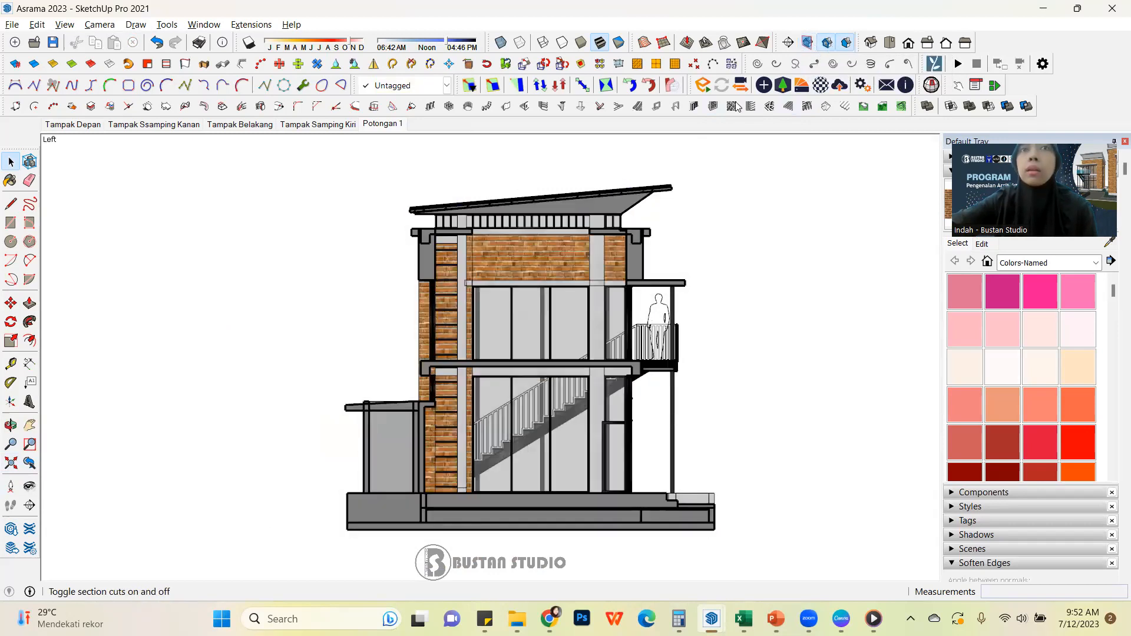
Add a scene of the side section after Potongan 1 and rename it Potongan 2
right_click(392, 123)
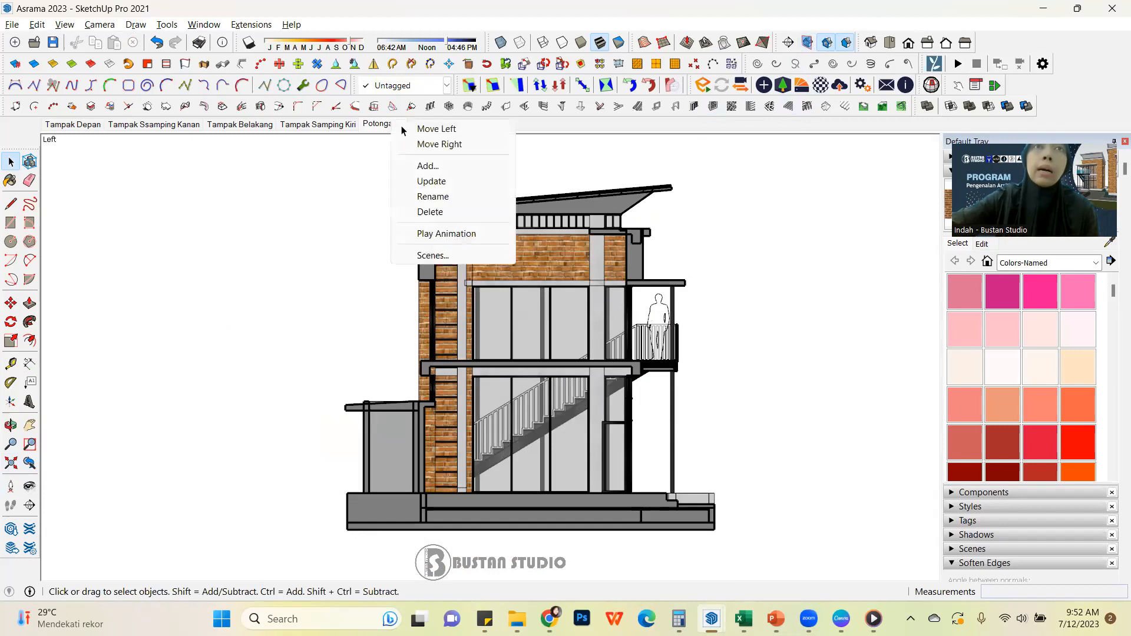
click(472, 167)
right_click(438, 124)
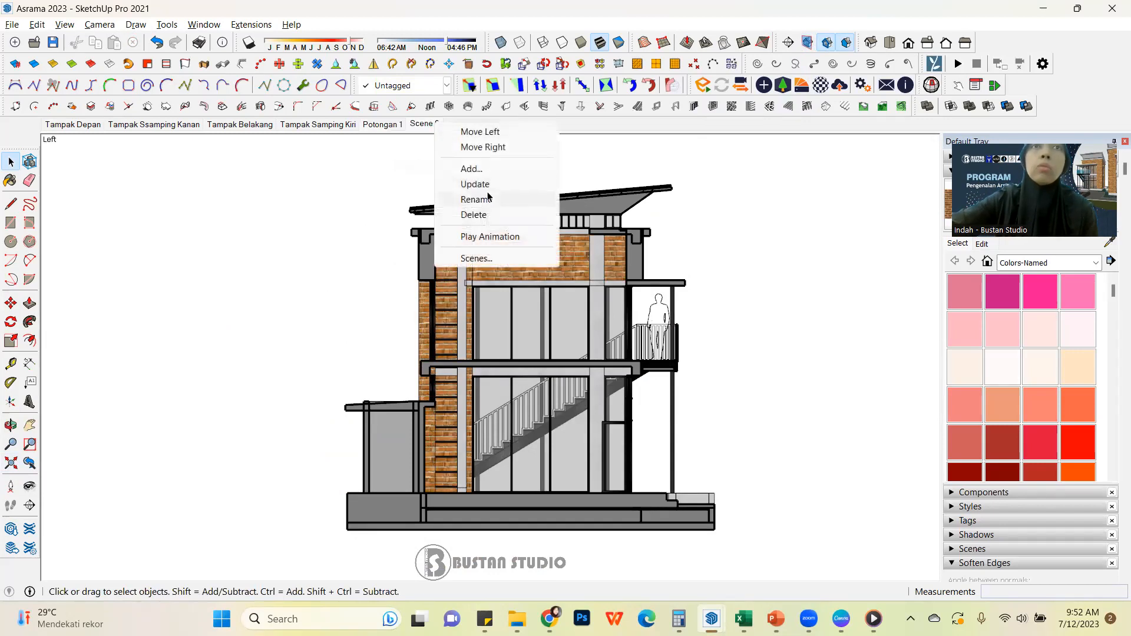
click(501, 200)
text(Potongan 2)
key(Return)
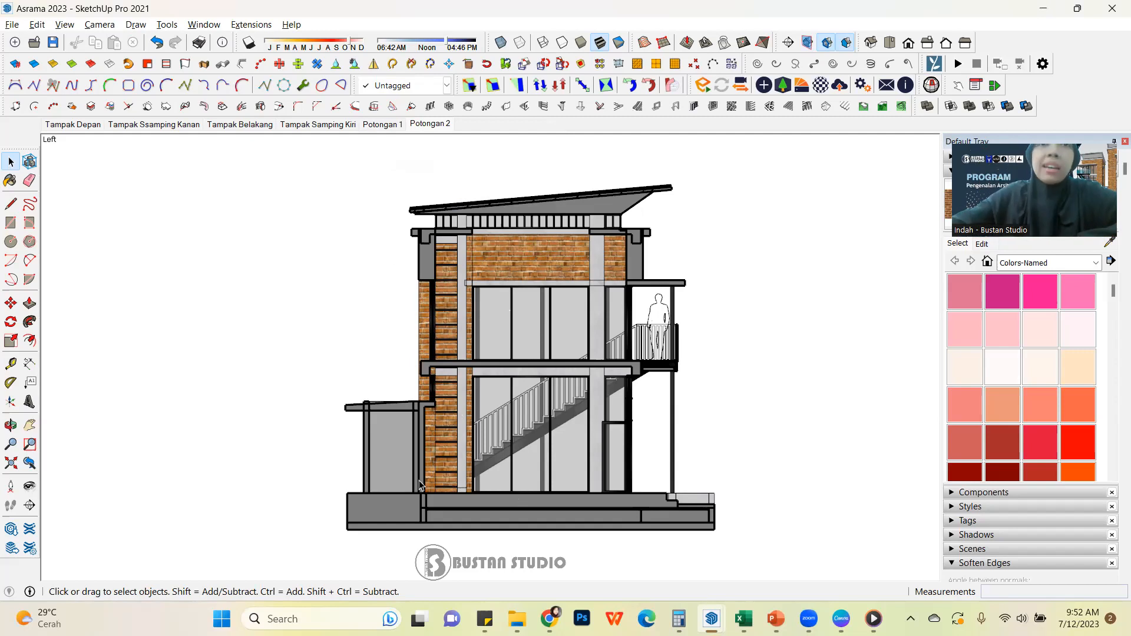
scroll(422, 479, up, 5)
scroll(422, 478, down, 3)
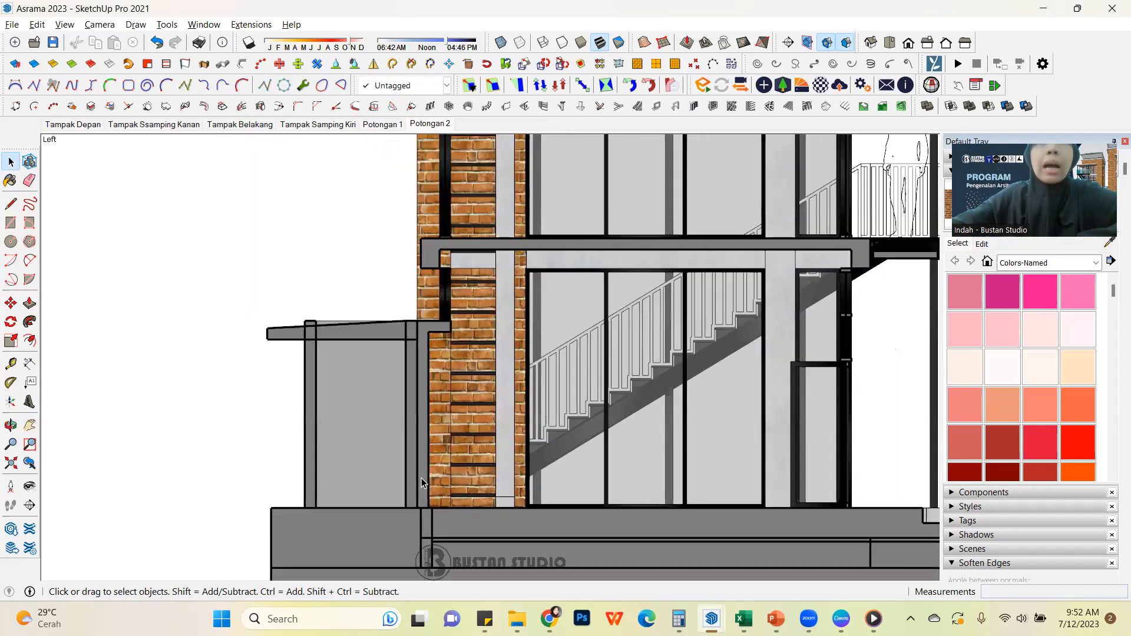
scroll(400, 449, down, 1)
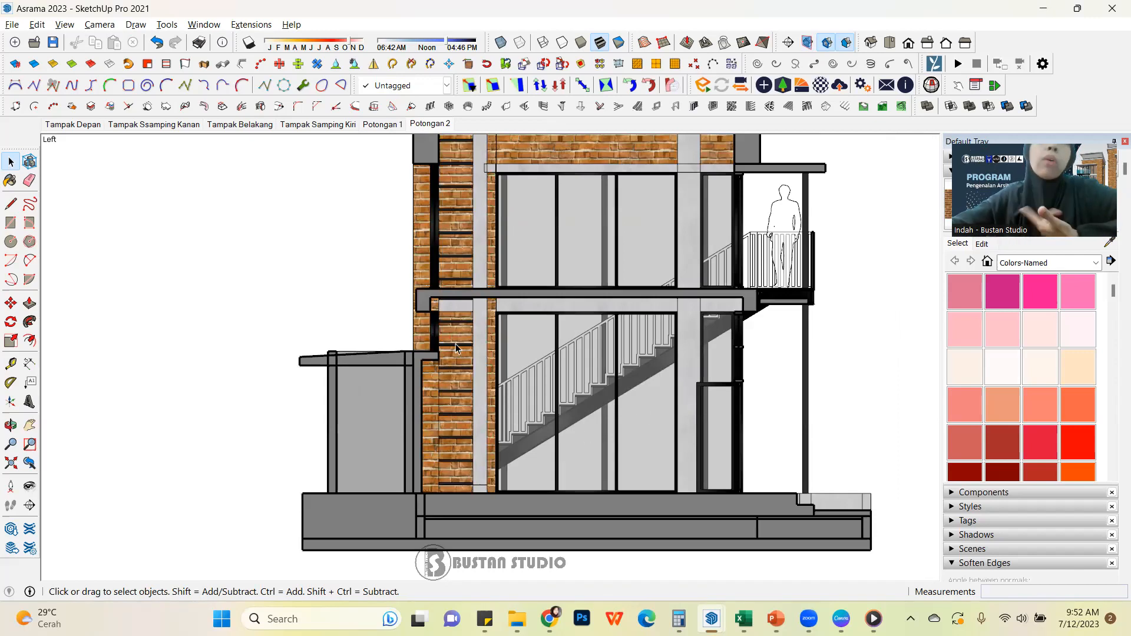
scroll(486, 489, down, 1)
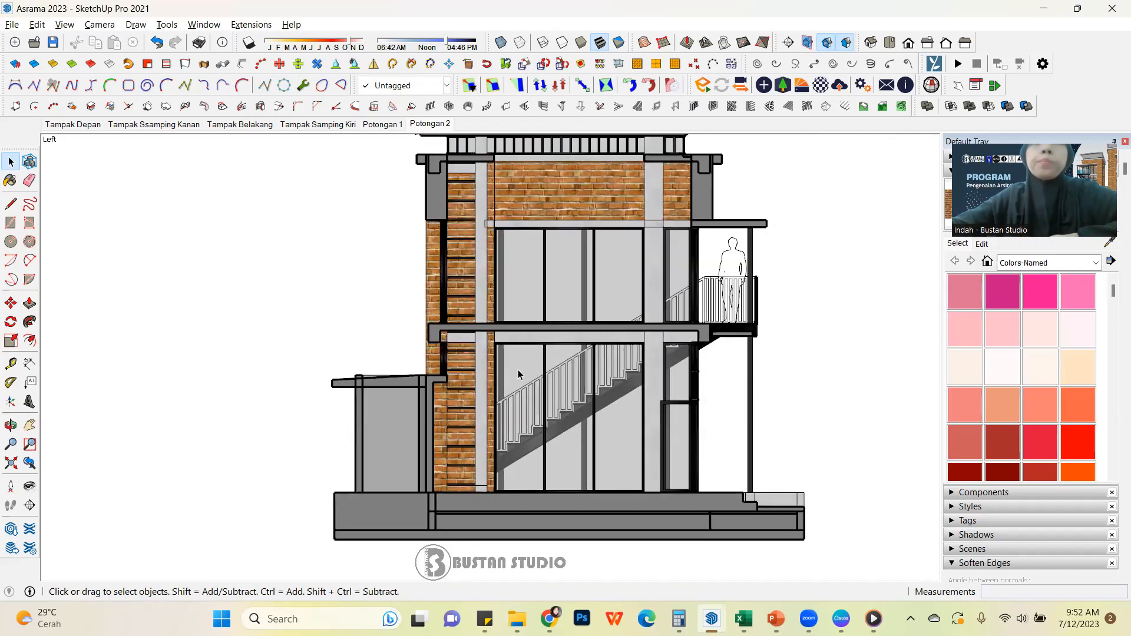
scroll(503, 372, down, 1)
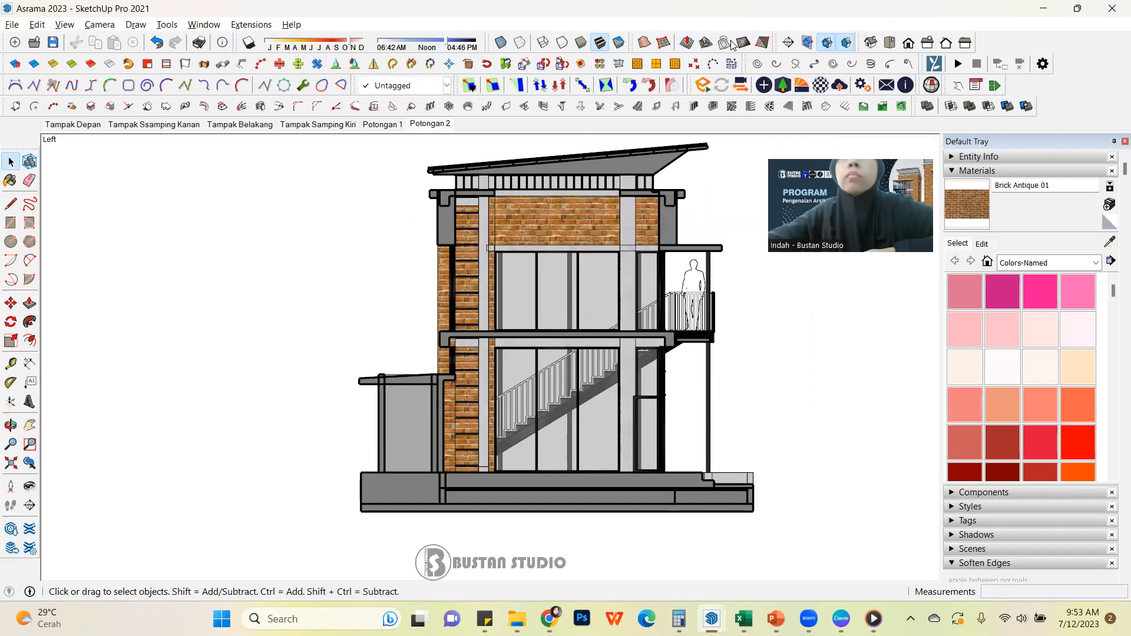
drag(495, 42, 383, 173)
drag(520, 87, 526, 44)
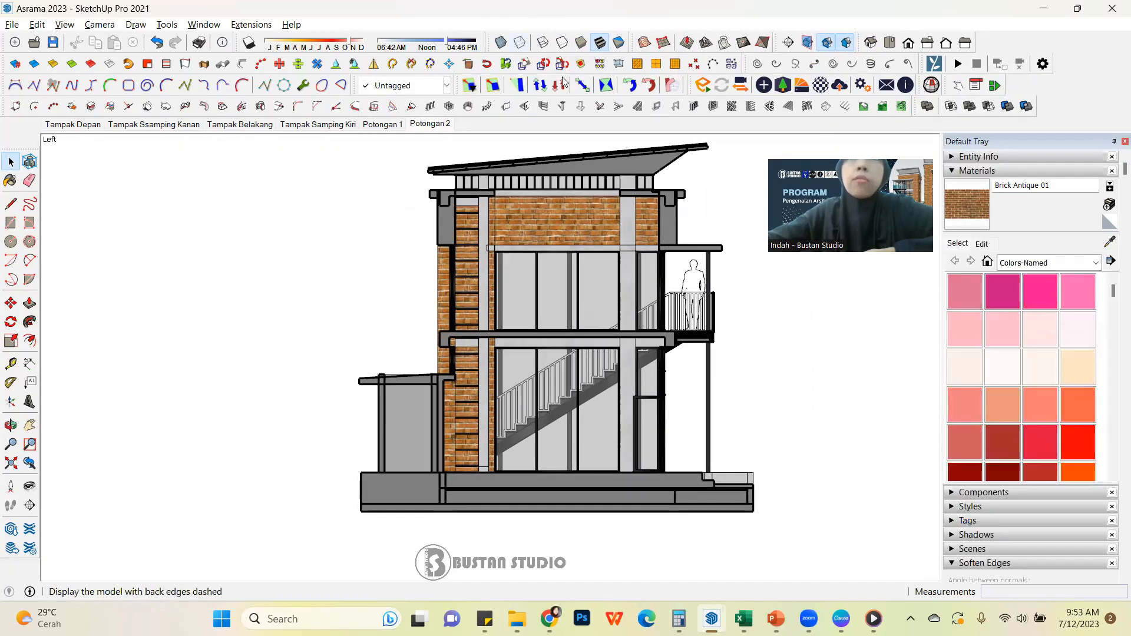
Recall the Potongan 2 scene and set the section line width to 2 in its style's modeling settings
click(953, 171)
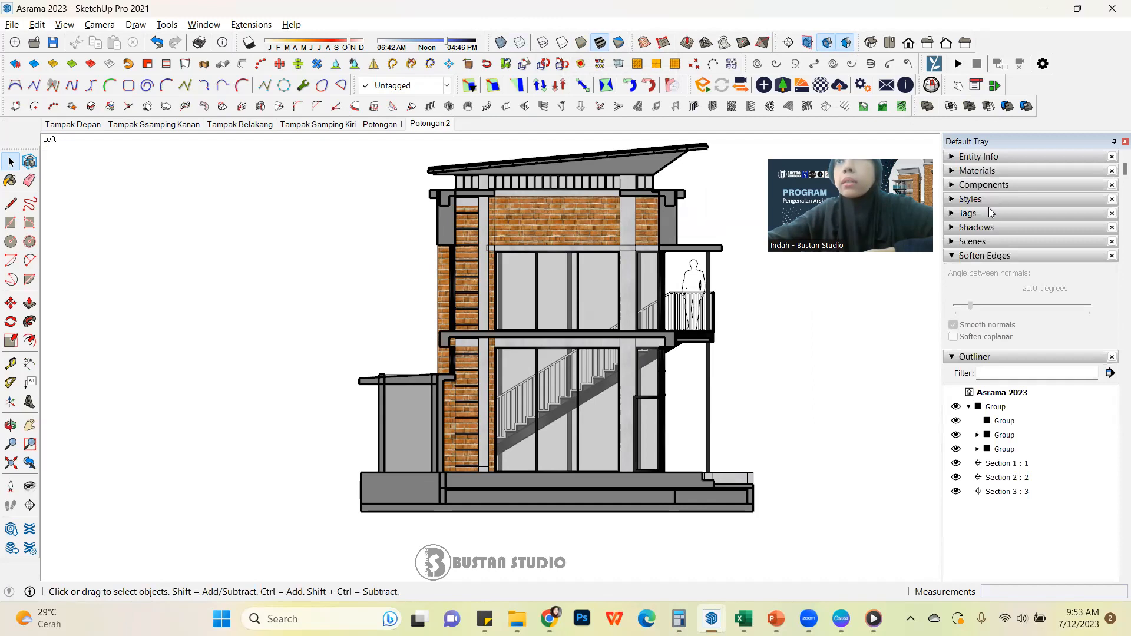
click(951, 199)
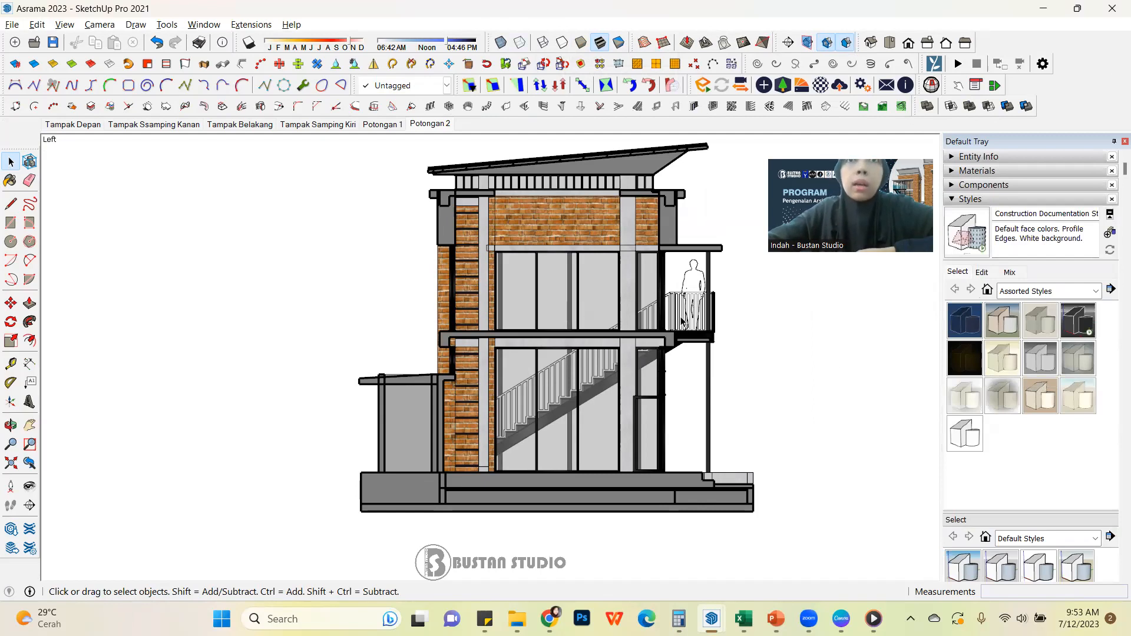
click(439, 125)
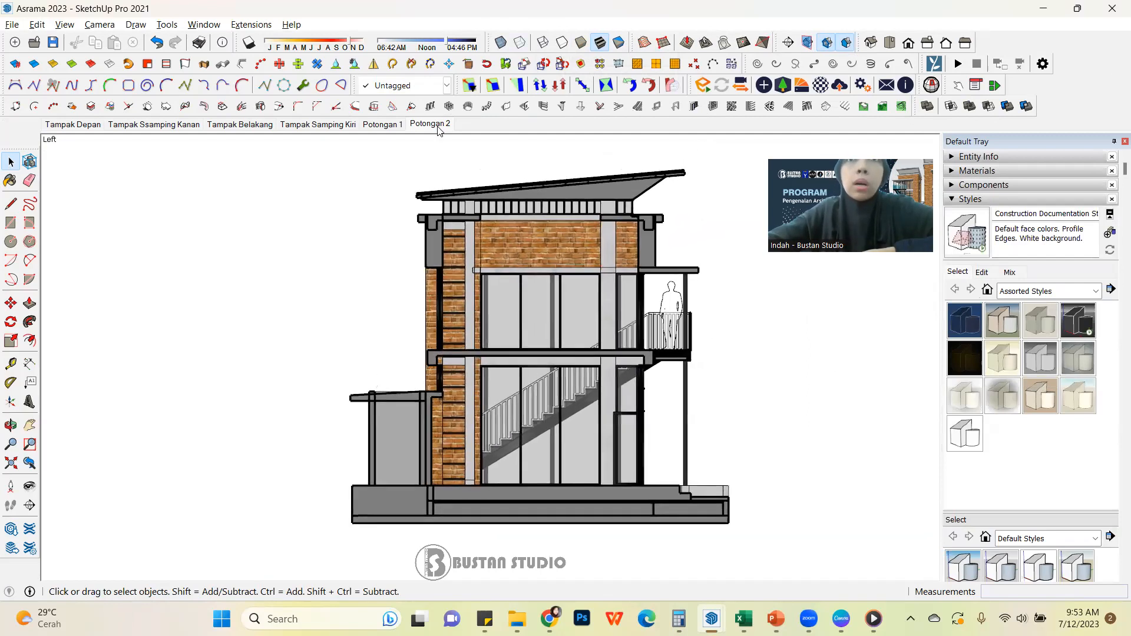
click(986, 275)
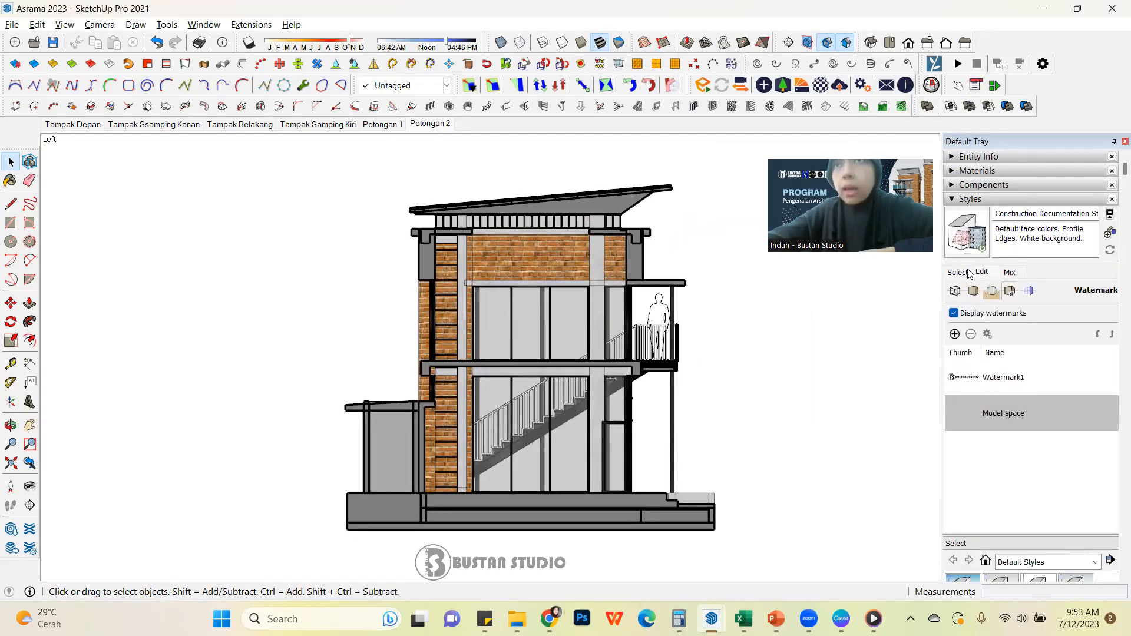
click(1031, 292)
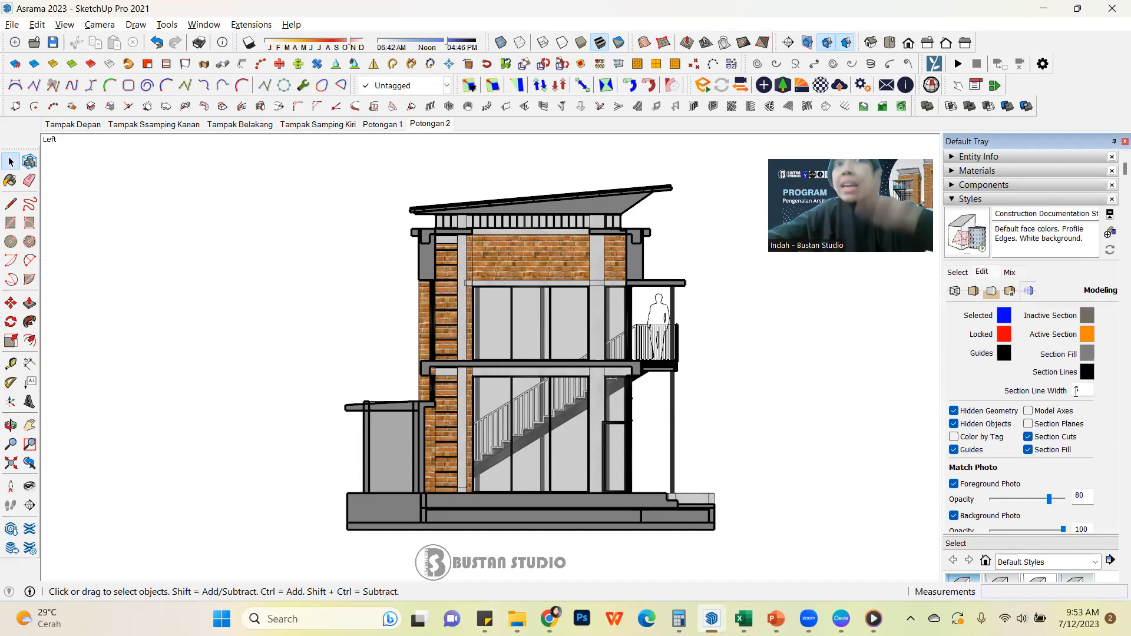
drag(1087, 389, 1049, 390)
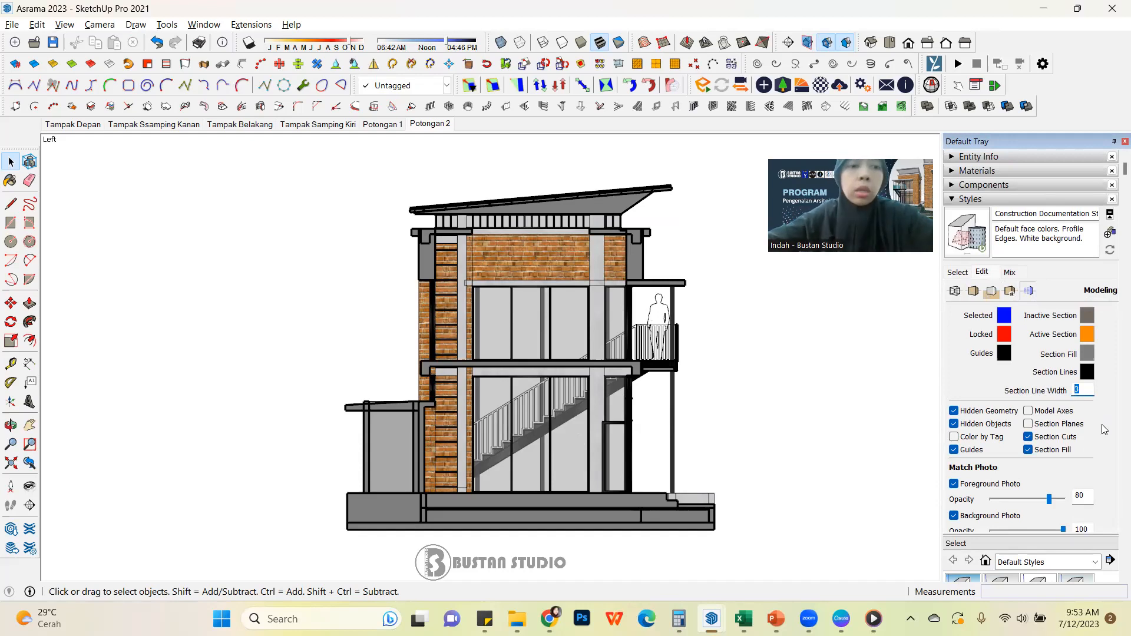
text(2)
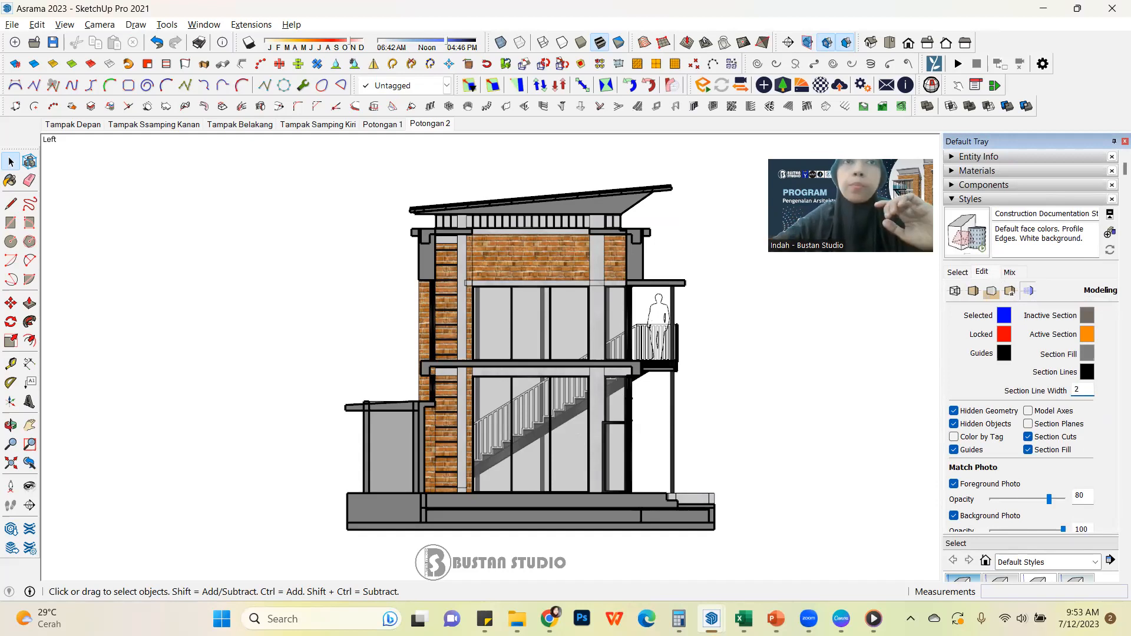
key(Return)
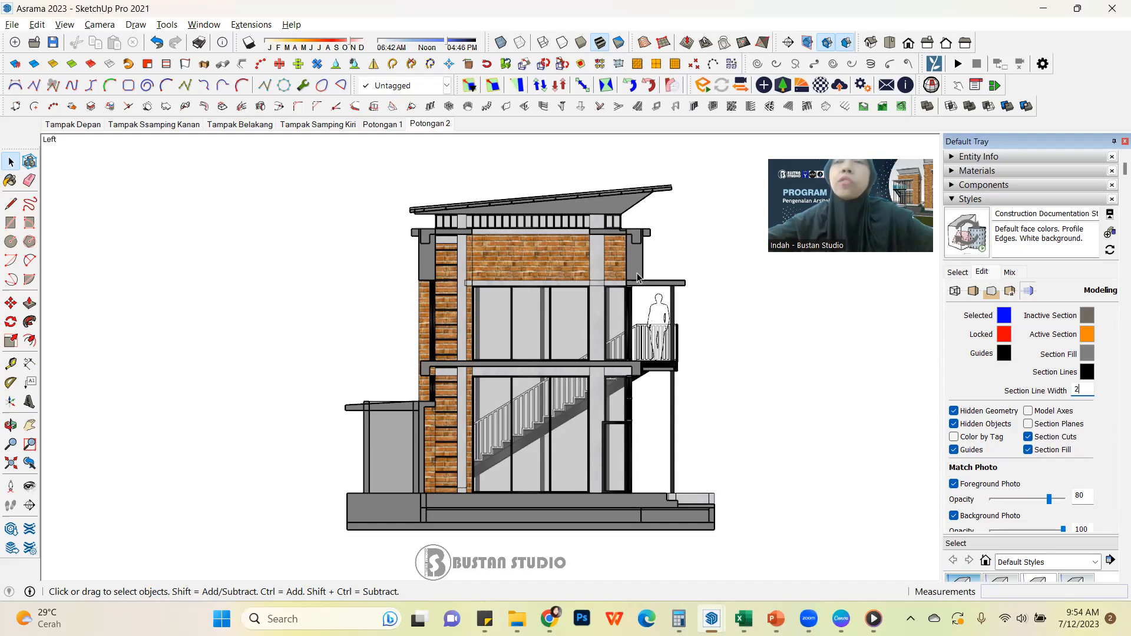
Set the style's section fill colour to black and its section line colour to red
click(1087, 356)
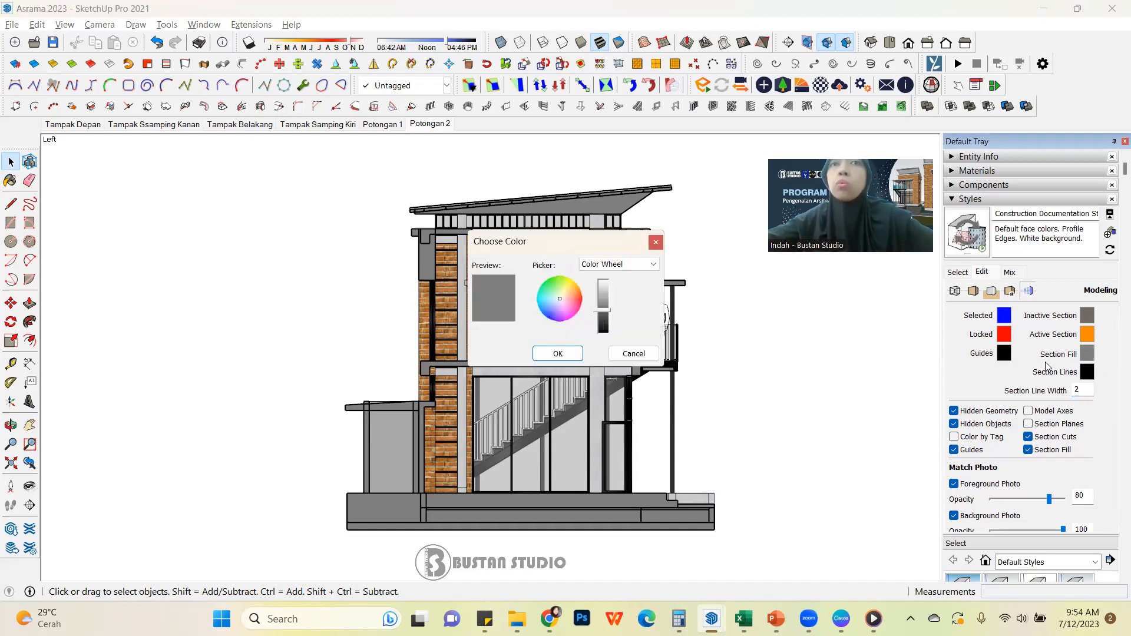
drag(611, 315, 604, 334)
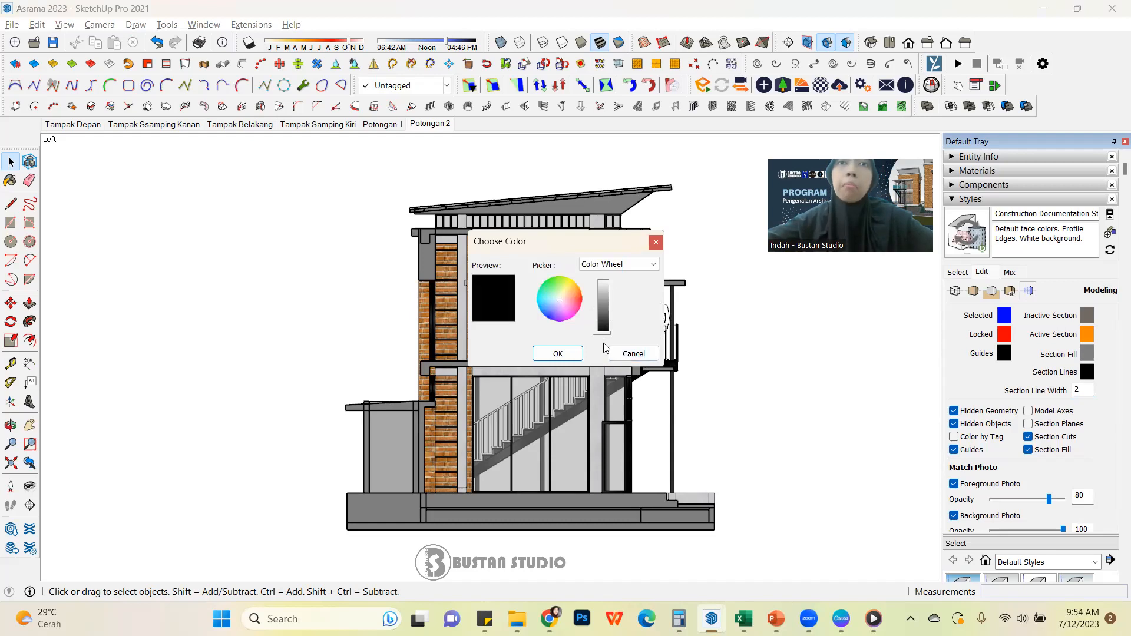
click(561, 355)
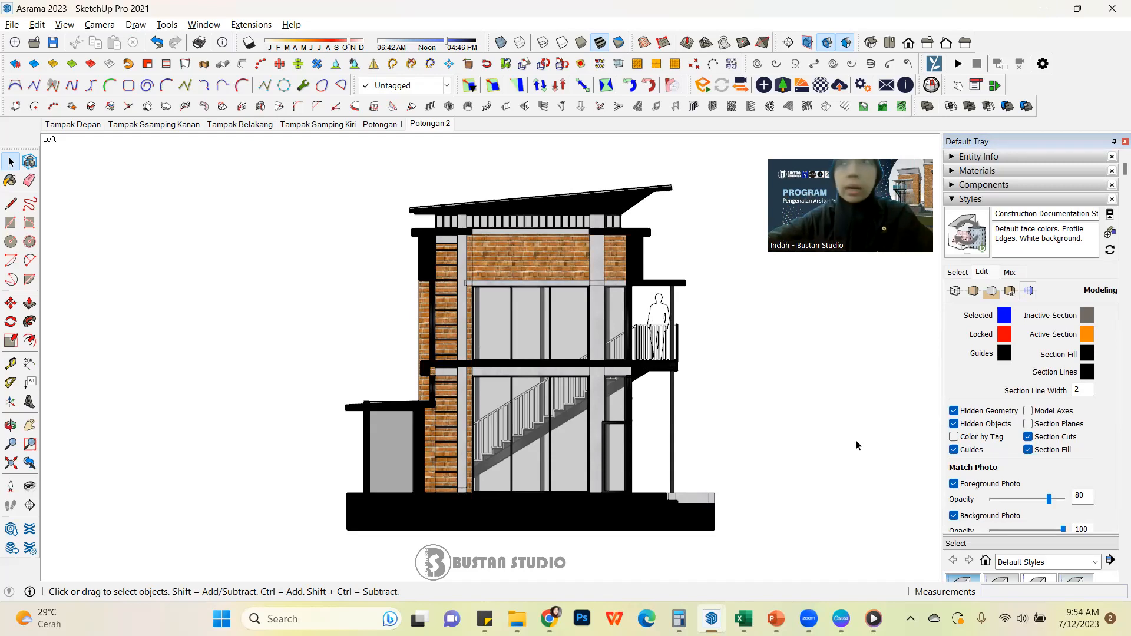
click(1087, 372)
drag(563, 303, 613, 277)
click(567, 355)
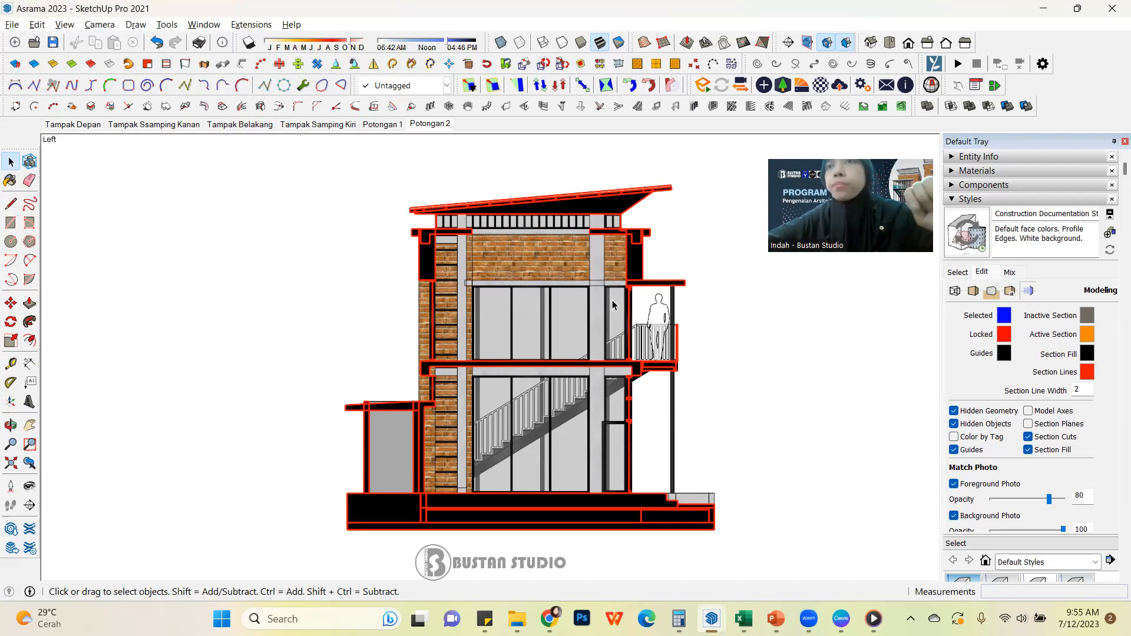
click(1087, 373)
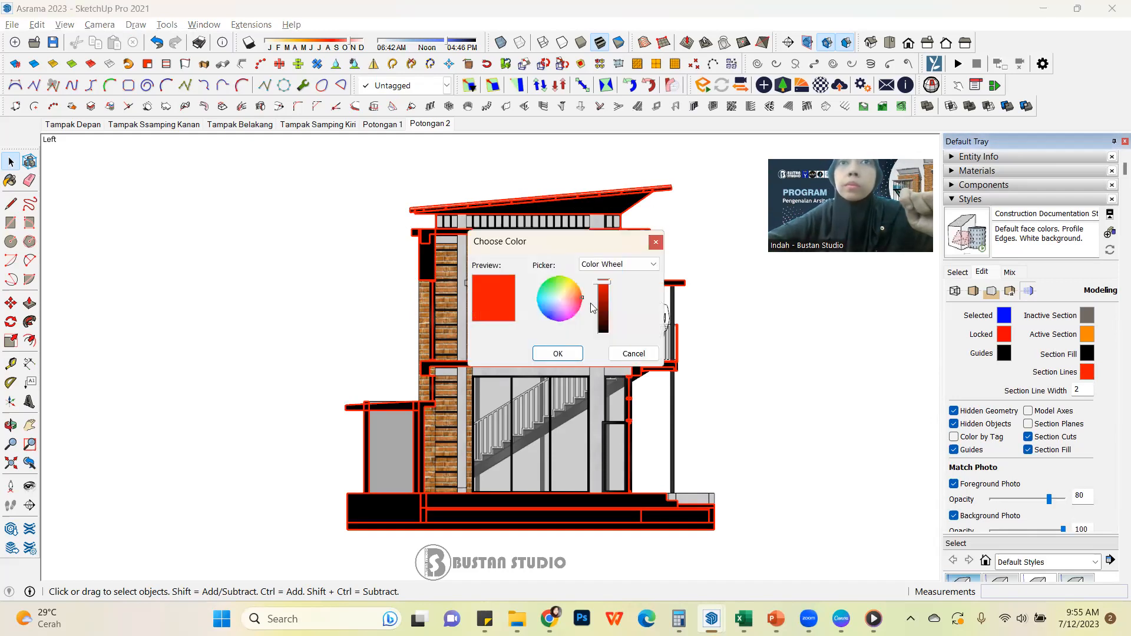
drag(612, 322, 618, 269)
click(625, 357)
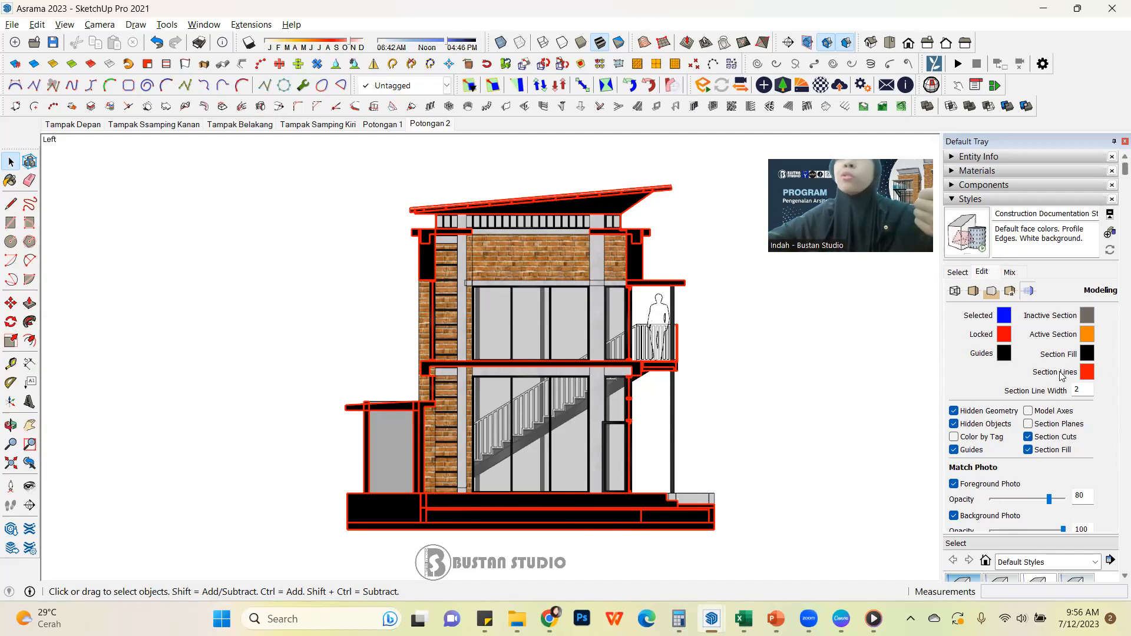
Set the style's section line colour to black
click(1087, 372)
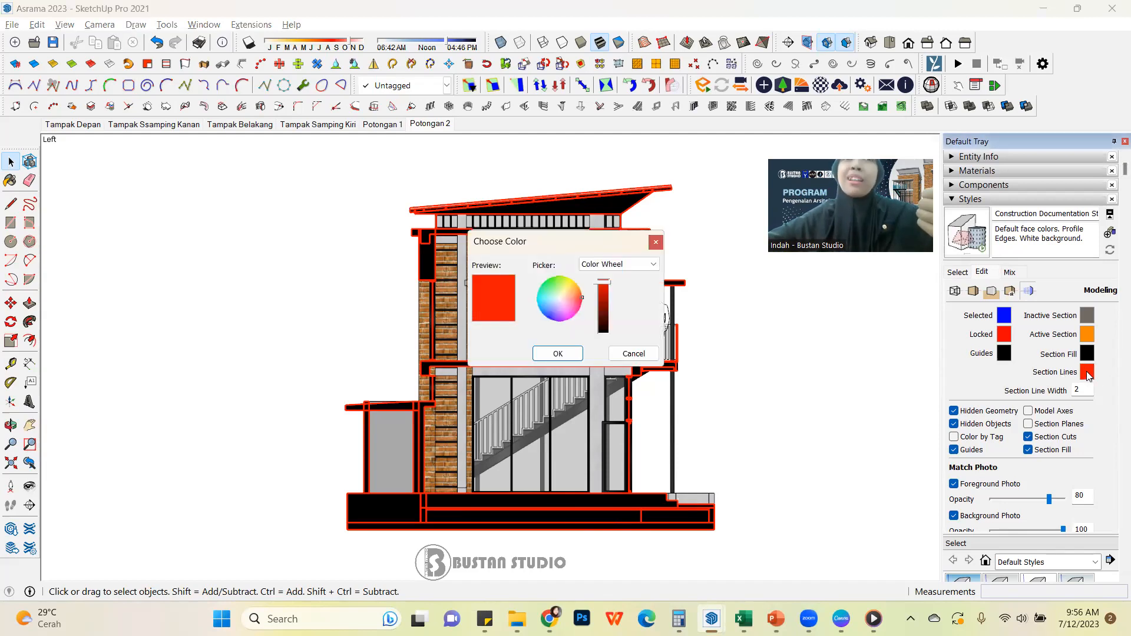
drag(607, 286, 605, 339)
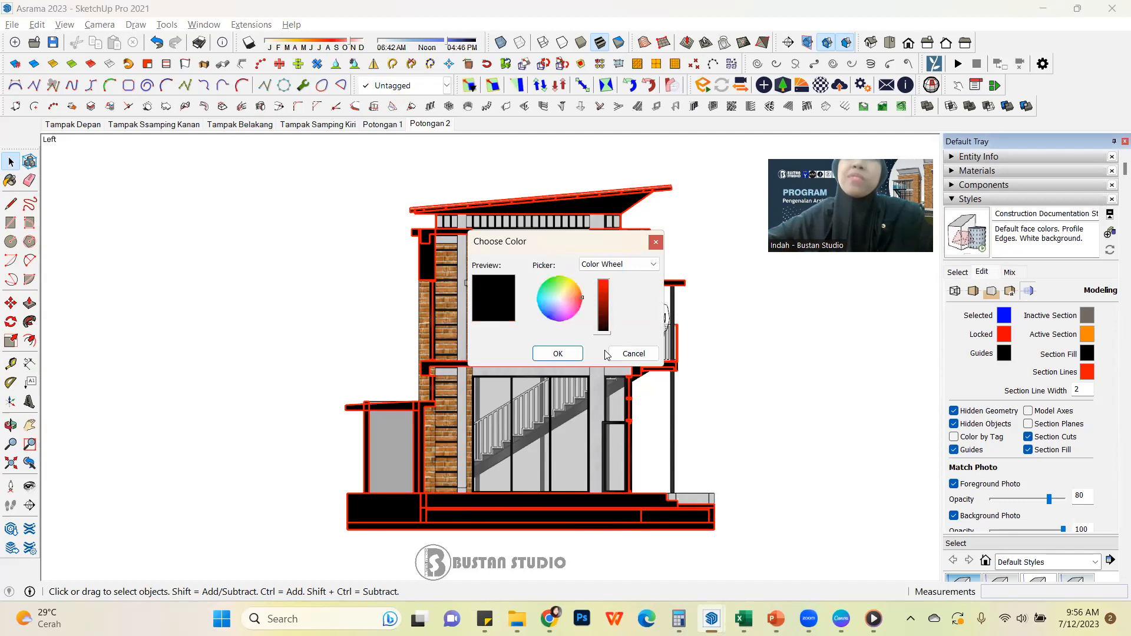
click(575, 356)
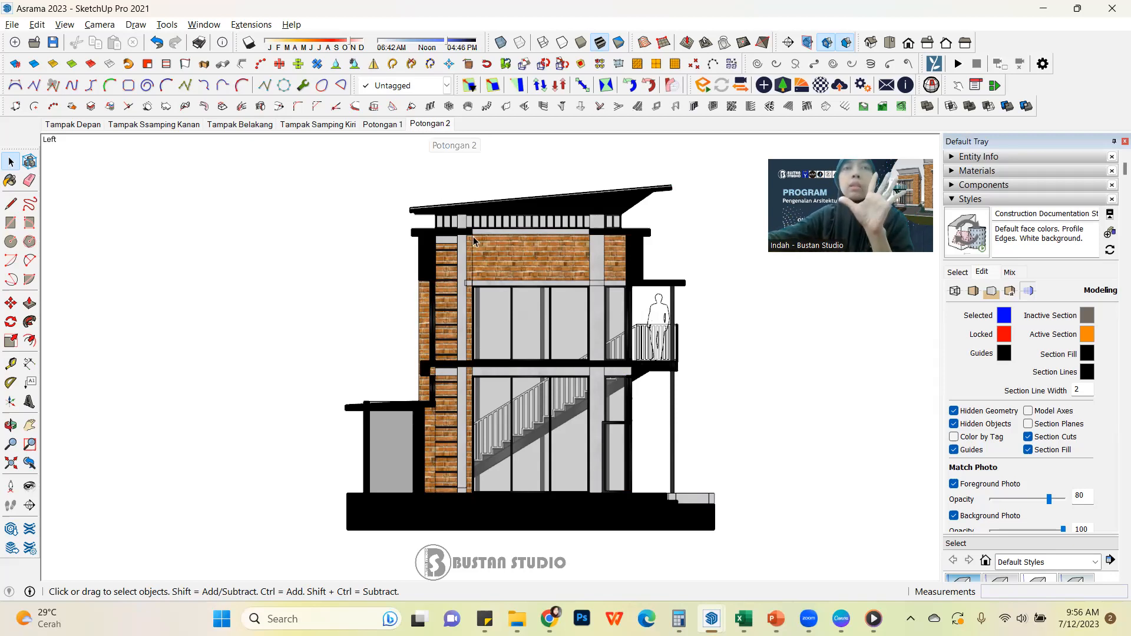
Add a scene of the black-filled side section after Potongan 2 and rename it Potongan 3
right_click(438, 126)
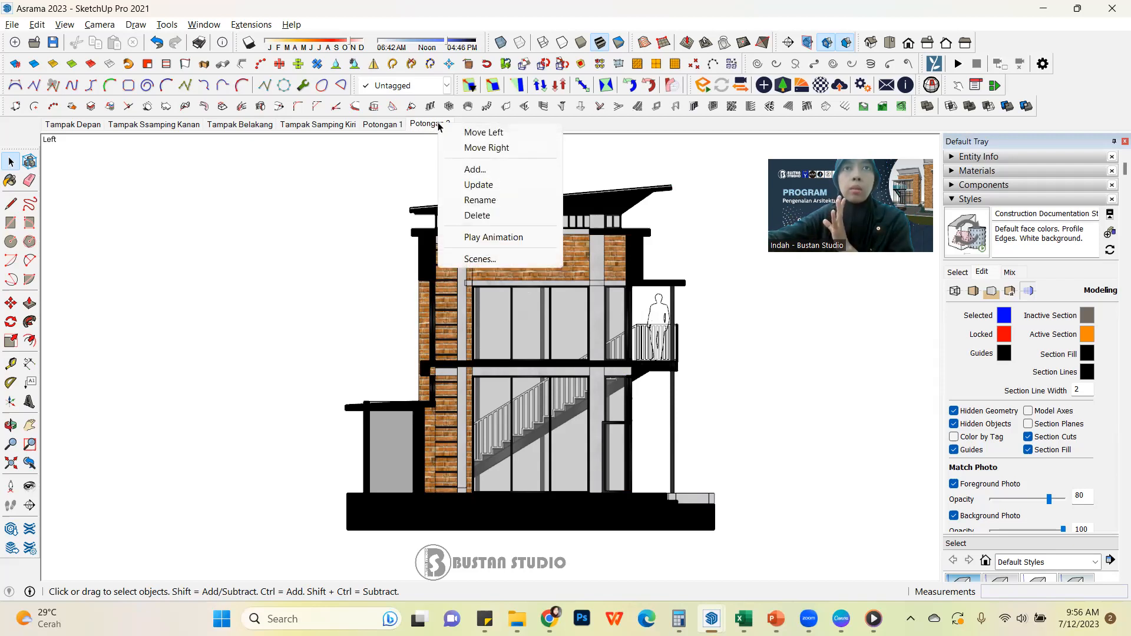
click(540, 172)
click(596, 371)
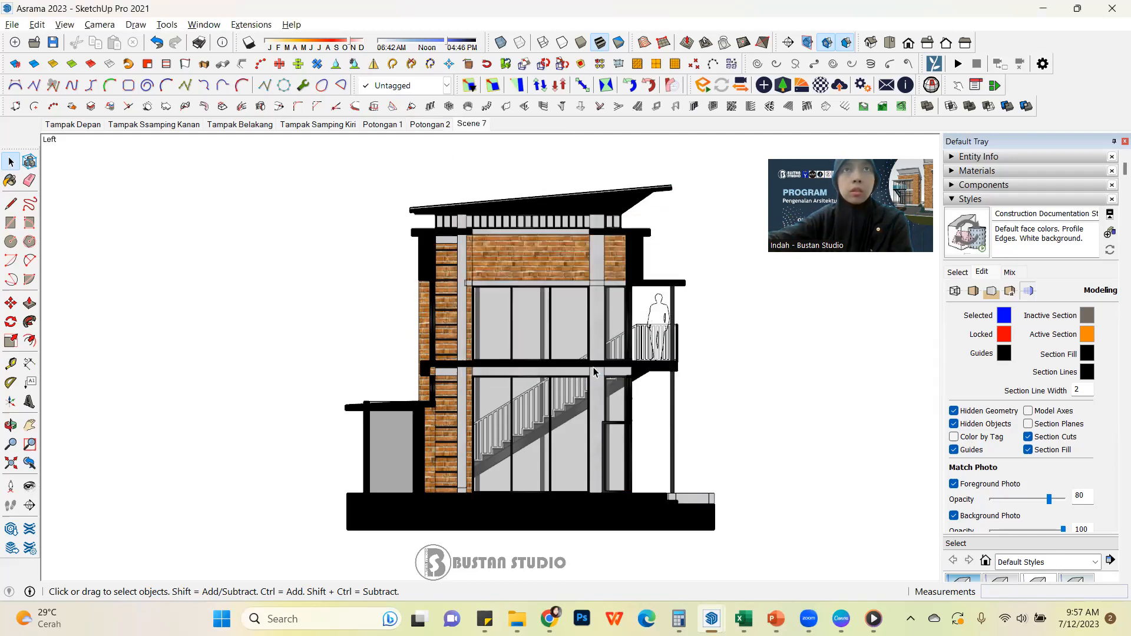
right_click(471, 125)
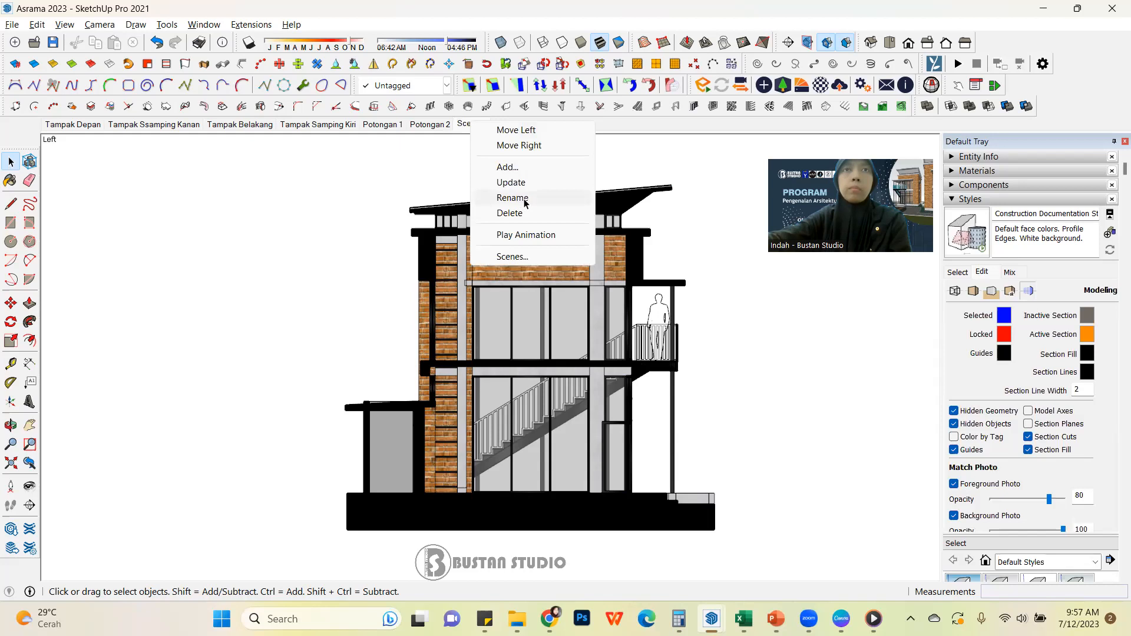
click(526, 198)
text(Pot)
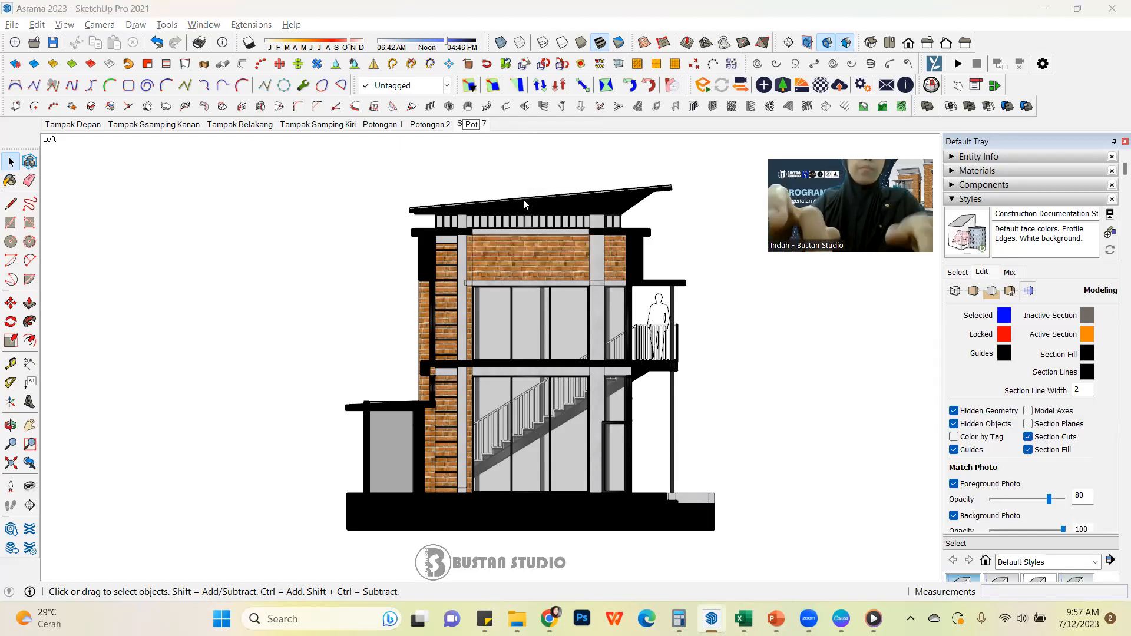
text(ongan 3)
key(Return)
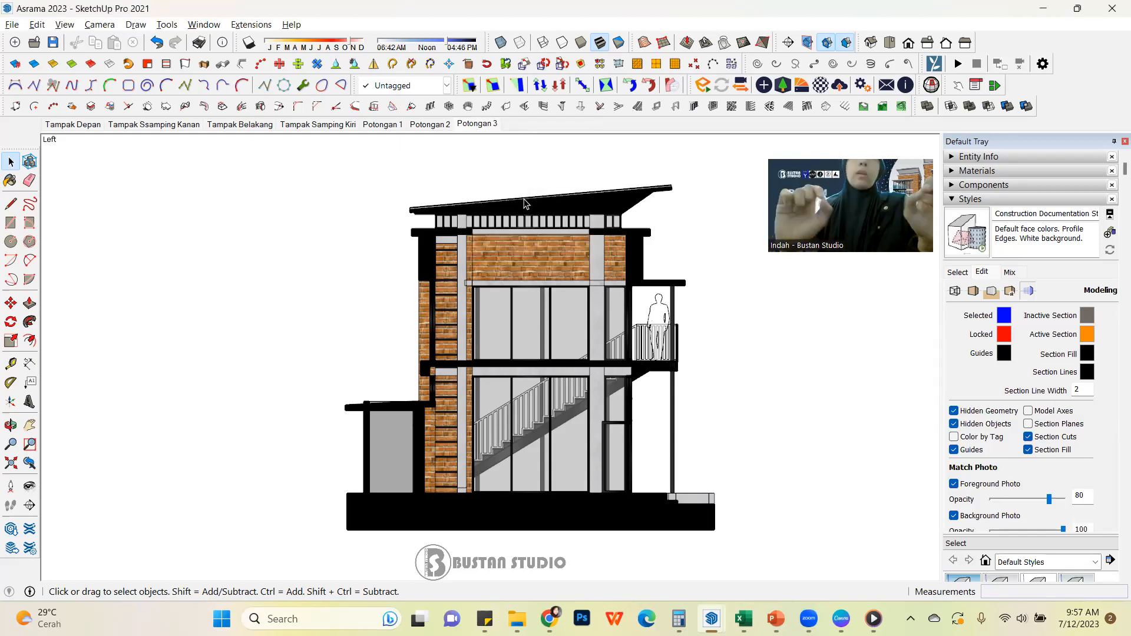
Compare the section line and fill colours across the Potongan 1, 2, 3 and Tampak Samping Kiri scenes
click(432, 126)
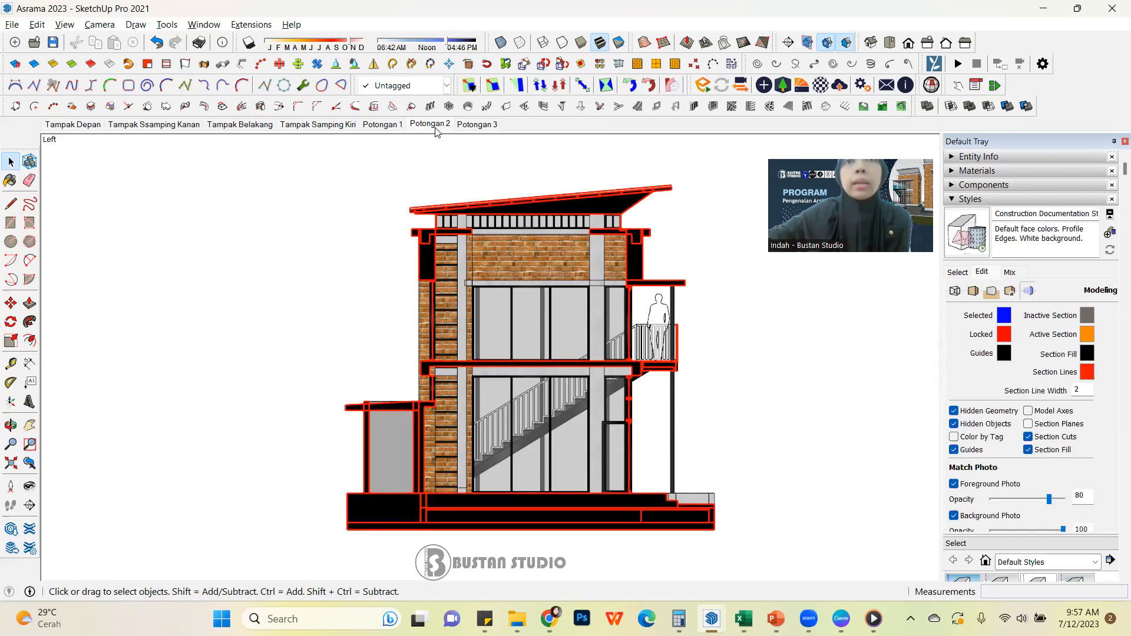
click(475, 125)
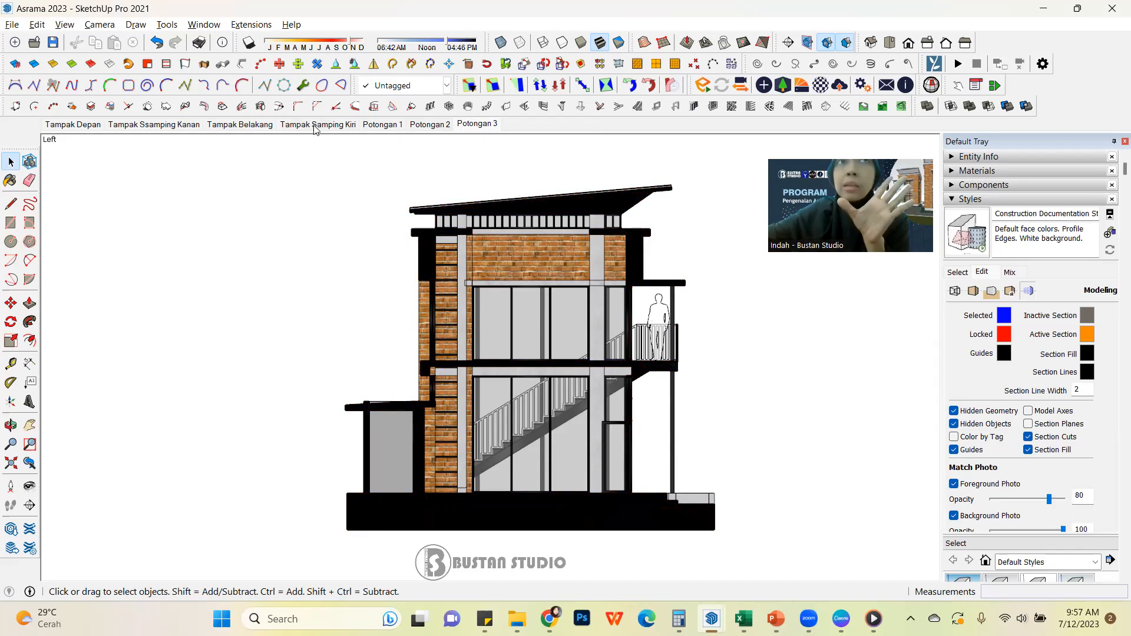
click(419, 126)
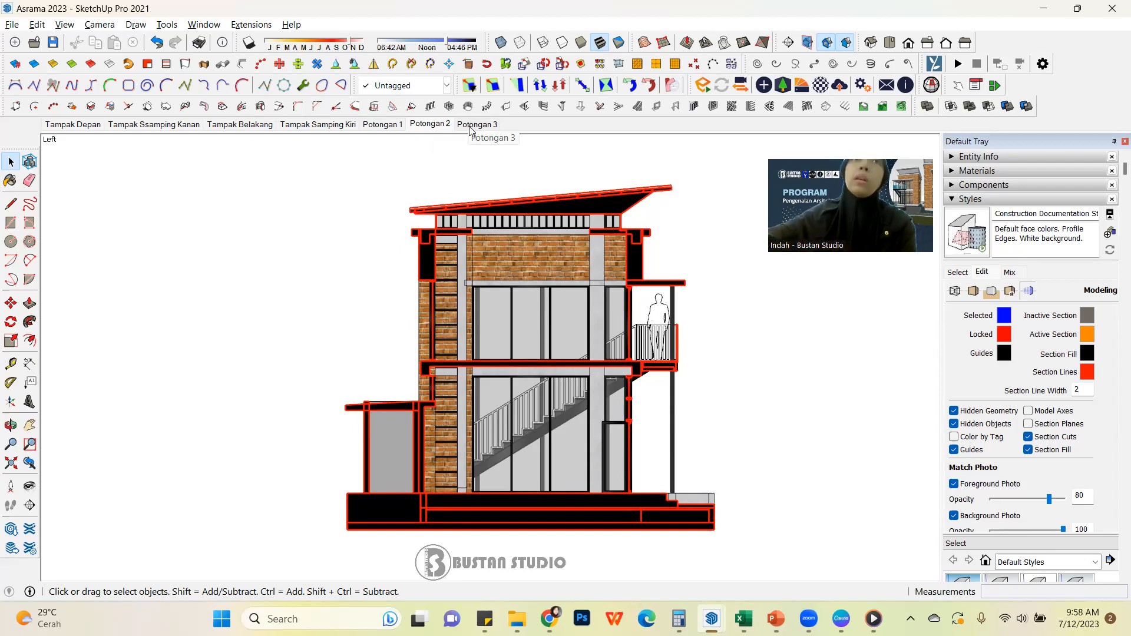
click(475, 124)
click(378, 125)
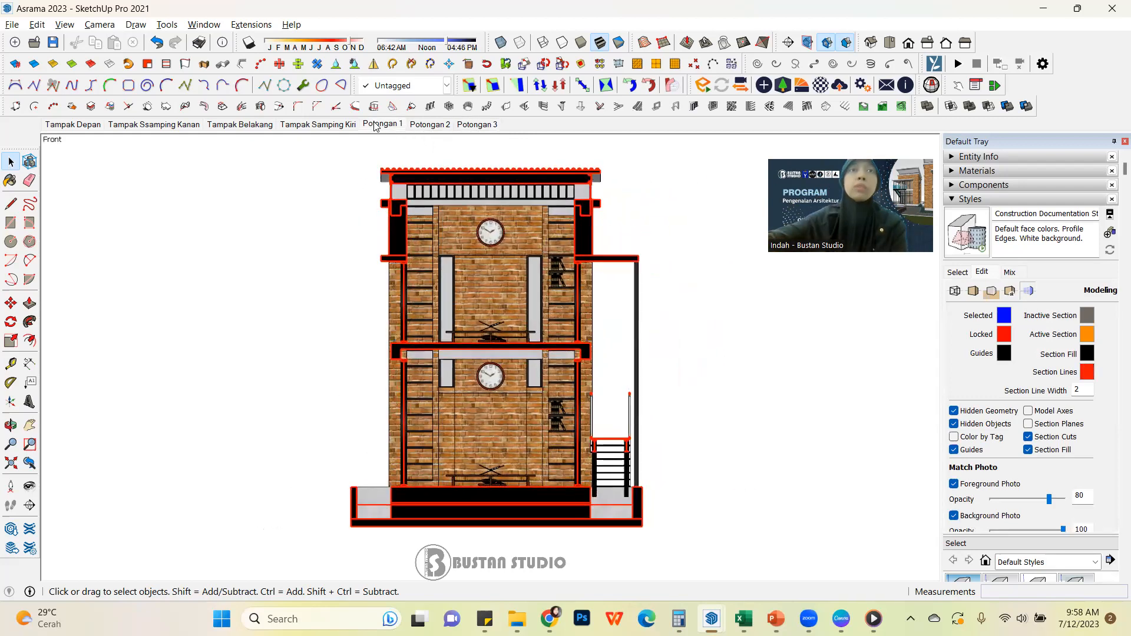
click(429, 127)
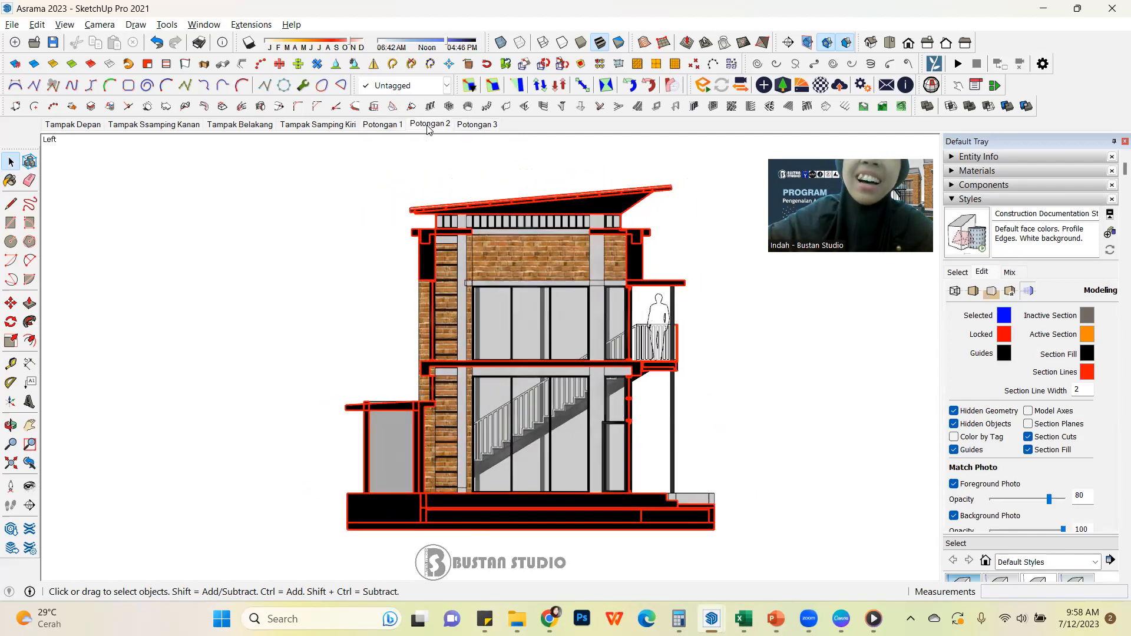
click(465, 127)
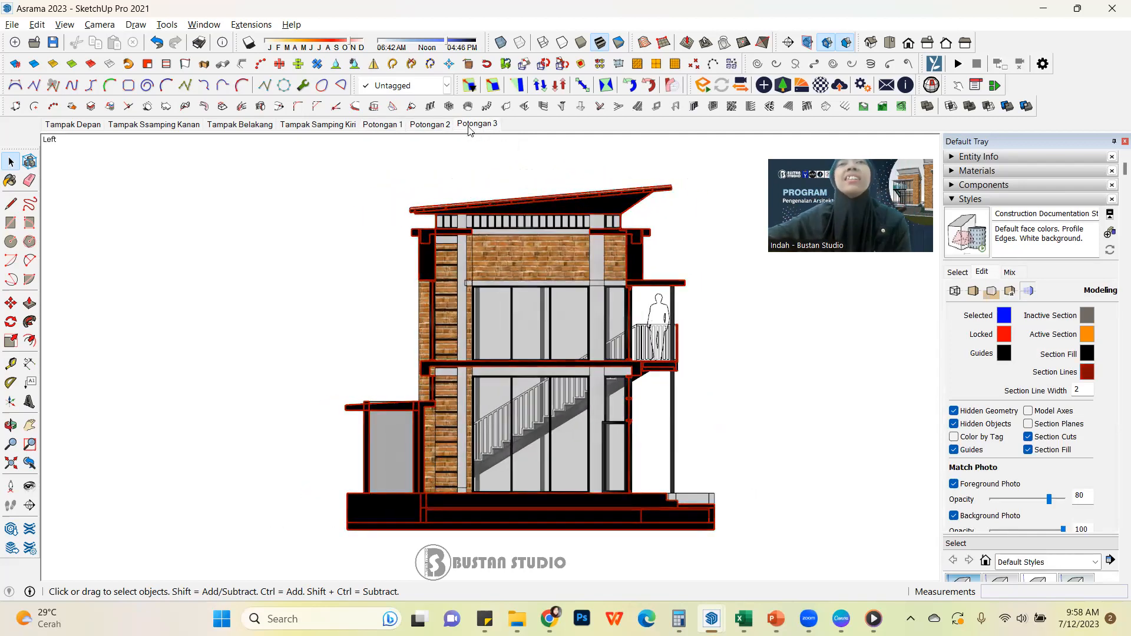
click(330, 126)
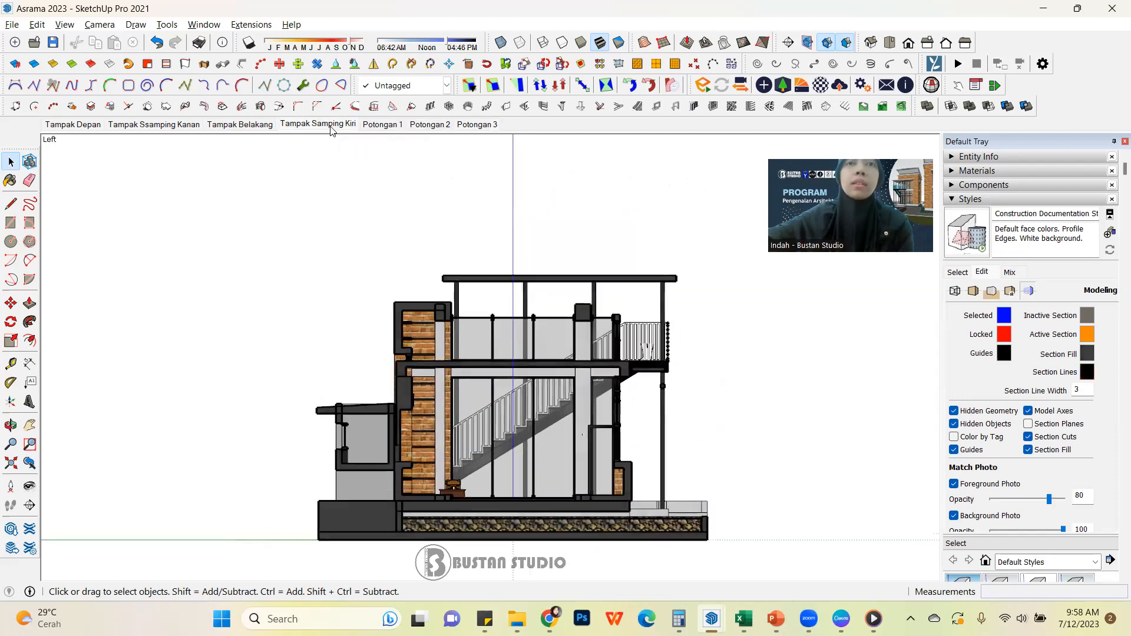
Recall the Potongan 1 scene and set its style's section fill to medium grey and its section lines to black
click(380, 127)
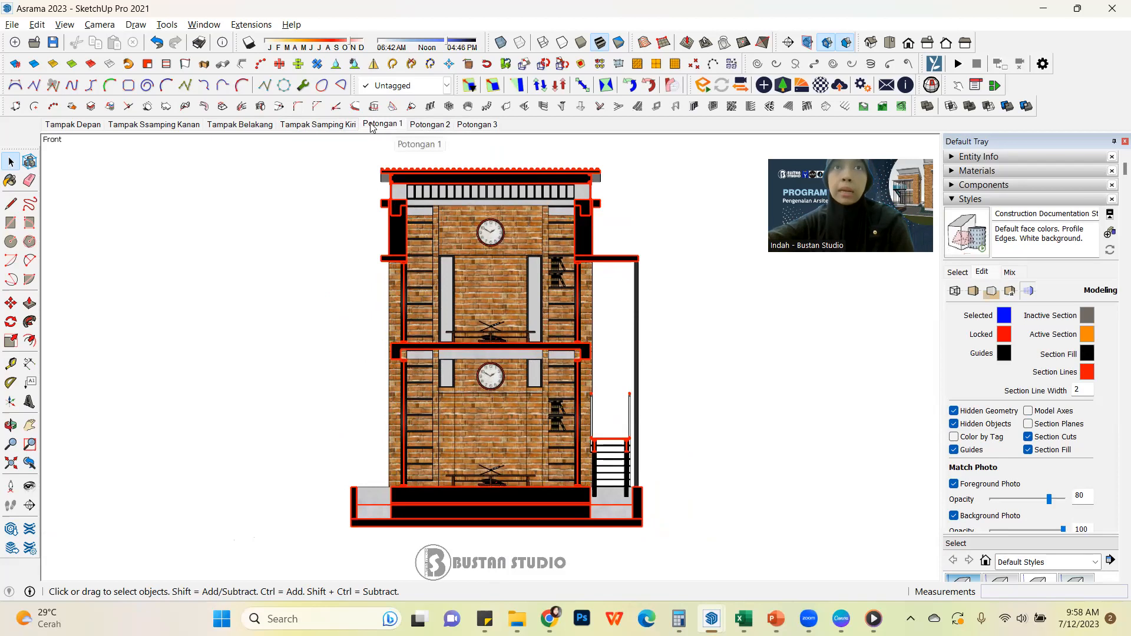
click(1086, 356)
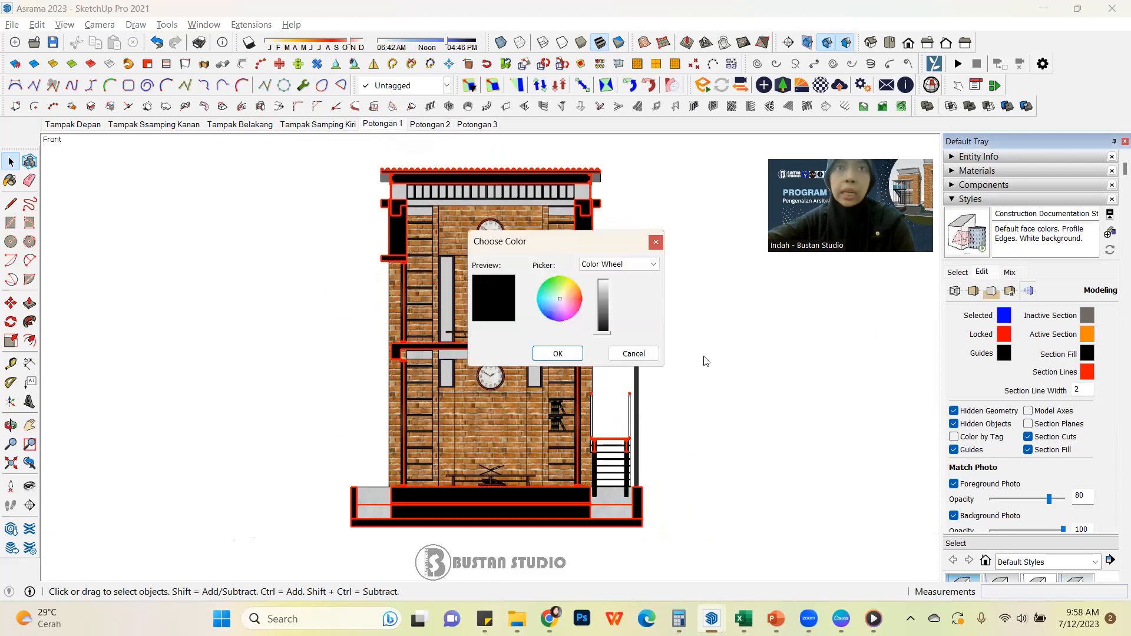
drag(608, 333, 613, 310)
click(558, 354)
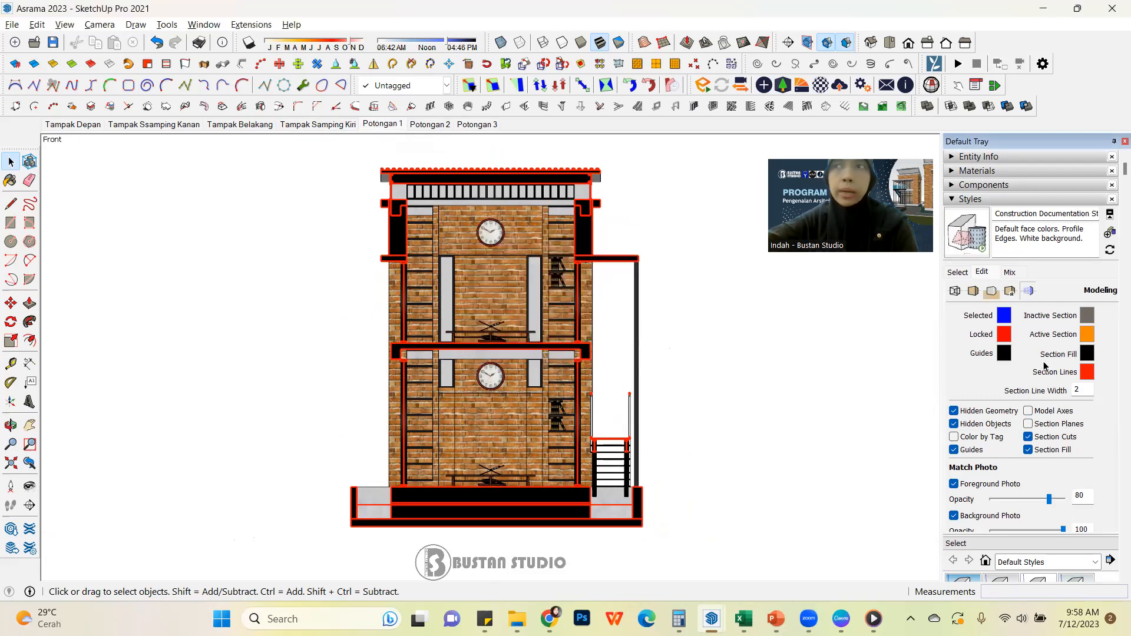
click(1088, 373)
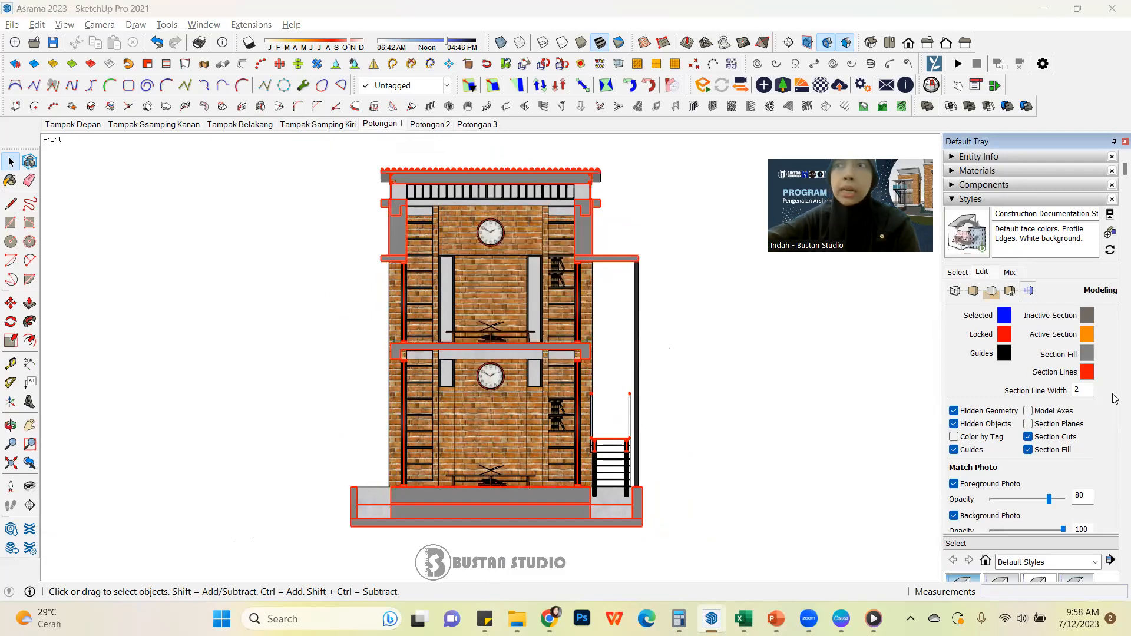
drag(604, 282, 601, 337)
click(575, 354)
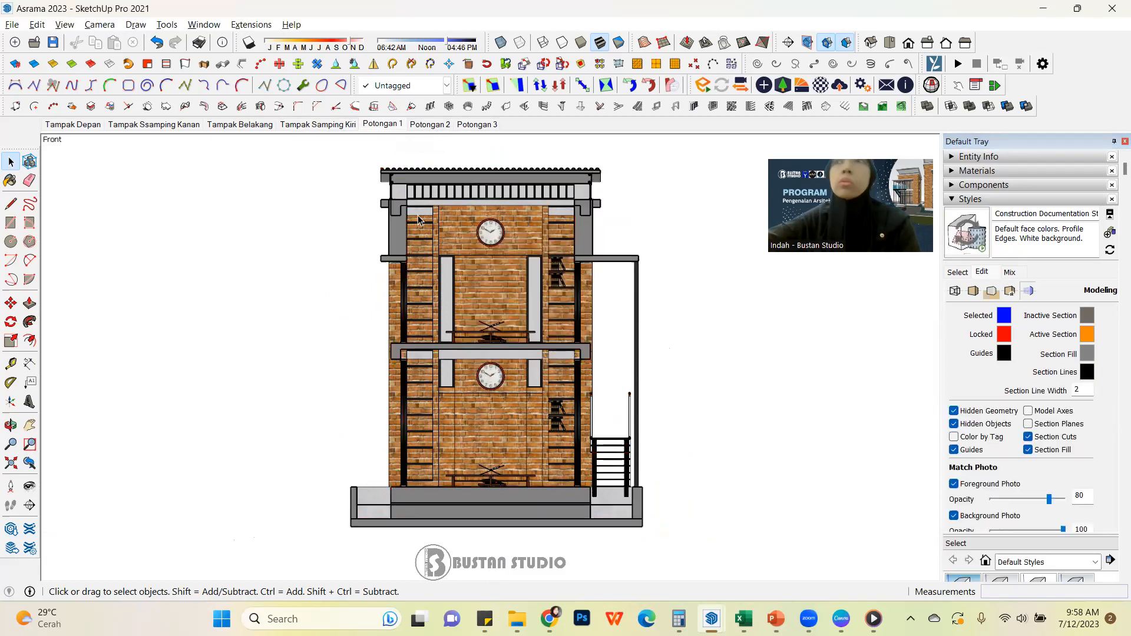
Update the Potongan 1 scene, saving its style changes as a new style
right_click(385, 125)
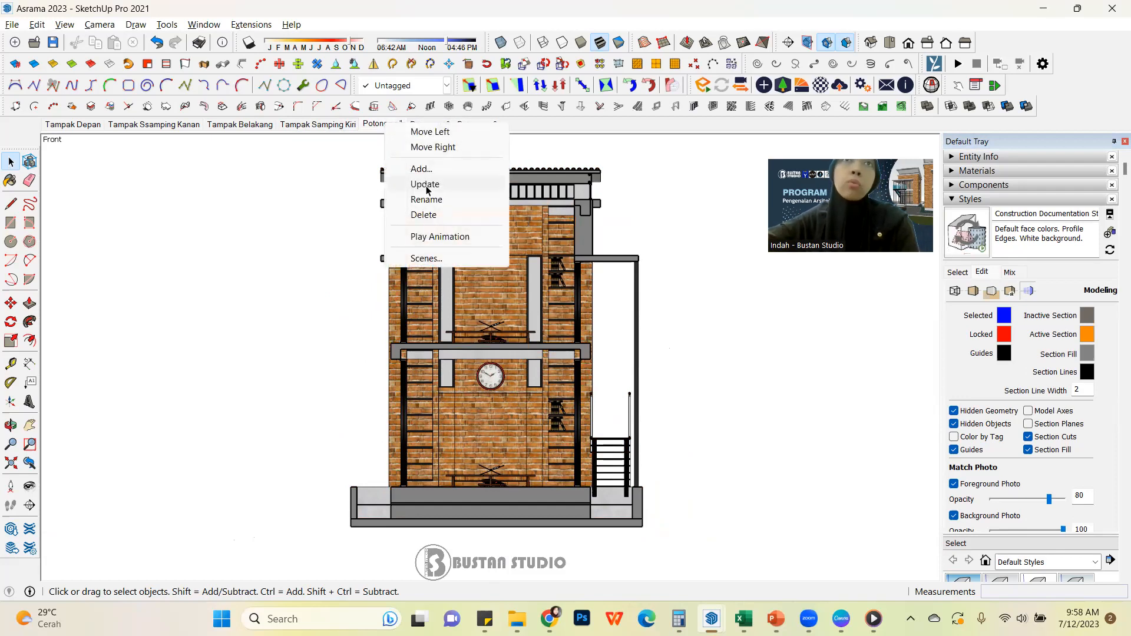
click(426, 186)
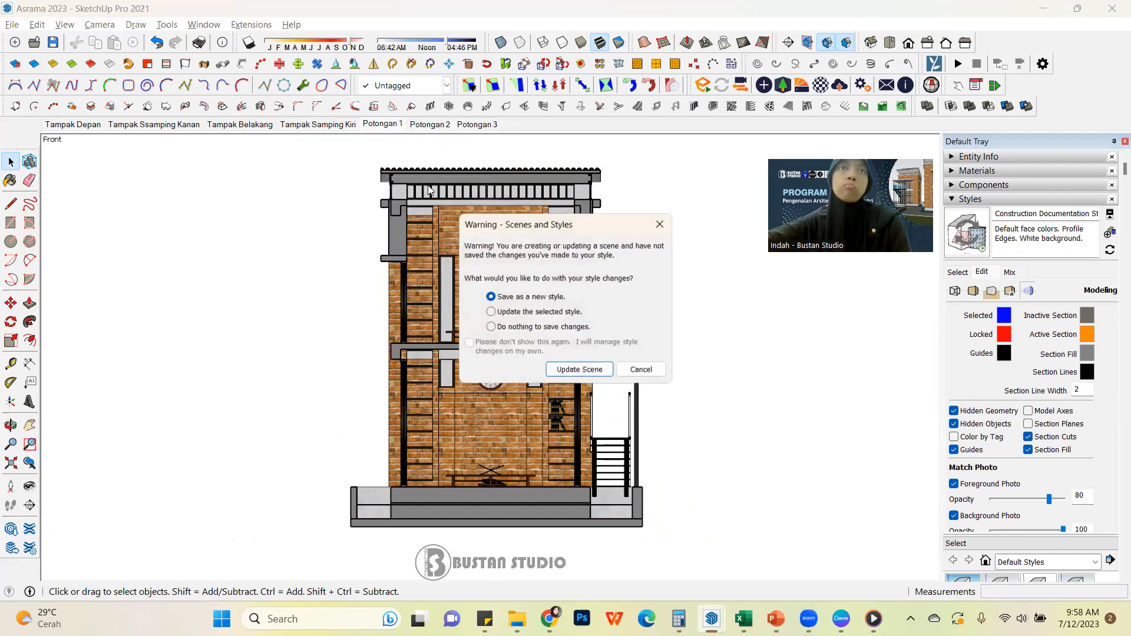
click(579, 371)
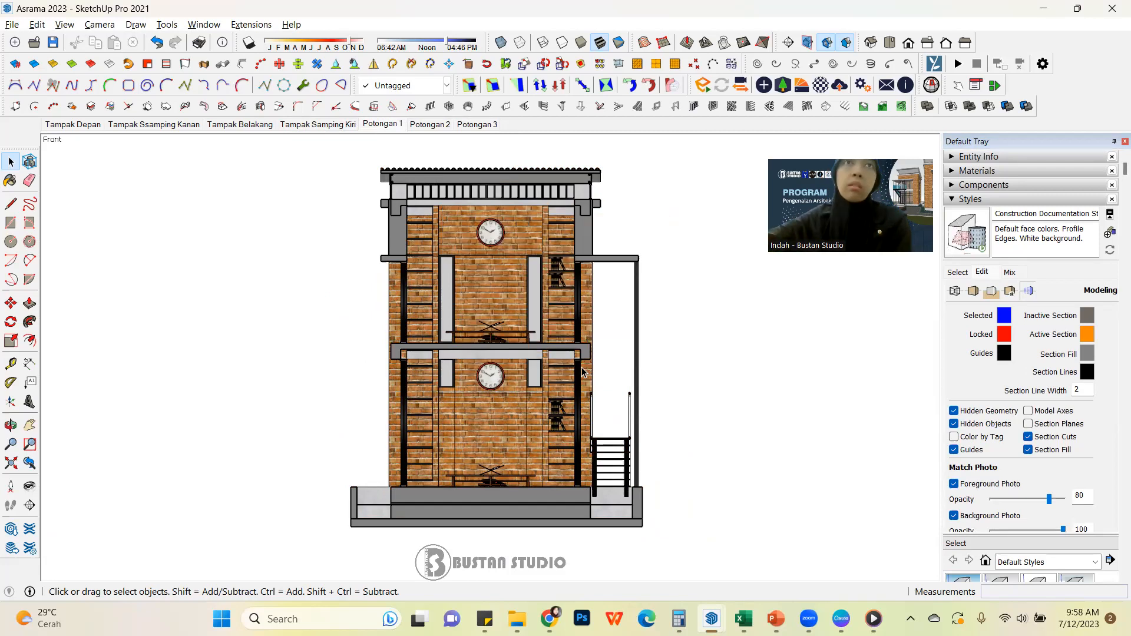
Compare the section fill and line colours of the Potongan 1, 2 and 3 scenes, also orbiting around the Potongan 3 cut
click(431, 124)
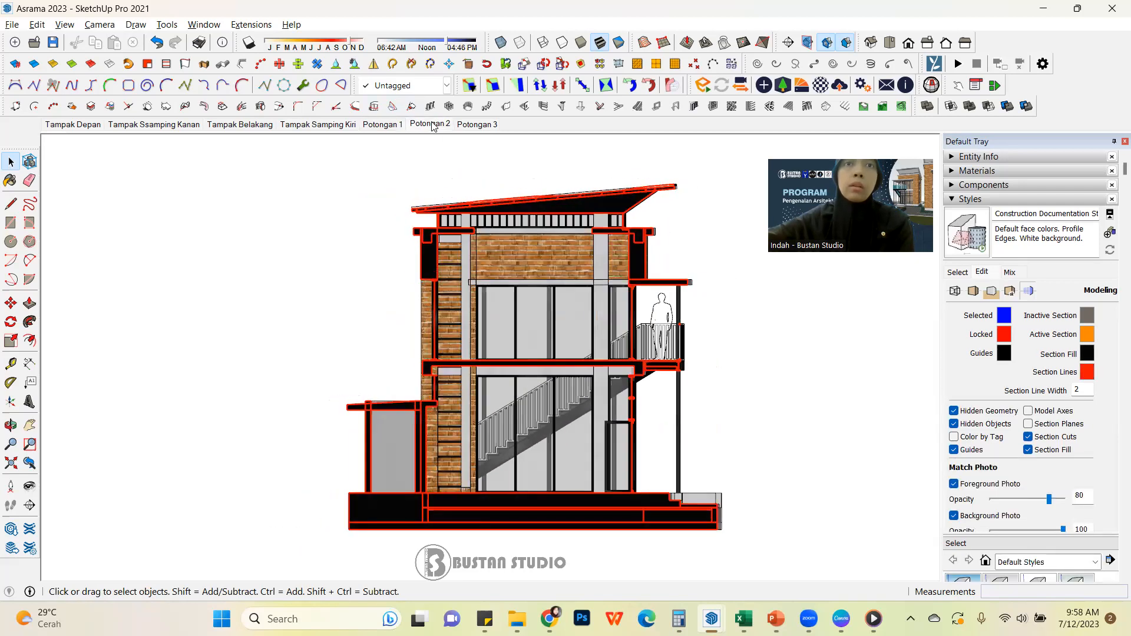
click(395, 125)
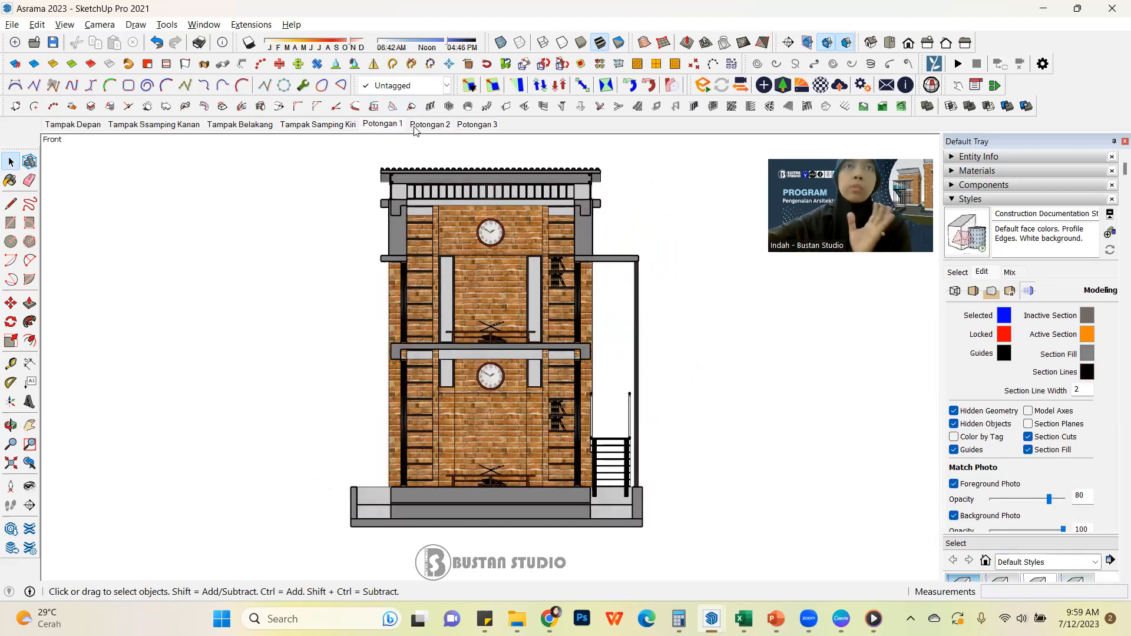
click(422, 128)
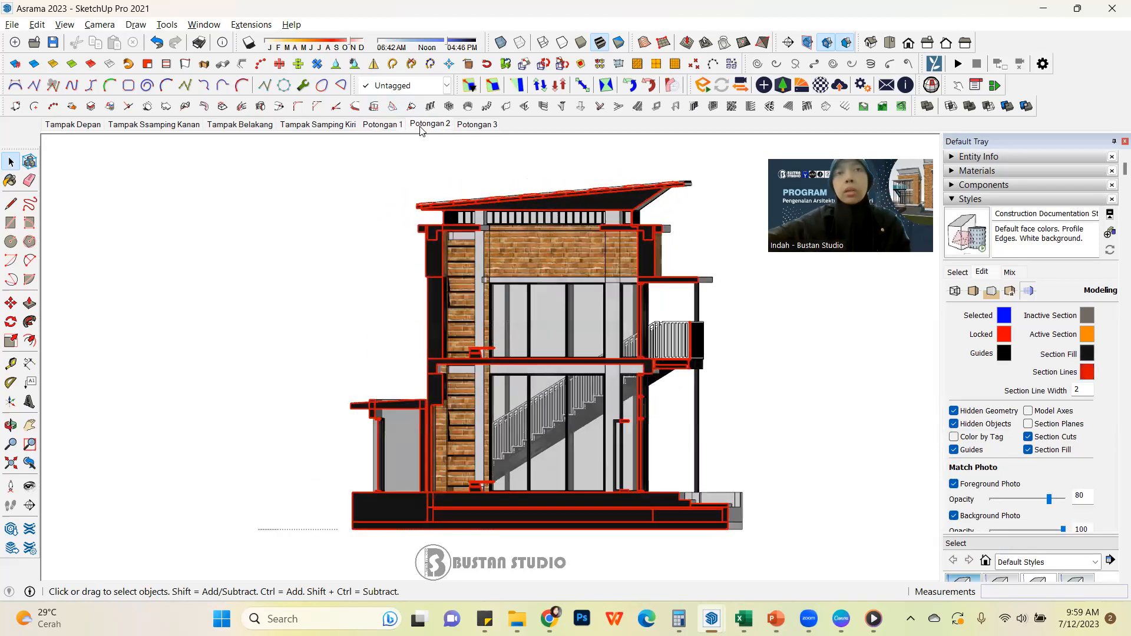
click(483, 125)
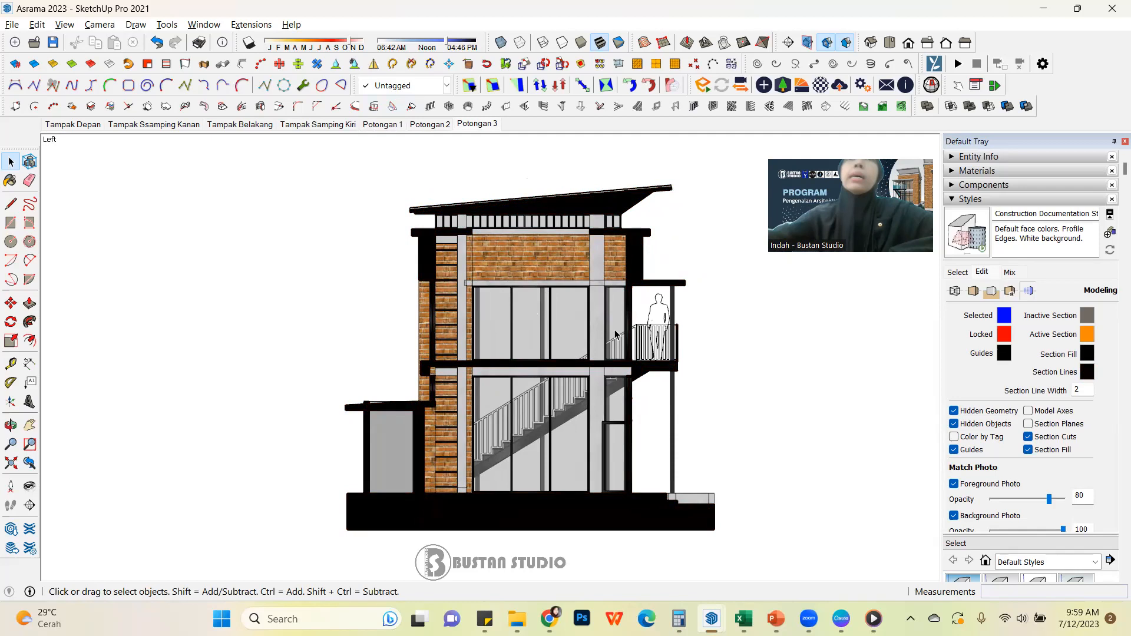
middle_drag(722, 338, 628, 416)
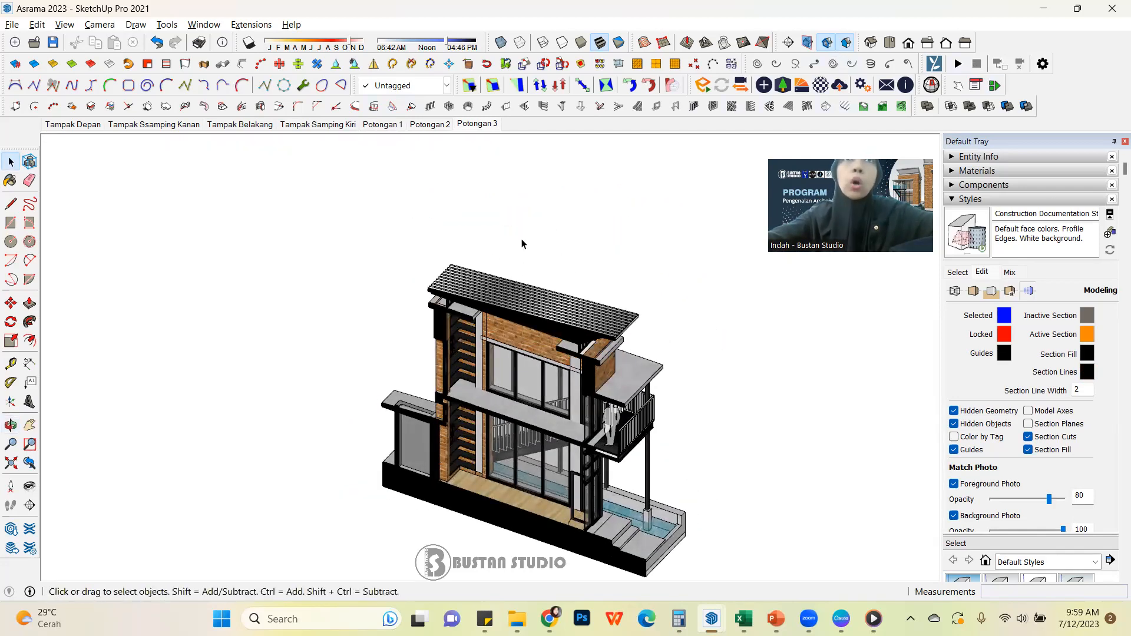
click(438, 129)
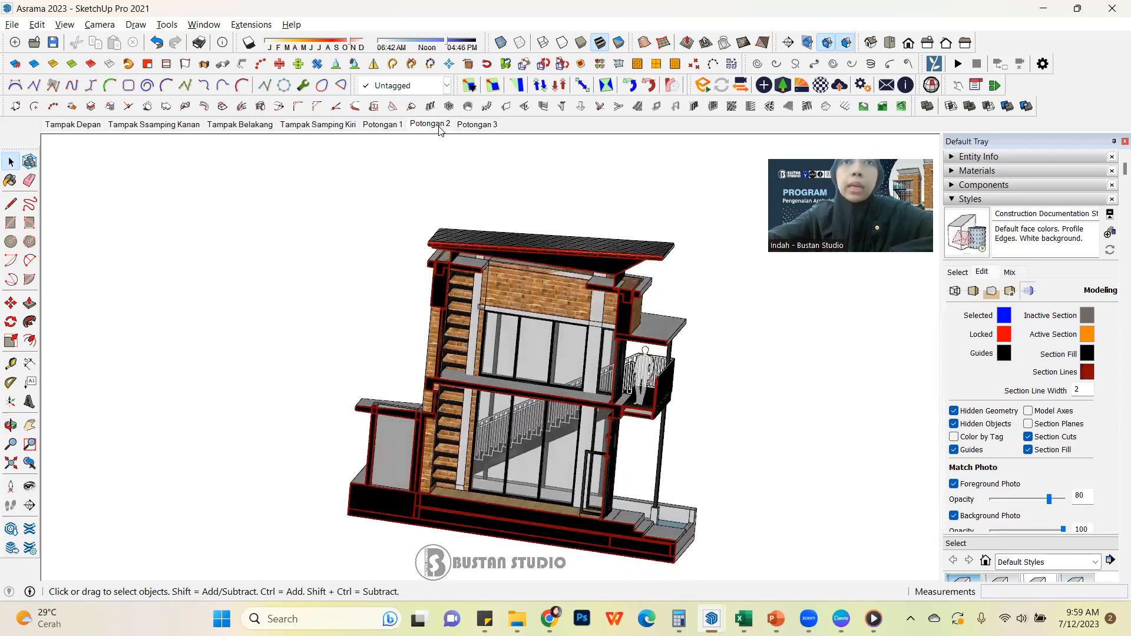
click(477, 125)
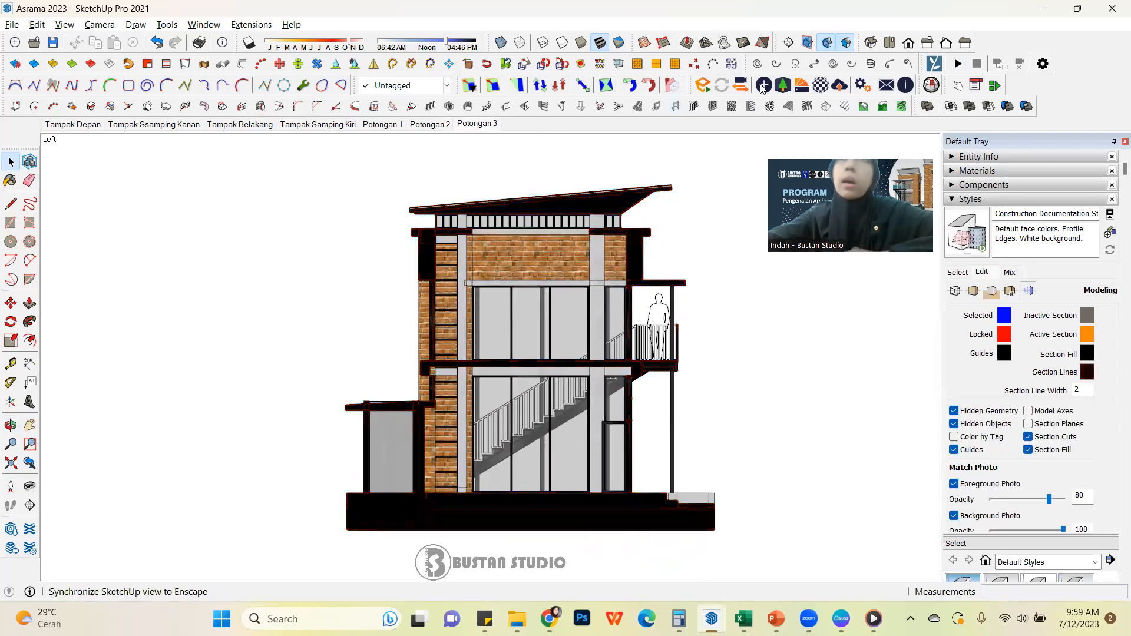
Display the section planes, turn off the section cuts and examine the planes around the uncut building
click(809, 43)
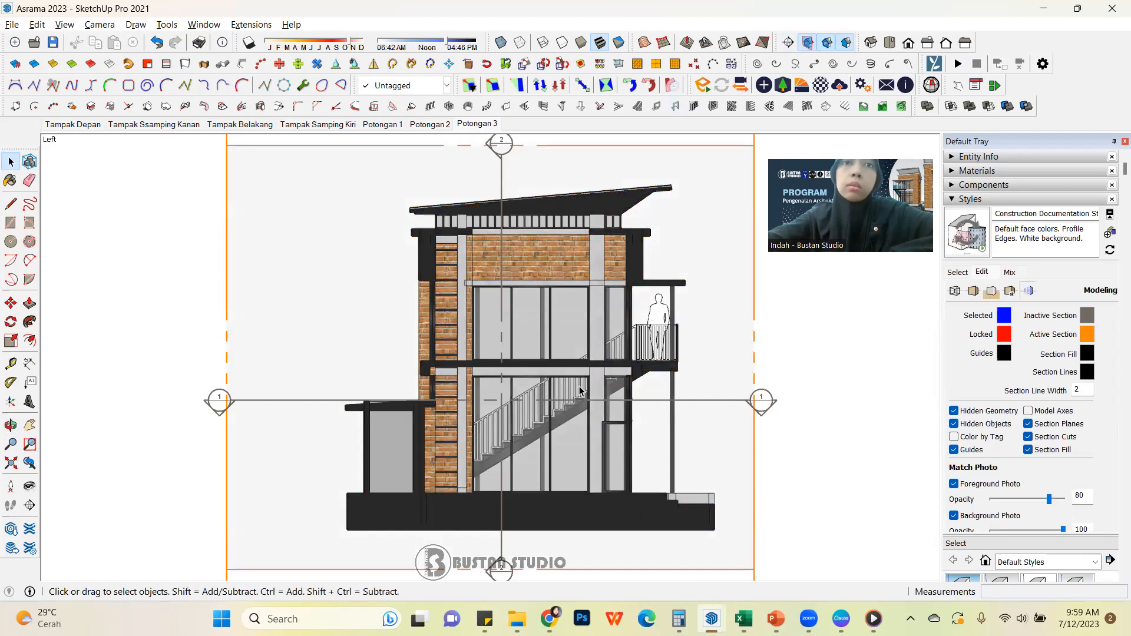
click(765, 411)
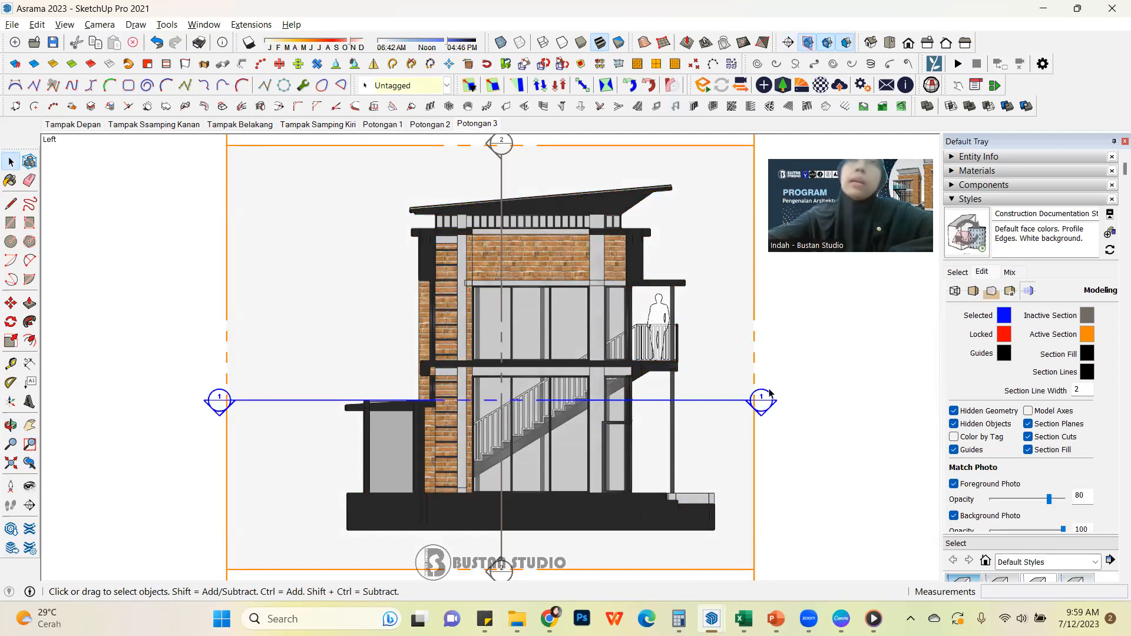
click(788, 43)
scroll(623, 265, down, 3)
middle_click(575, 451)
middle_drag(575, 451, 685, 179)
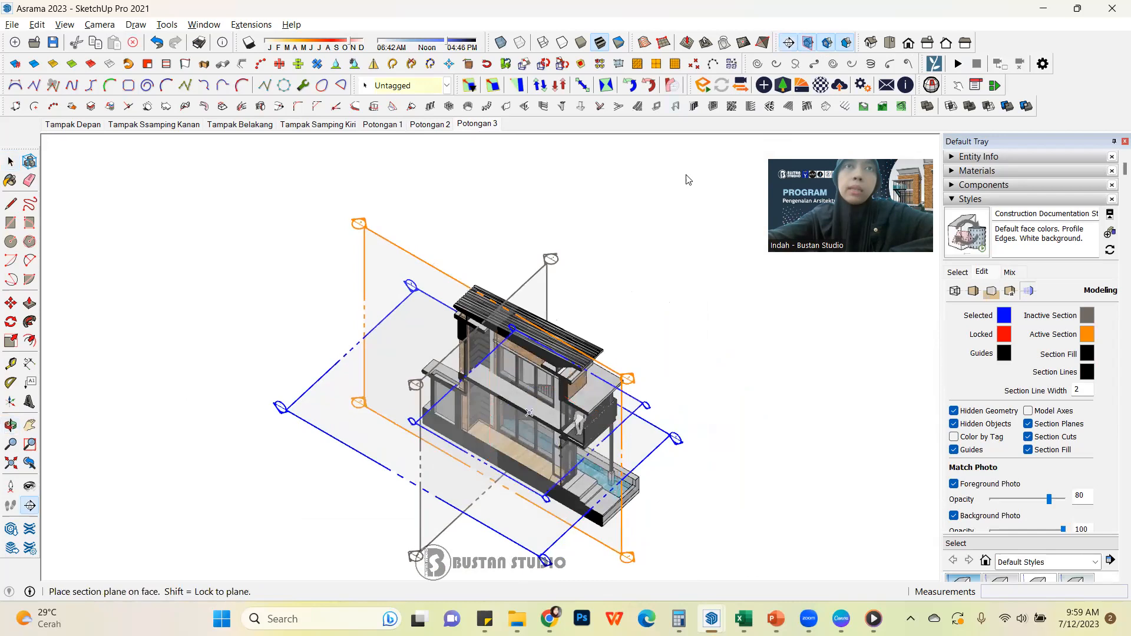
click(828, 43)
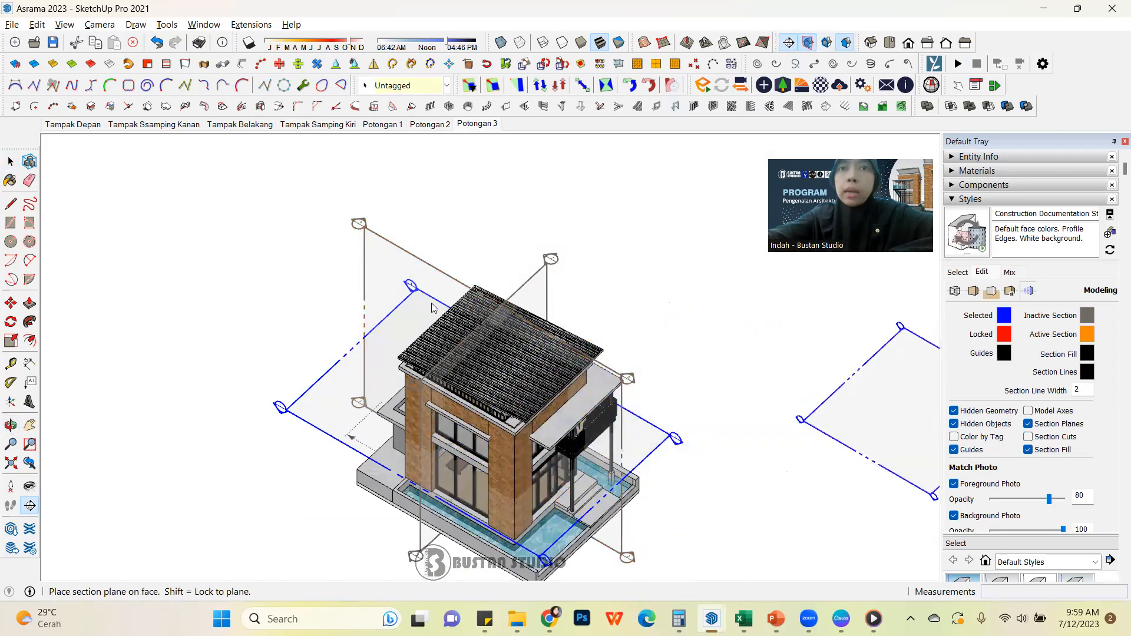
key(space)
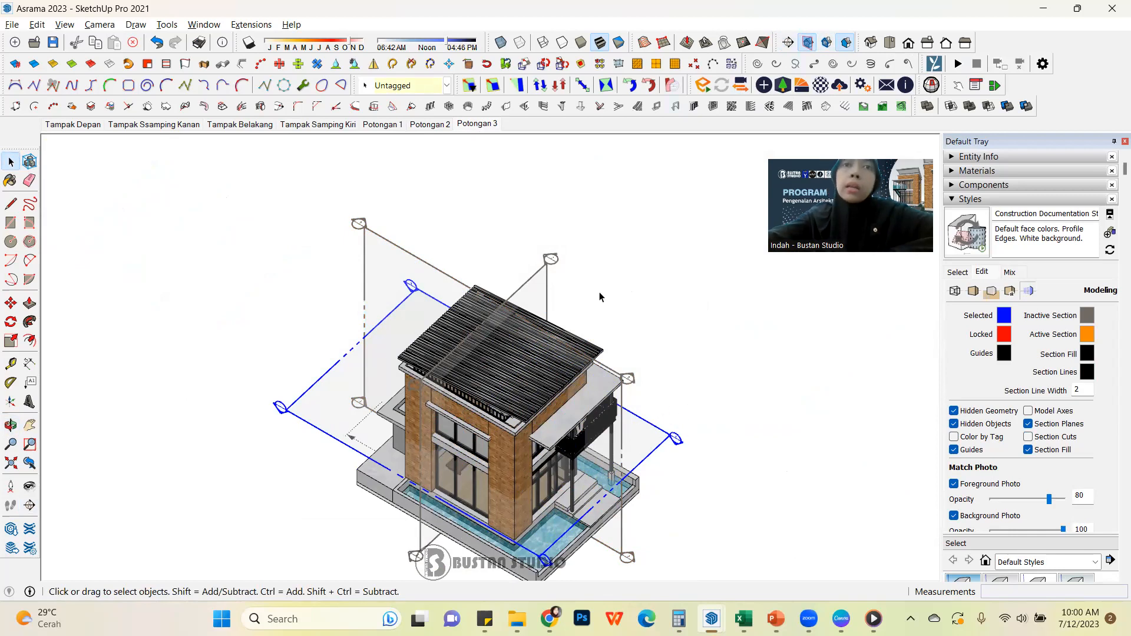
scroll(582, 405, up, 4)
middle_drag(617, 386, 648, 376)
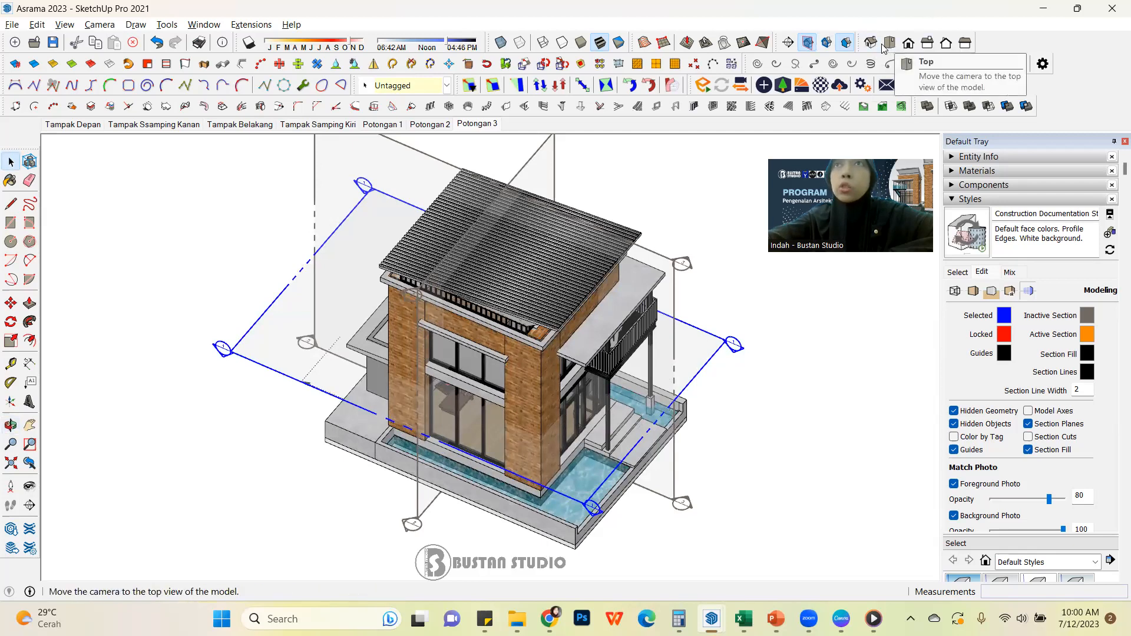
Recall the Potongan 3 scene with its section planes and section cuts displayed
click(447, 123)
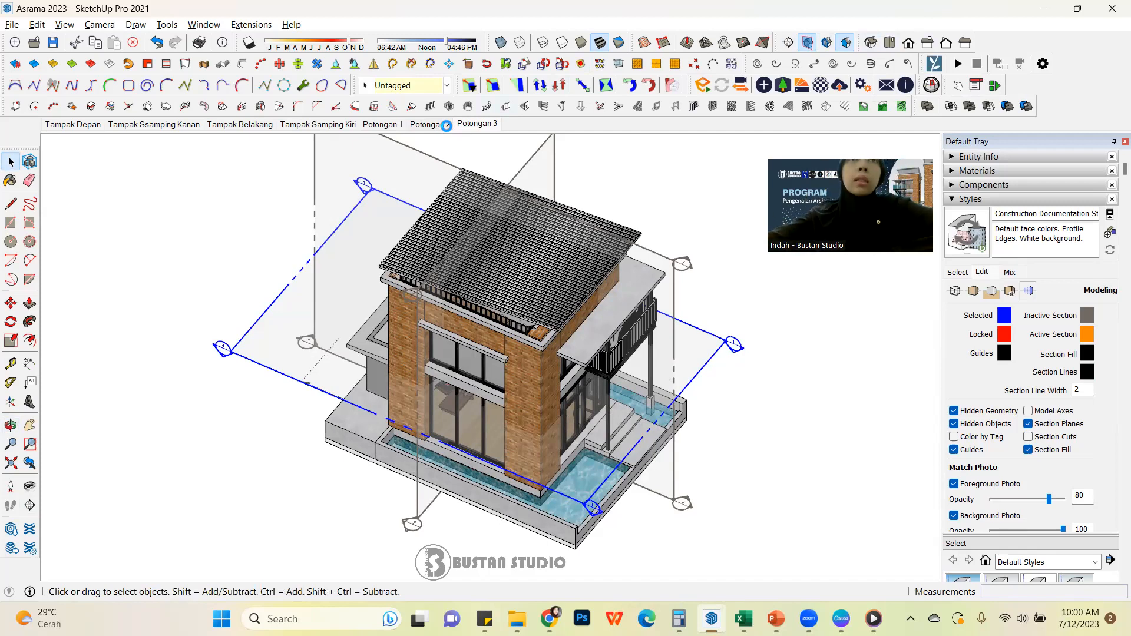
click(475, 125)
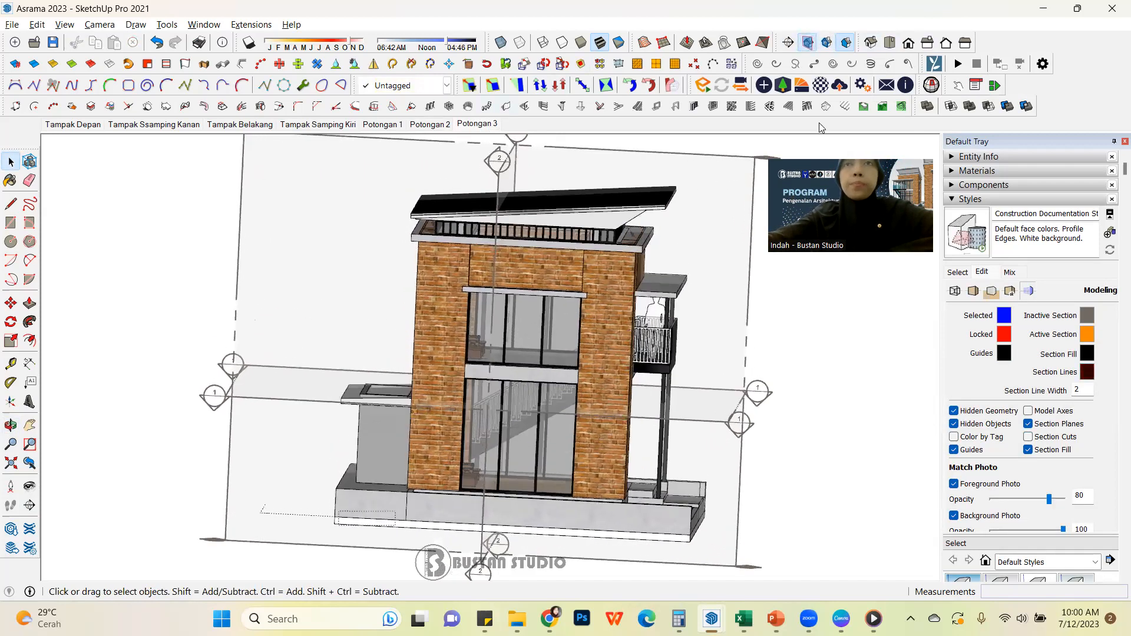
click(828, 44)
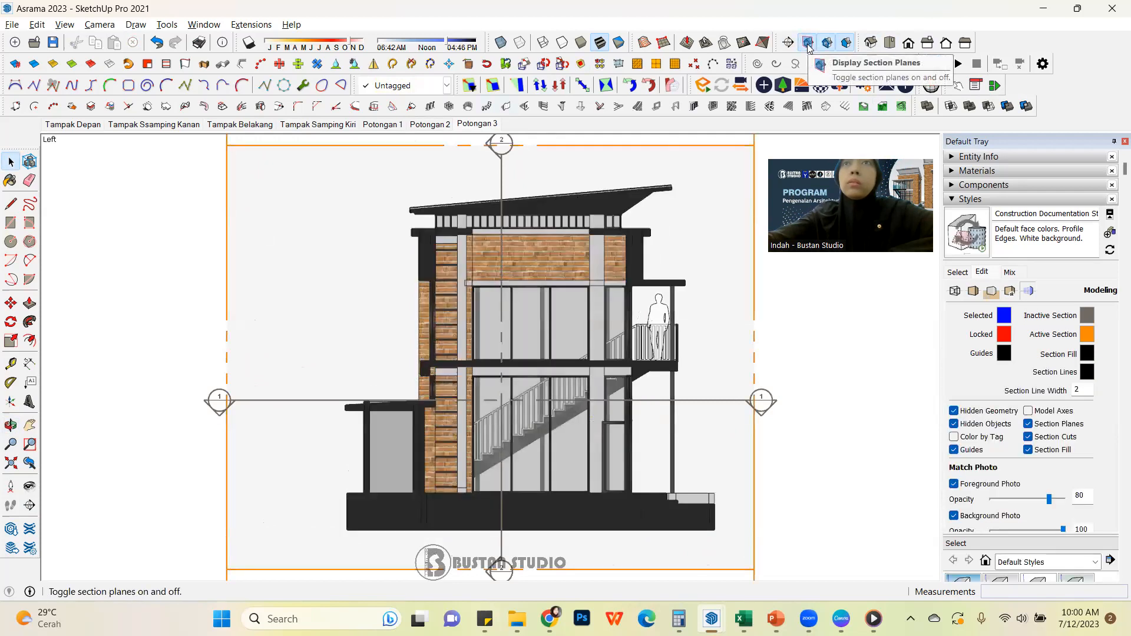
click(767, 402)
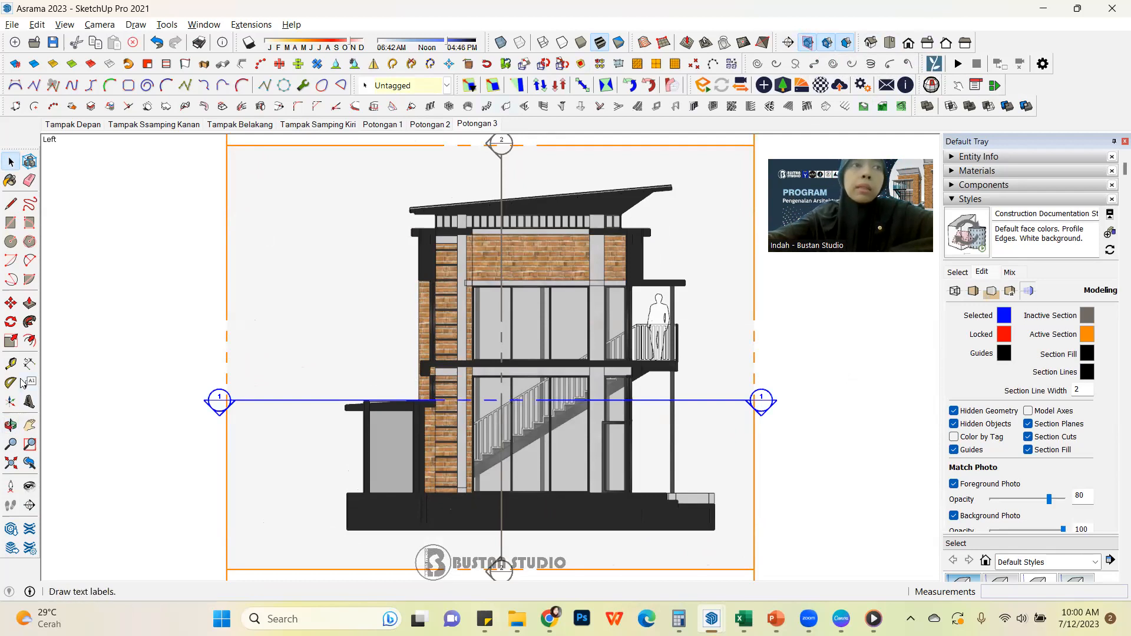
click(29, 364)
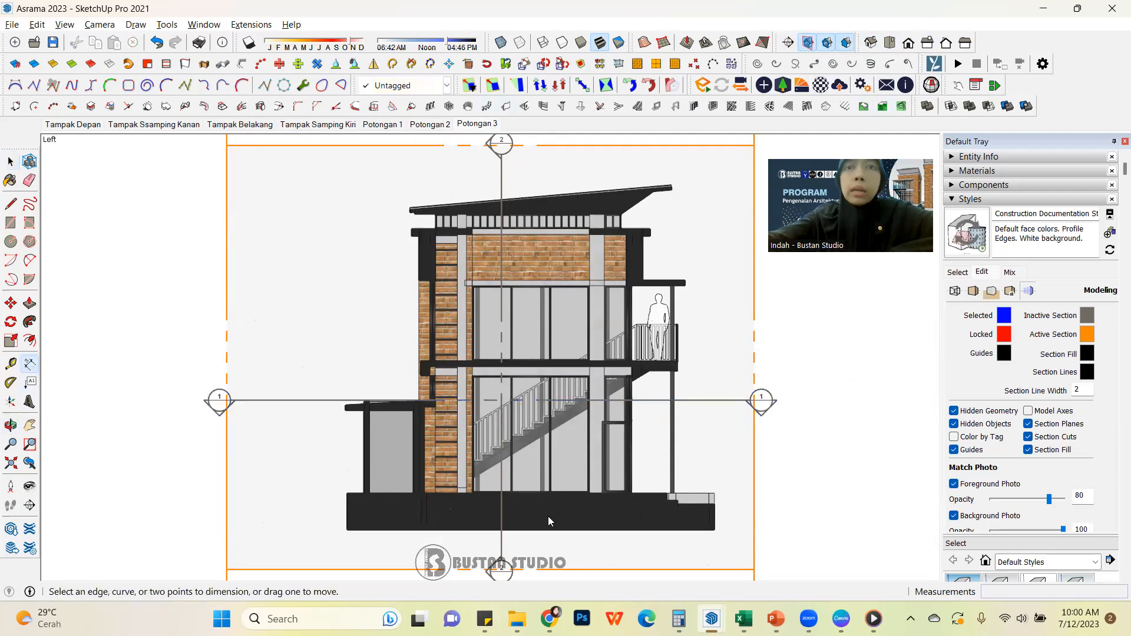
click(715, 493)
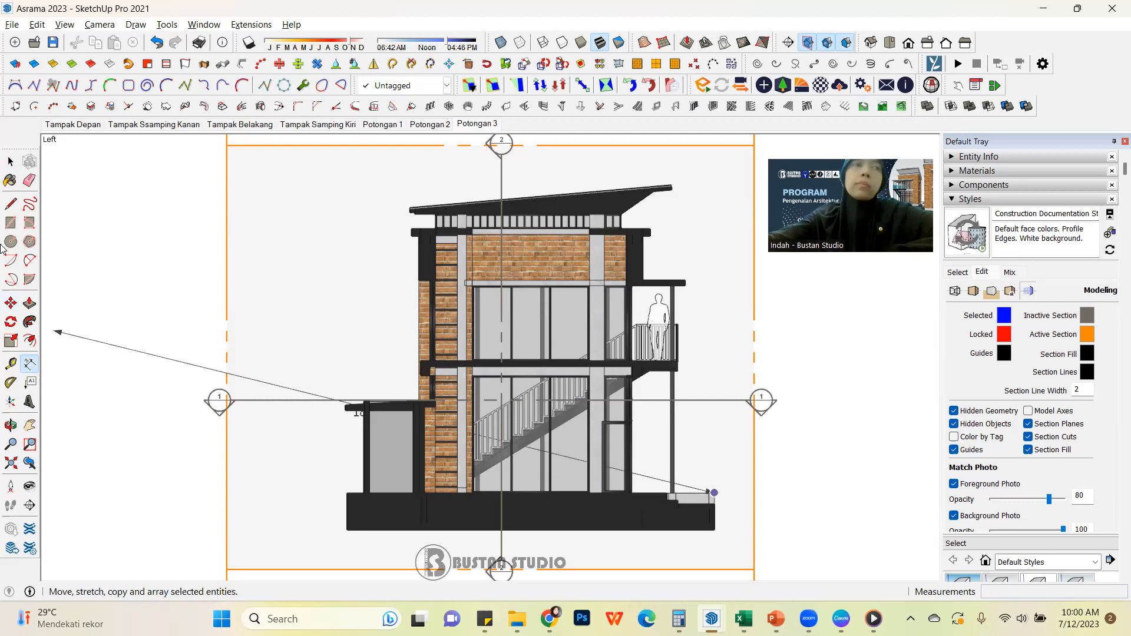
click(10, 161)
Move horizontal section plane 1 down about 138 cm along the blue axis to cut through the ground floor
click(766, 403)
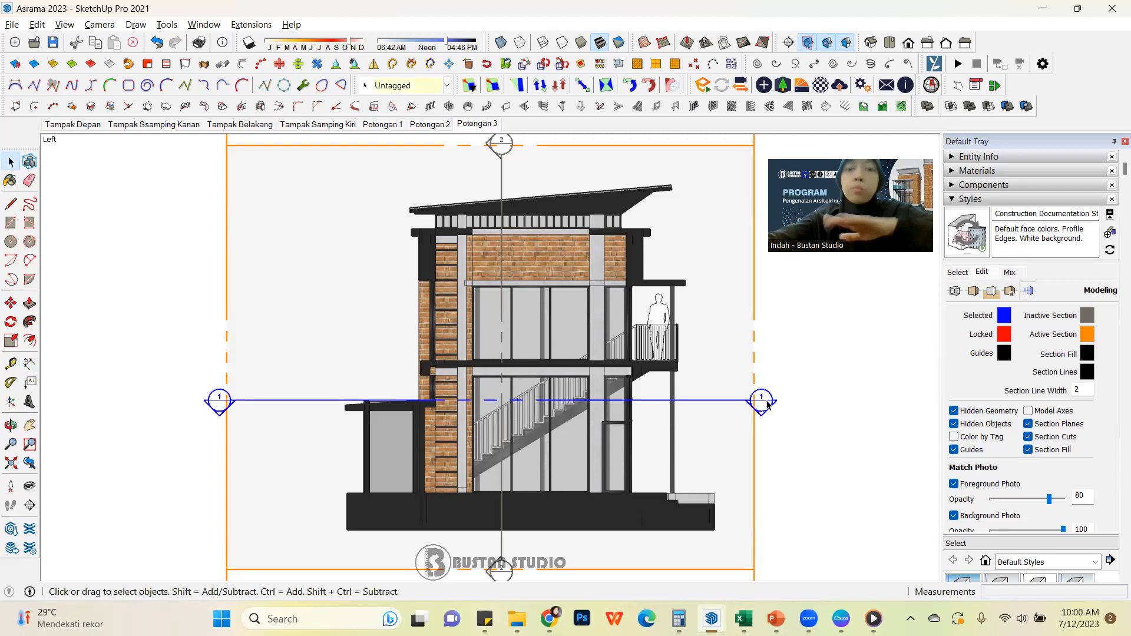
key(m)
click(841, 390)
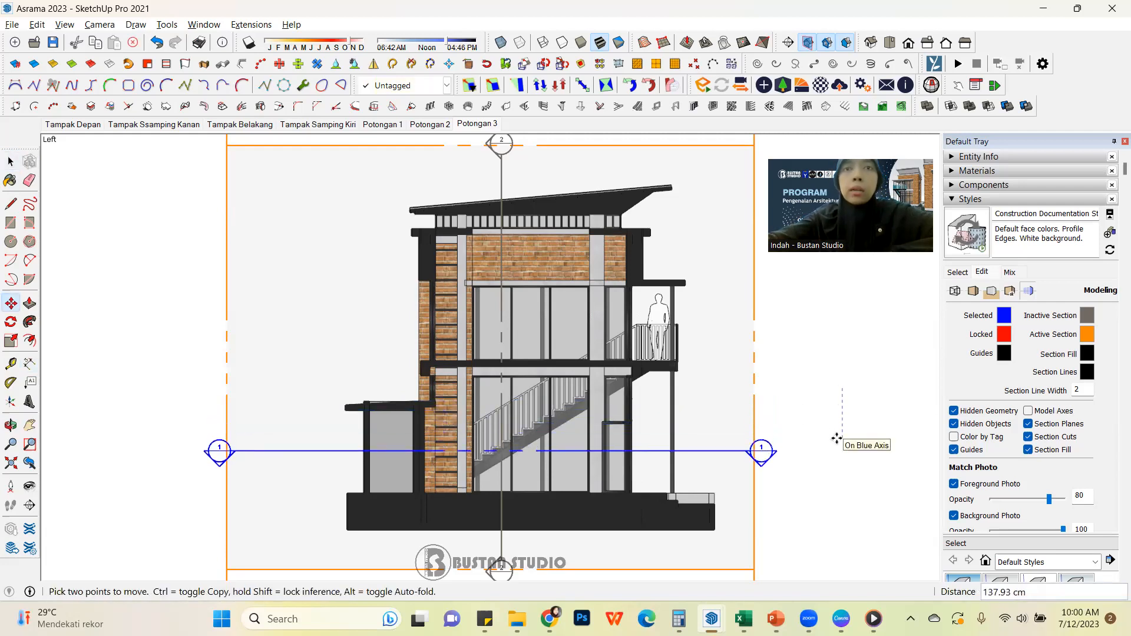
click(837, 439)
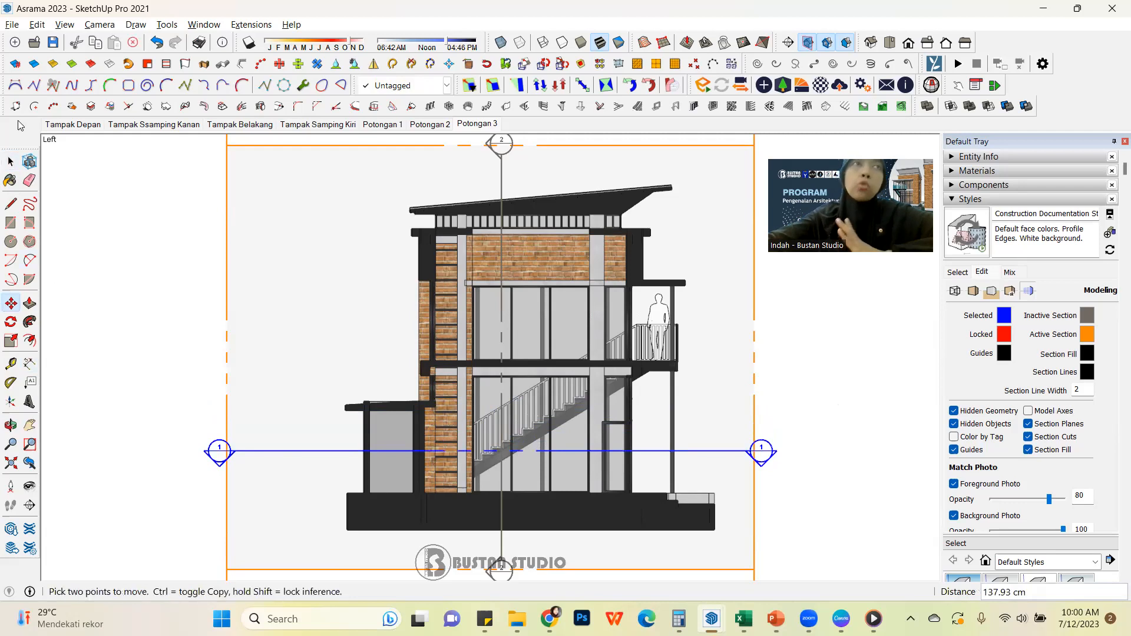
click(10, 161)
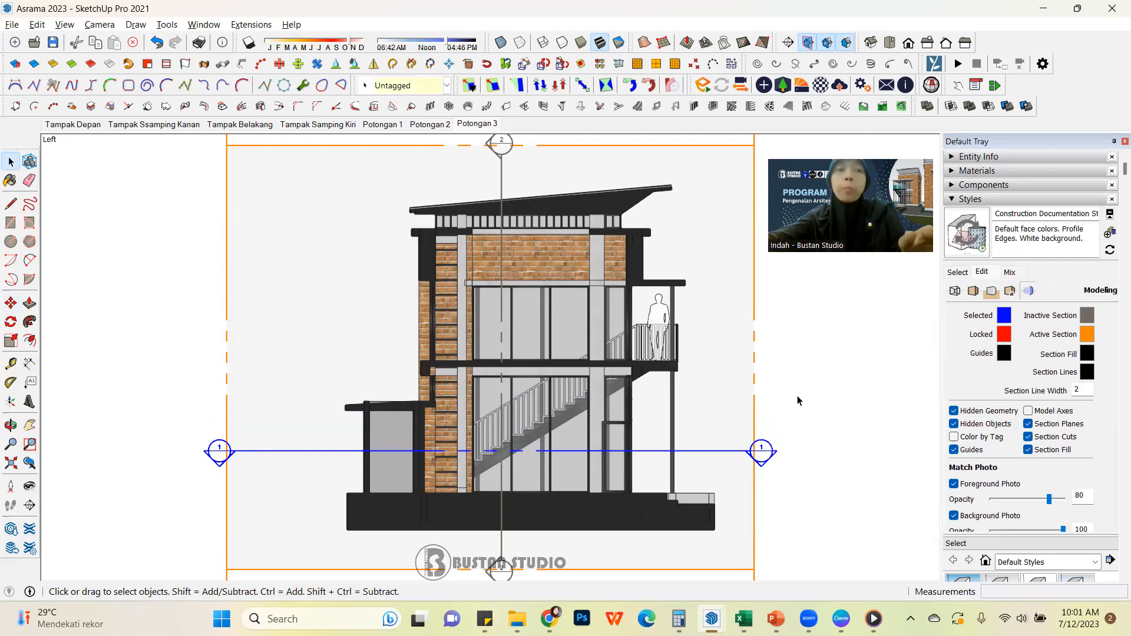
Copy the horizontal section plane about 330 cm upward along the blue axis to cut through the upper floor
key(m)
click(801, 447)
key(ctrl)
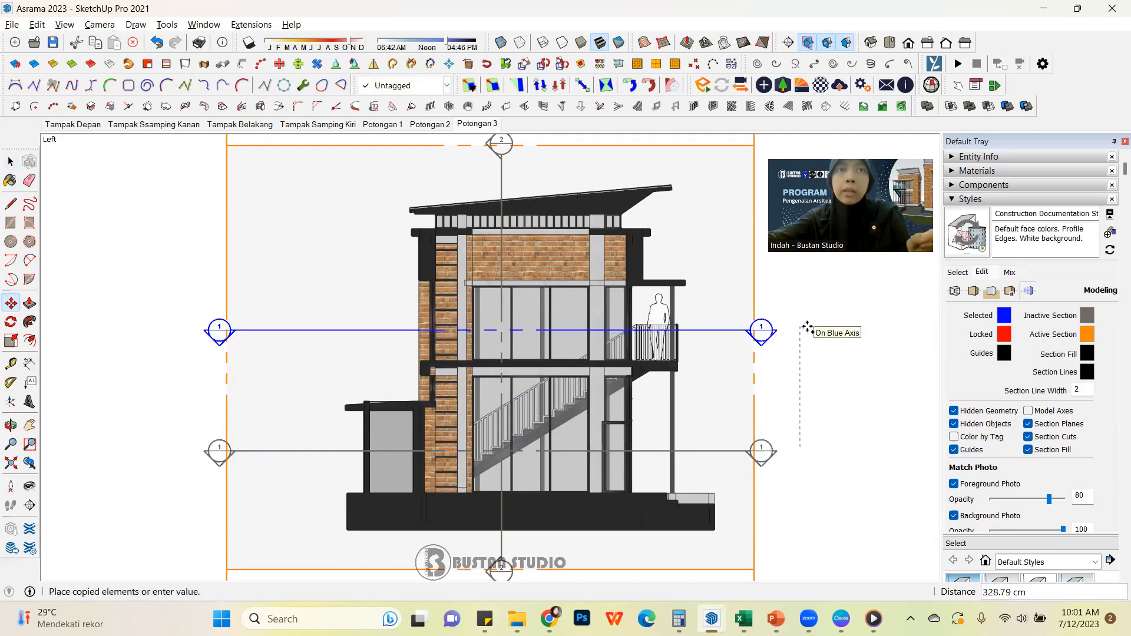
click(806, 328)
click(11, 181)
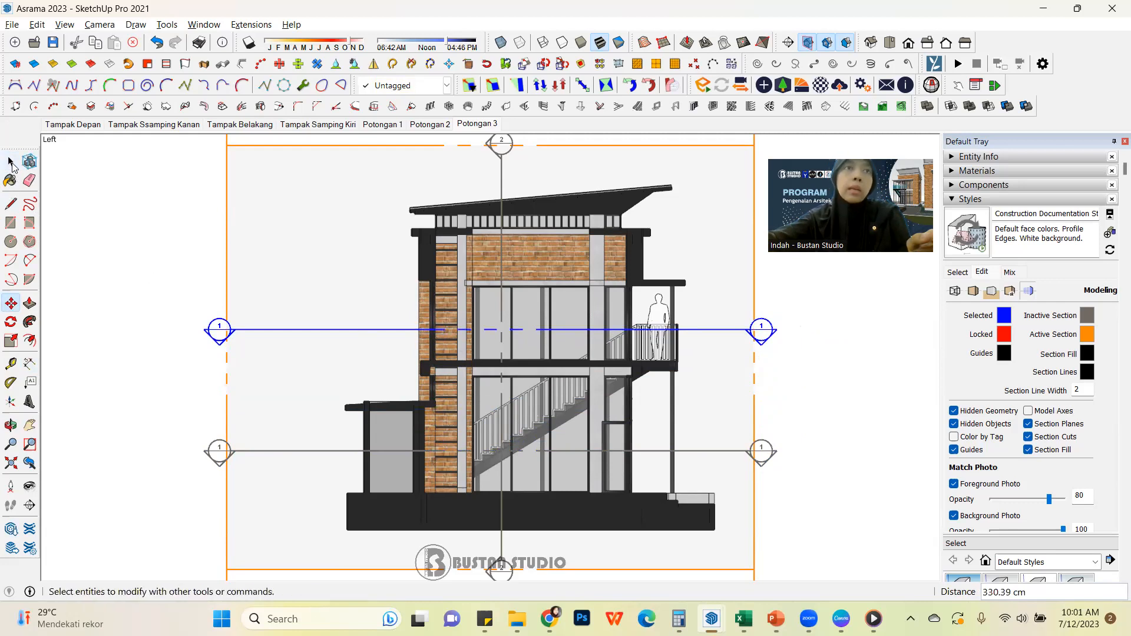
click(10, 161)
click(120, 283)
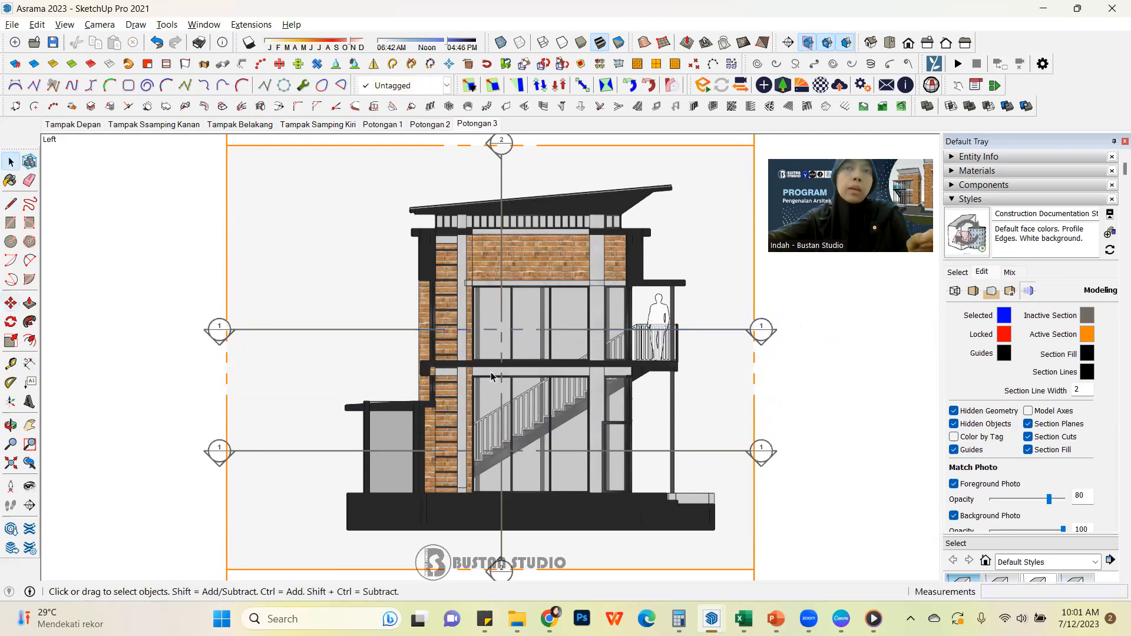
Activate the cut of the ground-floor horizontal section plane and align the view with it
click(772, 455)
right_click(772, 456)
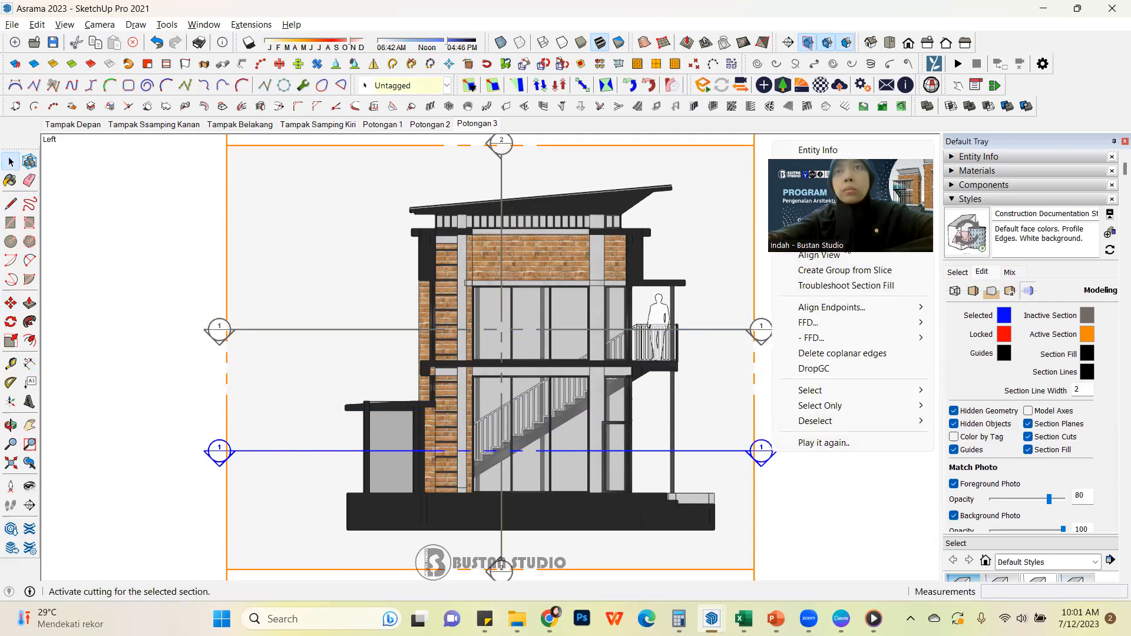
click(819, 239)
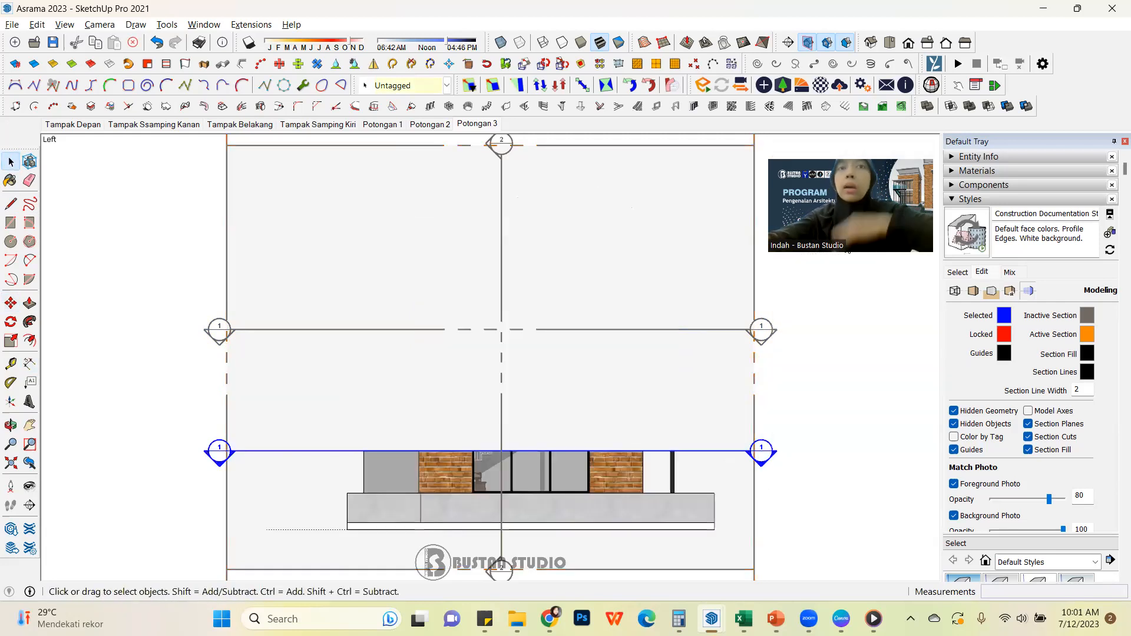
right_click(772, 451)
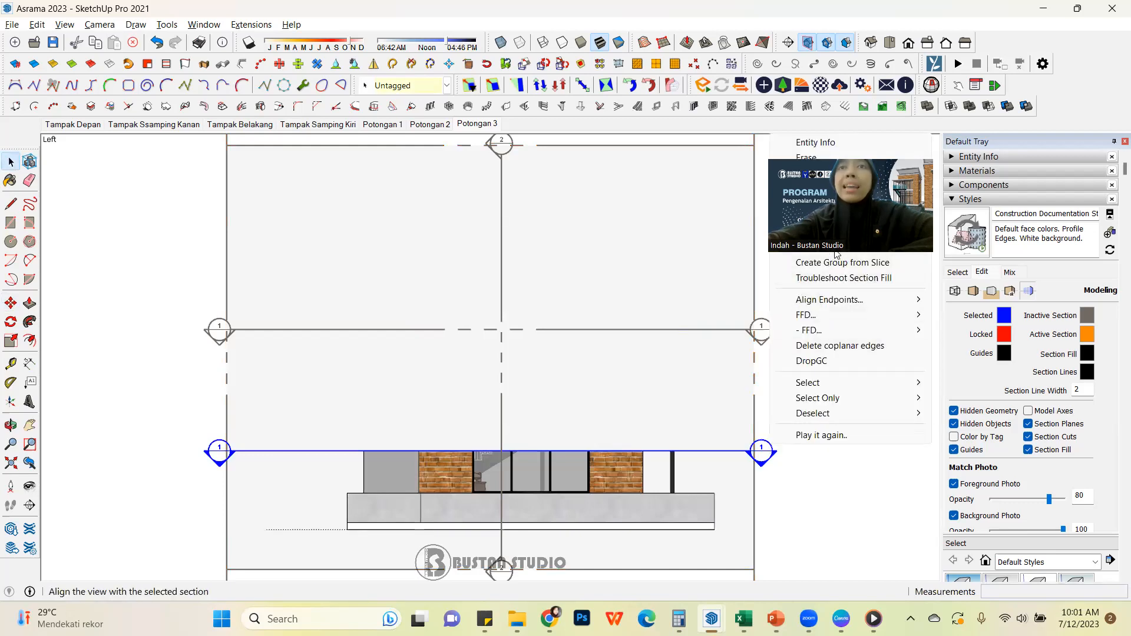
click(837, 255)
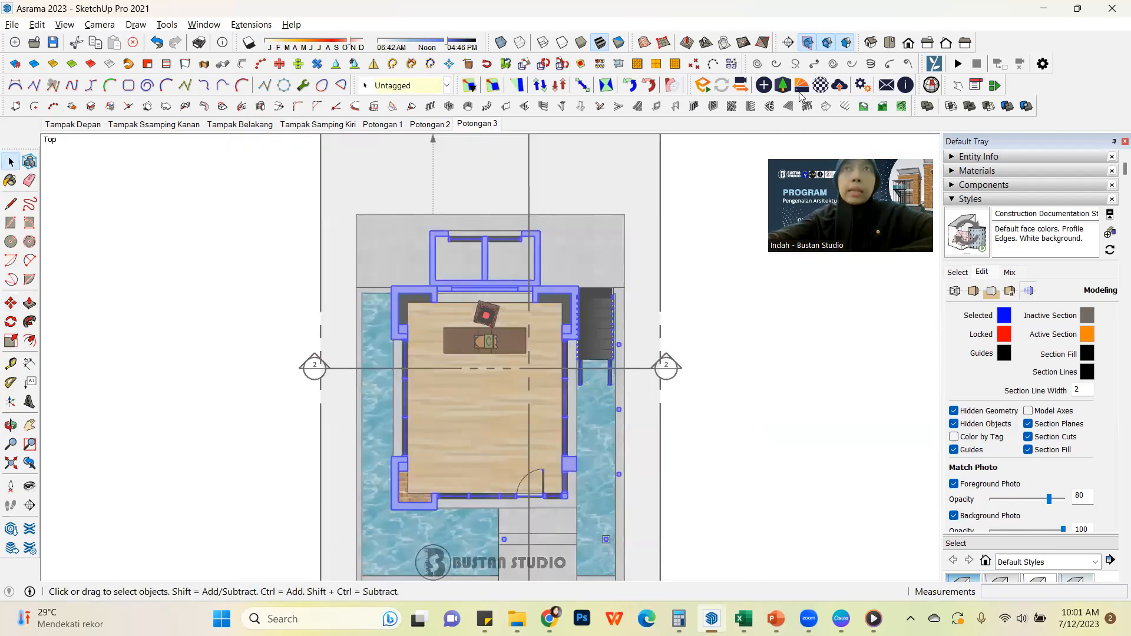
Hide the section planes in the ground-floor plan view, keeping the section cut displayed
click(827, 45)
click(827, 46)
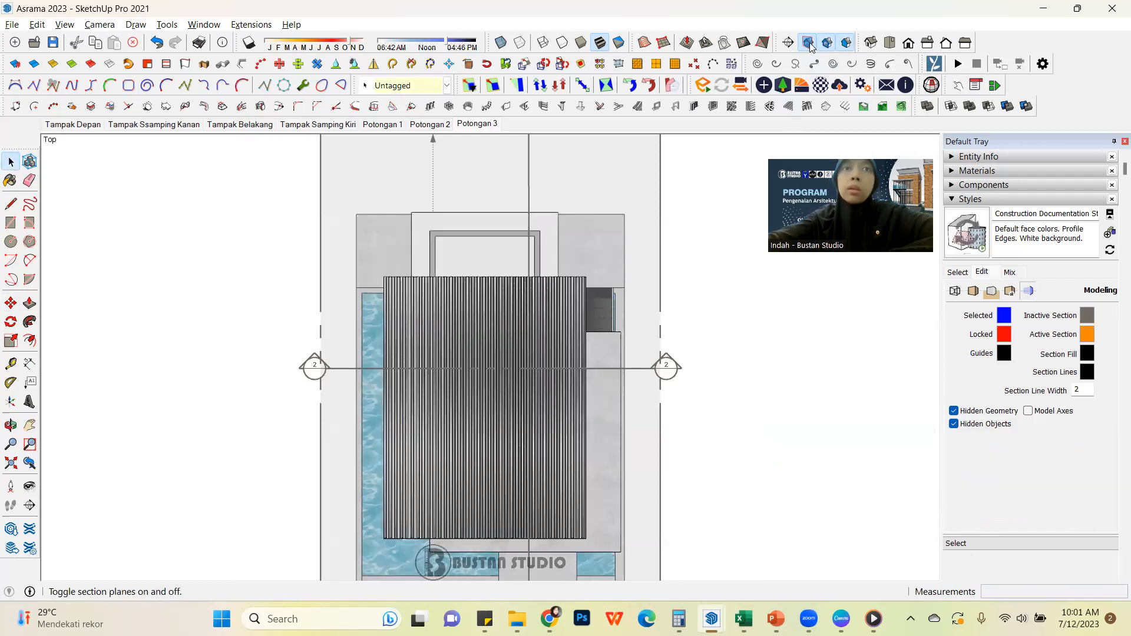
click(812, 45)
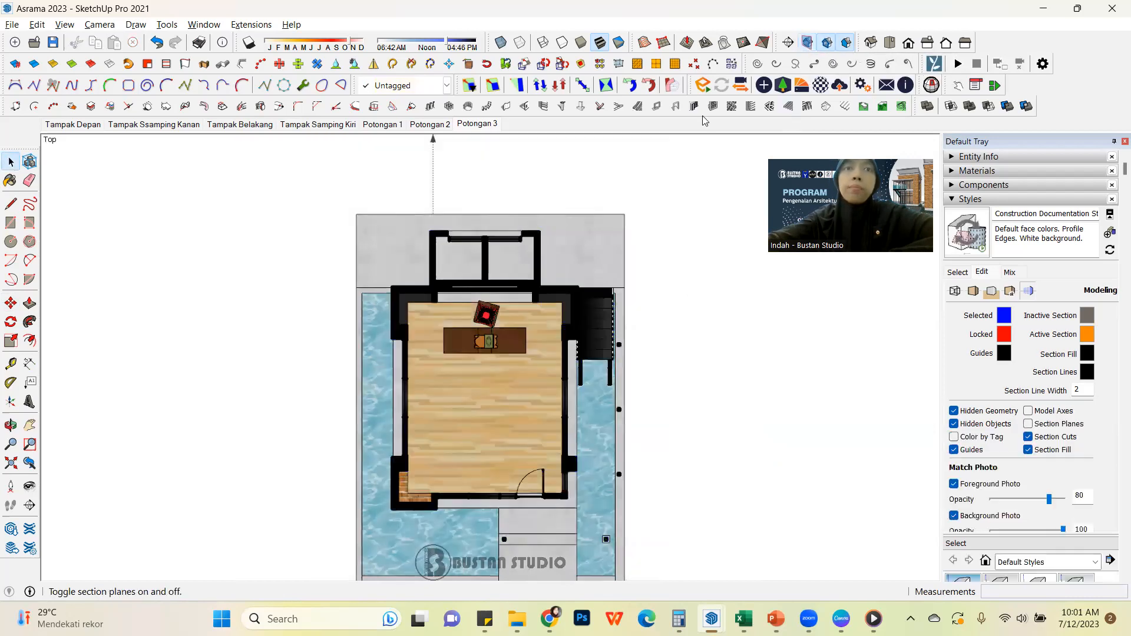
Restore the top view of the ground-floor plan and delete the stray dotted arrow line above the building
scroll(650, 212, down, 3)
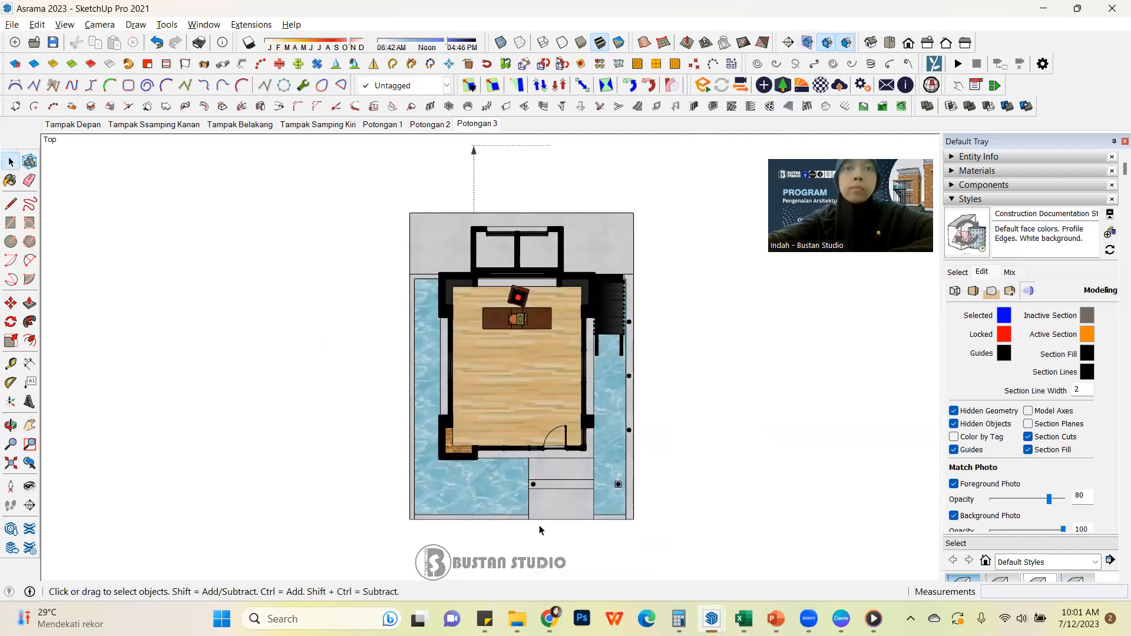
scroll(538, 523, up, 1)
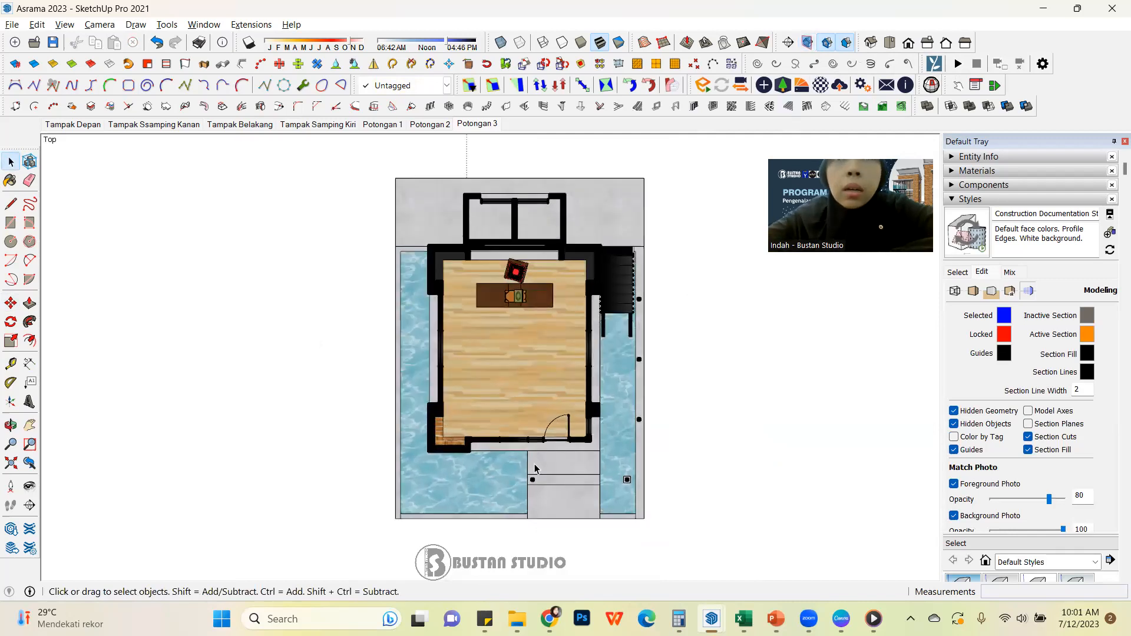
middle_drag(573, 446, 585, 426)
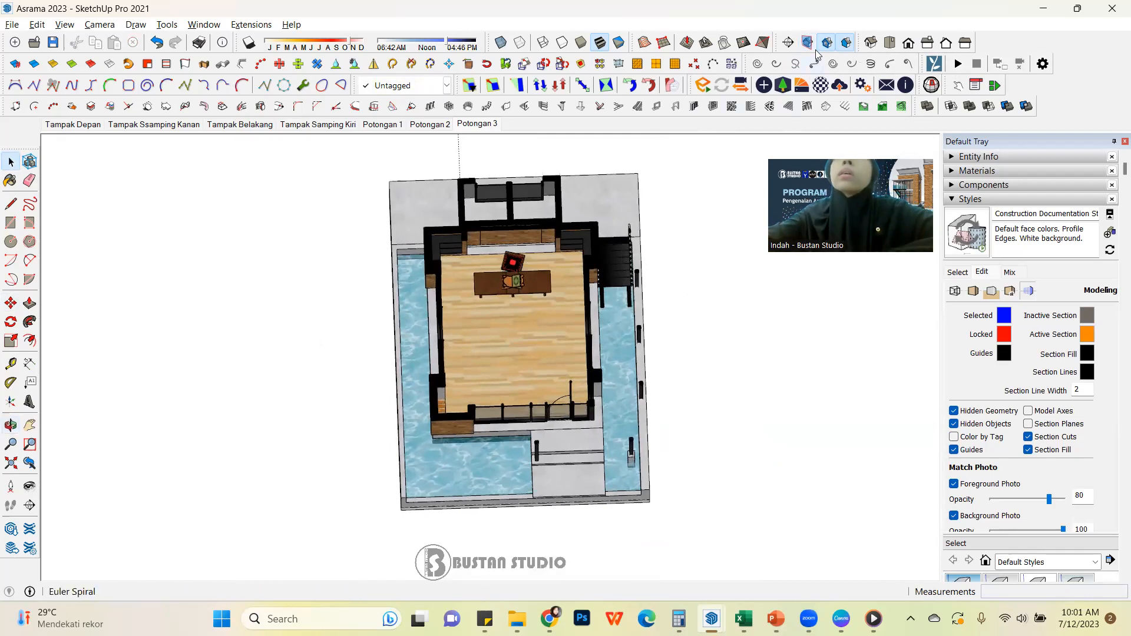
click(905, 44)
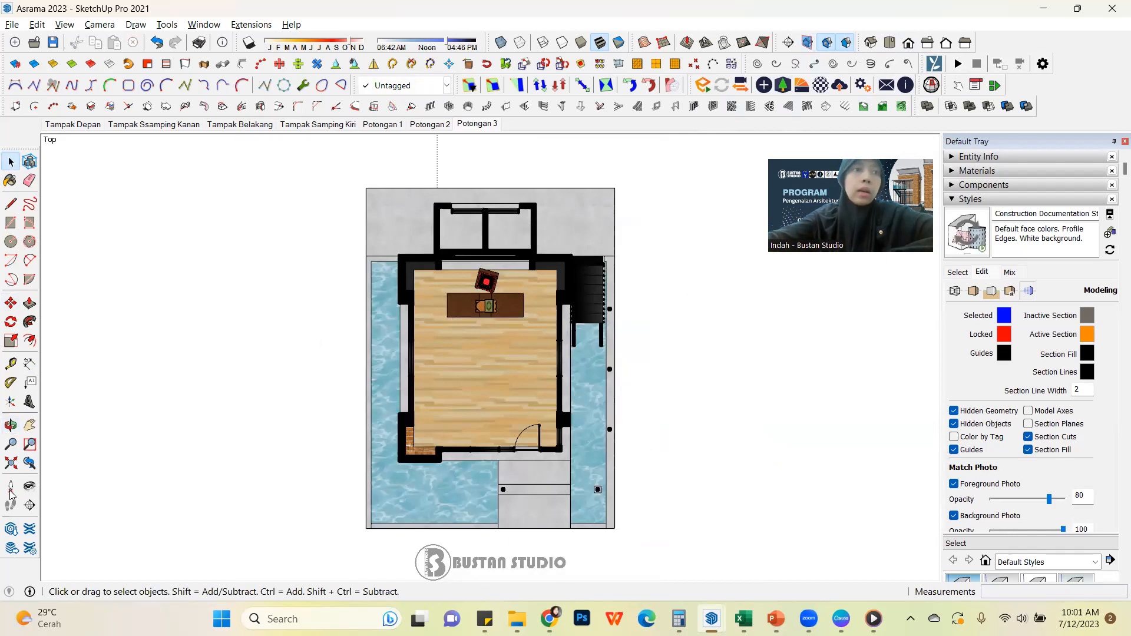
click(10, 464)
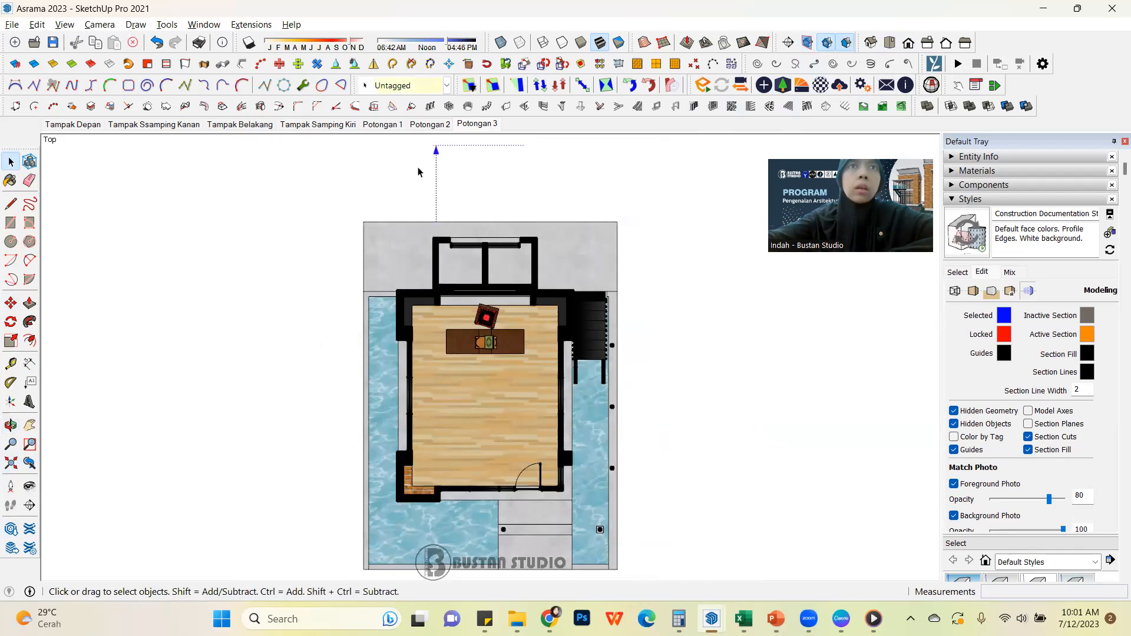
click(65, 24)
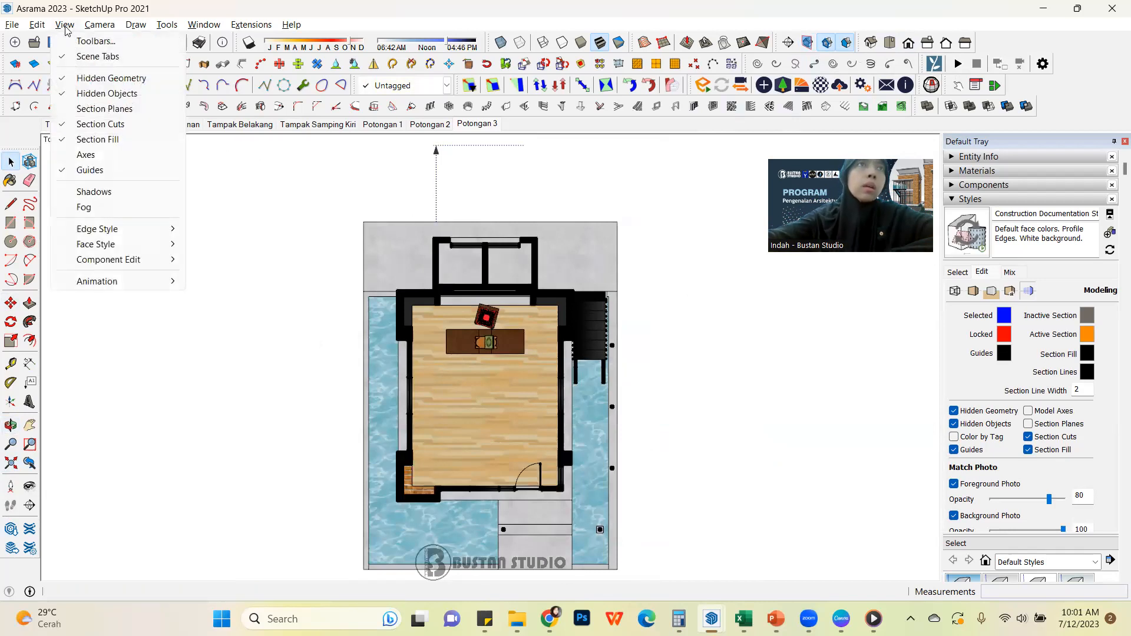
click(464, 213)
drag(411, 139, 412, 138)
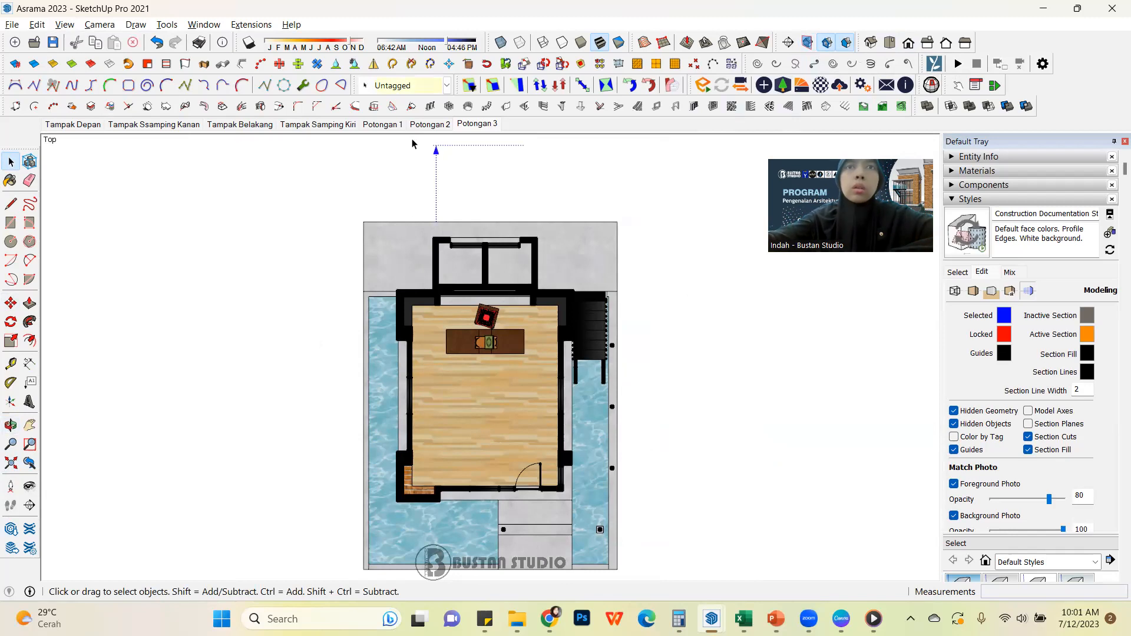
key(Delete)
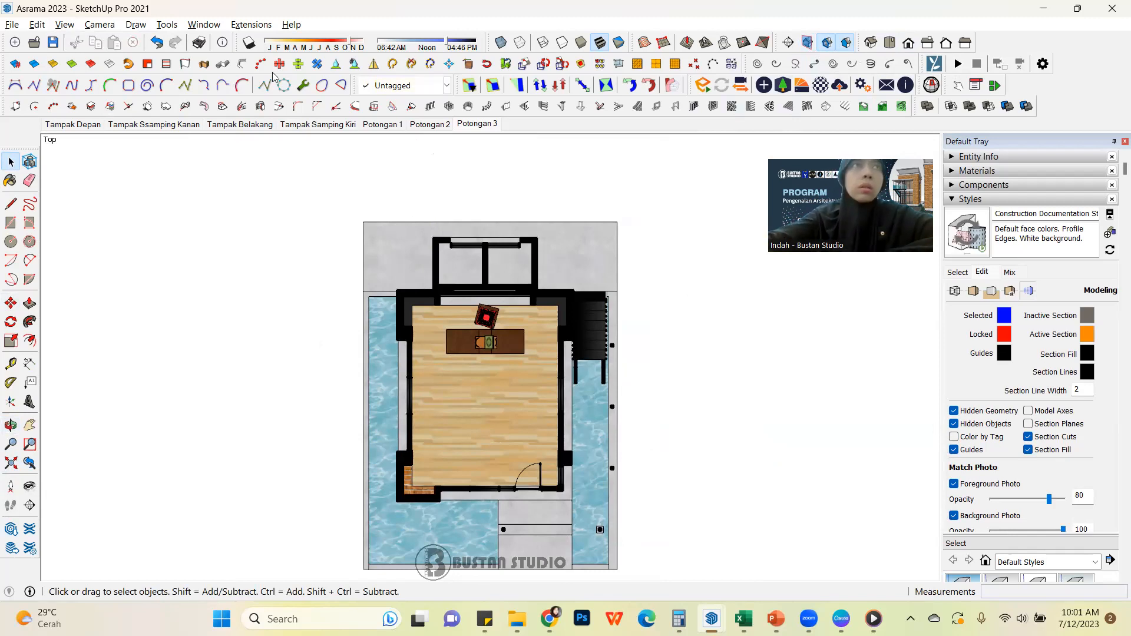
Turn off the display of hidden geometry and fit the whole plan in the view
click(65, 25)
click(189, 291)
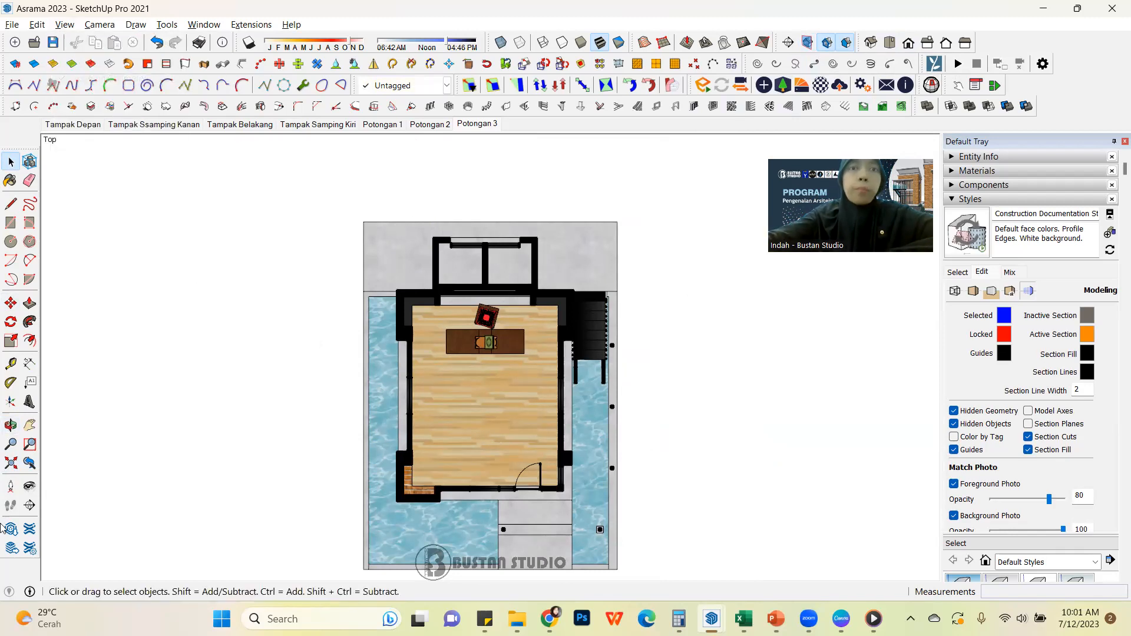
click(10, 463)
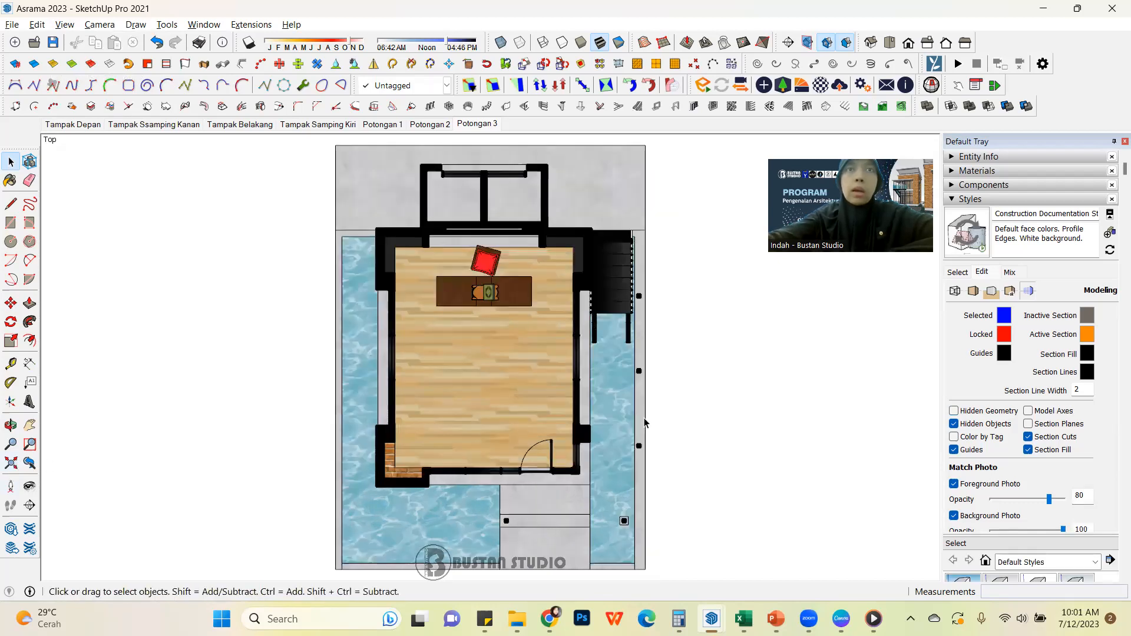
Add a new scene of the ground-floor plan after Potongan 3 and rename it Denah
scroll(570, 399, down, 2)
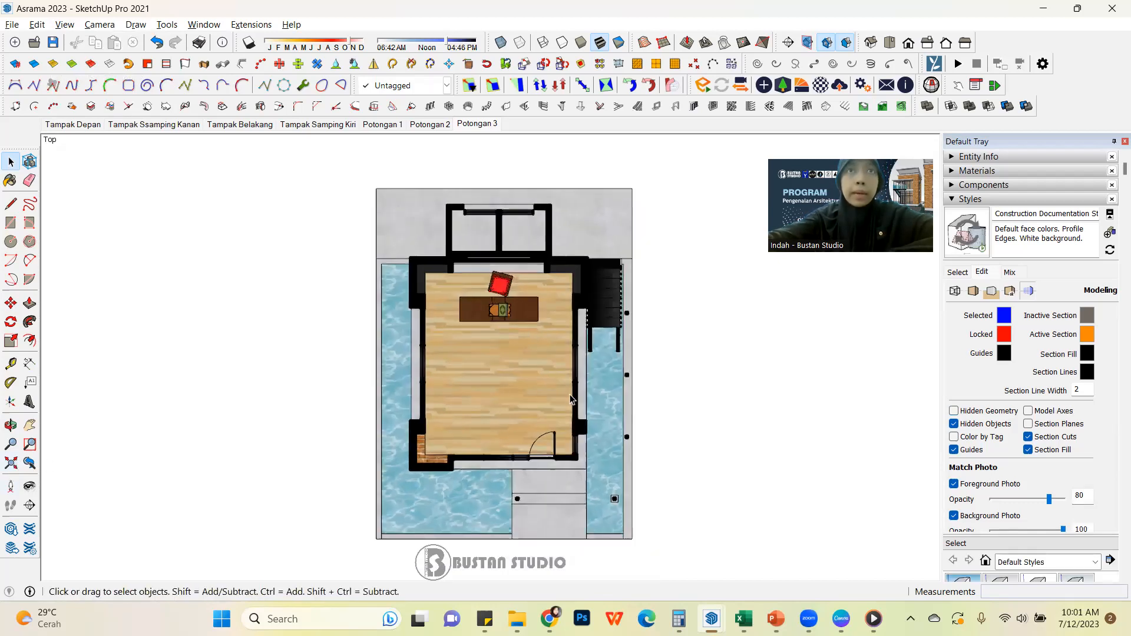
right_click(493, 128)
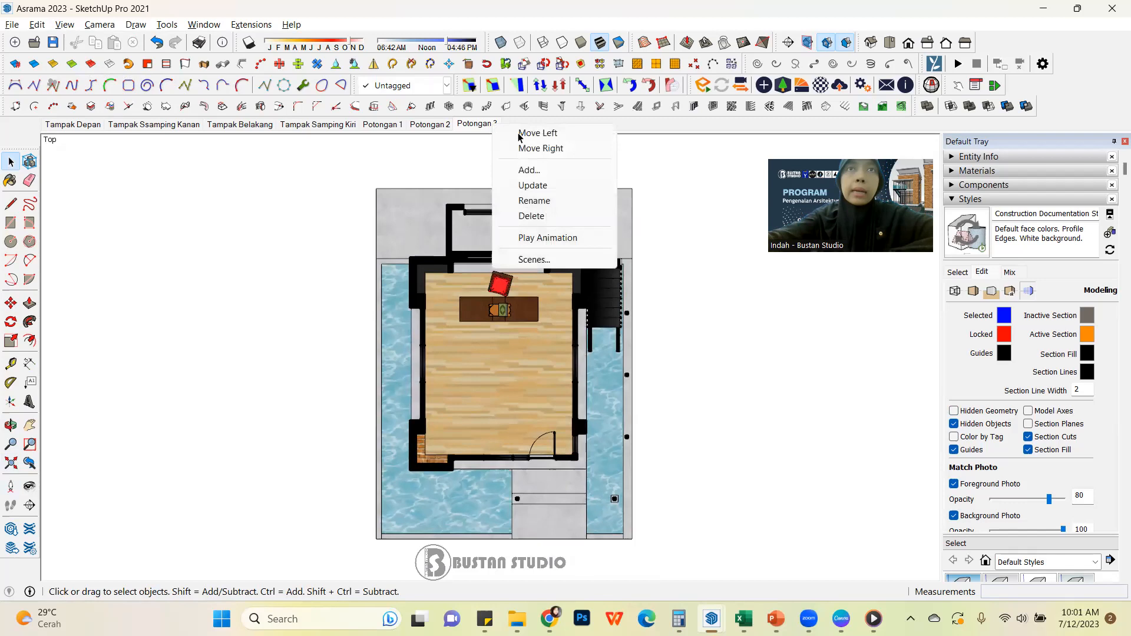
click(567, 171)
click(580, 371)
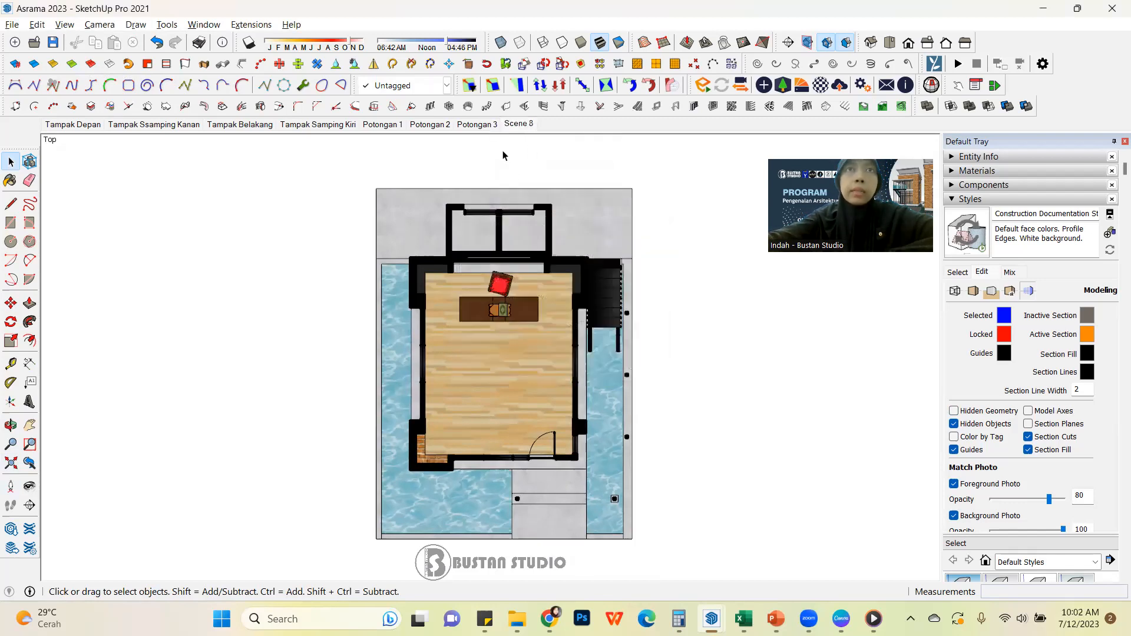
right_click(520, 124)
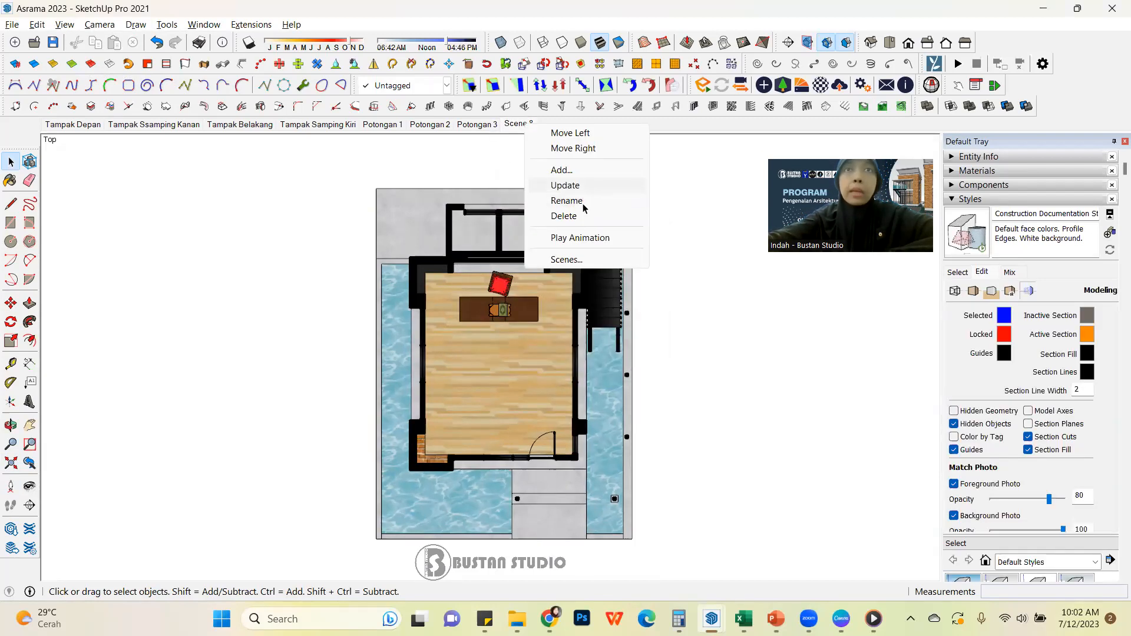
click(593, 203)
text(Denah)
key(Return)
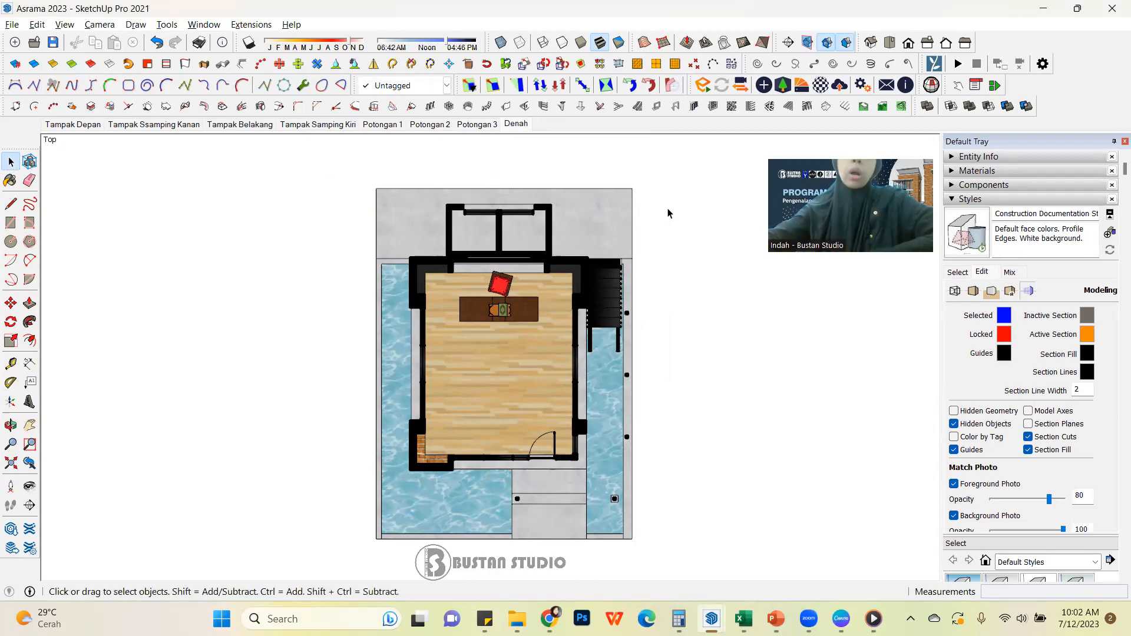
Activate the cut of the upper-floor horizontal section plane, then hide the section planes while keeping the section cut displayed
click(829, 45)
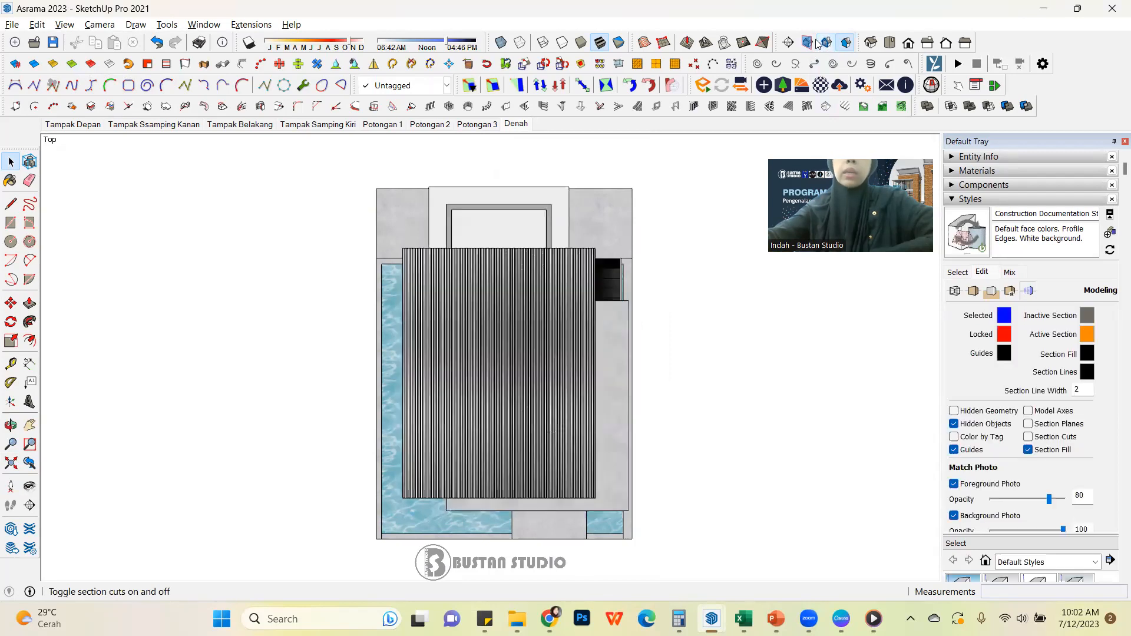
click(810, 44)
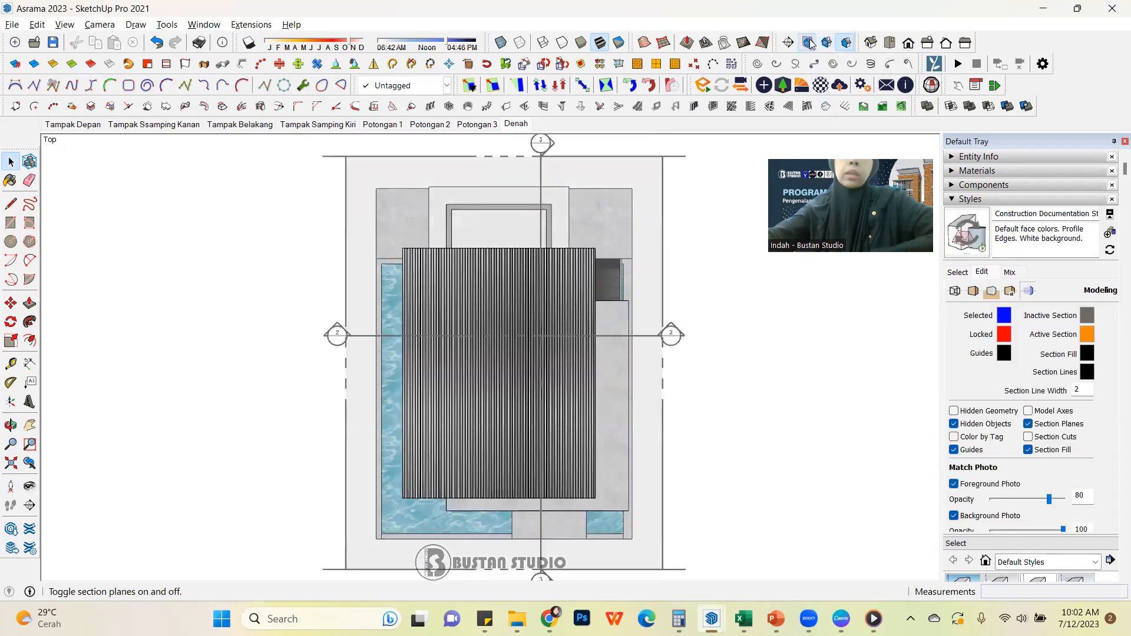
click(651, 172)
right_click(653, 171)
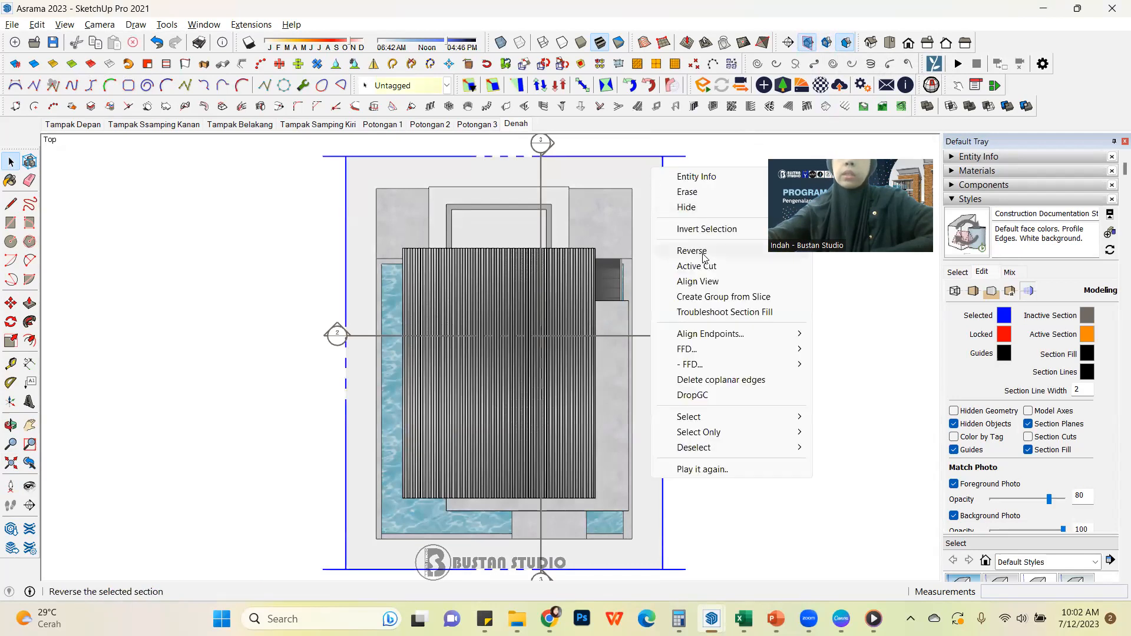
click(697, 266)
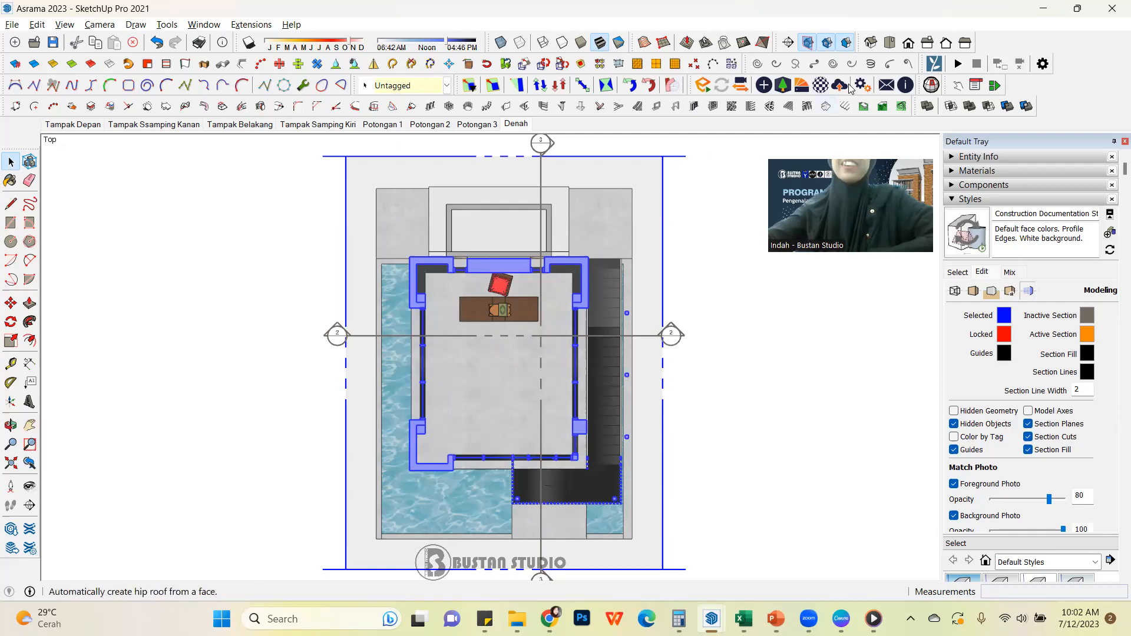
click(828, 44)
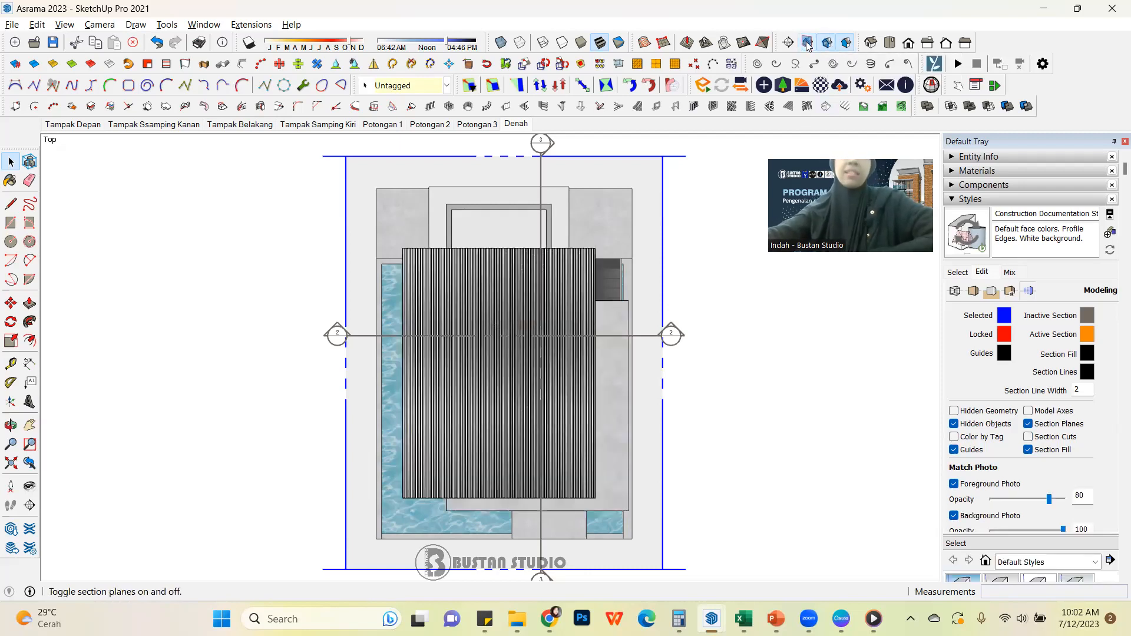
click(808, 47)
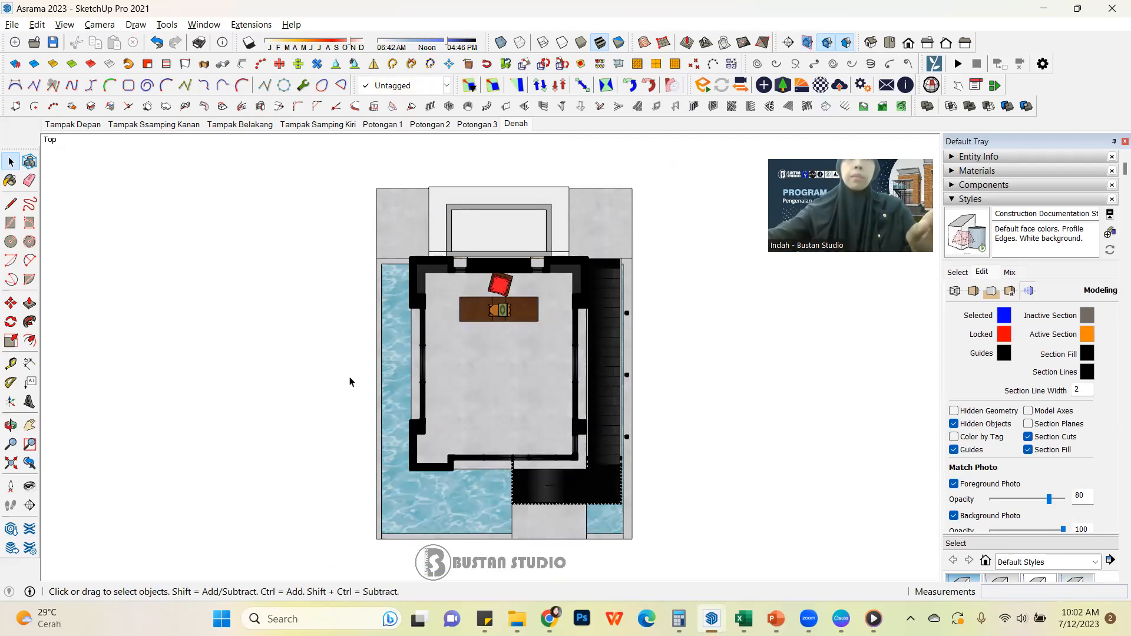
Add a scene of the upper-floor plan named Denah lt. 2 and compare it with the Denah scene
right_click(520, 127)
click(588, 172)
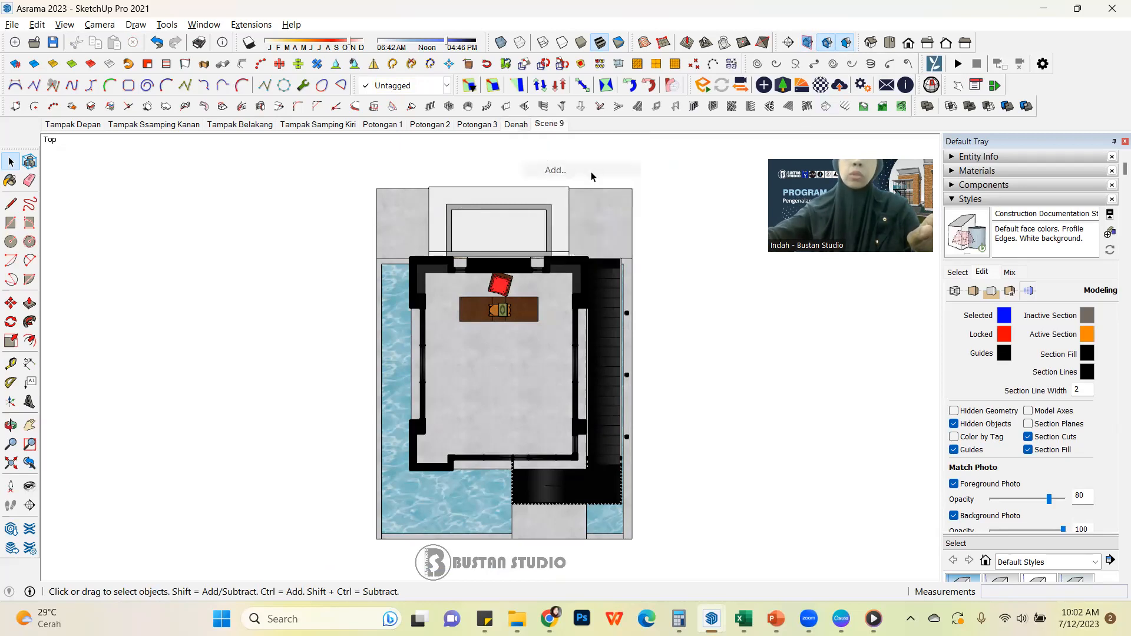
right_click(553, 126)
click(615, 202)
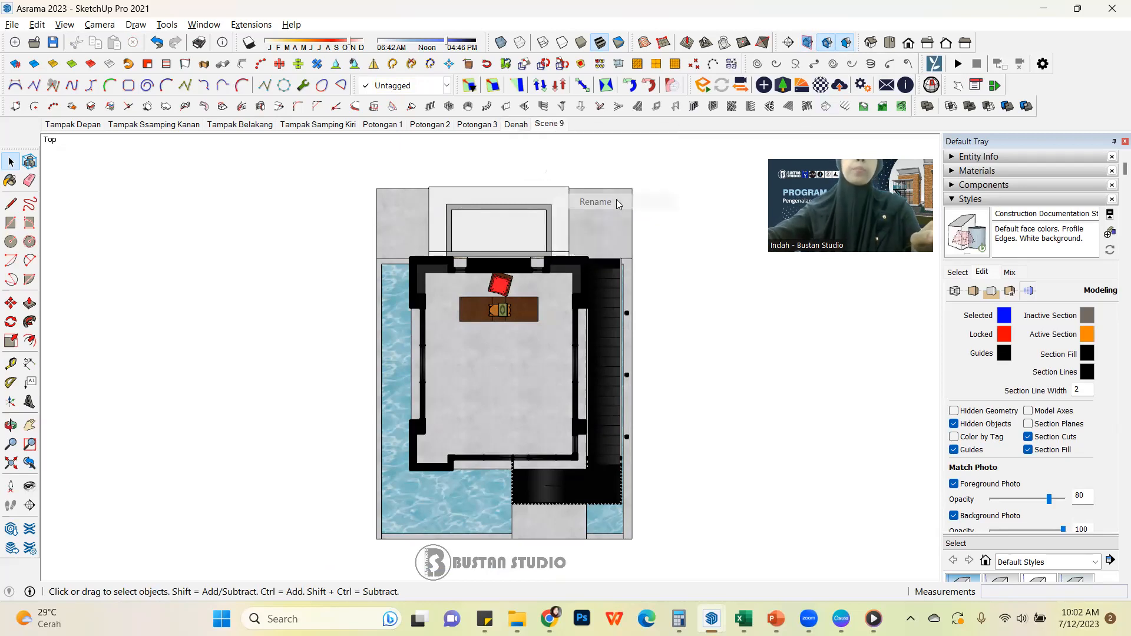
text(Denah)
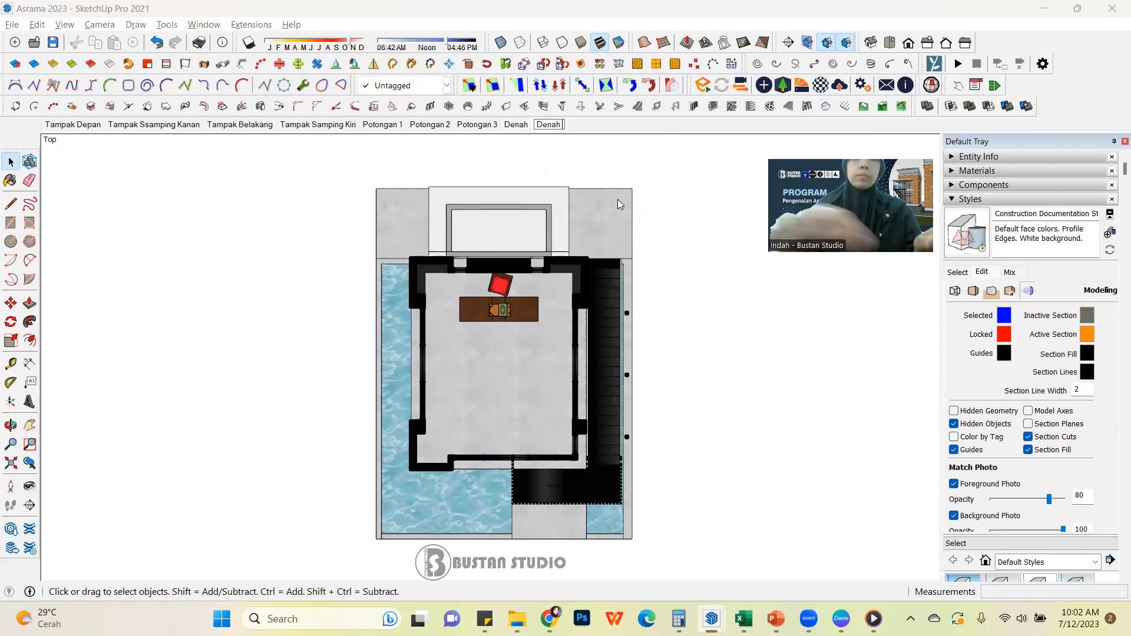
text( lt. 2)
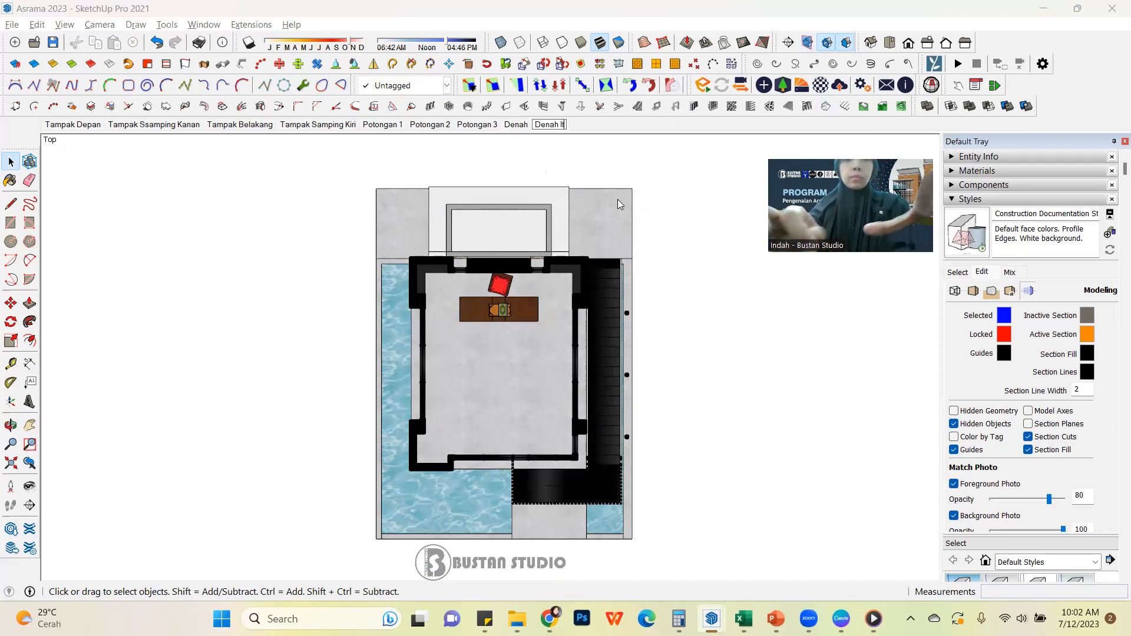
key(Return)
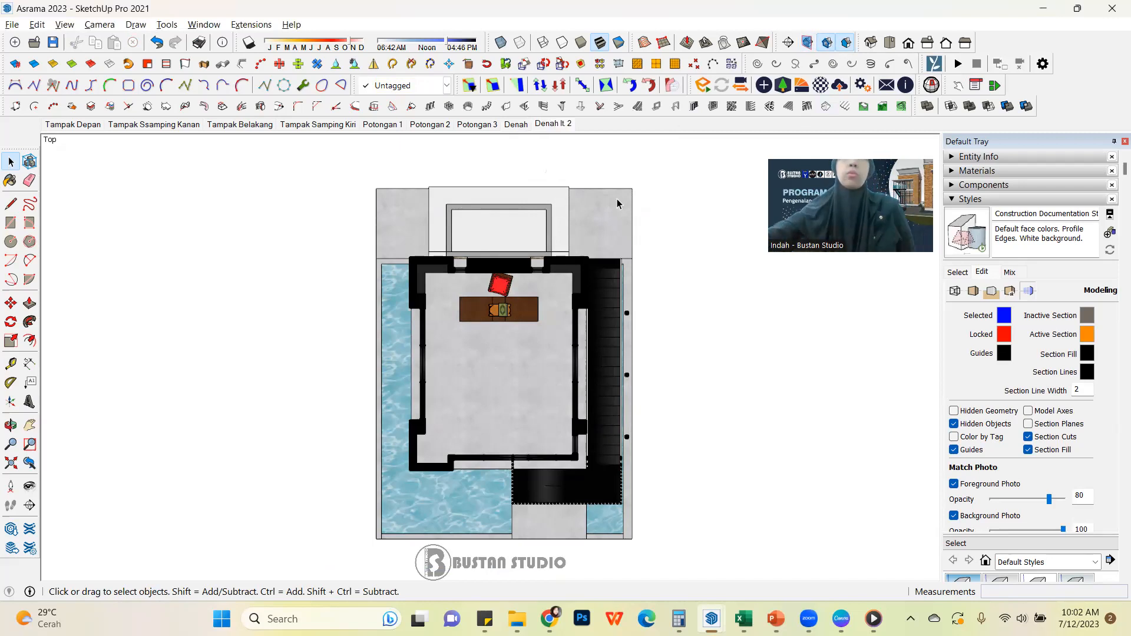
click(519, 125)
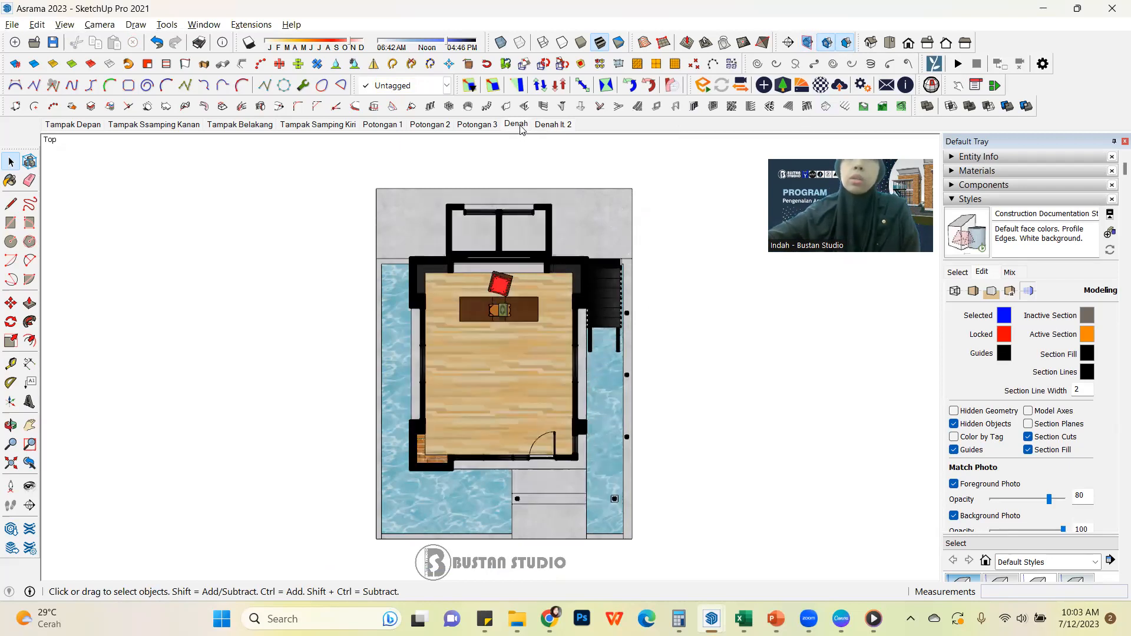
click(547, 123)
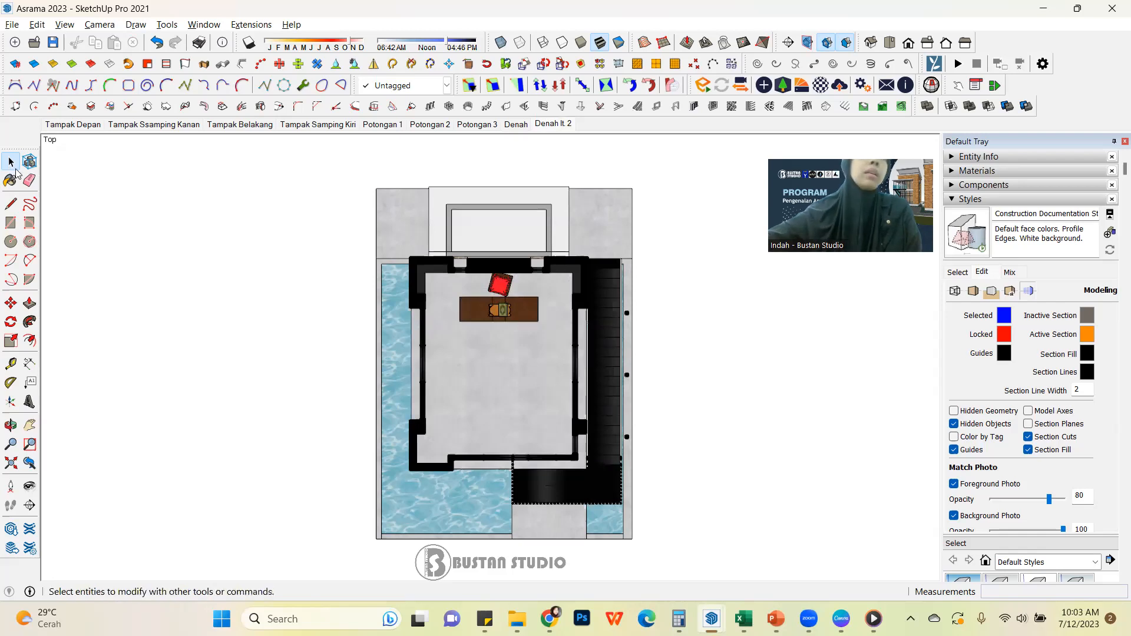
Open the outdoor staircase's nested groups down to the stair tread beside the landing and select that tread's geometry
middle_drag(700, 366, 835, 88)
scroll(623, 443, up, 8)
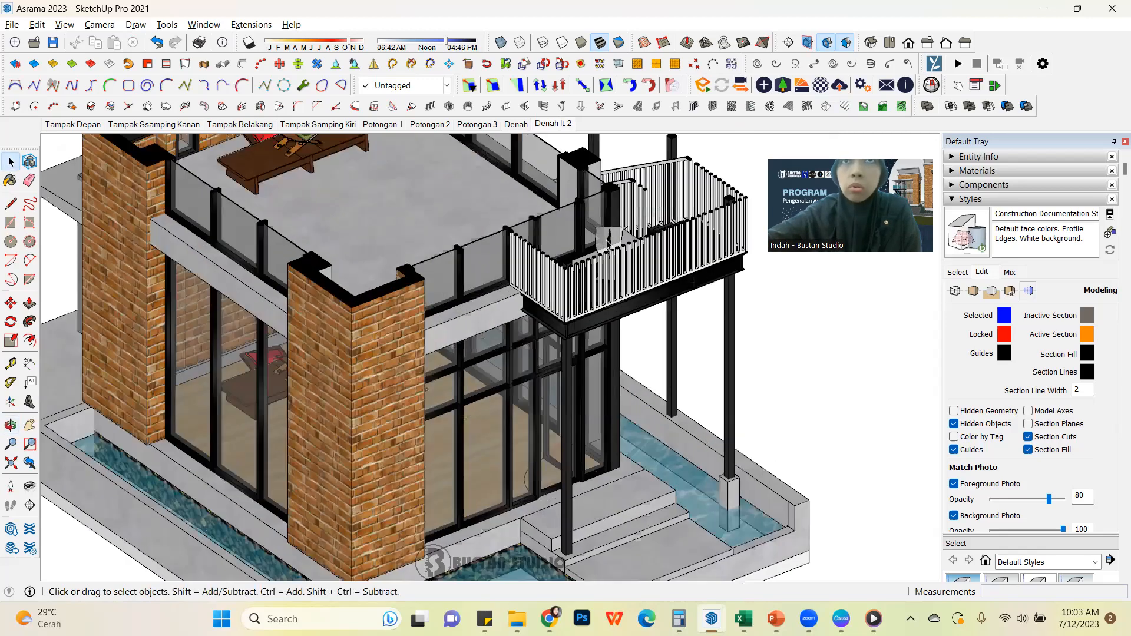
middle_drag(622, 443, 580, 494)
scroll(333, 433, down, 4)
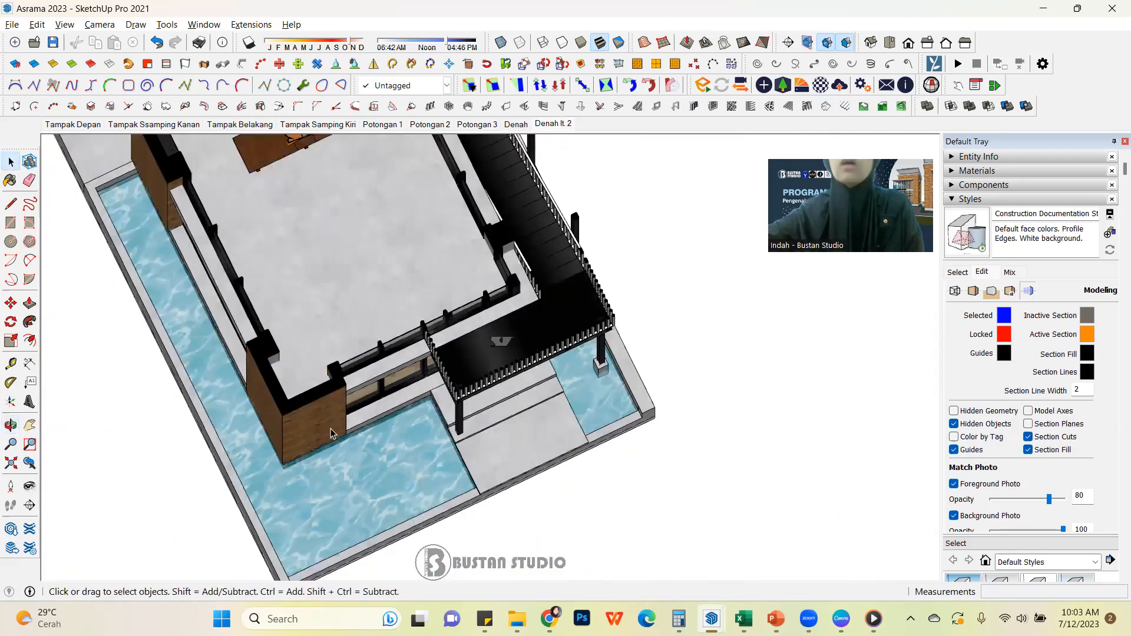
scroll(525, 301, up, 7)
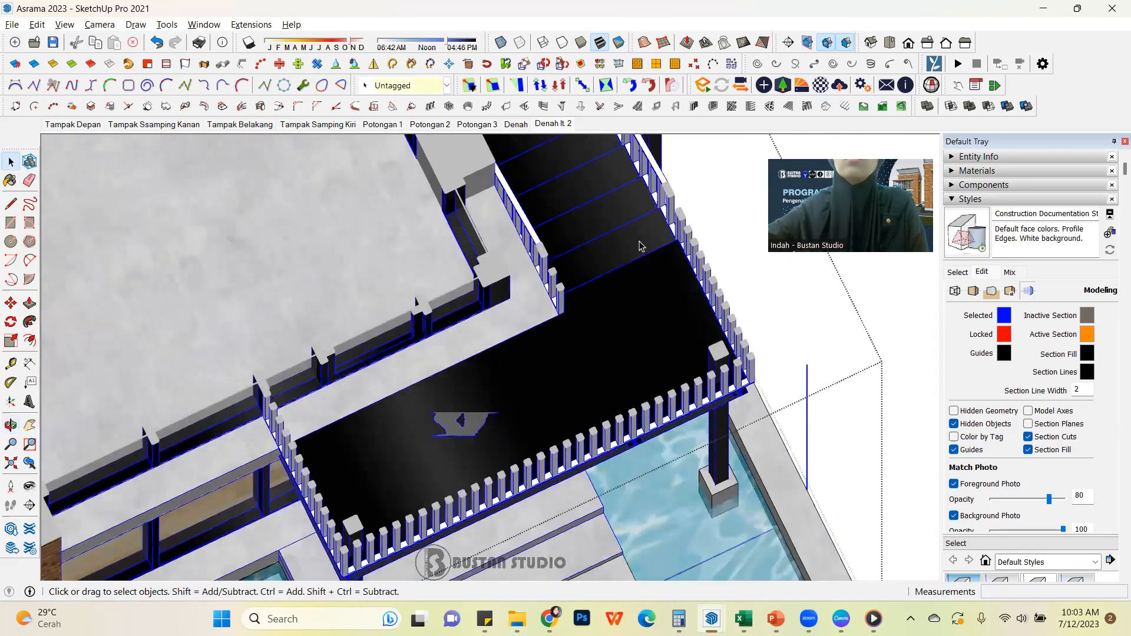
click(646, 245)
double_click(646, 245)
click(633, 242)
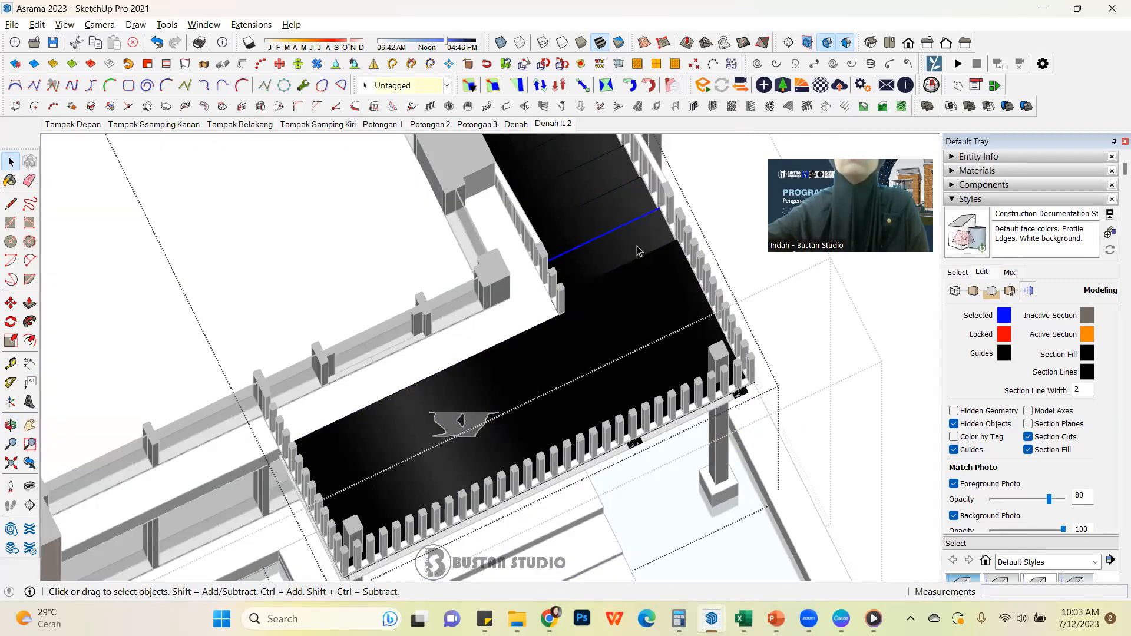
double_click(645, 248)
triple_click(631, 247)
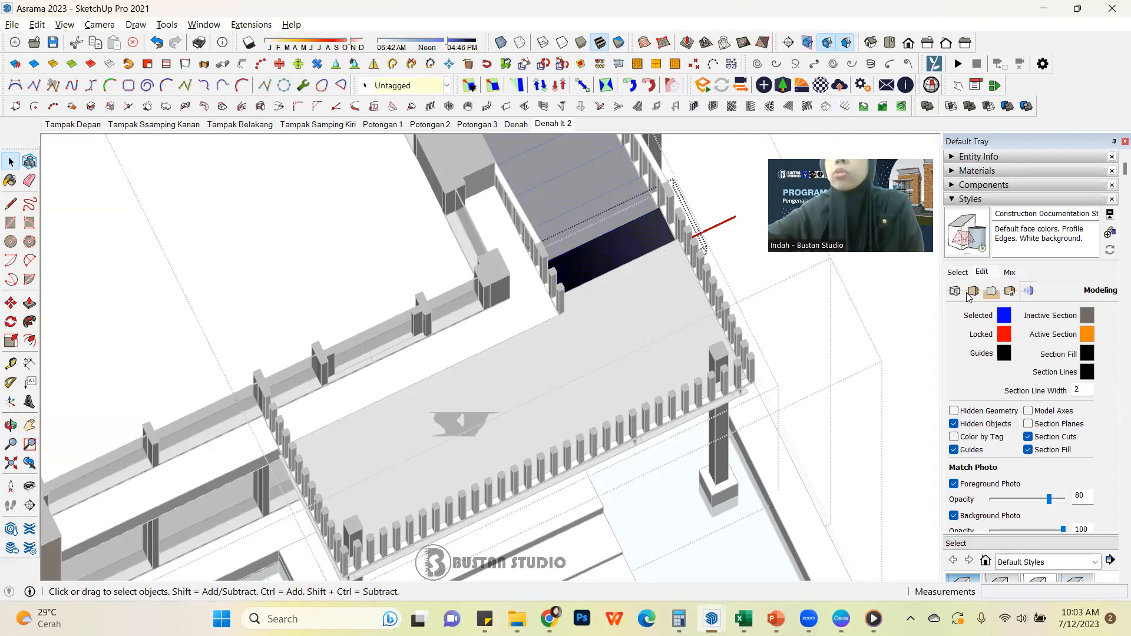
Sample the stair tread's Metal Corrugated Shiny material, raise its brightness to 44, and save the model with the Denah lt. 2 scene showing
scroll(710, 361, down, 3)
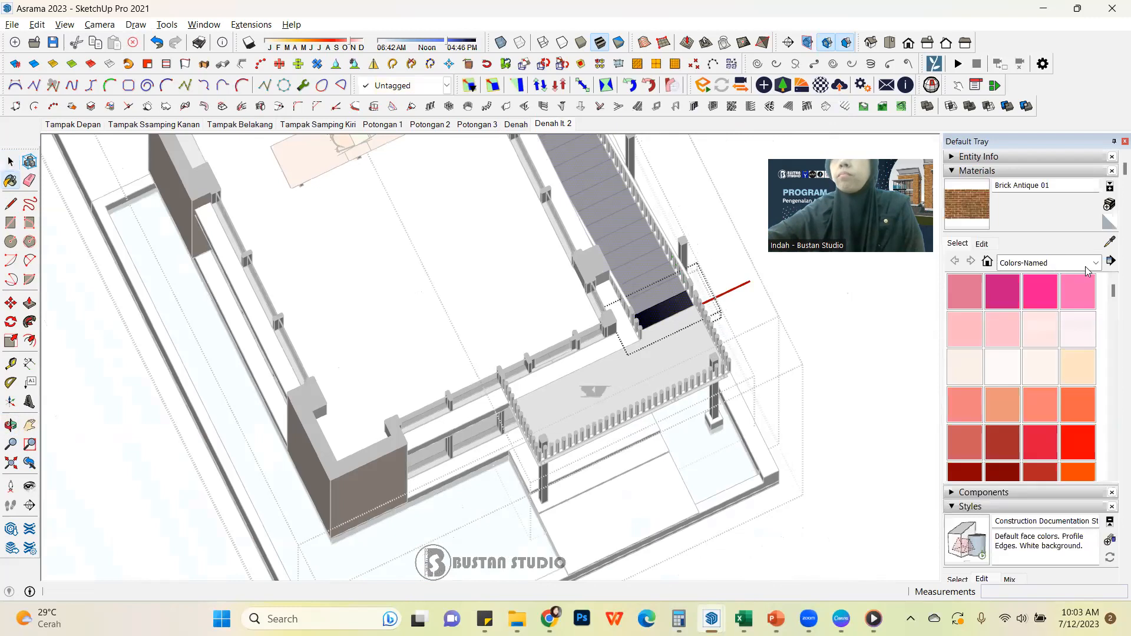
click(1111, 242)
click(684, 304)
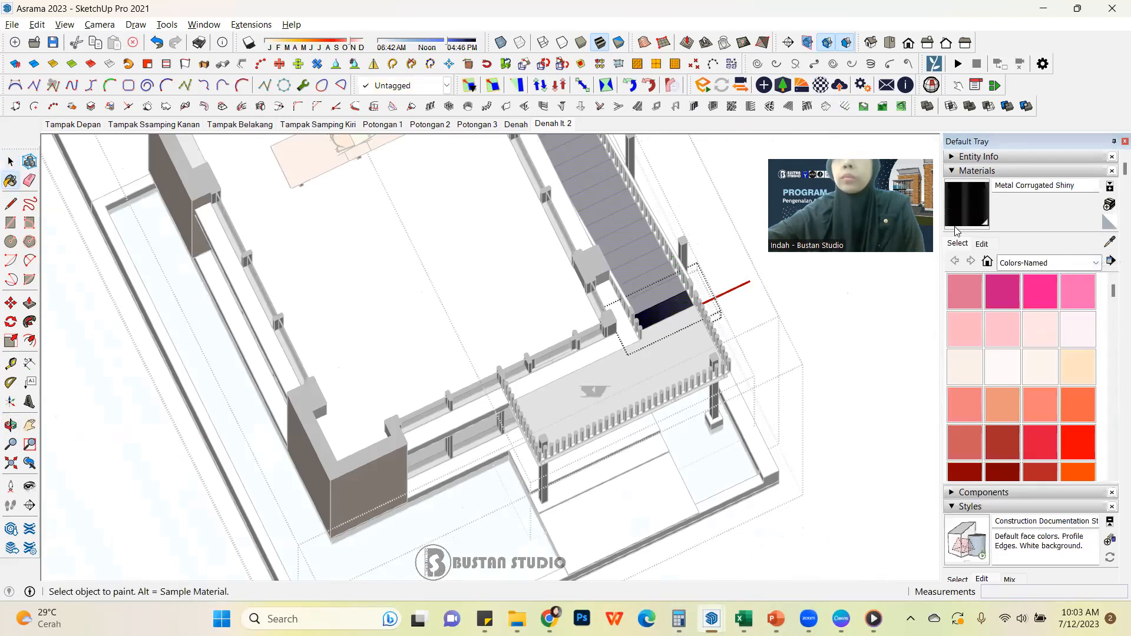
click(982, 243)
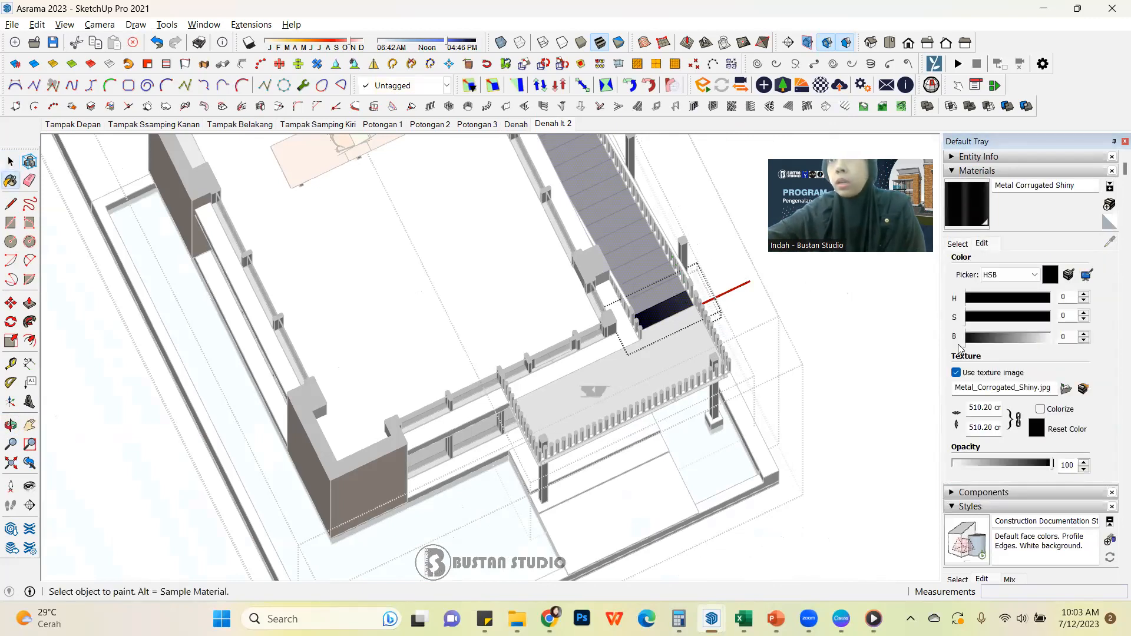
drag(965, 343, 1003, 346)
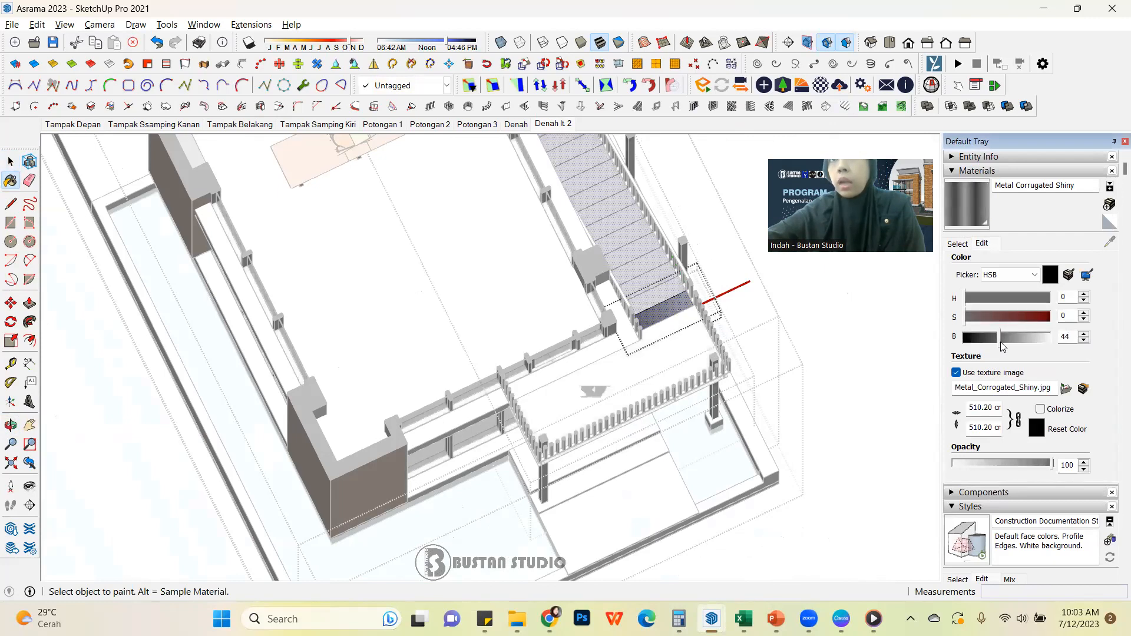
click(10, 161)
click(625, 214)
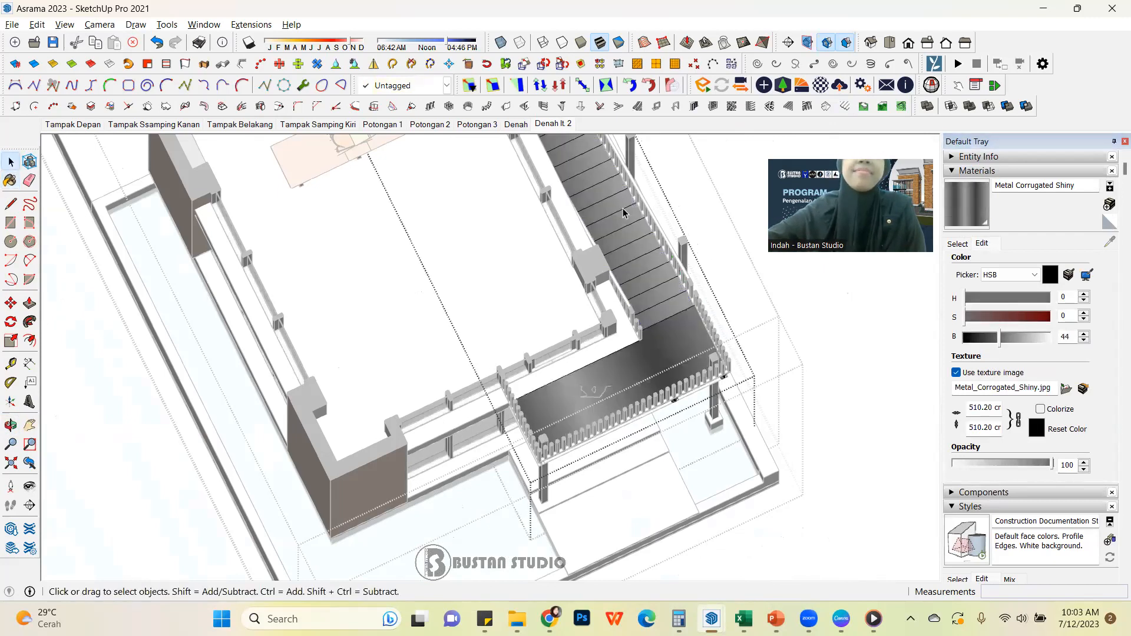
click(568, 126)
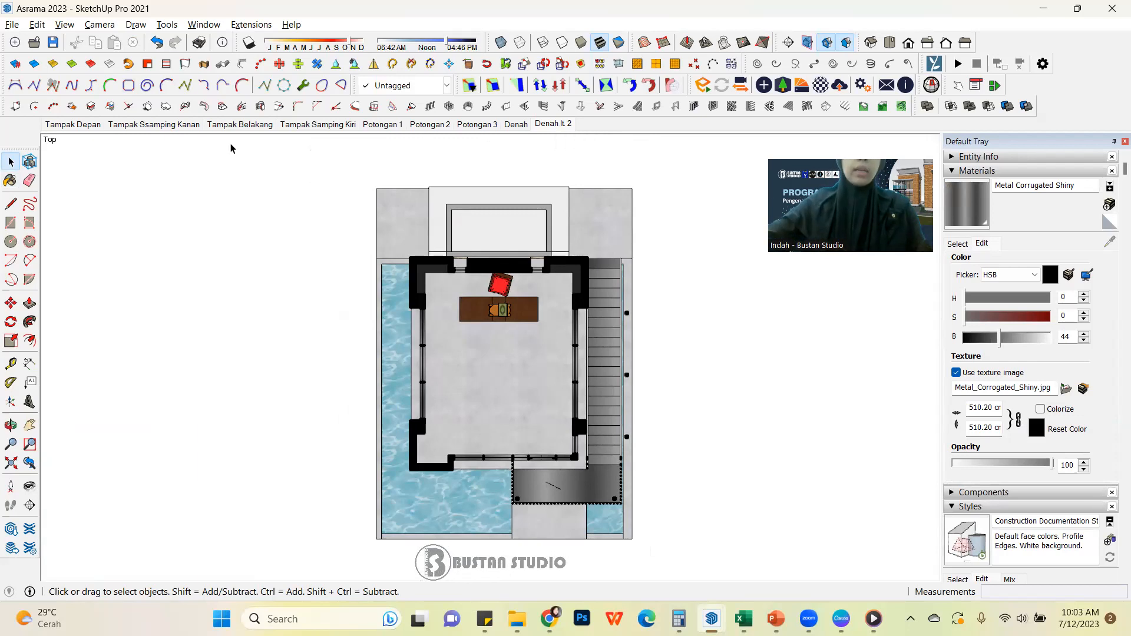
click(54, 42)
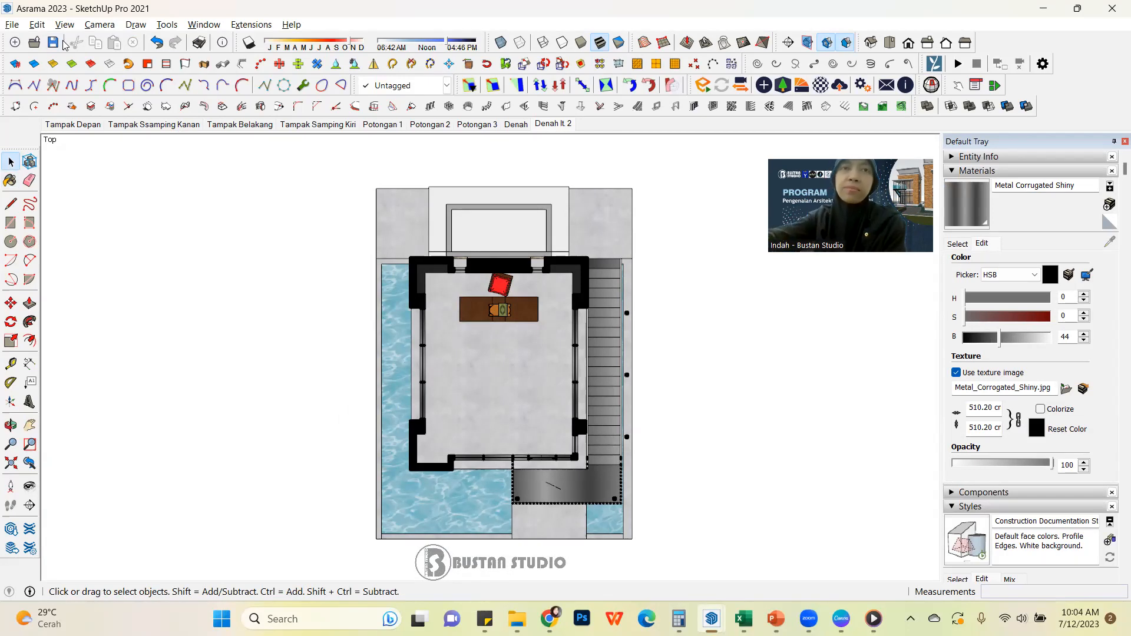
Compare the ground-floor plan in the Denah scene with the upper-floor plan in the Denah lt. 2 scene
click(517, 125)
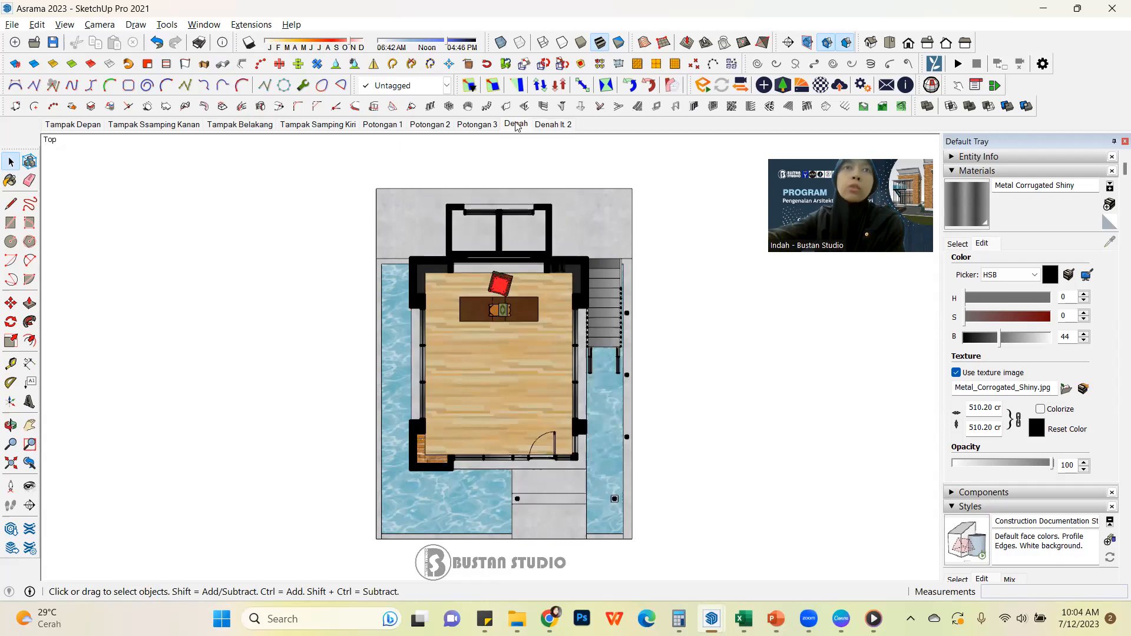
click(557, 125)
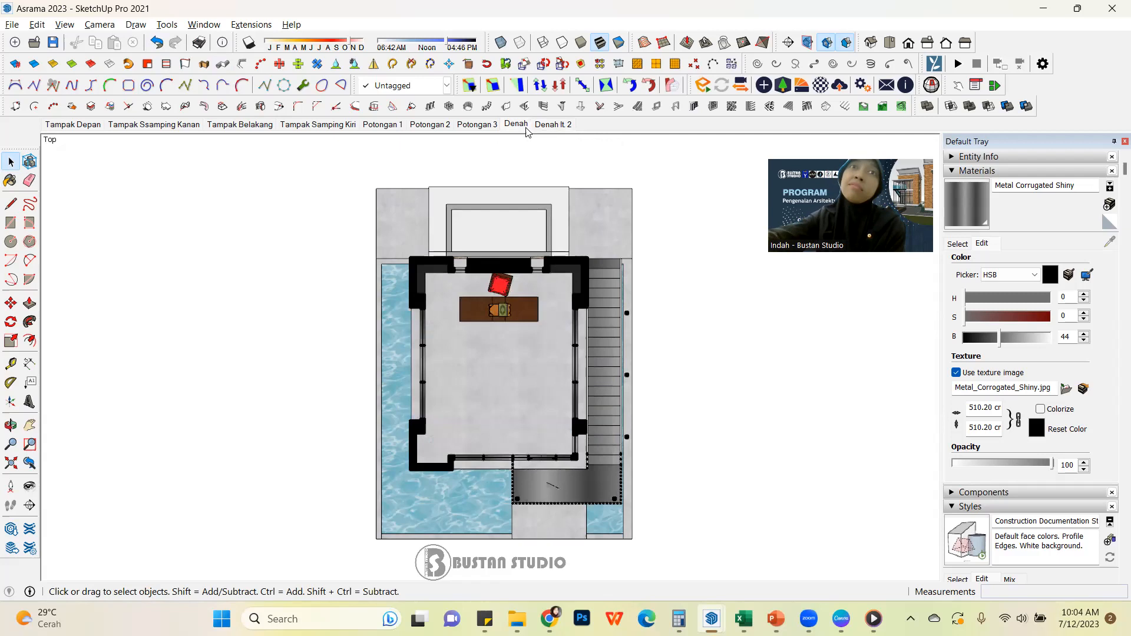
click(518, 125)
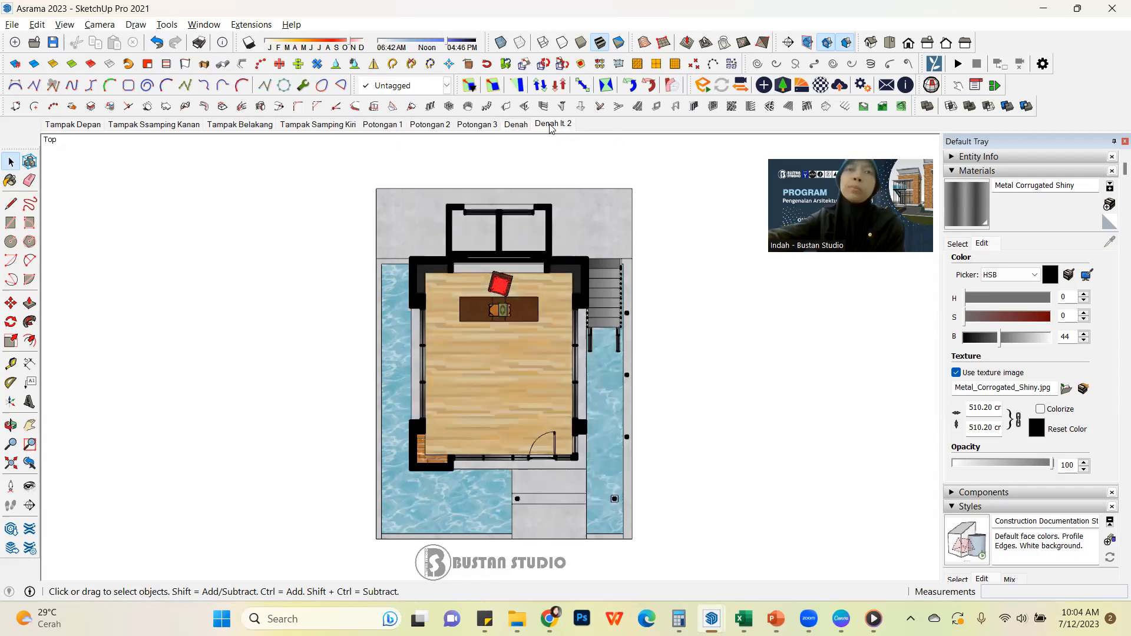
click(553, 125)
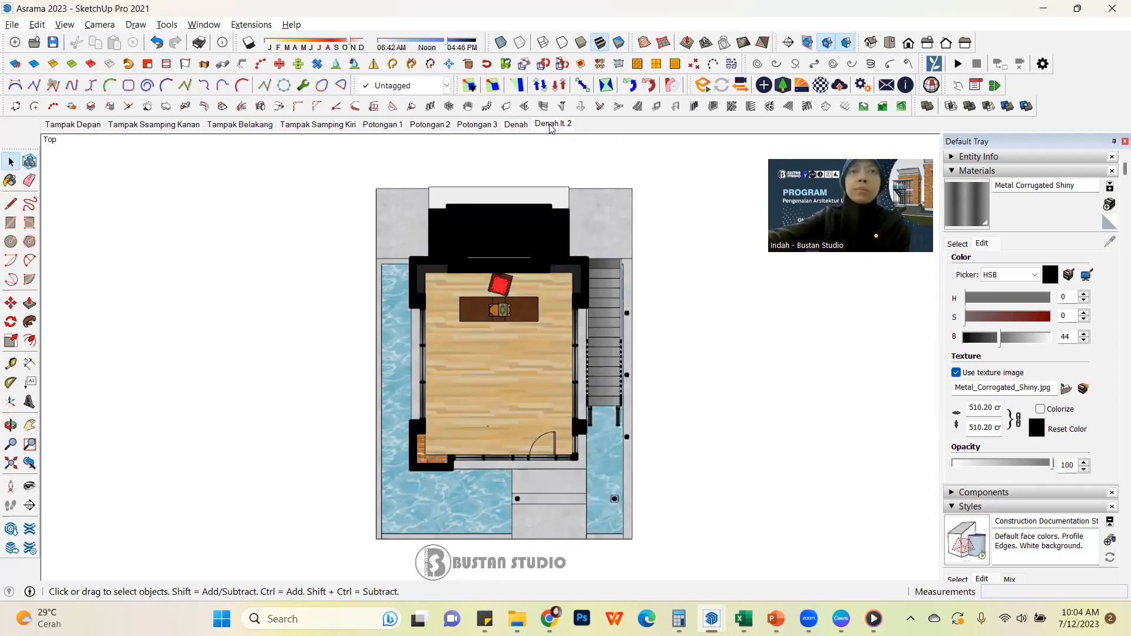
click(514, 125)
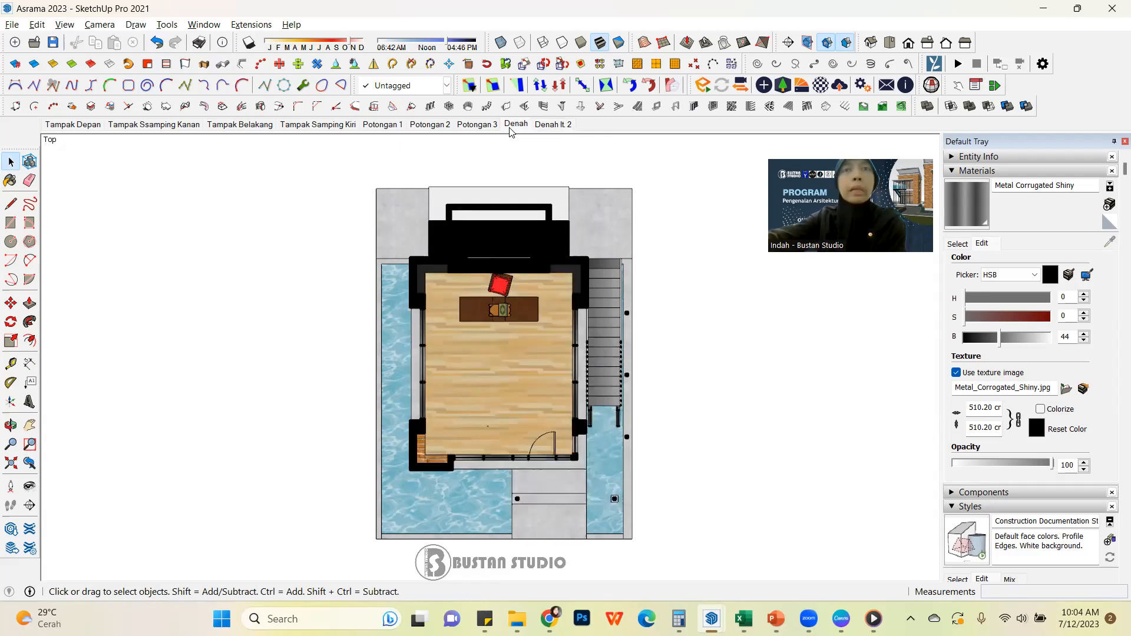
click(552, 125)
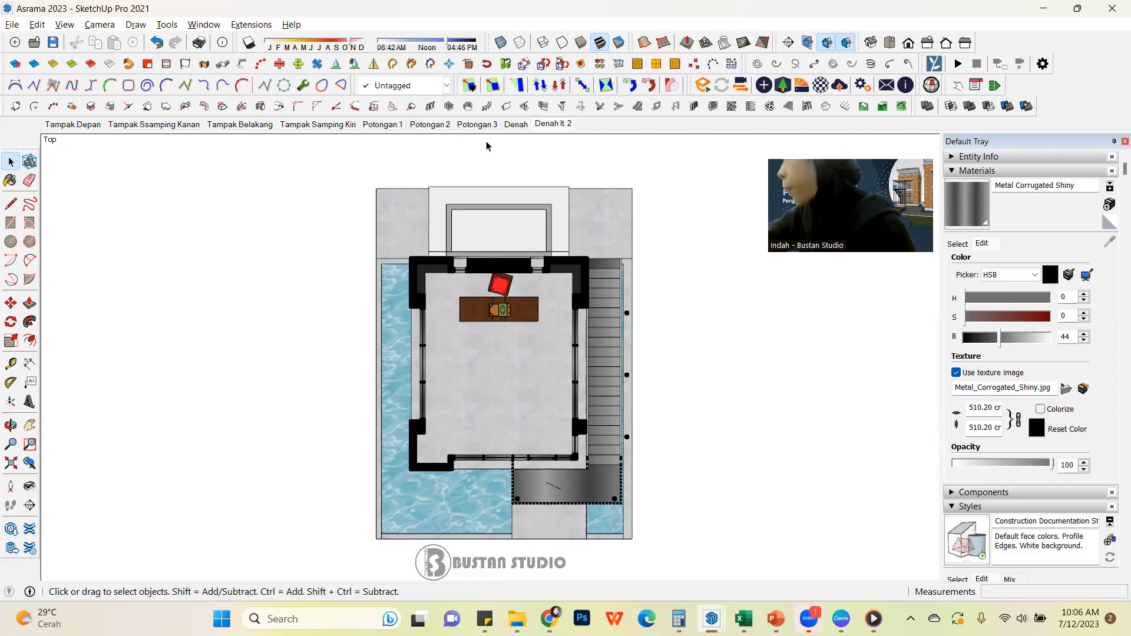
Review how the Potongan 3, Potongan 1 and Potongan 2 section scenes display their cuts
click(473, 125)
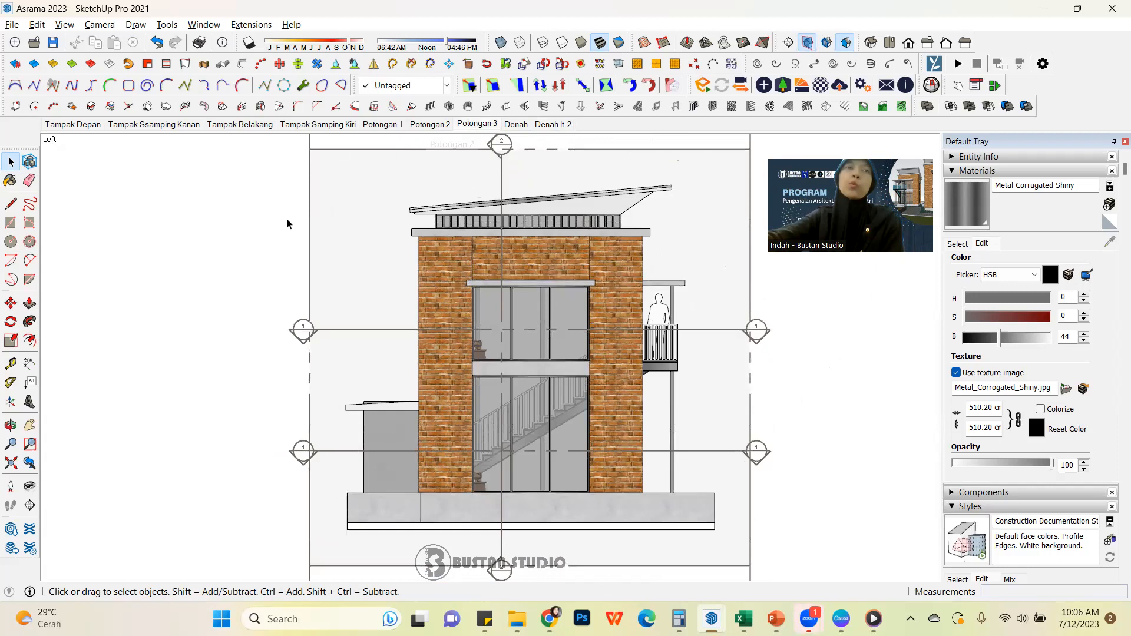
click(393, 126)
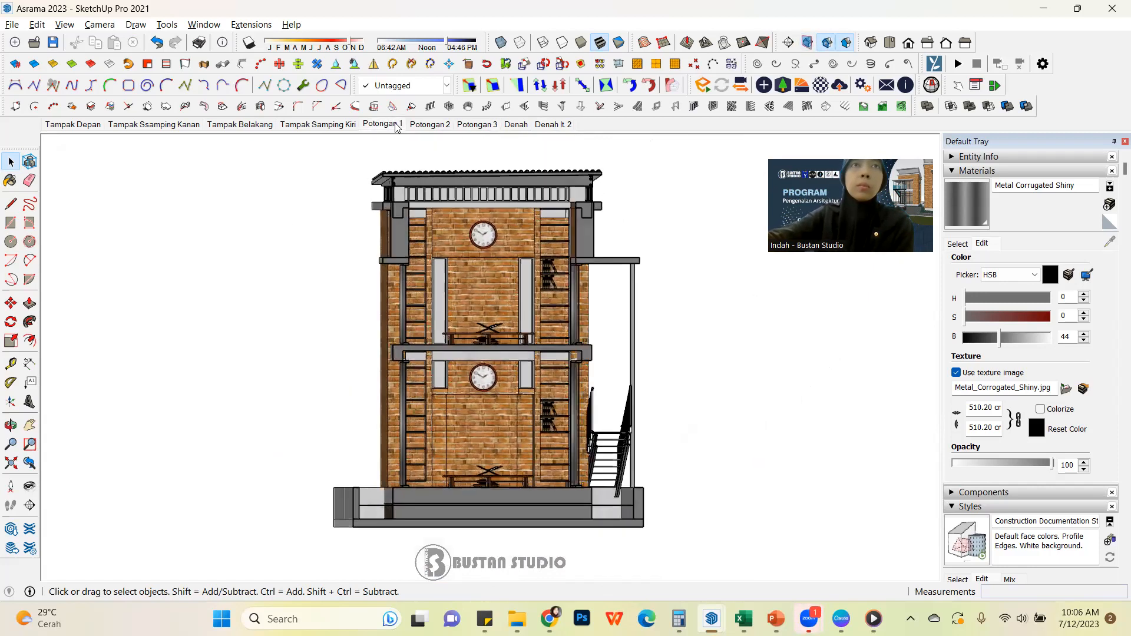
click(431, 125)
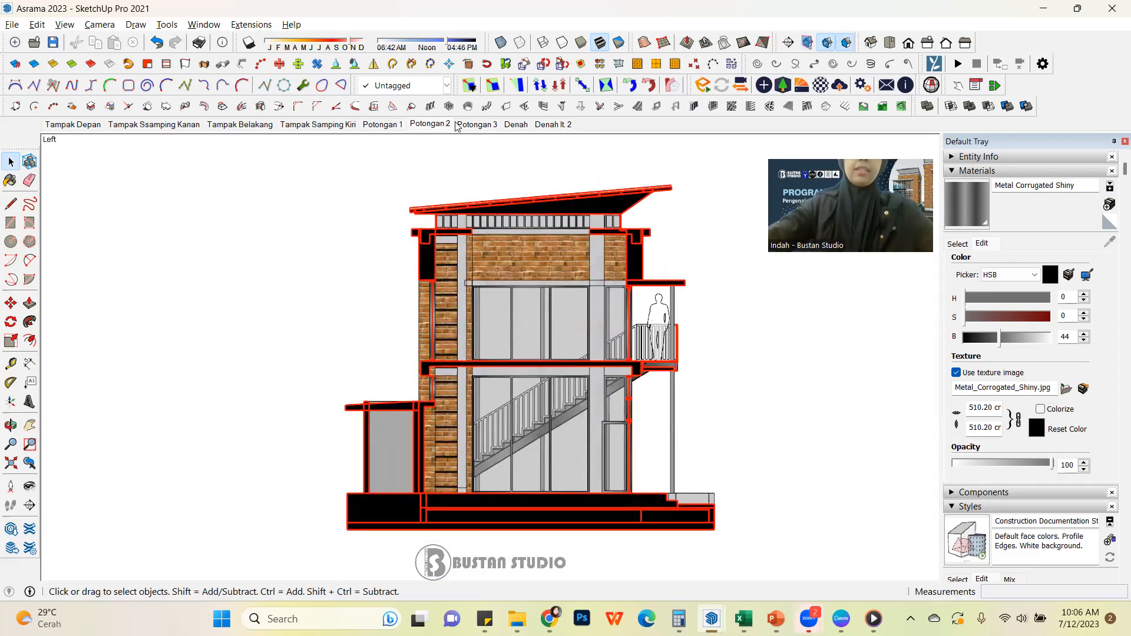
Toggle the section cut display in the Potongan 3 scene and hide its section planes
click(481, 125)
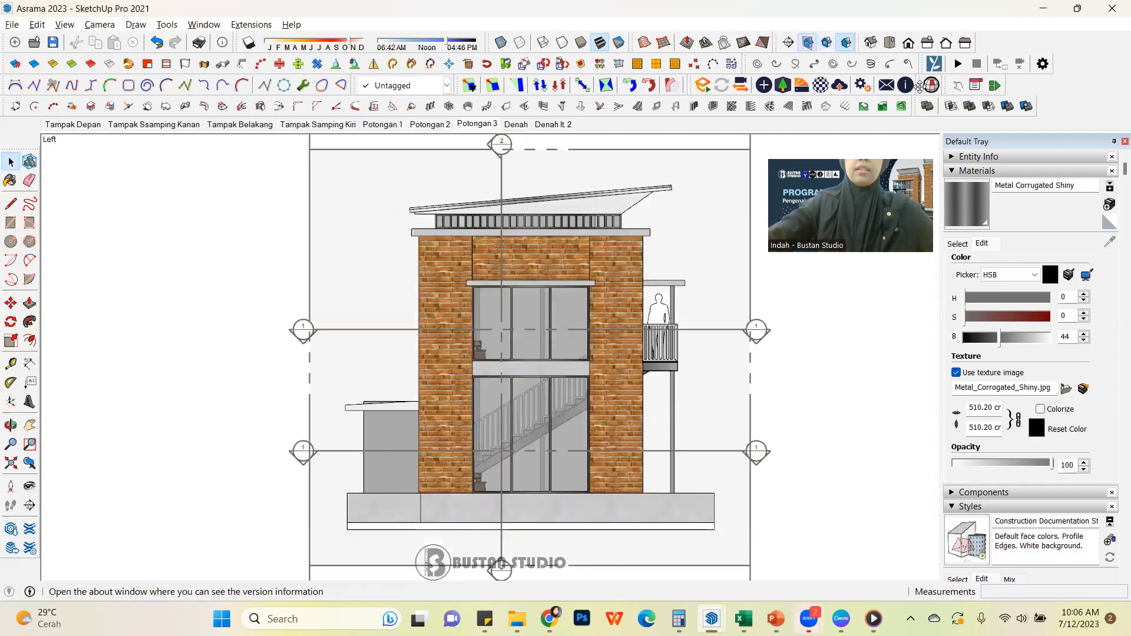
click(827, 48)
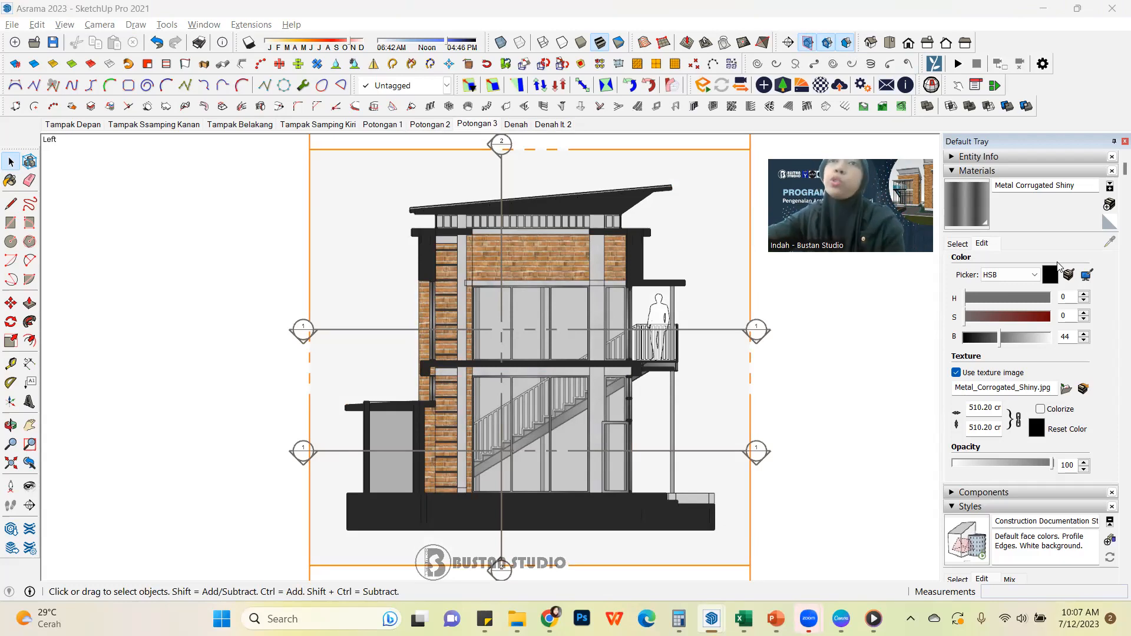
click(827, 44)
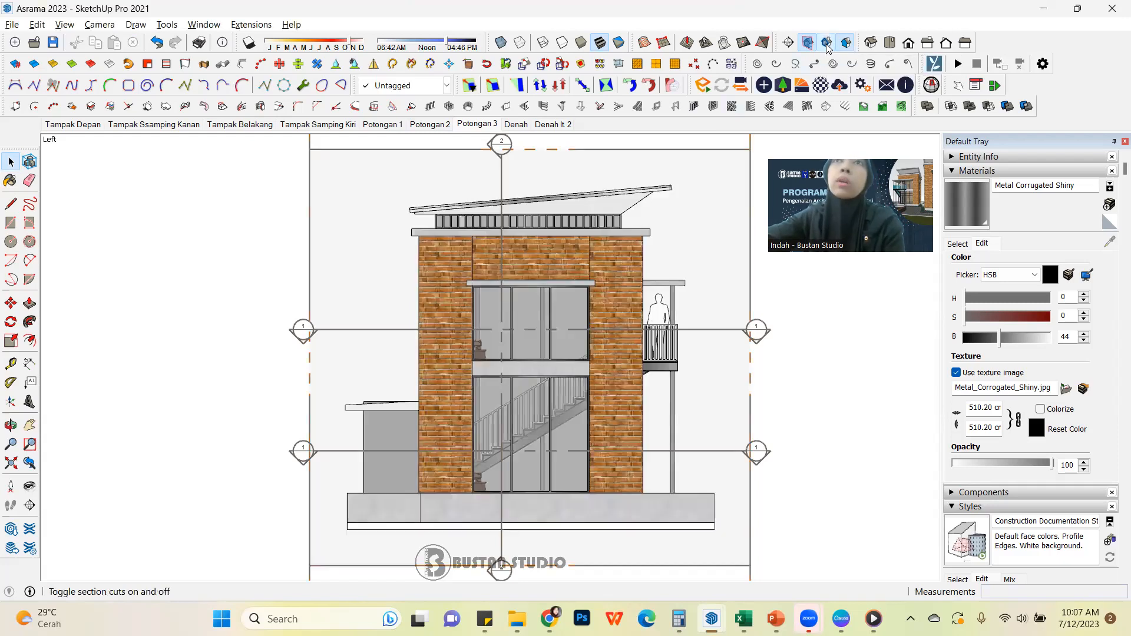
click(806, 46)
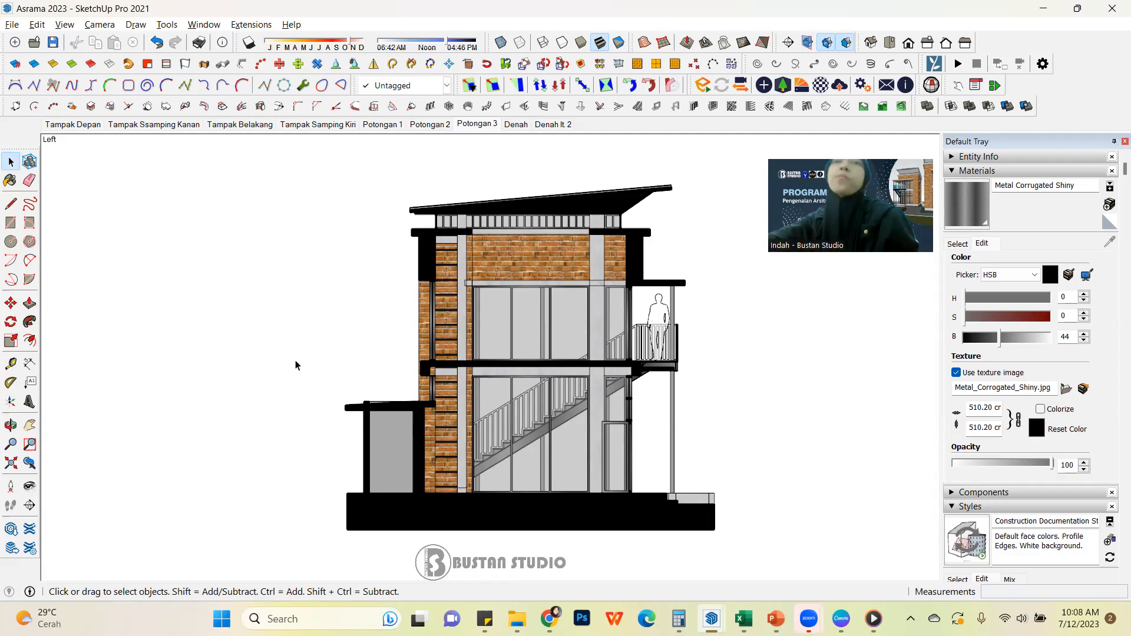
Turn off section cuts in the Tampak Ssamping Kanan scene and update it, saving the style changes as a new style
click(158, 127)
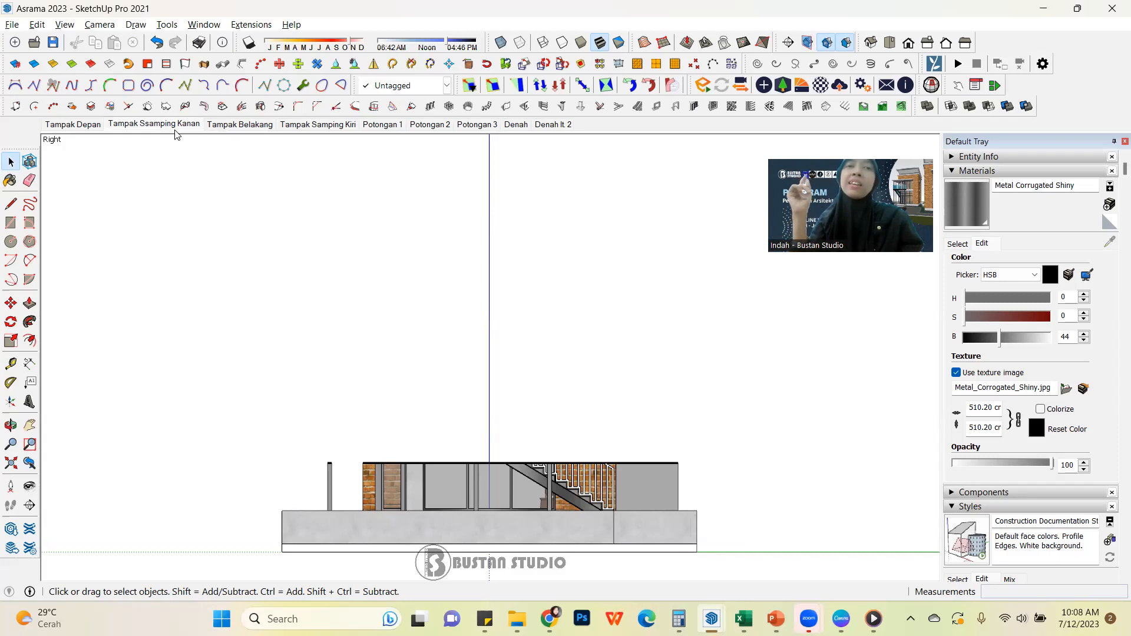
click(825, 45)
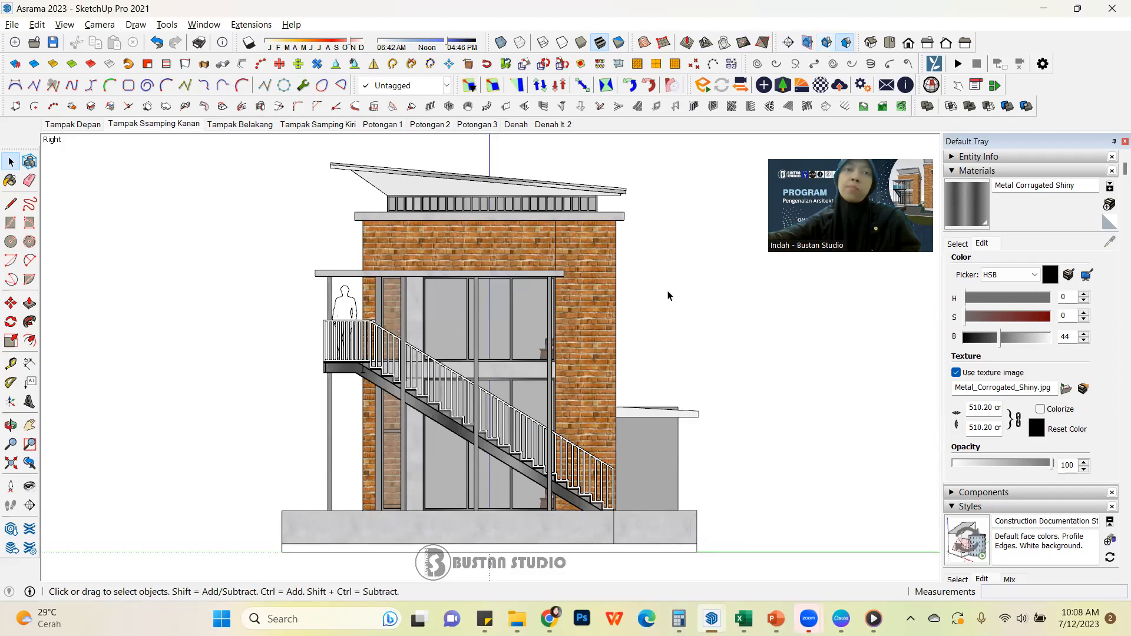
right_click(140, 124)
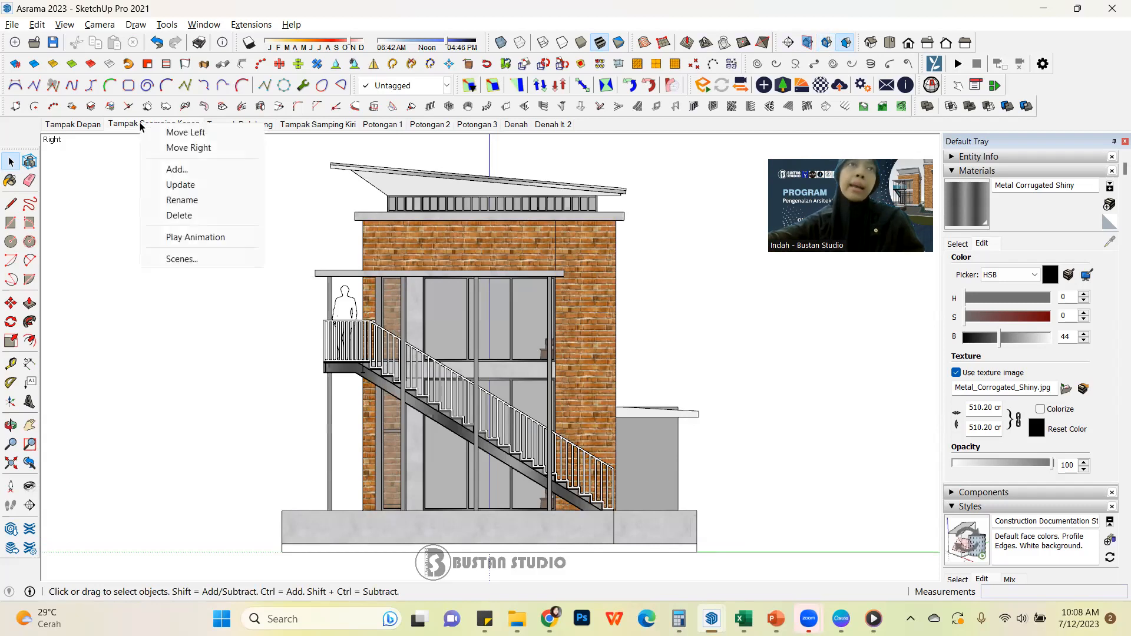
click(180, 185)
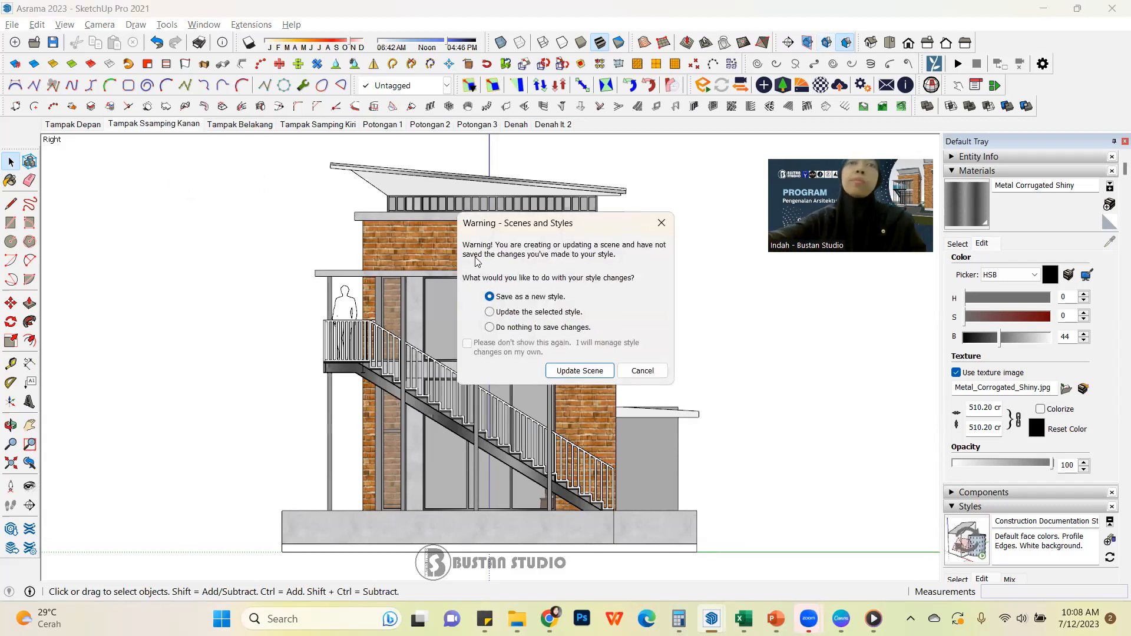
click(570, 373)
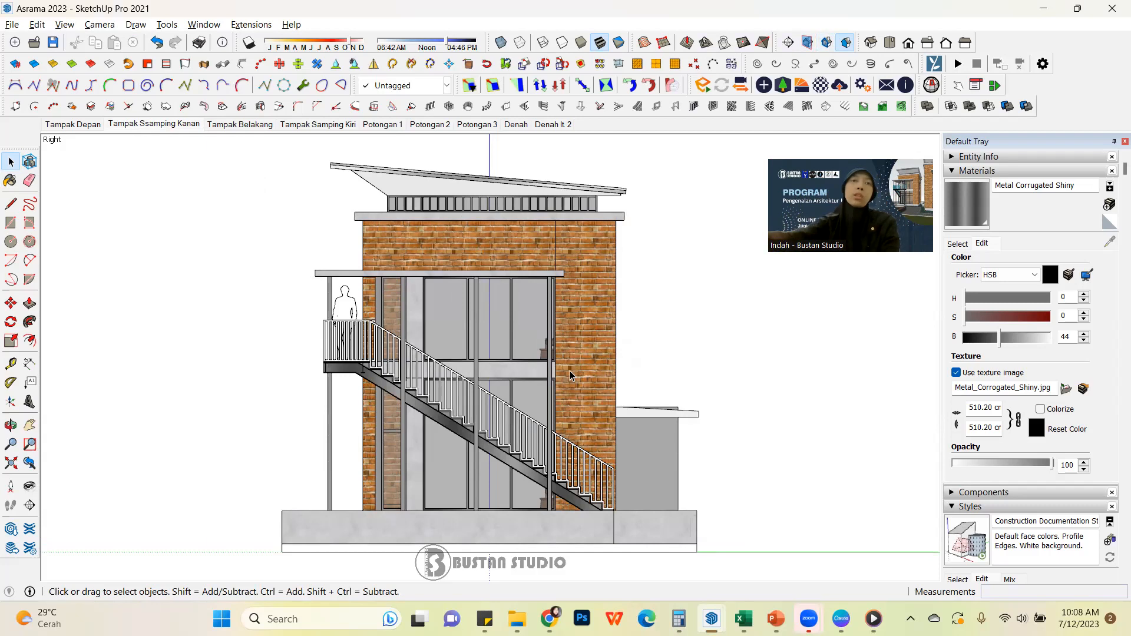
Turn off section cuts in the Tampak Depan scene and update it, saving the style changes as a new style
click(60, 125)
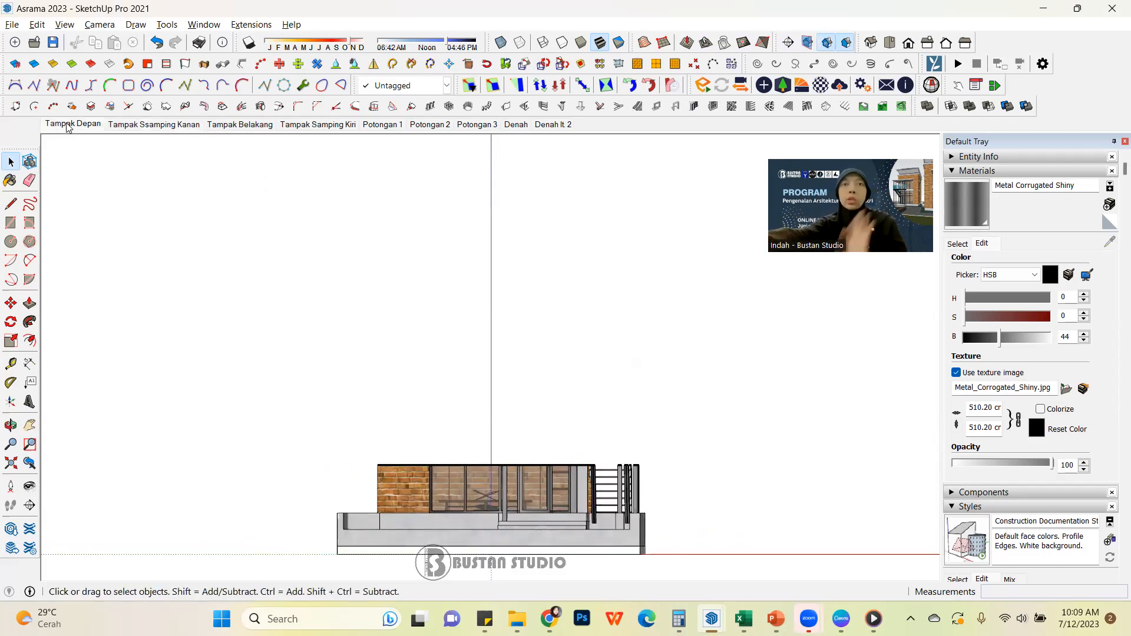
click(130, 125)
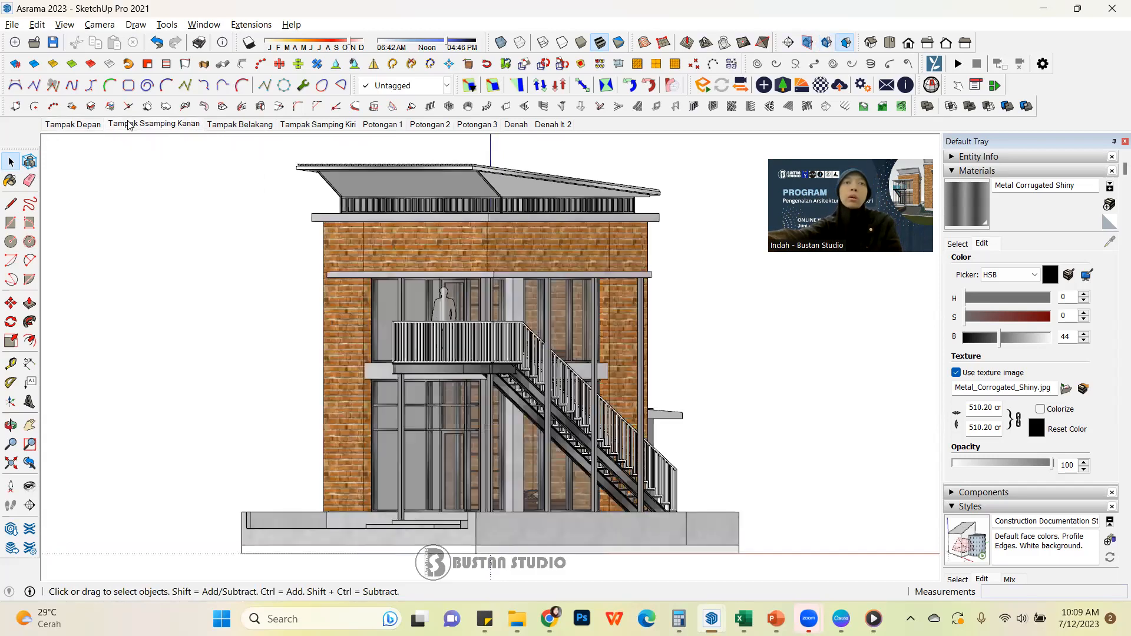
click(86, 126)
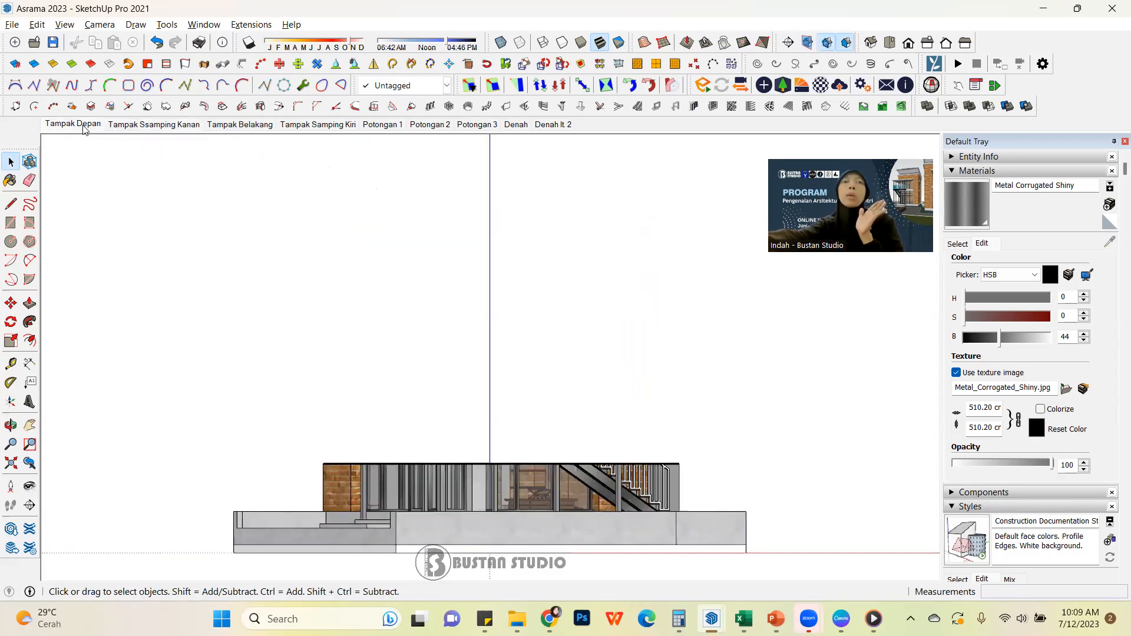
click(827, 44)
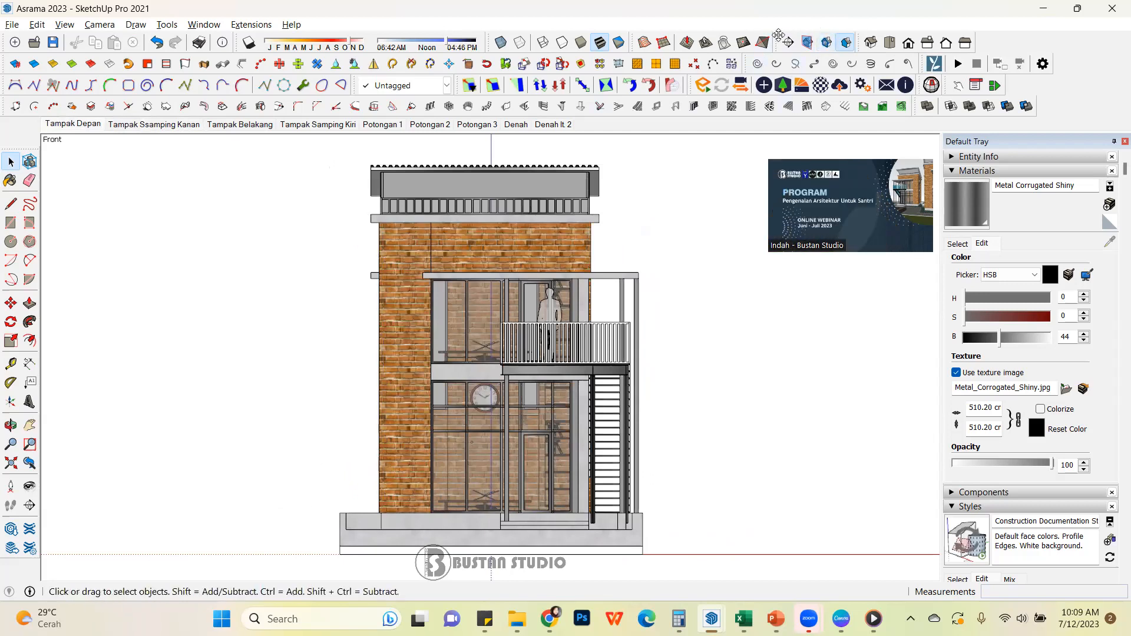
right_click(71, 125)
click(134, 185)
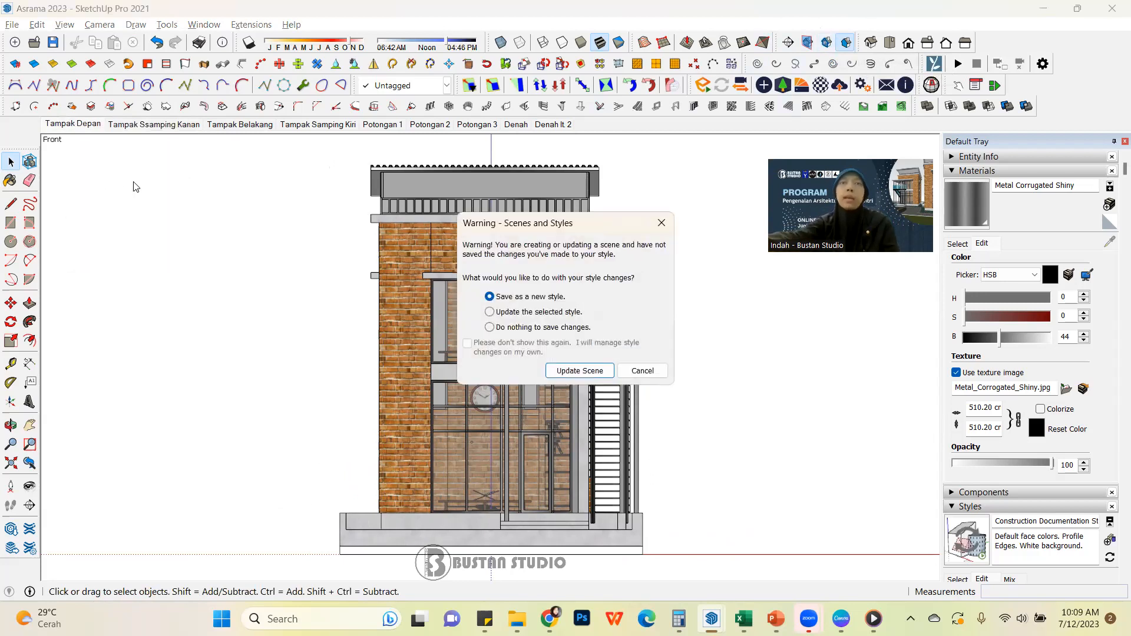
click(591, 374)
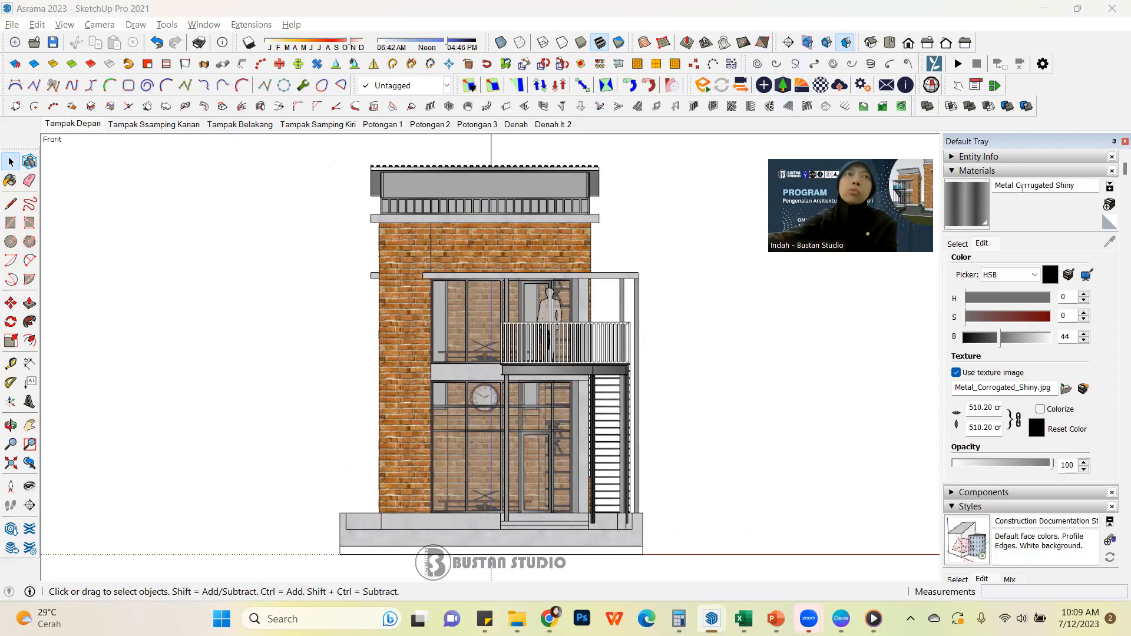
Hide section planes and turn on section cuts in the Potongan 3 scene, then update it, saving the style changes as a new style
click(489, 126)
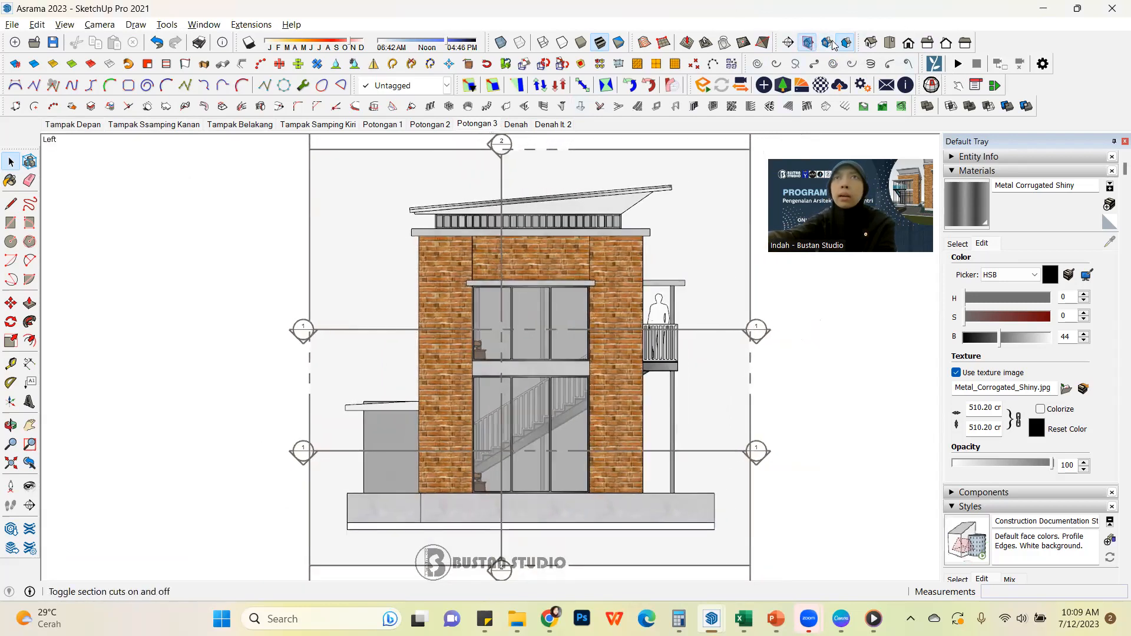
click(813, 45)
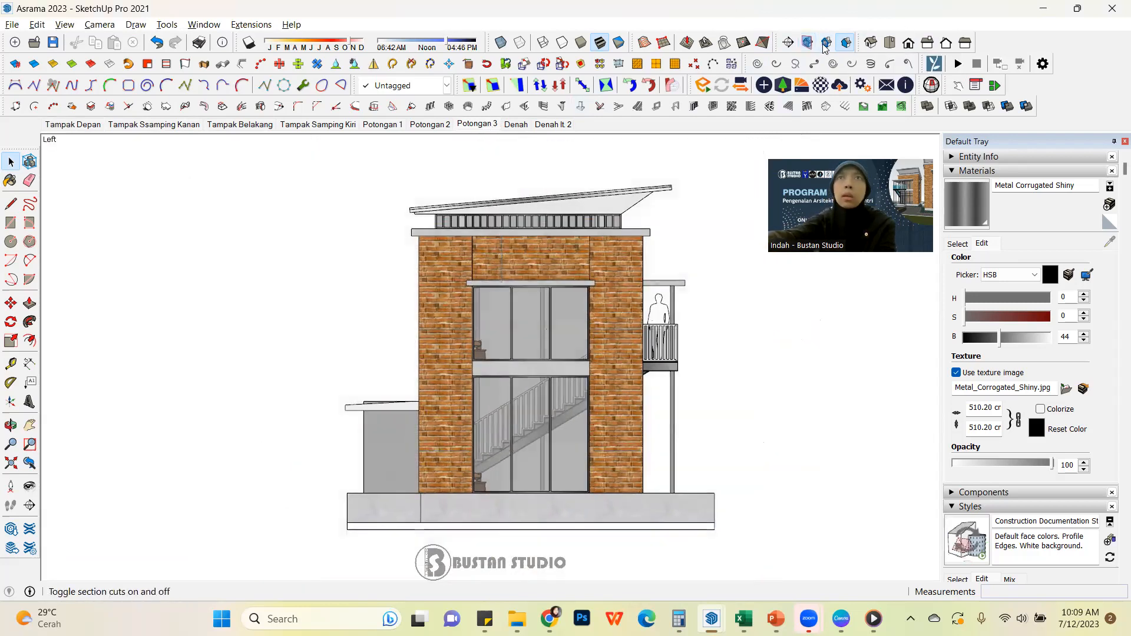
click(827, 43)
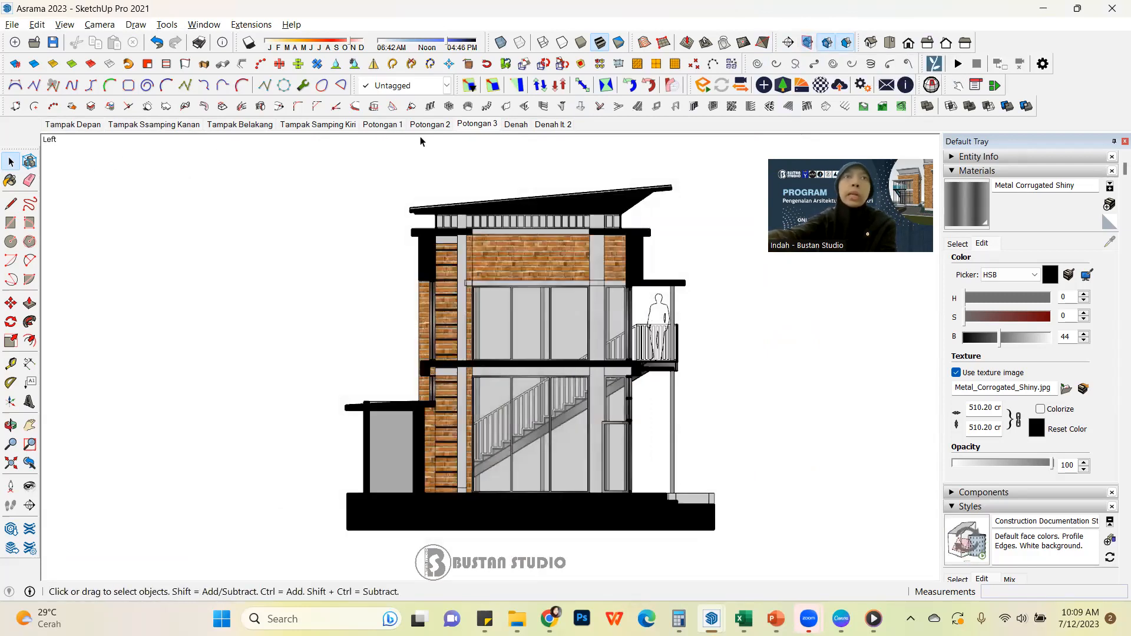
right_click(470, 125)
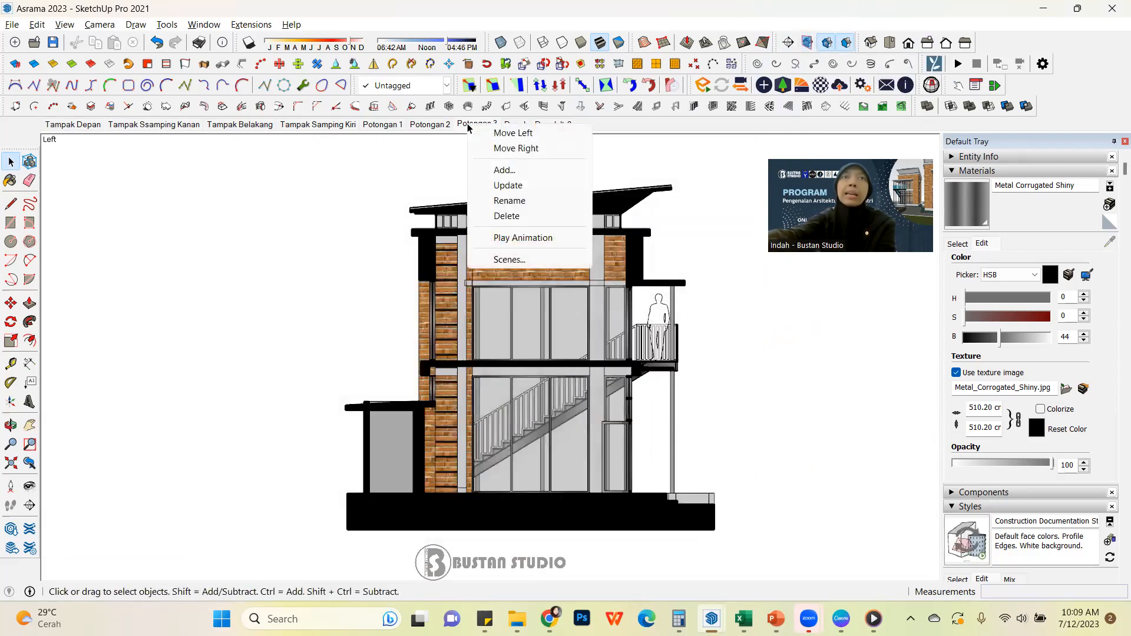
click(525, 185)
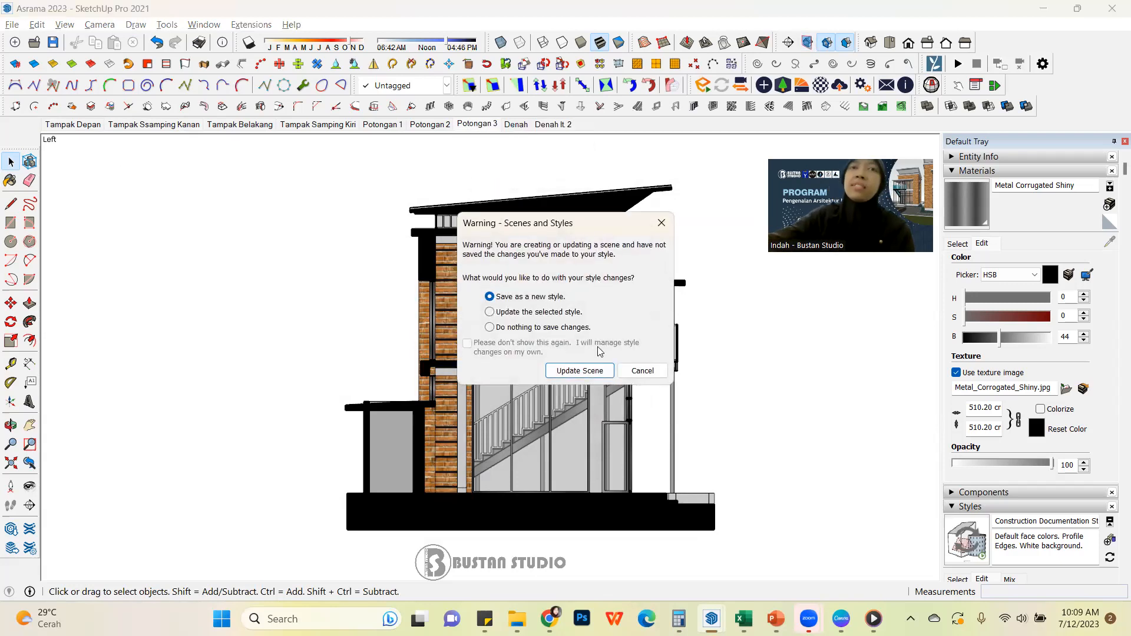
click(595, 372)
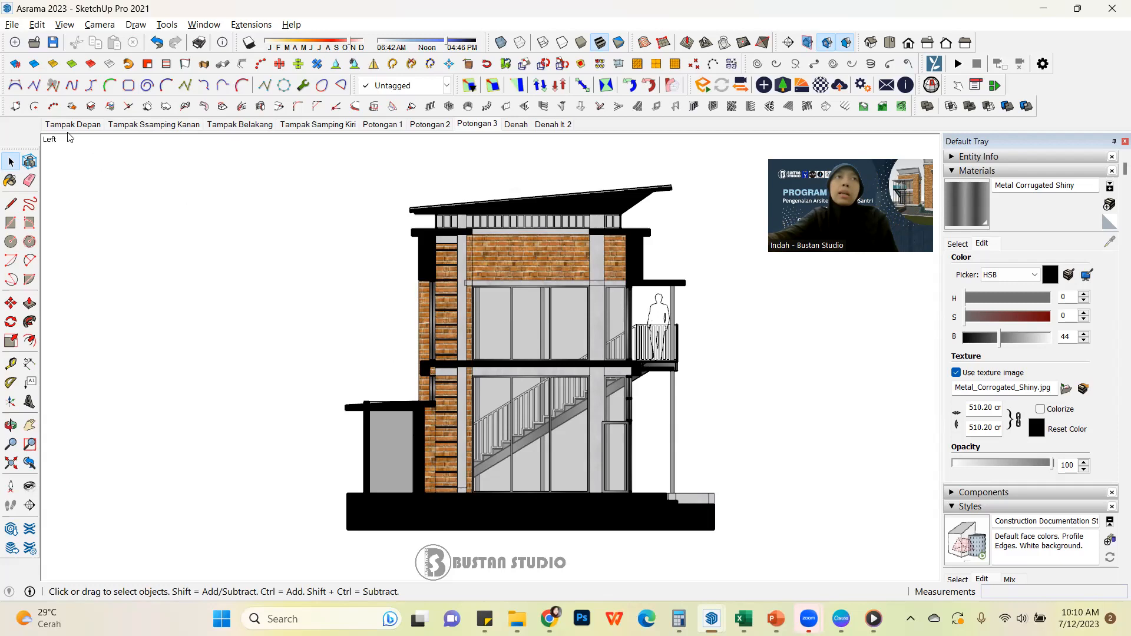
Send the Asrama 2023 model to LayOut and move the template chooser clear of the window's edge
click(12, 26)
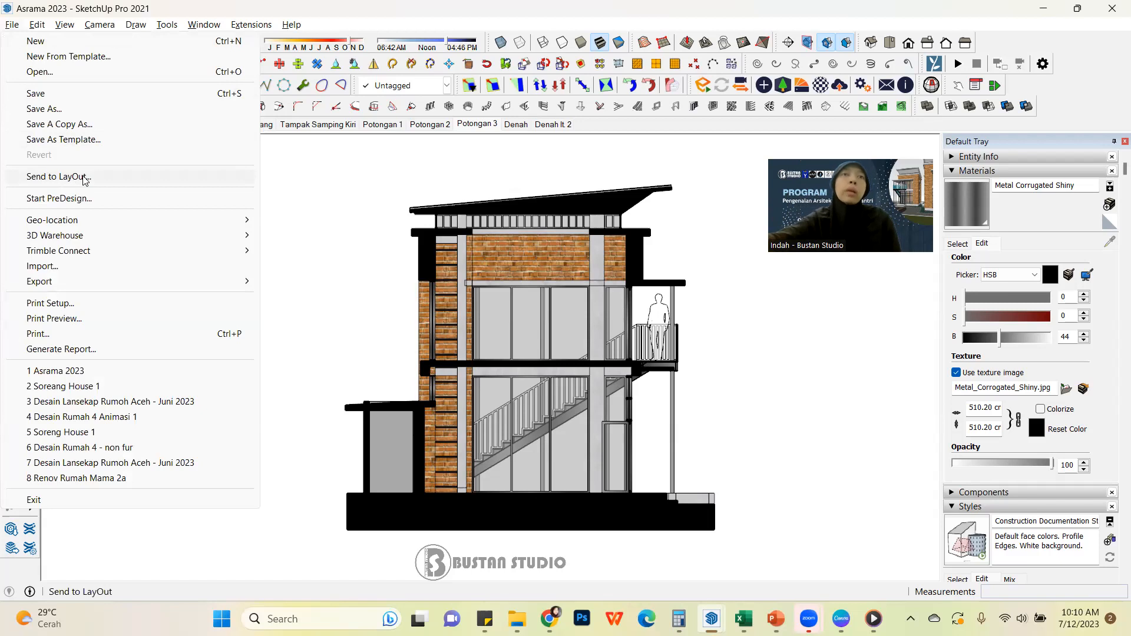
click(59, 177)
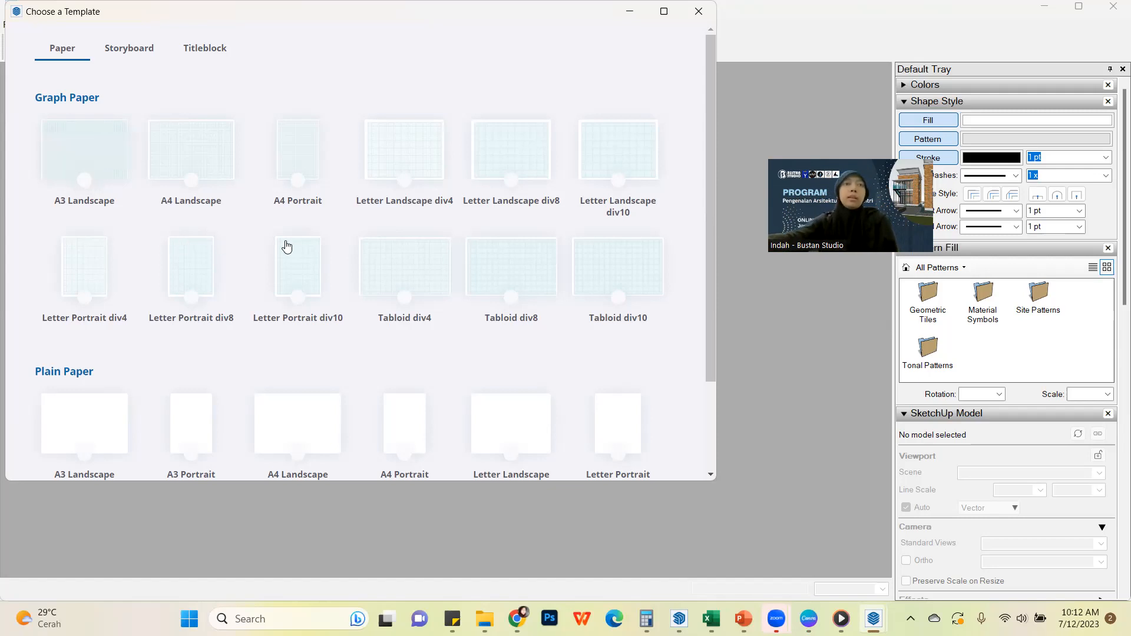
scroll(287, 245, down, 2)
scroll(289, 247, up, 2)
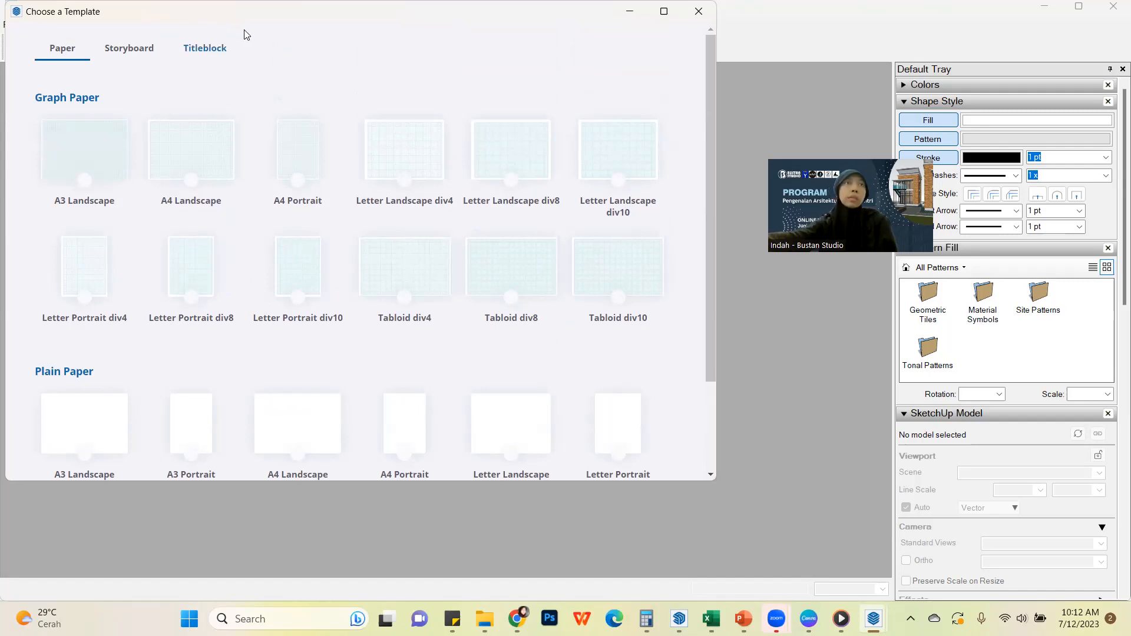
drag(267, 21, 290, 20)
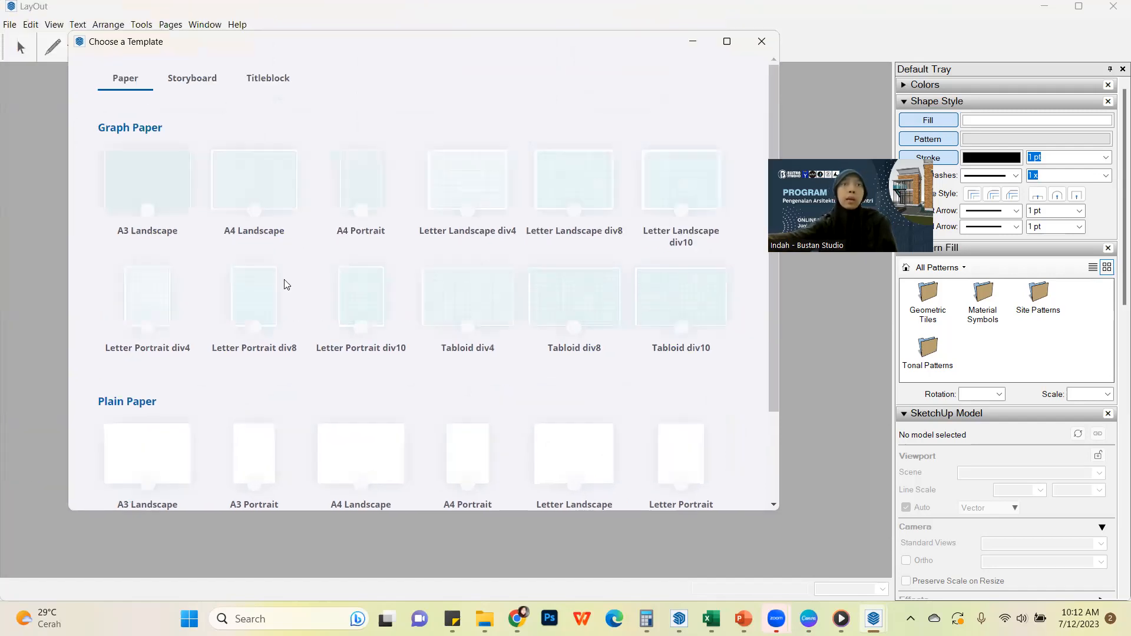
Examine the Paper, Storyboard and Titleblock templates available for the new LayOut document
click(209, 83)
click(125, 78)
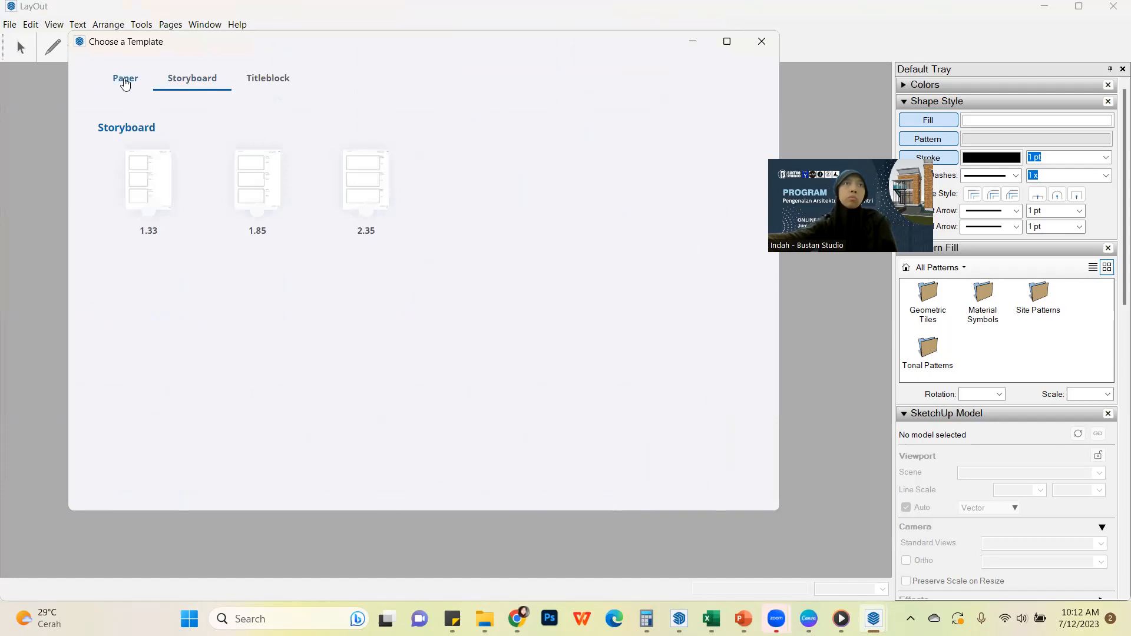
scroll(429, 318, down, 2)
scroll(431, 319, up, 2)
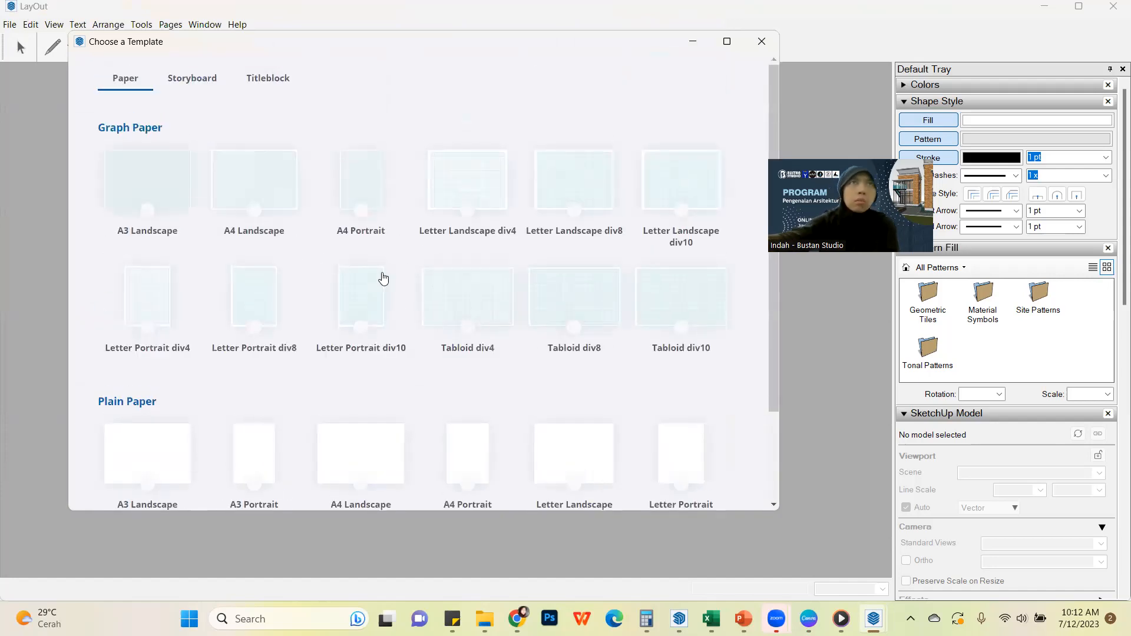
click(268, 82)
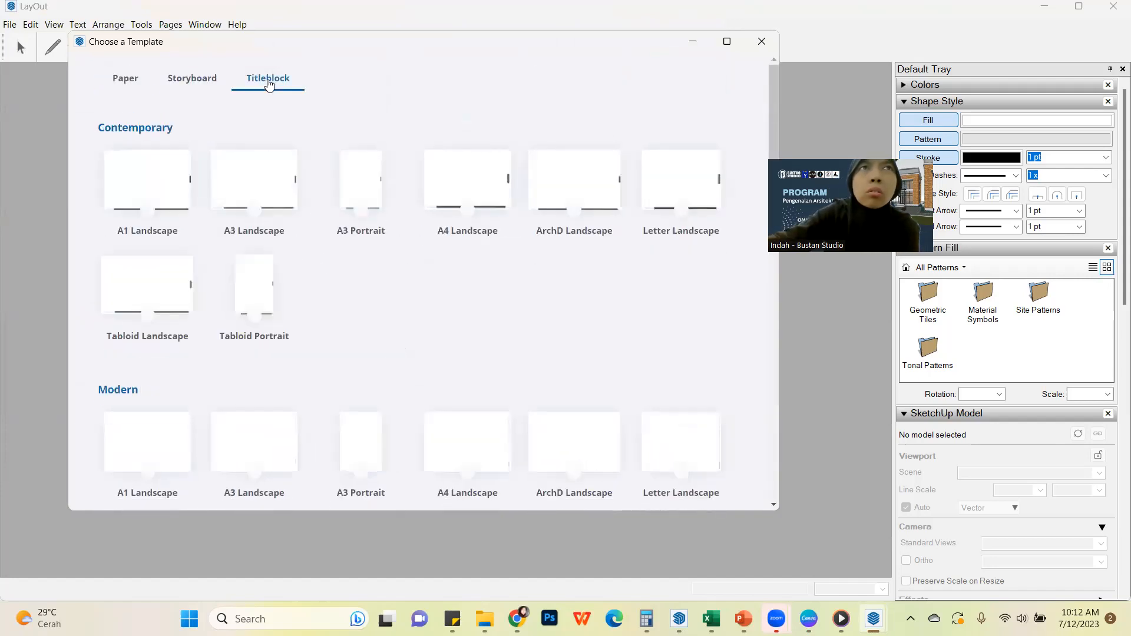
scroll(383, 248, down, 3)
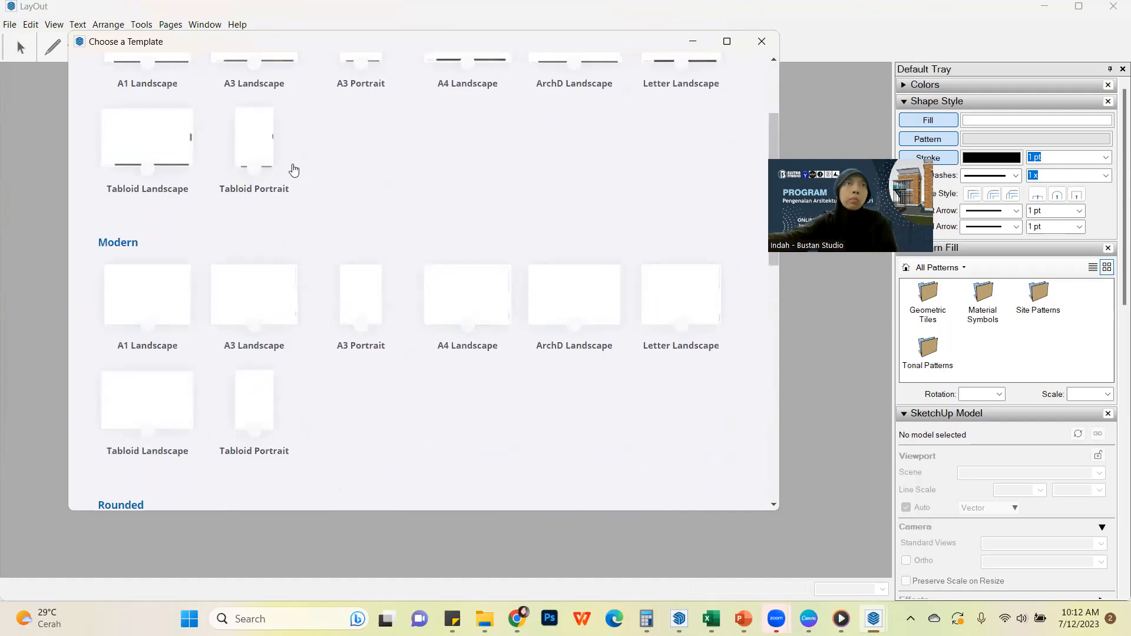
scroll(270, 146, up, 3)
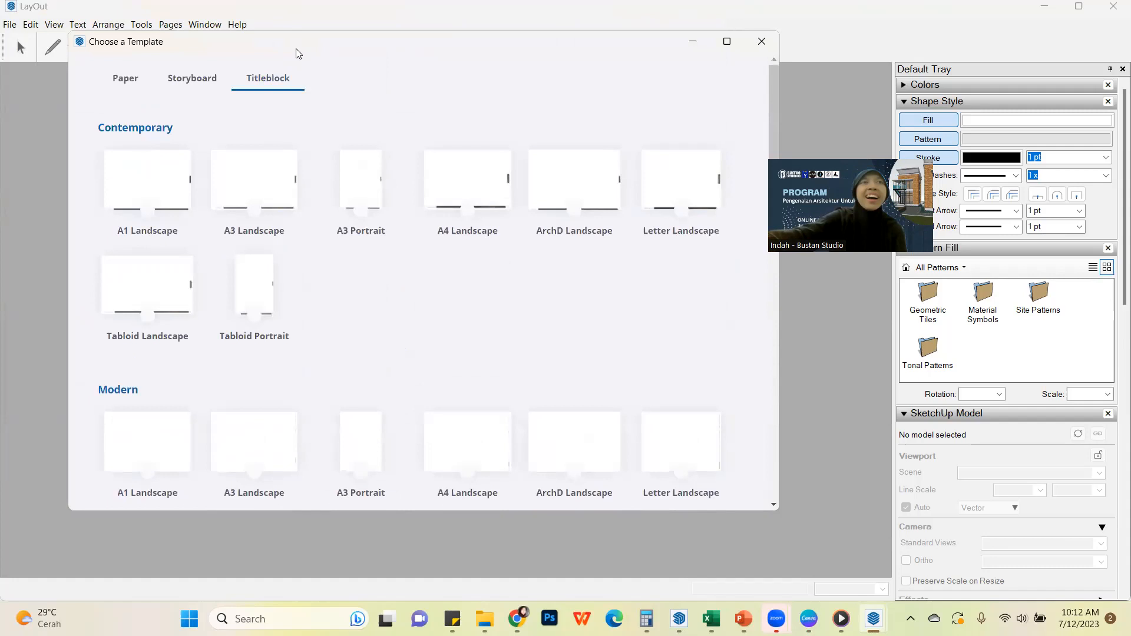
drag(295, 53, 299, 88)
click(120, 121)
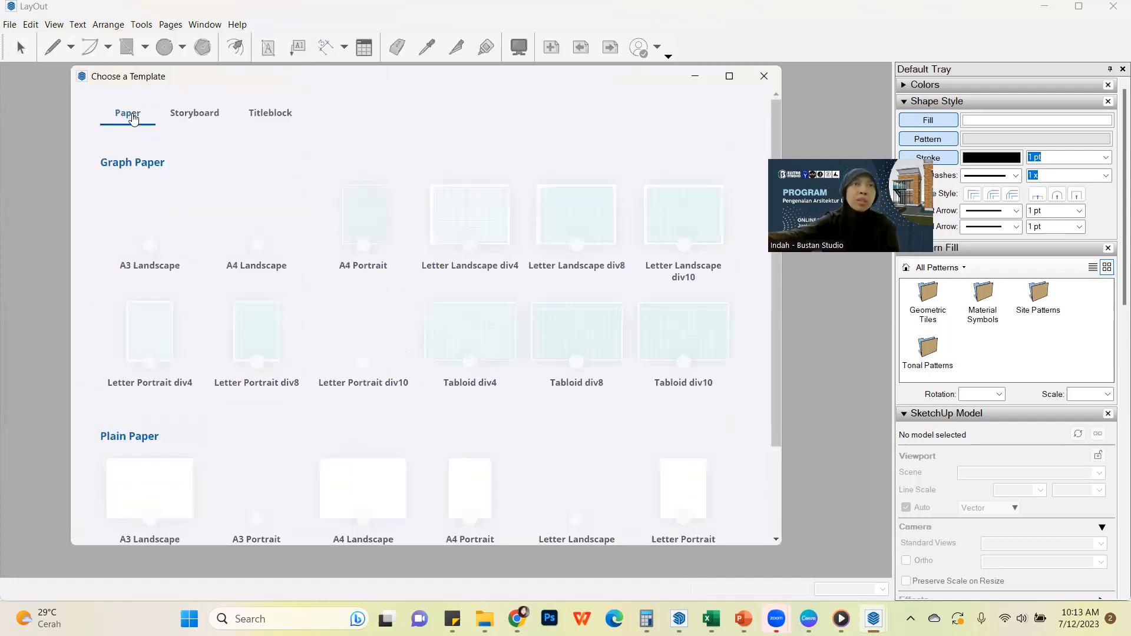
scroll(386, 331, down, 2)
scroll(274, 202, up, 2)
scroll(274, 202, up, 1)
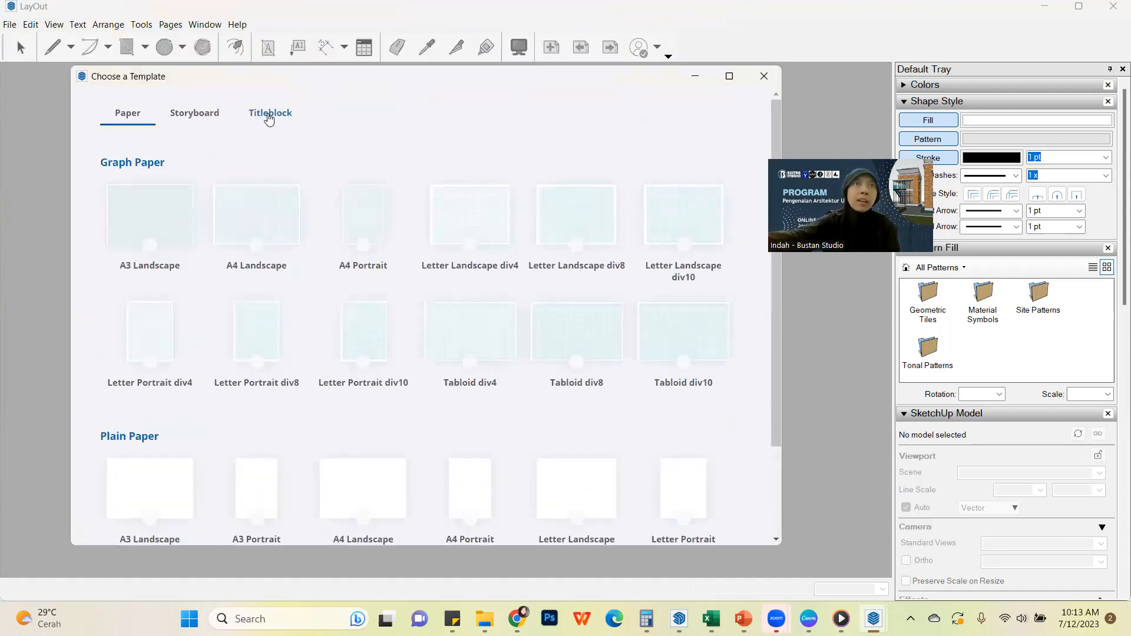
click(267, 115)
scroll(452, 206, down, 10)
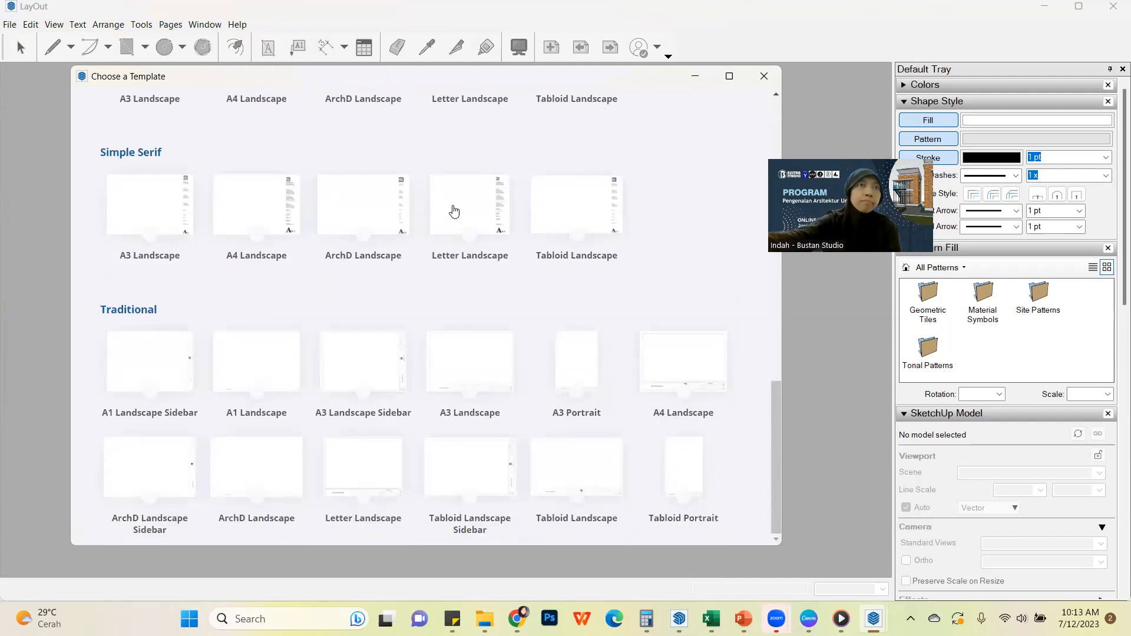
scroll(470, 244, up, 5)
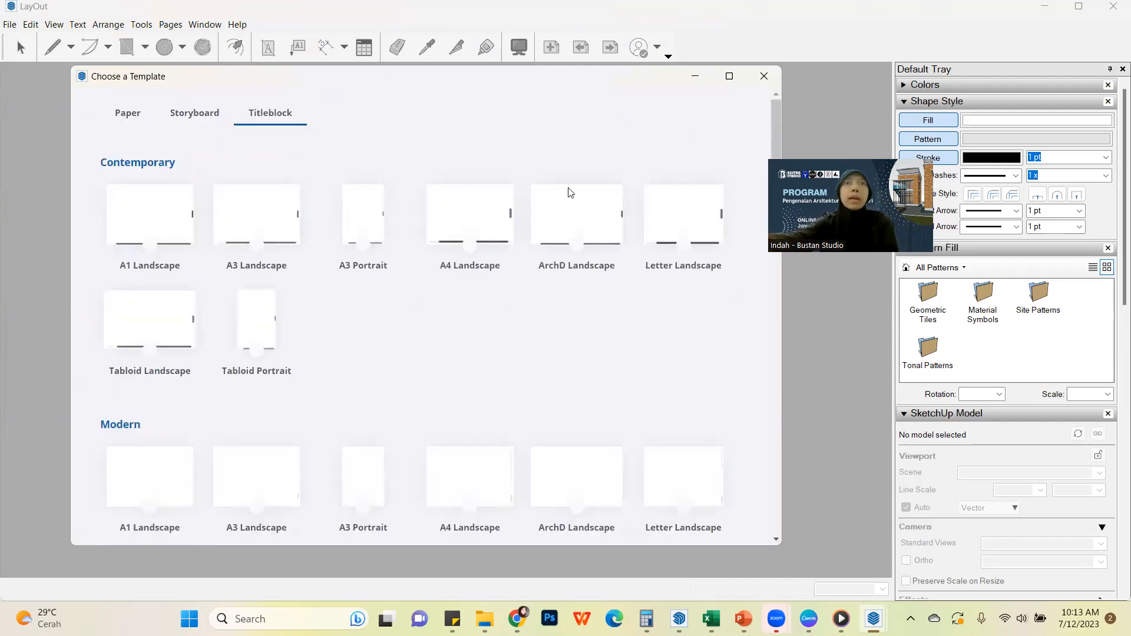
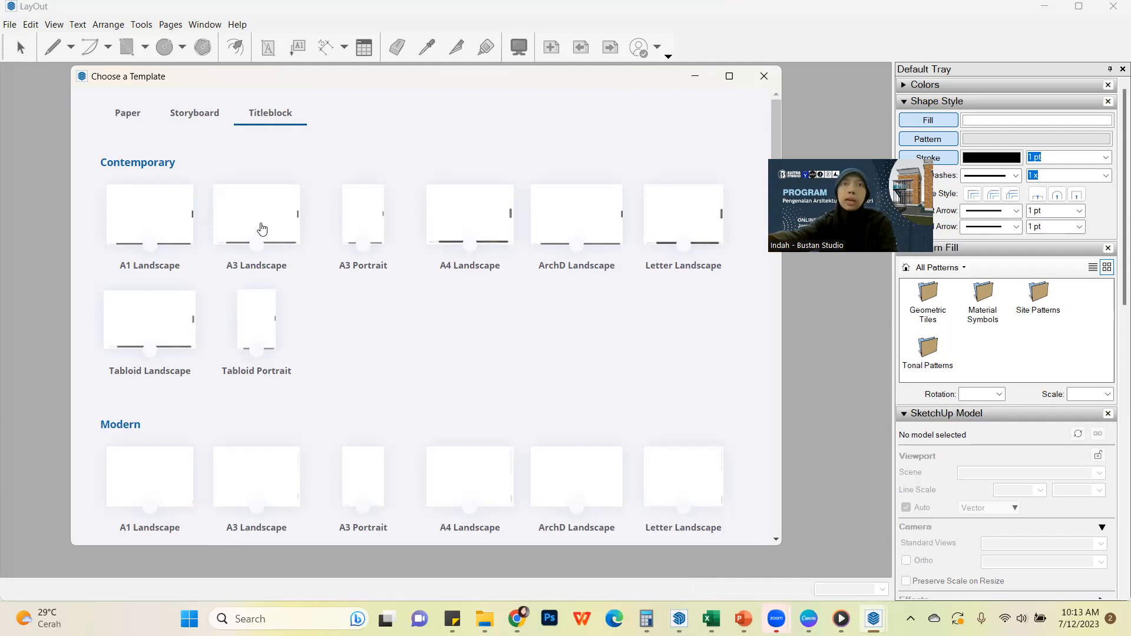
Create the document from the Contemporary A3 Landscape titleblock template, then narrow and reposition the Potongan 3 viewport within the page border
double_click(262, 229)
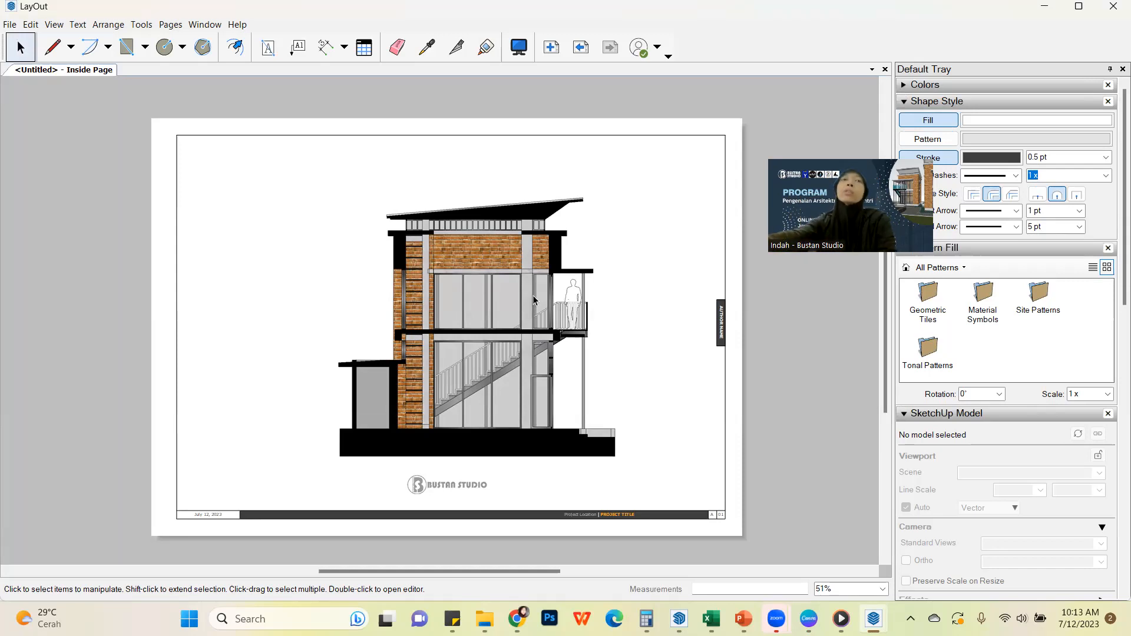
click(508, 295)
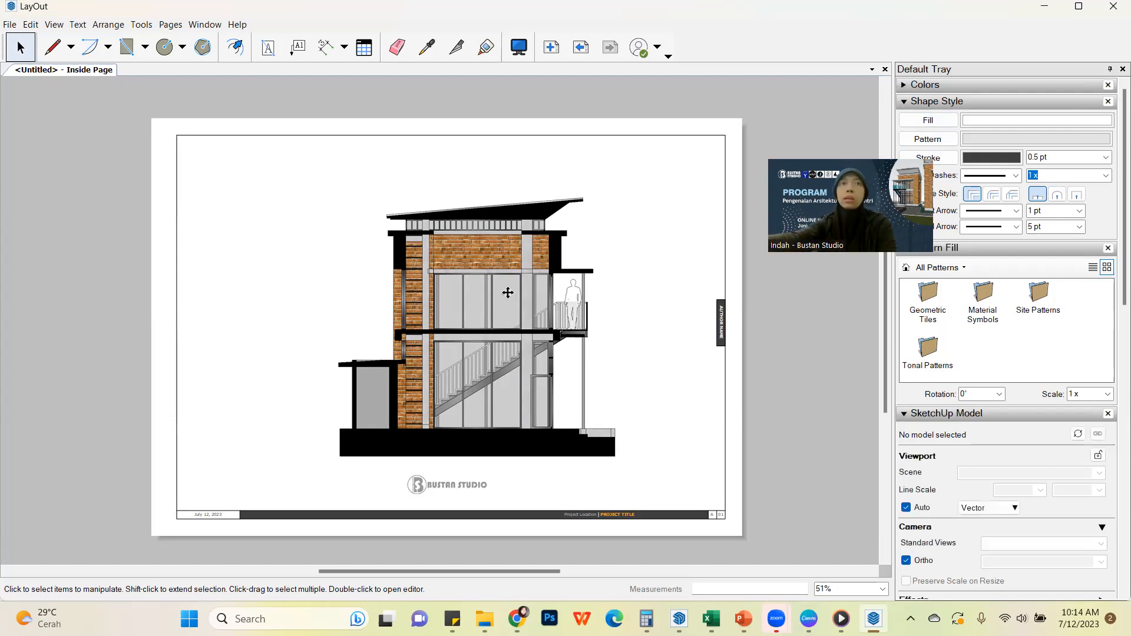
click(283, 202)
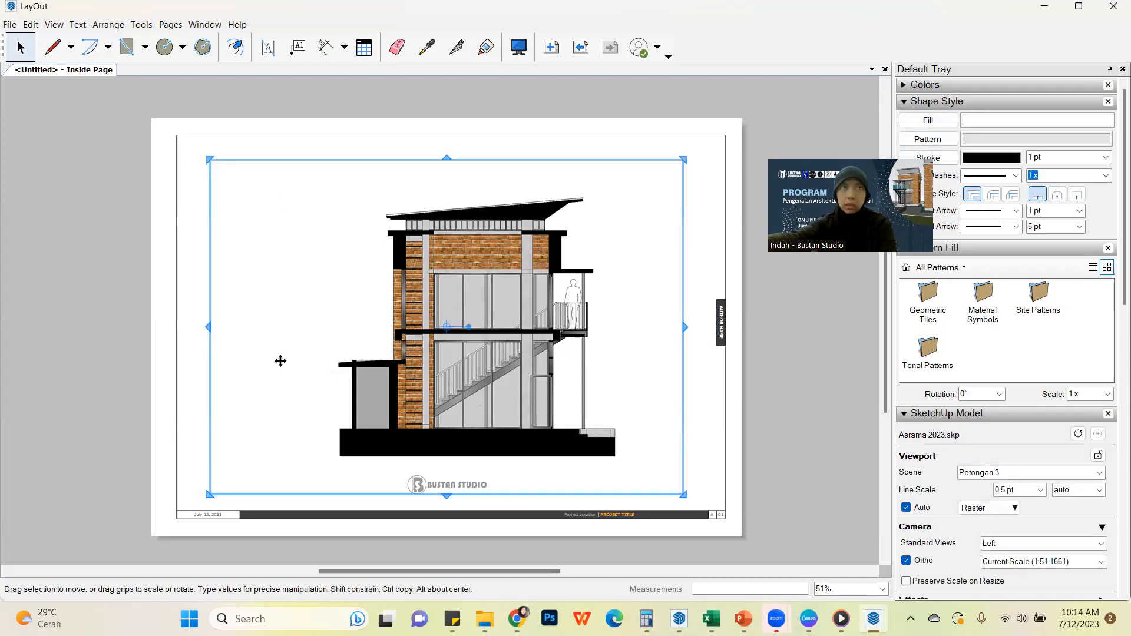
drag(208, 325, 500, 296)
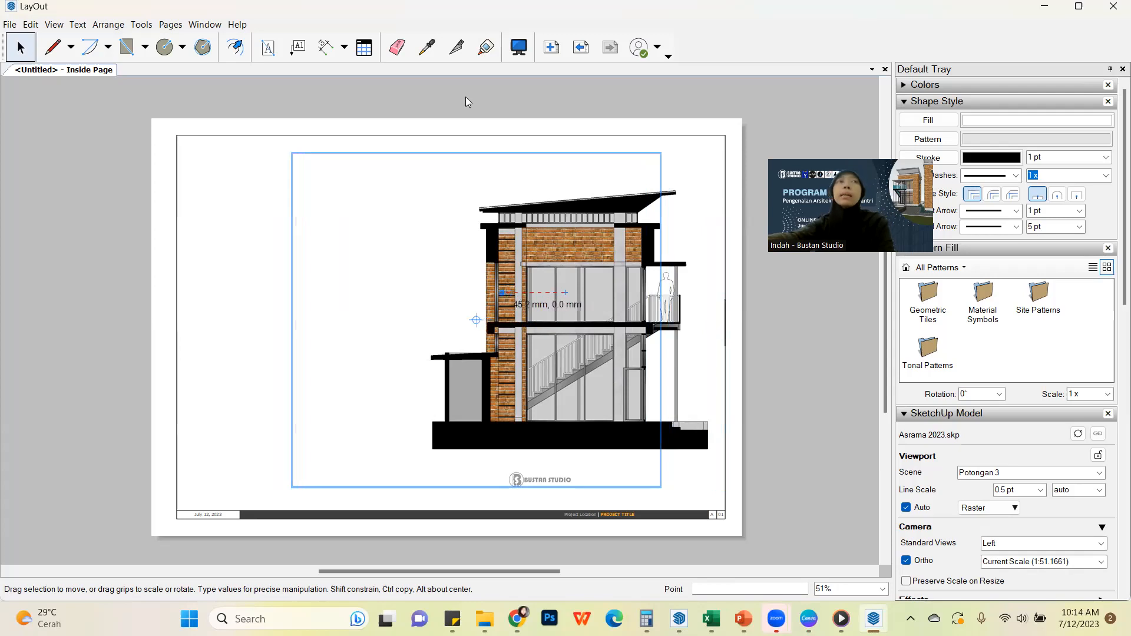
click(140, 92)
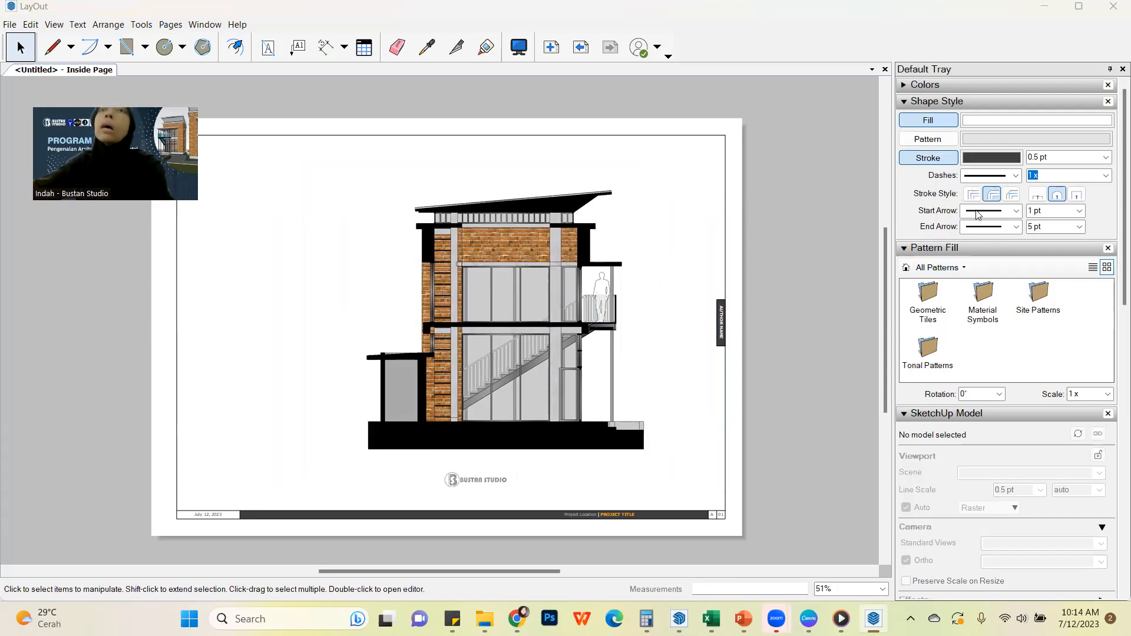
Turn on Preserve Scale on Resize for the Potongan 3 viewport and set its scale to 1mm:50mm (1:50)
click(533, 288)
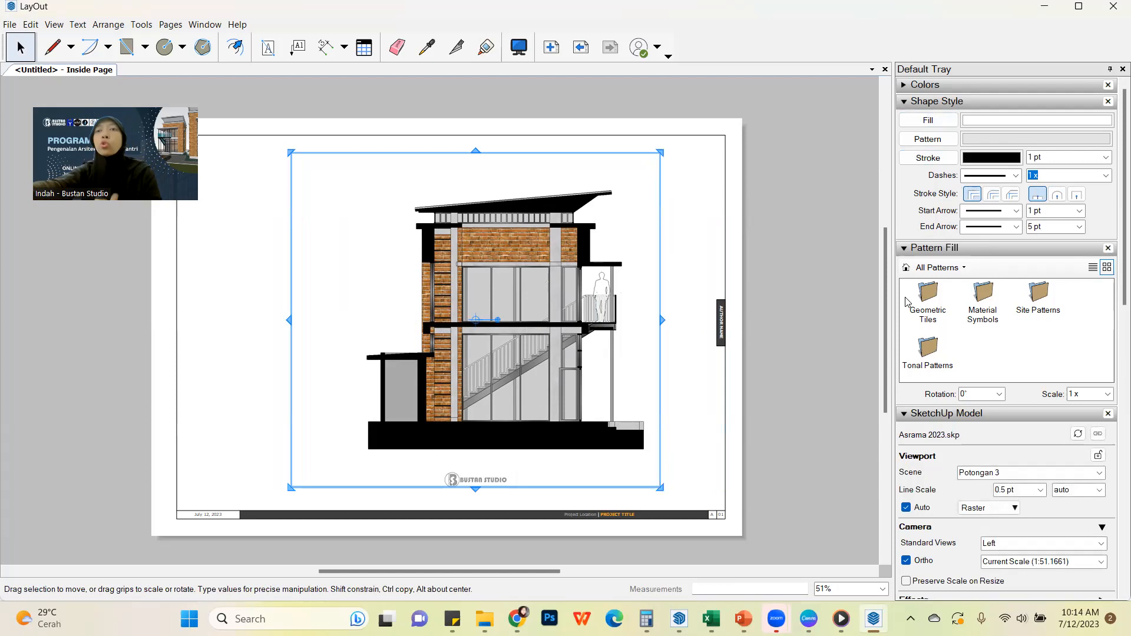
scroll(1009, 507, down, 4)
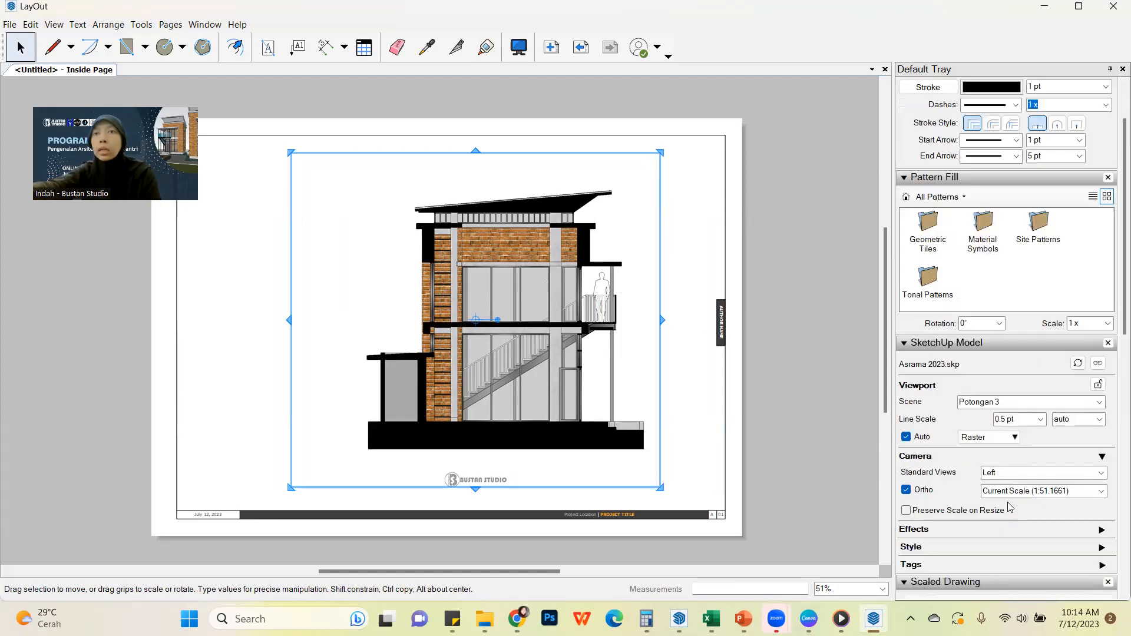
scroll(973, 412, up, 2)
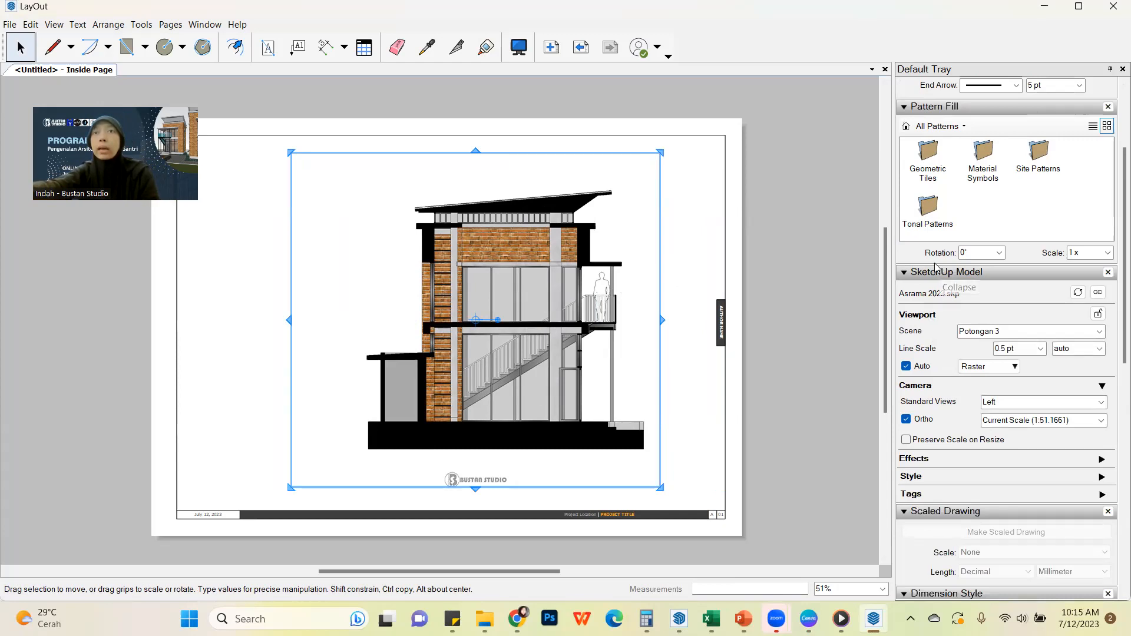
click(906, 442)
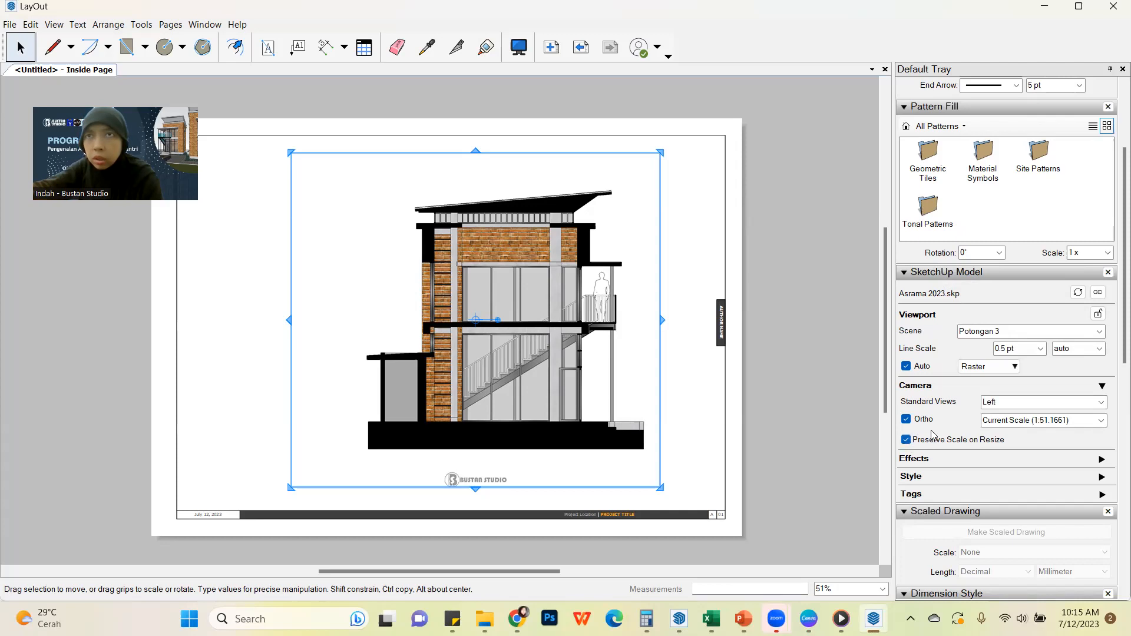
click(1102, 420)
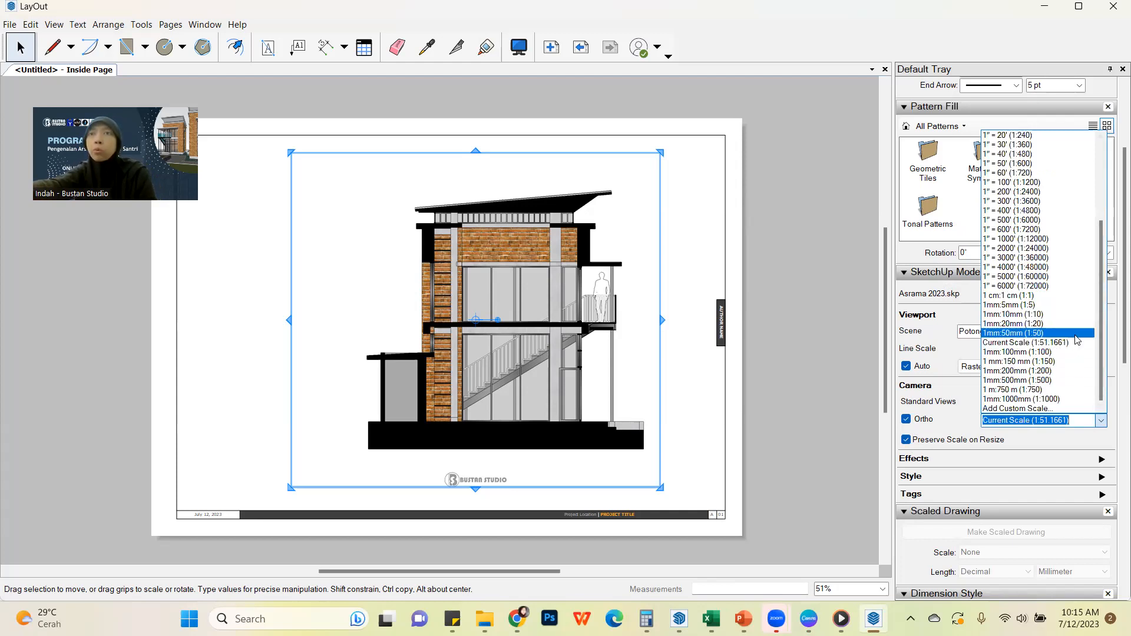
click(1076, 333)
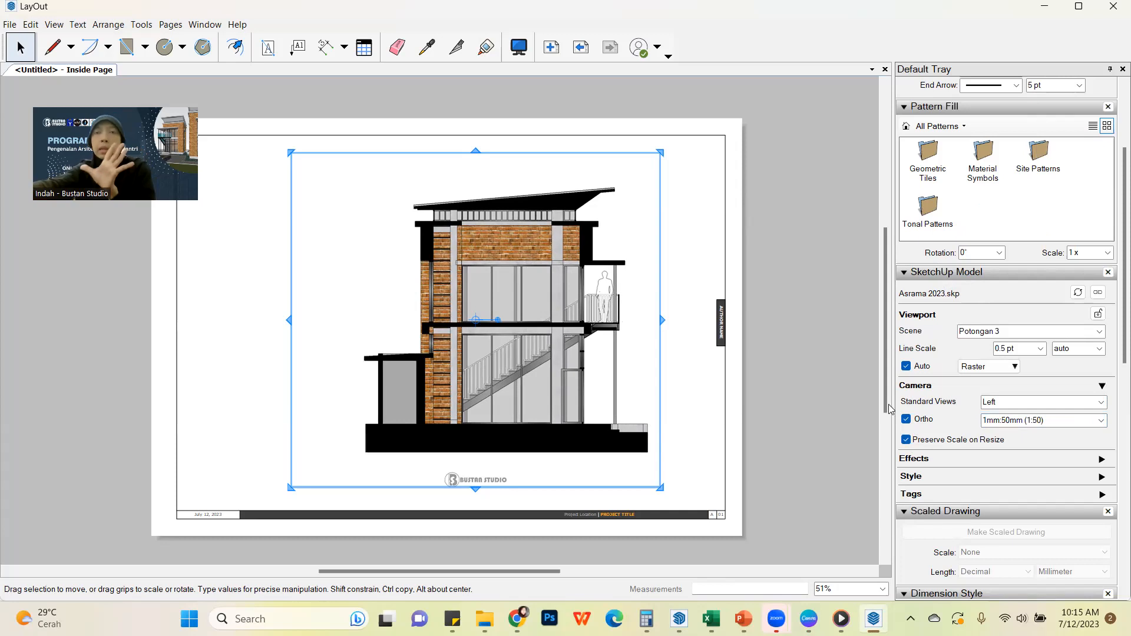
Set the Potongan 3 viewport's scale to 1mm:100mm (1:100) and shrink its frame closely around the building section
click(1101, 421)
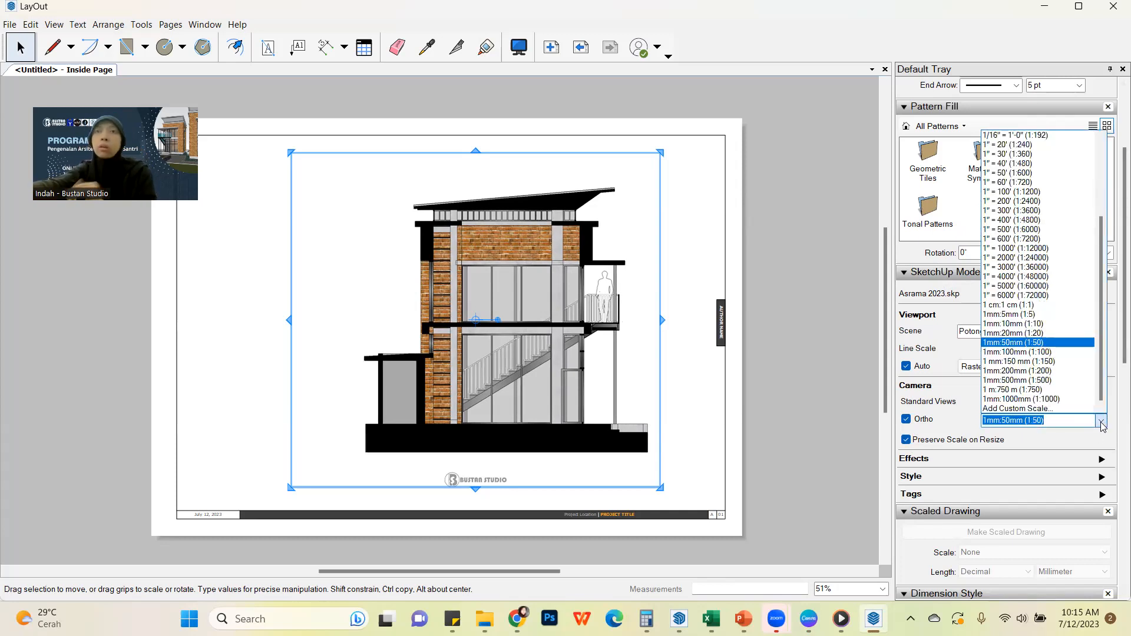
click(1025, 354)
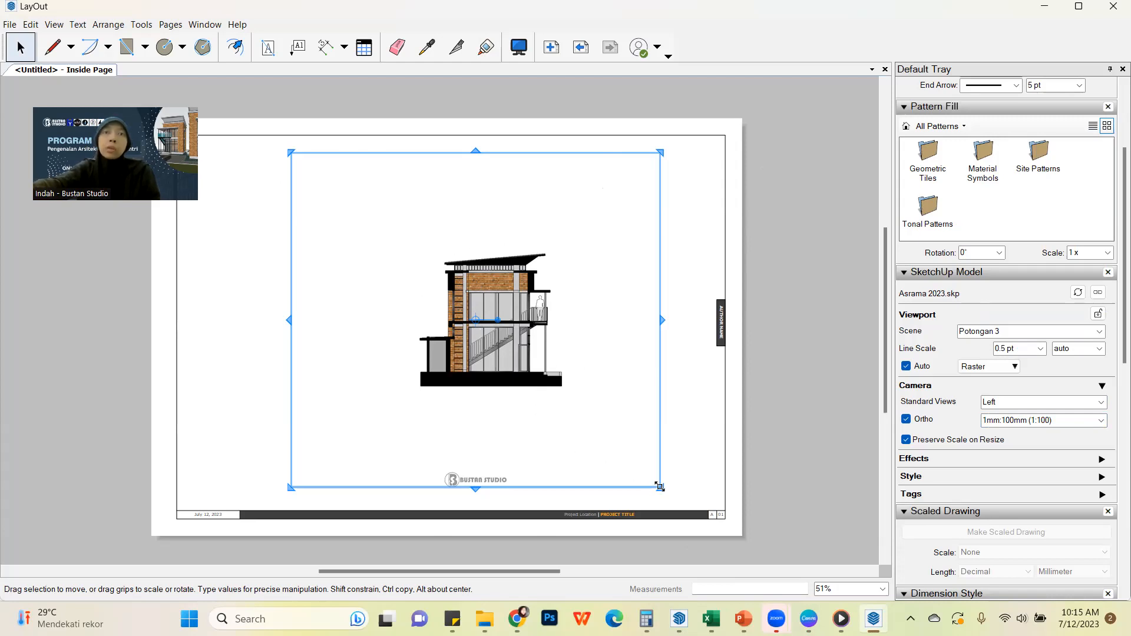
drag(588, 403, 583, 399)
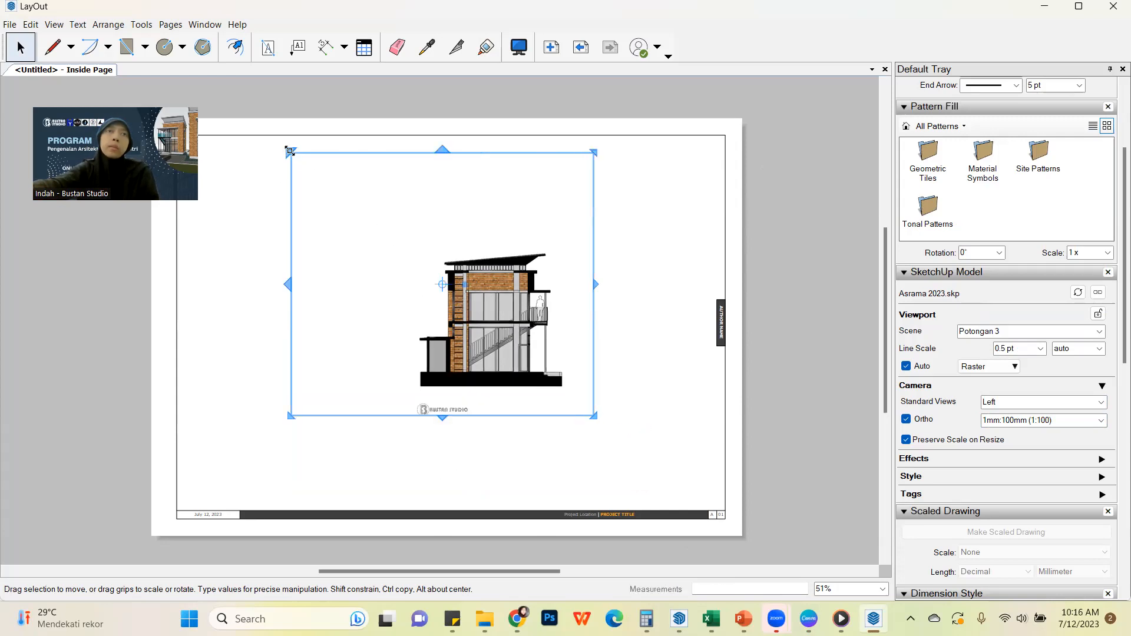
drag(290, 152, 409, 240)
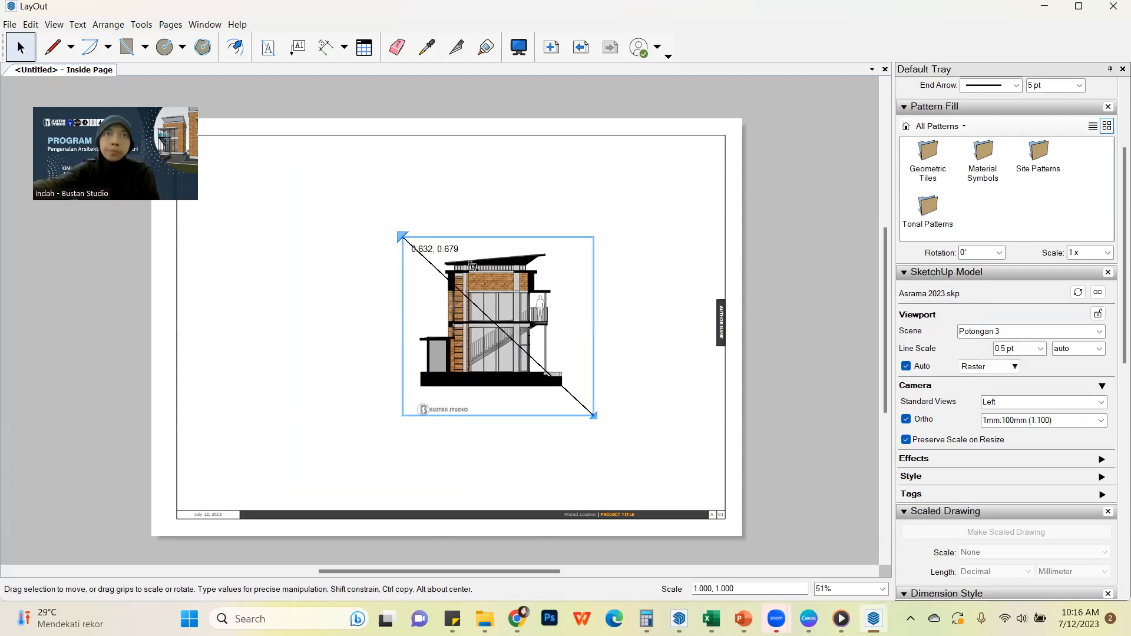
drag(474, 267, 474, 267)
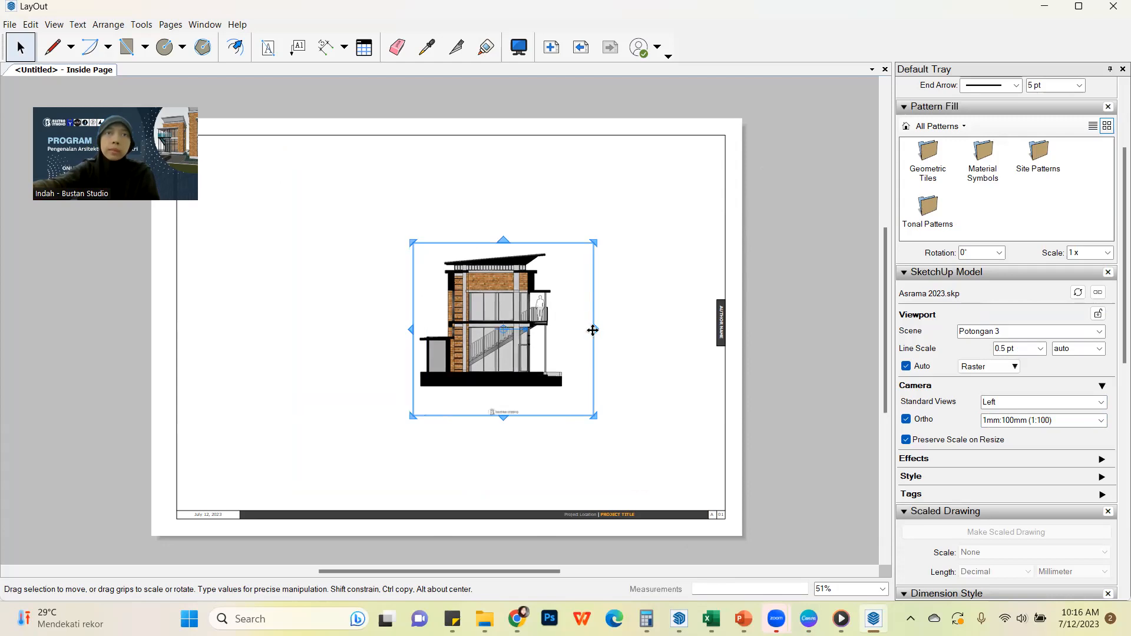
drag(583, 326, 616, 311)
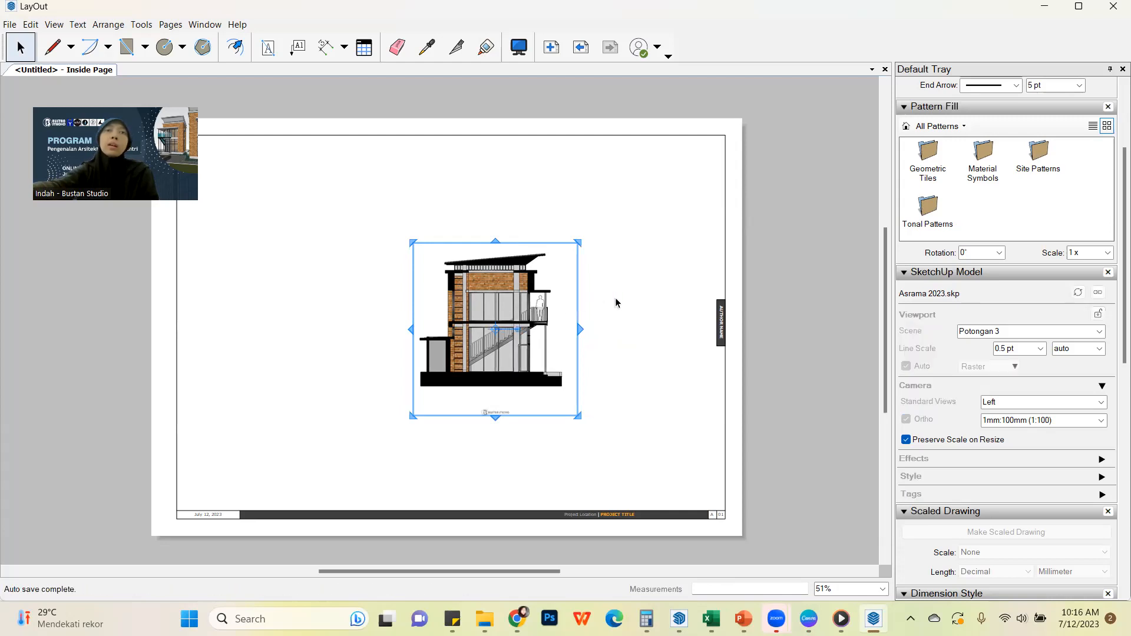
click(615, 303)
Move the Potongan 3 viewport into the upper-left corner of the sheet, inside the page border
click(510, 304)
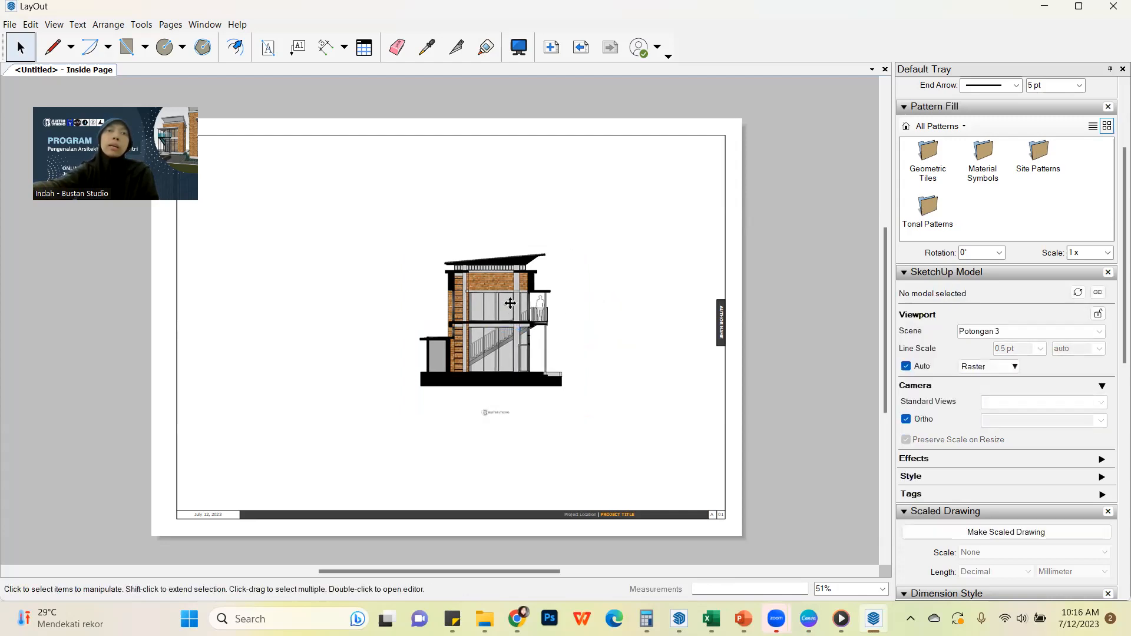
click(521, 291)
drag(521, 292, 355, 238)
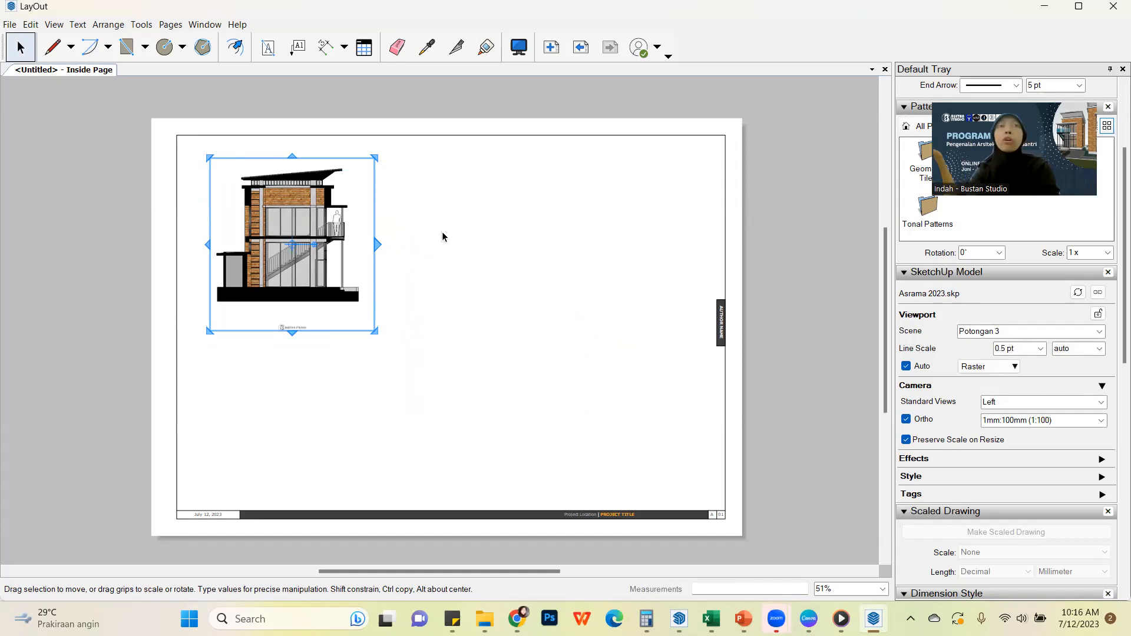
click(735, 204)
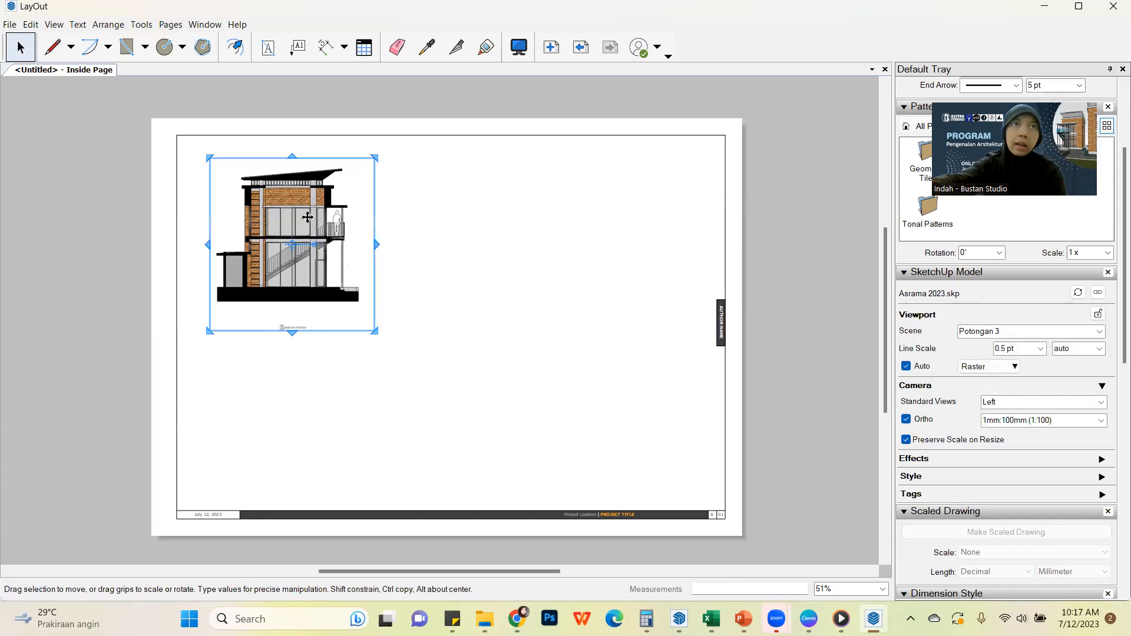
Copy the Potongan 3 viewport to the right of the original and assign the Potongan 1 scene to the copy
drag(307, 216, 529, 206)
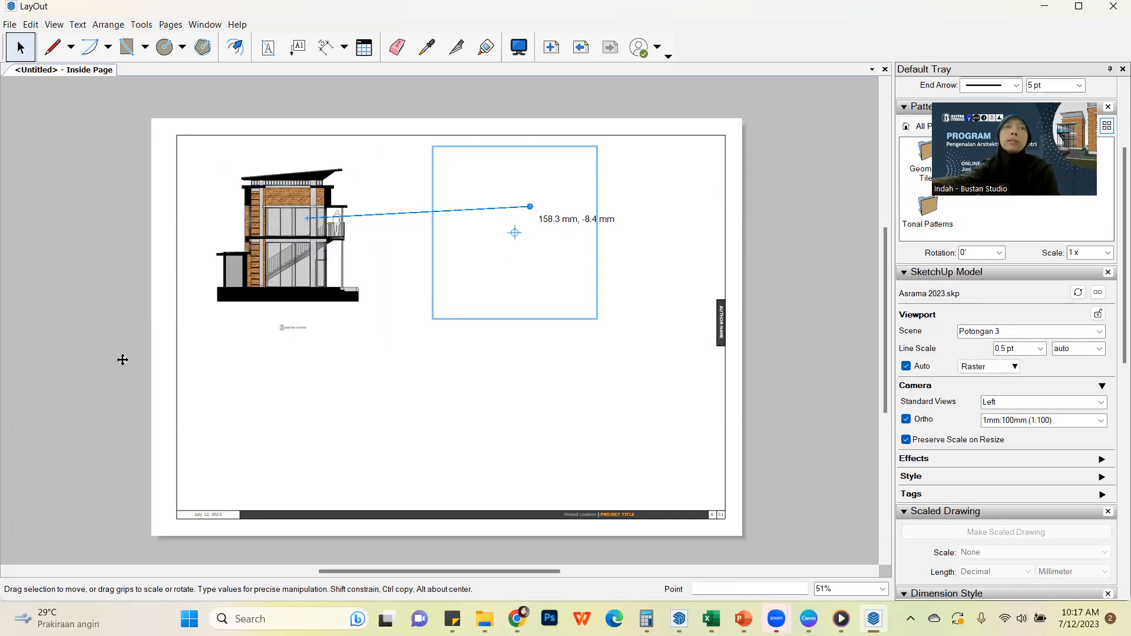
mouse_move(500, 192)
mouse_down()
mouse_move(499, 206)
mouse_move(528, 188)
mouse_up()
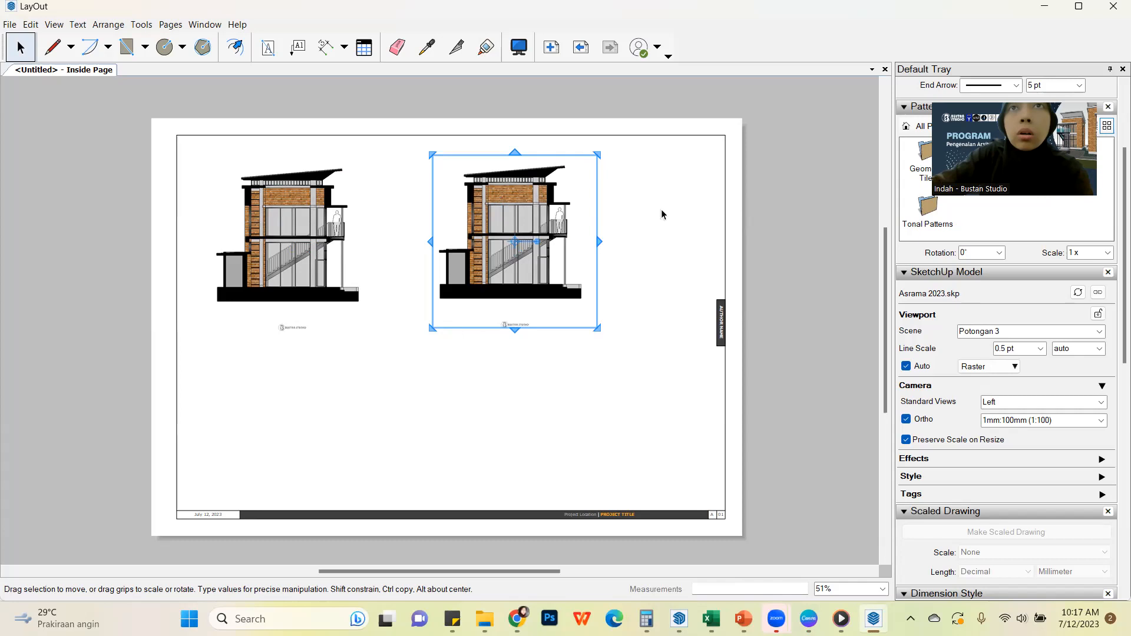
right_click(530, 198)
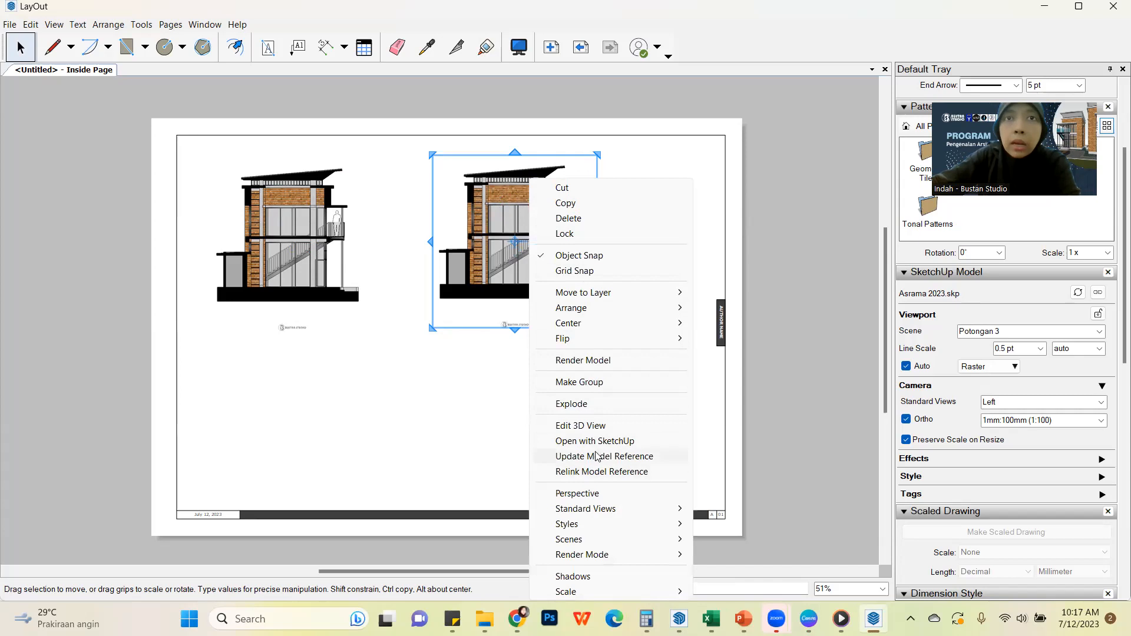
mouse_move(616, 539)
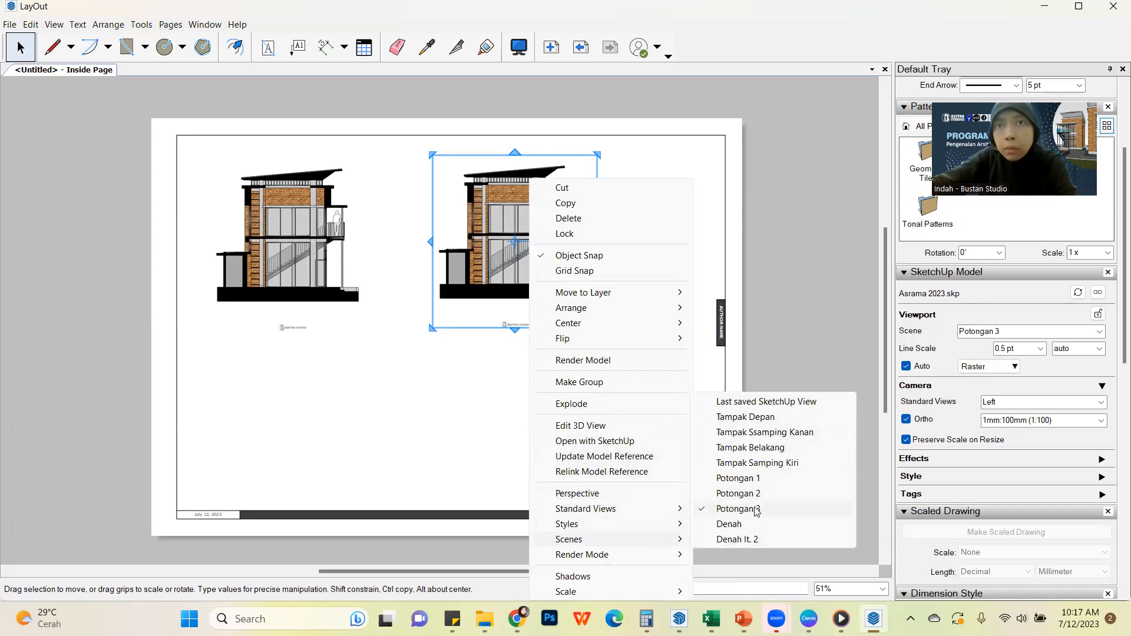
click(759, 479)
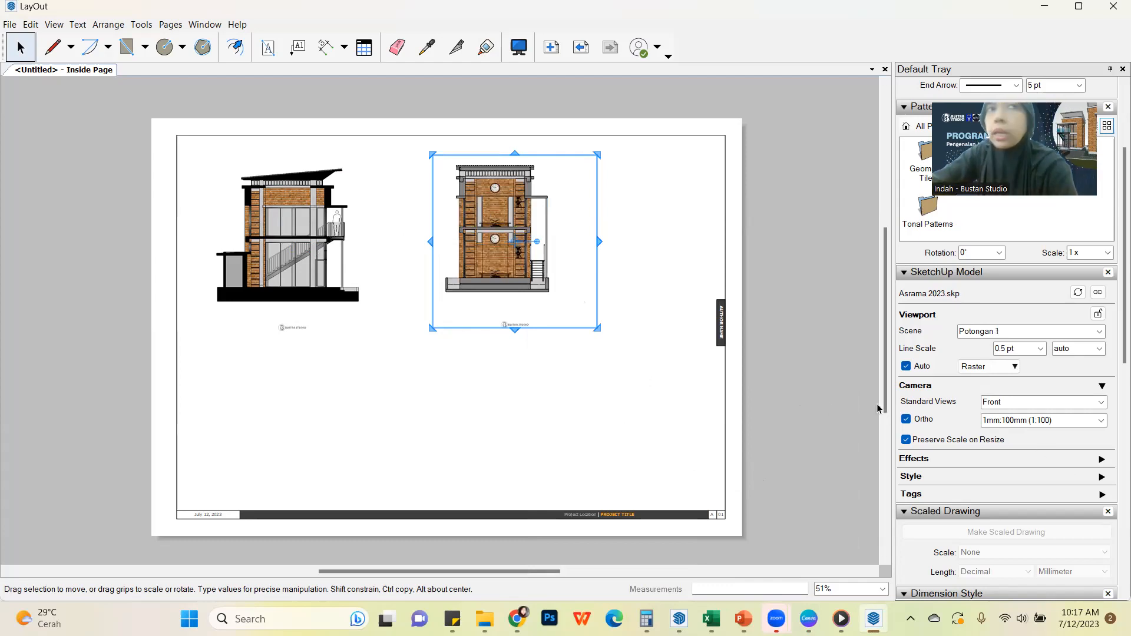
Move the Potongan 1 viewport closer to the Potongan 3 viewport and nudge it vertically to align the two sections
mouse_move(489, 212)
mouse_down()
mouse_move(466, 233)
mouse_move(468, 207)
mouse_up()
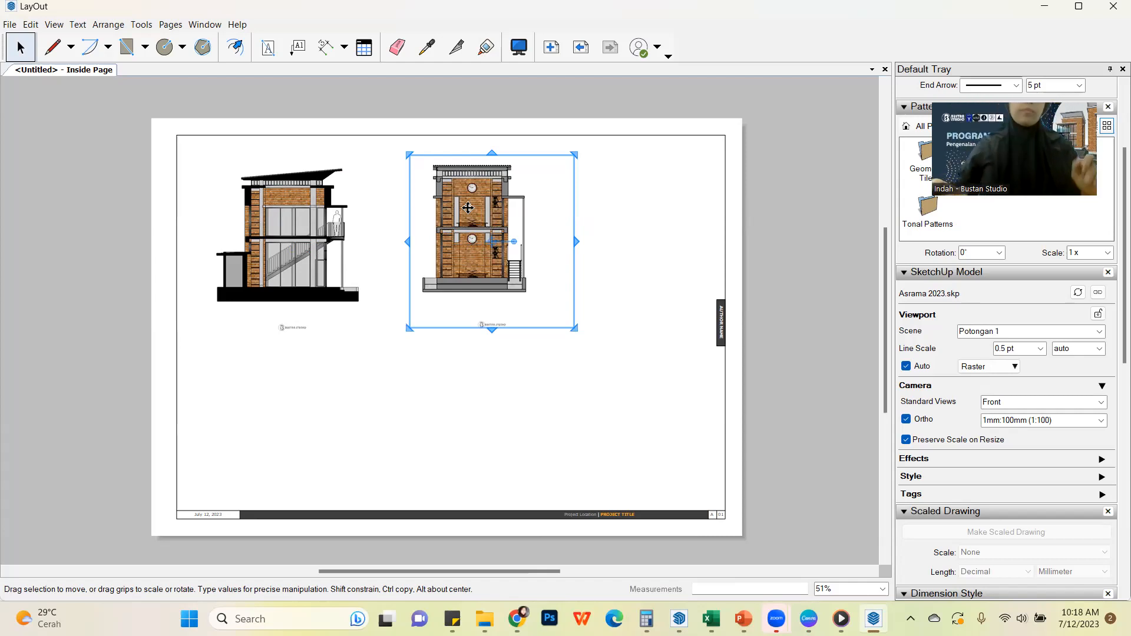
key(Down)
key(Down)
key(Down)
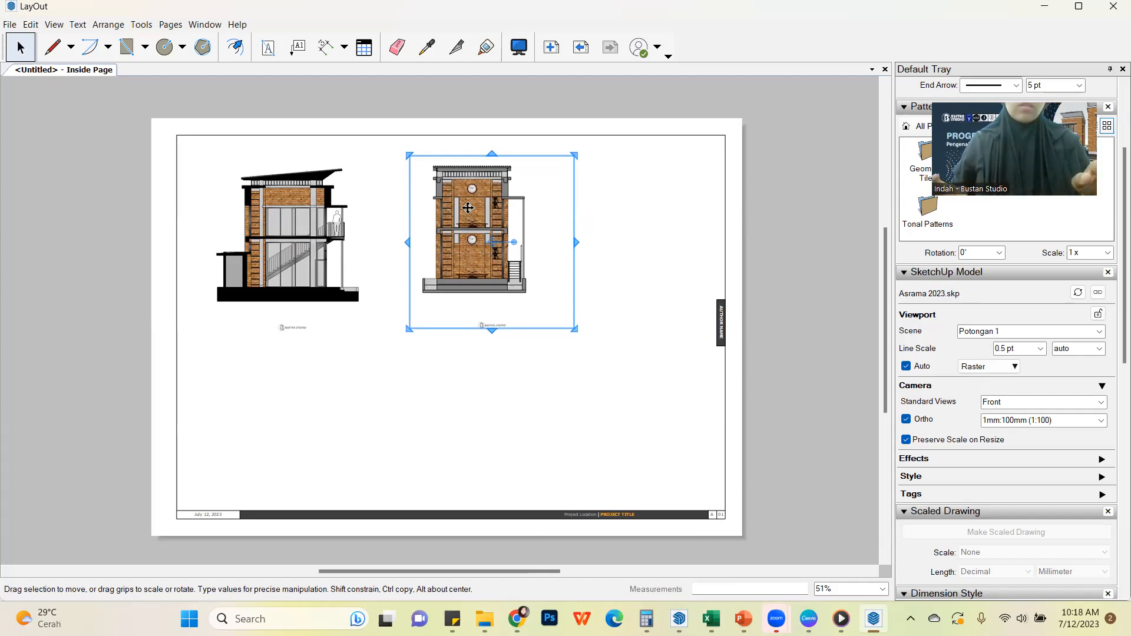
key(Down)
key(Down)
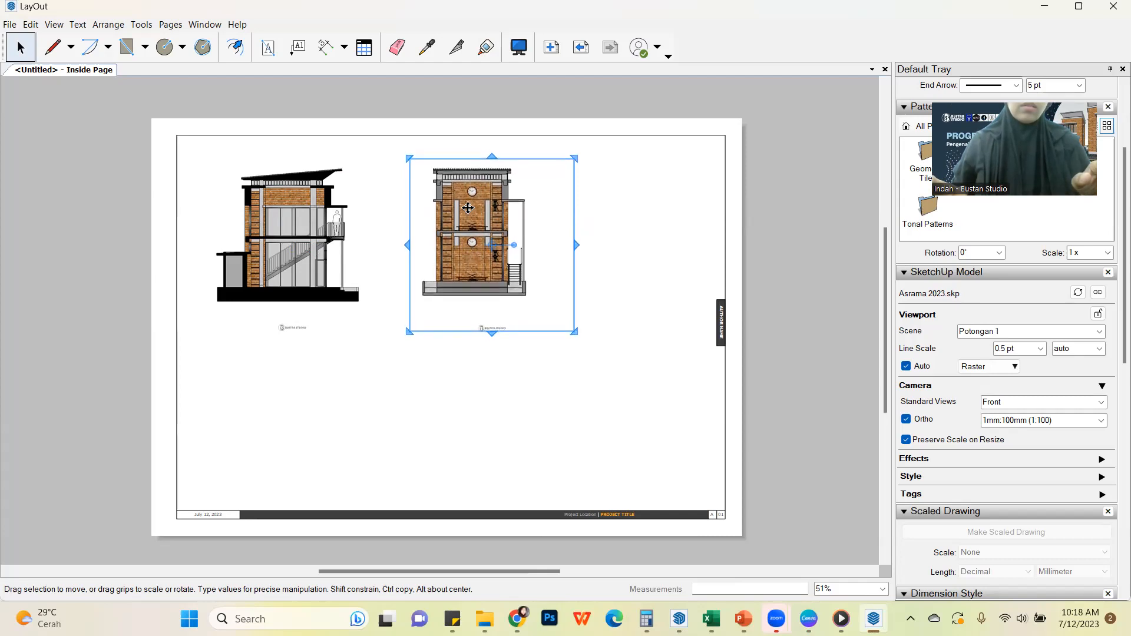
key(Down)
key(Down)
key(Down)
key(Down)
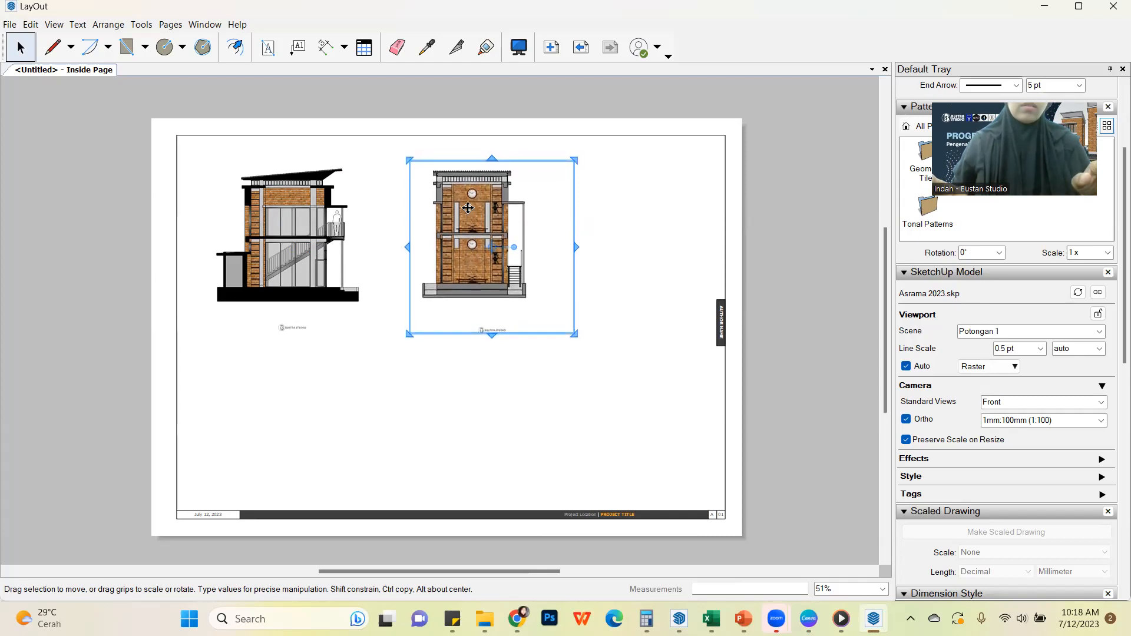
key(Down)
key(Down)
key(Down)
key(Down)
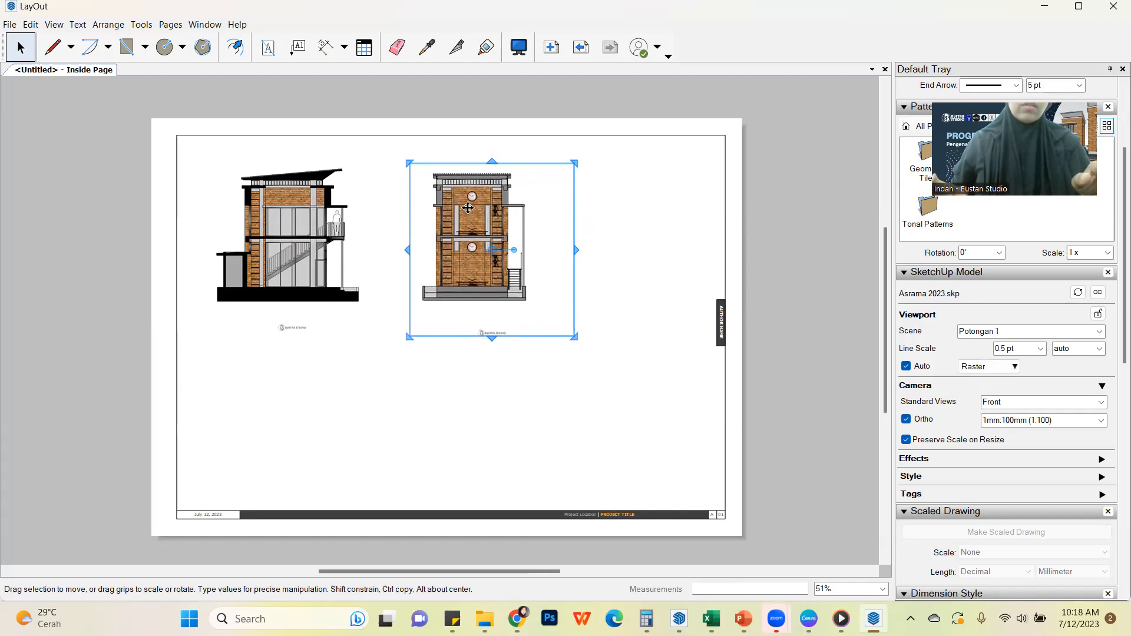
key(Down)
key(Down)
key(Down)
key(Down)
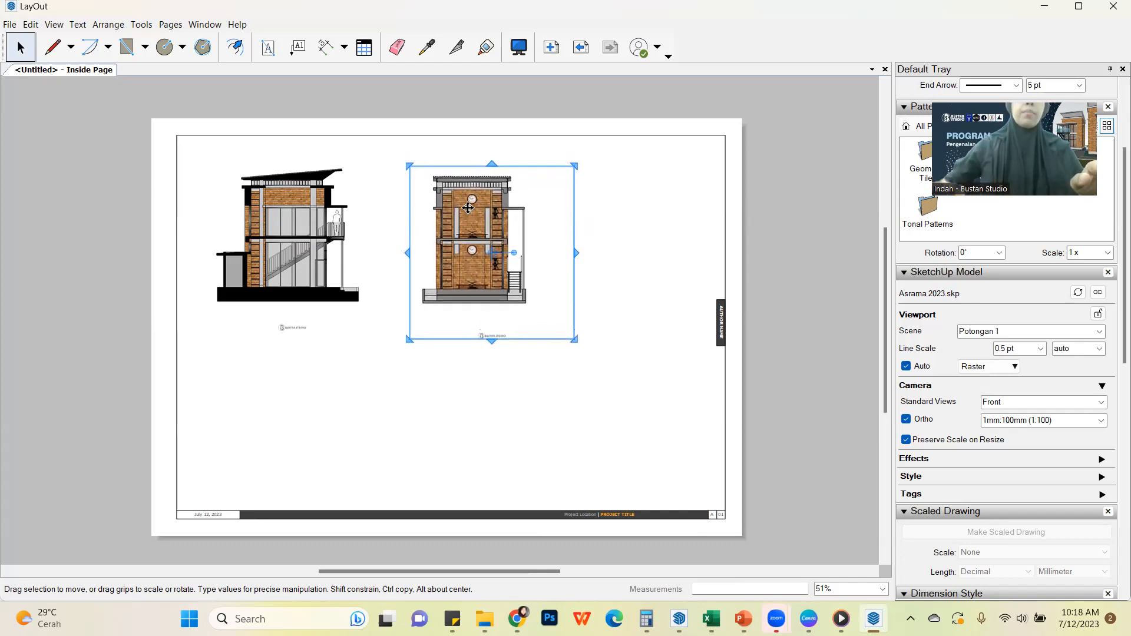
key(Up)
key(Up)
key(Up)
key(Up)
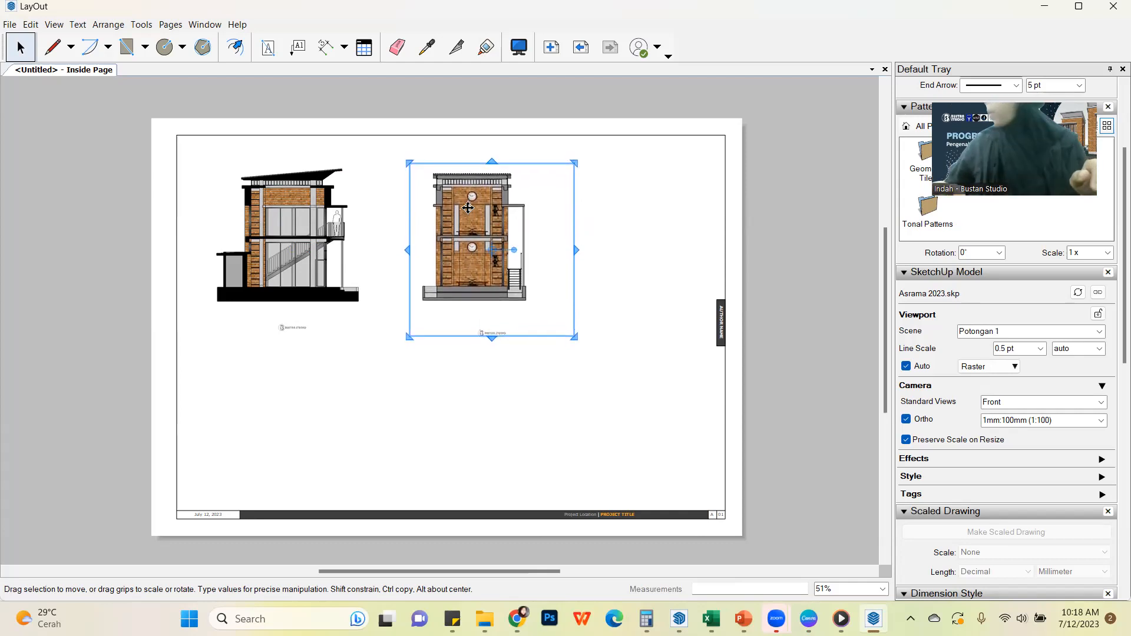
key(Up)
key(Up)
key(Down)
key(Down)
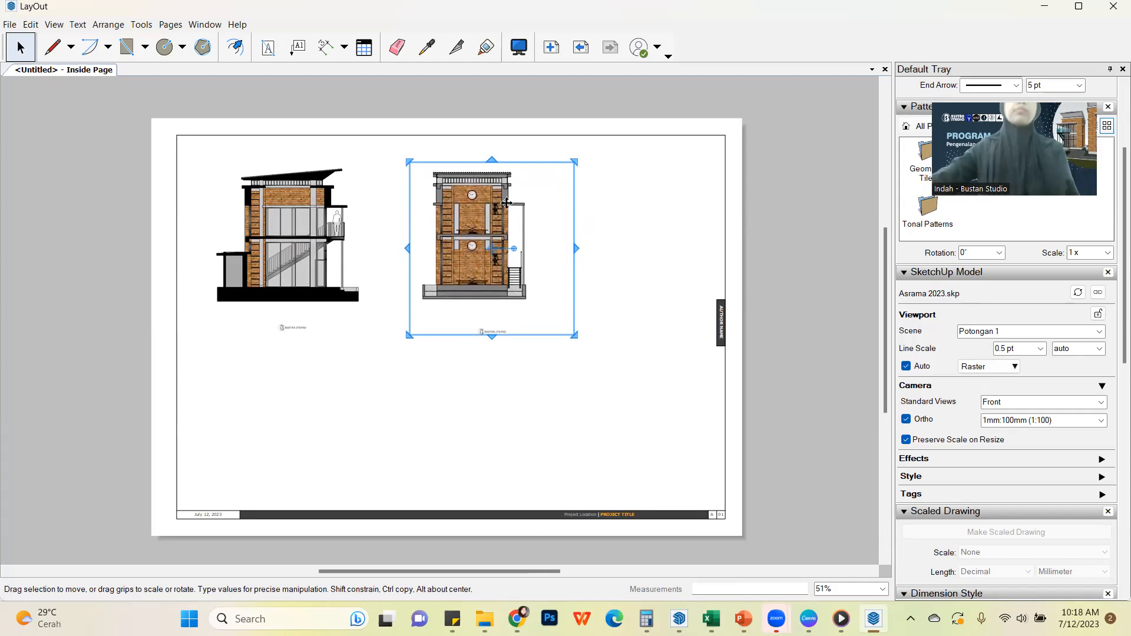
click(607, 213)
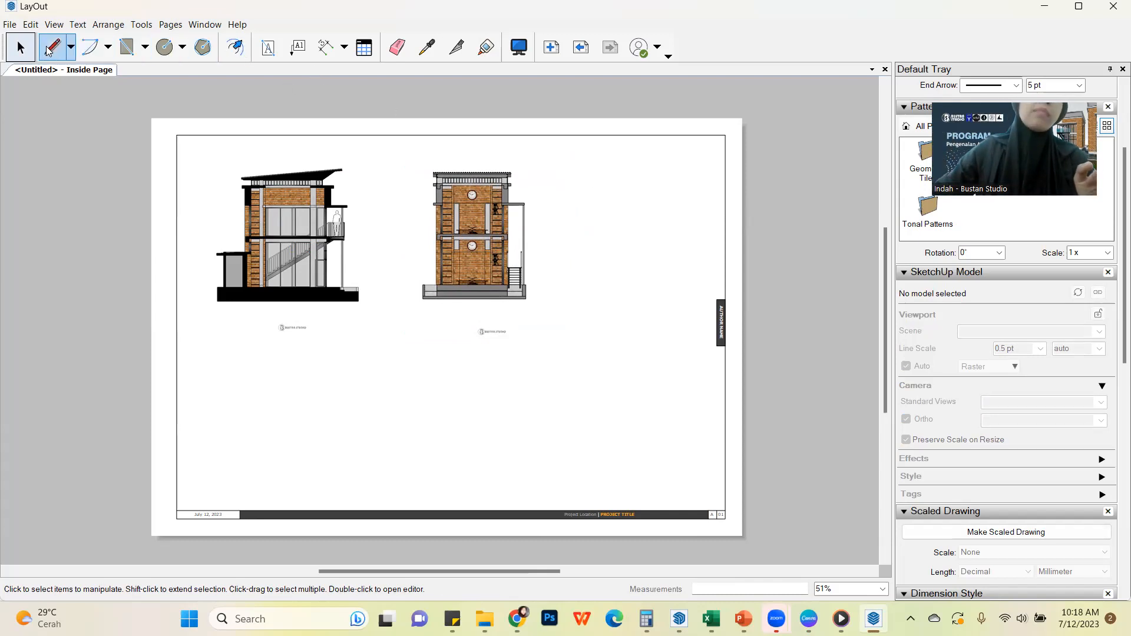
click(71, 47)
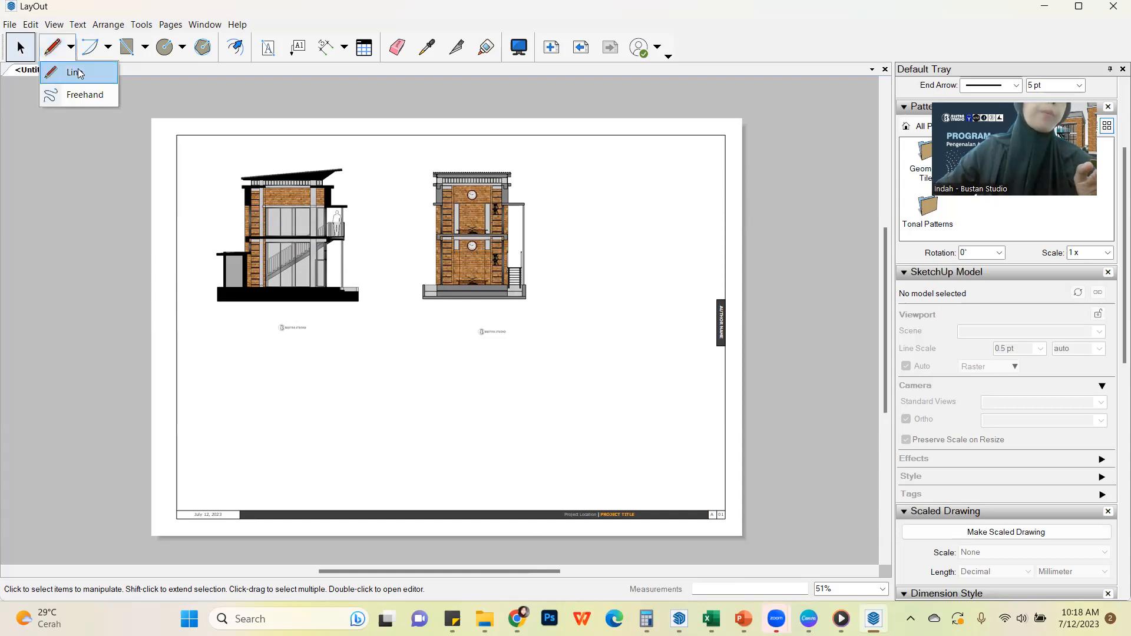
click(78, 71)
click(198, 303)
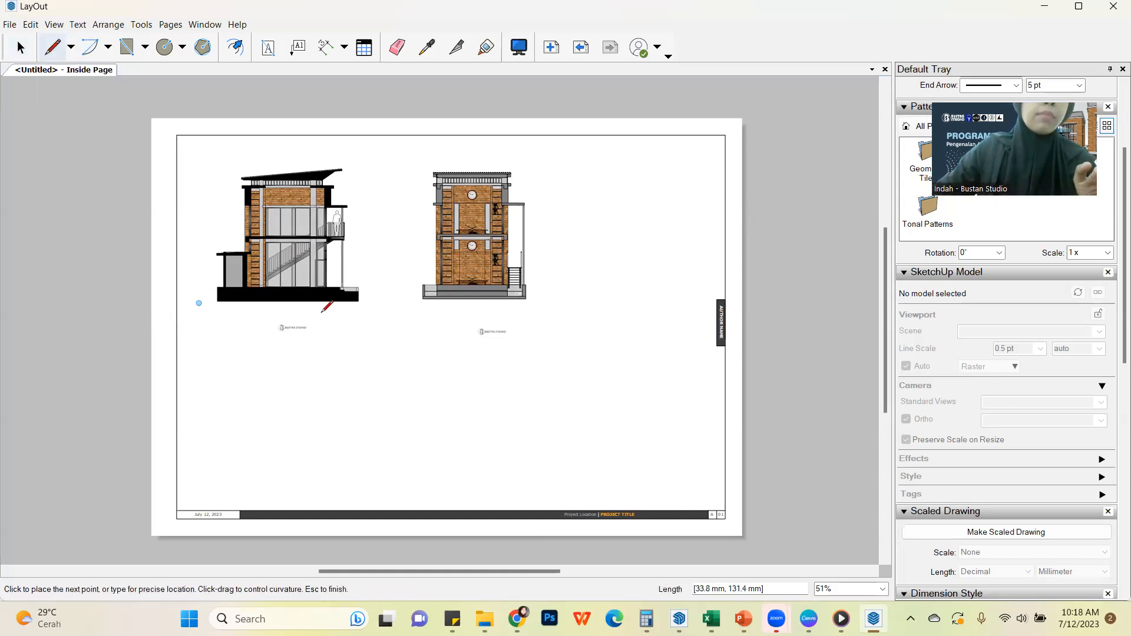
click(683, 302)
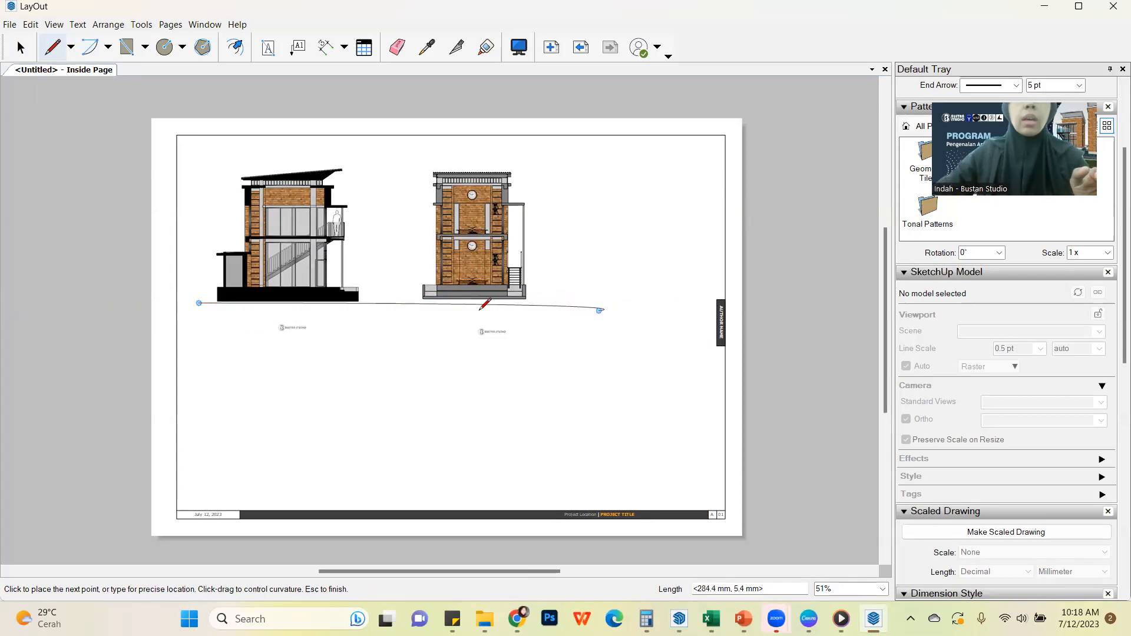
key(Escape)
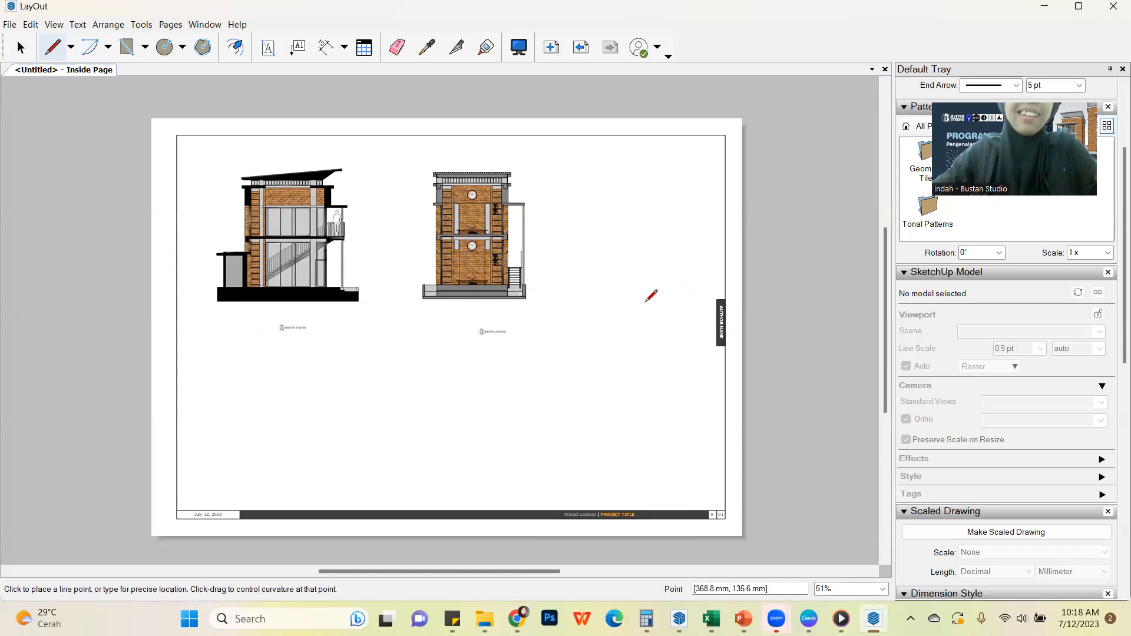
Try to outline a closed horizontal ground strip about 7.1 mm high beneath both section viewports
click(199, 304)
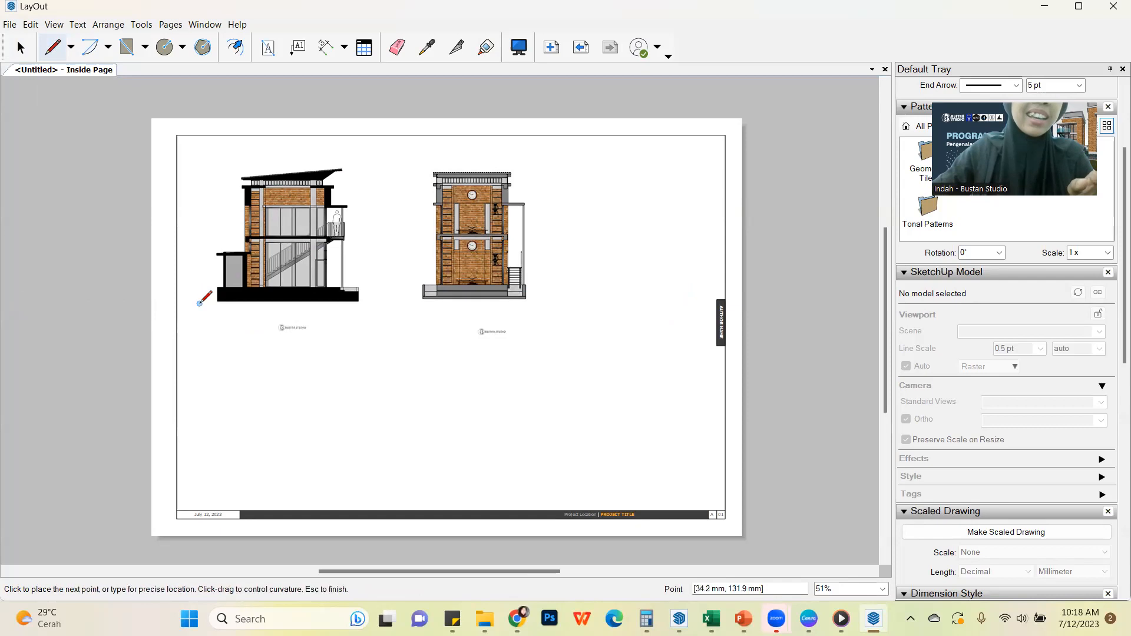
click(656, 303)
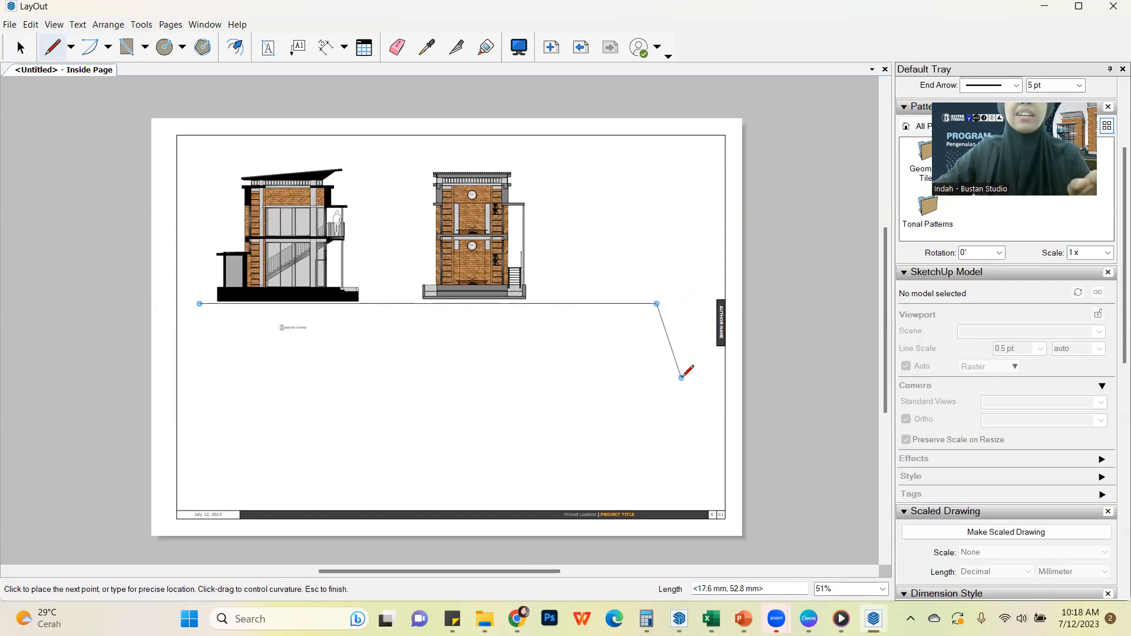
click(656, 313)
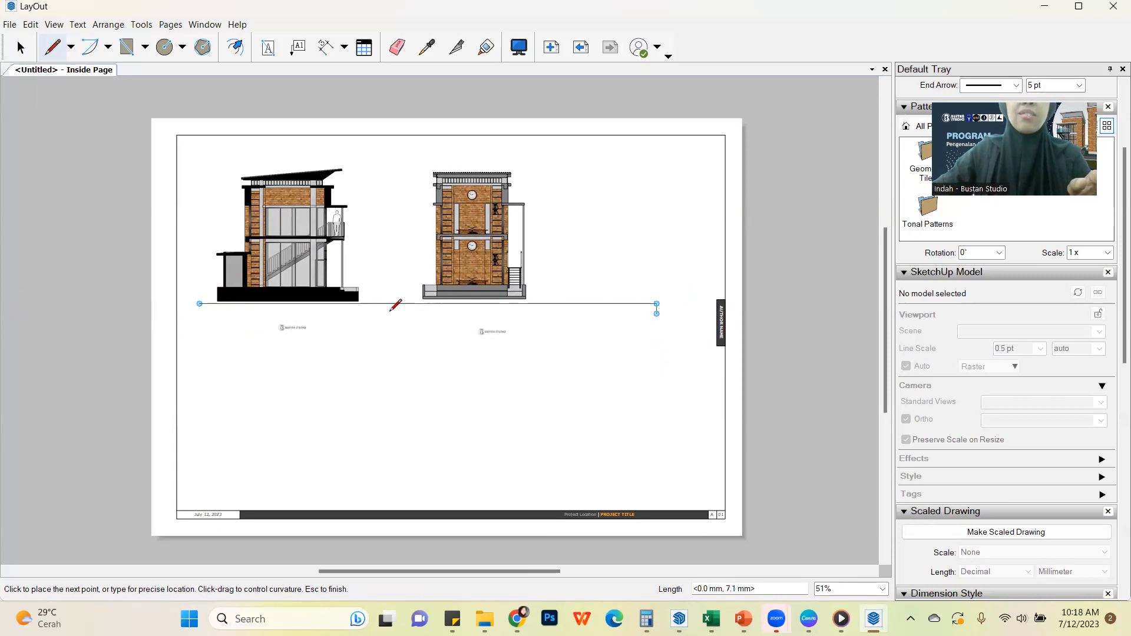
click(200, 306)
click(201, 304)
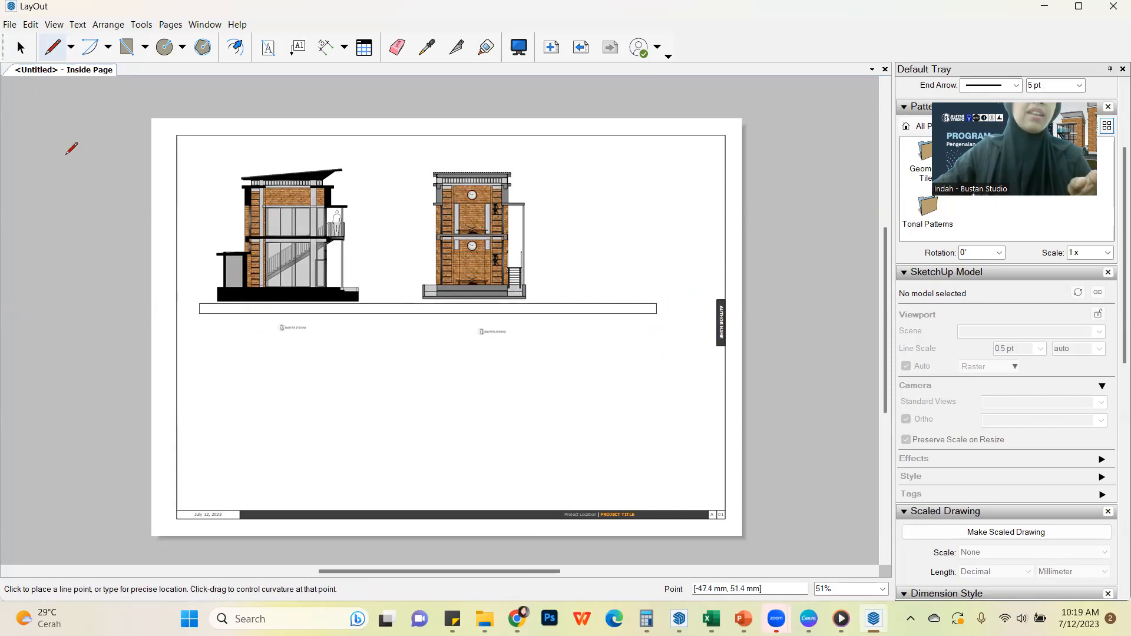
Try to stretch the ground strip's upper edge up over the building bases, and undo the stretch and the strip
click(21, 47)
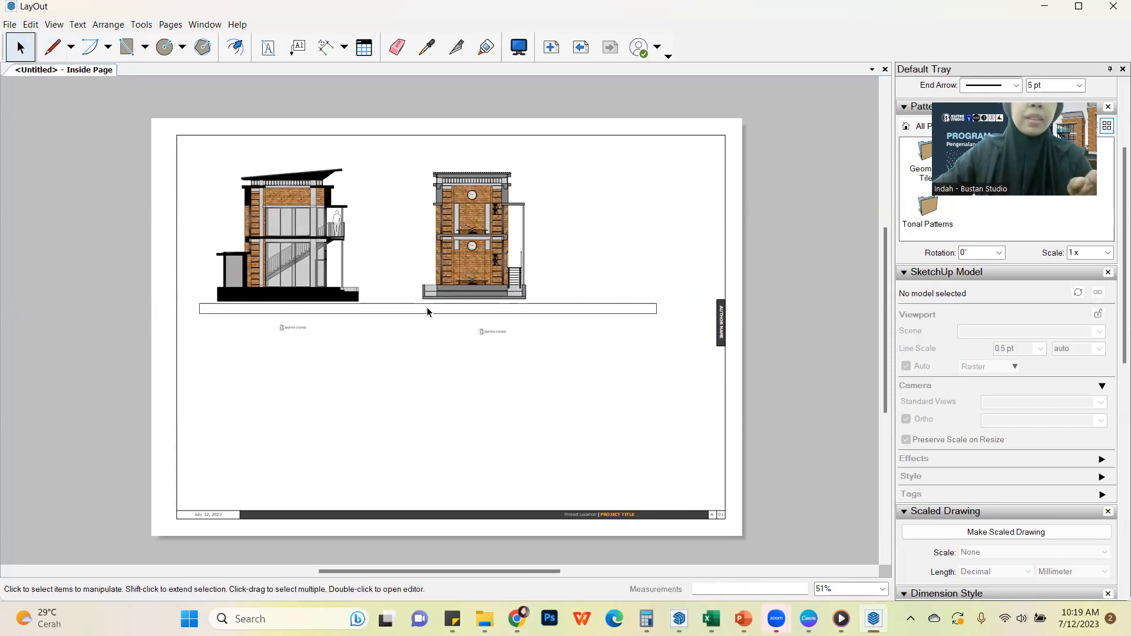
click(447, 305)
drag(430, 302, 431, 295)
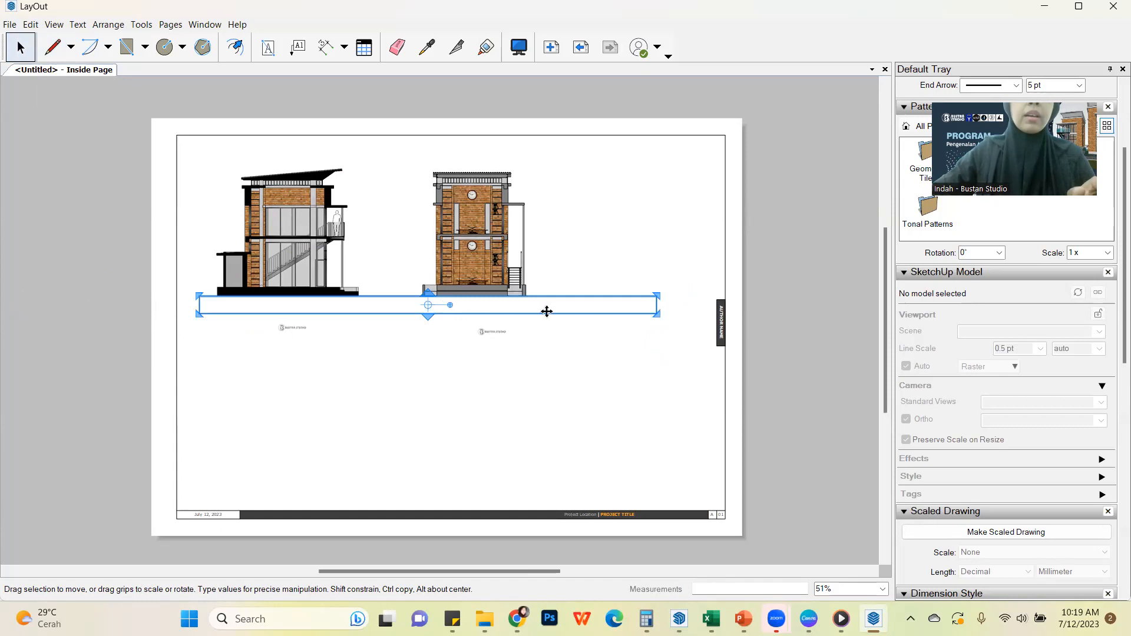
key(ctrl+z)
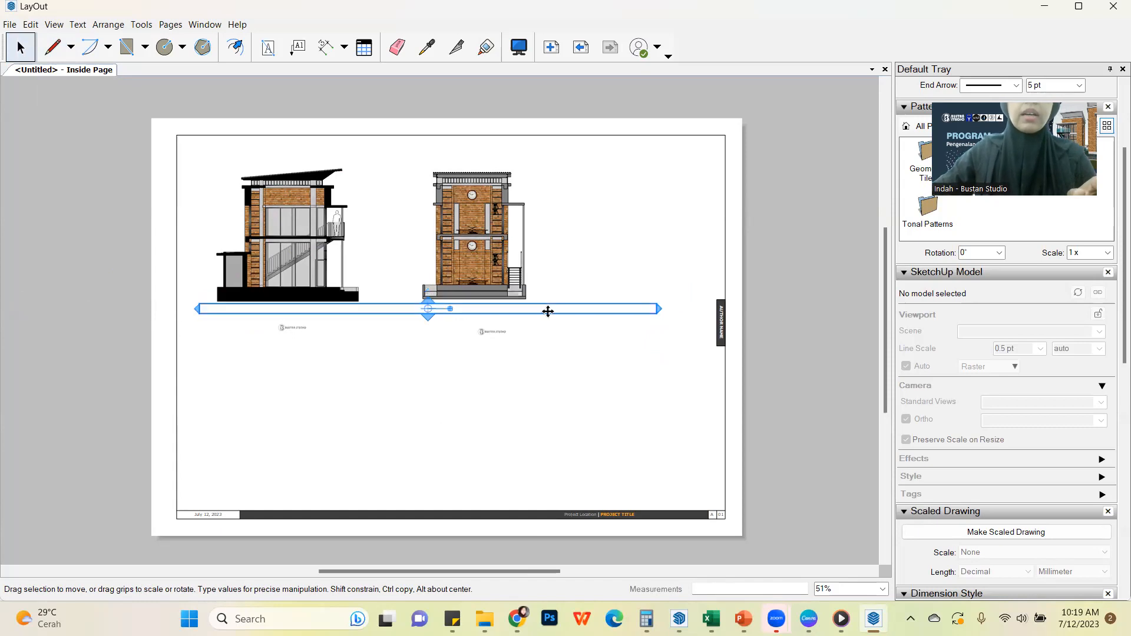
click(679, 316)
Draw a single horizontal ground line along the base of the Potongan 3 section, extending past the Potongan 1 section
click(52, 47)
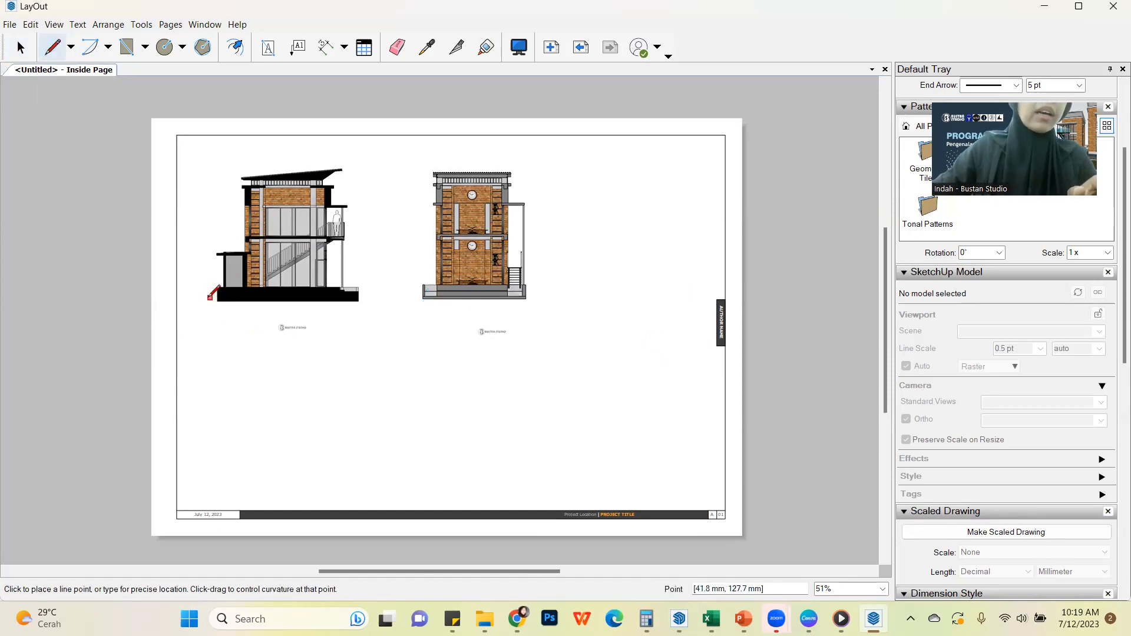
click(210, 301)
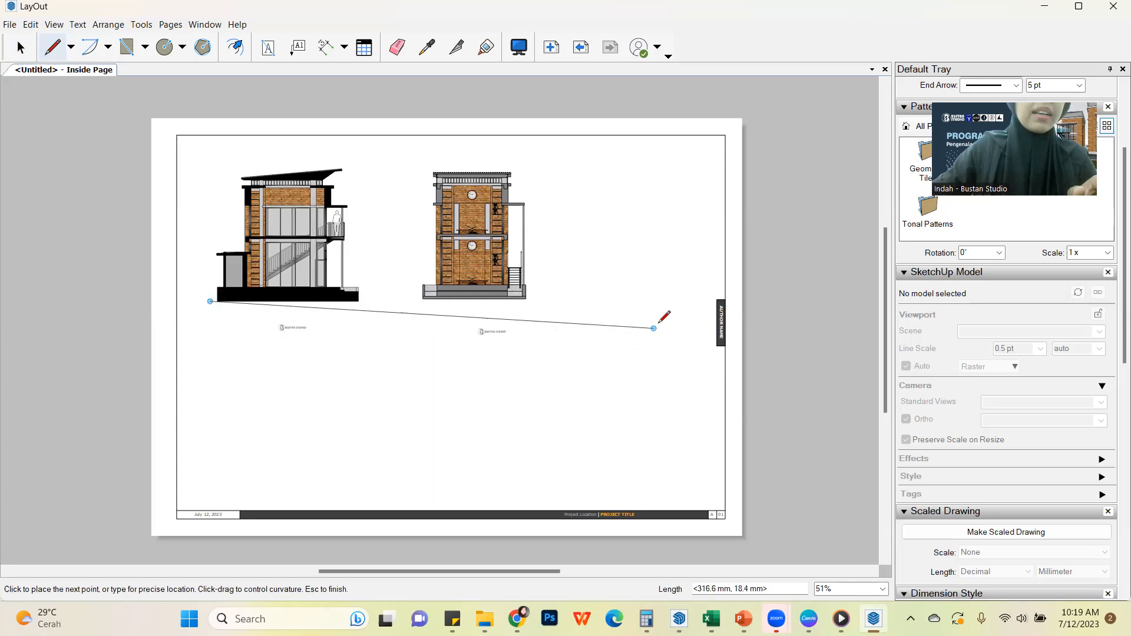
click(623, 302)
key(Escape)
click(21, 47)
Set the ground line's dash scale to 5x and its stroke width to 2 pt
click(558, 299)
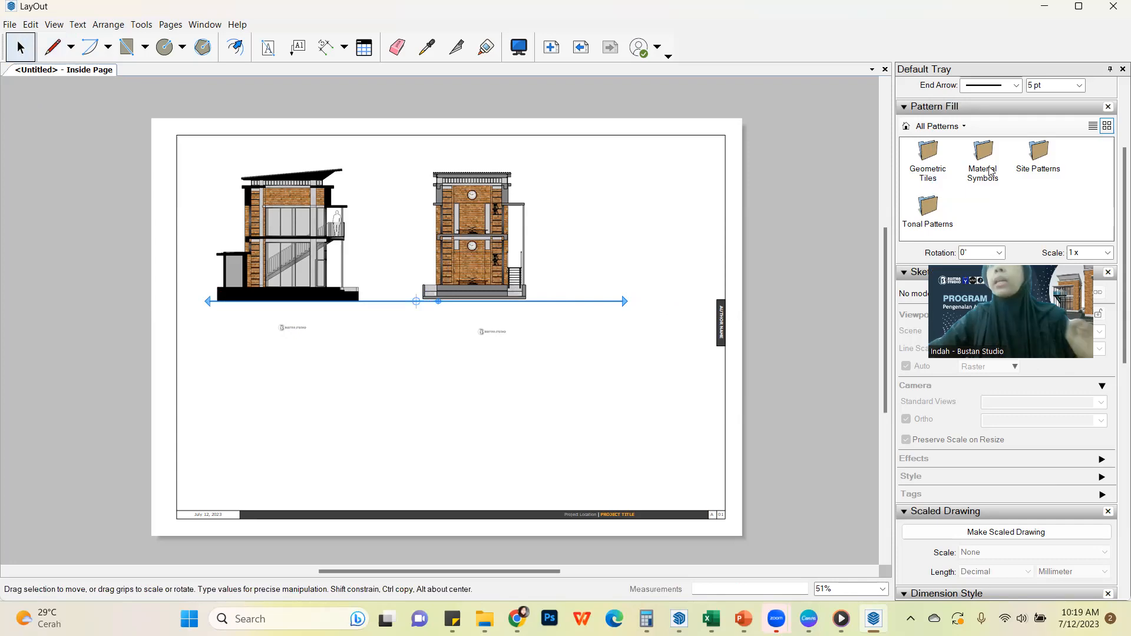
scroll(1115, 165, up, 4)
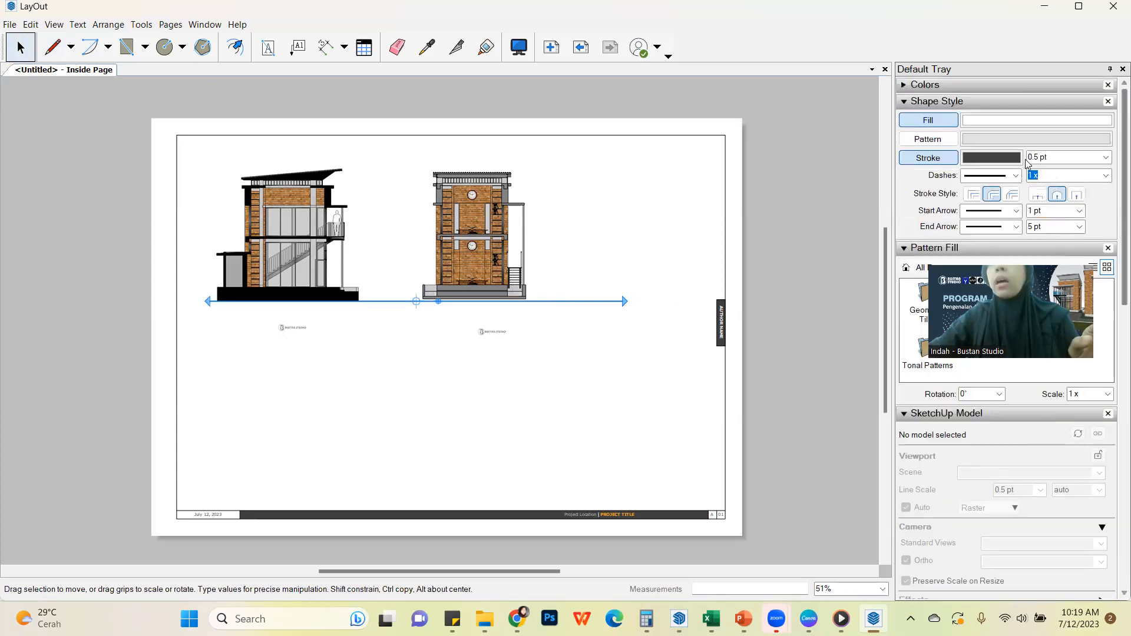
click(1107, 177)
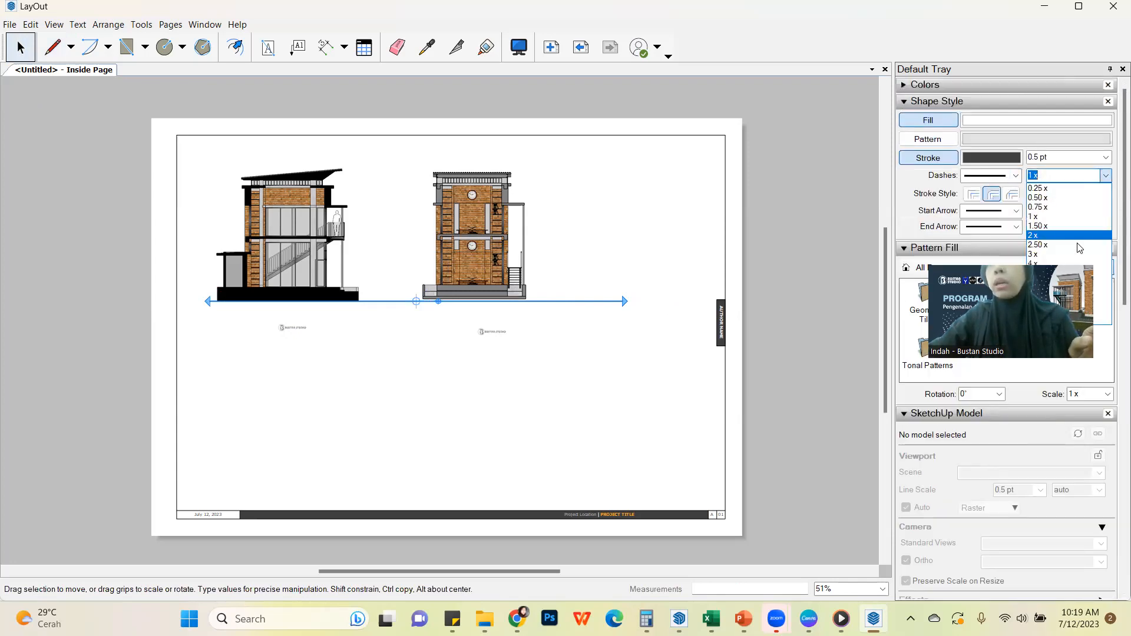
click(1094, 273)
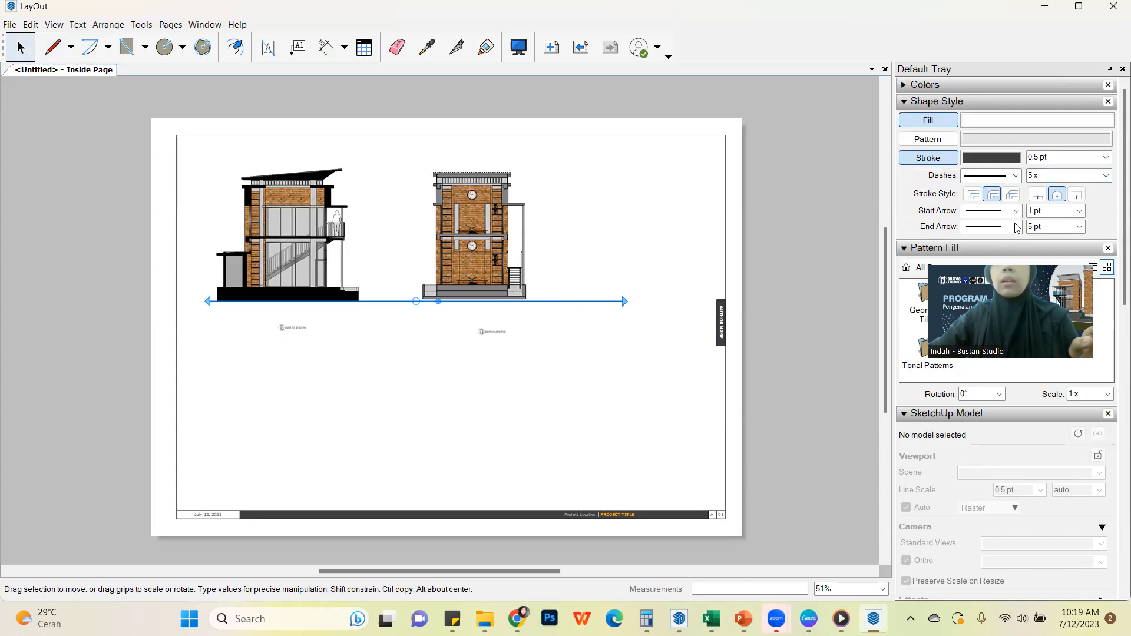
click(1107, 175)
click(1106, 157)
click(1106, 157)
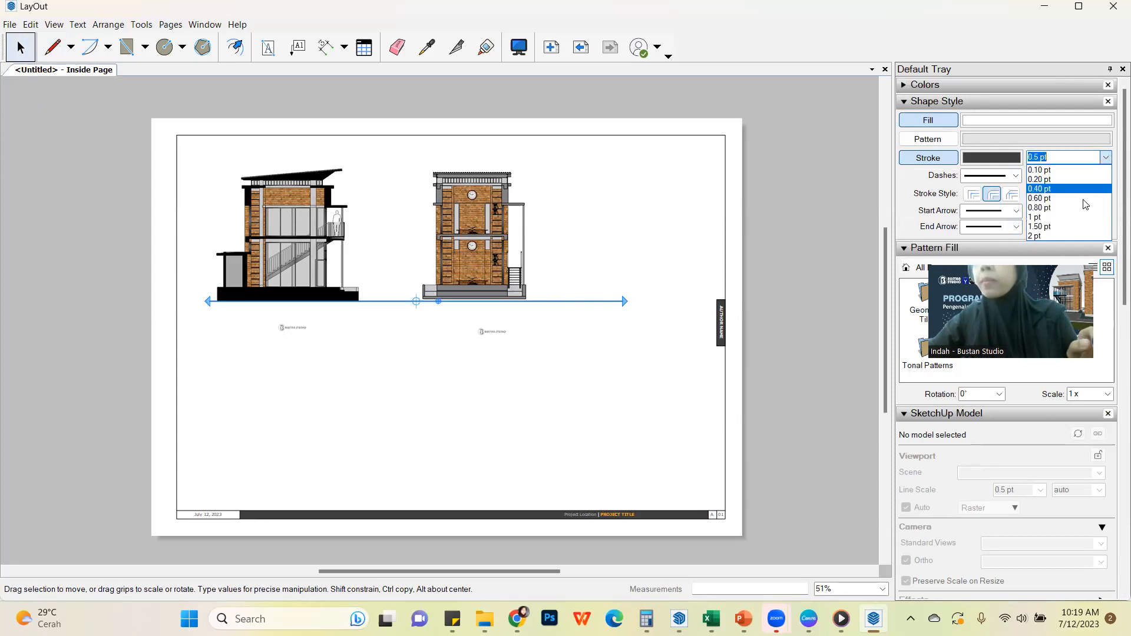
click(1085, 235)
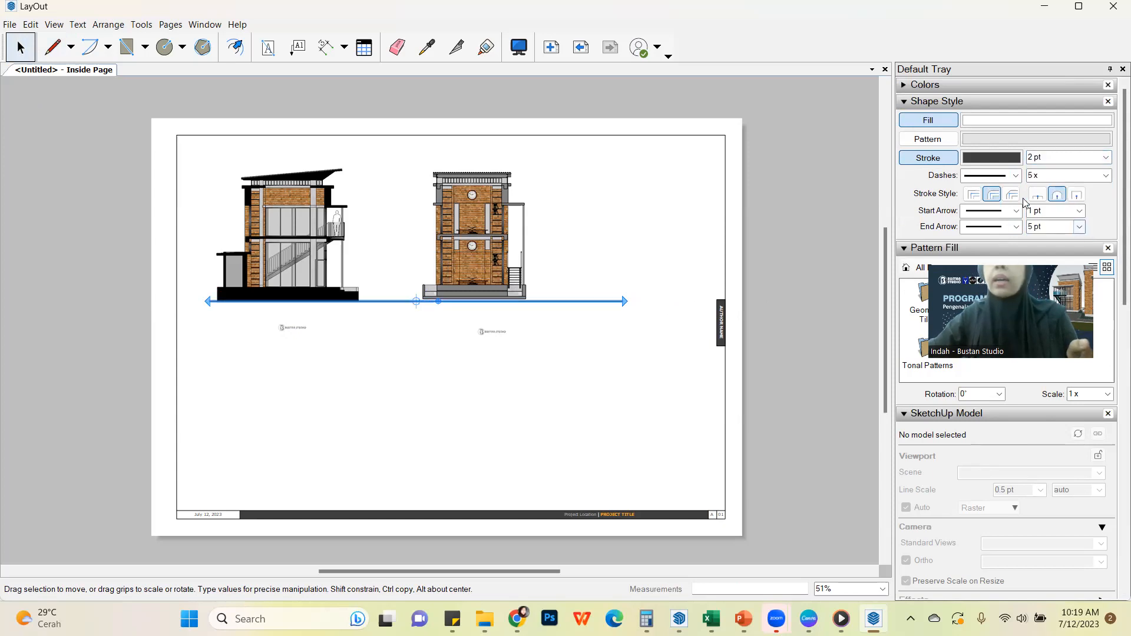
Try a dashed style on the ground line and restore its solid style
click(1016, 176)
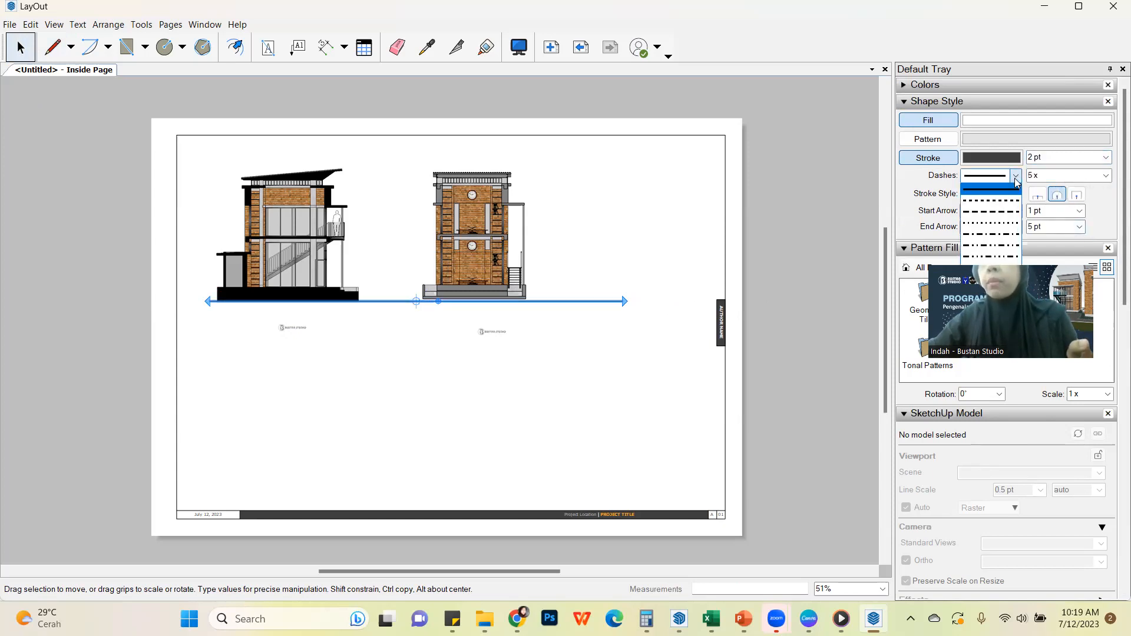
click(1010, 210)
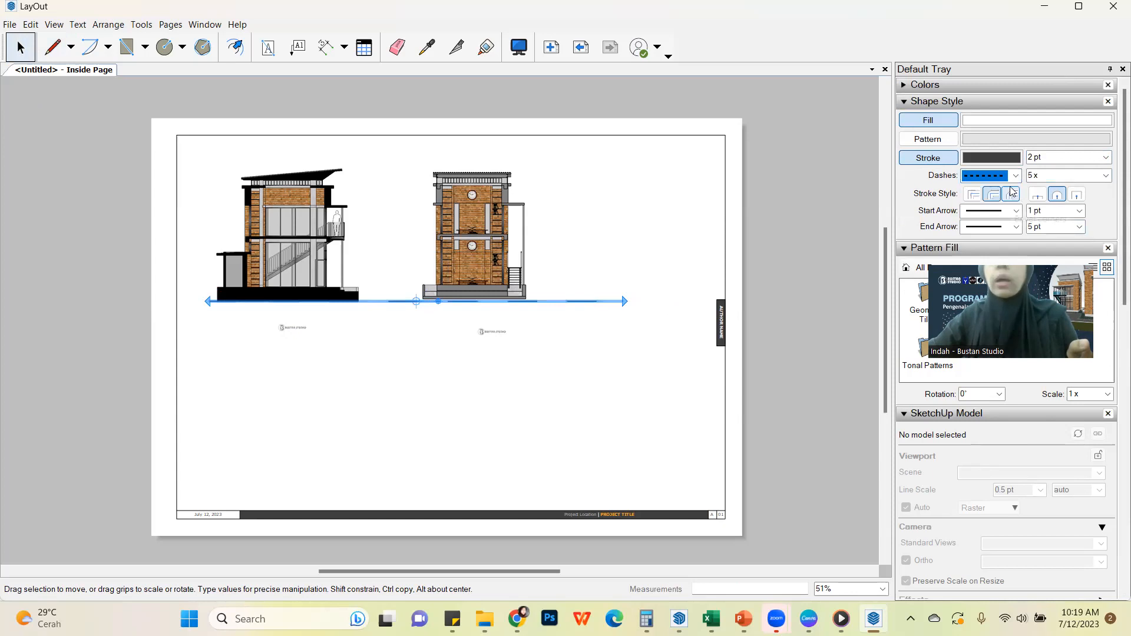
click(1016, 175)
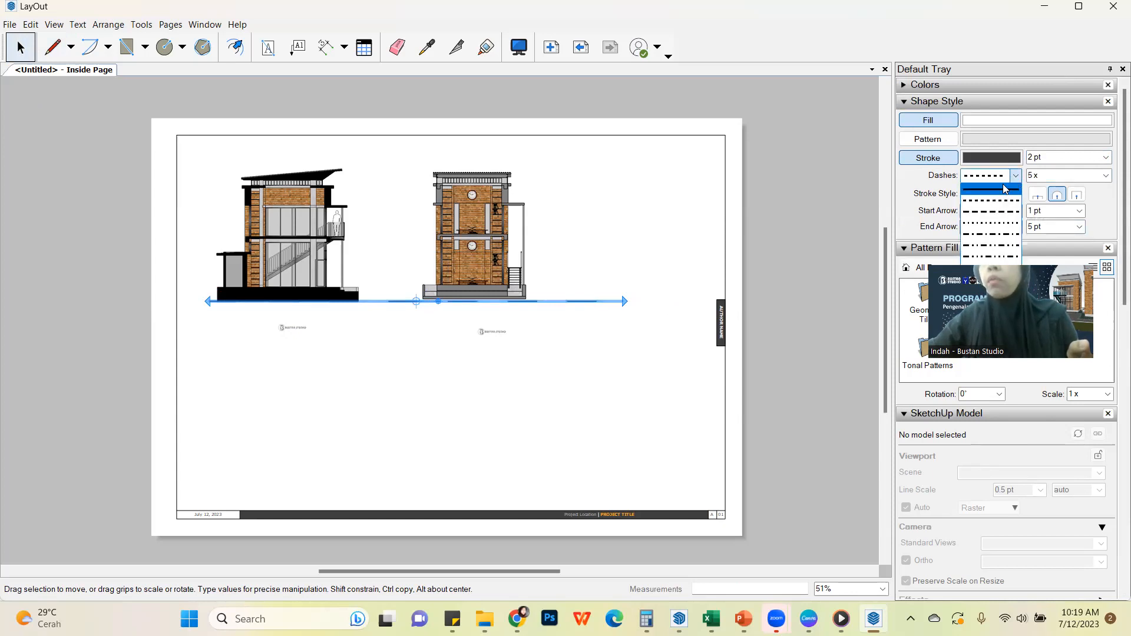
click(1006, 190)
click(594, 344)
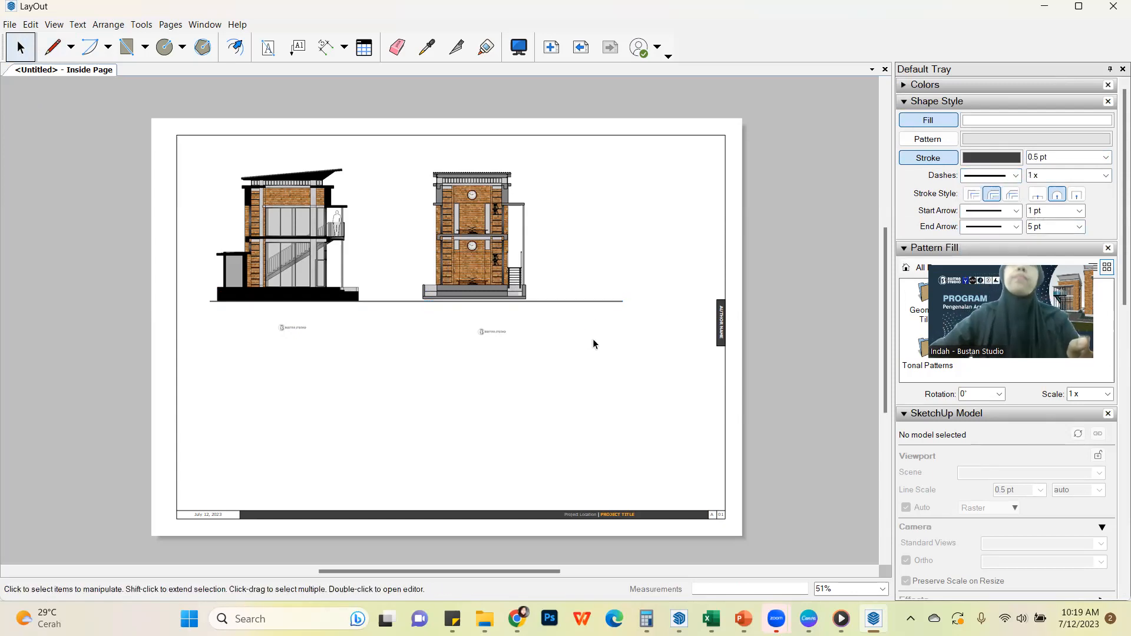
Nudge the Potongan 1 viewport down onto the ground line and dimension the Potongan 3 section vertically from balcony canopy to ground
click(456, 247)
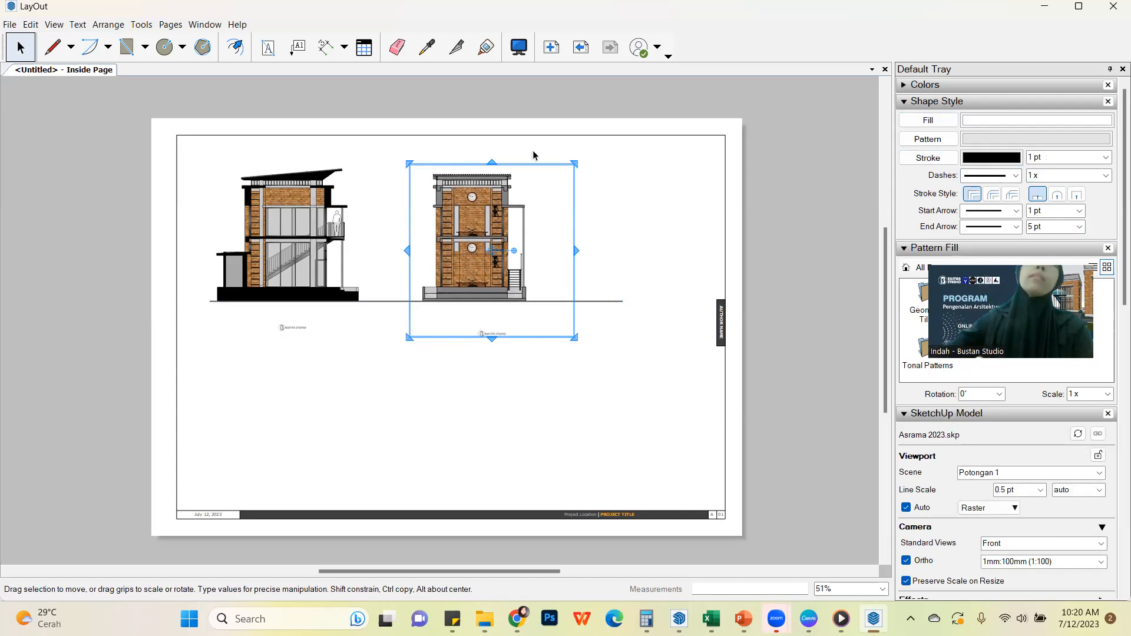
click(326, 47)
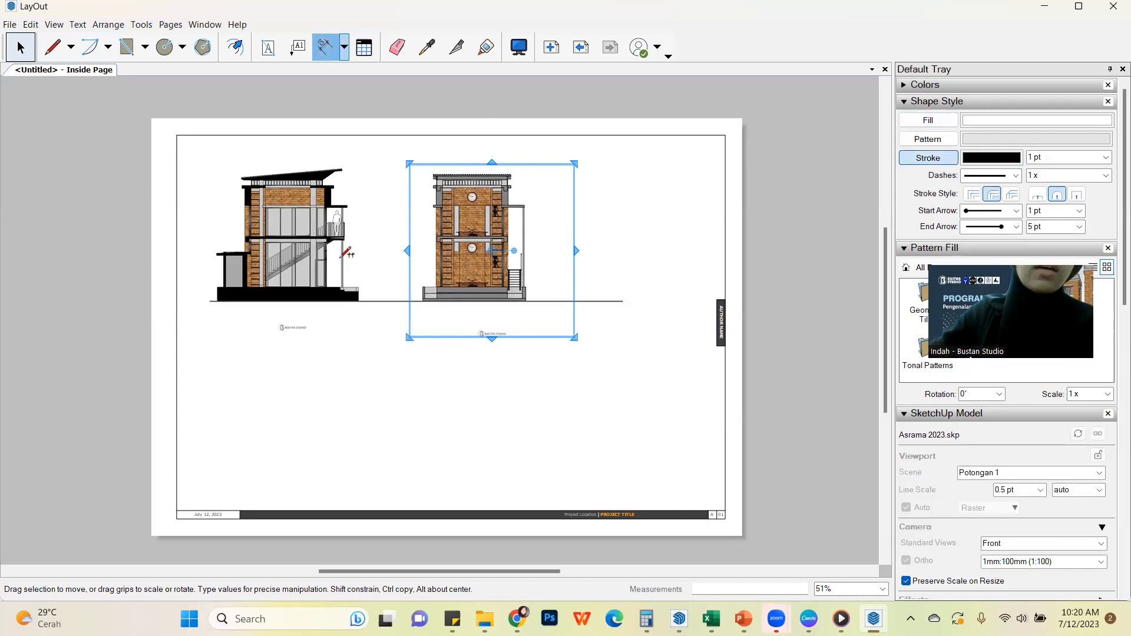
click(347, 205)
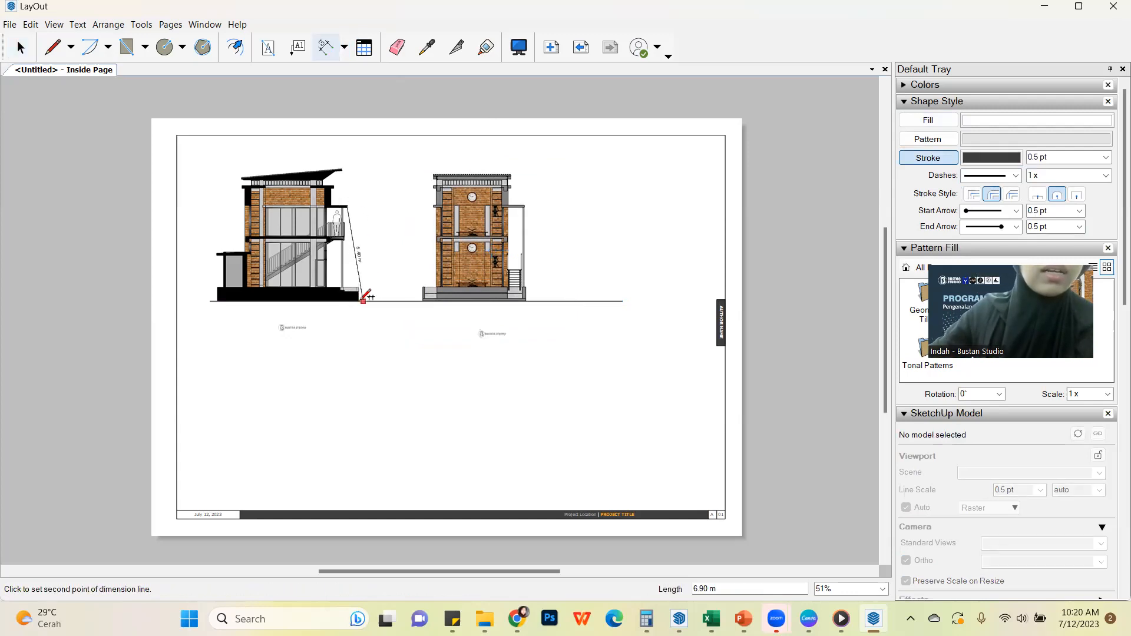
click(363, 301)
click(20, 46)
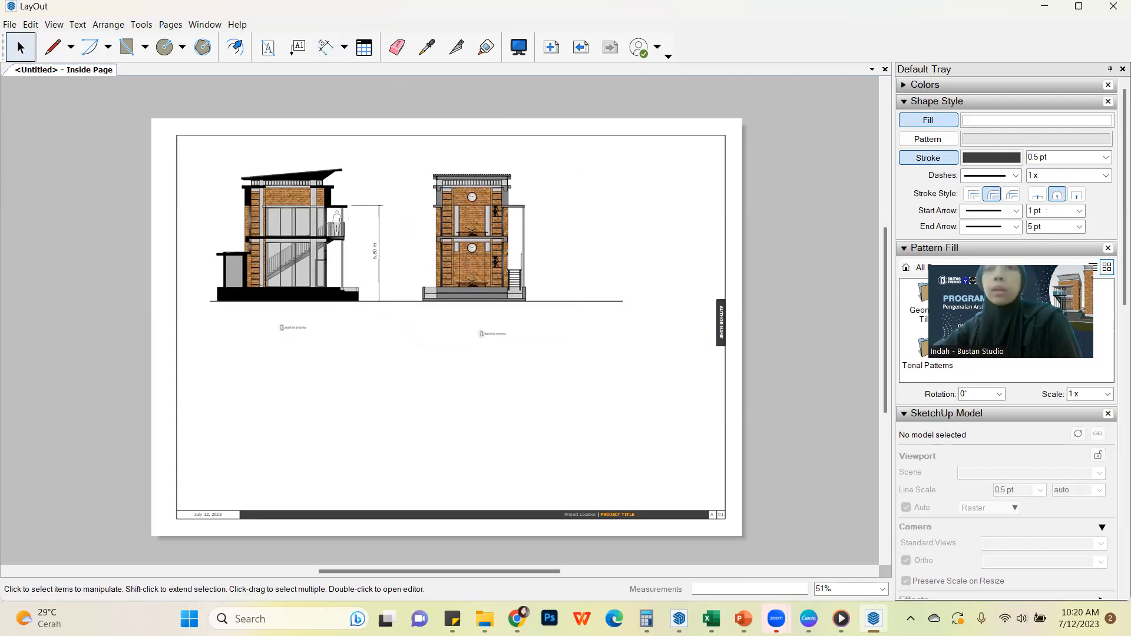
mouse_move(777, 619)
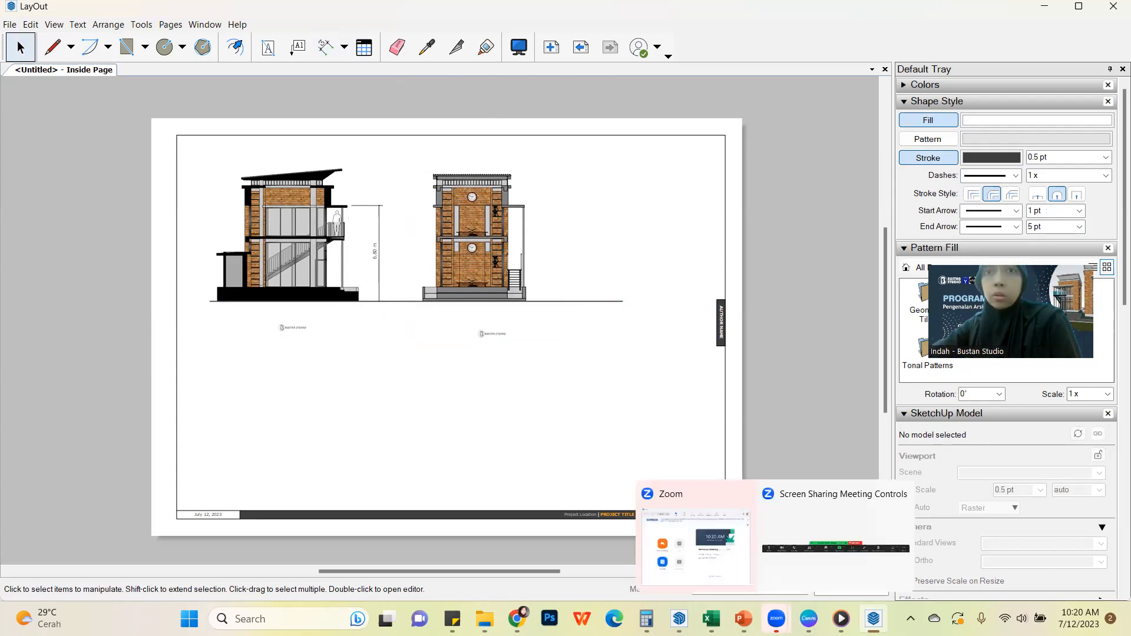
click(767, 617)
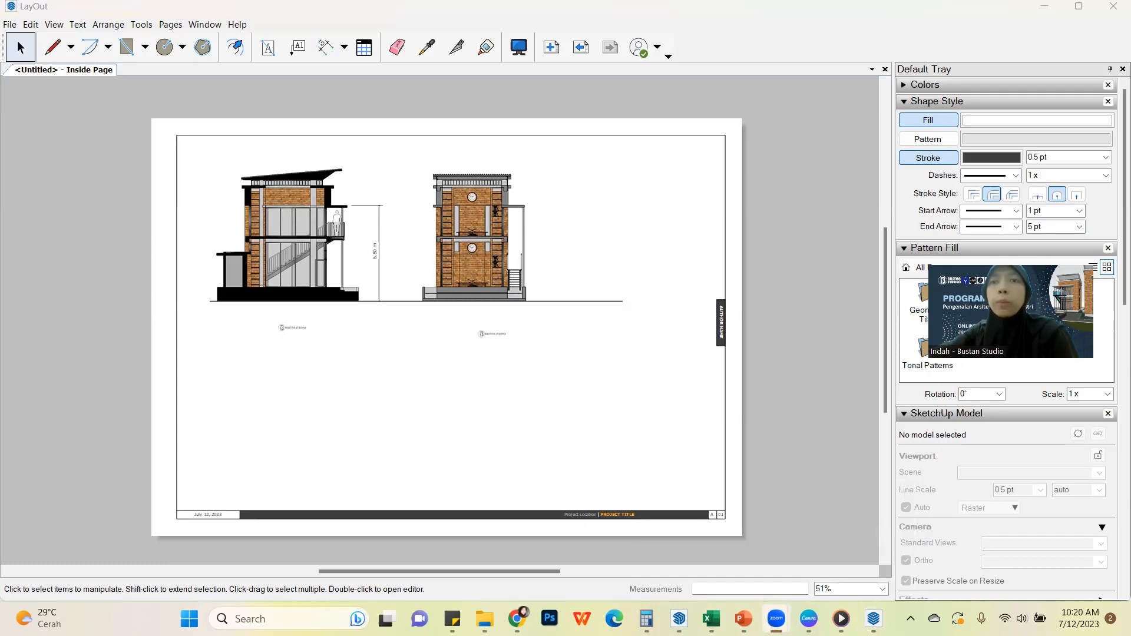
mouse_move(841, 619)
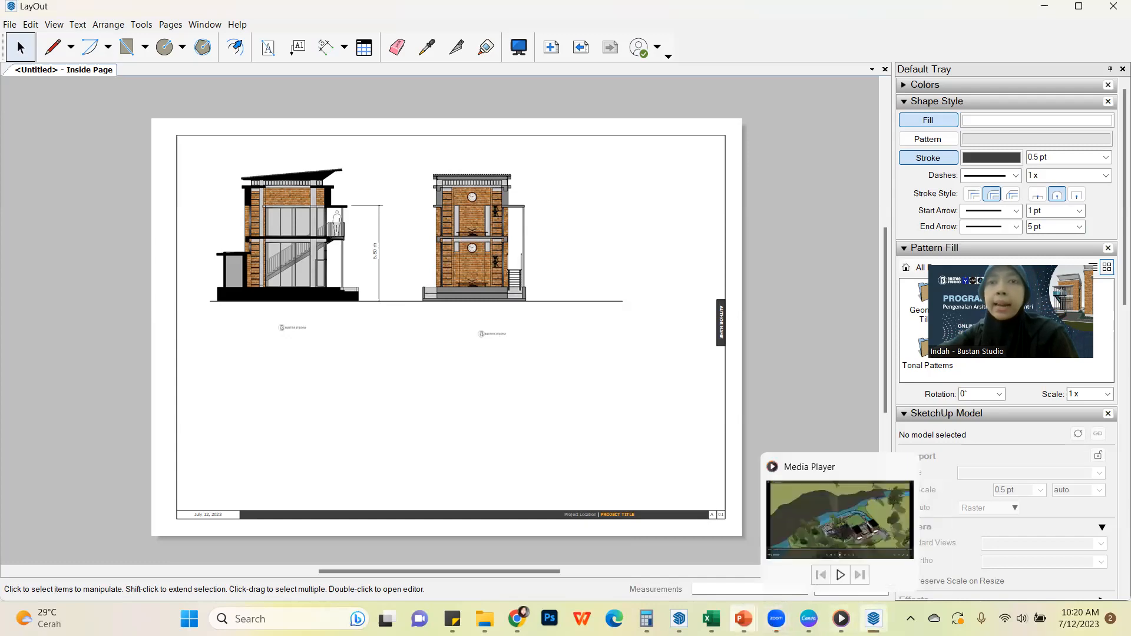
mouse_move(744, 619)
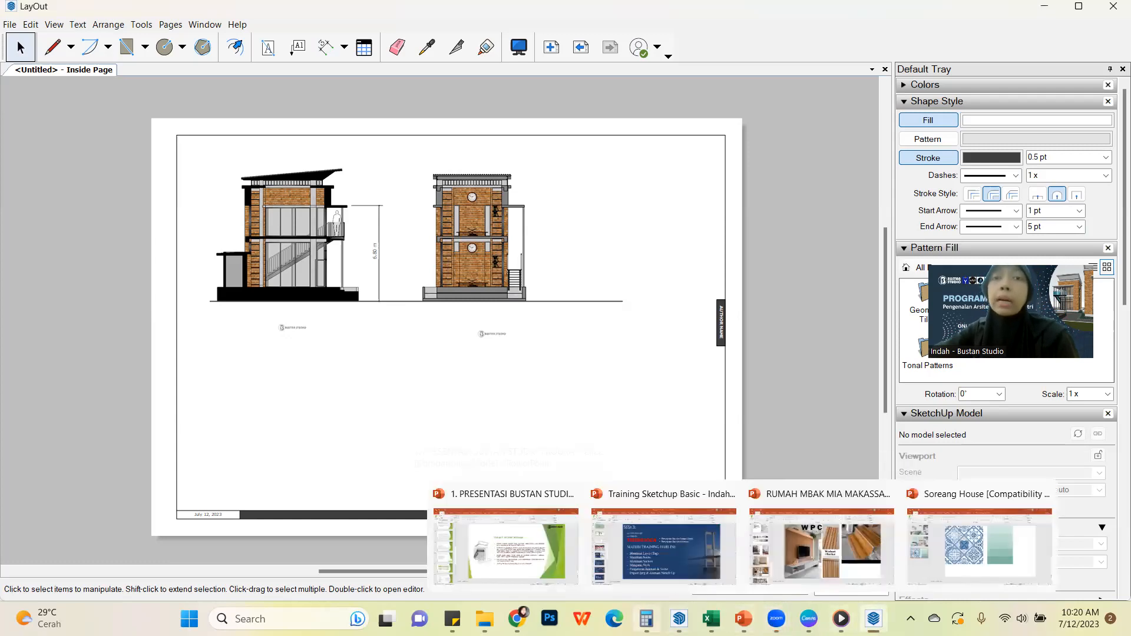
Switch to the Asrama 2023 model in SketchUp, show the Denah lt. 2 scene and view the model isometrically
mouse_move(678, 619)
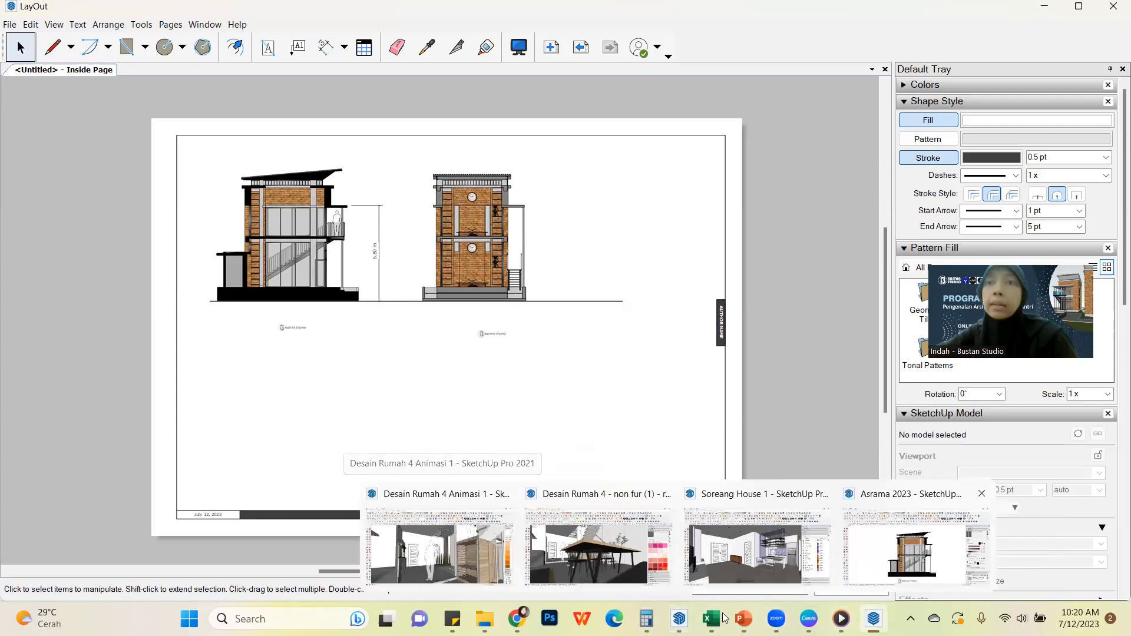
click(917, 547)
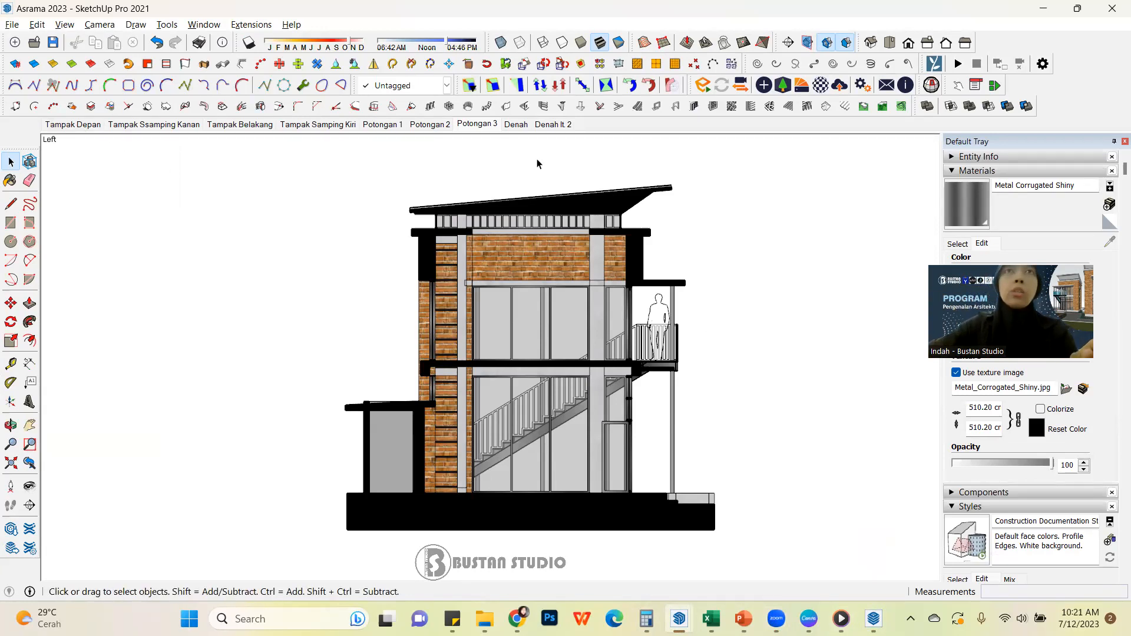
click(558, 125)
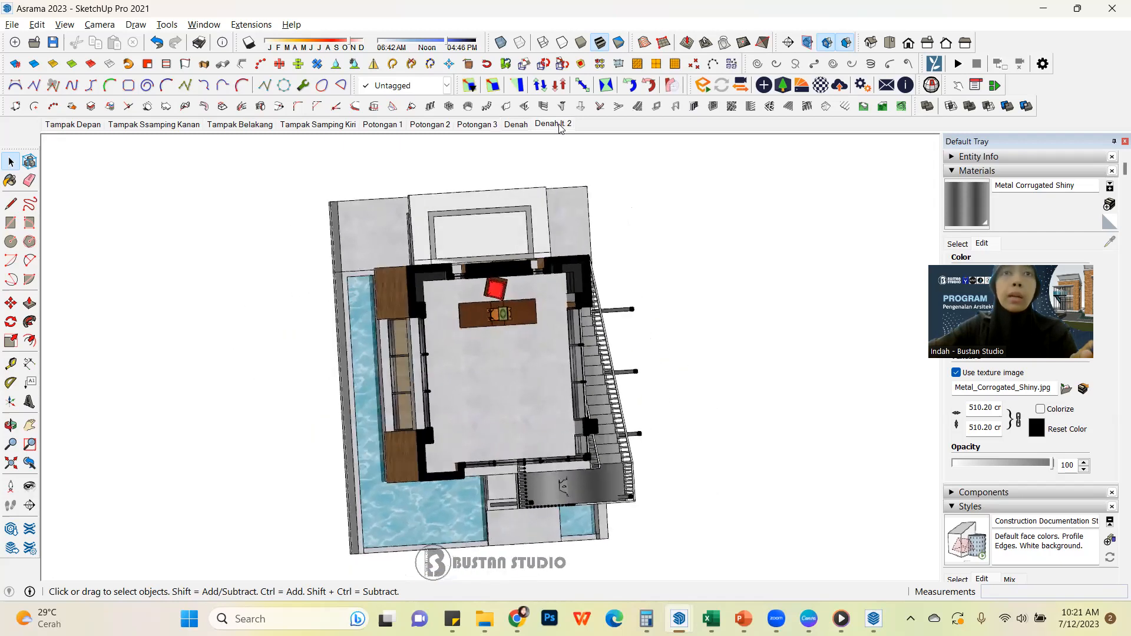
click(871, 42)
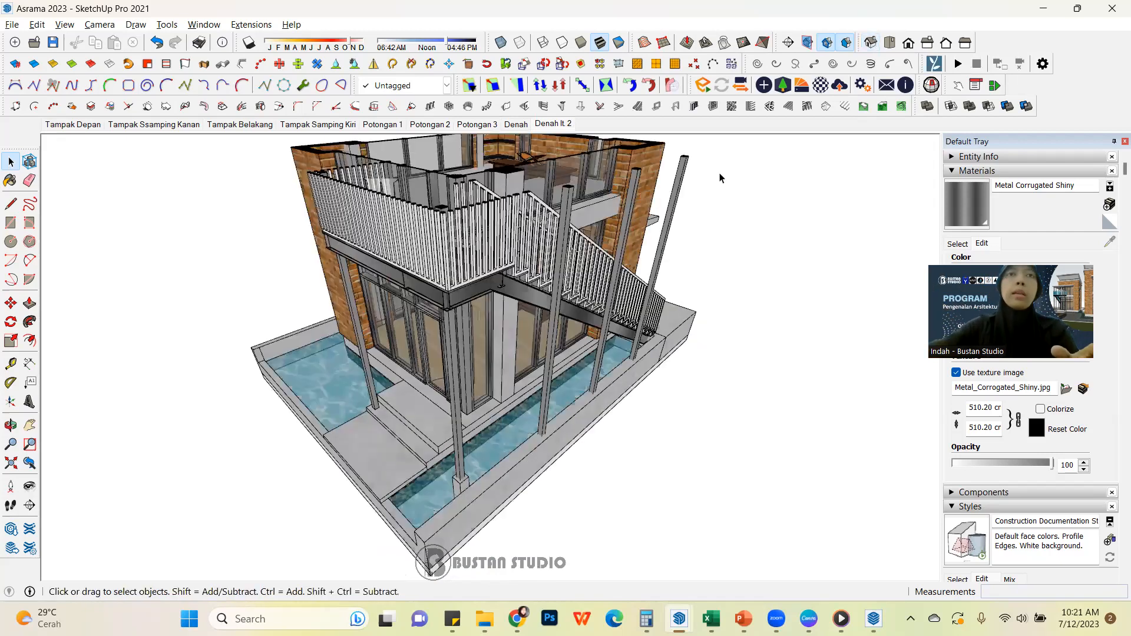
Turn off the section cuts and section plane display so the whole building with its roof is visible
scroll(640, 410, down, 5)
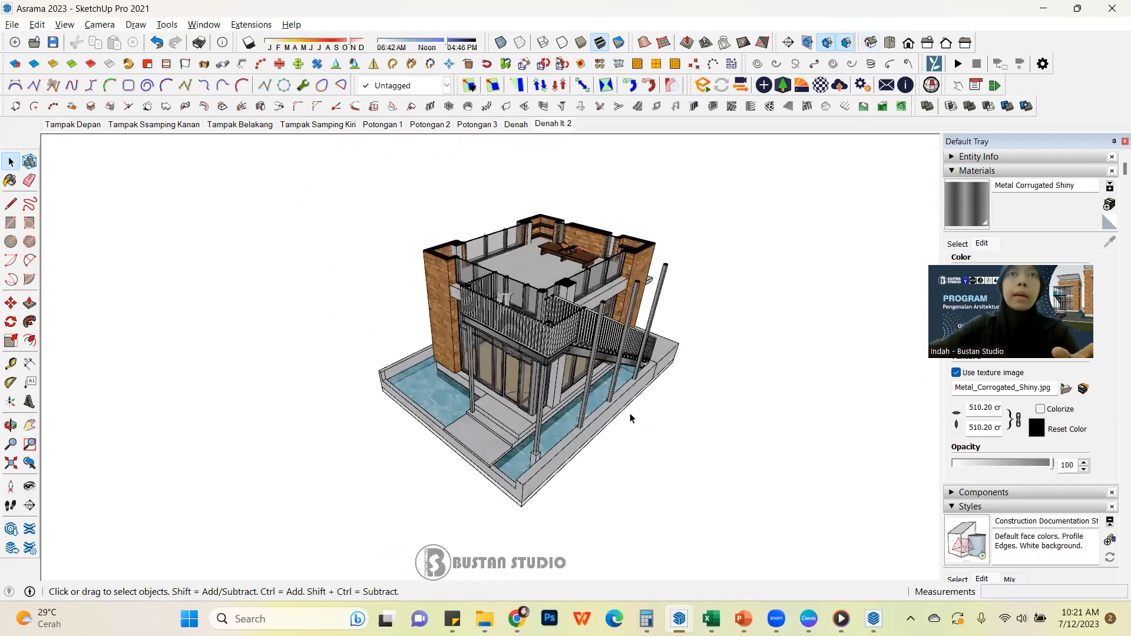
click(810, 44)
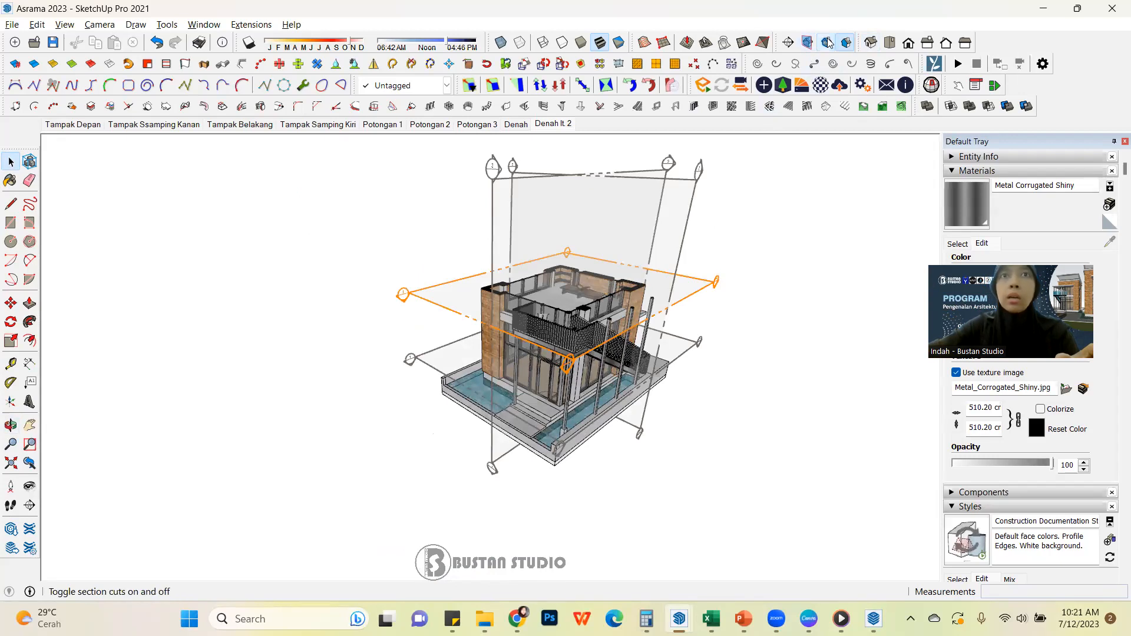
click(828, 43)
scroll(424, 316, down, 3)
middle_drag(481, 322, 419, 366)
scroll(380, 344, up, 3)
scroll(426, 343, up, 2)
scroll(414, 334, down, 2)
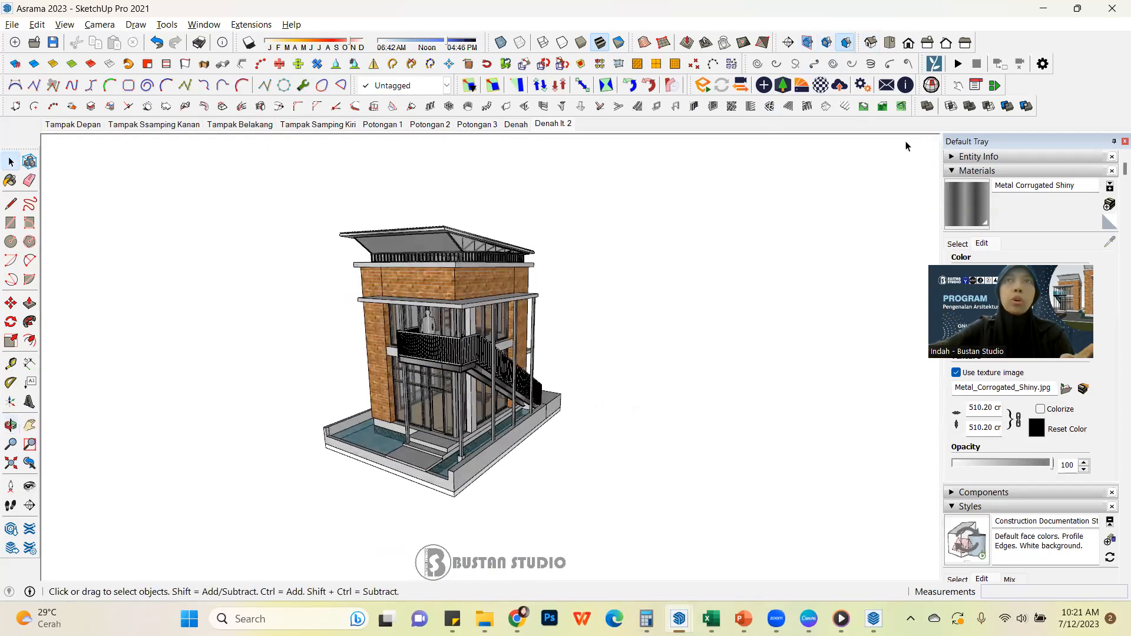
Add a scene of the whole building in isometric view from the balcony and staircase side and name it P1
click(871, 42)
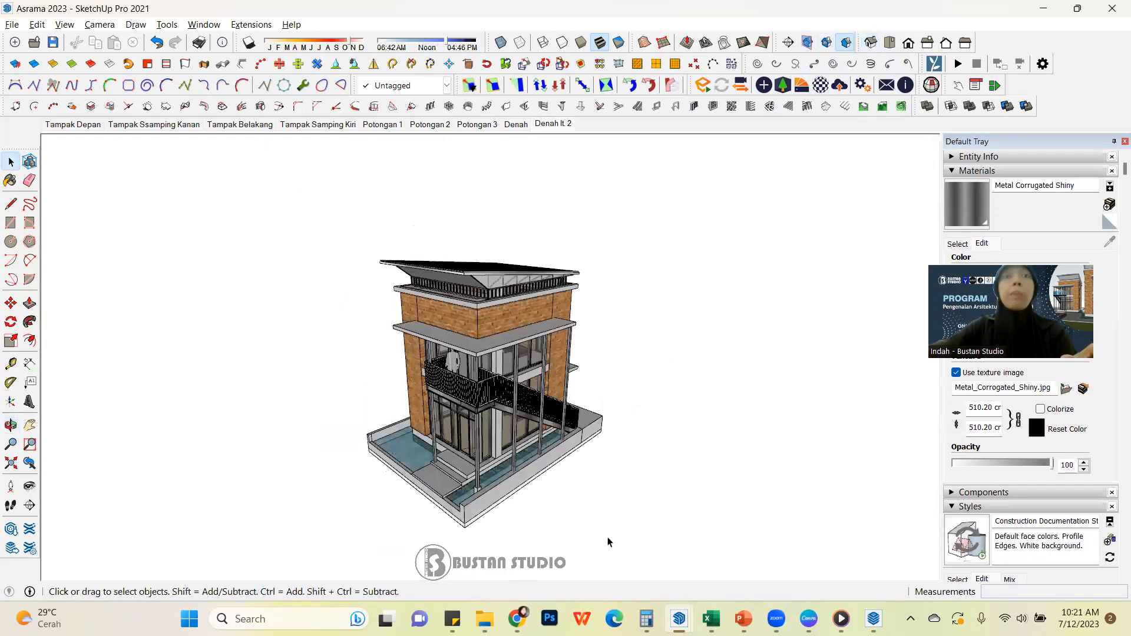
scroll(487, 488, up, 3)
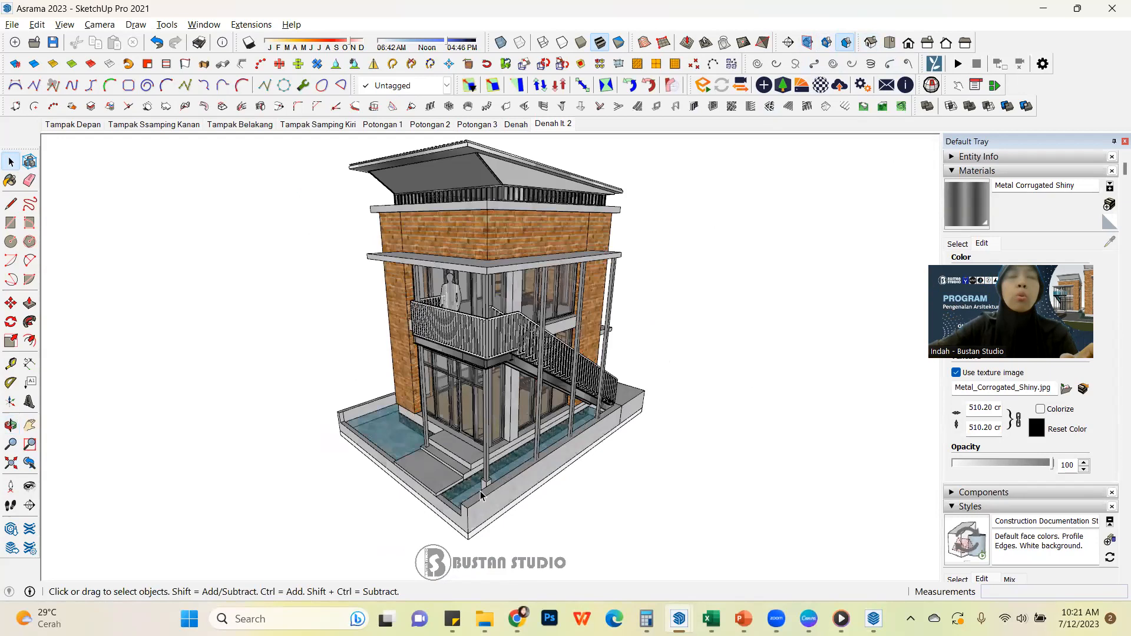
scroll(480, 490, down, 1)
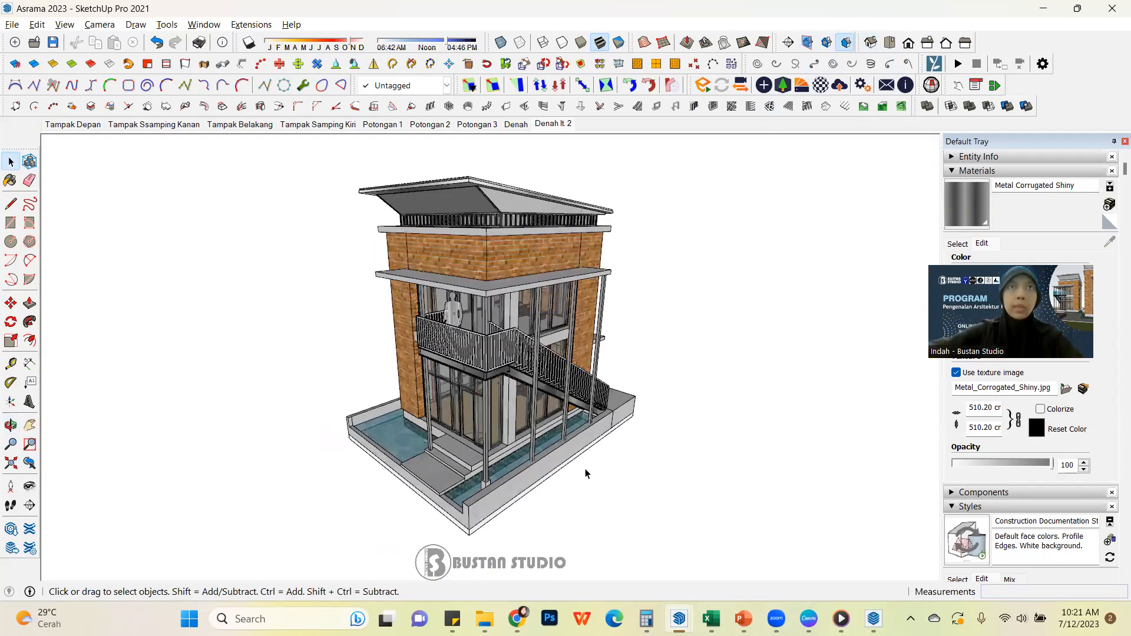
right_click(568, 127)
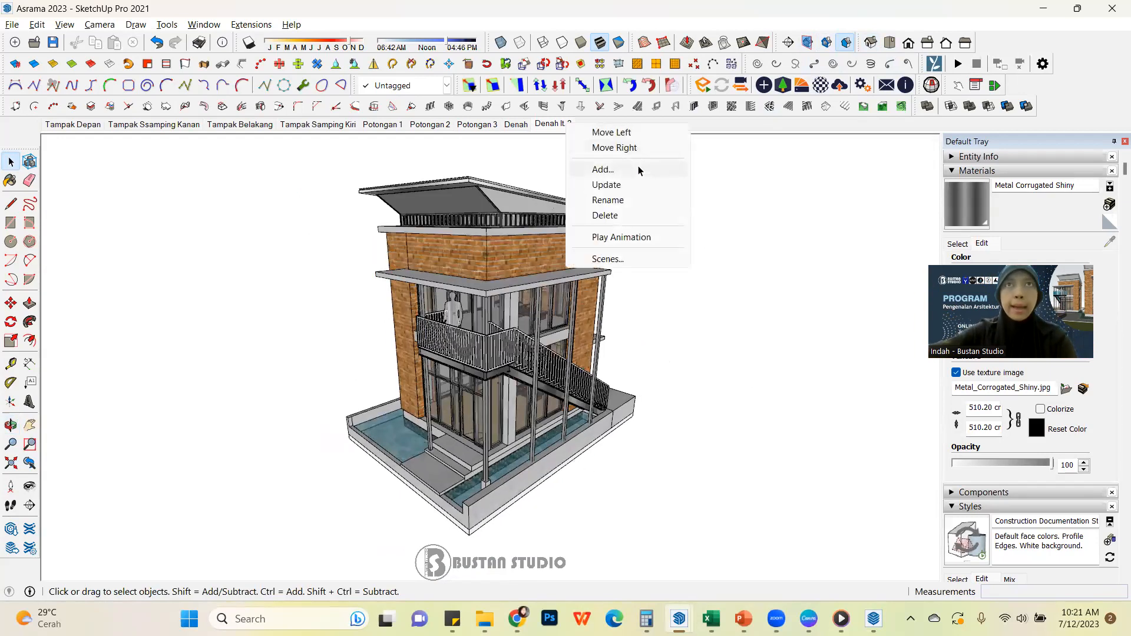
click(638, 167)
click(564, 372)
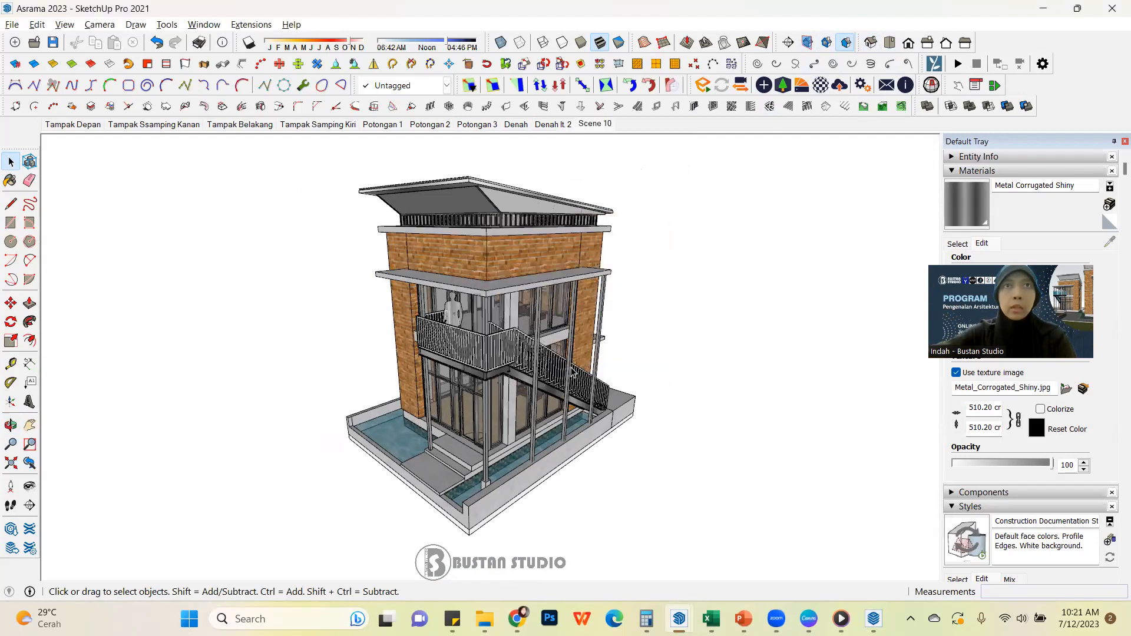
right_click(600, 129)
click(662, 203)
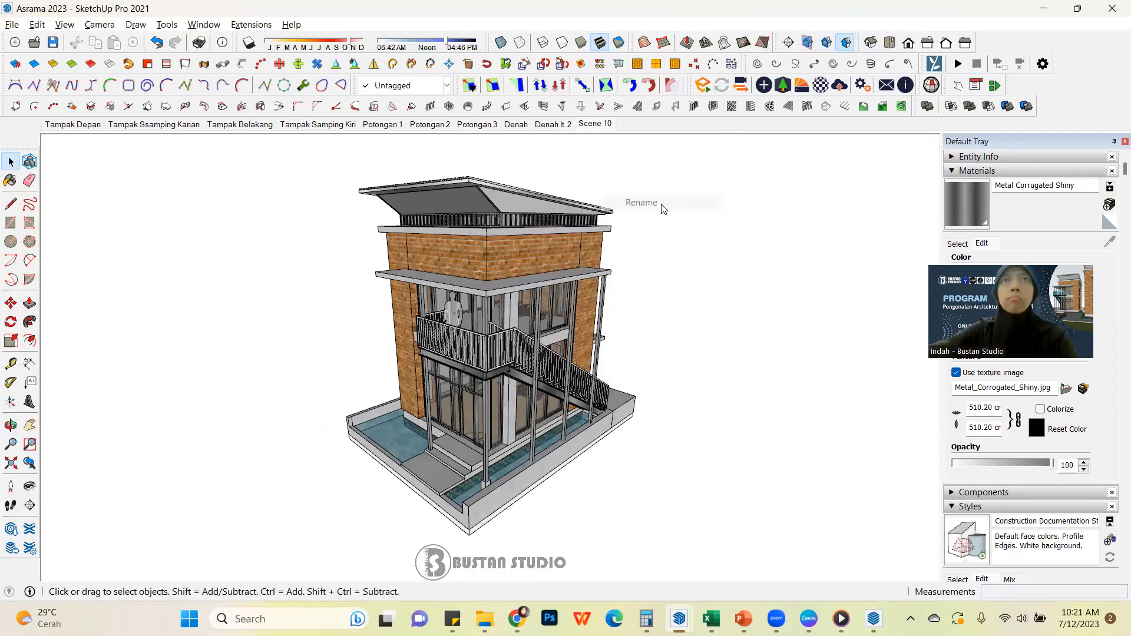
text(P1)
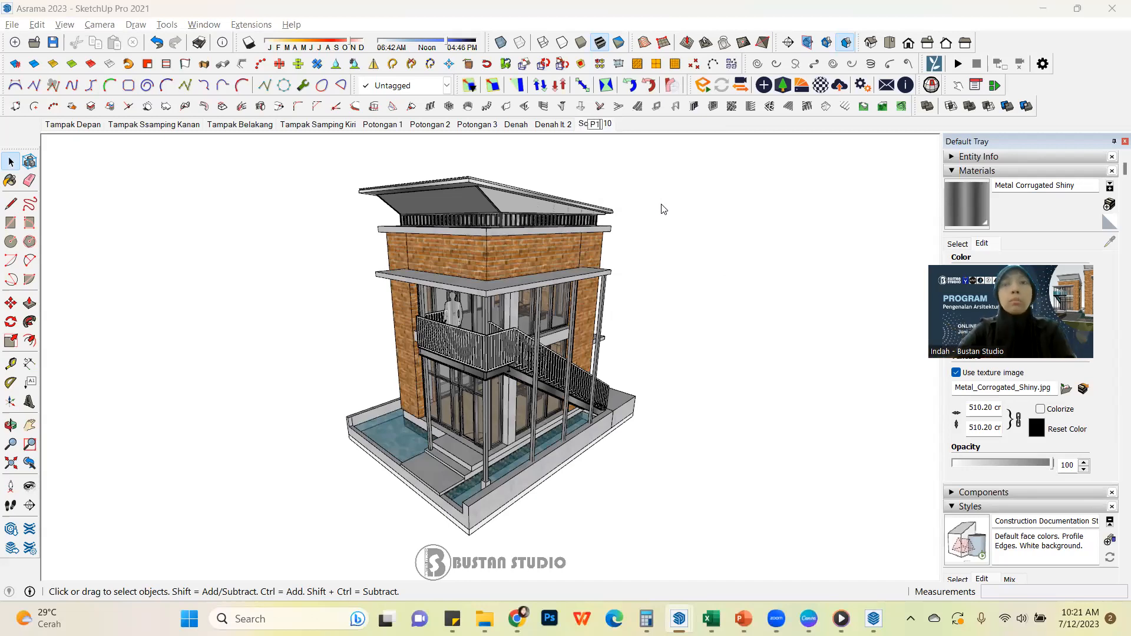
key(Return)
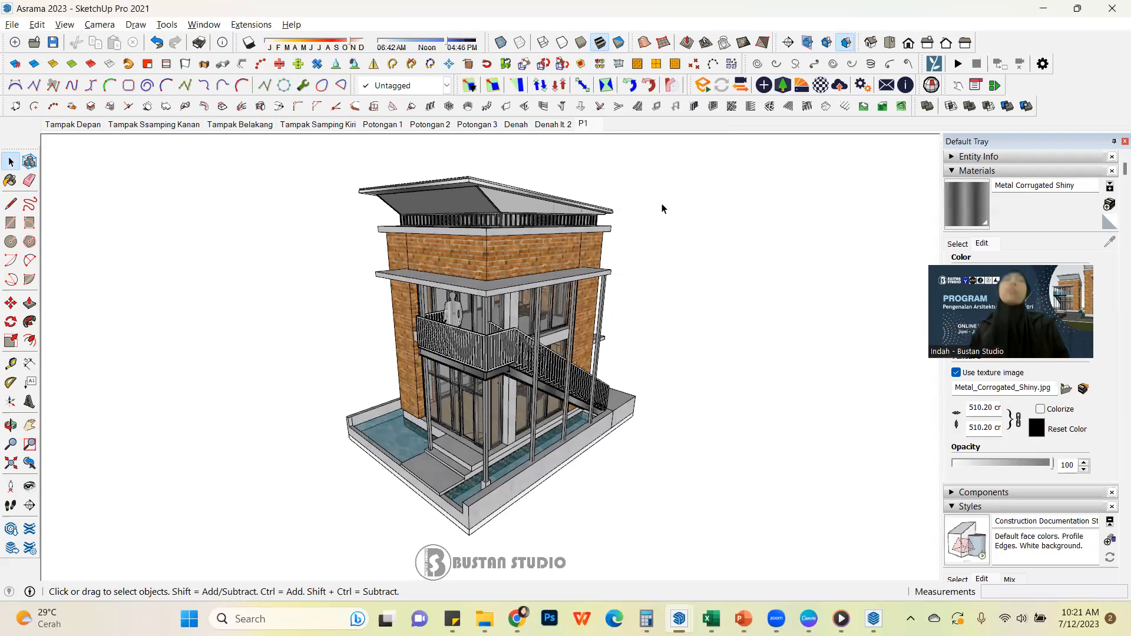
Orbit to the brick corner with the balcony beyond it, add a scene of that view and name it P2
middle_drag(463, 412, 866, 372)
scroll(648, 397, down, 1)
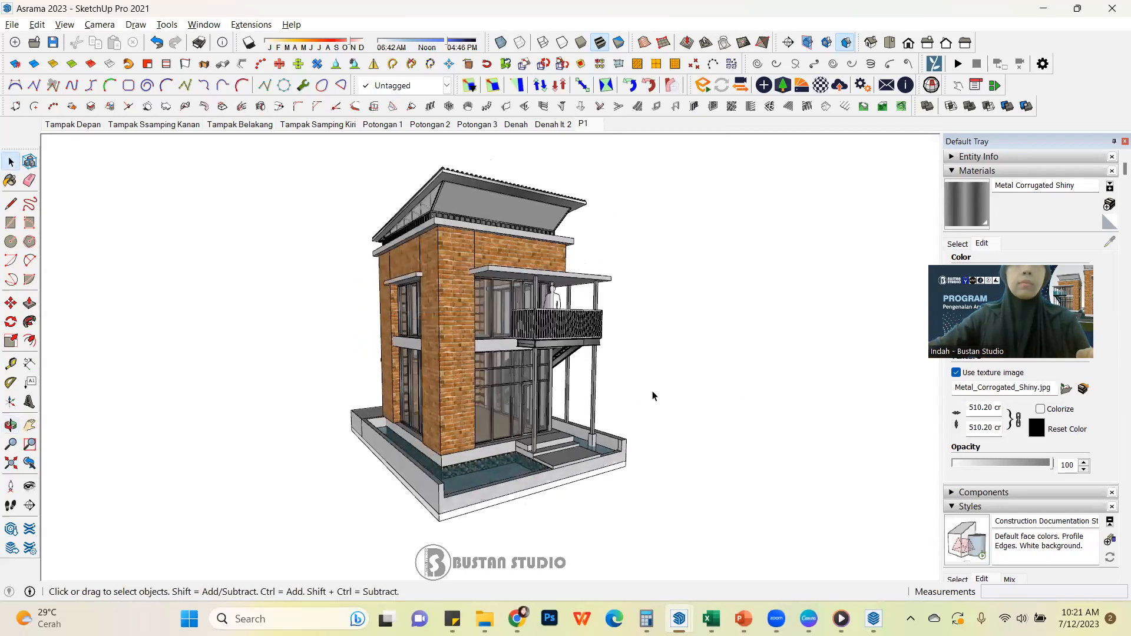
right_click(609, 125)
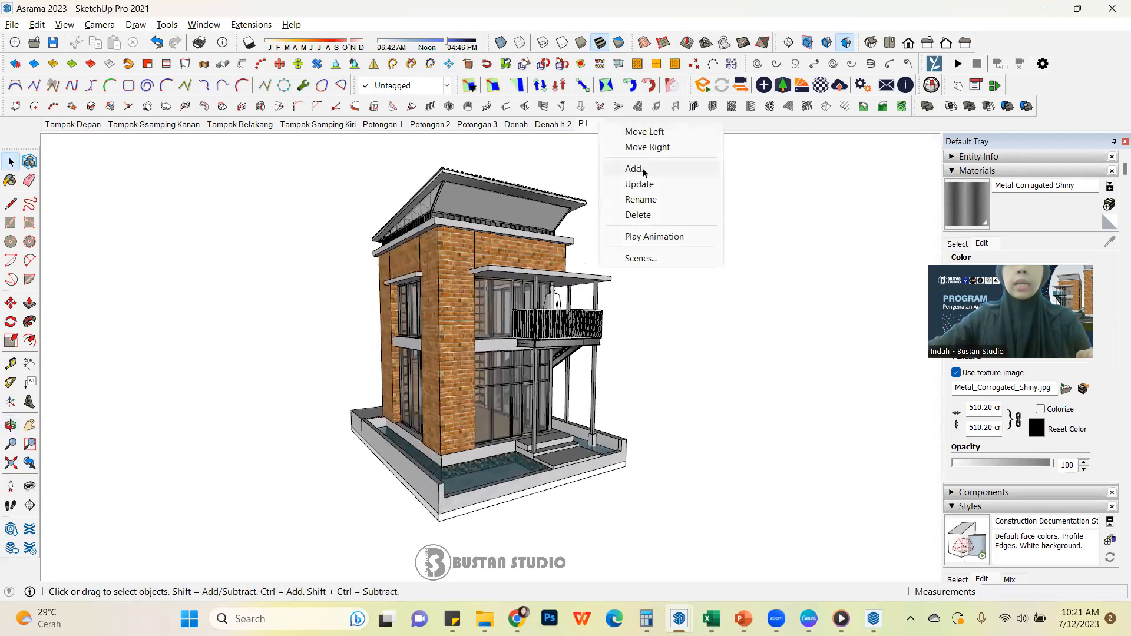
click(681, 169)
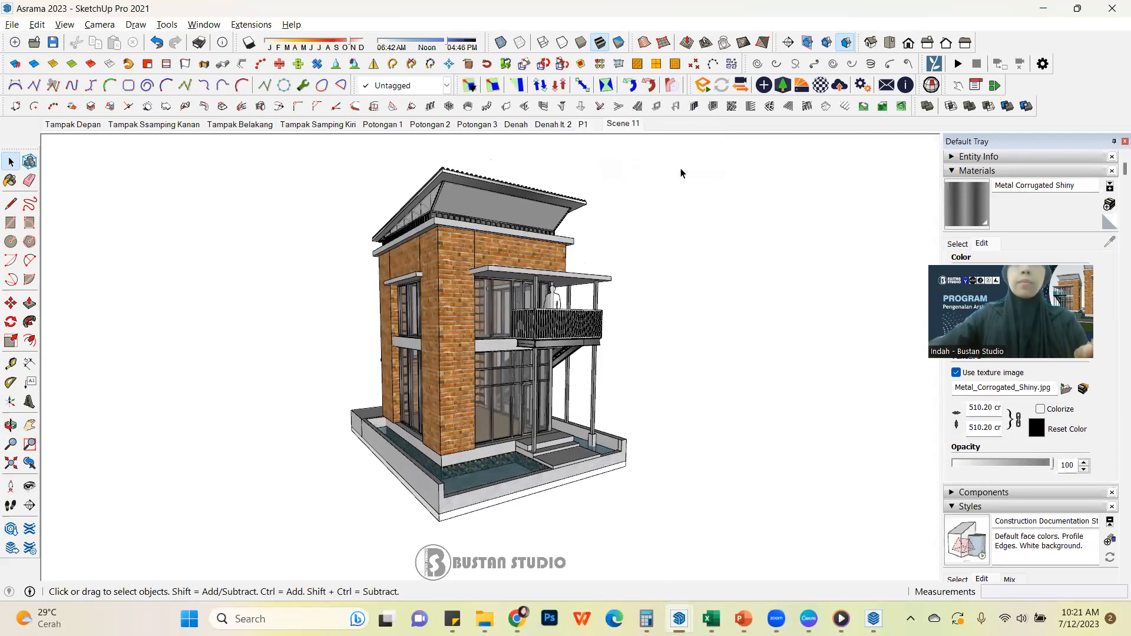
right_click(627, 125)
click(678, 203)
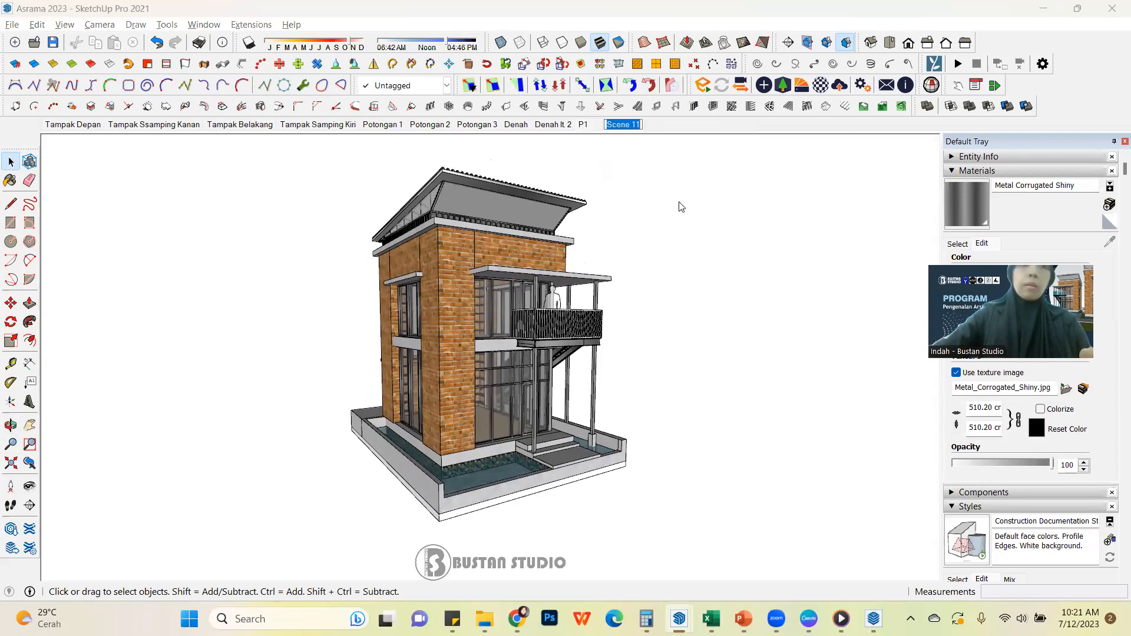
text(P2)
key(Return)
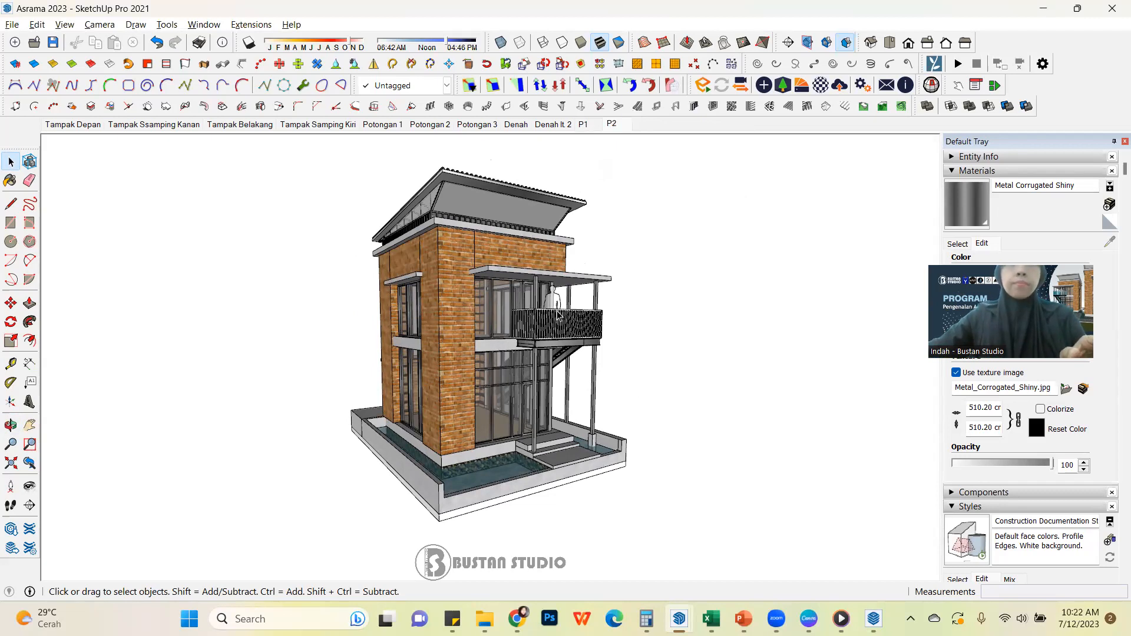
Add a scene showing the ground-floor glass entrance, steps and pond frontally from close by, below the balcony
middle_drag(546, 433, 493, 438)
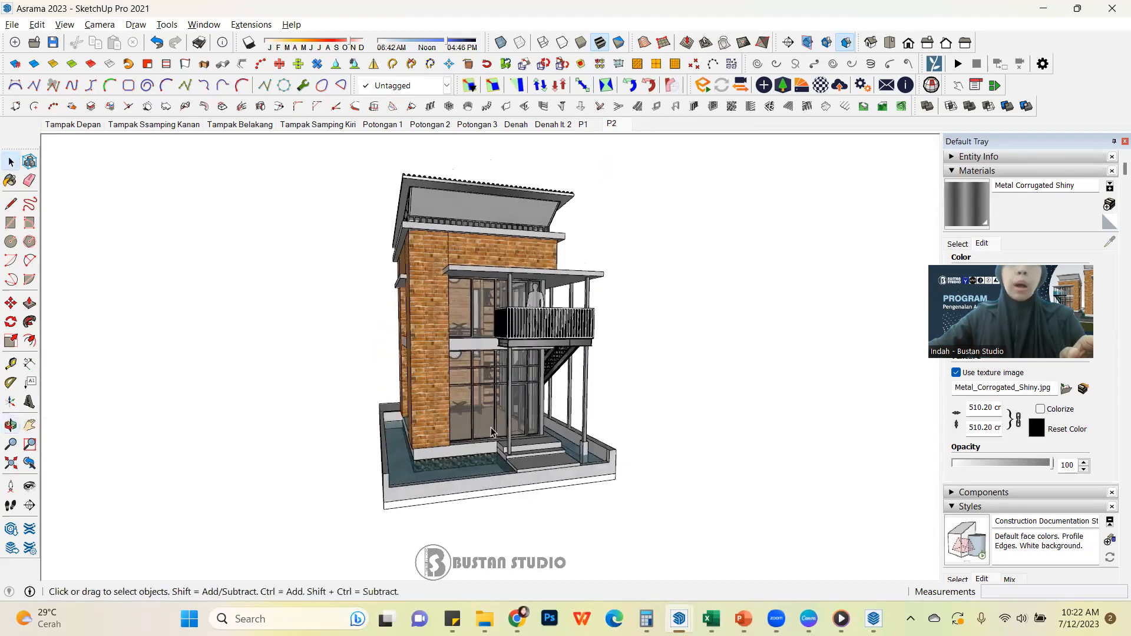
scroll(558, 449, up, 3)
scroll(560, 449, up, 2)
middle_drag(565, 429, 550, 373)
scroll(541, 400, up, 2)
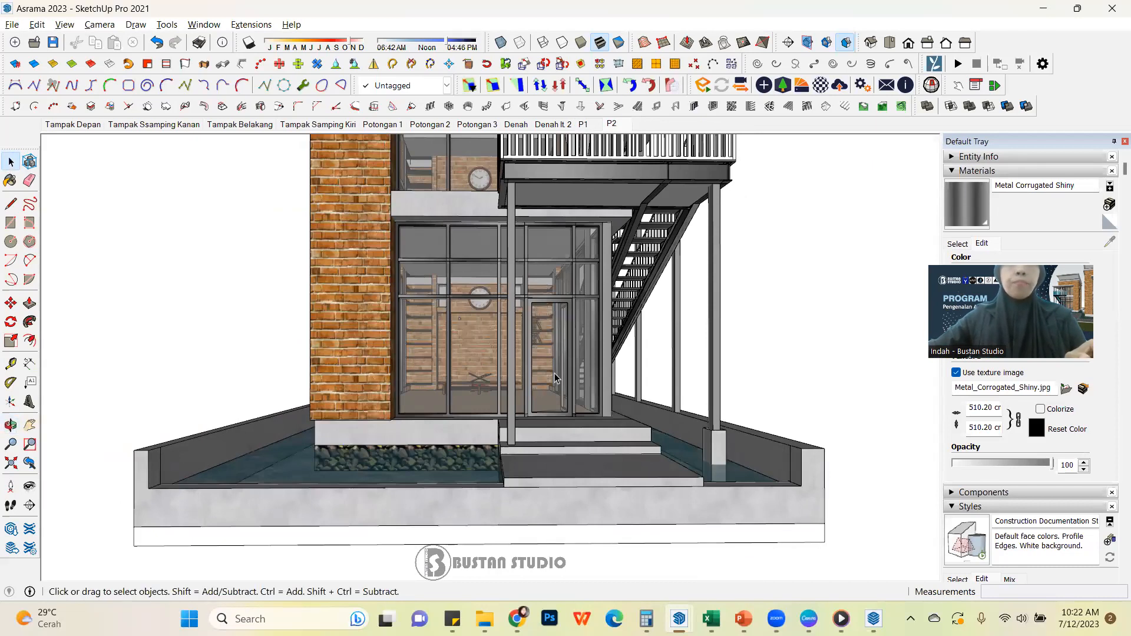
mouse_move(559, 378)
middle_down()
mouse_move(554, 364)
mouse_move(553, 379)
mouse_move(525, 384)
mouse_move(557, 381)
middle_up()
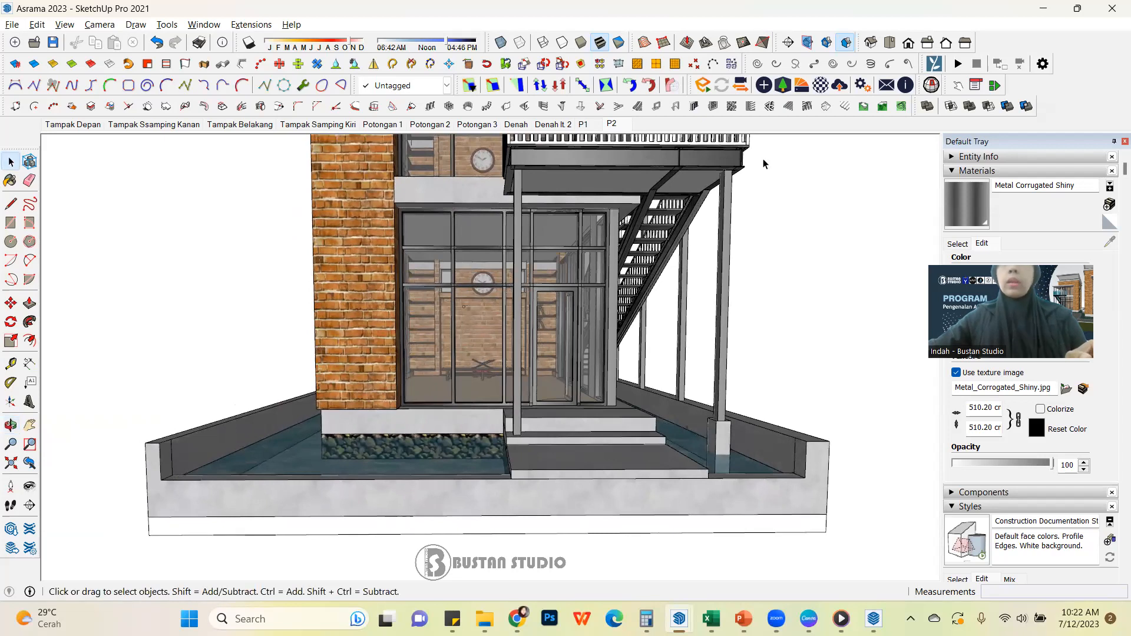
right_click(613, 124)
click(681, 171)
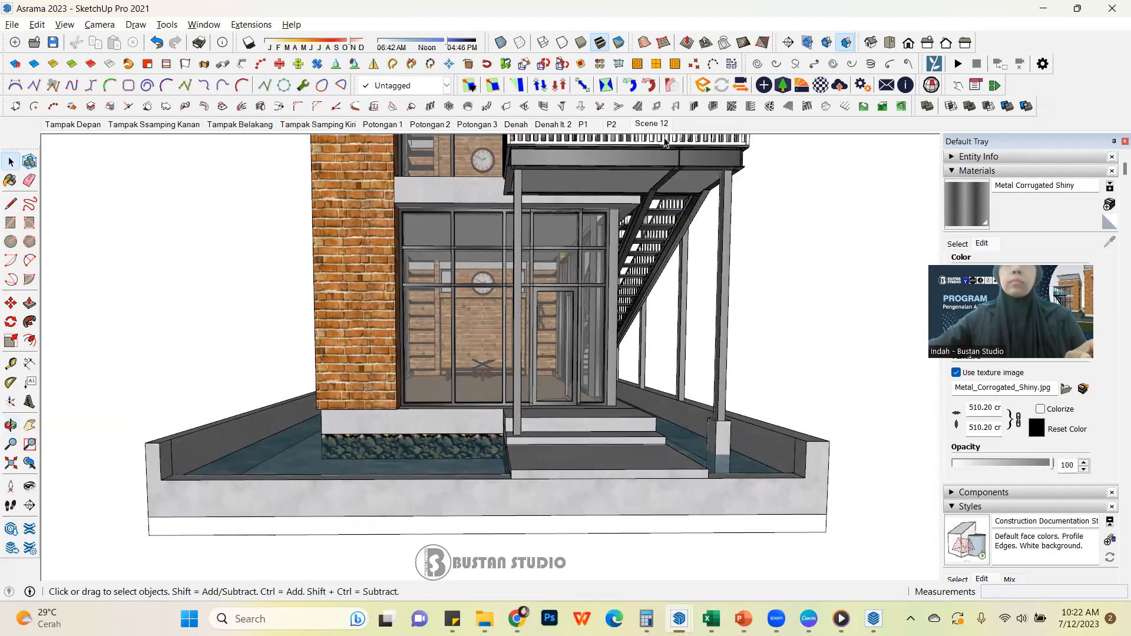
Frame the glass entrance door and steps at an angle, switch to Two-Point Perspective and add a scene of that view
mouse_move(550, 406)
middle_down()
mouse_move(549, 417)
mouse_move(520, 407)
middle_up()
scroll(614, 386, up, 4)
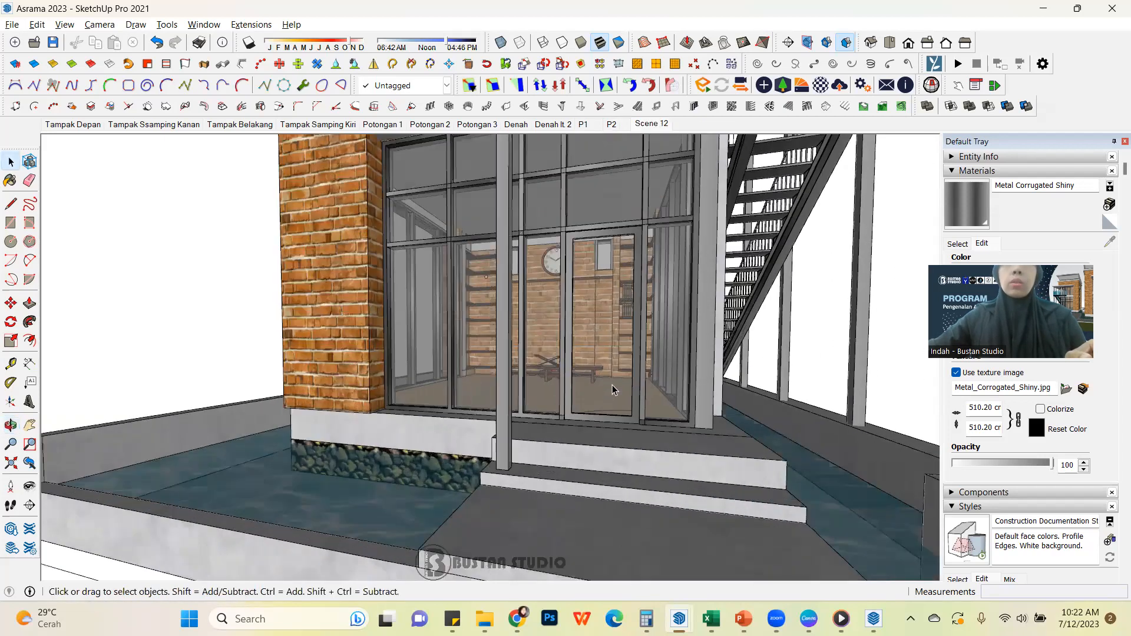
middle_drag(613, 386, 589, 377)
mouse_move(668, 330)
middle_down()
mouse_move(640, 351)
mouse_move(545, 321)
middle_up()
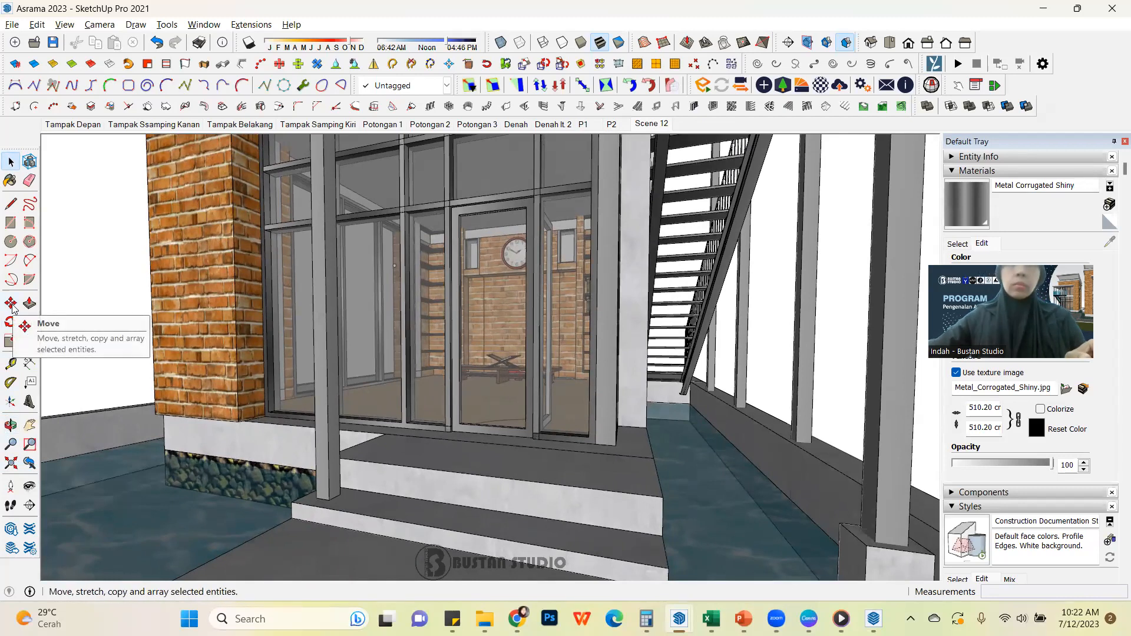
click(11, 448)
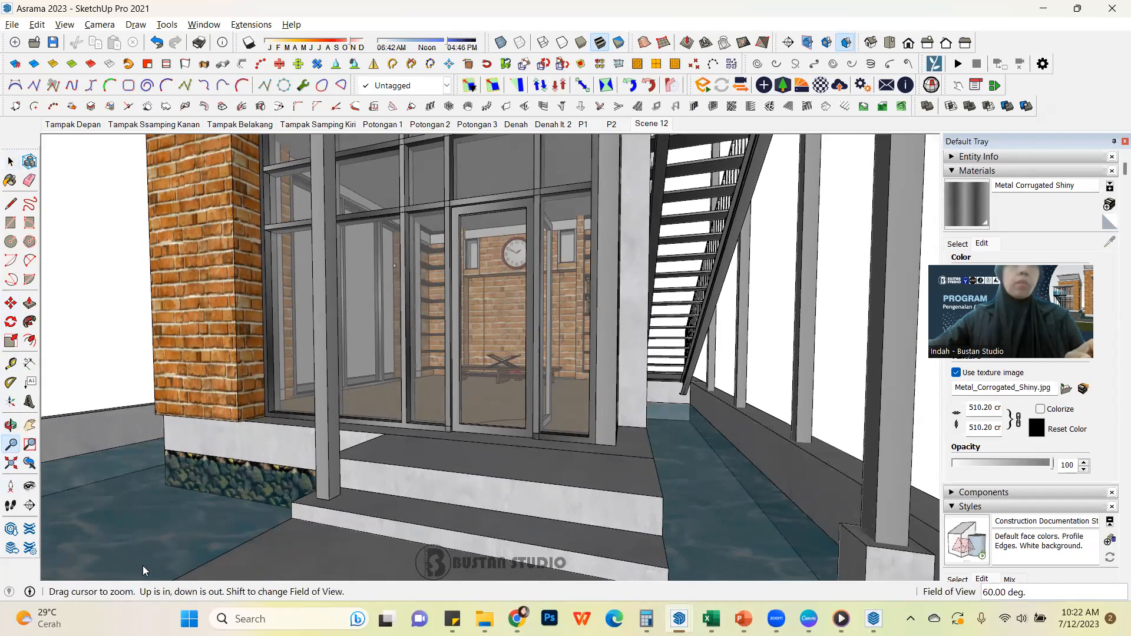
click(10, 160)
mouse_move(608, 351)
middle_down()
mouse_move(623, 353)
mouse_move(591, 353)
mouse_move(623, 358)
mouse_move(602, 354)
middle_up()
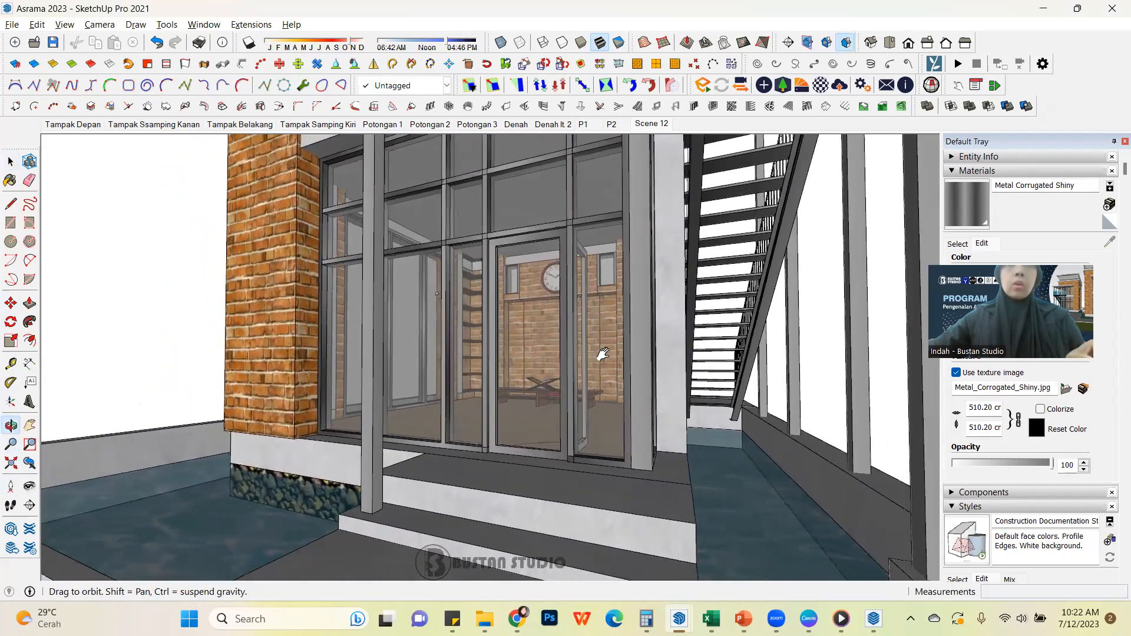
click(205, 25)
mouse_move(69, 25)
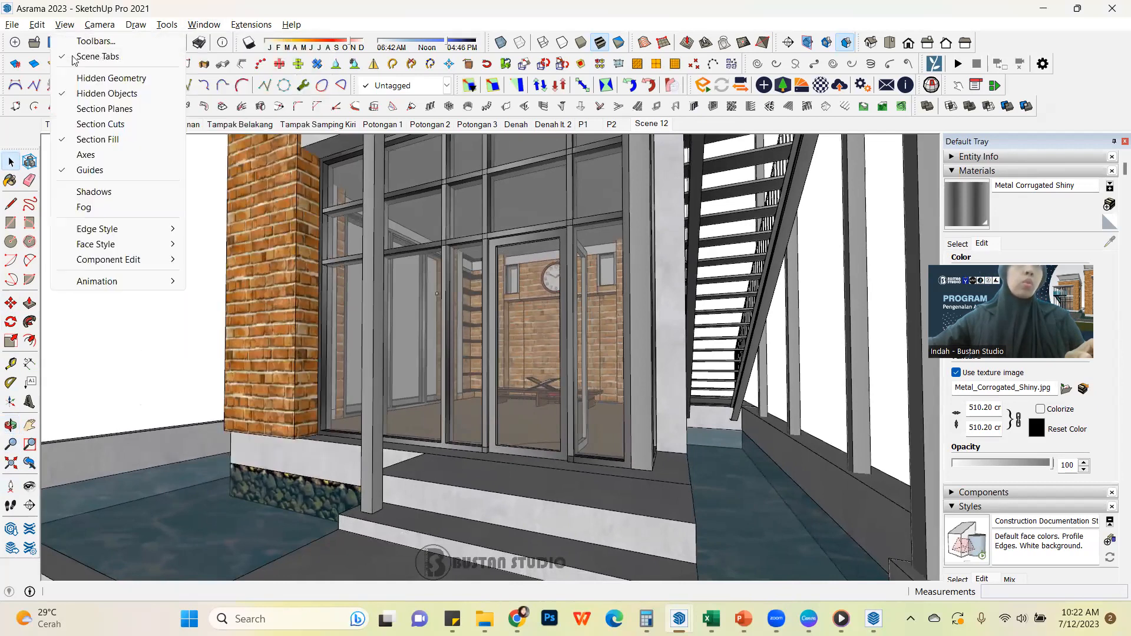
click(130, 119)
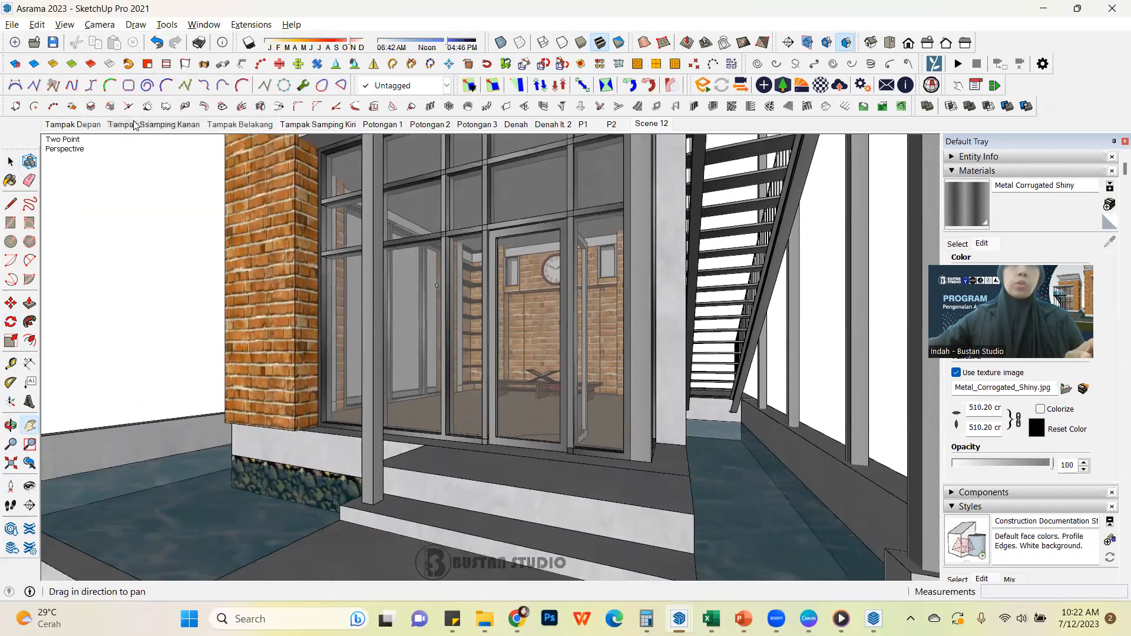
right_click(648, 124)
click(714, 167)
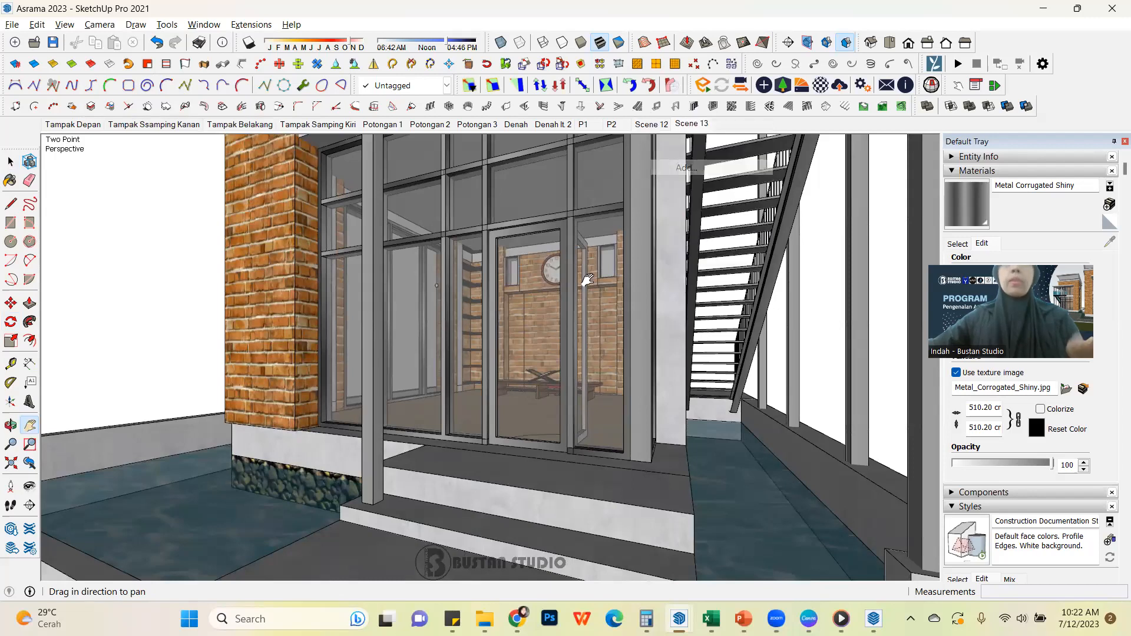
Open the glass entrance's door group for editing and hide its closed door leaf in the Outliner
key(space)
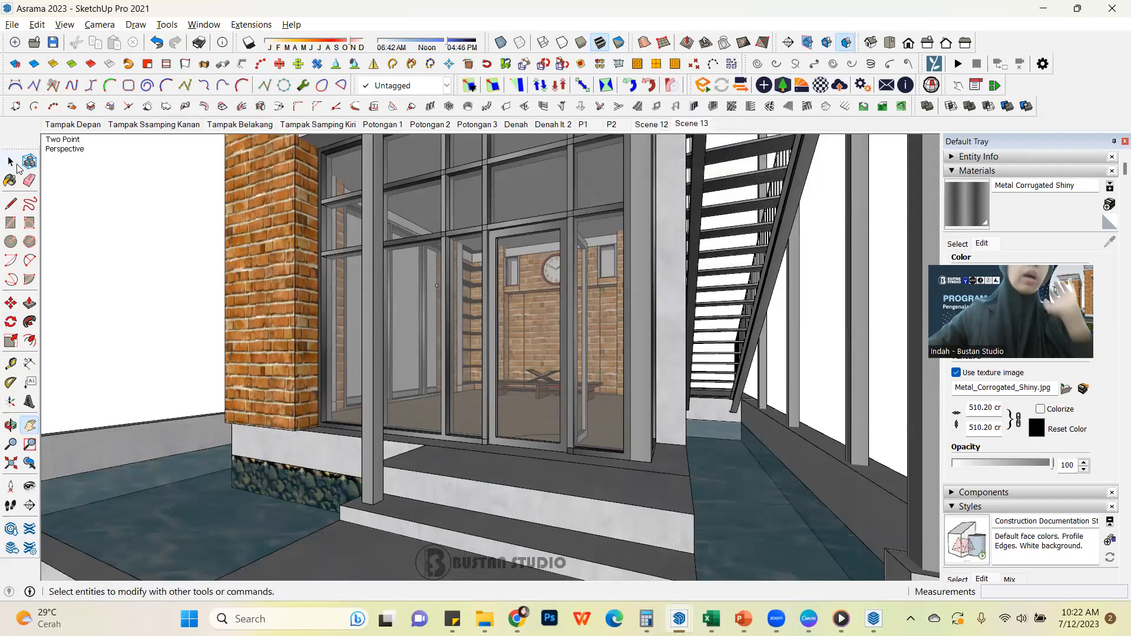
key(ctrl+a)
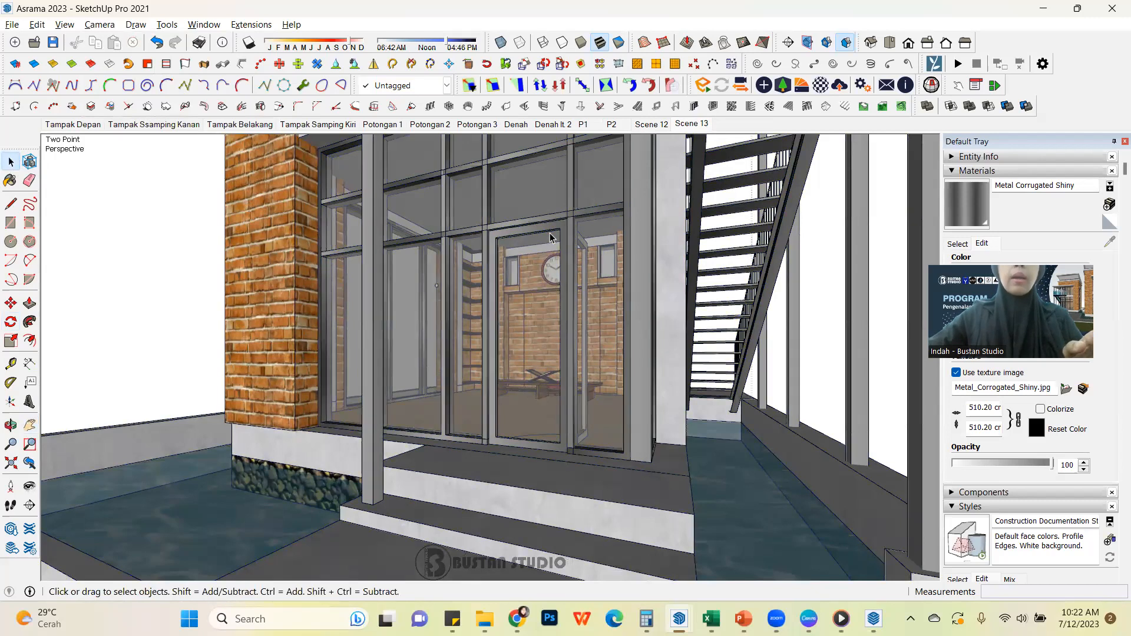
key(ctrl+t)
click(514, 235)
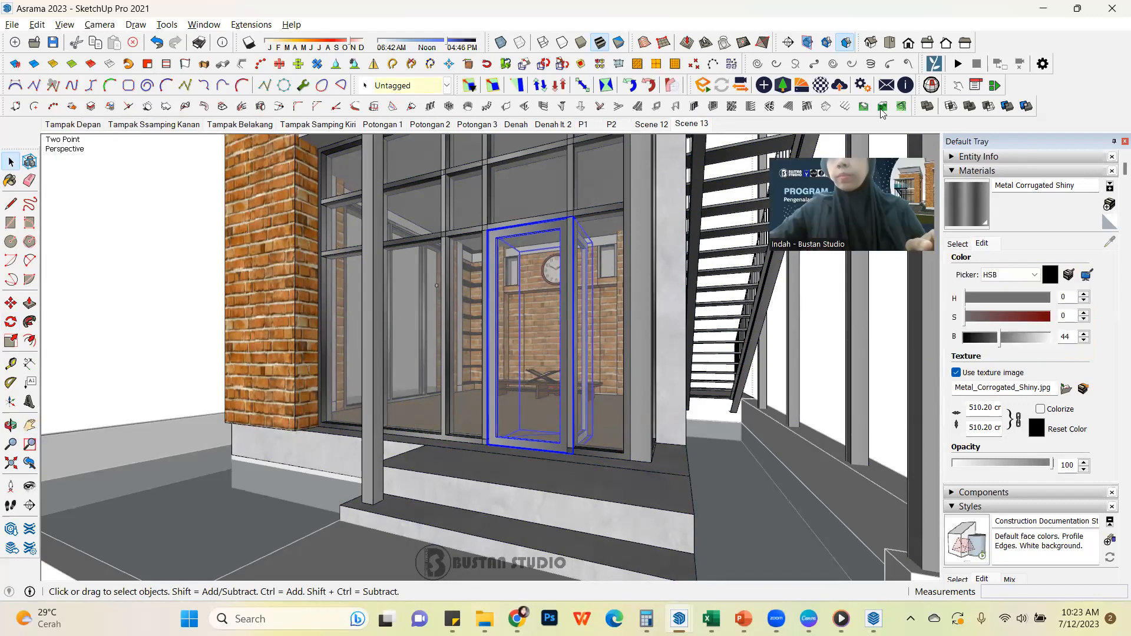
scroll(1042, 471, down, 5)
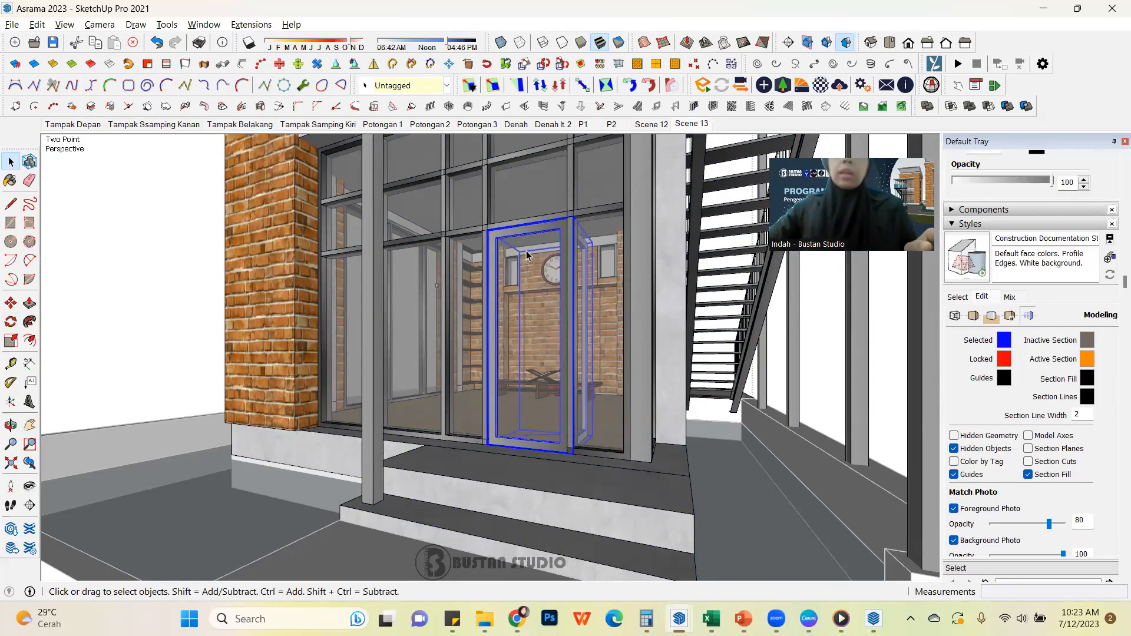
double_click(535, 236)
click(536, 236)
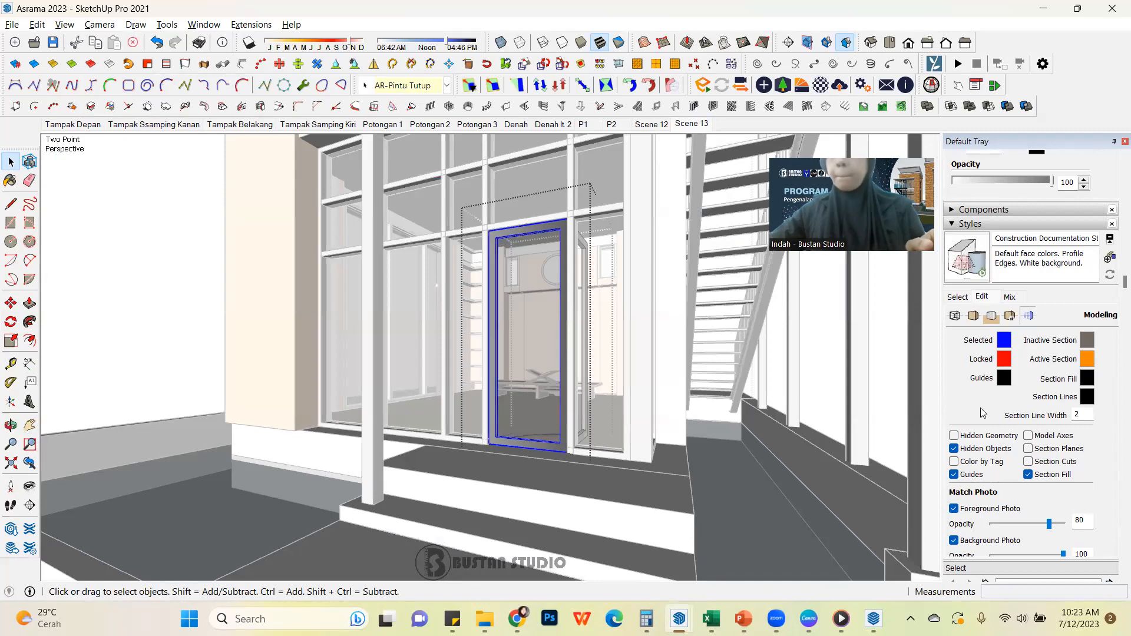
click(953, 225)
scroll(1012, 478, down, 6)
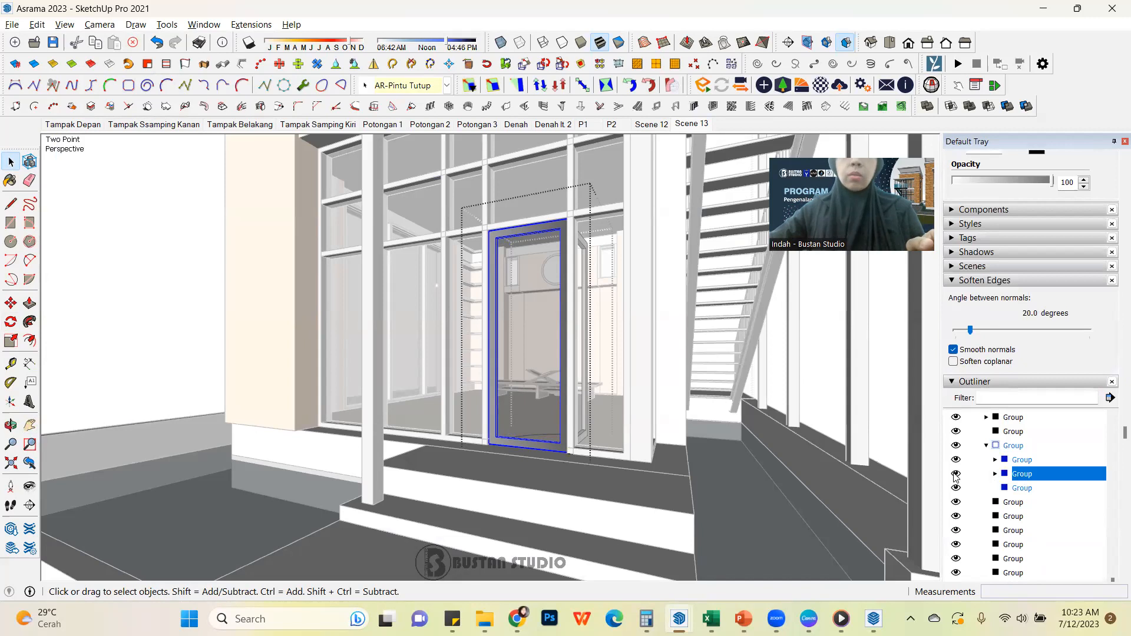
click(956, 474)
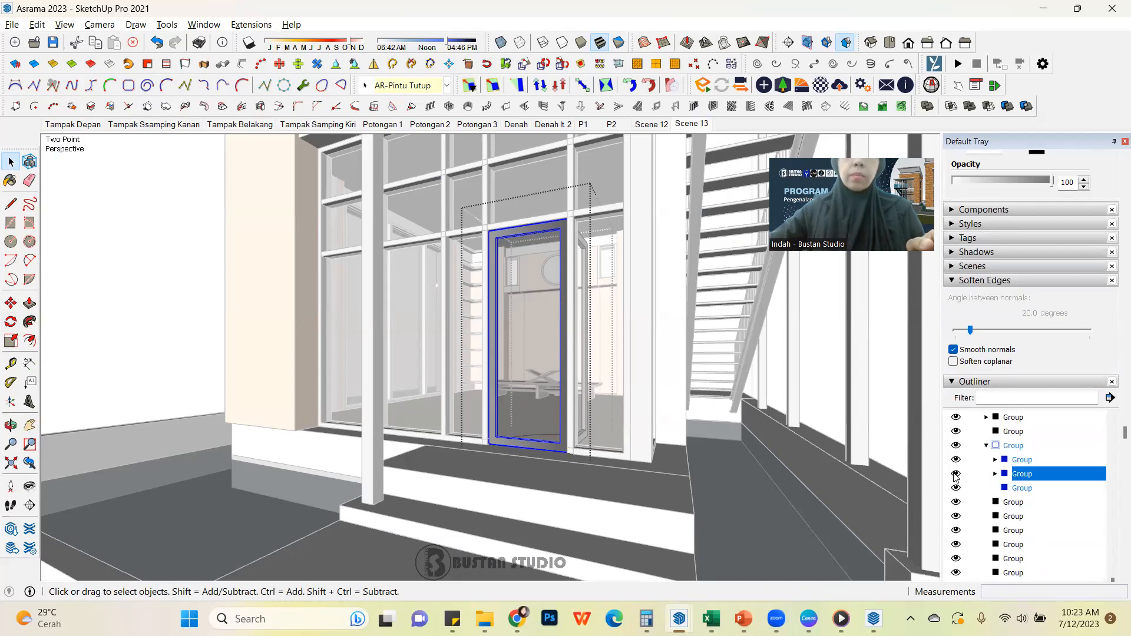
Turn off the Hidden Objects display, close the door group and add a scene of the open entrance, saving the style changes as a new style
click(65, 24)
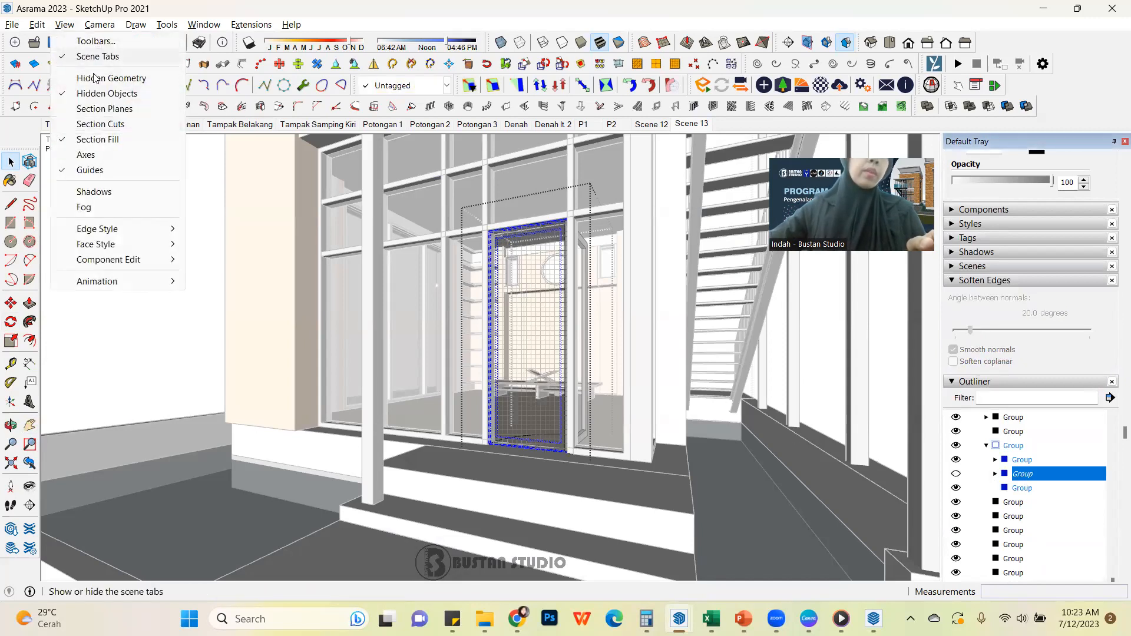
click(105, 89)
click(179, 289)
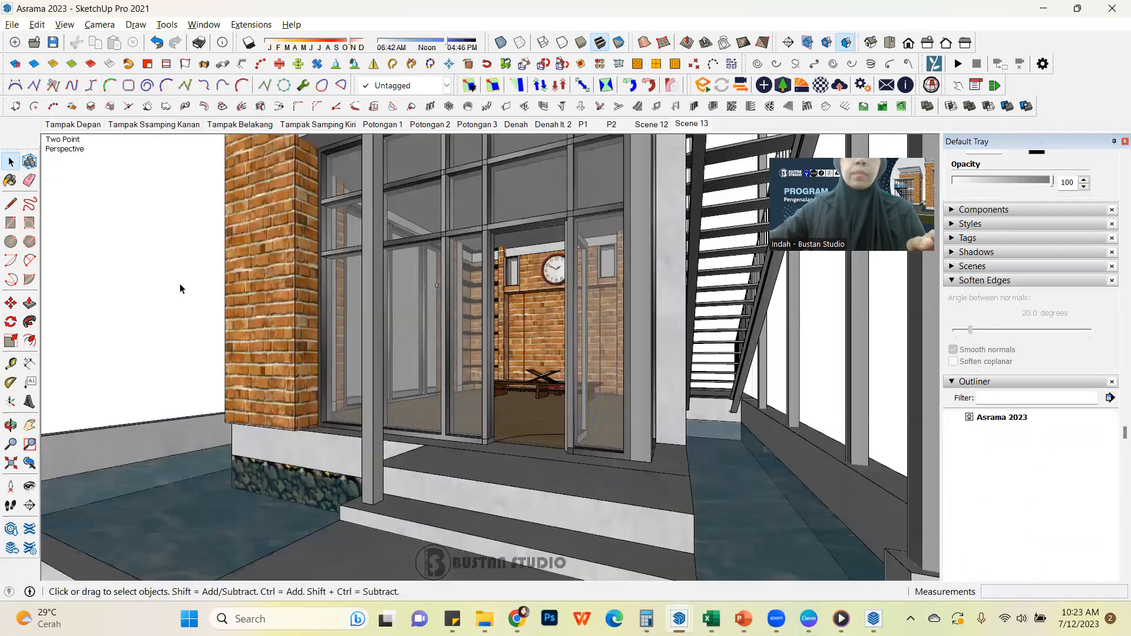
right_click(693, 124)
click(754, 168)
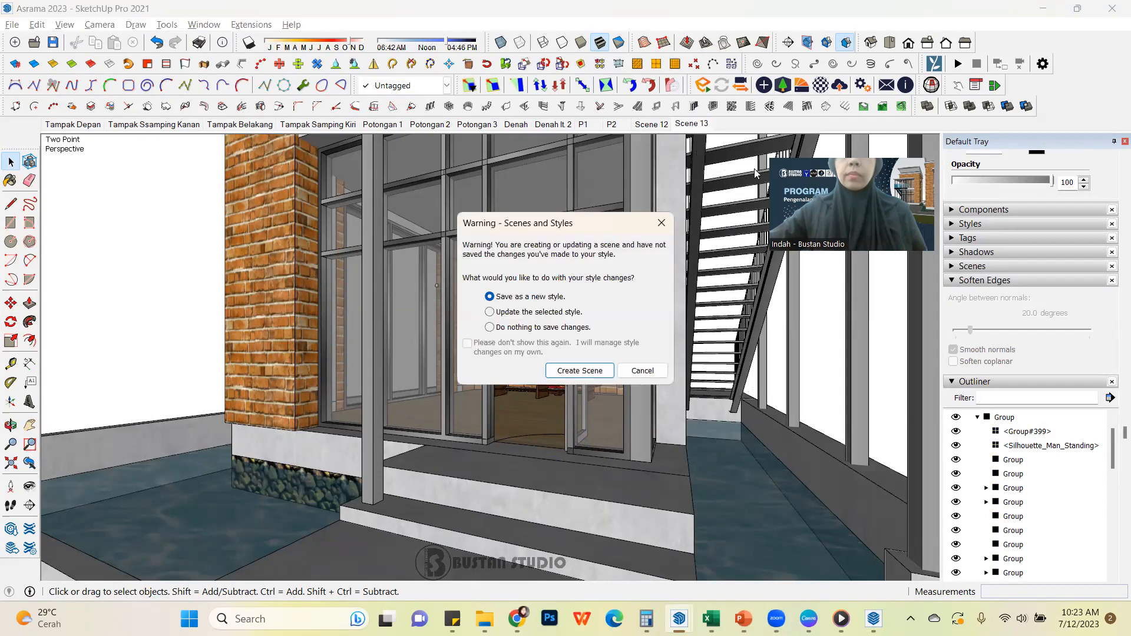
click(566, 374)
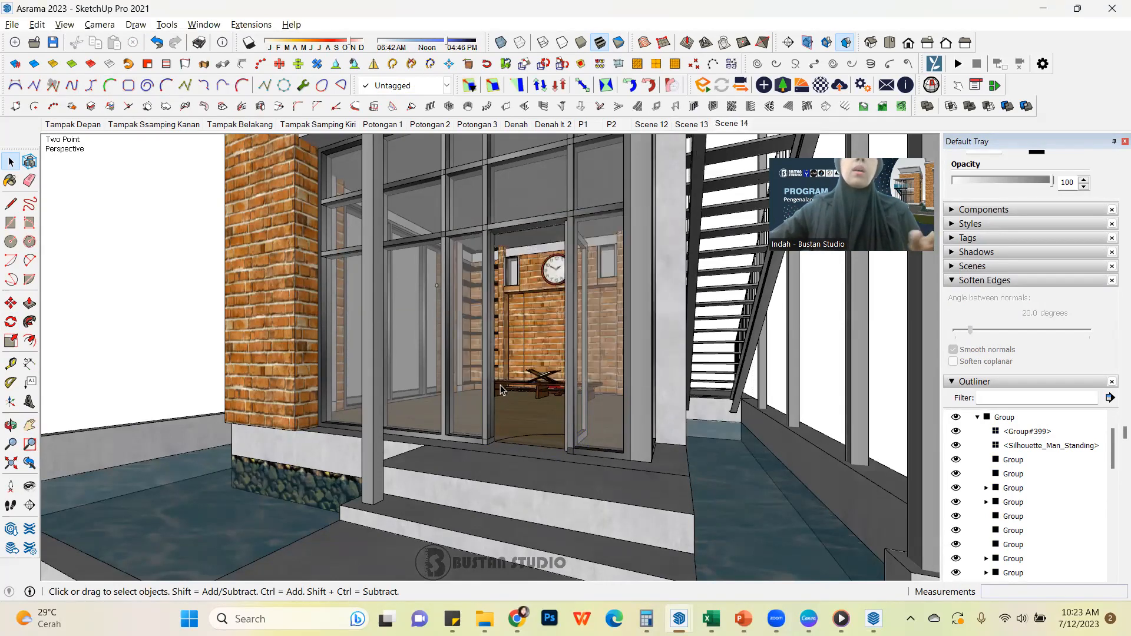
Move inside the ground-floor room, open its group and delete the small wall clock floating in front of the brick wall
scroll(535, 353, up, 2)
scroll(537, 354, up, 3)
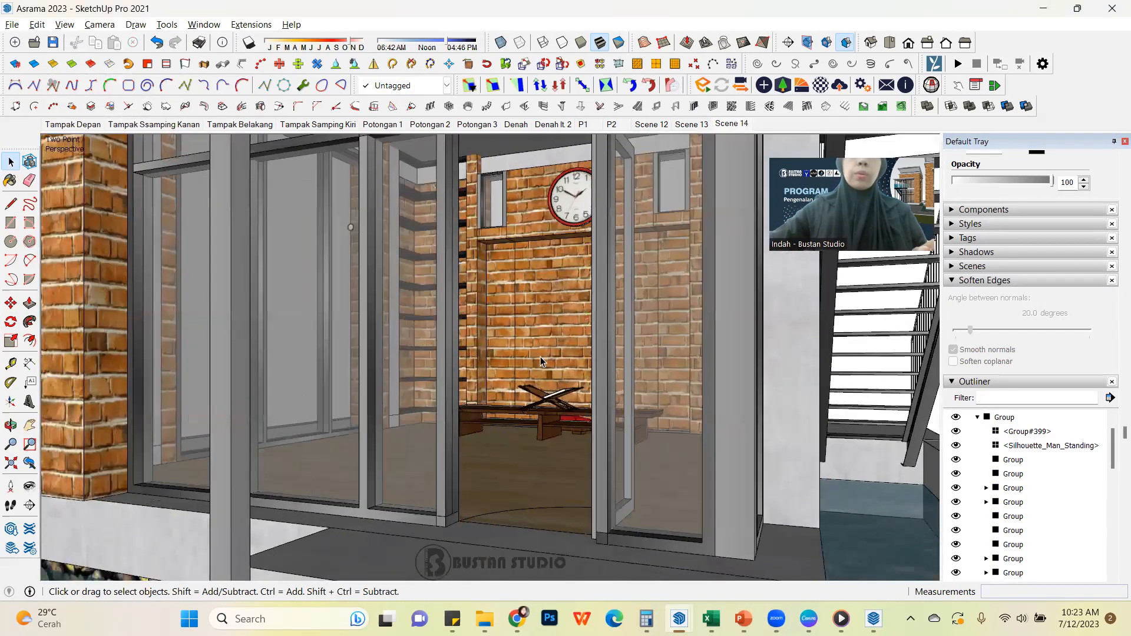
scroll(548, 363, up, 10)
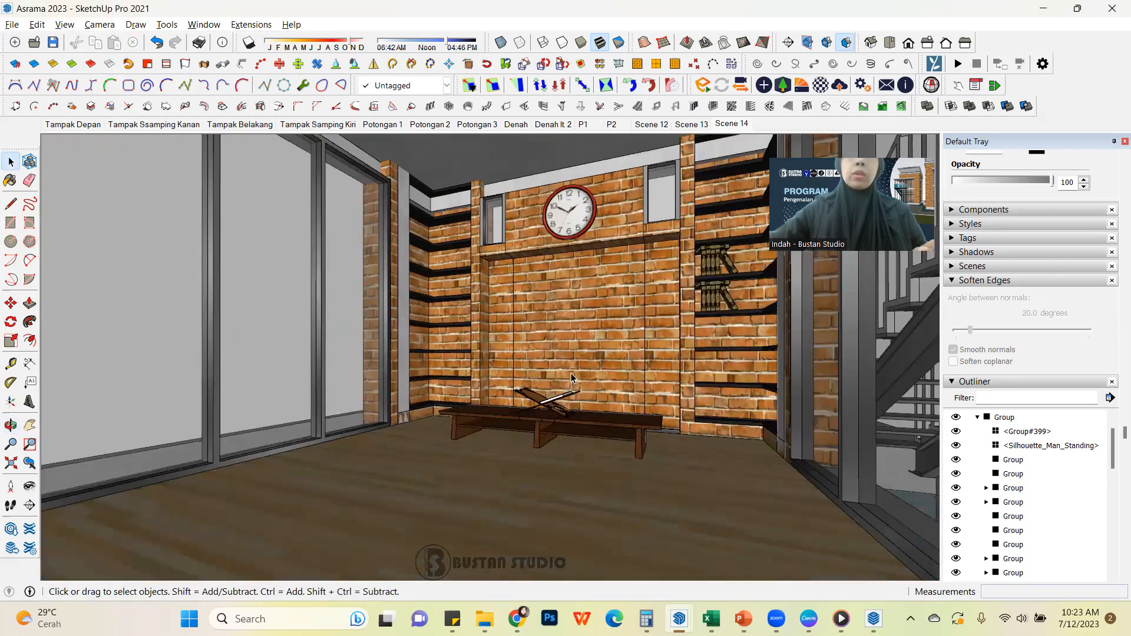
middle_drag(572, 377, 590, 395)
scroll(233, 179, up, 2)
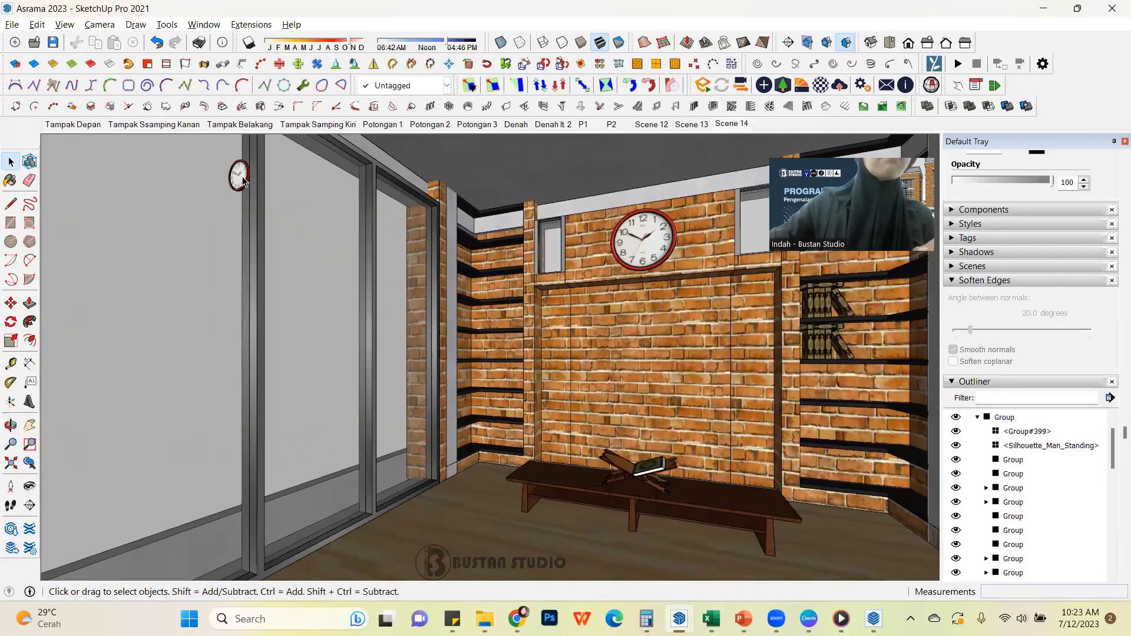
click(237, 174)
middle_drag(237, 174, 305, 202)
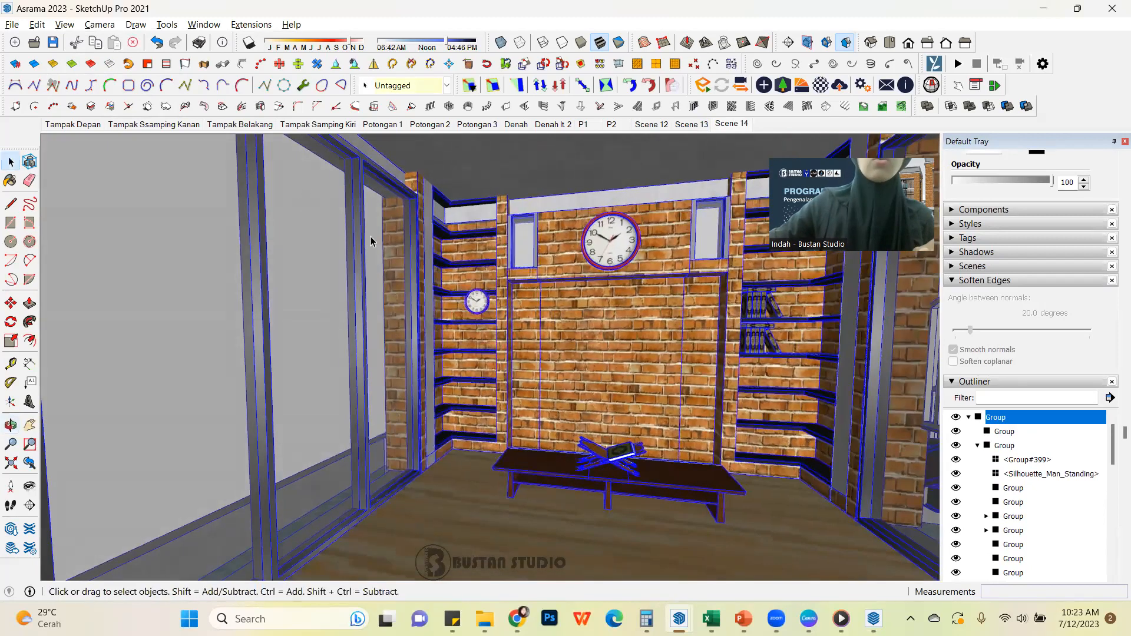
scroll(463, 288, up, 2)
scroll(495, 323, down, 2)
double_click(568, 370)
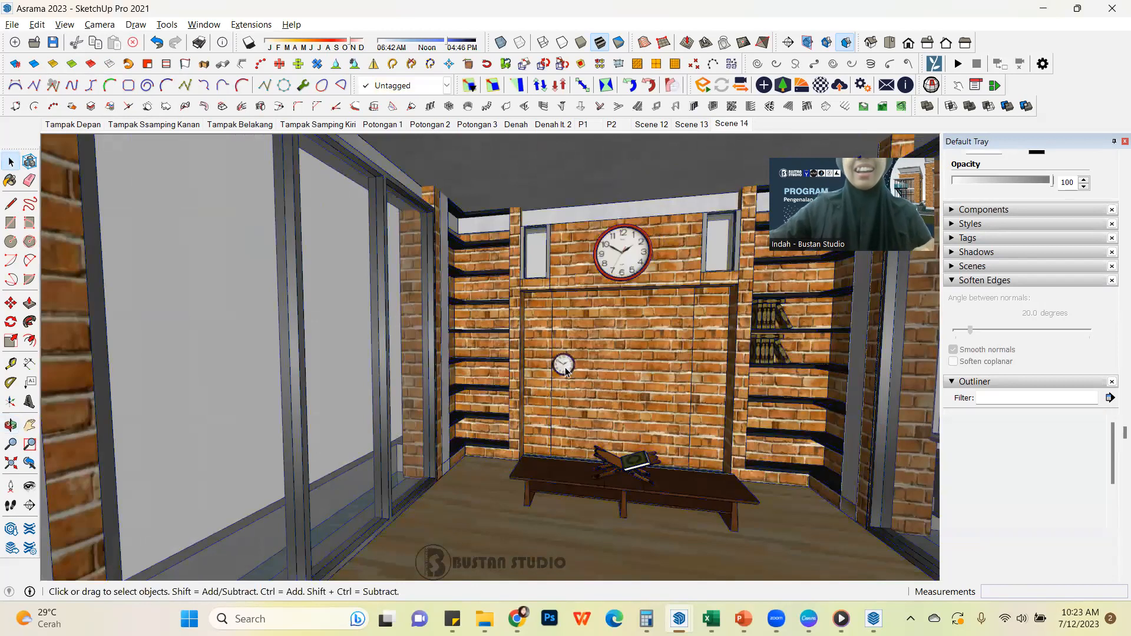
click(565, 372)
double_click(565, 371)
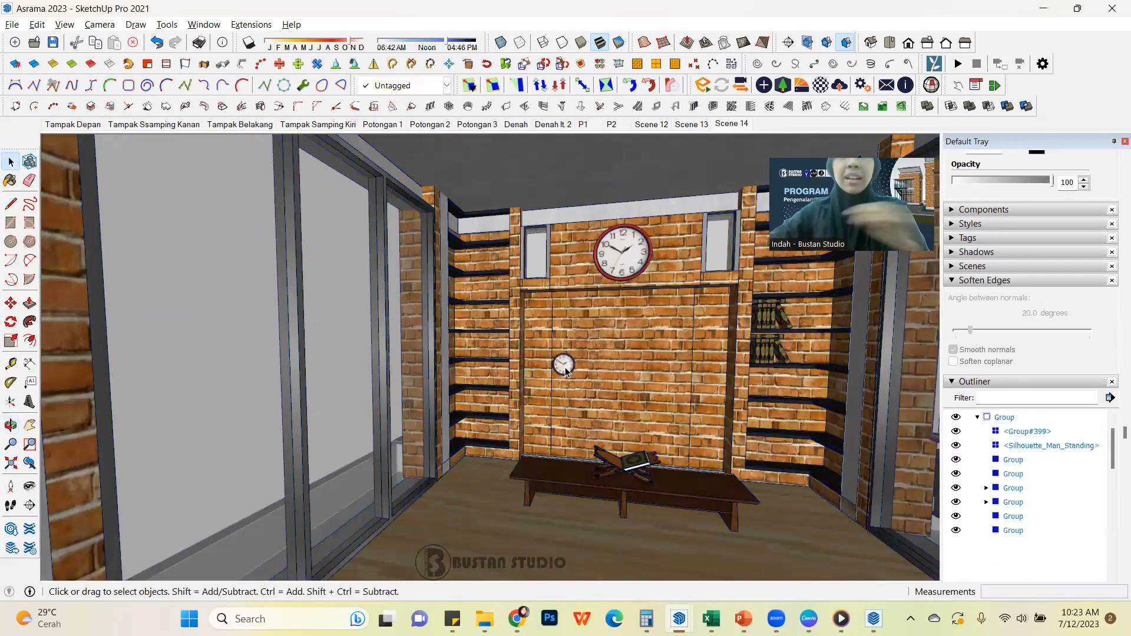
key(Delete)
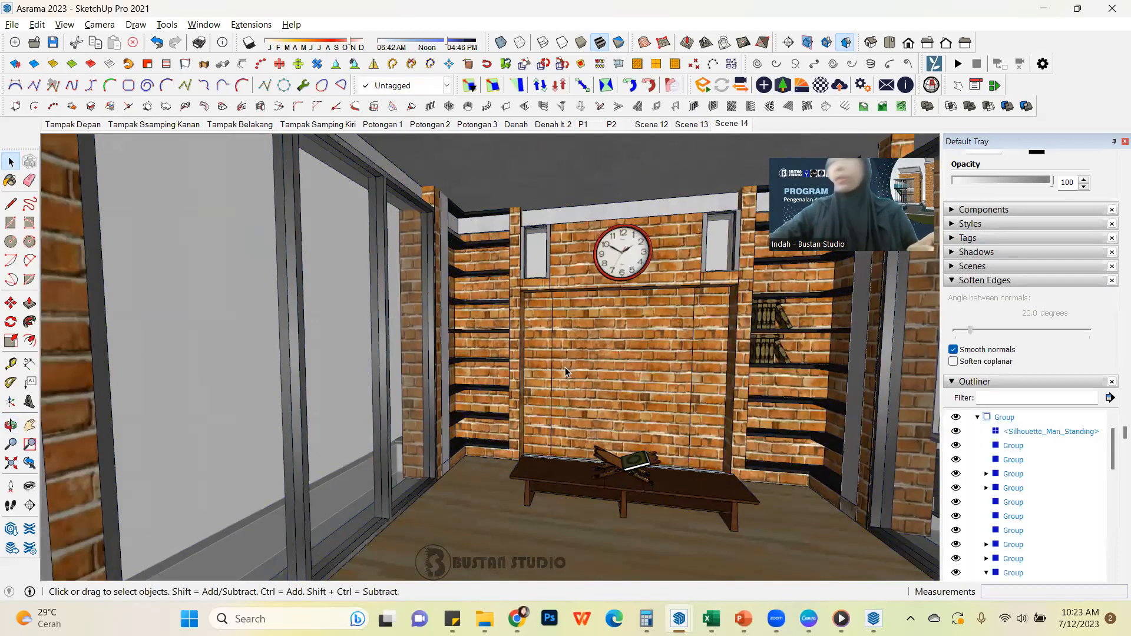
Frame the ground-floor interior towards the brick wall, bench and shelves, switch to Two-Point Perspective and add a scene of that view
scroll(565, 372, down, 4)
shift+middle_drag(564, 369, 529, 347)
middle_drag(671, 392, 588, 384)
scroll(589, 383, up, 1)
scroll(589, 383, down, 1)
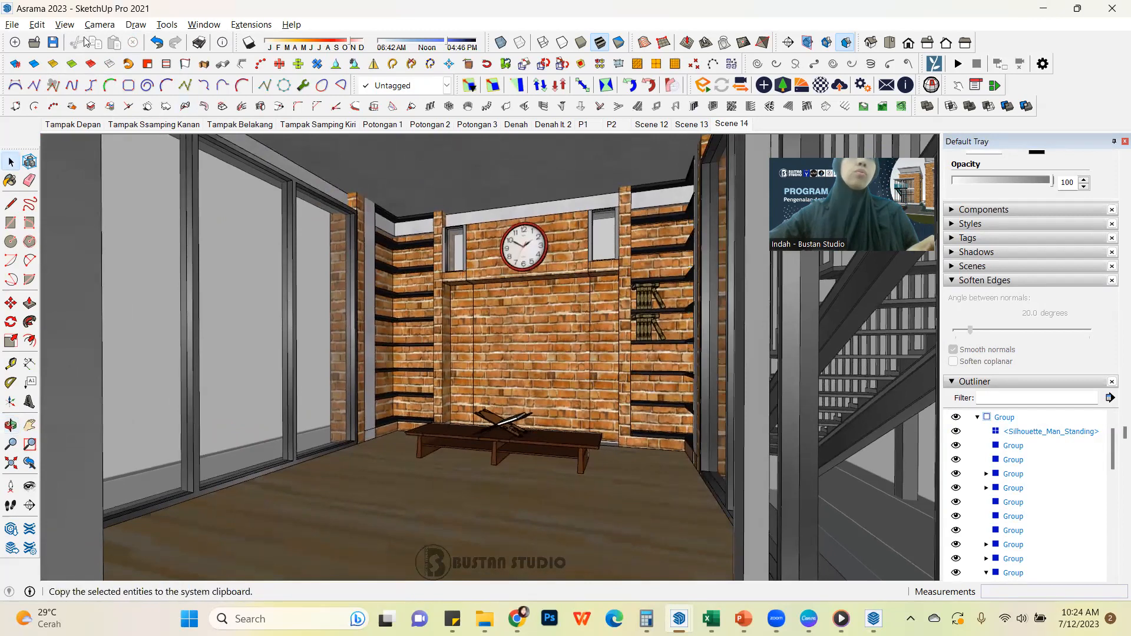
click(65, 24)
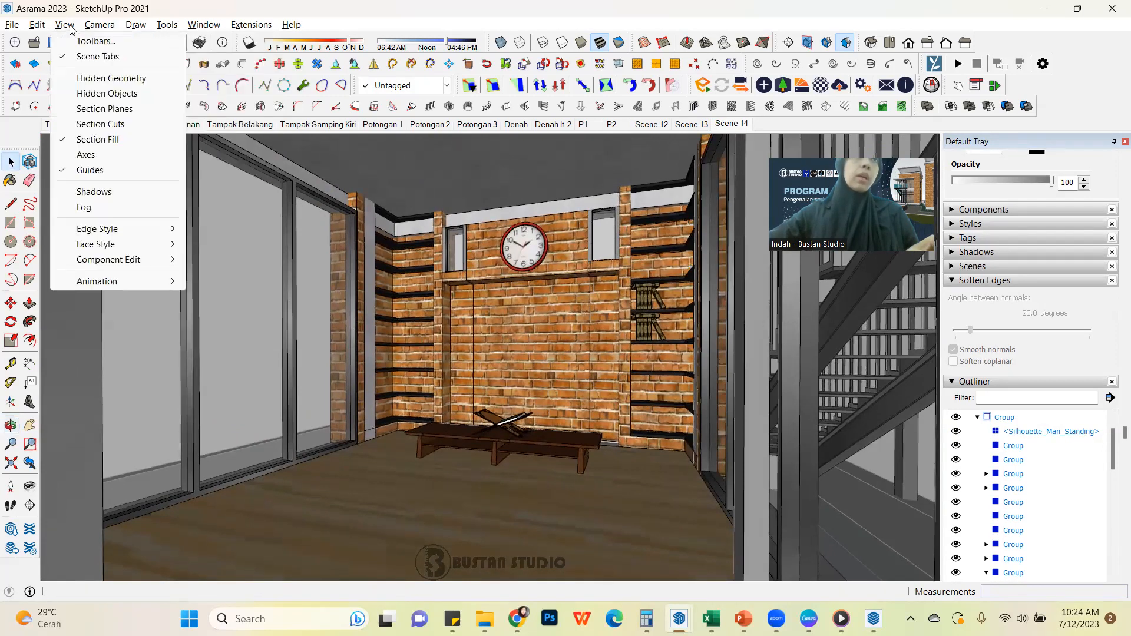
mouse_move(121, 26)
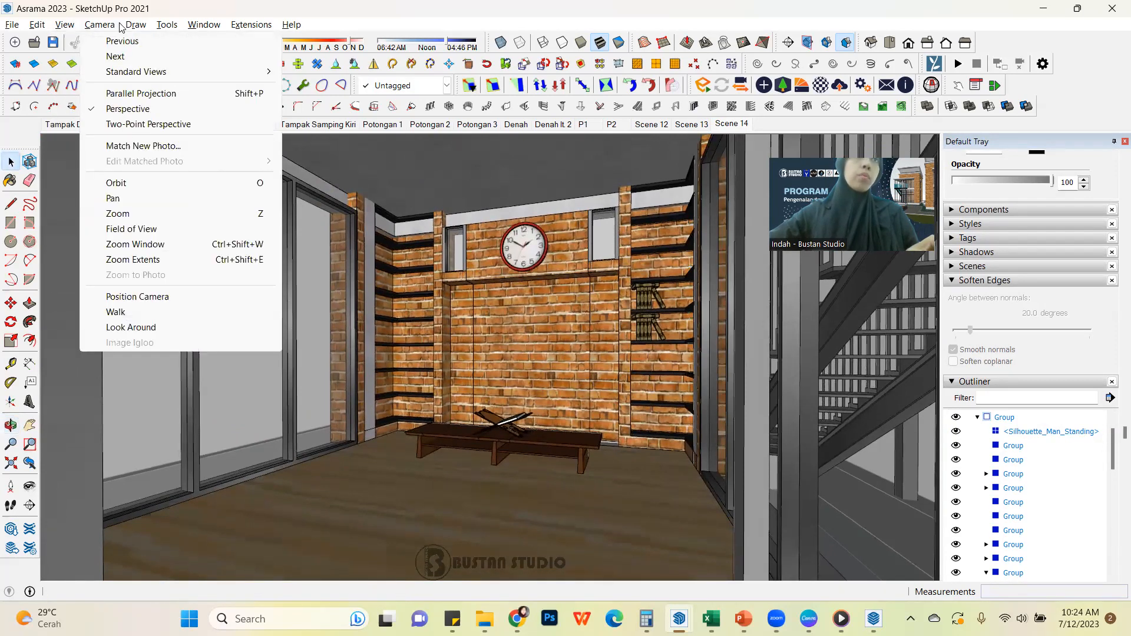
click(142, 123)
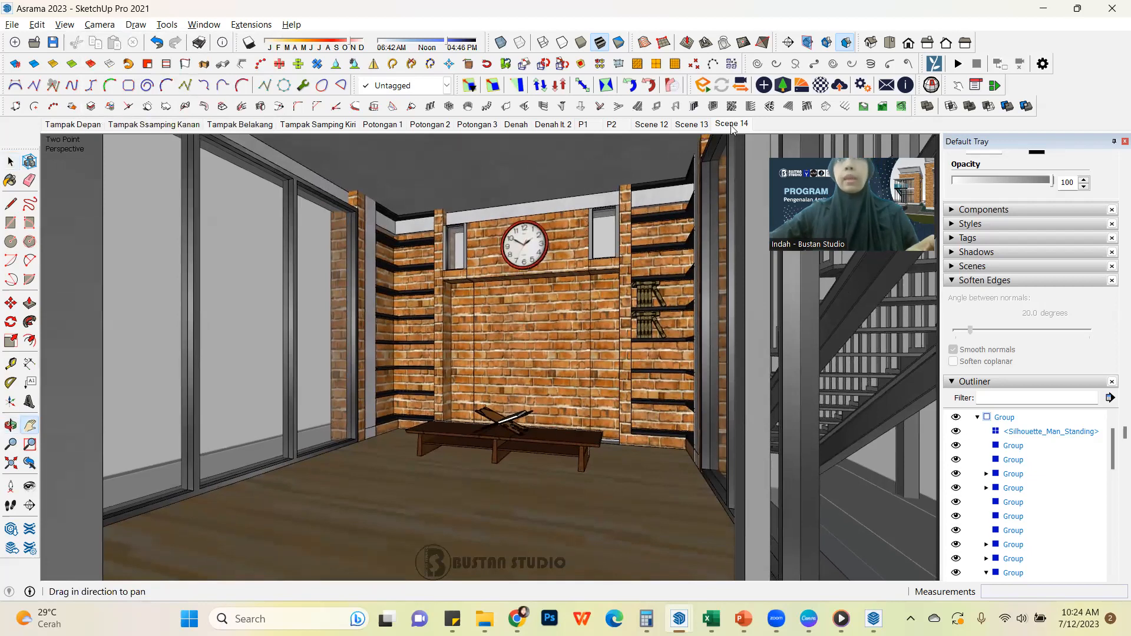
right_click(732, 126)
click(761, 172)
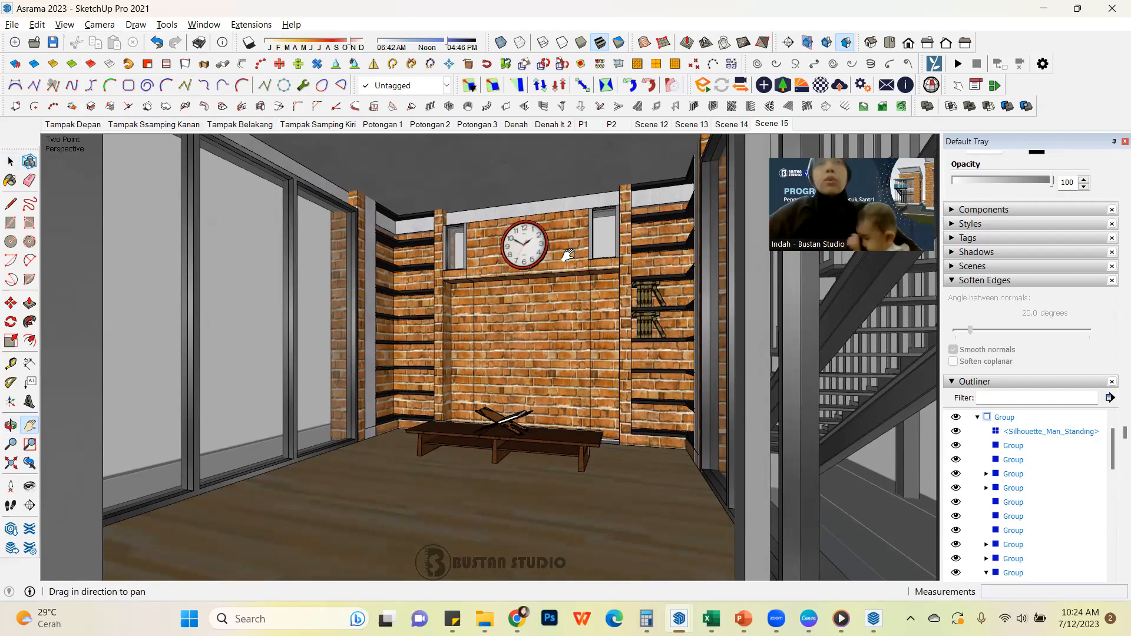
Show scene P1, leave group editing, and play the scene animation from there before stopping it
click(590, 129)
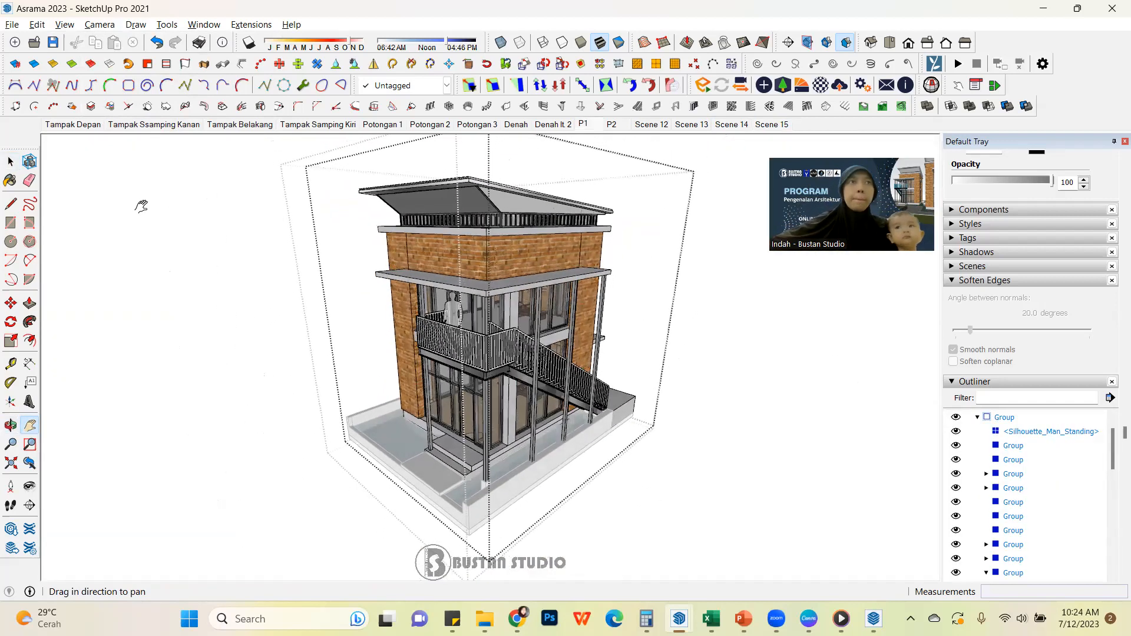
click(11, 162)
click(126, 247)
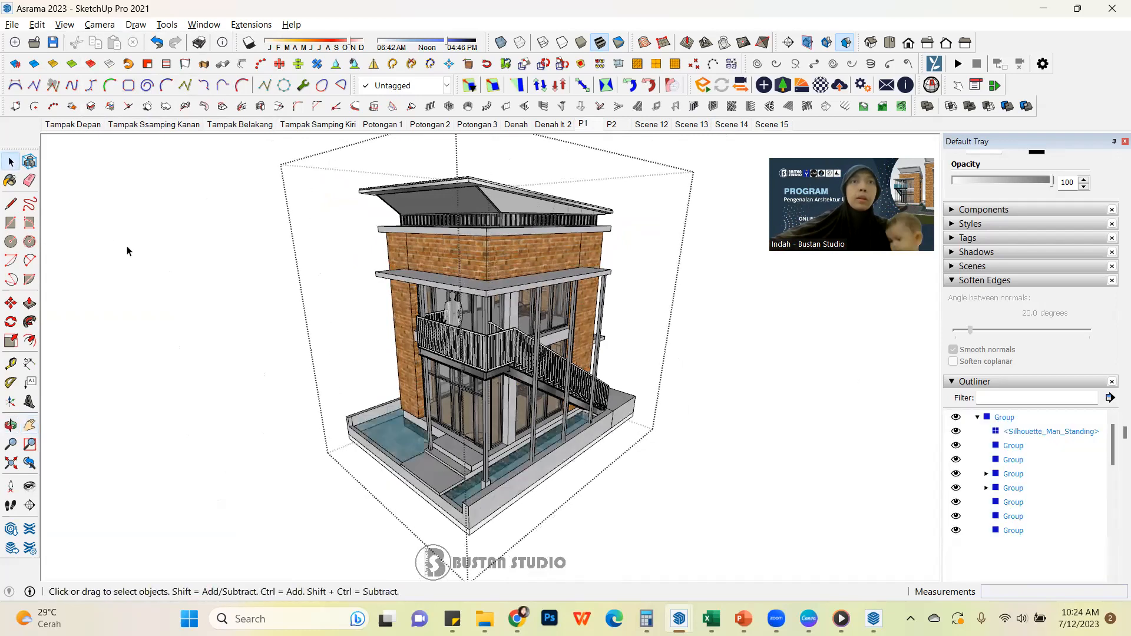
right_click(586, 125)
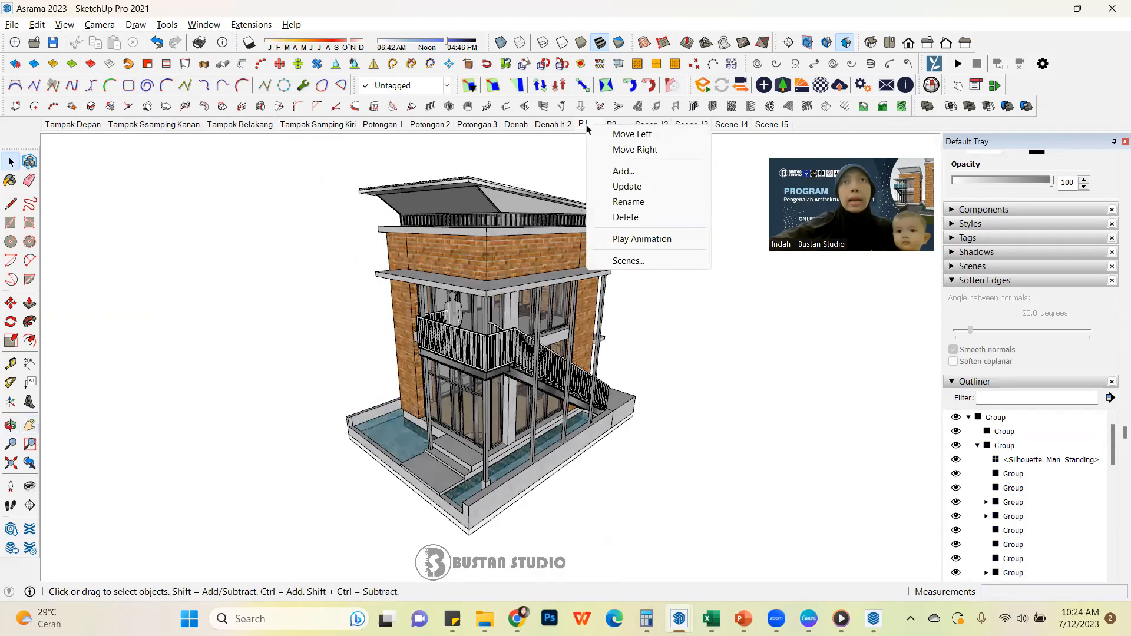
click(649, 241)
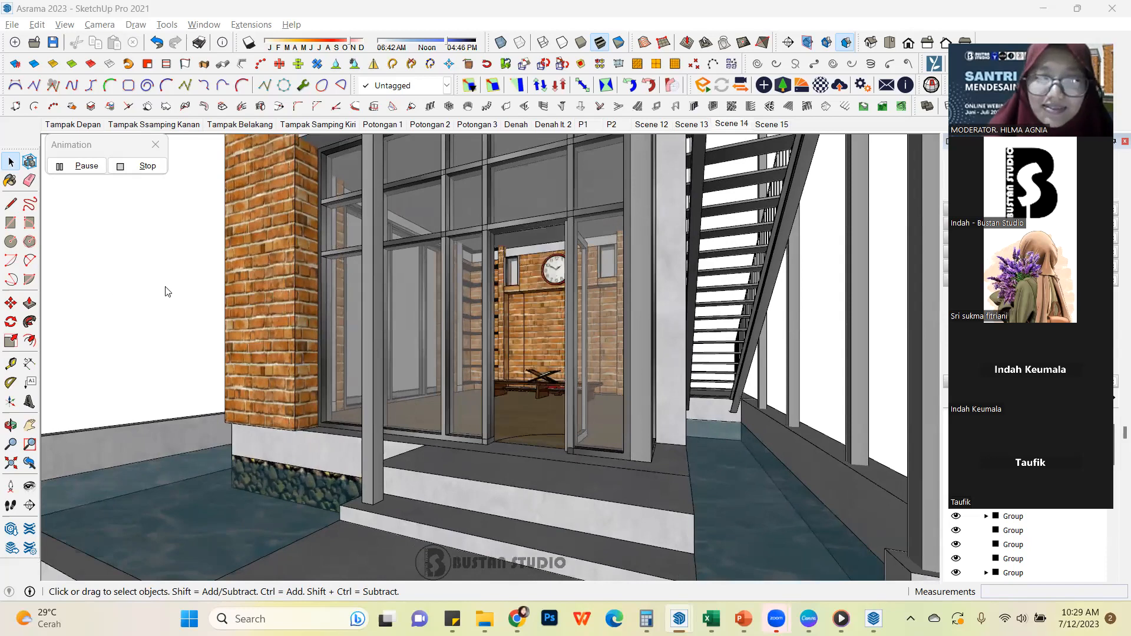
click(145, 170)
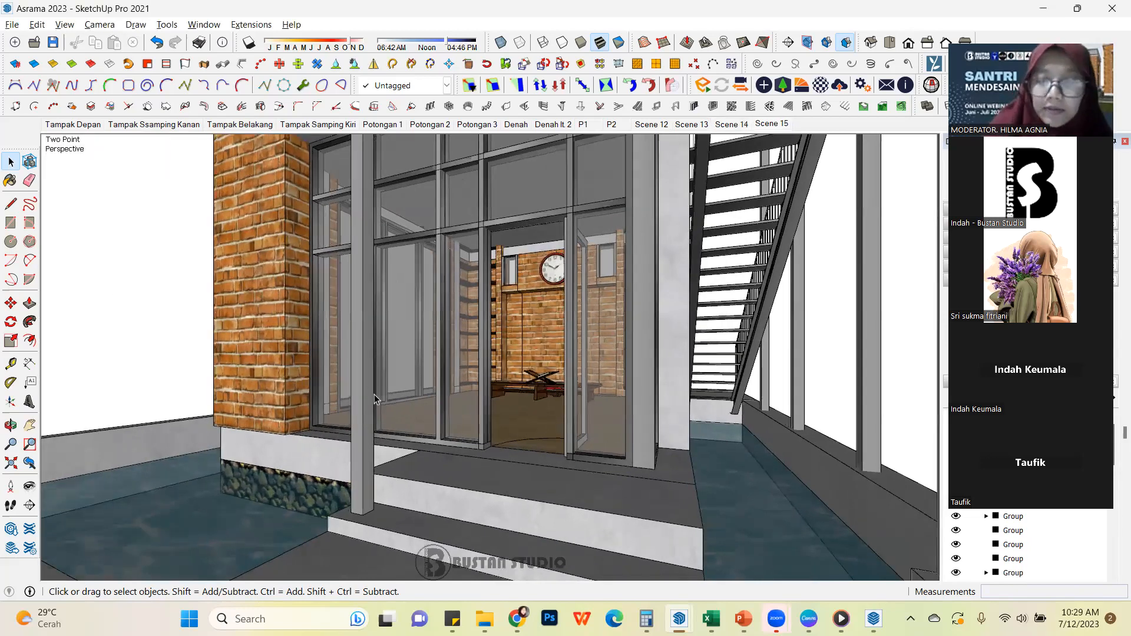
scroll(457, 443, down, 3)
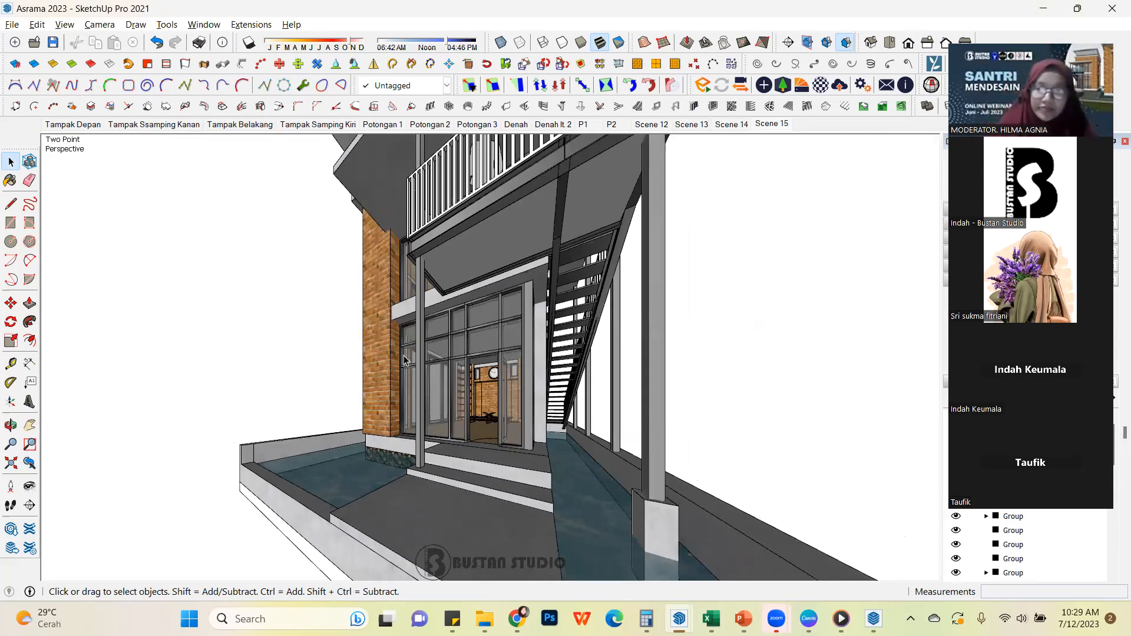
scroll(402, 336, down, 4)
middle_drag(494, 359, 615, 386)
scroll(546, 459, down, 5)
scroll(504, 378, up, 3)
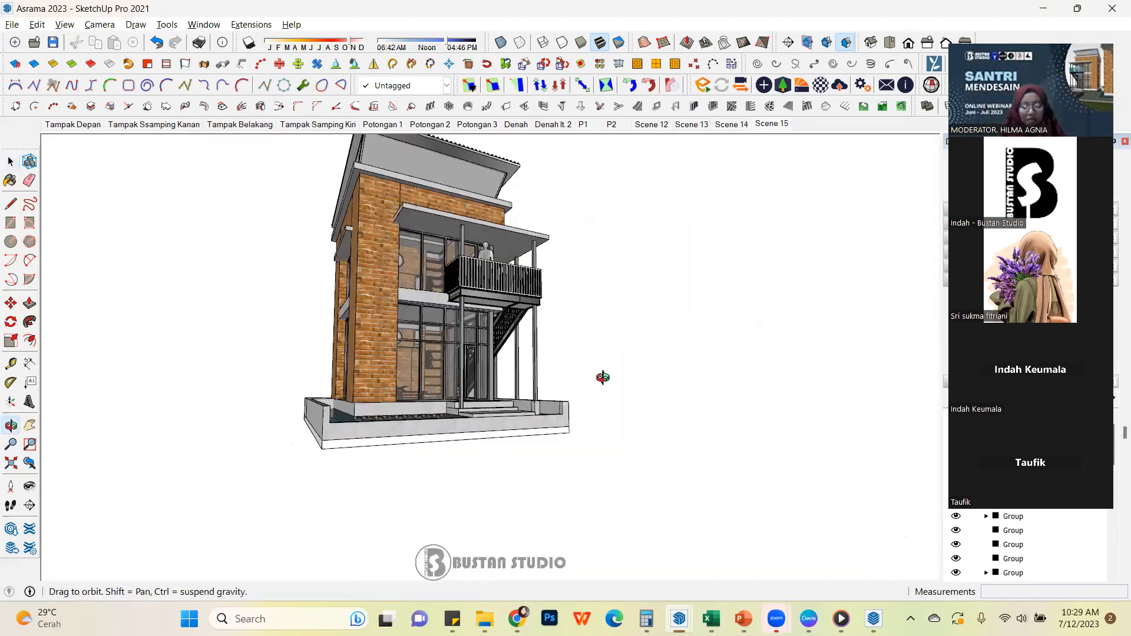
scroll(107, 153, up, 1)
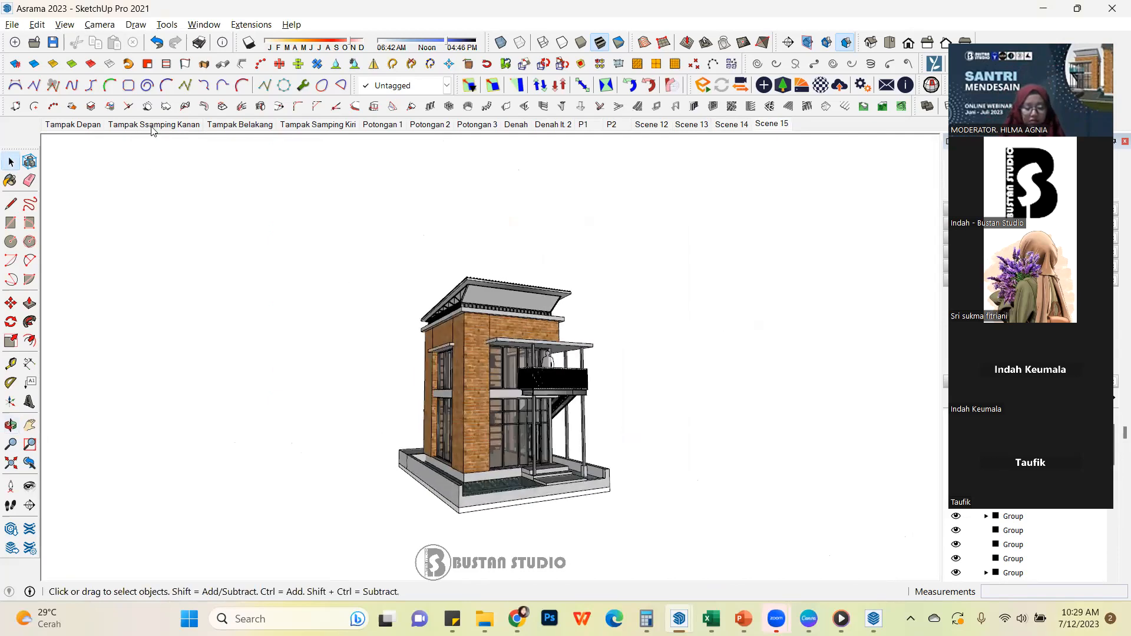
Show the Potongan 3 scene and start a 2D graphic export of it into the SANTRI MENDESAIN folder
click(477, 125)
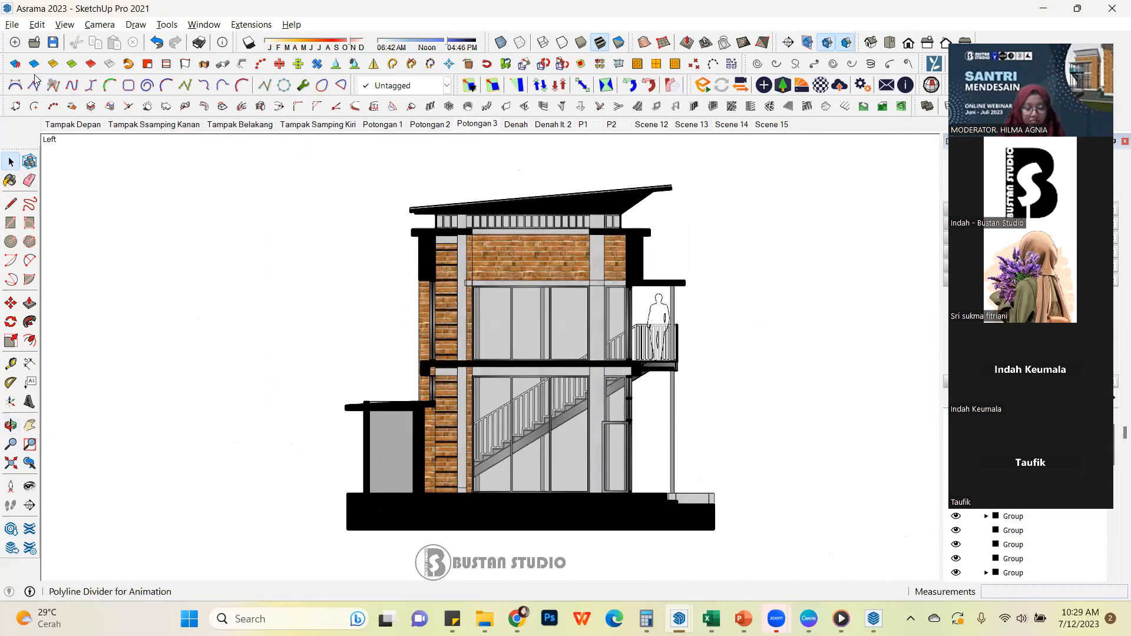
click(12, 25)
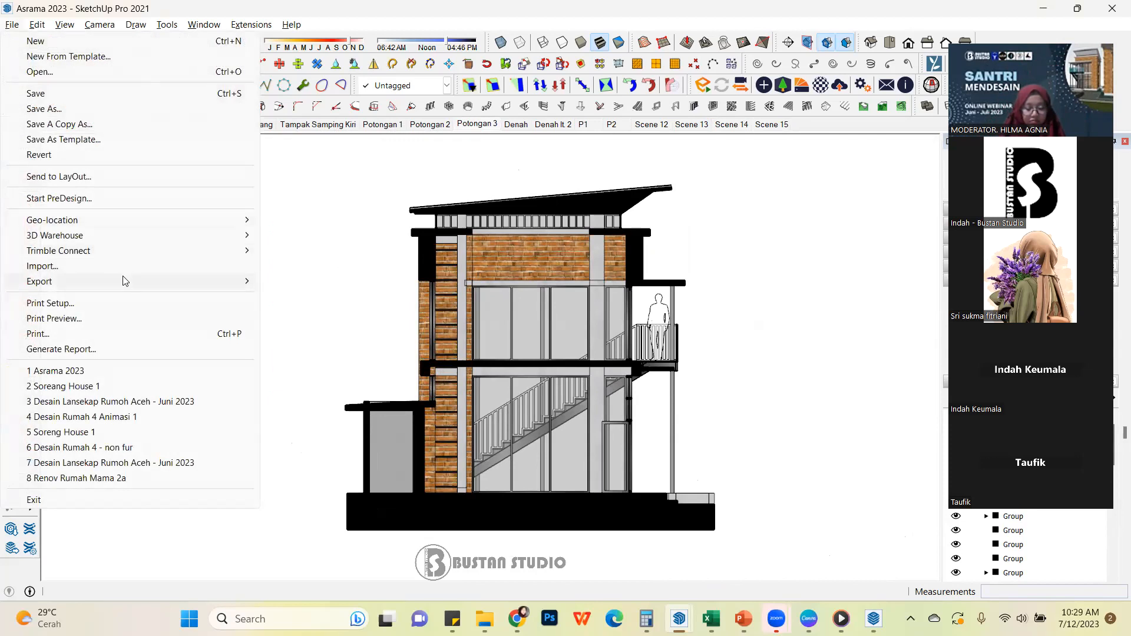
mouse_move(157, 286)
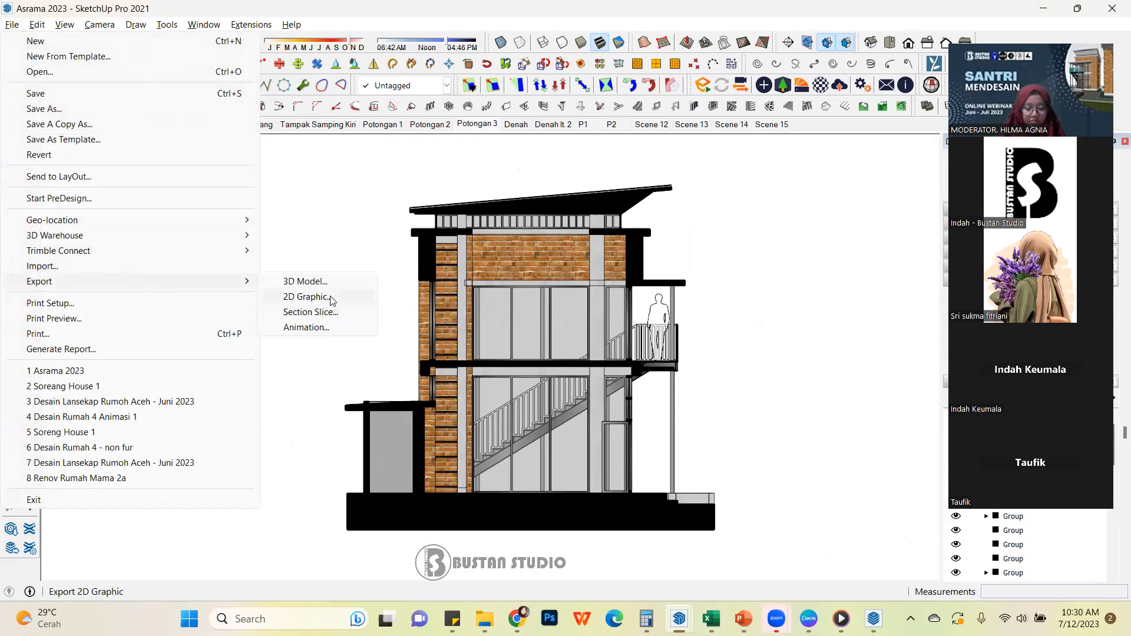
click(331, 298)
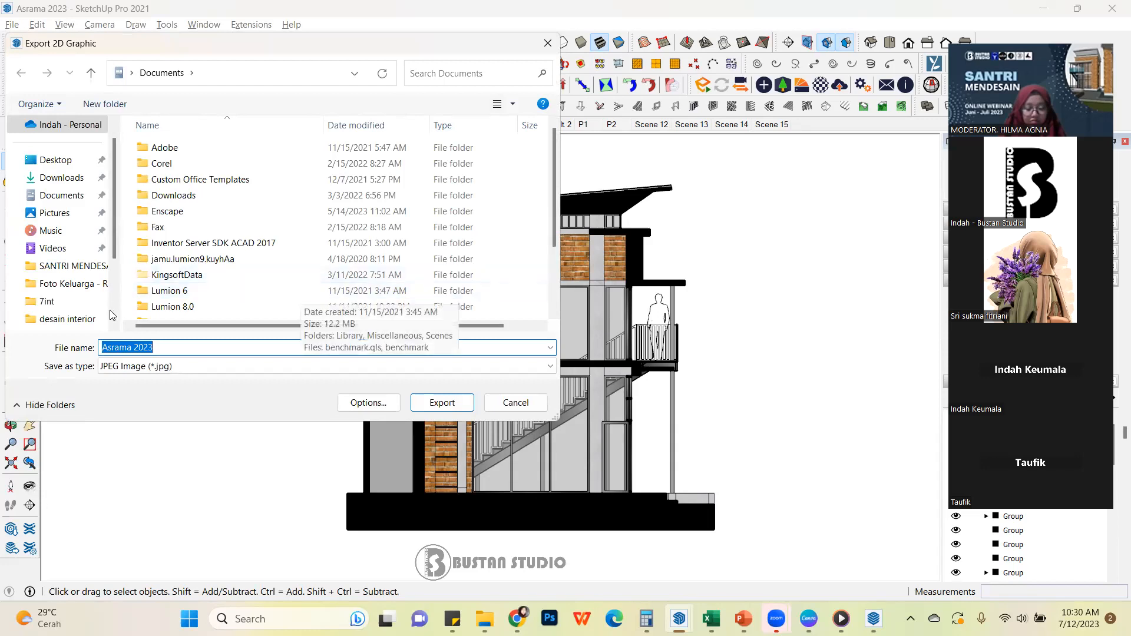
click(72, 269)
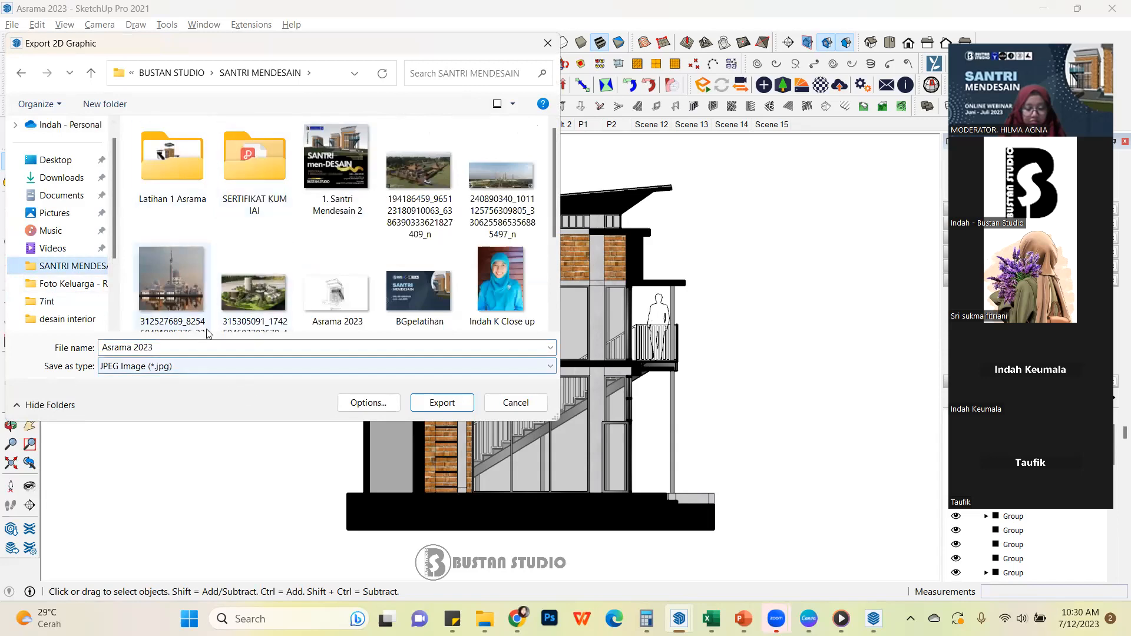
scroll(407, 223, down, 2)
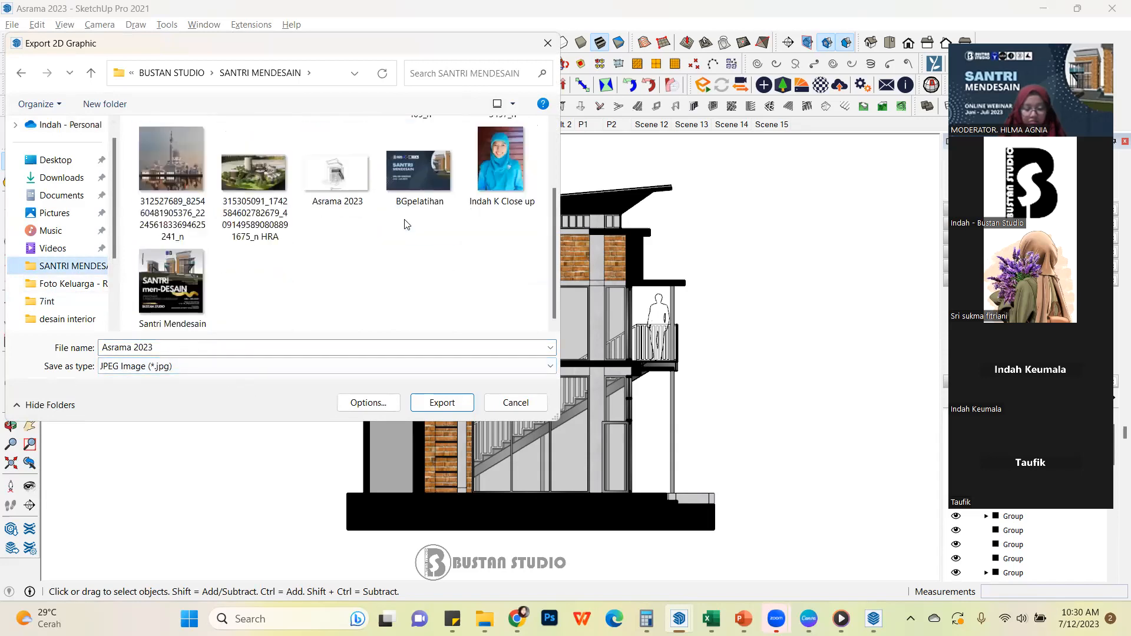
Name the image "pot 1", accept the view-size, anti-aliased export options and export it as a JPEG
click(215, 346)
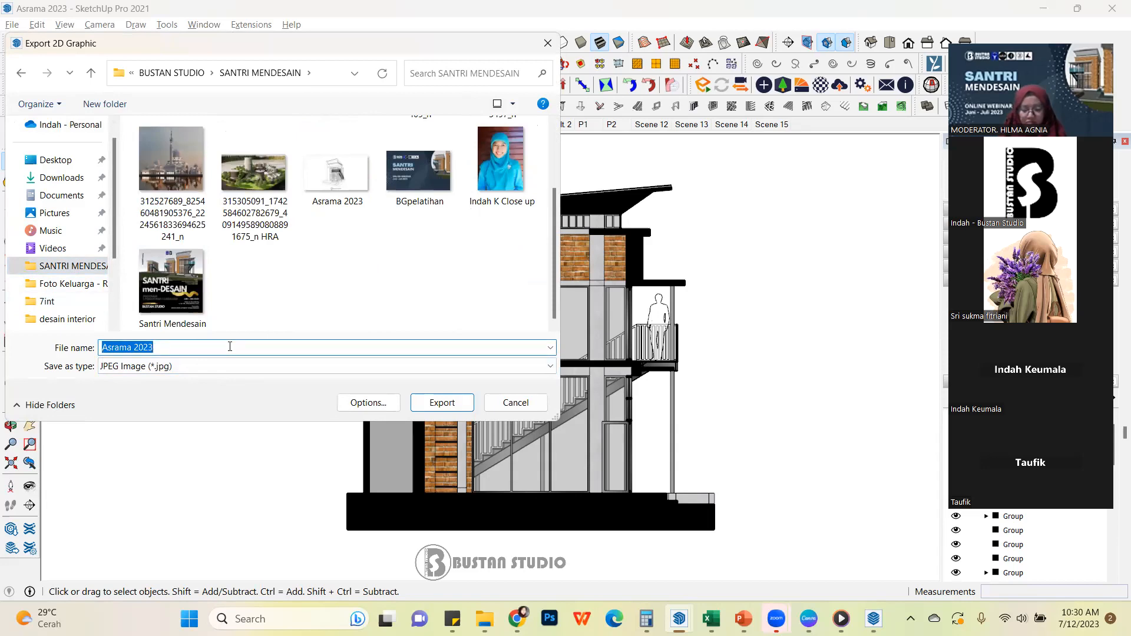
text(1)
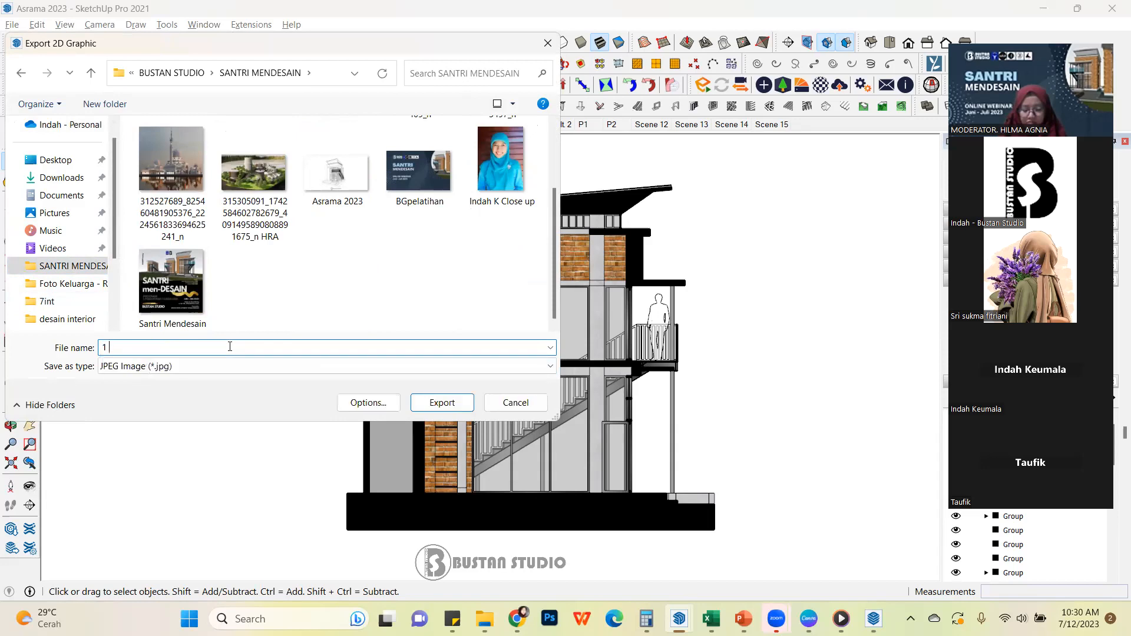
key(BackSpace)
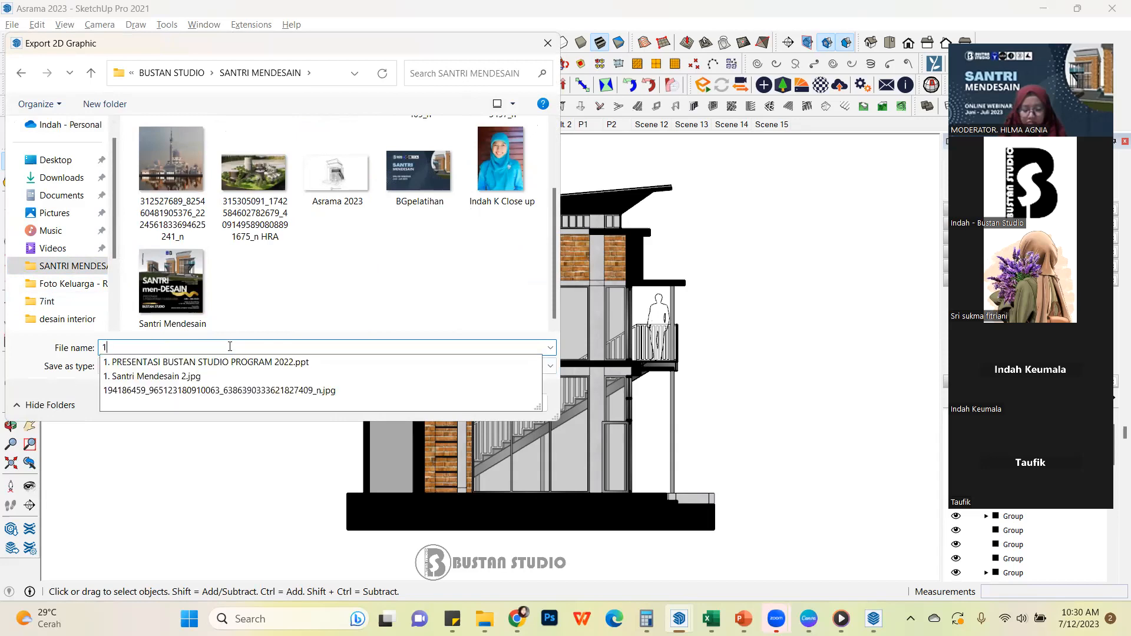
key(BackSpace)
text(pot)
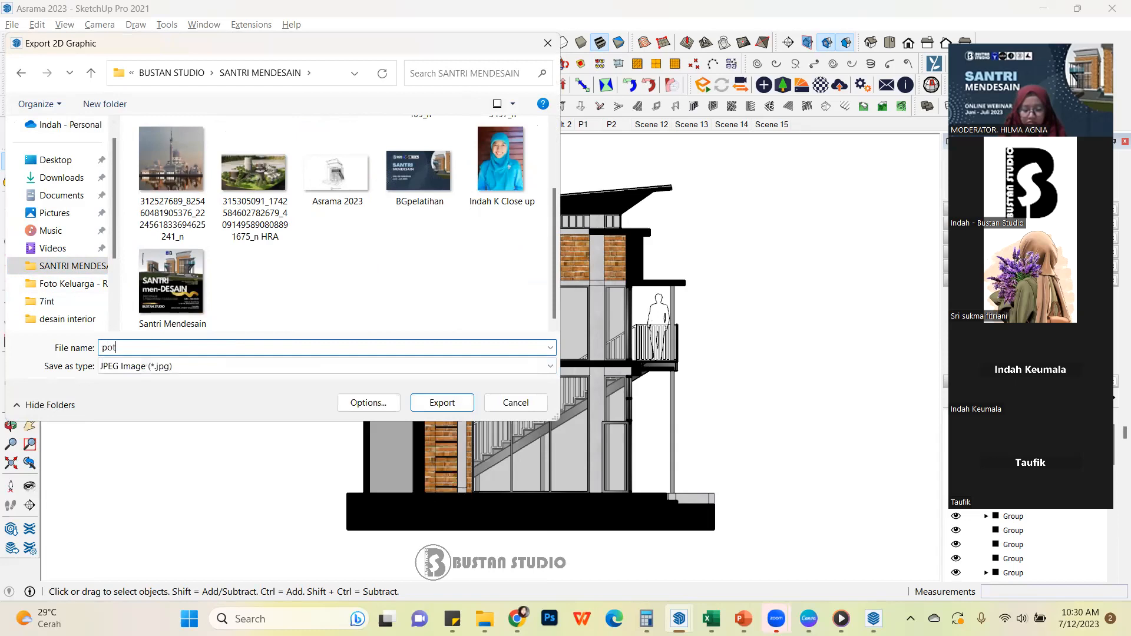
text( 1)
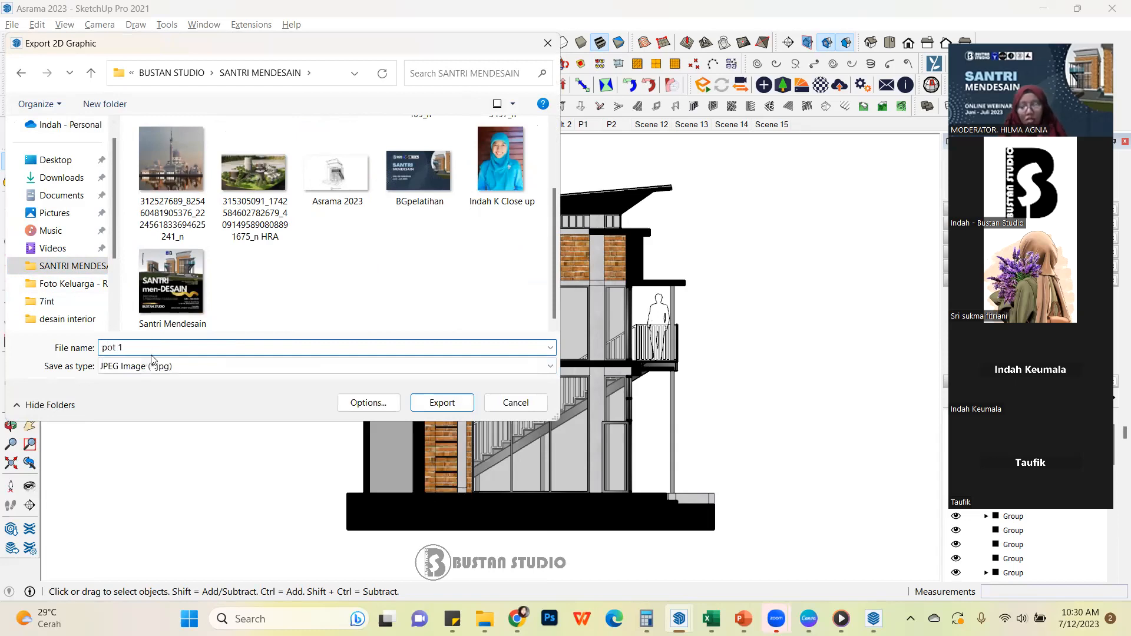
click(369, 403)
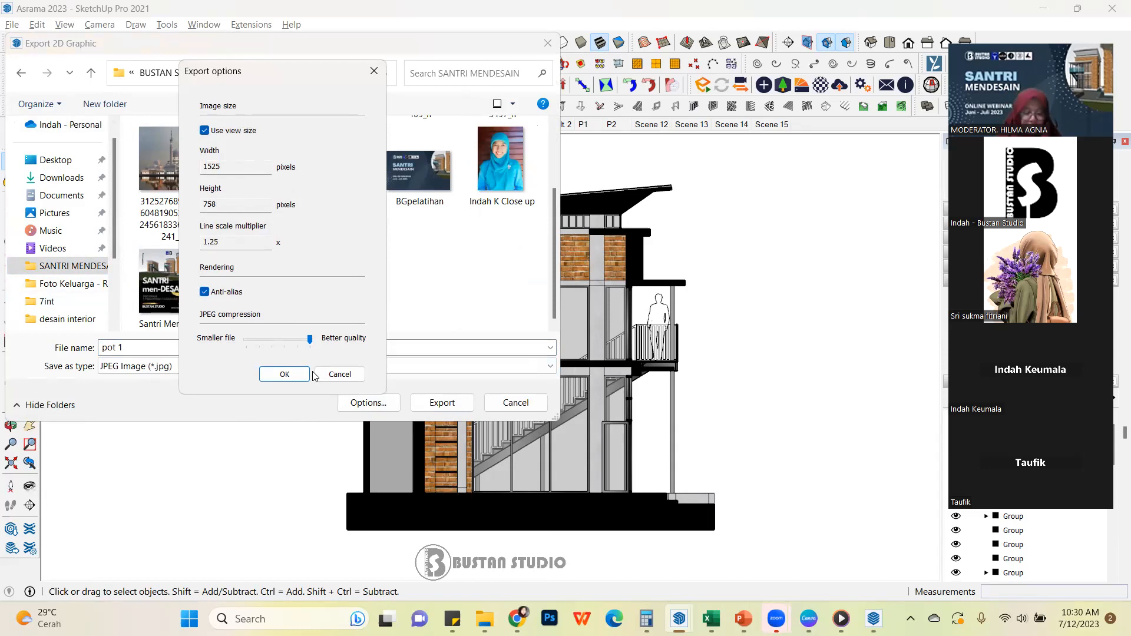
click(286, 375)
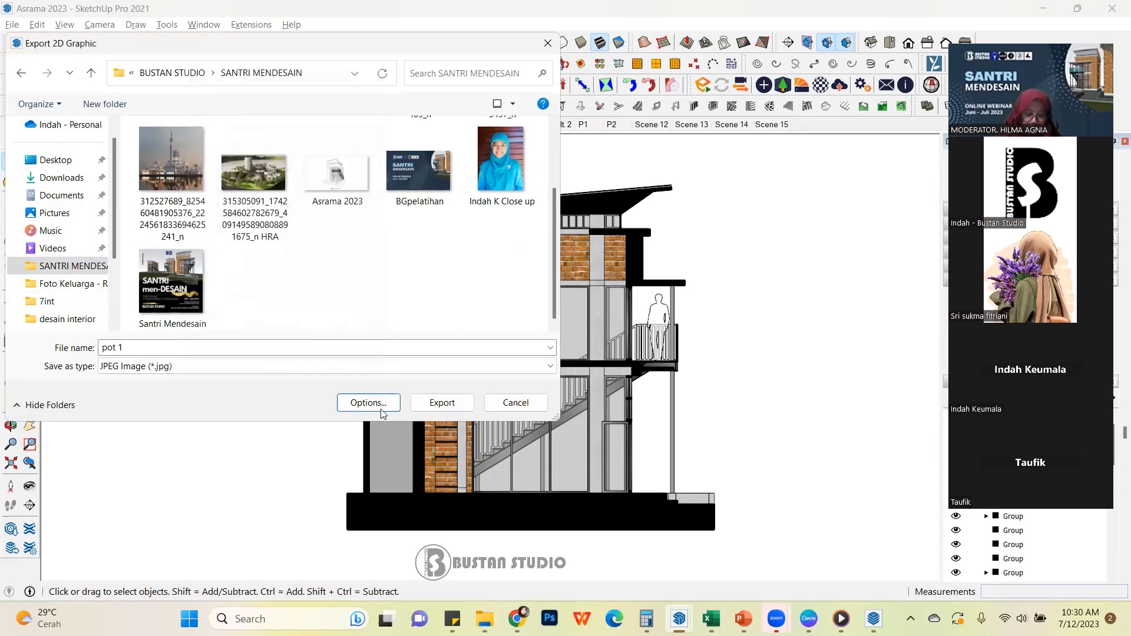
click(448, 404)
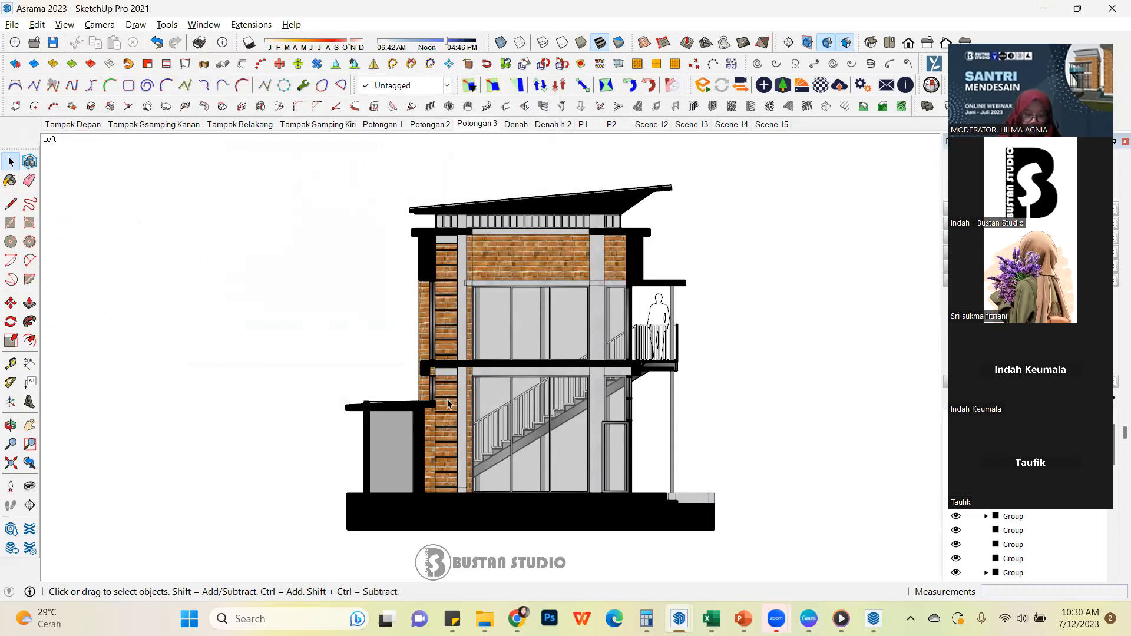
Export the scene animation as an MP4 H.264 video named Asrama 2023, accepting the 720p HD, 24 frames/second options
click(12, 25)
mouse_move(195, 283)
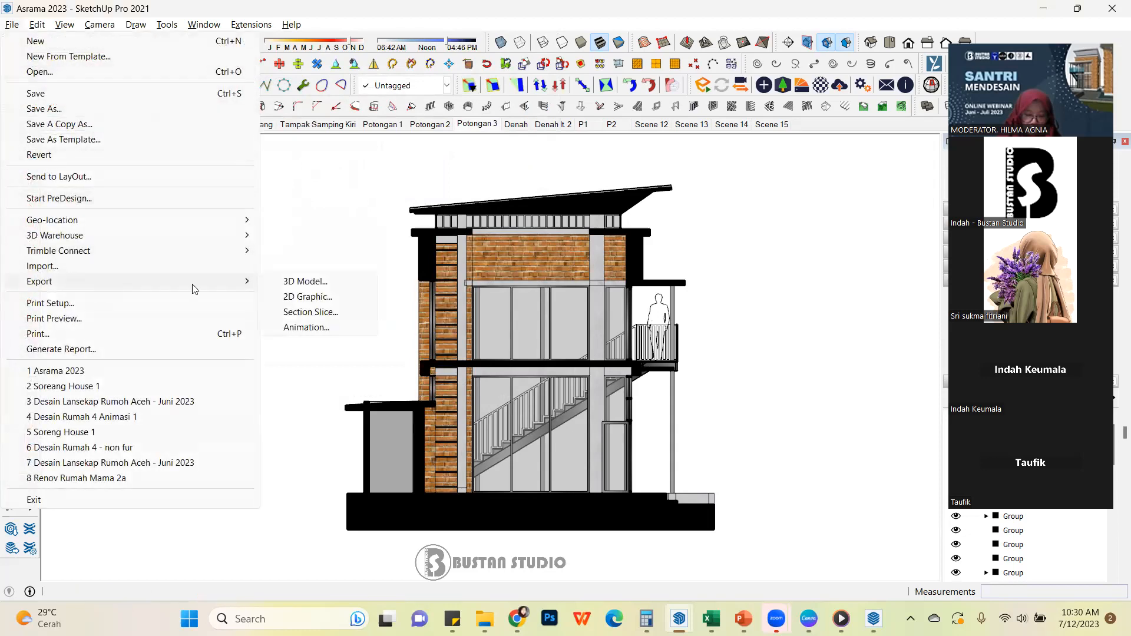
click(339, 328)
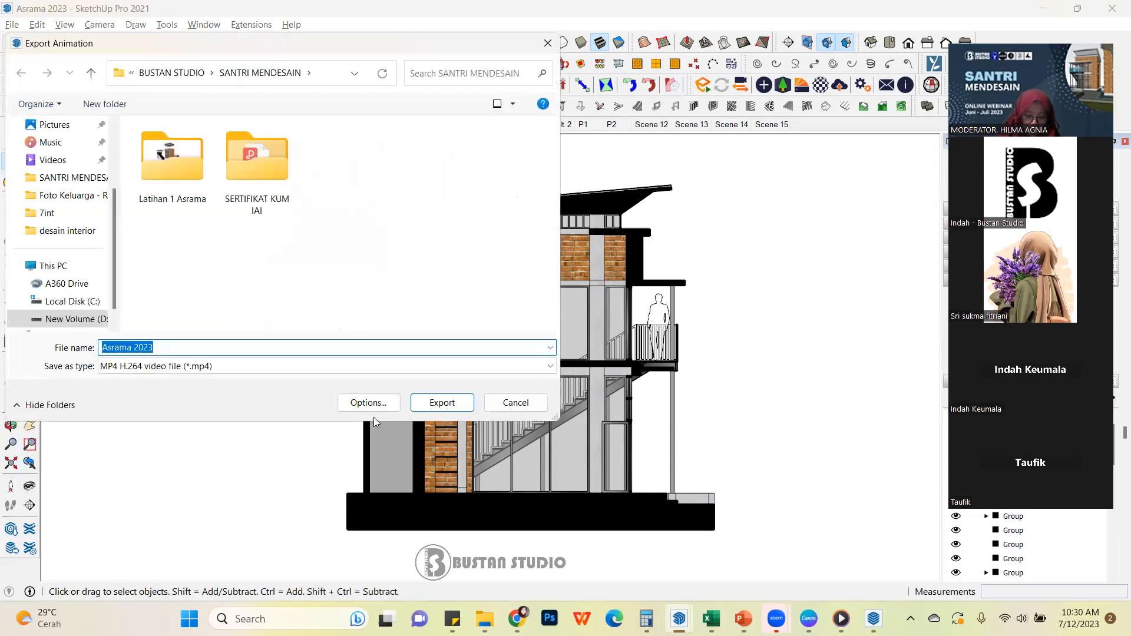
click(368, 404)
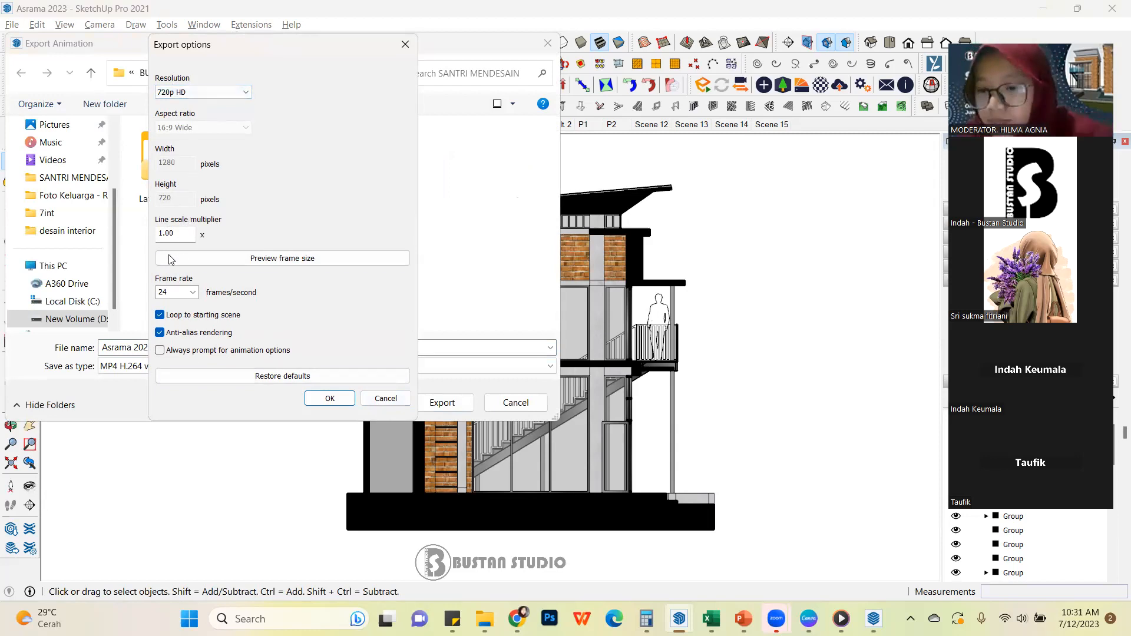
click(330, 399)
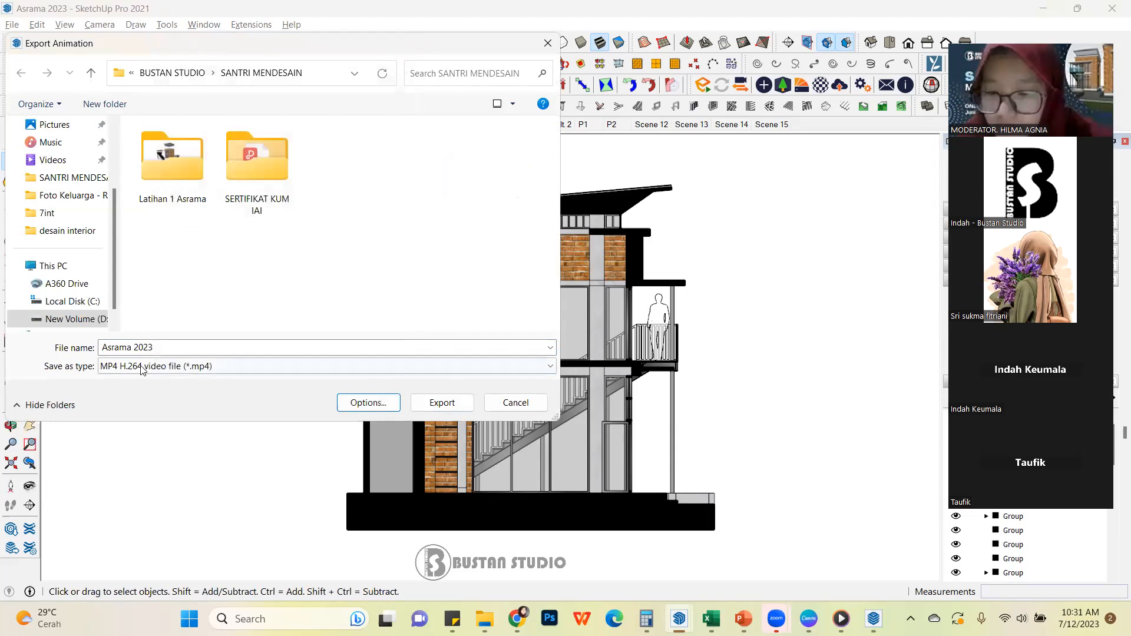
click(269, 370)
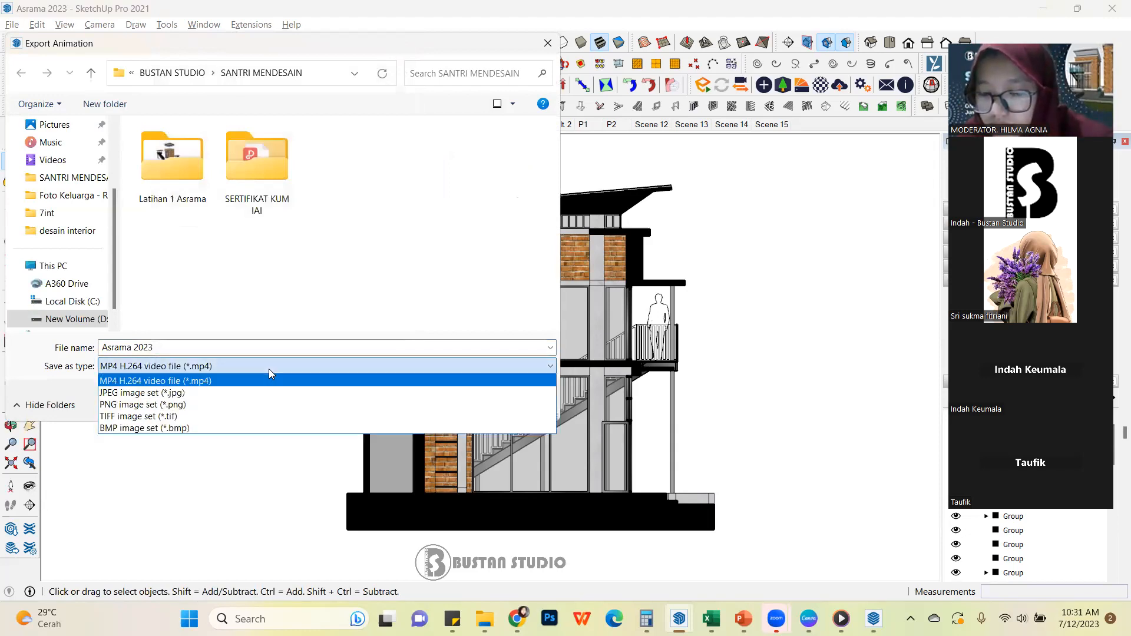
click(206, 381)
click(454, 408)
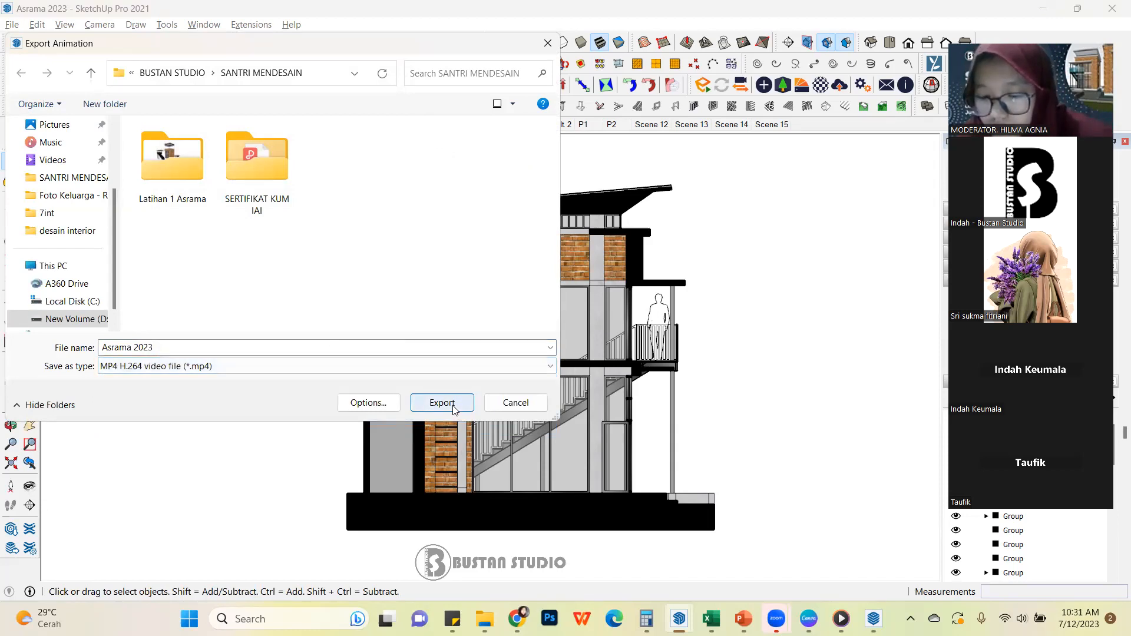
click(442, 403)
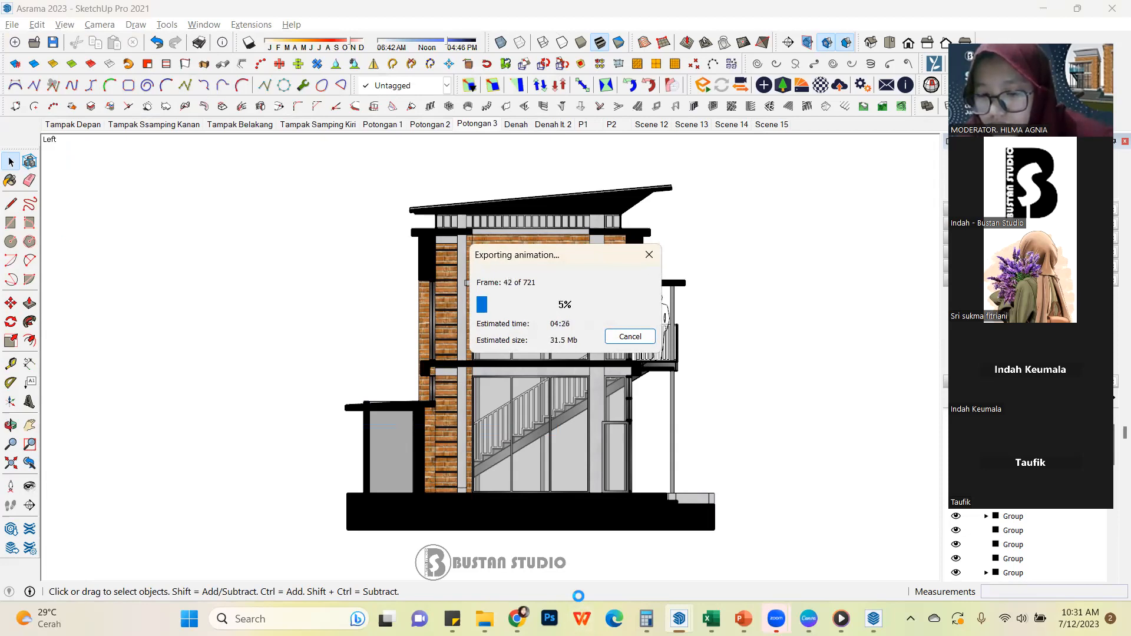
Switch to PowerPoint and show the "1. PRESENTASI BUSTAN STUDIO PROGRAM 2022" presentation
mouse_move(809, 618)
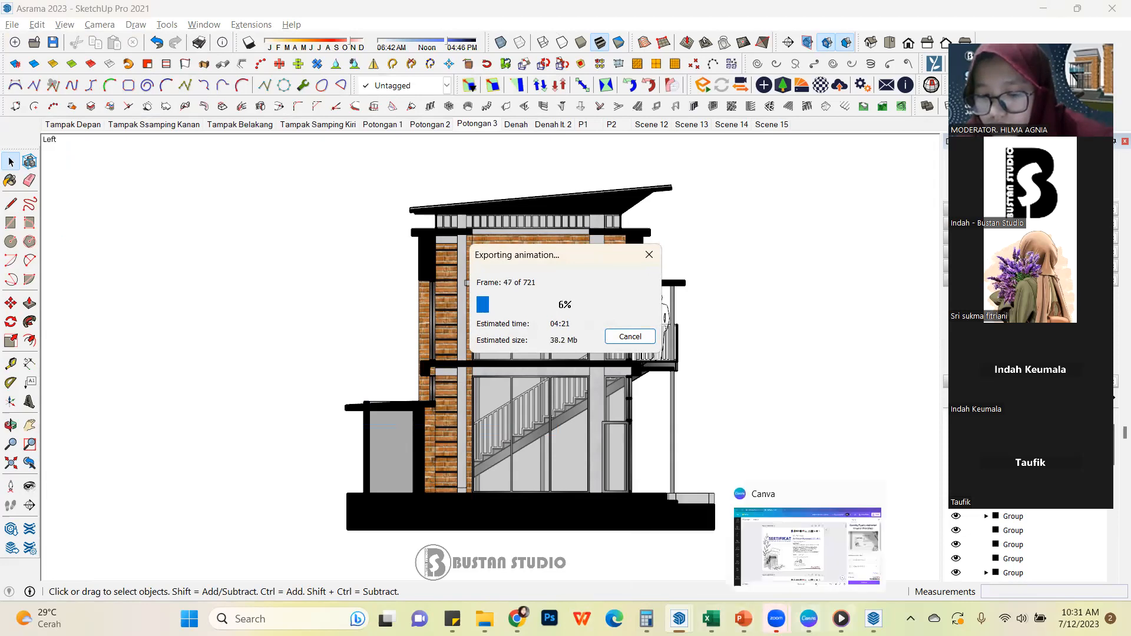
mouse_move(744, 618)
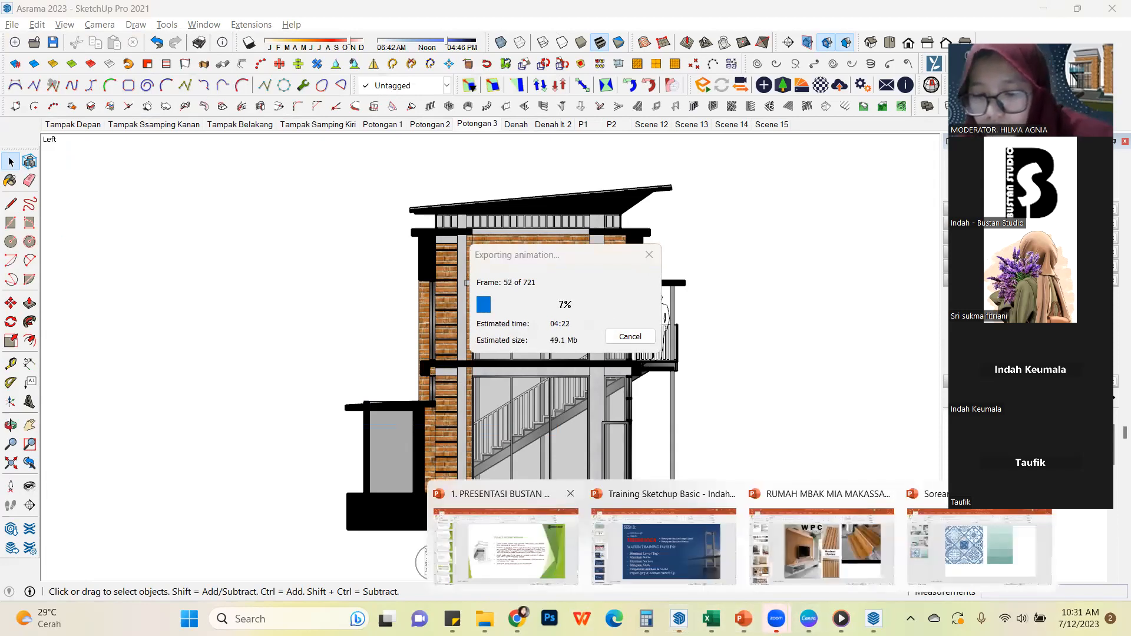
click(518, 536)
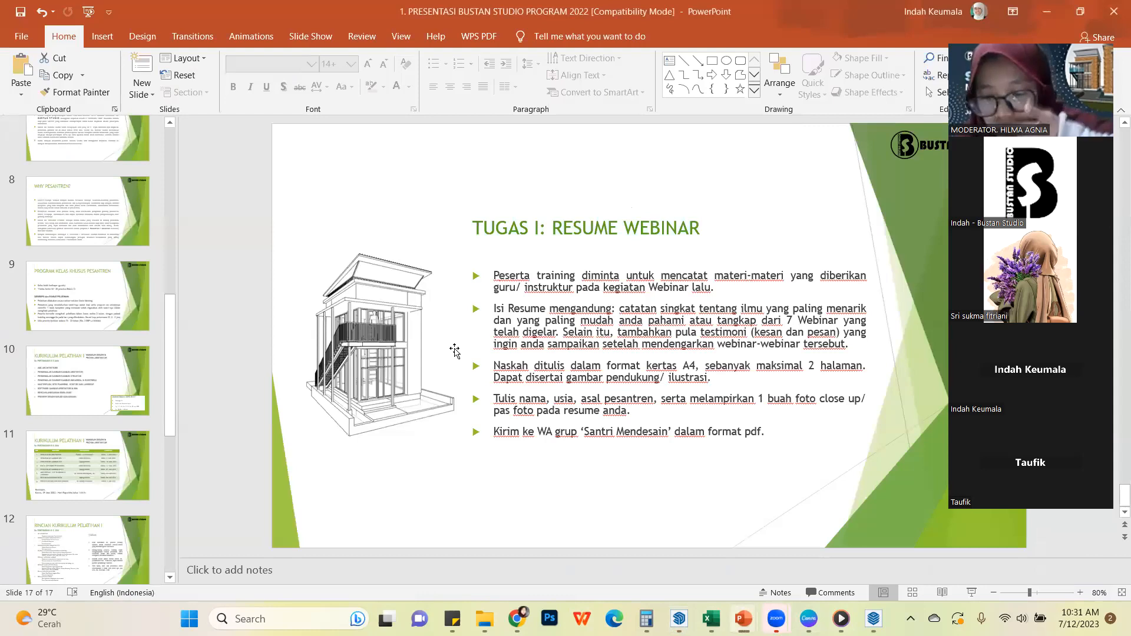